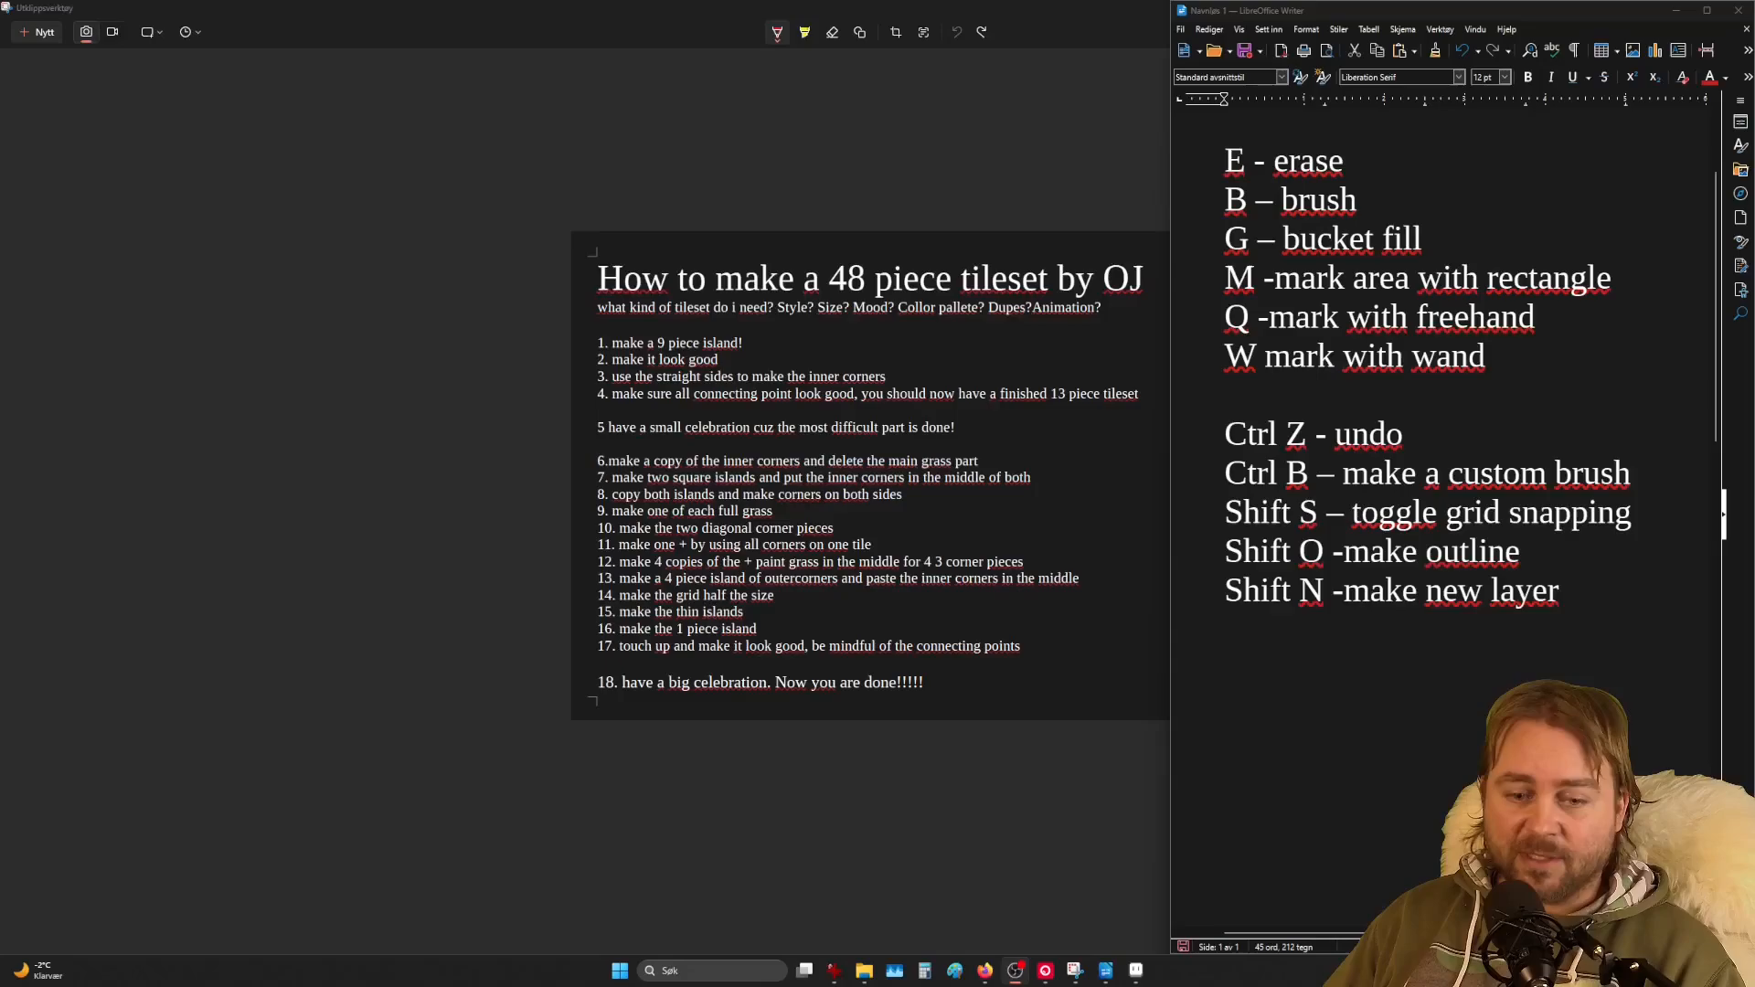
Step: Highlight the Shift S grid-snapping shortcut in the notes document, and switch to the 13-piece tileset in Aseprite
{"action": "key", "text": "alt+Tab"}
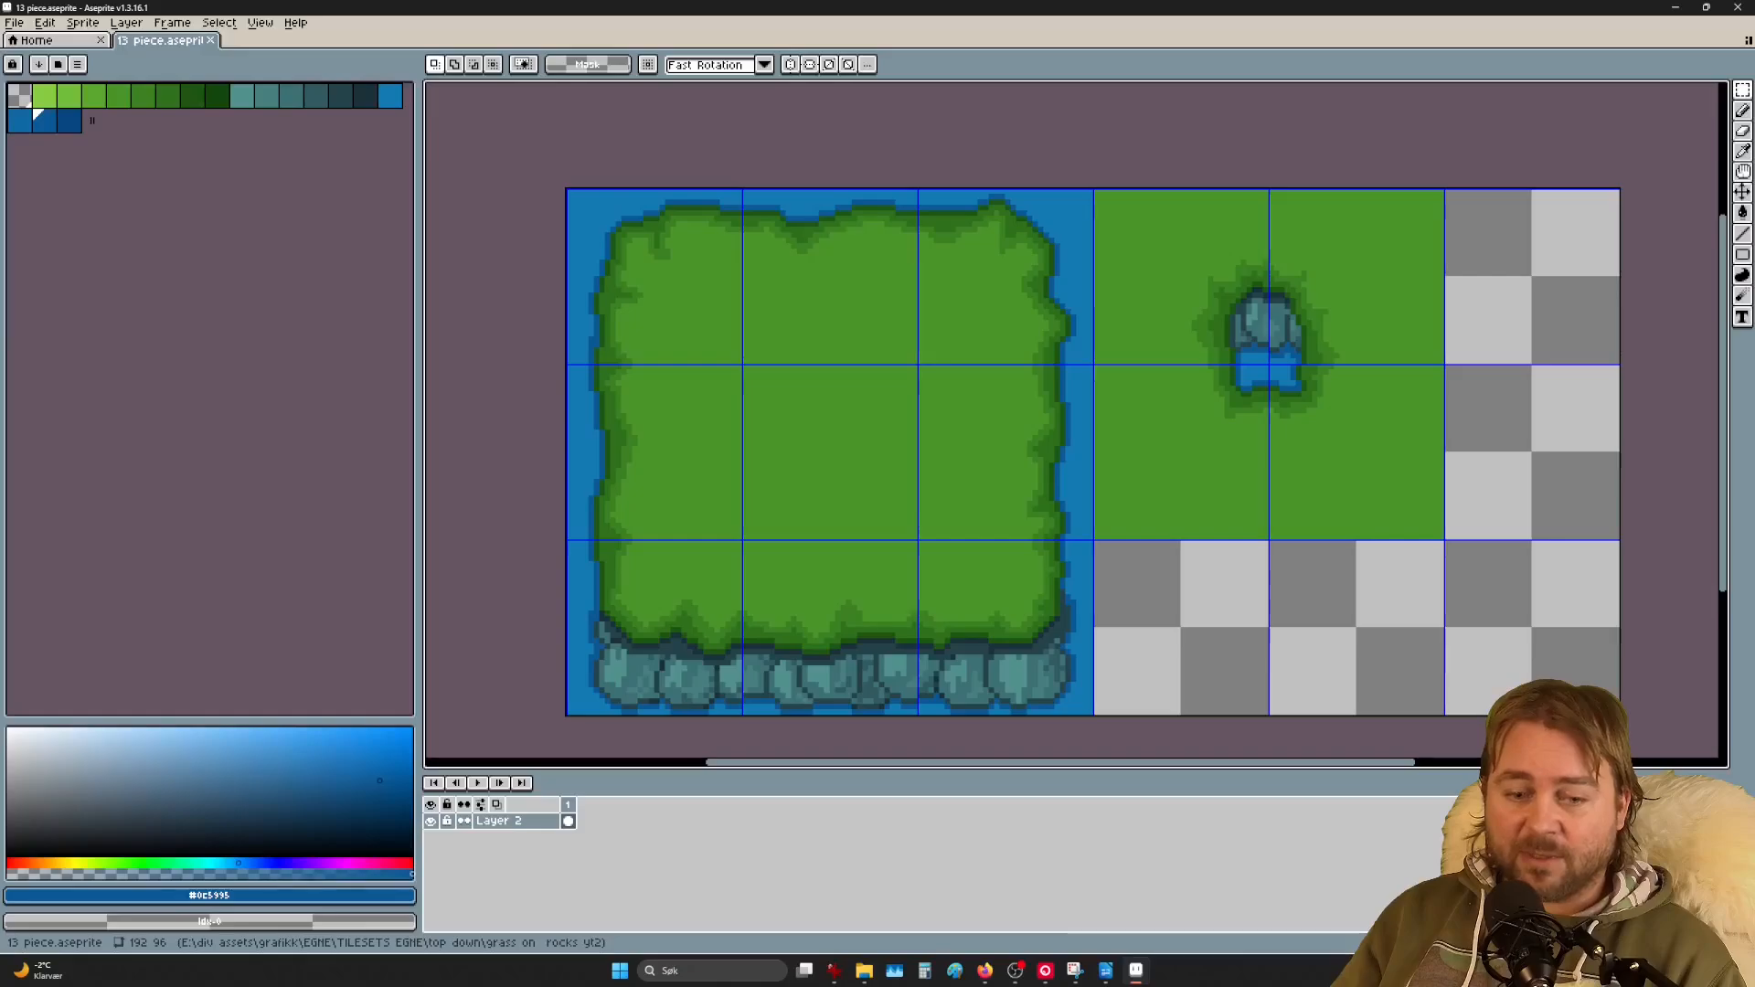
{"action": "left_click", "coordinate": [1136, 971]}
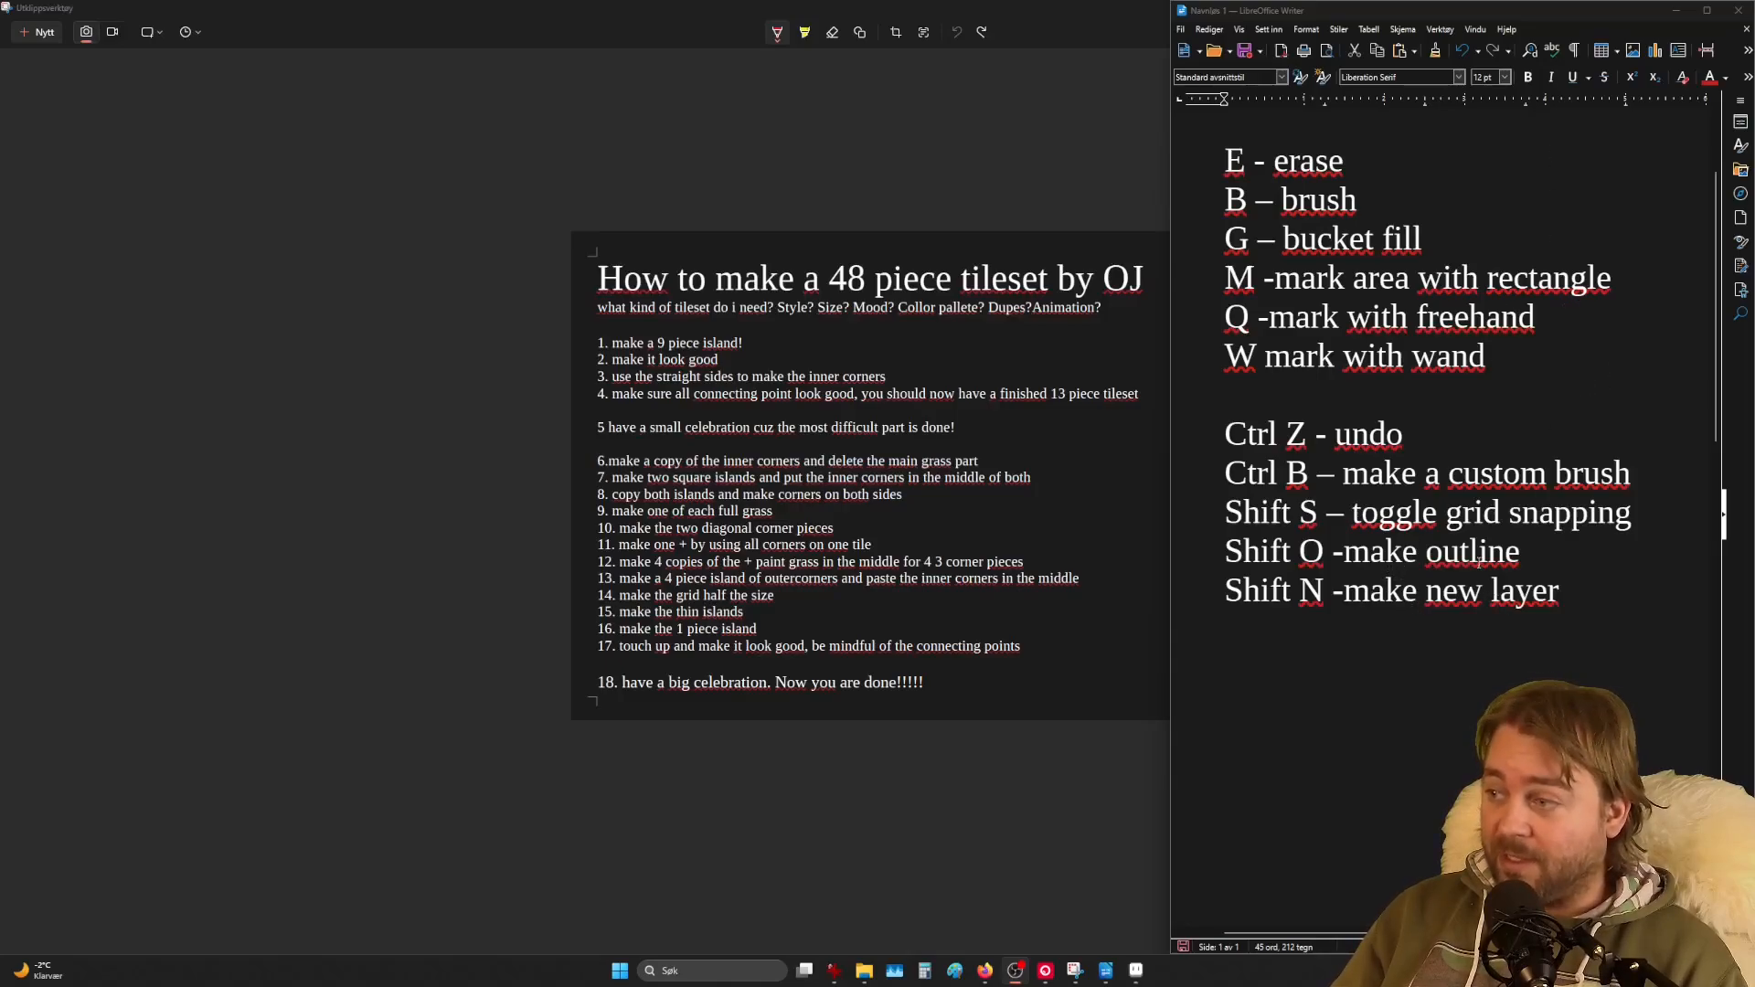
{"action": "left_click_drag", "start_coordinate": [1224, 502], "coordinate": [1344, 514]}
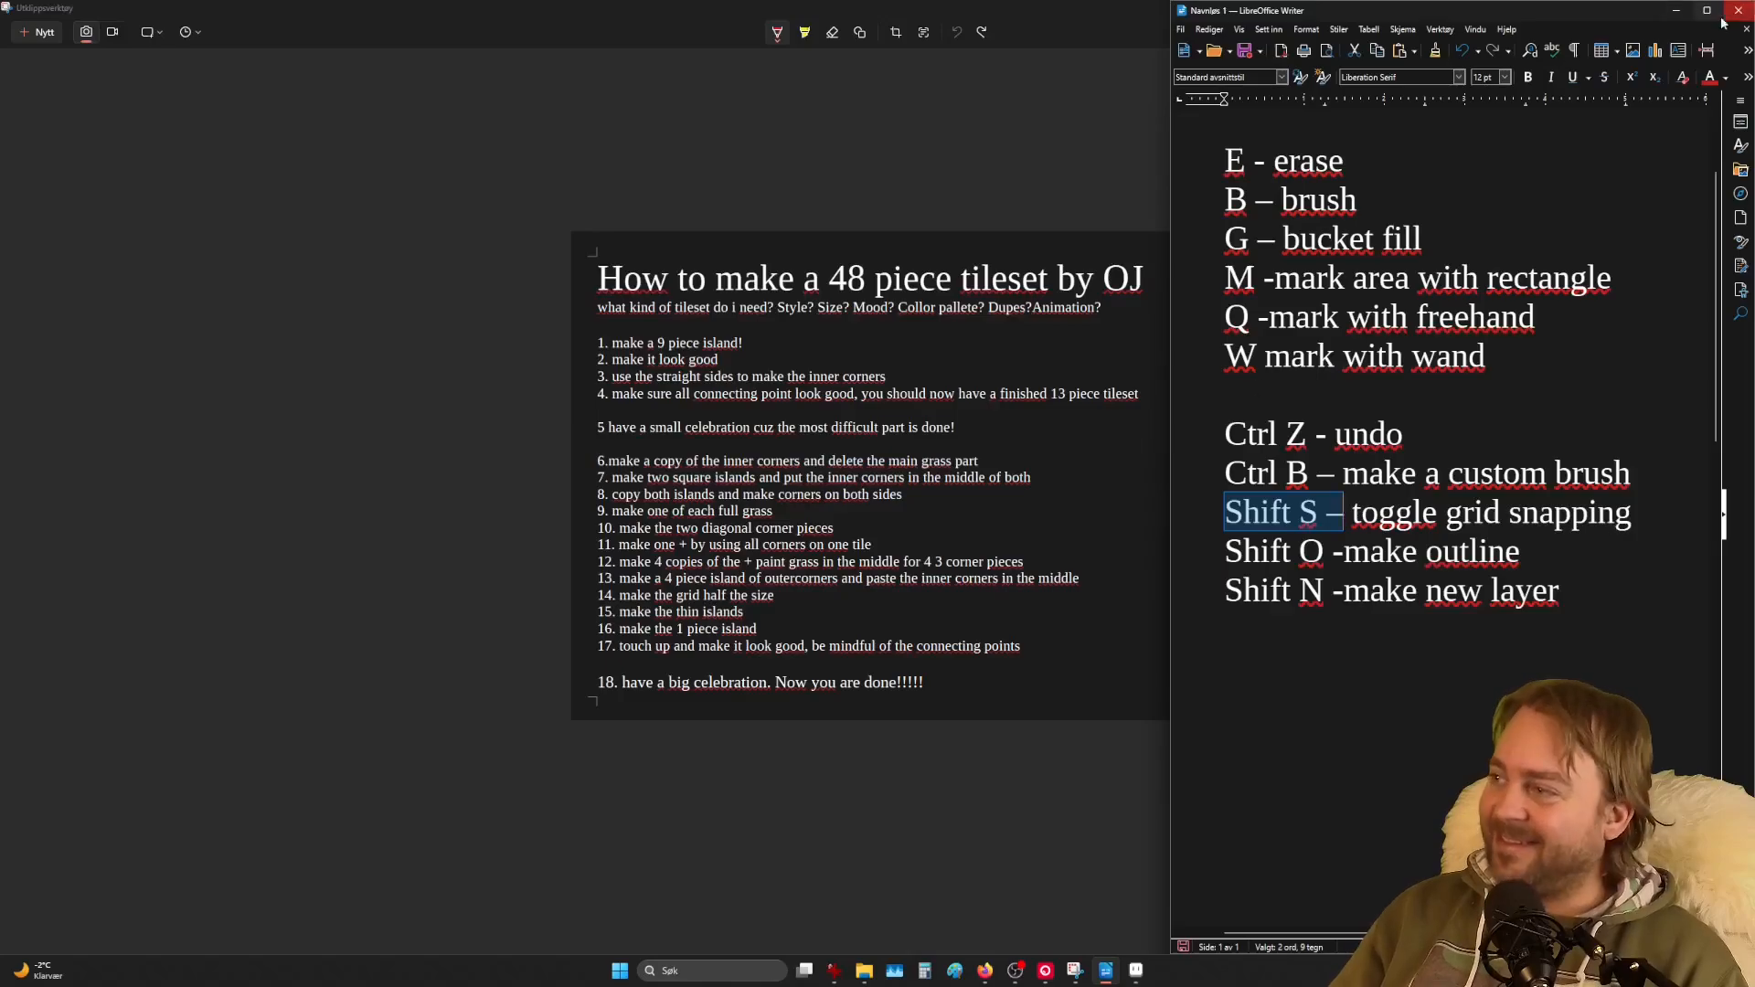
{"action": "left_click", "coordinate": [1139, 973]}
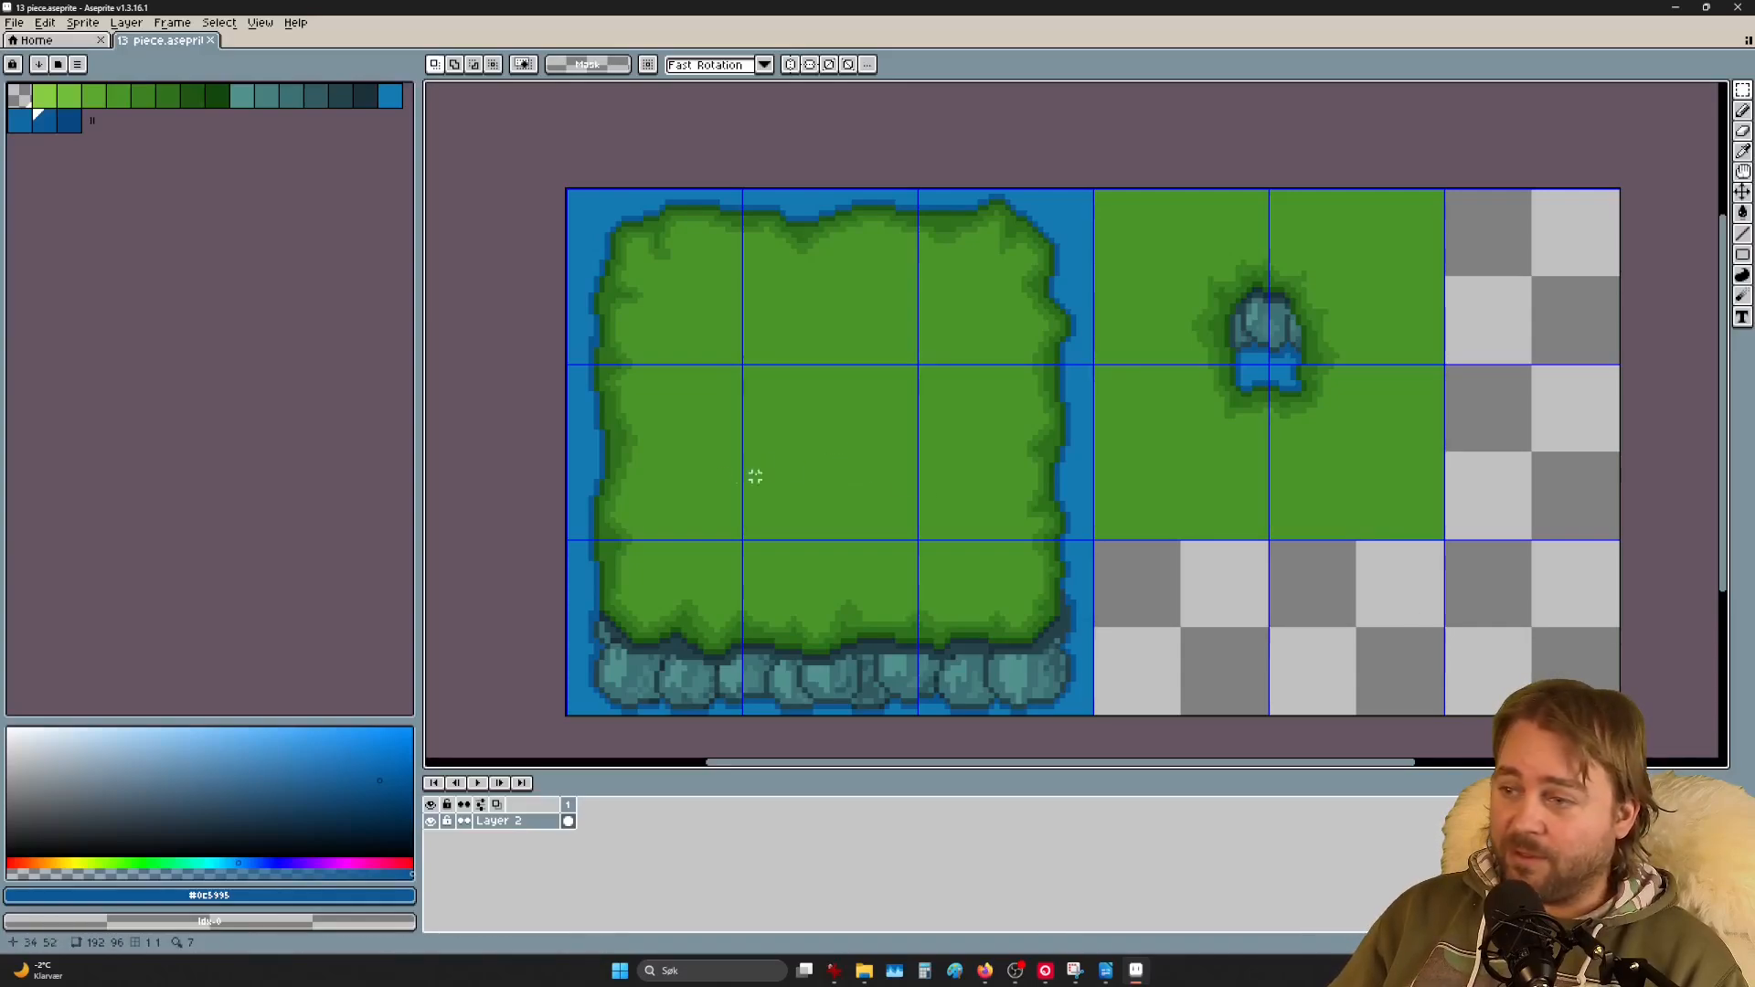
Step: Try rectangular selections across the grass island's middle and lower tiles with grid snapping on and off
{"action": "left_click", "coordinate": [681, 453]}
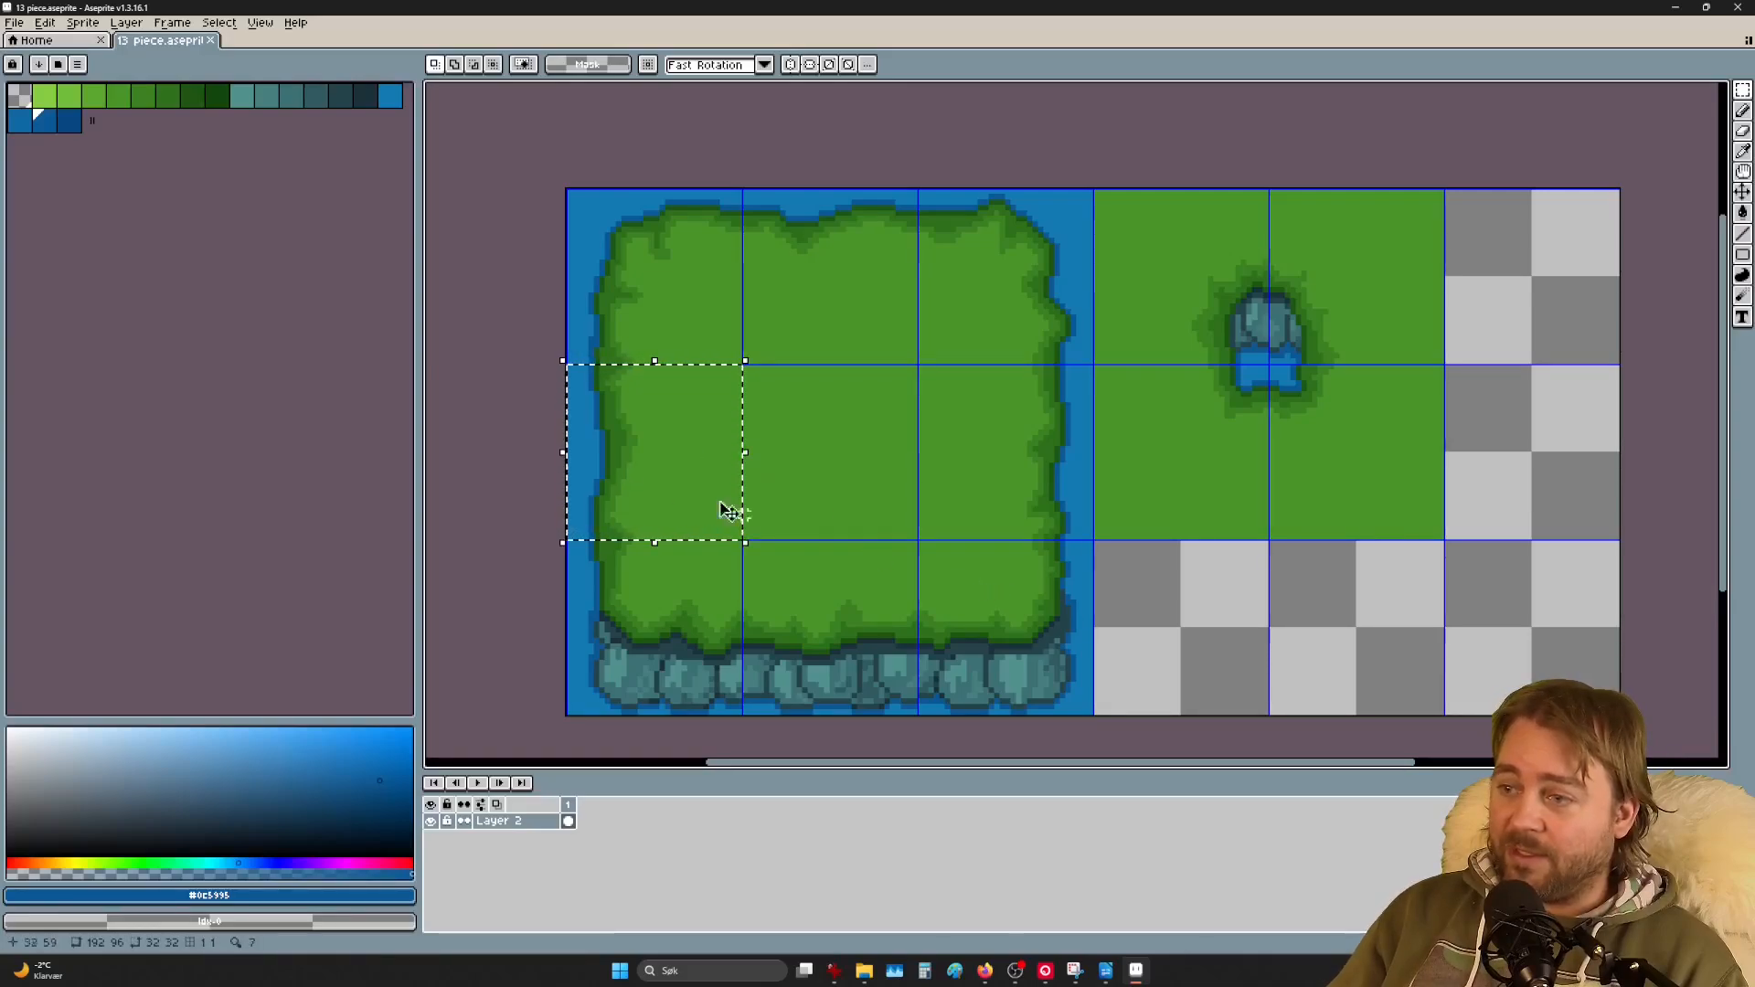
{"action": "left_click", "coordinate": [712, 468]}
{"action": "left_click_drag", "start_coordinate": [711, 468], "coordinate": [647, 447]}
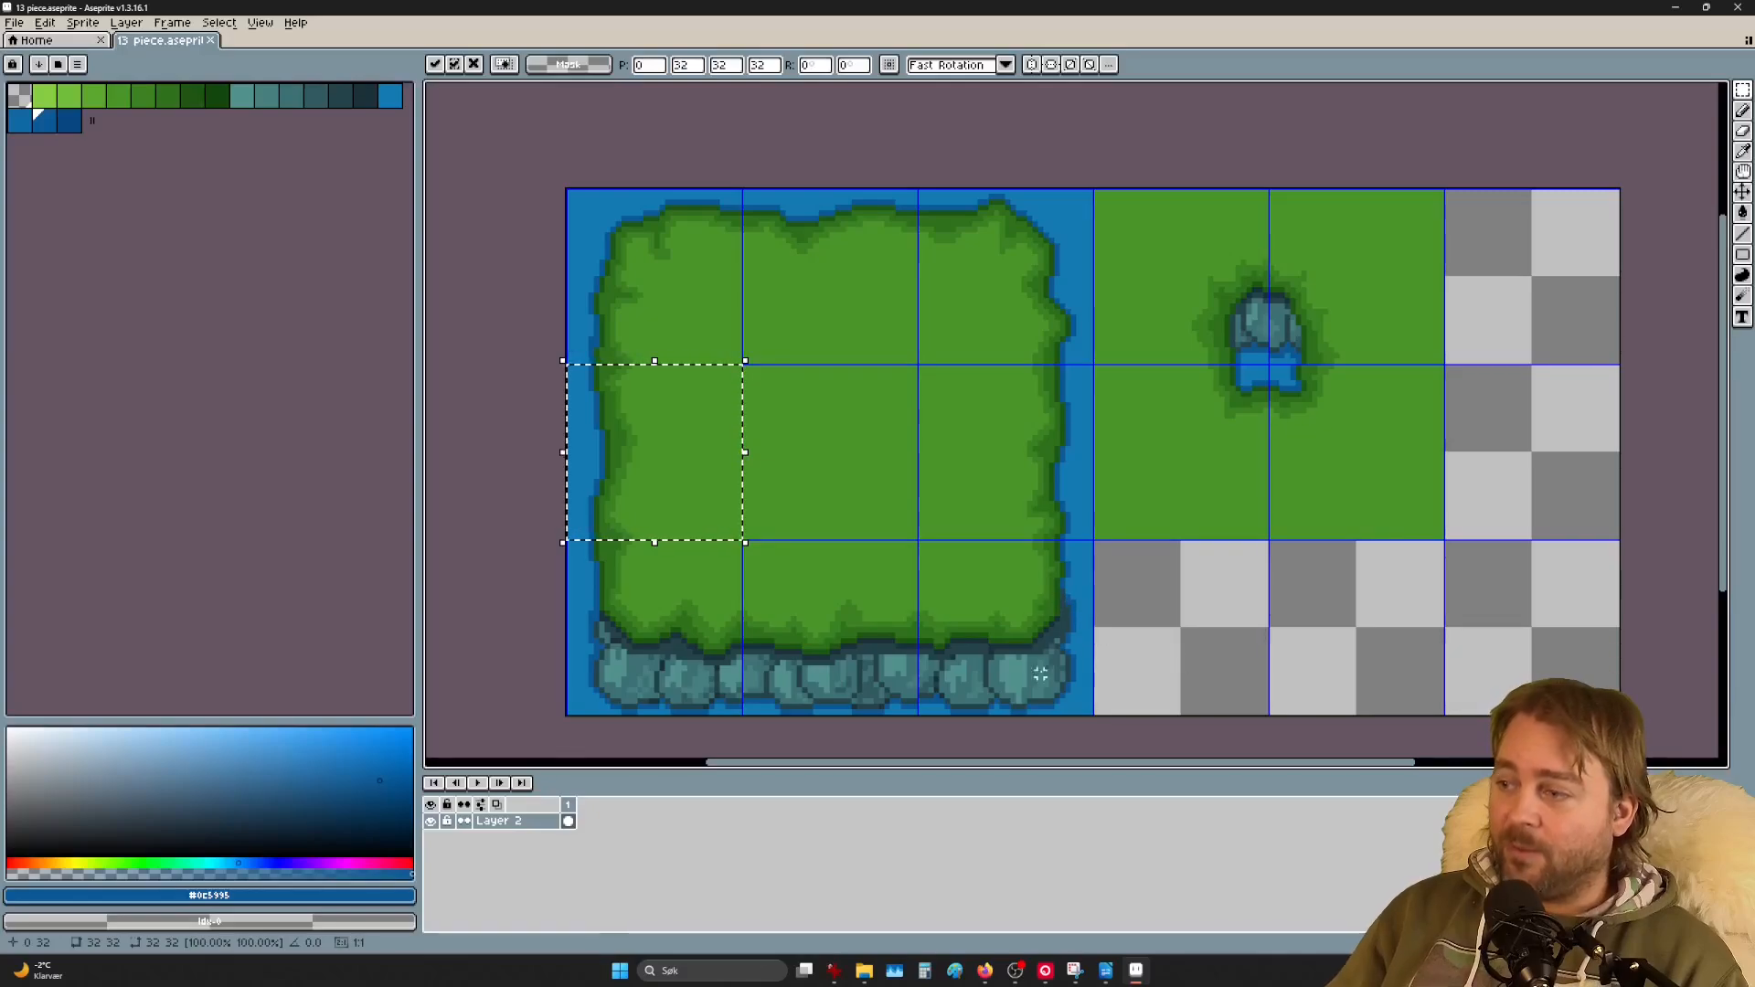
{"action": "left_click_drag", "start_coordinate": [1043, 674], "coordinate": [641, 595]}
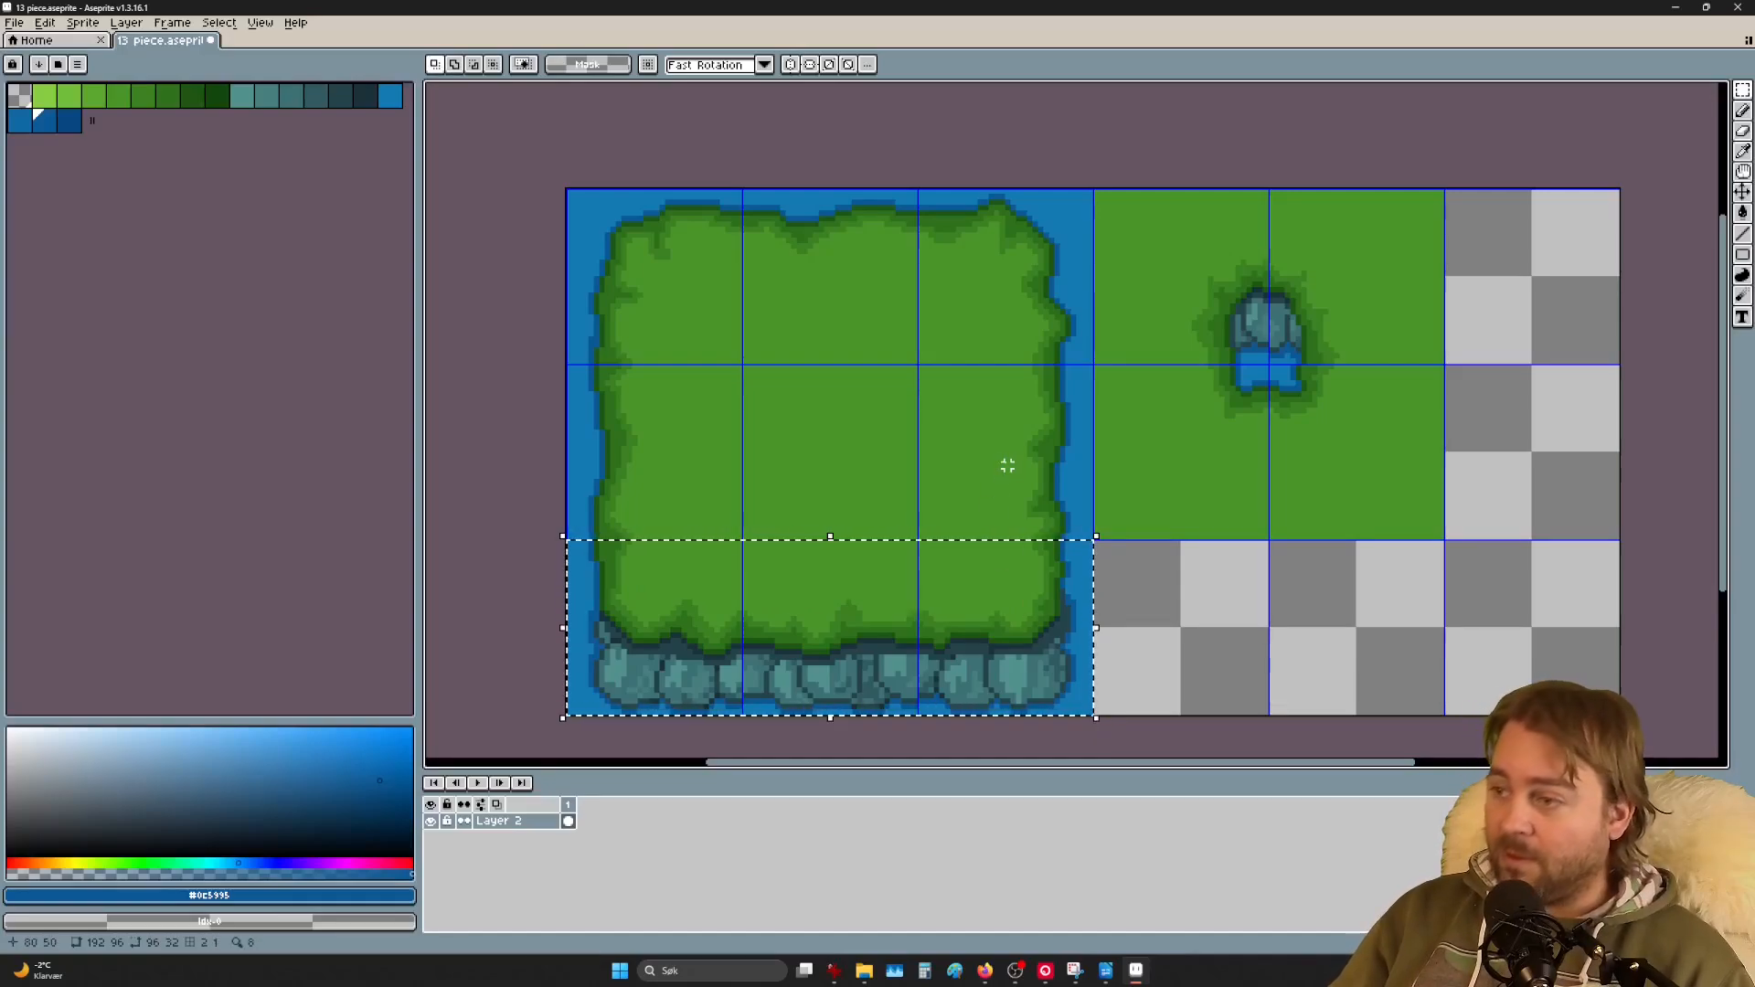
{"action": "left_click_drag", "start_coordinate": [1000, 478], "coordinate": [750, 399]}
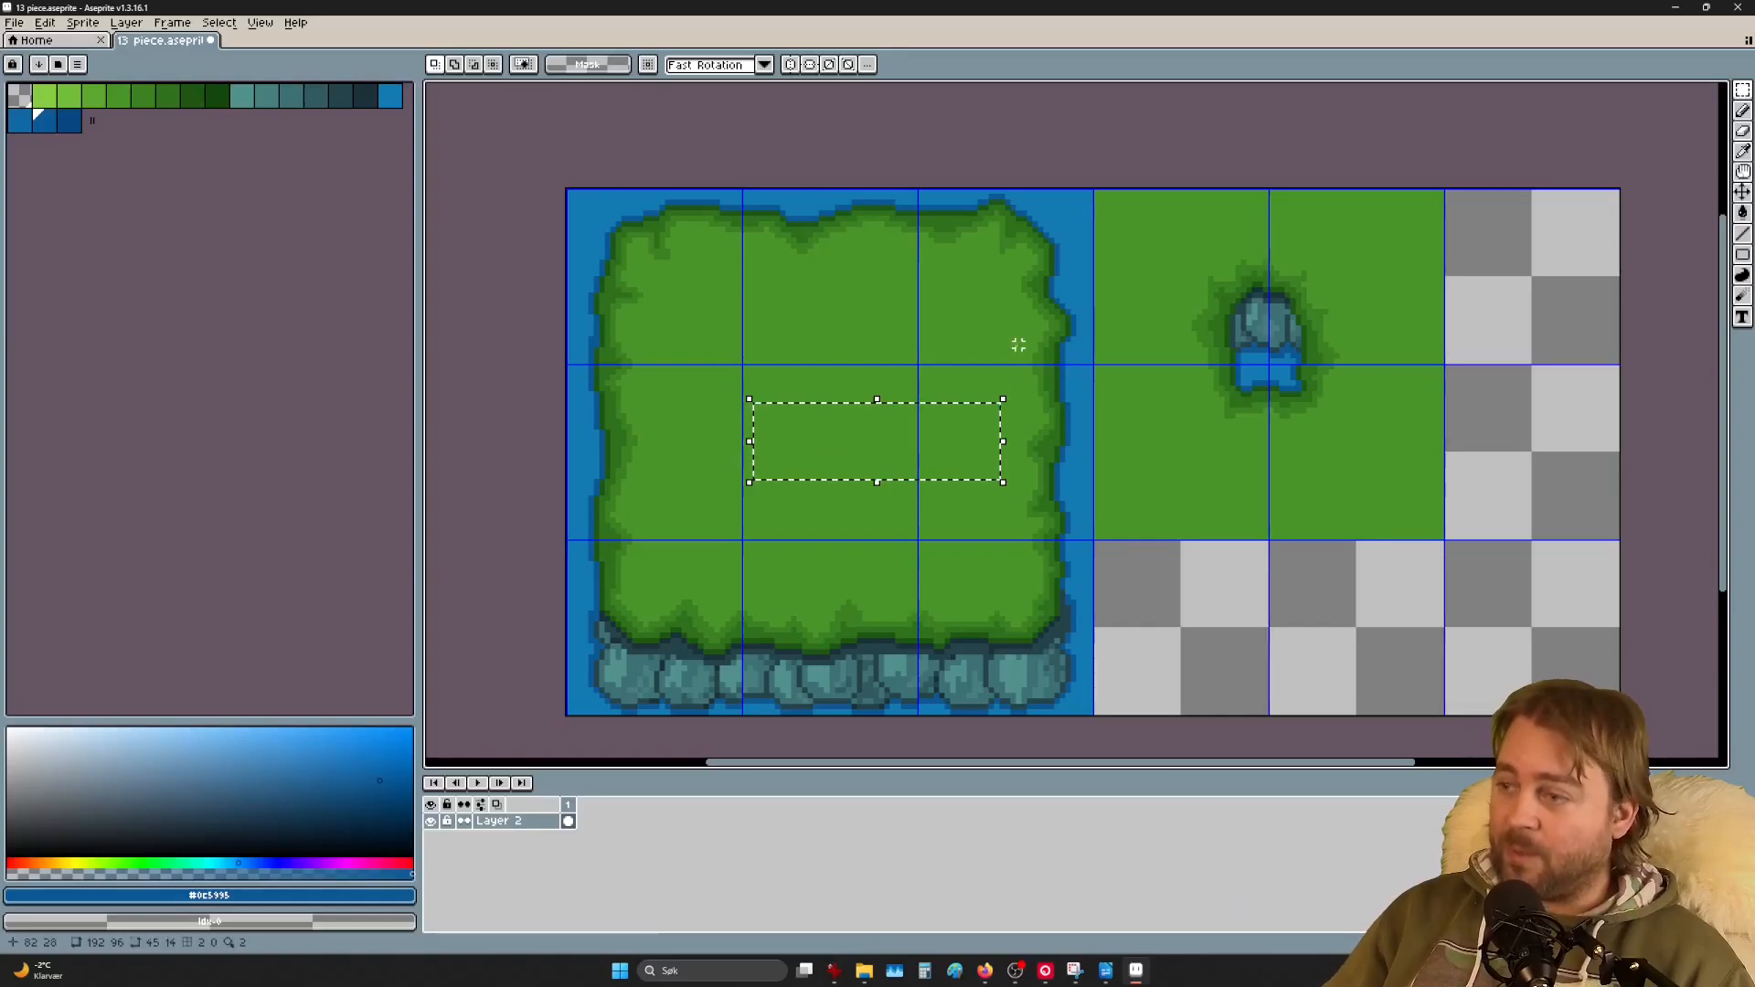
{"action": "left_click_drag", "start_coordinate": [1049, 521], "coordinate": [787, 413]}
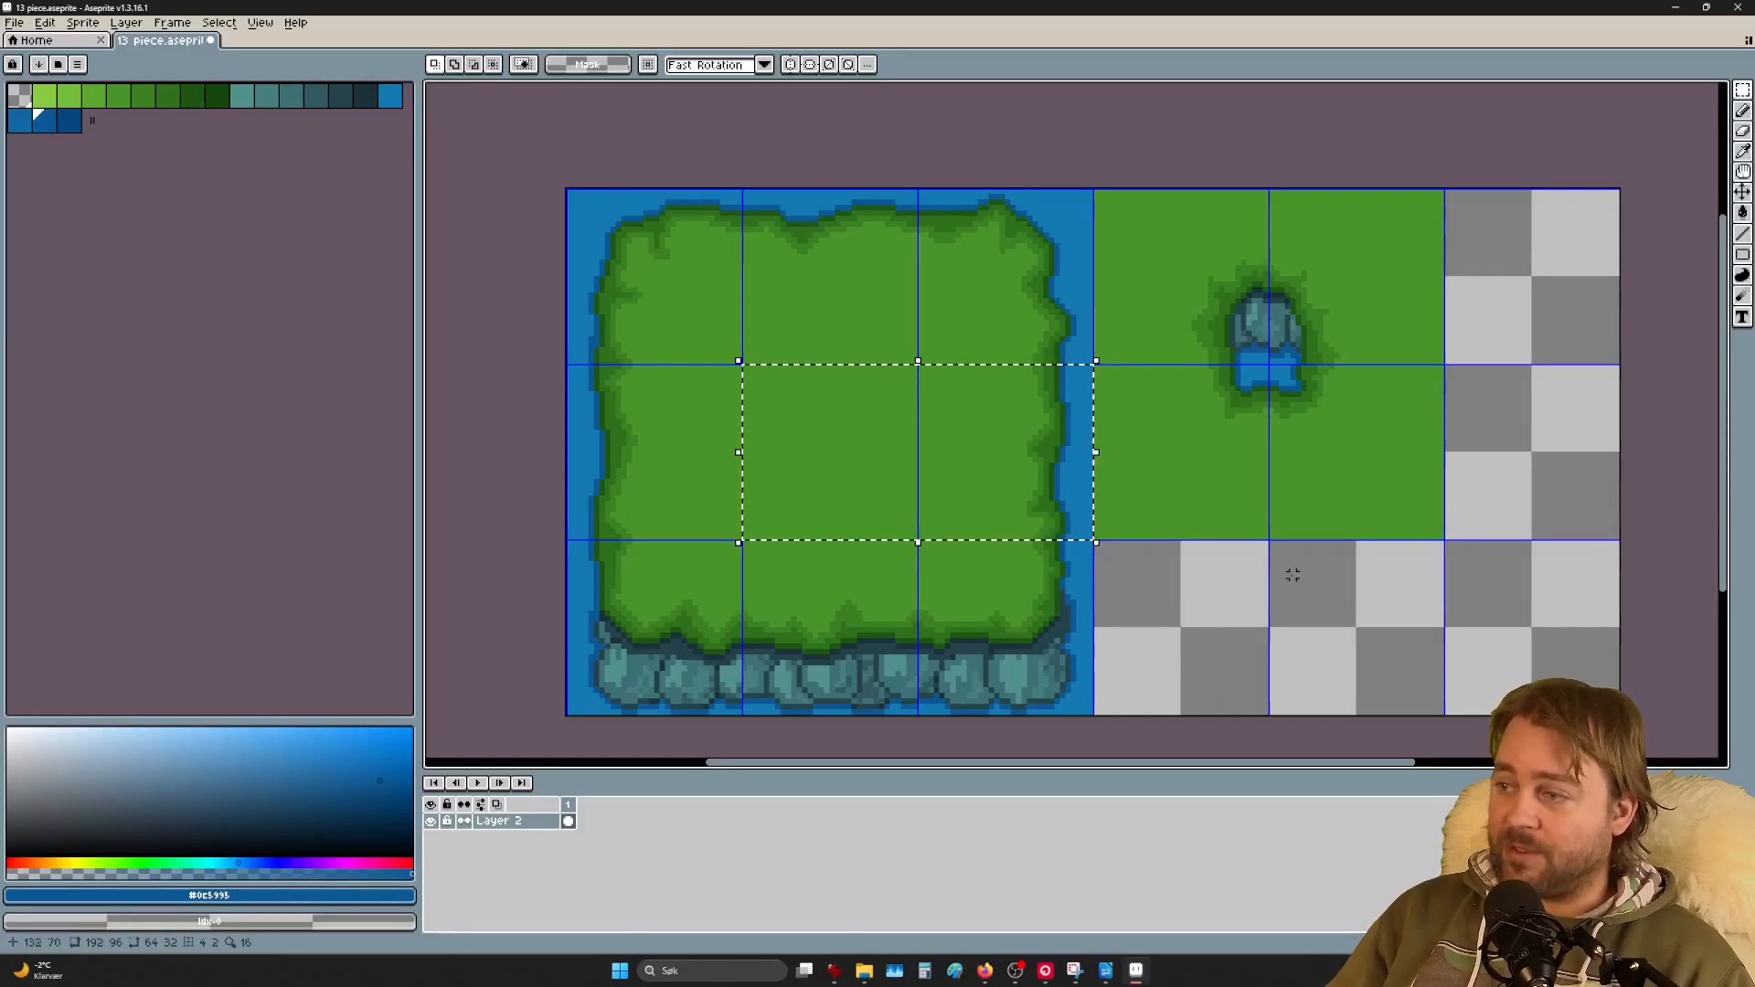
Step: Enlarge the canvas to 288 px wide and 256 px high, keeping the artwork anchored at its upper-left corner
{"action": "scroll", "coordinate": [1298, 566], "scroll_direction": "down", "scroll_amount": 1}
{"action": "scroll", "coordinate": [1297, 566], "scroll_direction": "up", "scroll_amount": 1}
{"action": "scroll", "coordinate": [1297, 566], "scroll_direction": "down", "scroll_amount": 1}
{"action": "left_click_drag", "start_coordinate": [1443, 559], "coordinate": [1318, 515]}
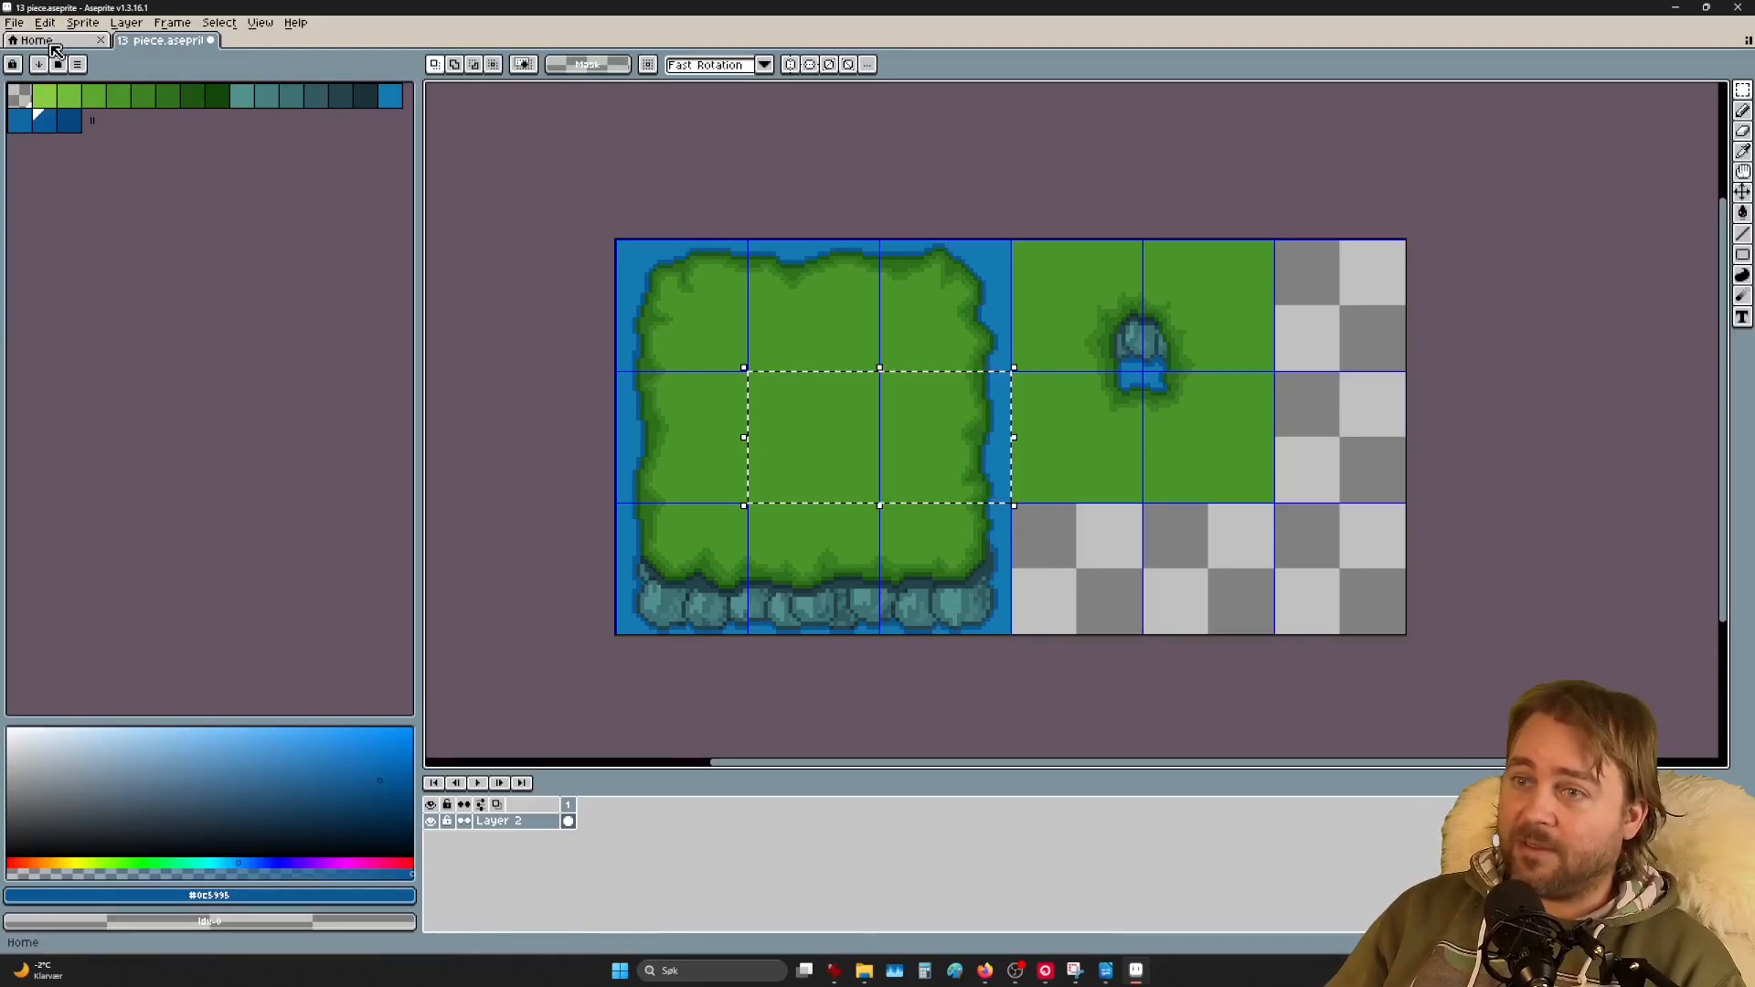
{"action": "left_click", "coordinate": [89, 25]}
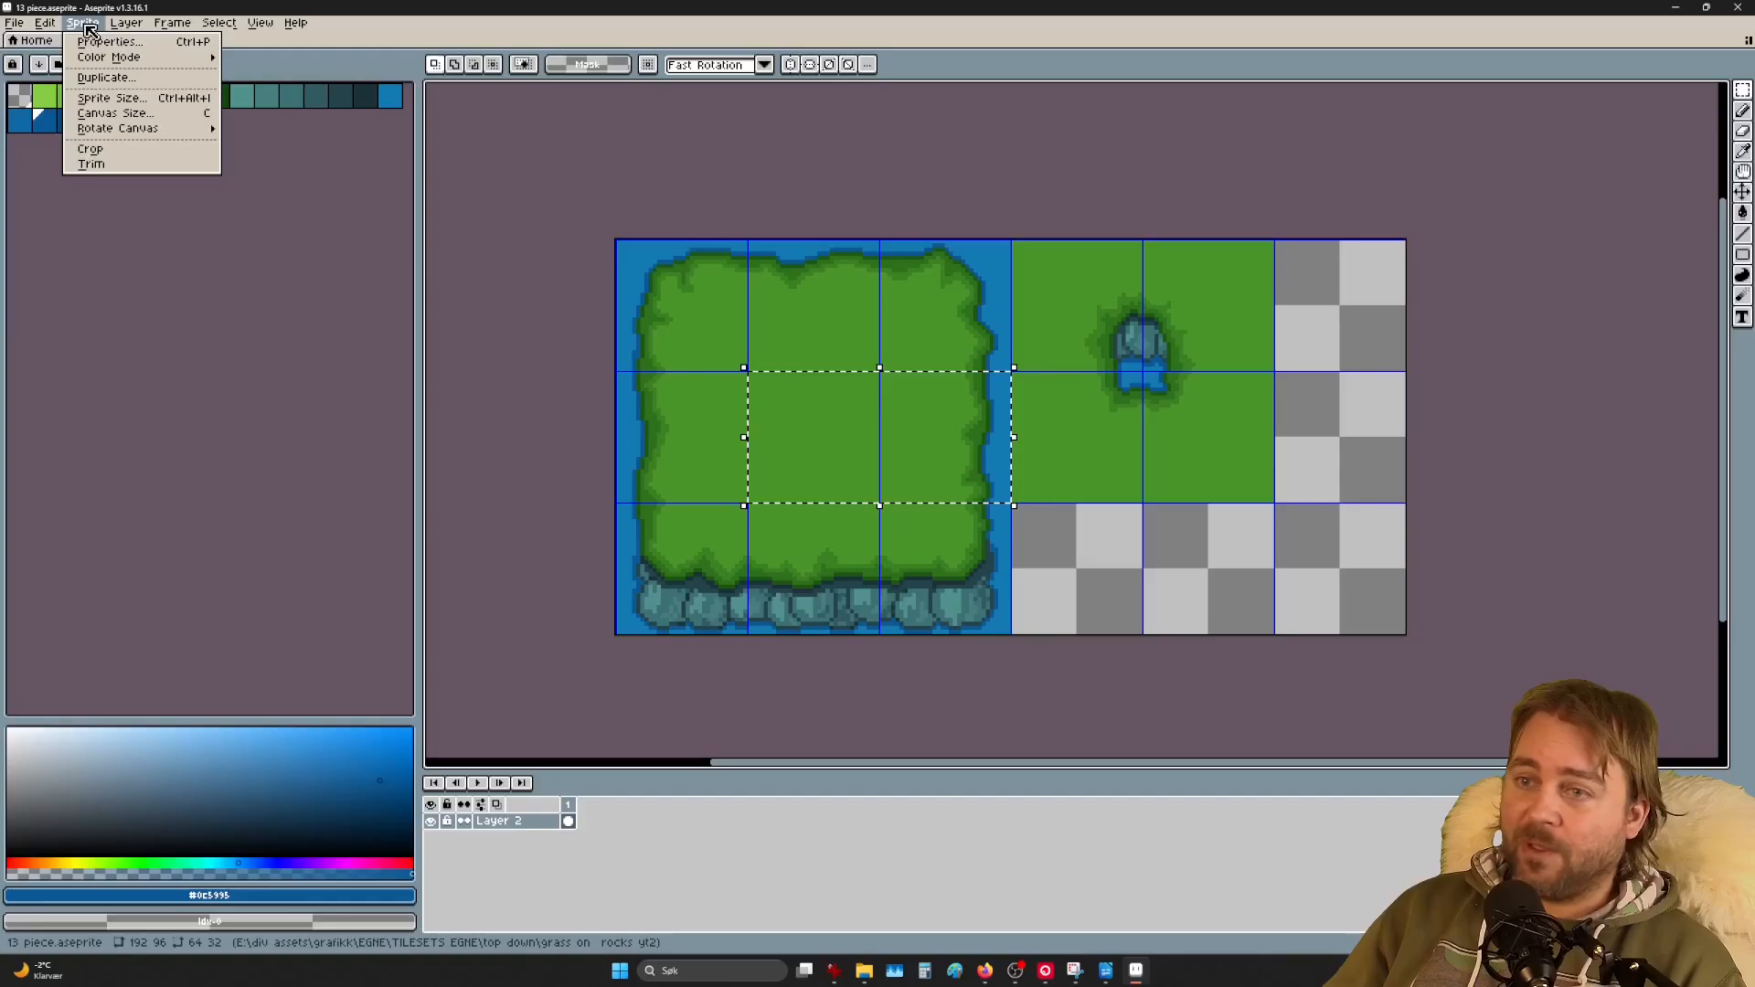
{"action": "left_click", "coordinate": [144, 117]}
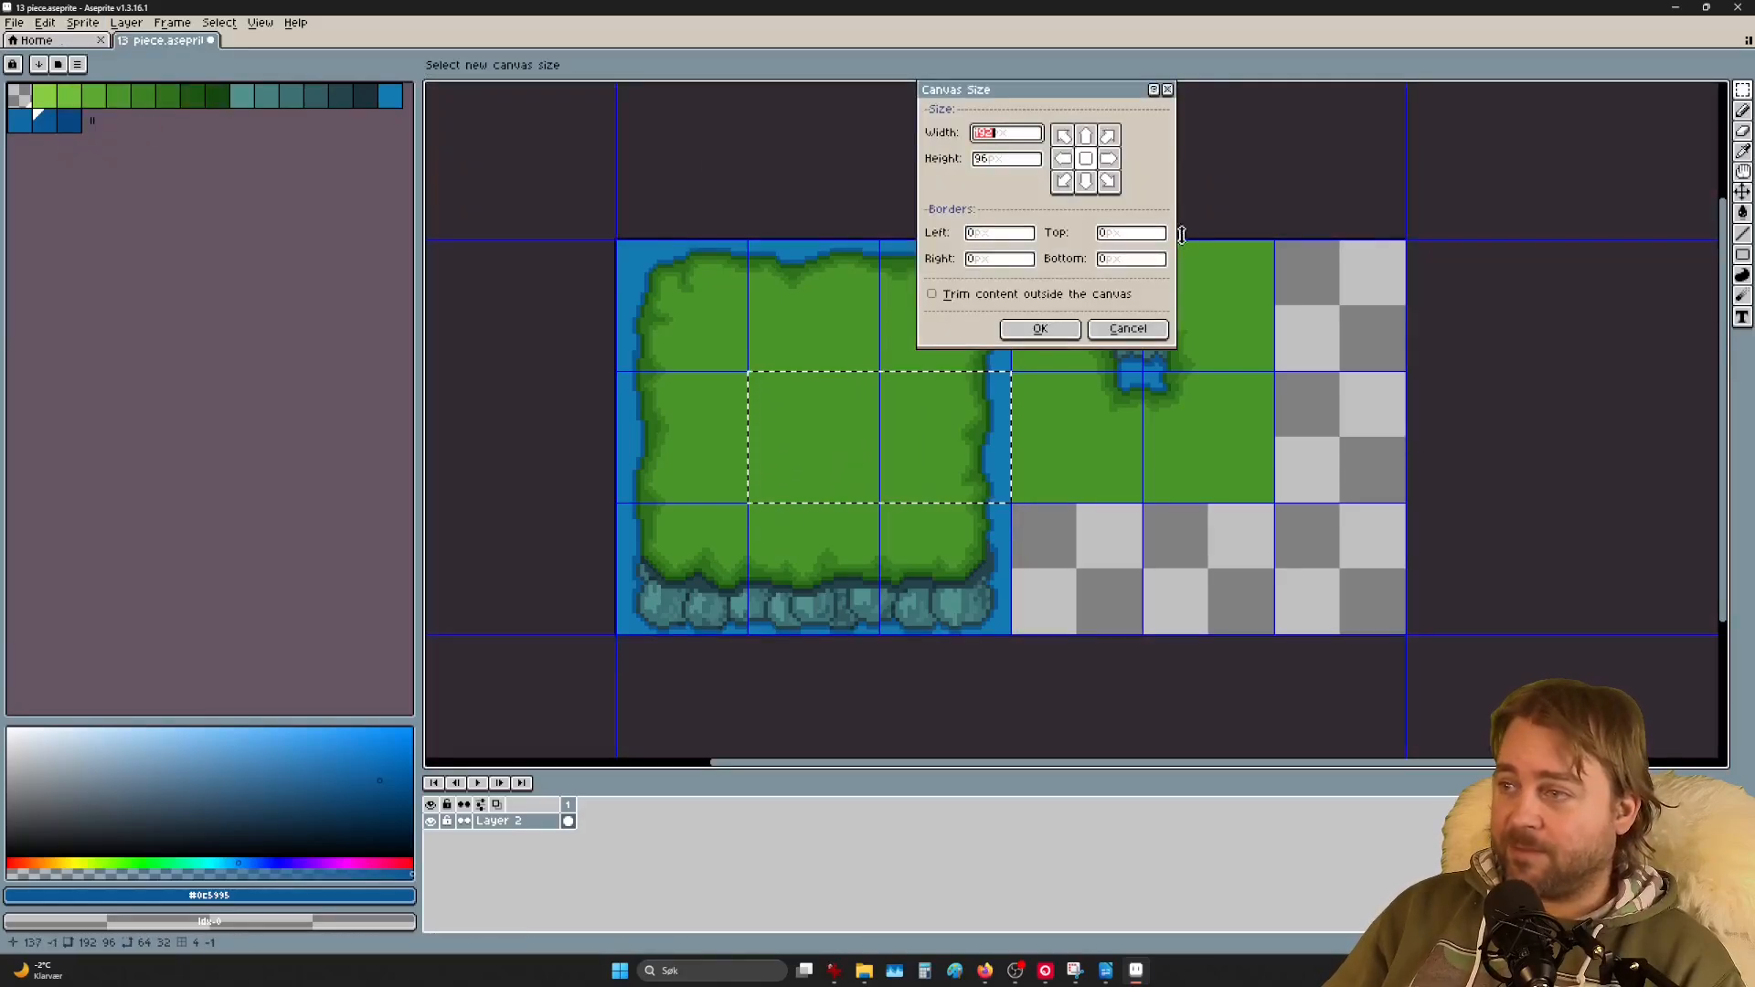
{"action": "left_click", "coordinate": [1062, 135]}
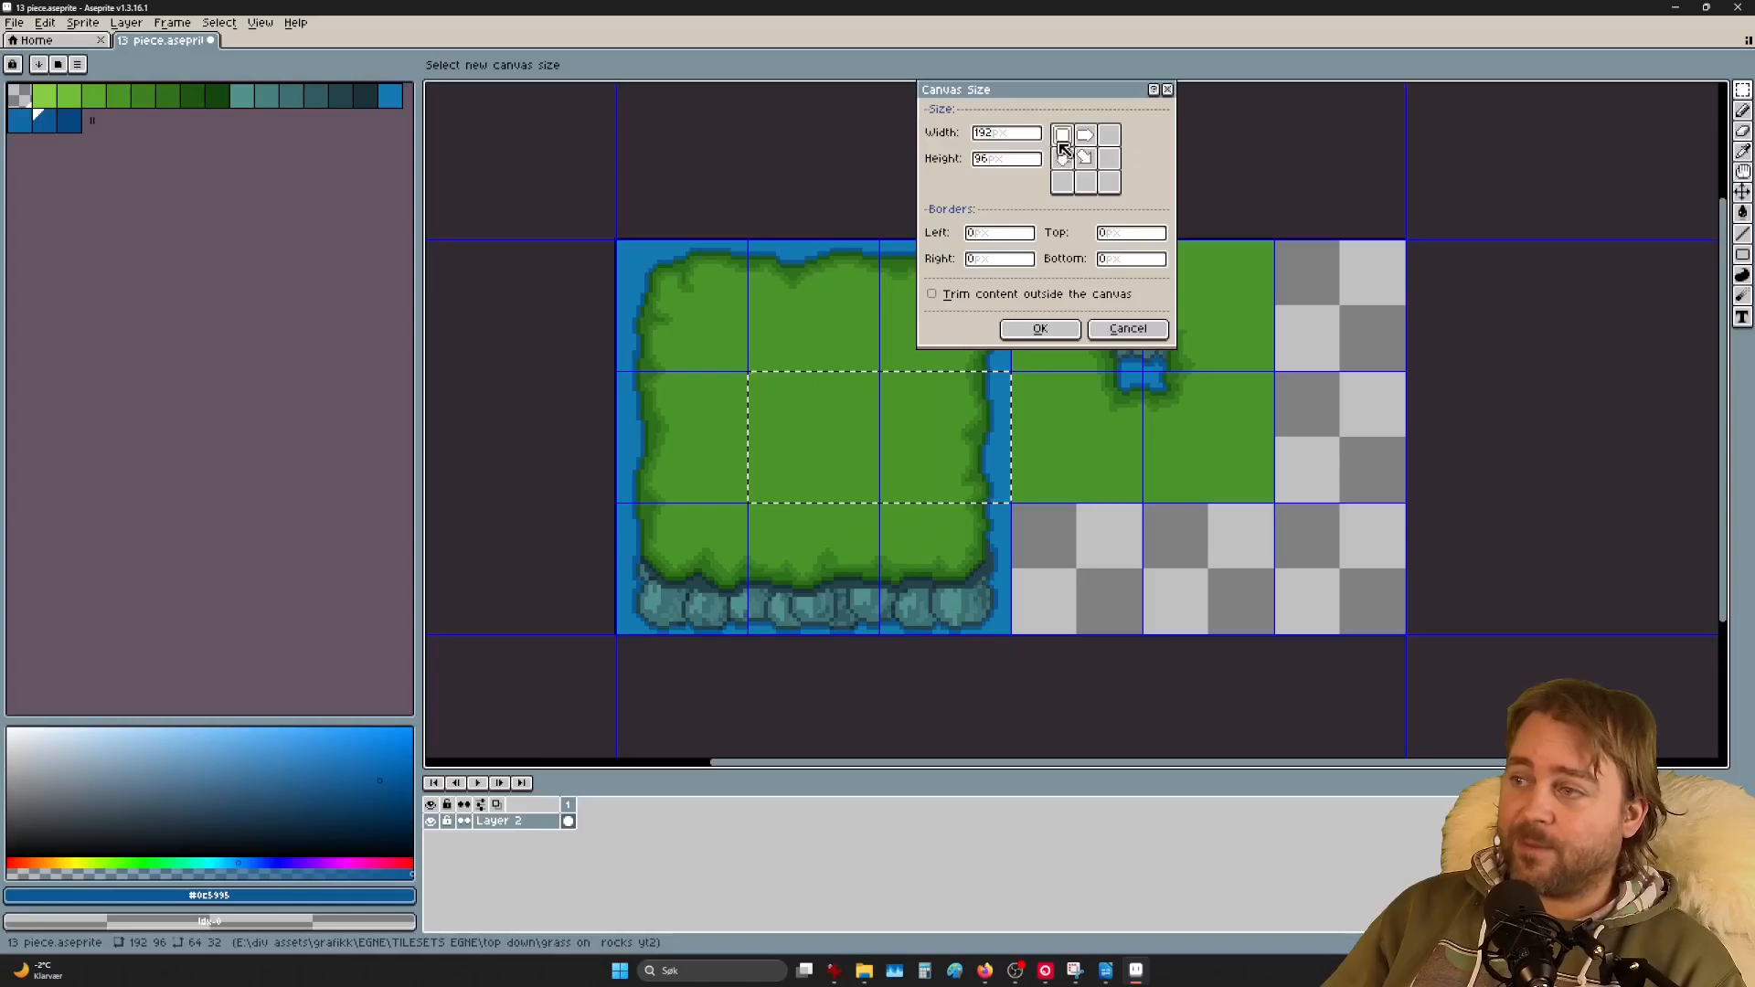
{"action": "left_click", "coordinate": [1015, 137]}
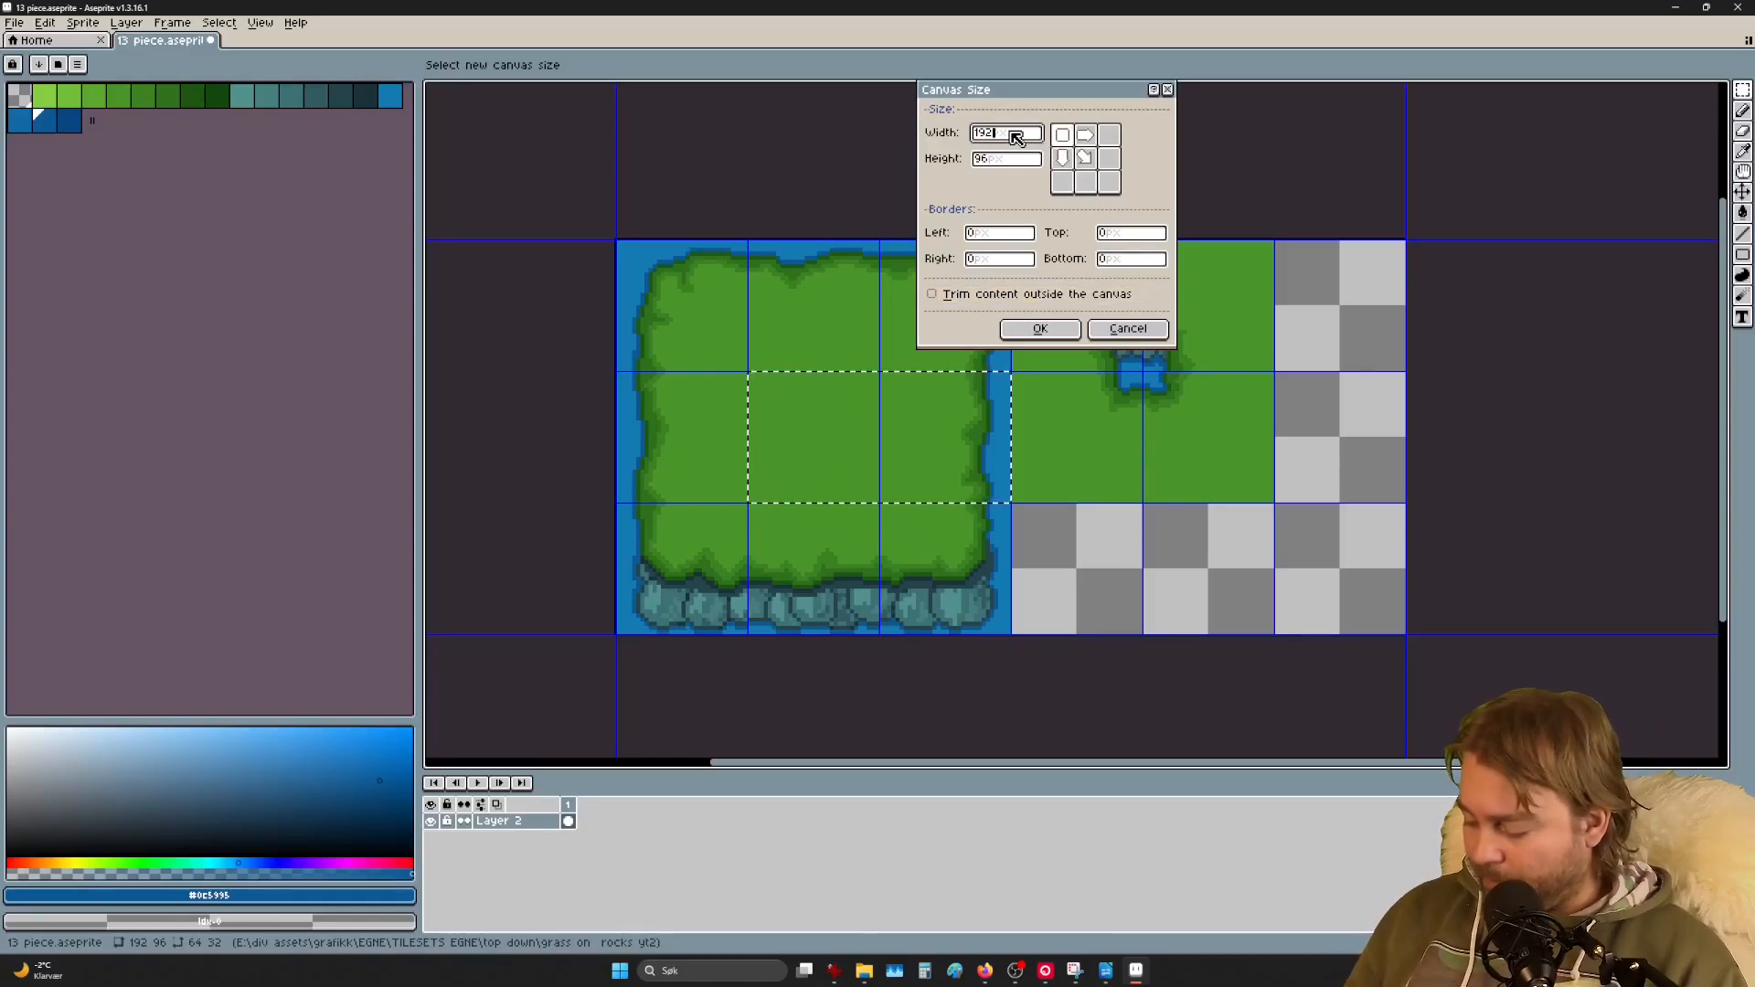
{"action": "type", "text": "+96"}
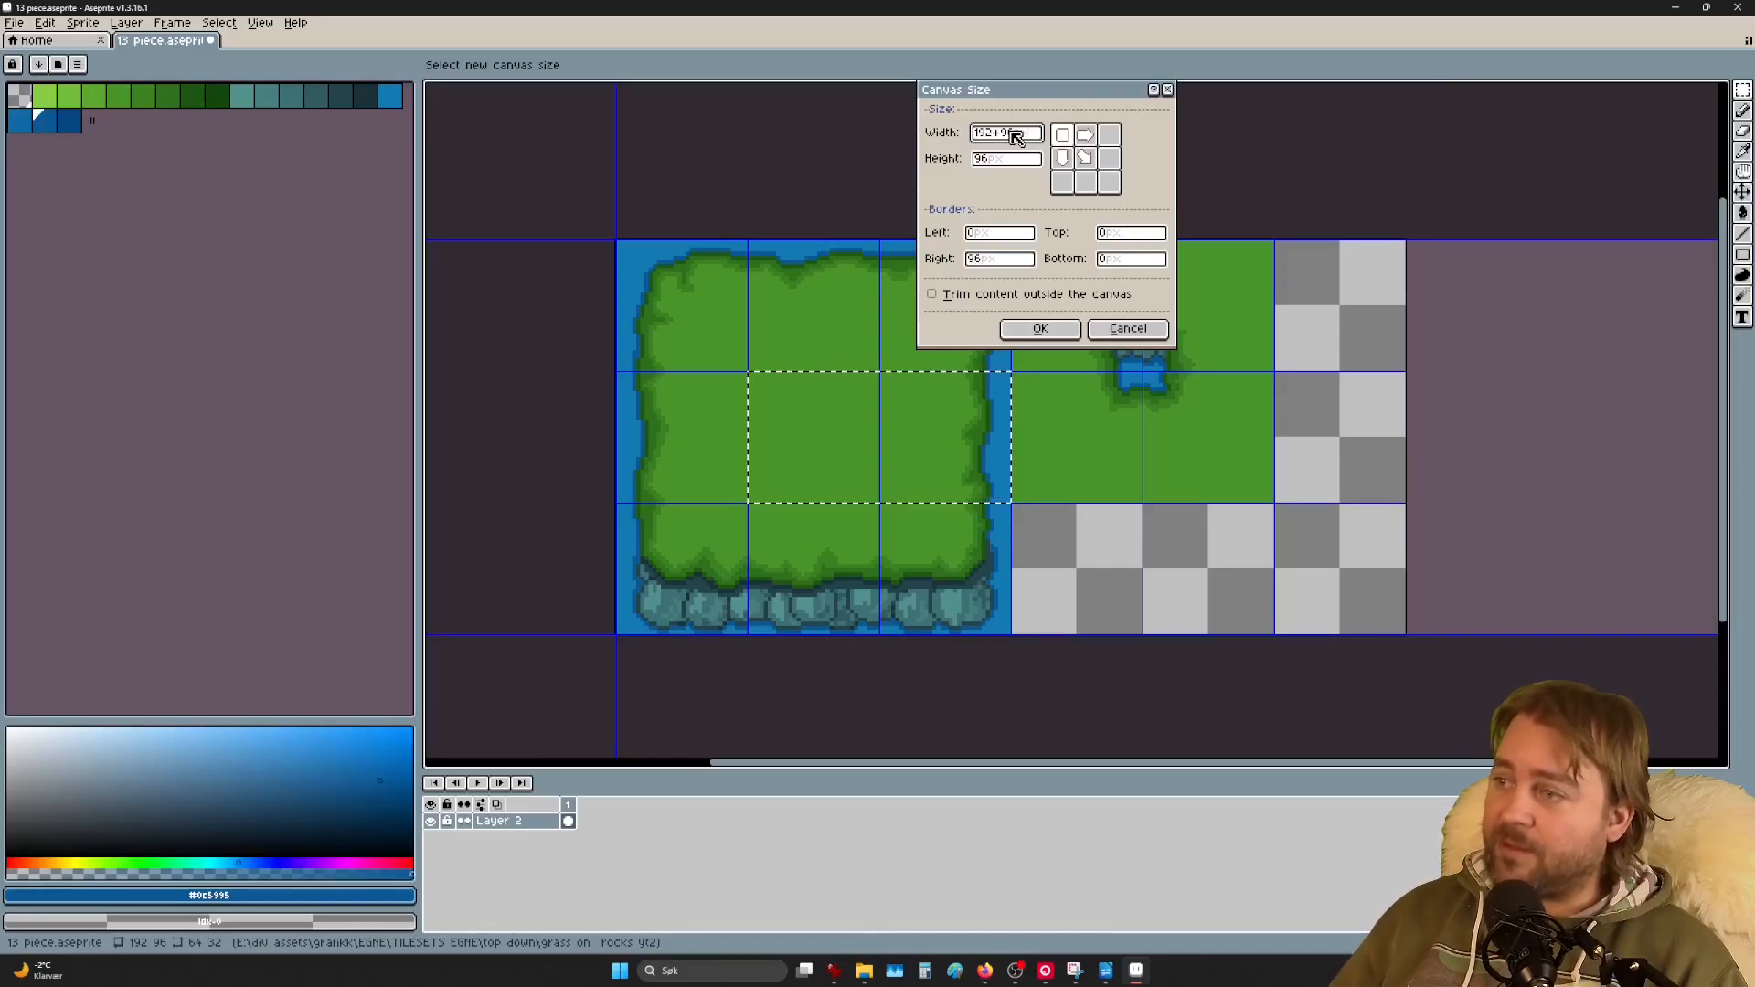
{"action": "left_click", "coordinate": [1022, 162]}
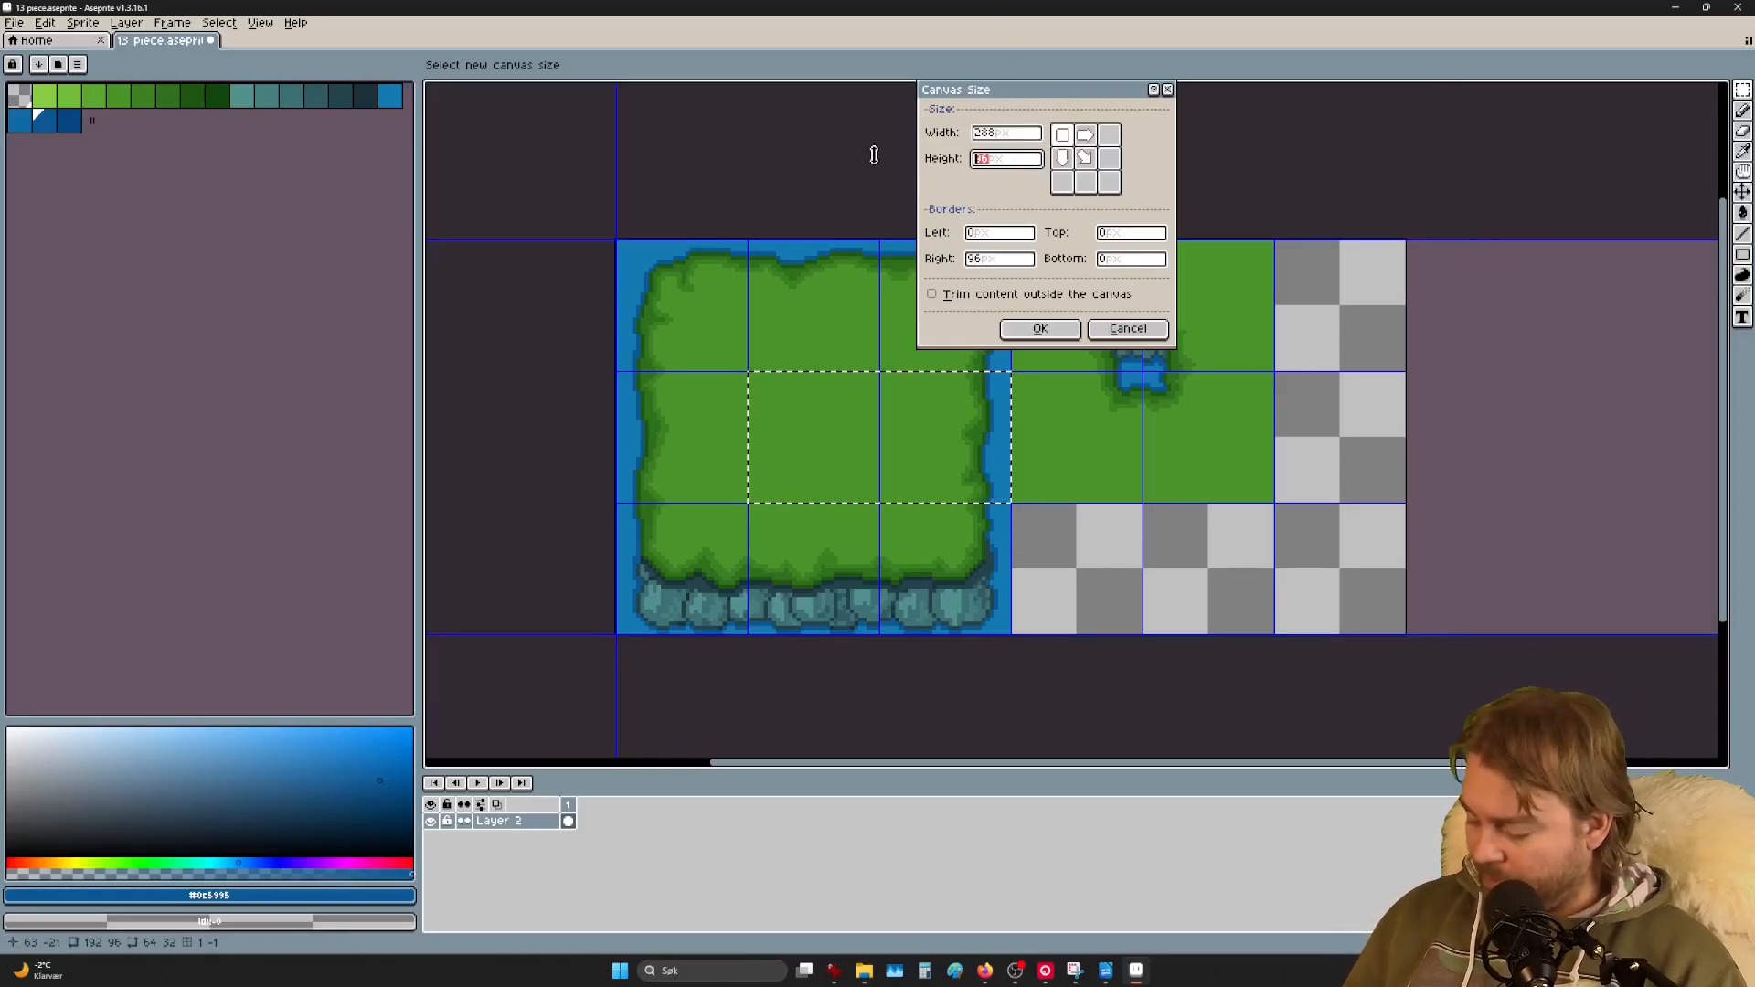
{"action": "type", "text": "256"}
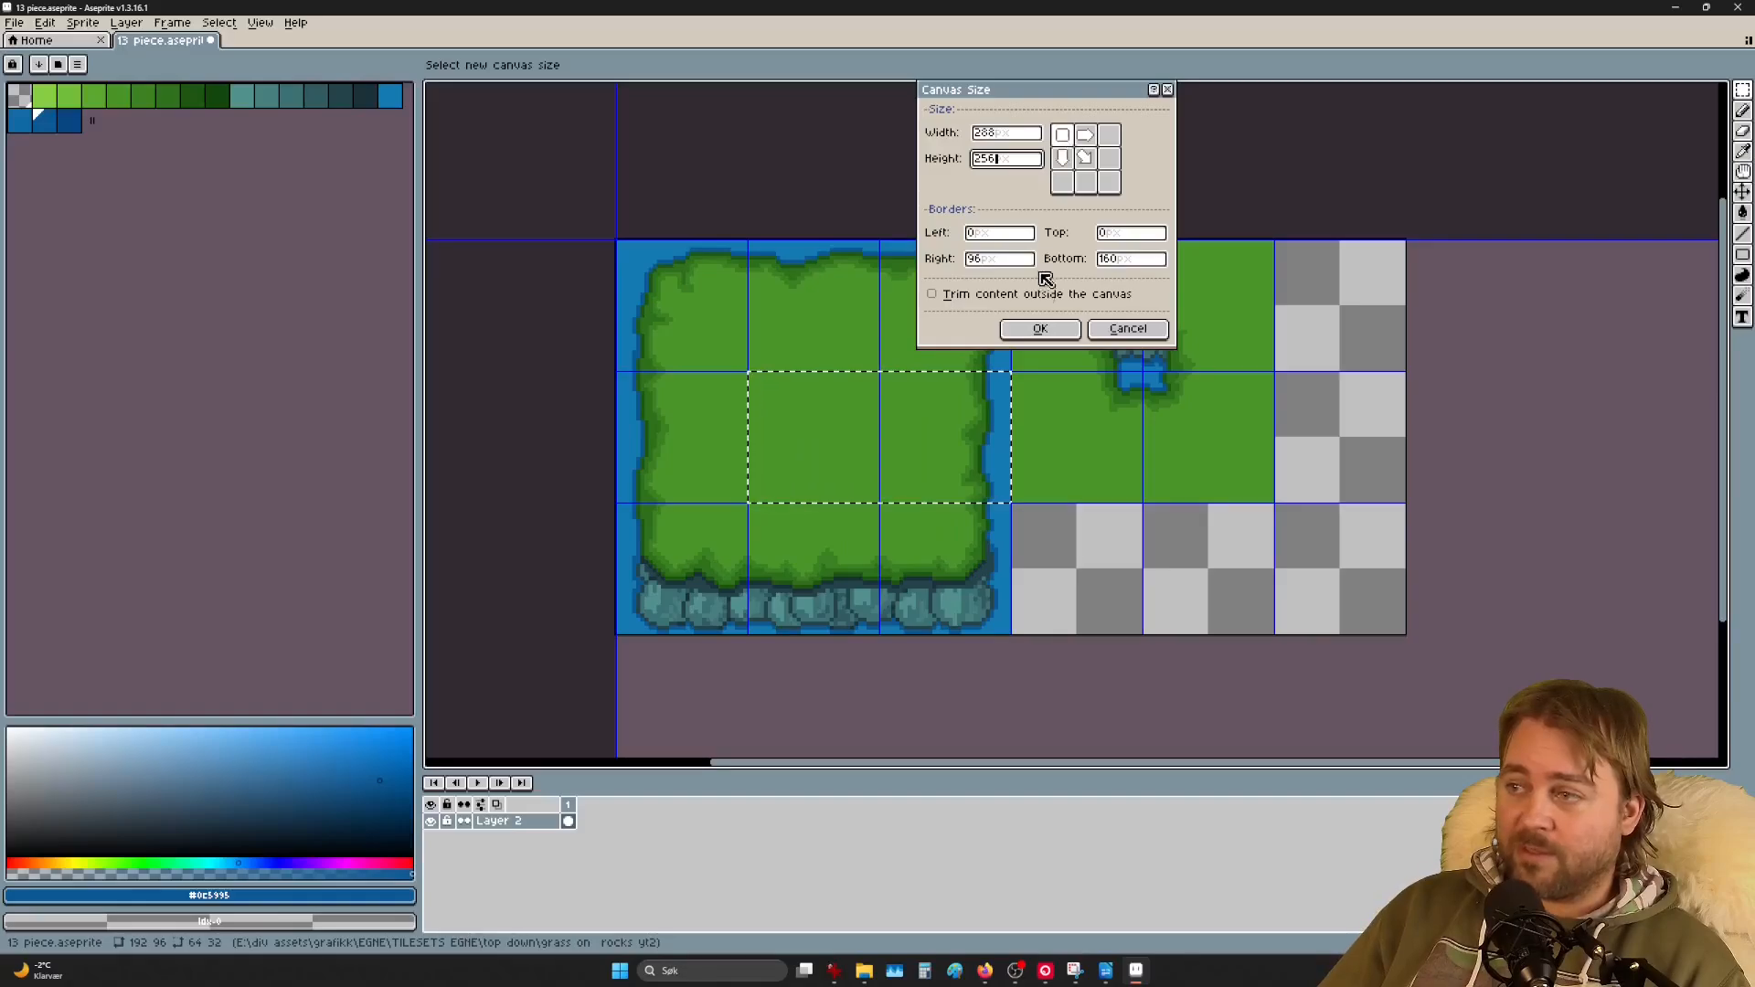
{"action": "left_click", "coordinate": [1040, 329]}
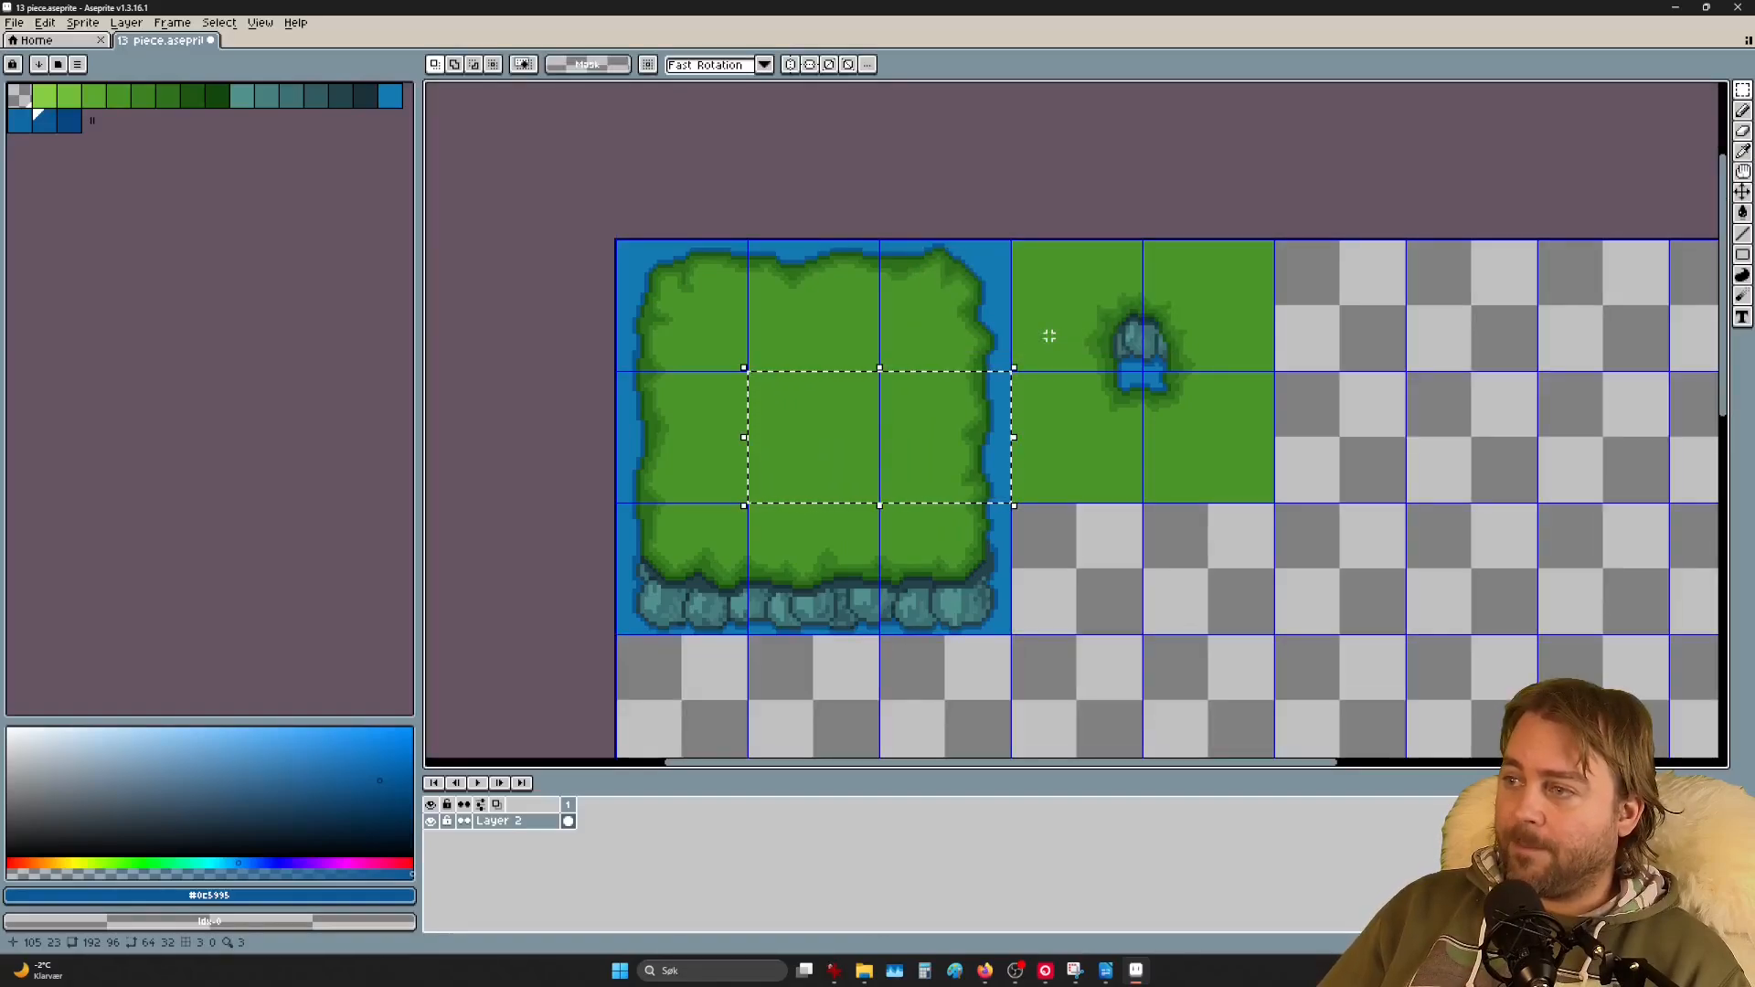
Step: Copy the 64 × 64 inner-corner block to the empty area directly beneath the island, flush with the canvas's left edge
{"action": "scroll", "coordinate": [1191, 438], "scroll_direction": "down", "scroll_amount": 2}
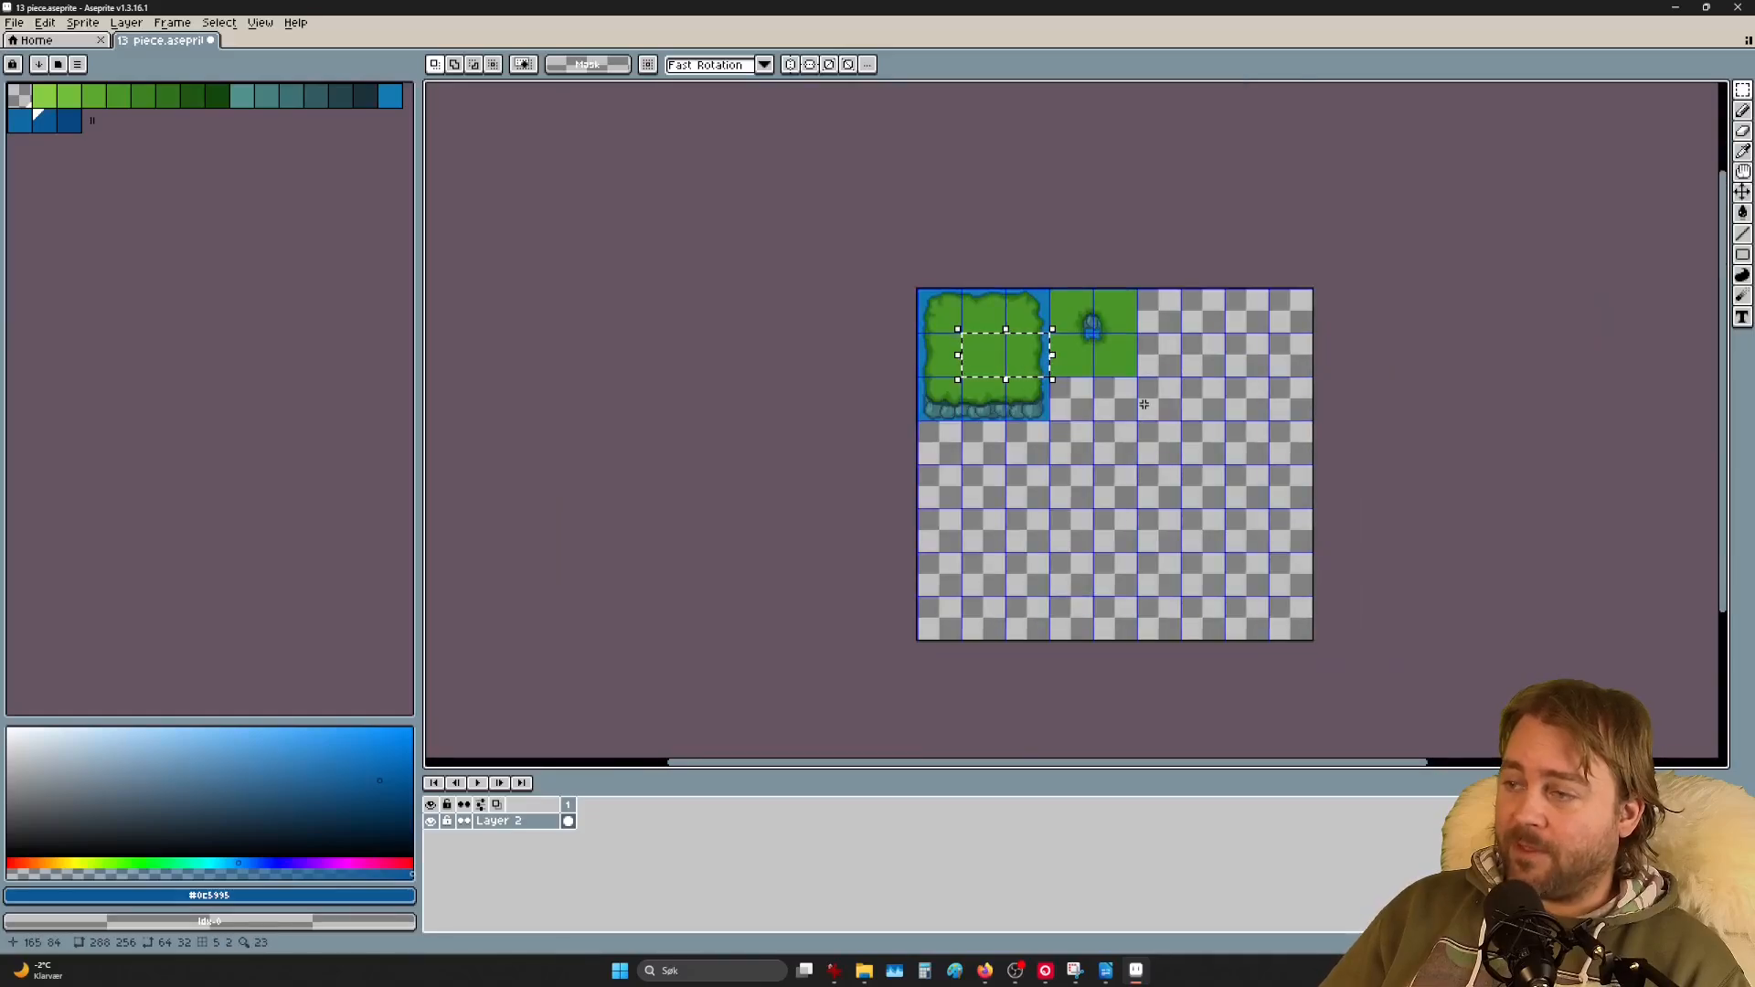
{"action": "left_click_drag", "start_coordinate": [1099, 427], "coordinate": [1150, 451]}
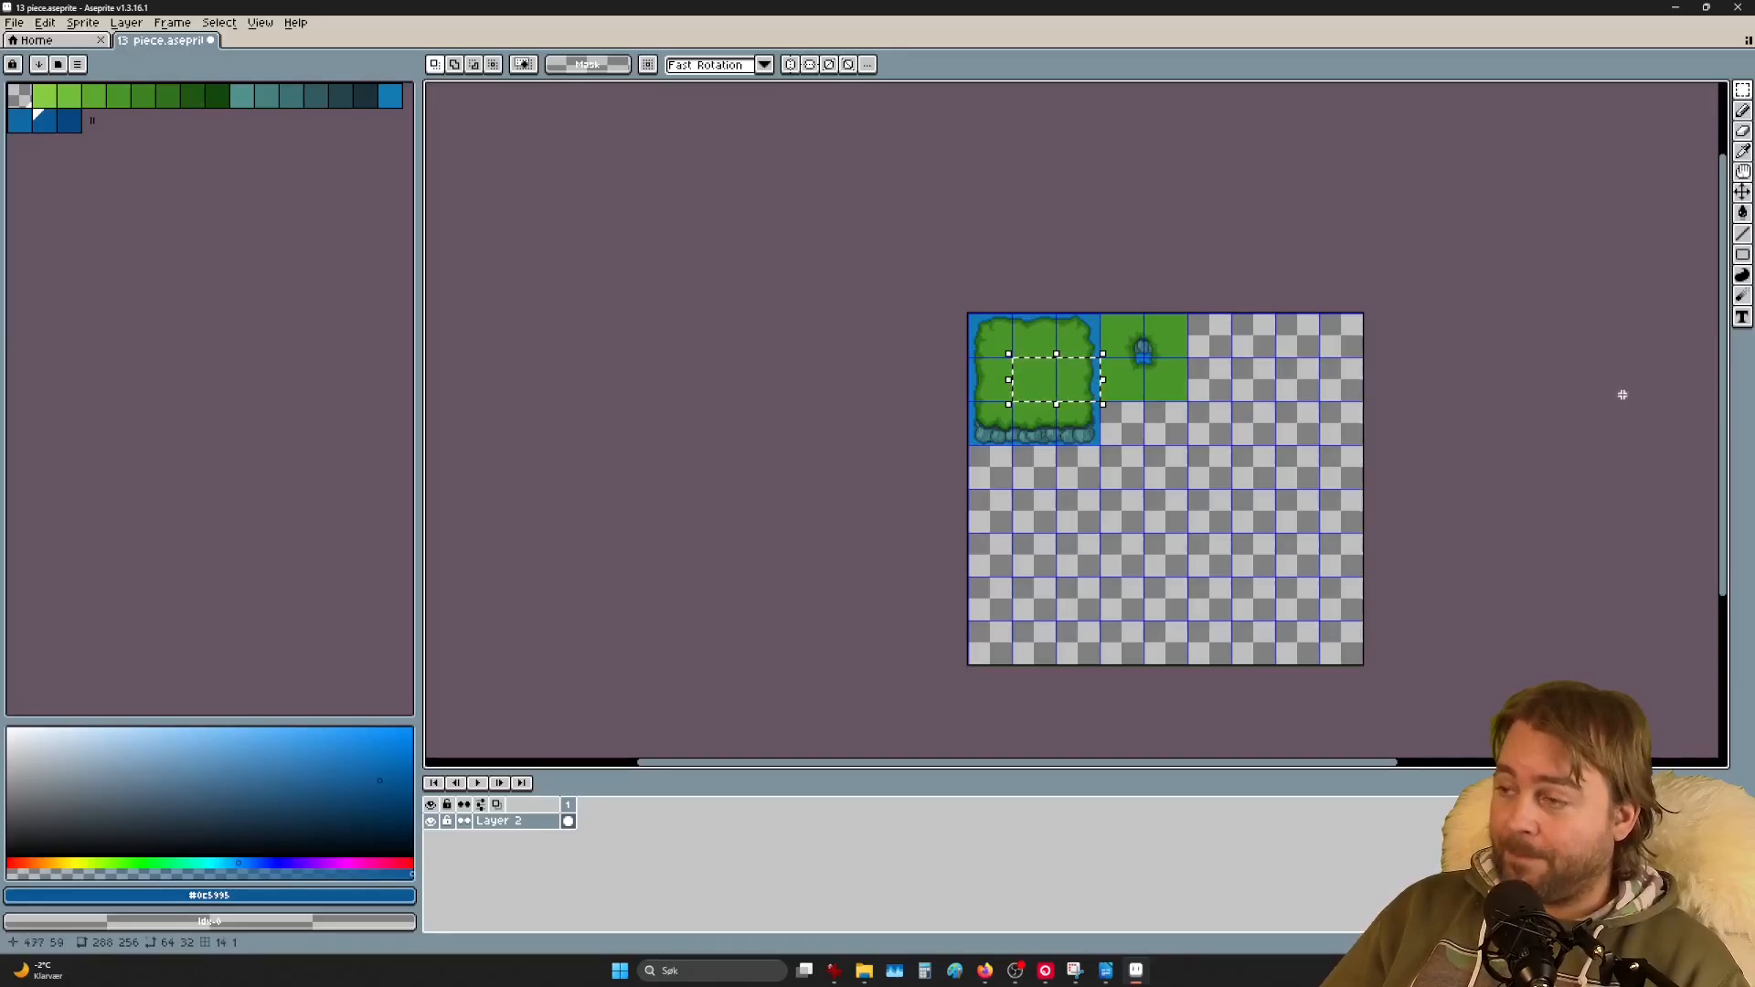
{"action": "scroll", "coordinate": [1210, 405], "scroll_direction": "up", "scroll_amount": 2}
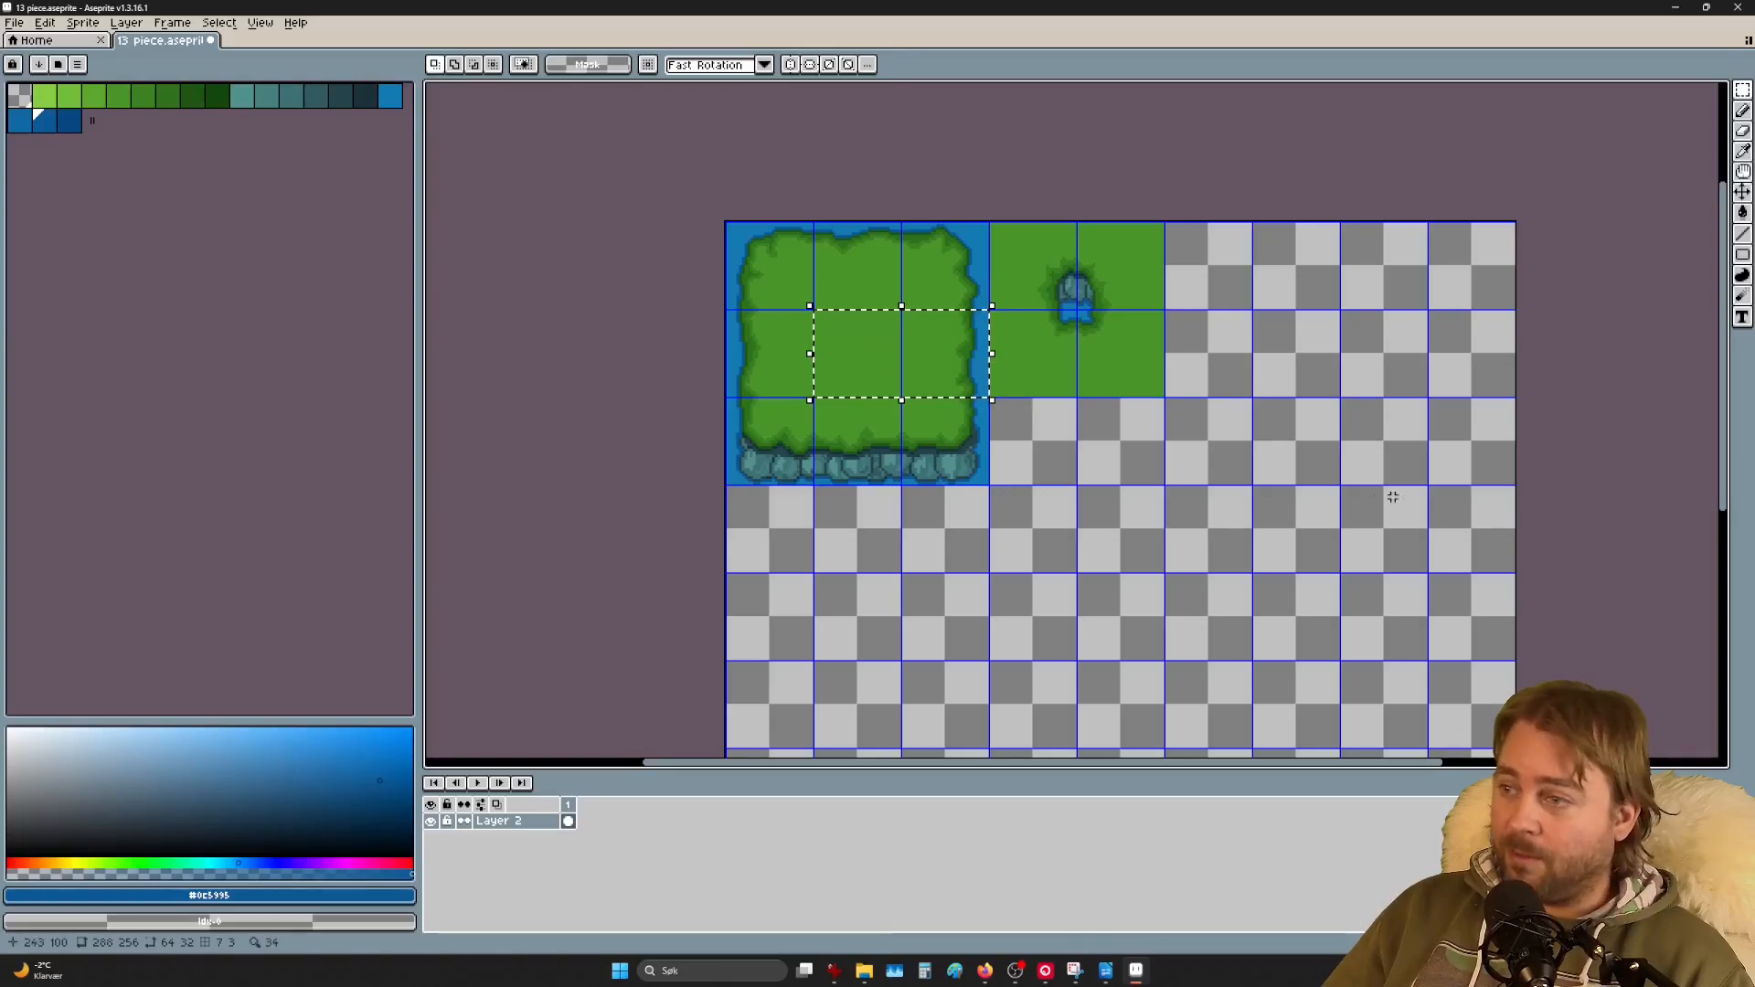
{"action": "left_click_drag", "start_coordinate": [1156, 370], "coordinate": [1051, 274]}
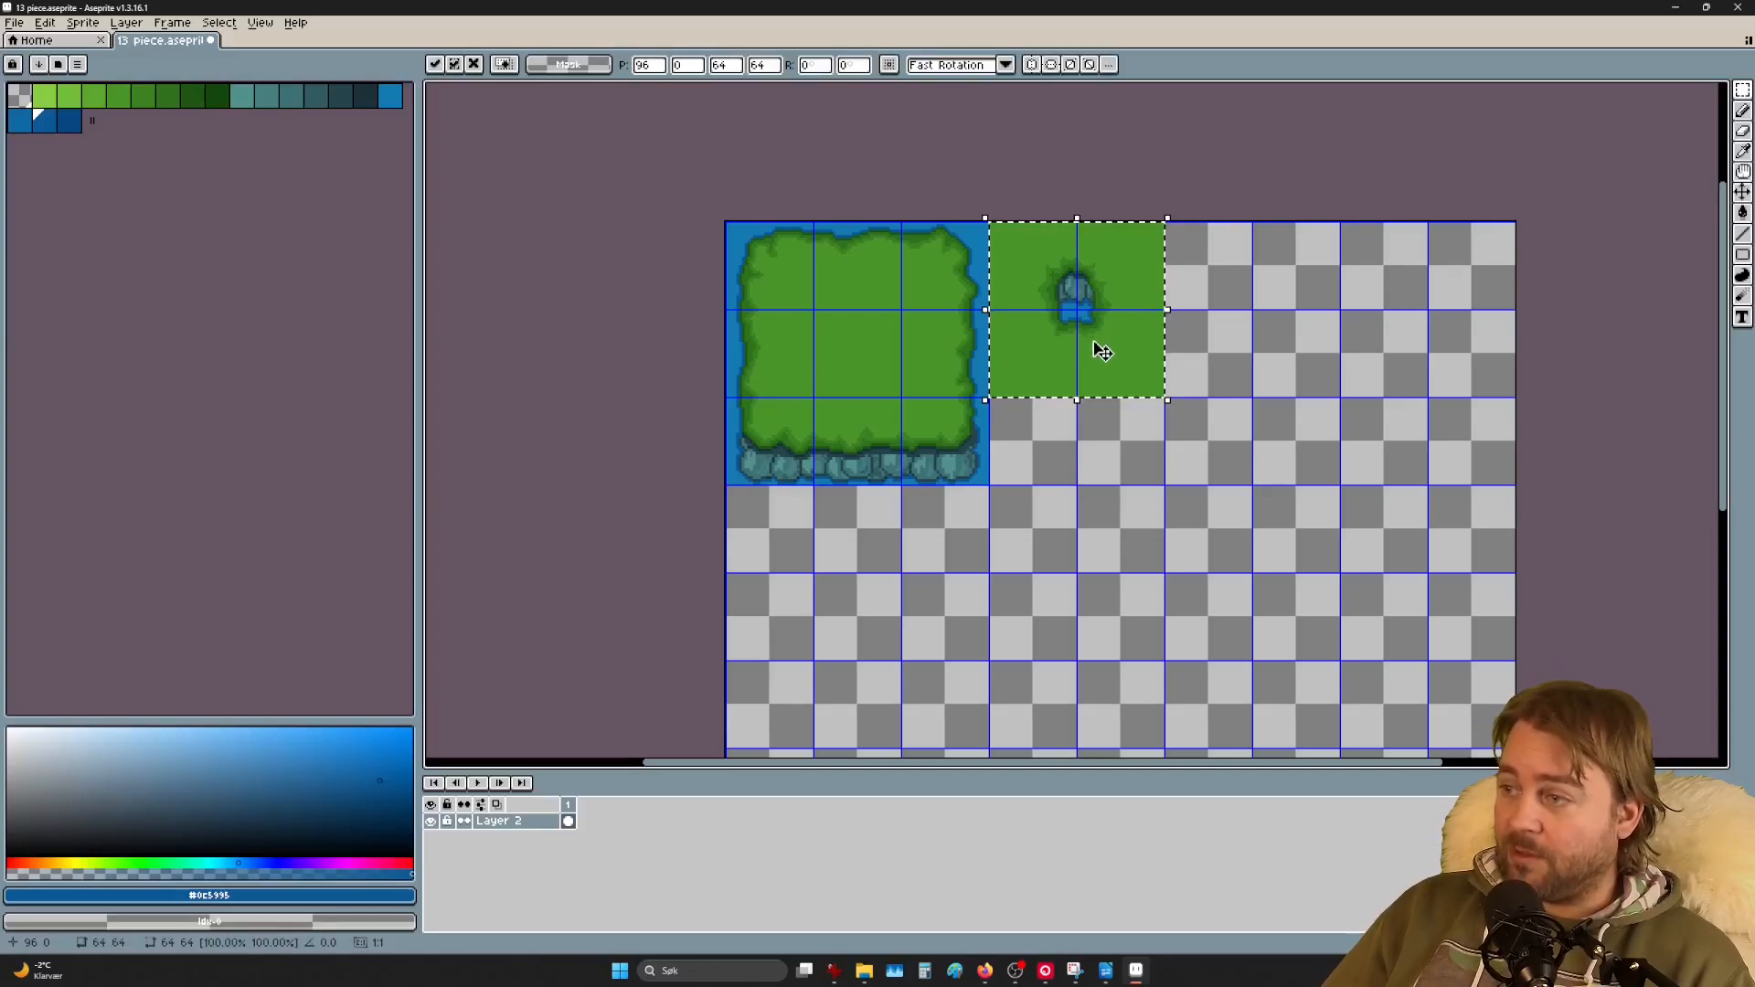
{"action": "left_click_drag", "start_coordinate": [1097, 353], "coordinate": [879, 629]}
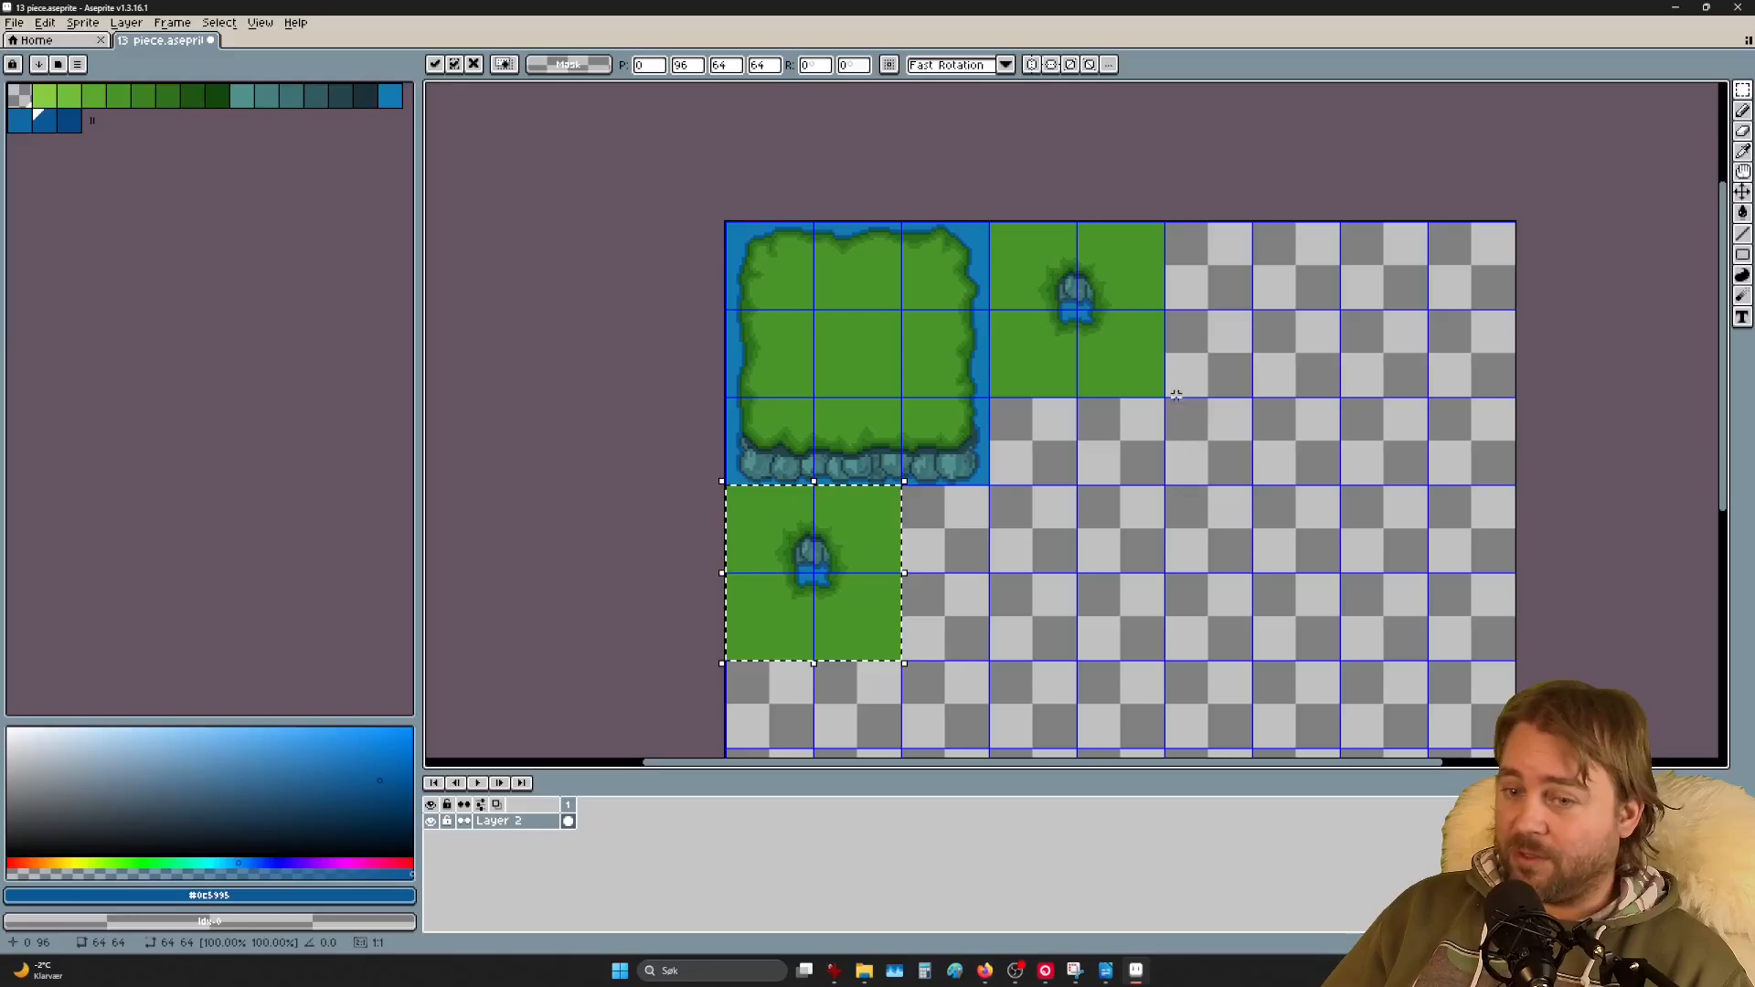
{"action": "left_click", "coordinate": [1141, 350]}
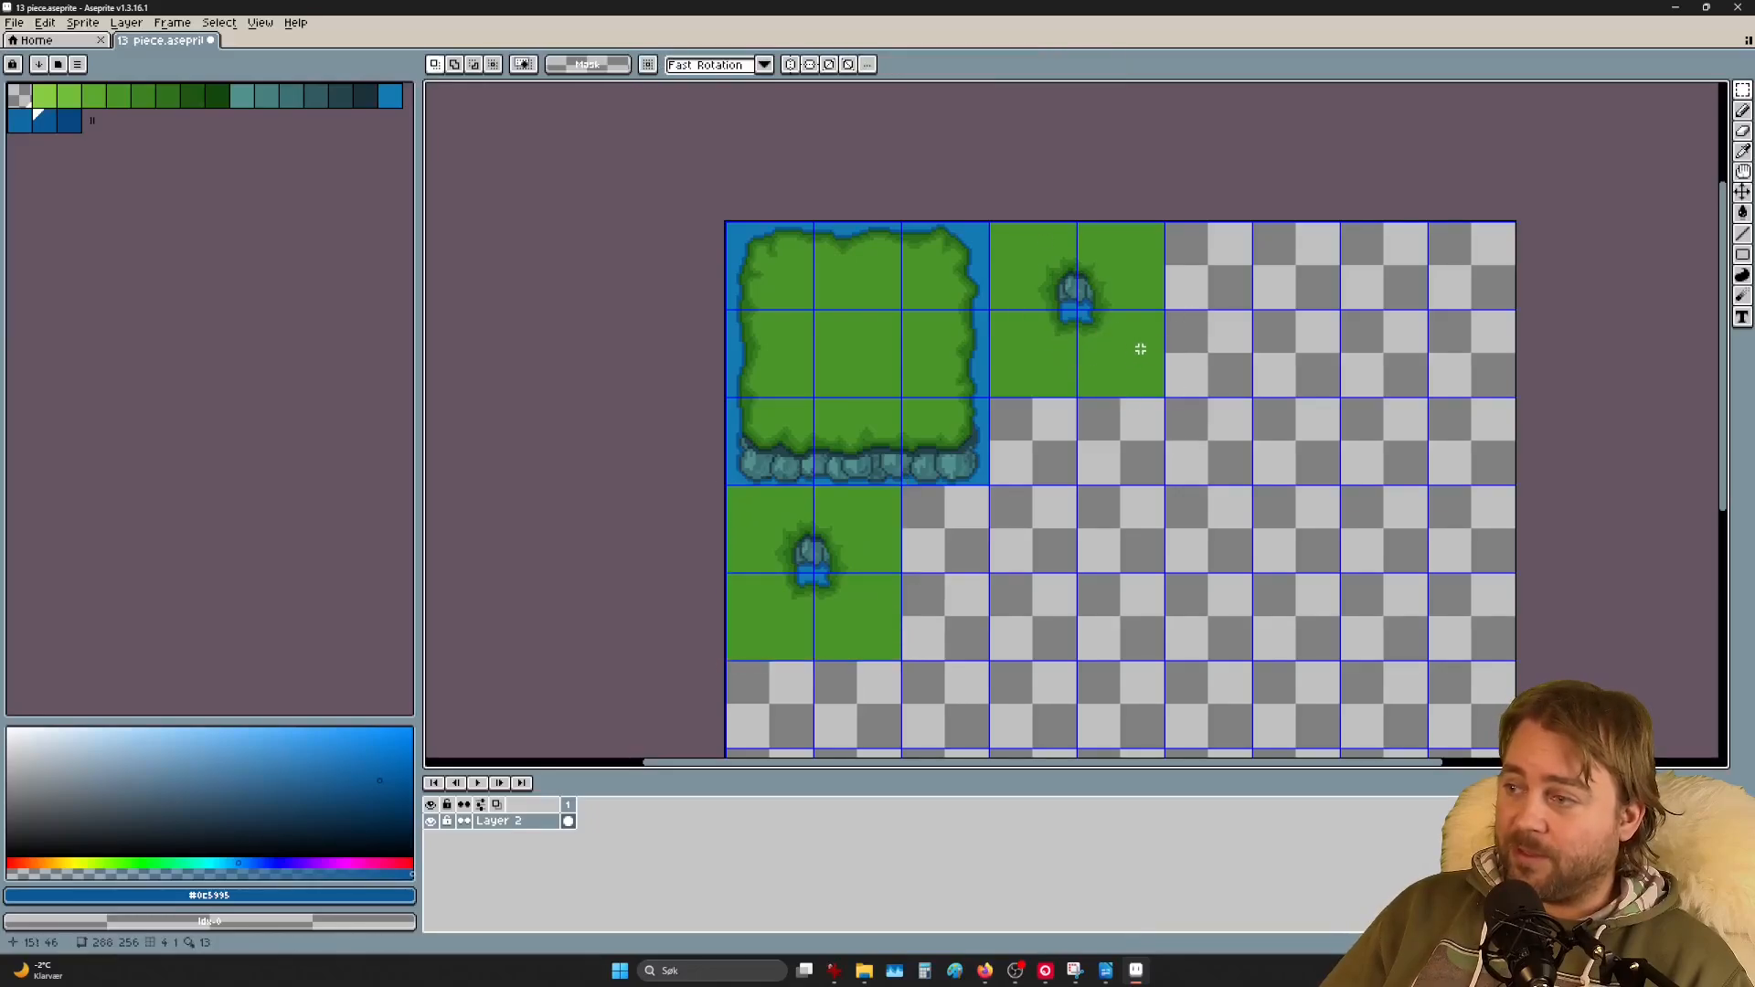
Step: Delete the plain grass around the original inner-corner piece using the Magic Wand with tolerance 8, keeping its darker grass border
{"action": "scroll", "coordinate": [1079, 284], "scroll_direction": "up", "scroll_amount": 5}
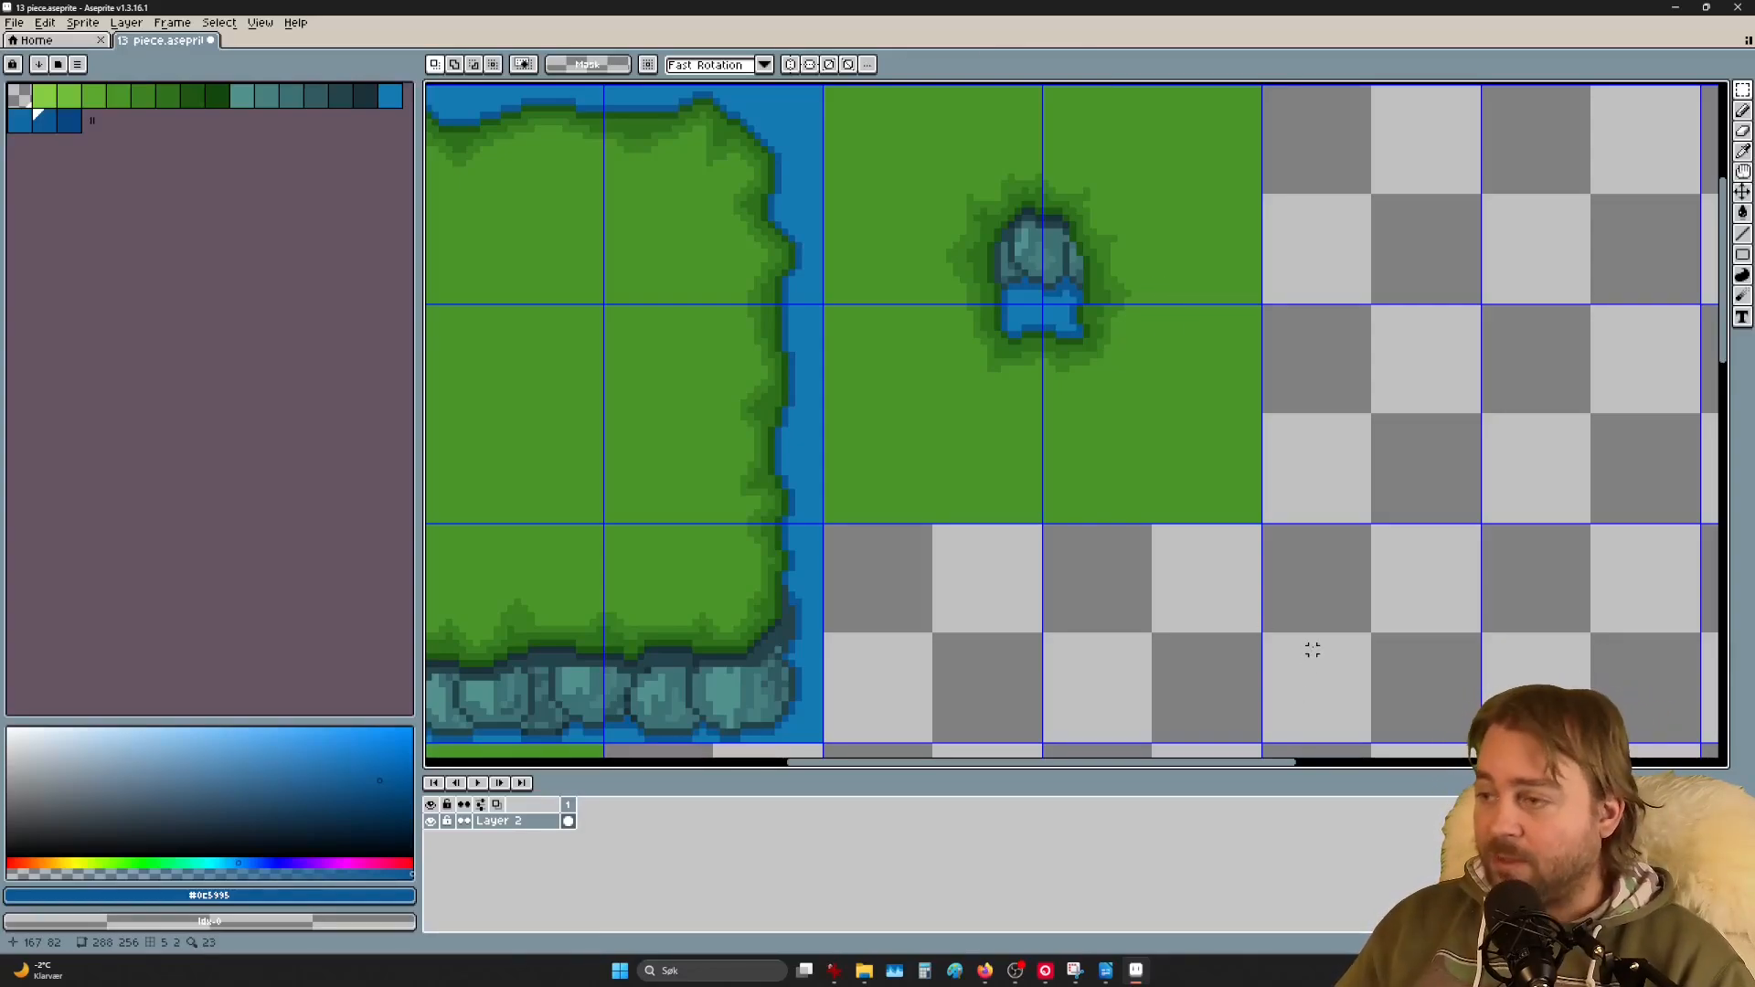
{"action": "key", "text": "w"}
{"action": "left_click", "coordinate": [1175, 382]}
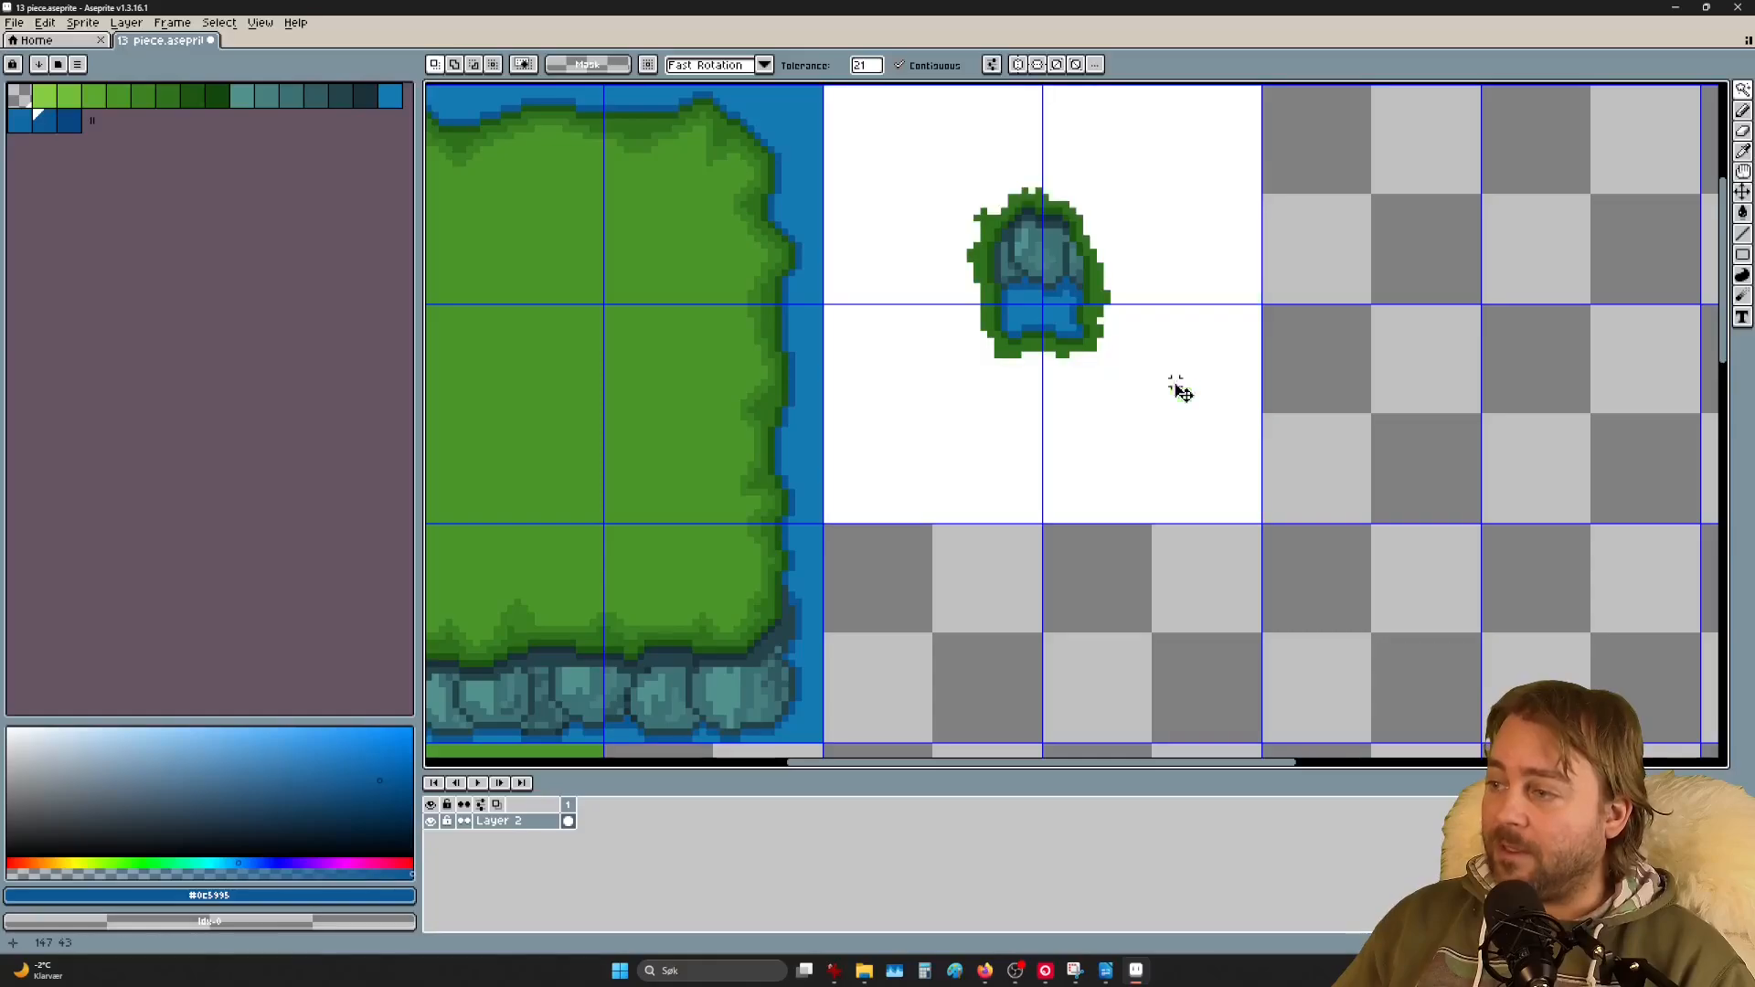
{"action": "scroll", "coordinate": [1026, 217], "scroll_direction": "up", "scroll_amount": 2}
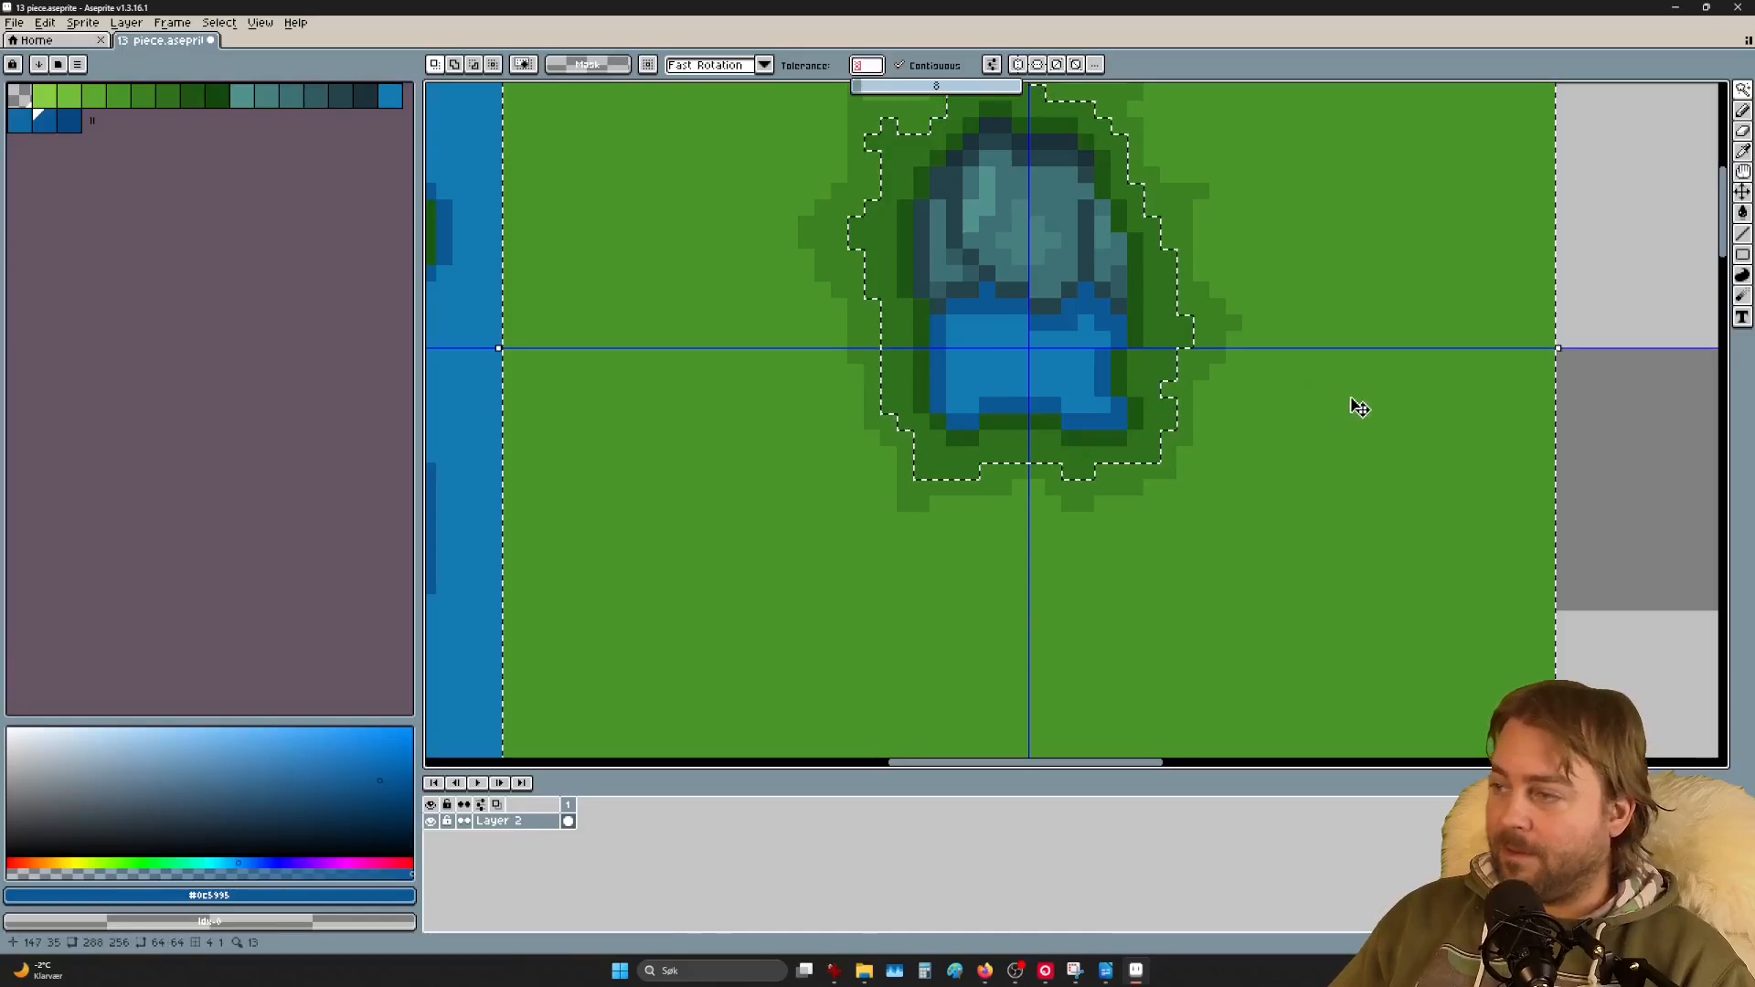
{"action": "key", "text": "ctrl+d"}
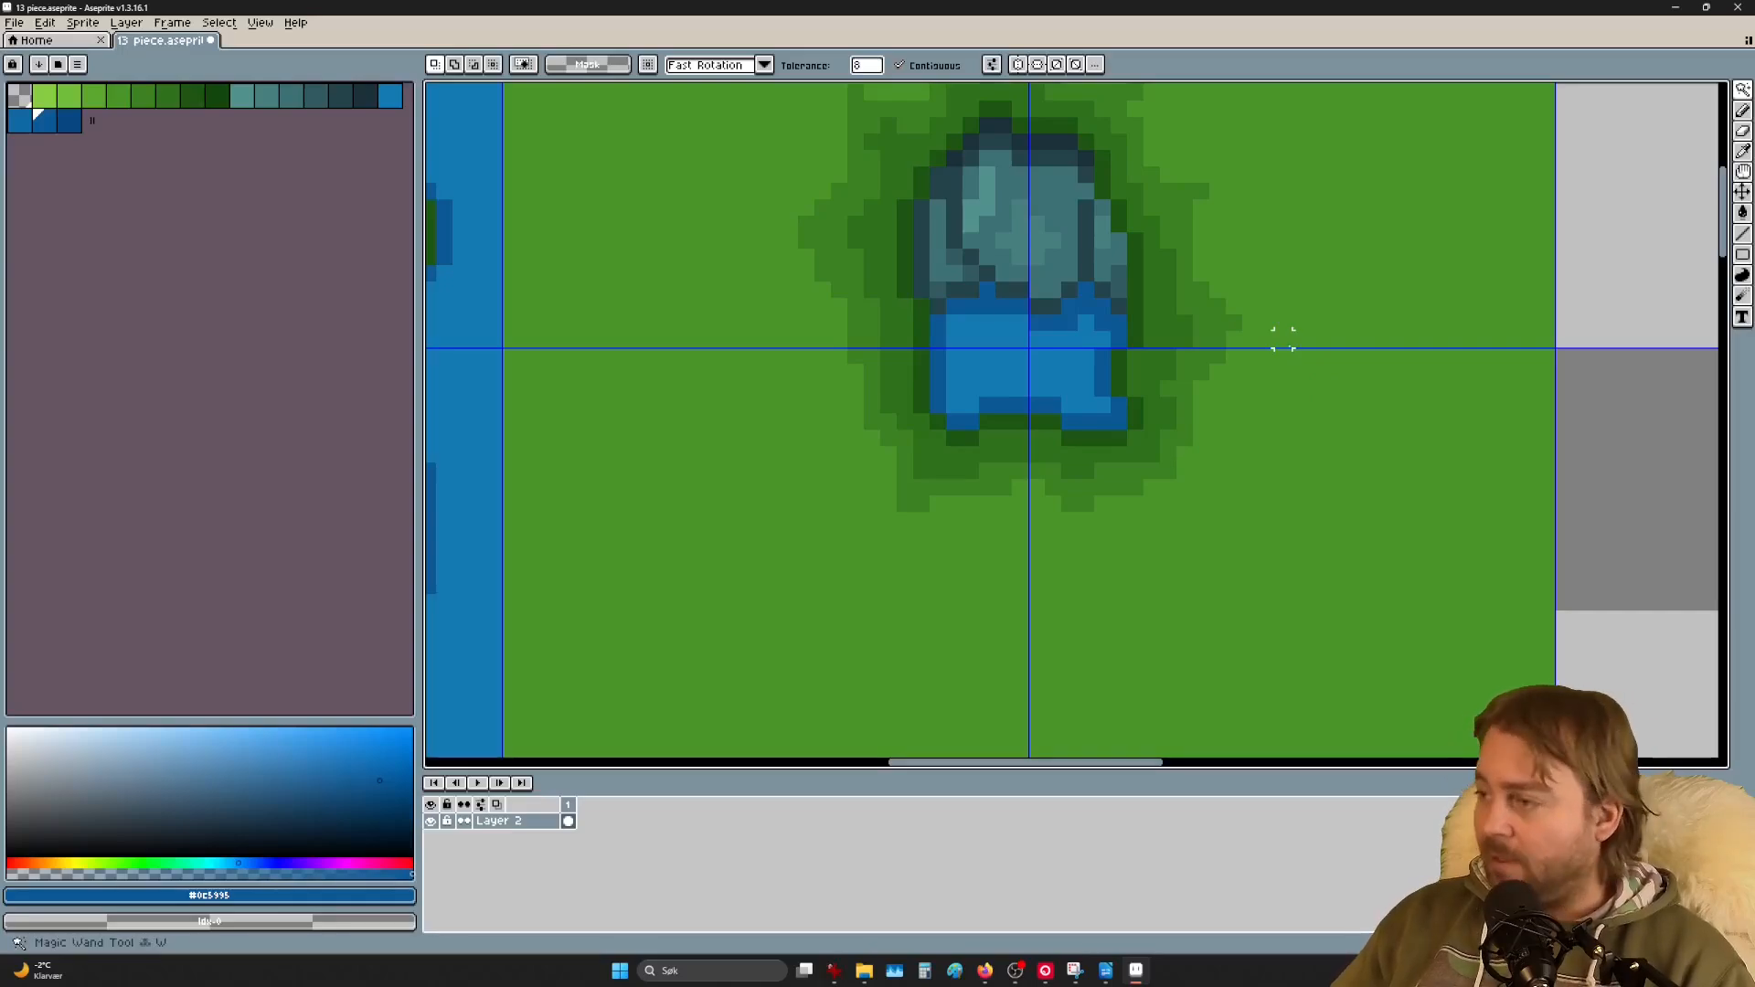
{"action": "left_click", "coordinate": [1346, 278]}
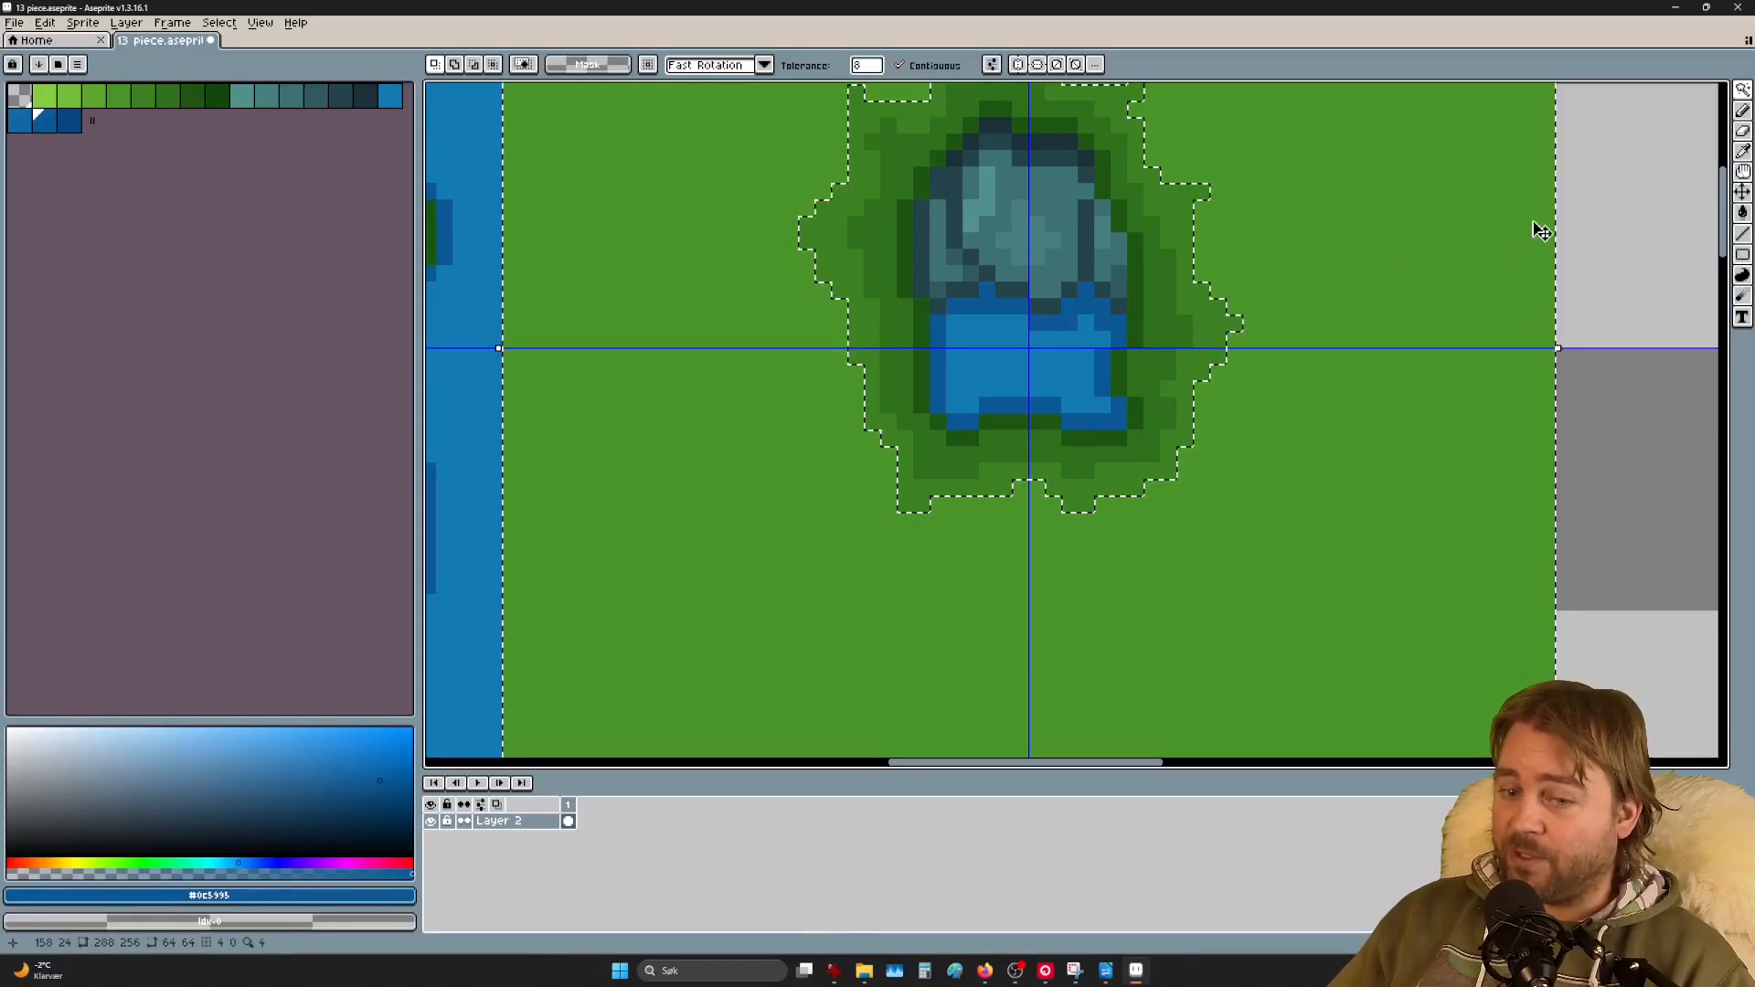
{"action": "left_click", "coordinate": [1744, 89]}
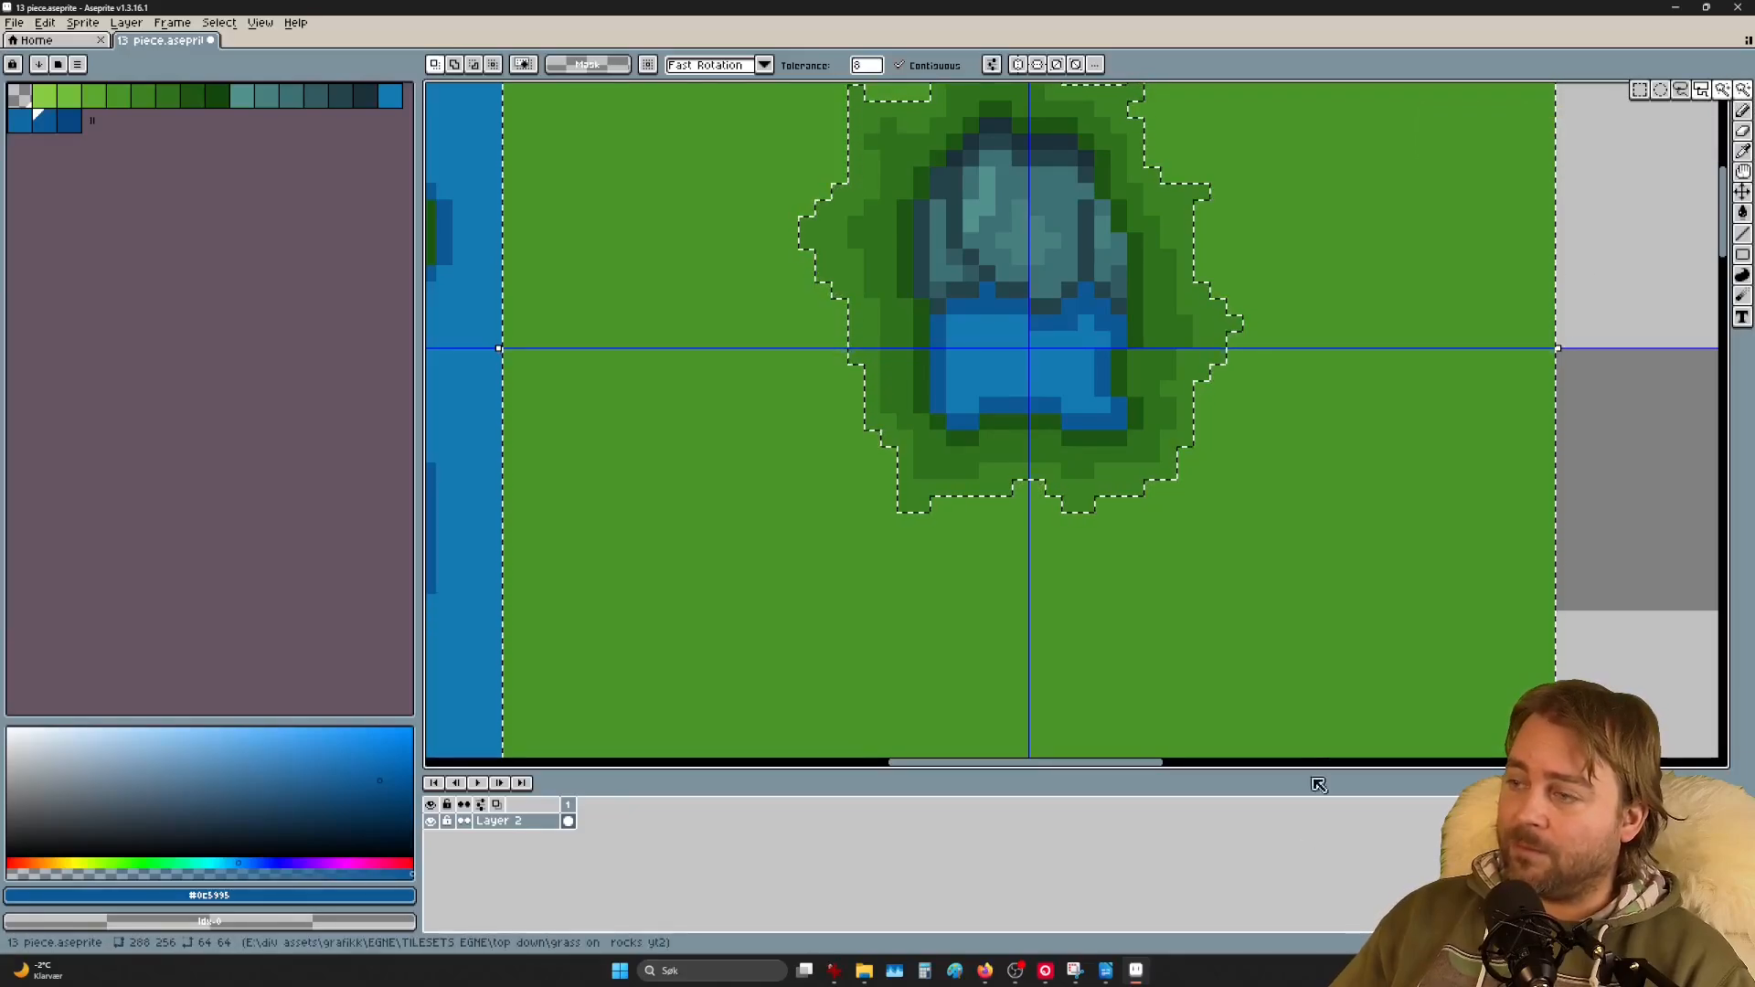
{"action": "scroll", "coordinate": [1399, 430], "scroll_direction": "down", "scroll_amount": 3}
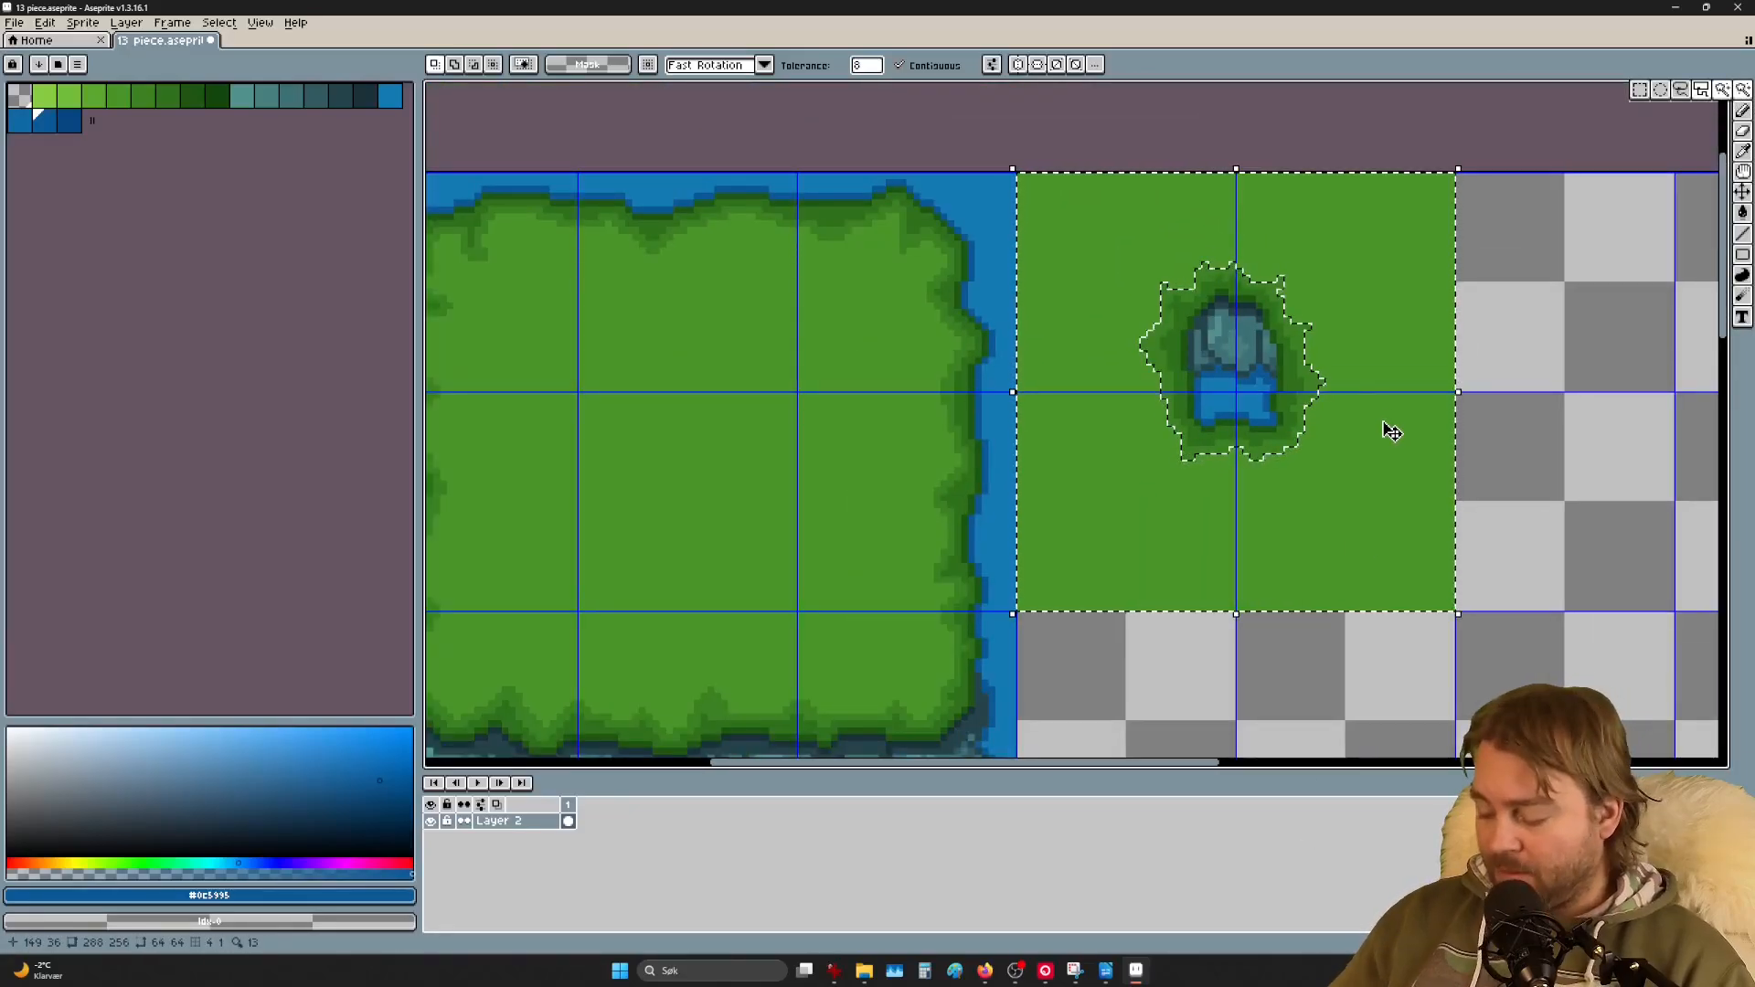
{"action": "key", "text": "Delete"}
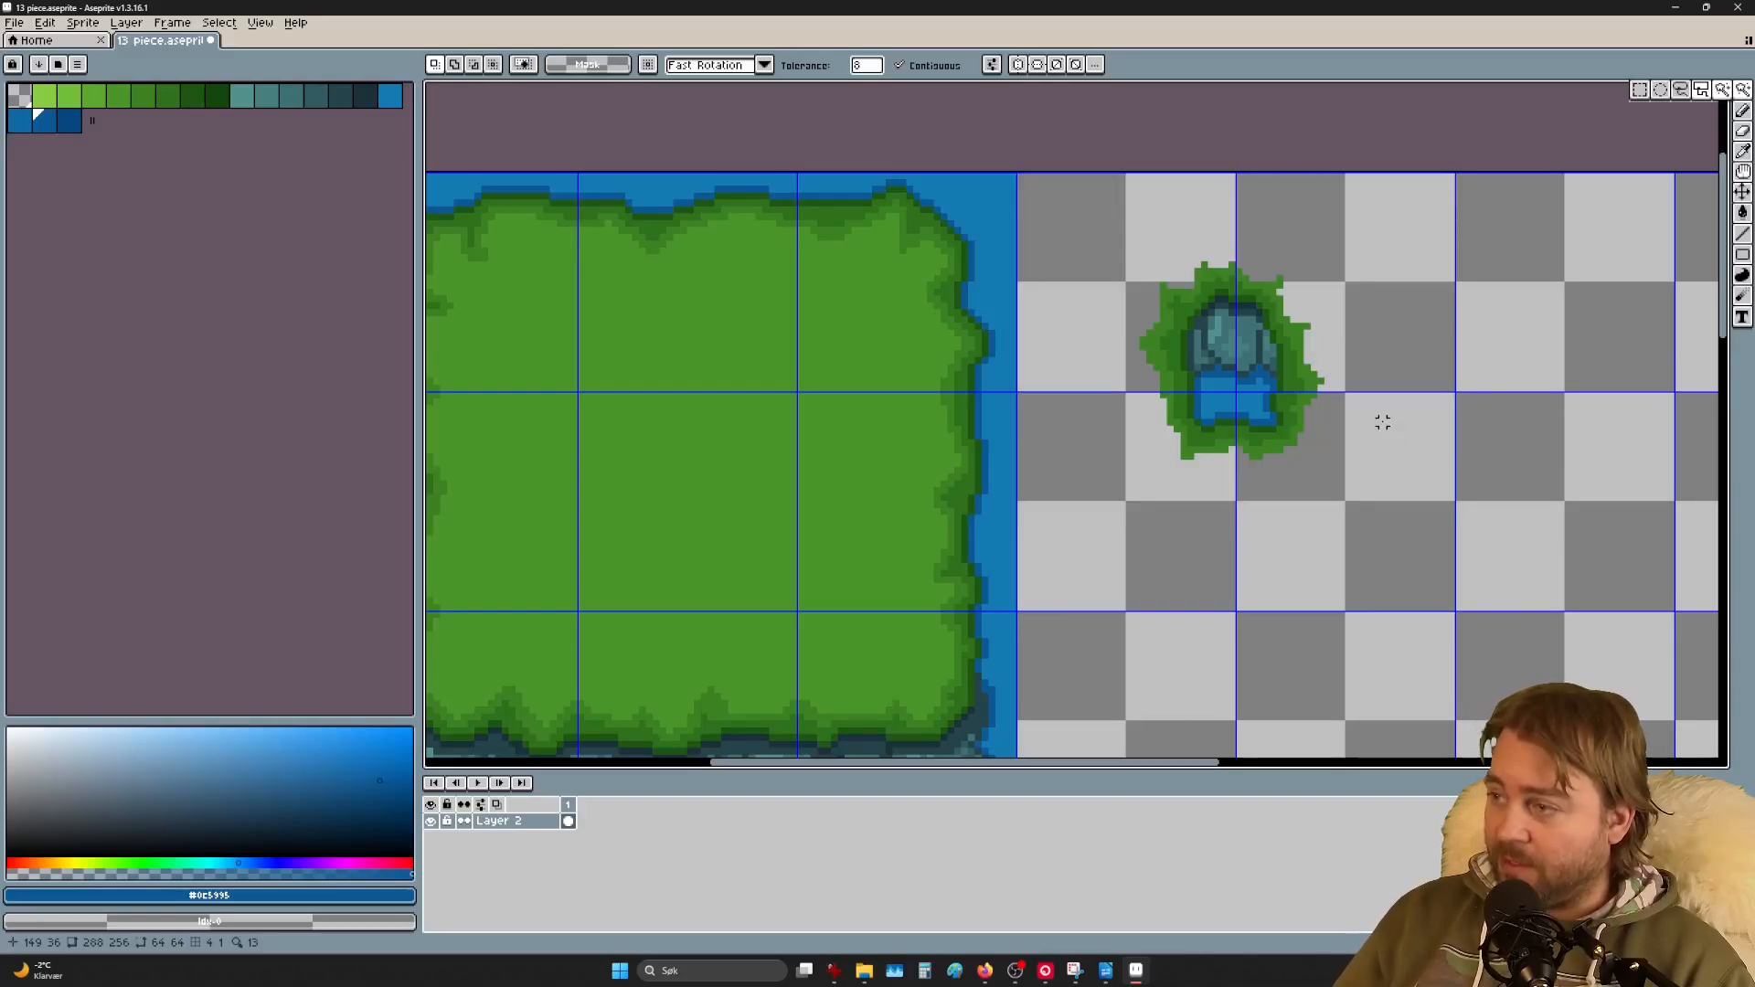
Step: Copy the island's middle-right 32 × 32 edge tile to the canvas's top row at X 192, Y 0
{"action": "scroll", "coordinate": [1341, 306], "scroll_direction": "down", "scroll_amount": 2}
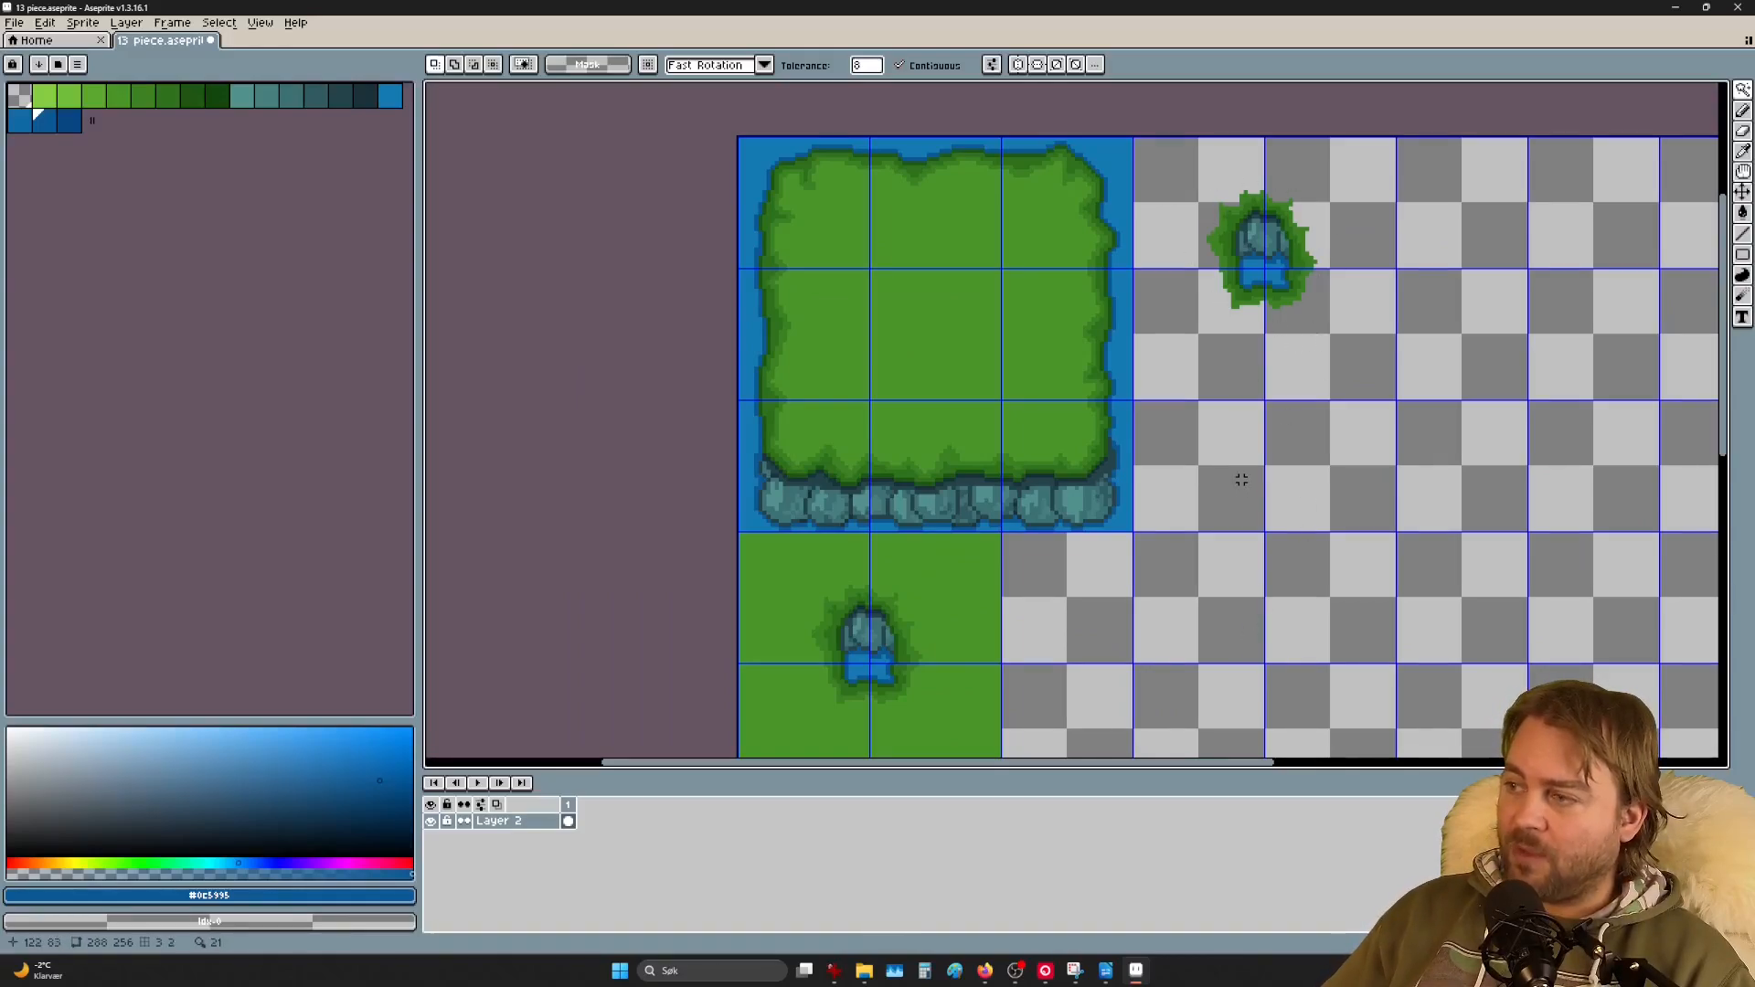
{"action": "left_click", "coordinate": [1073, 332]}
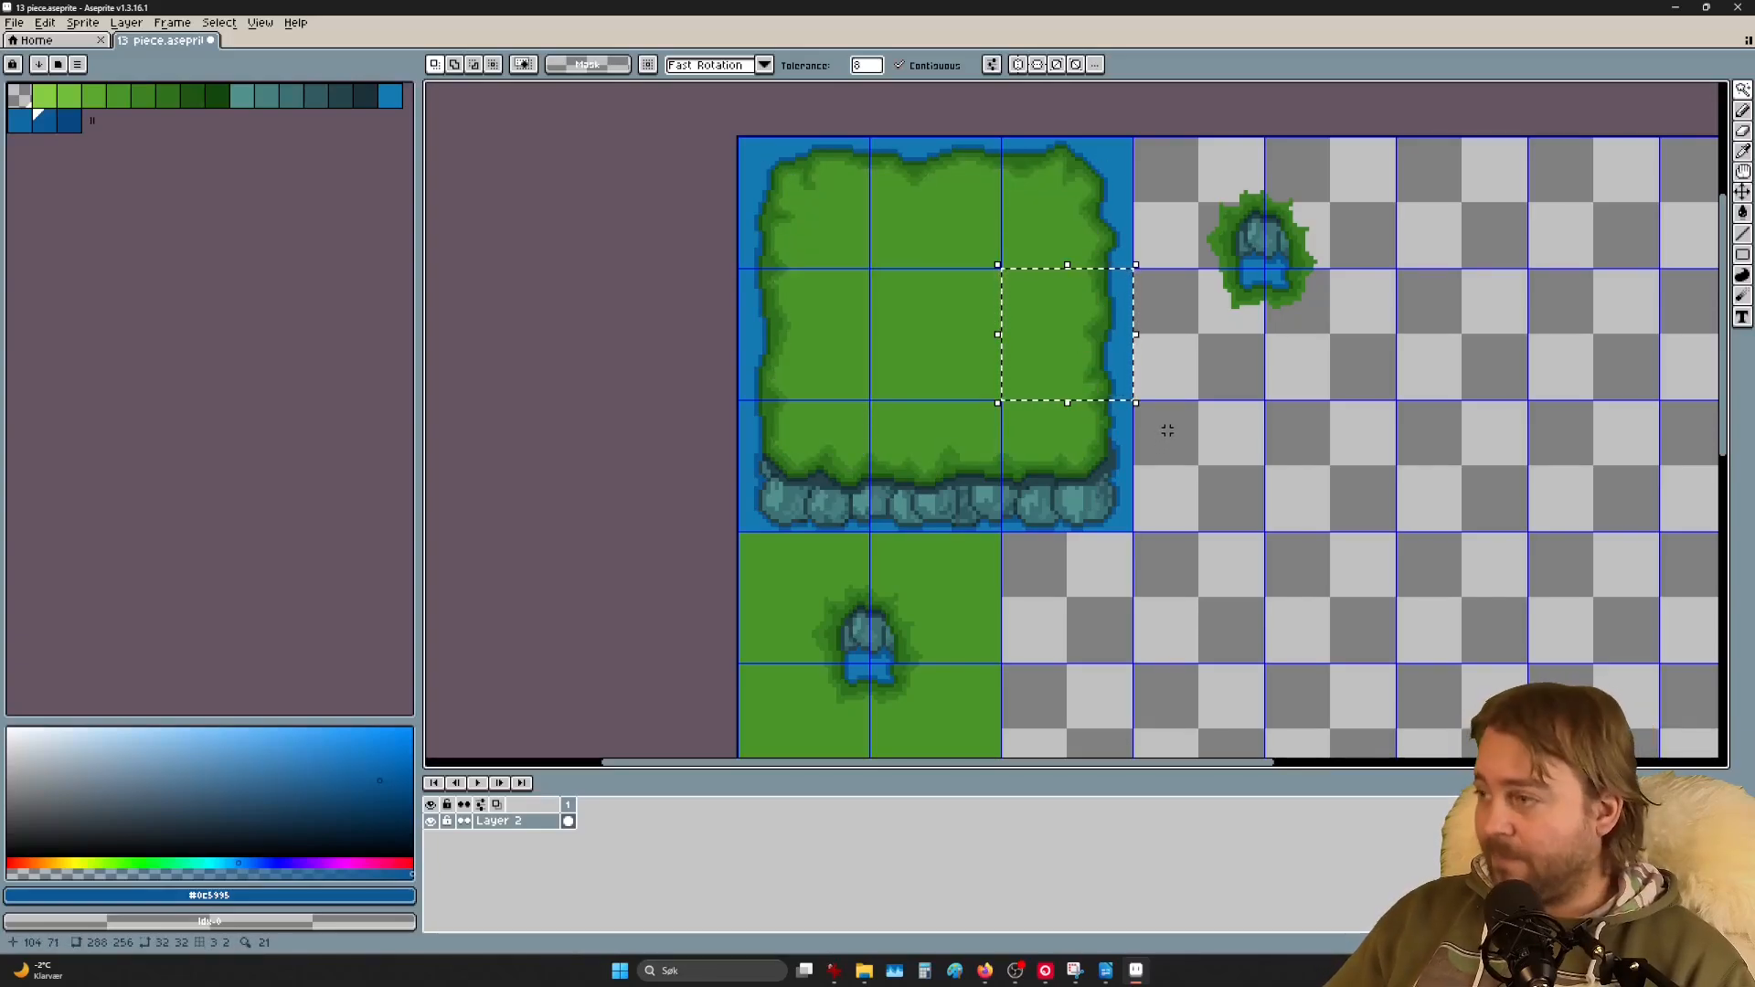
{"action": "key", "text": "m"}
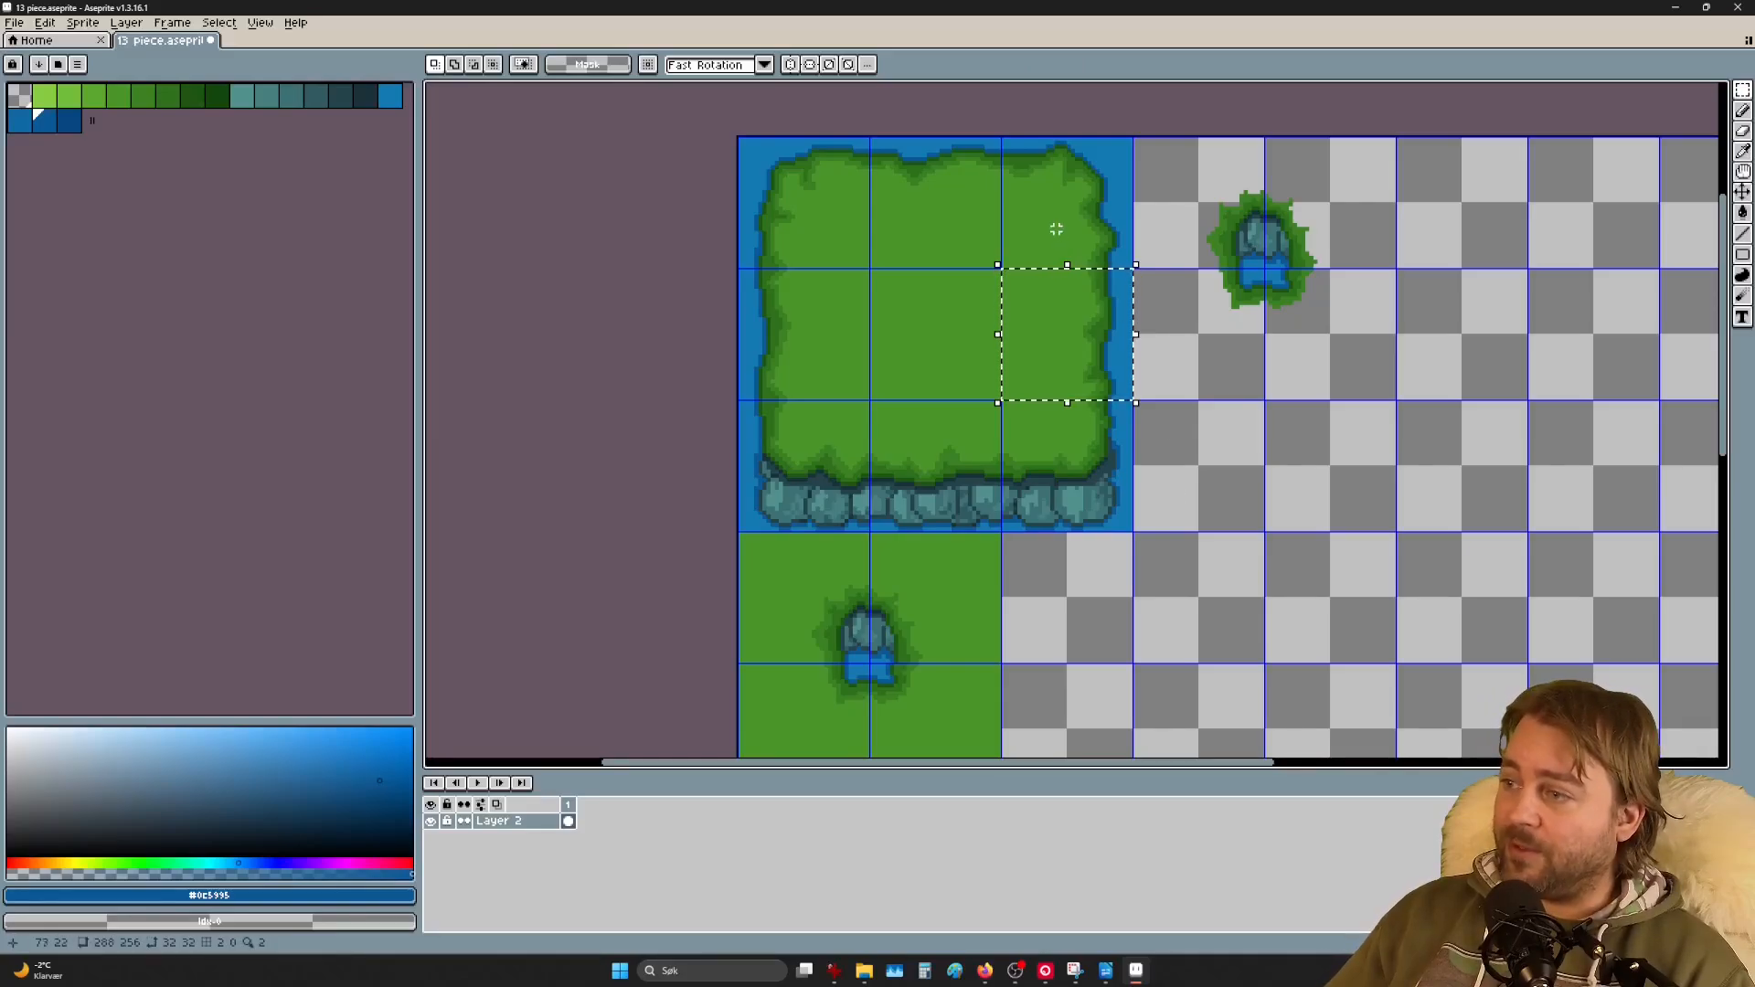
{"action": "scroll", "coordinate": [1250, 336], "scroll_direction": "down", "scroll_amount": 2}
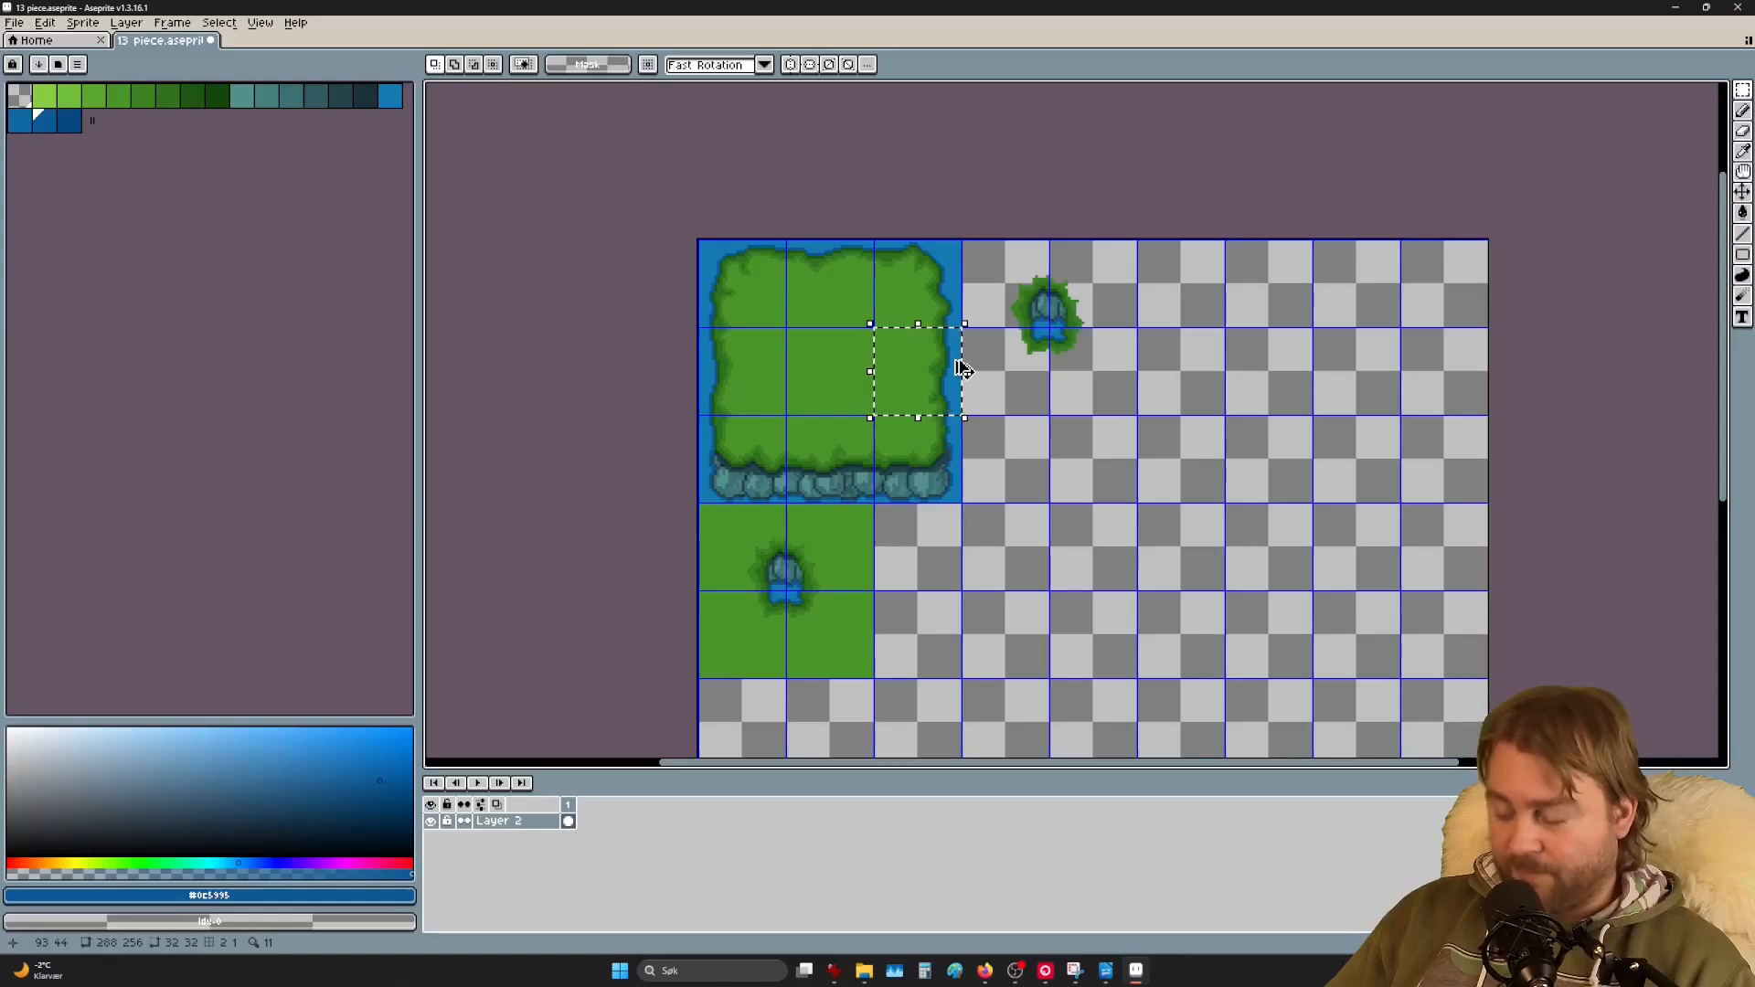
{"action": "left_click_drag", "start_coordinate": [964, 382], "coordinate": [1284, 308]}
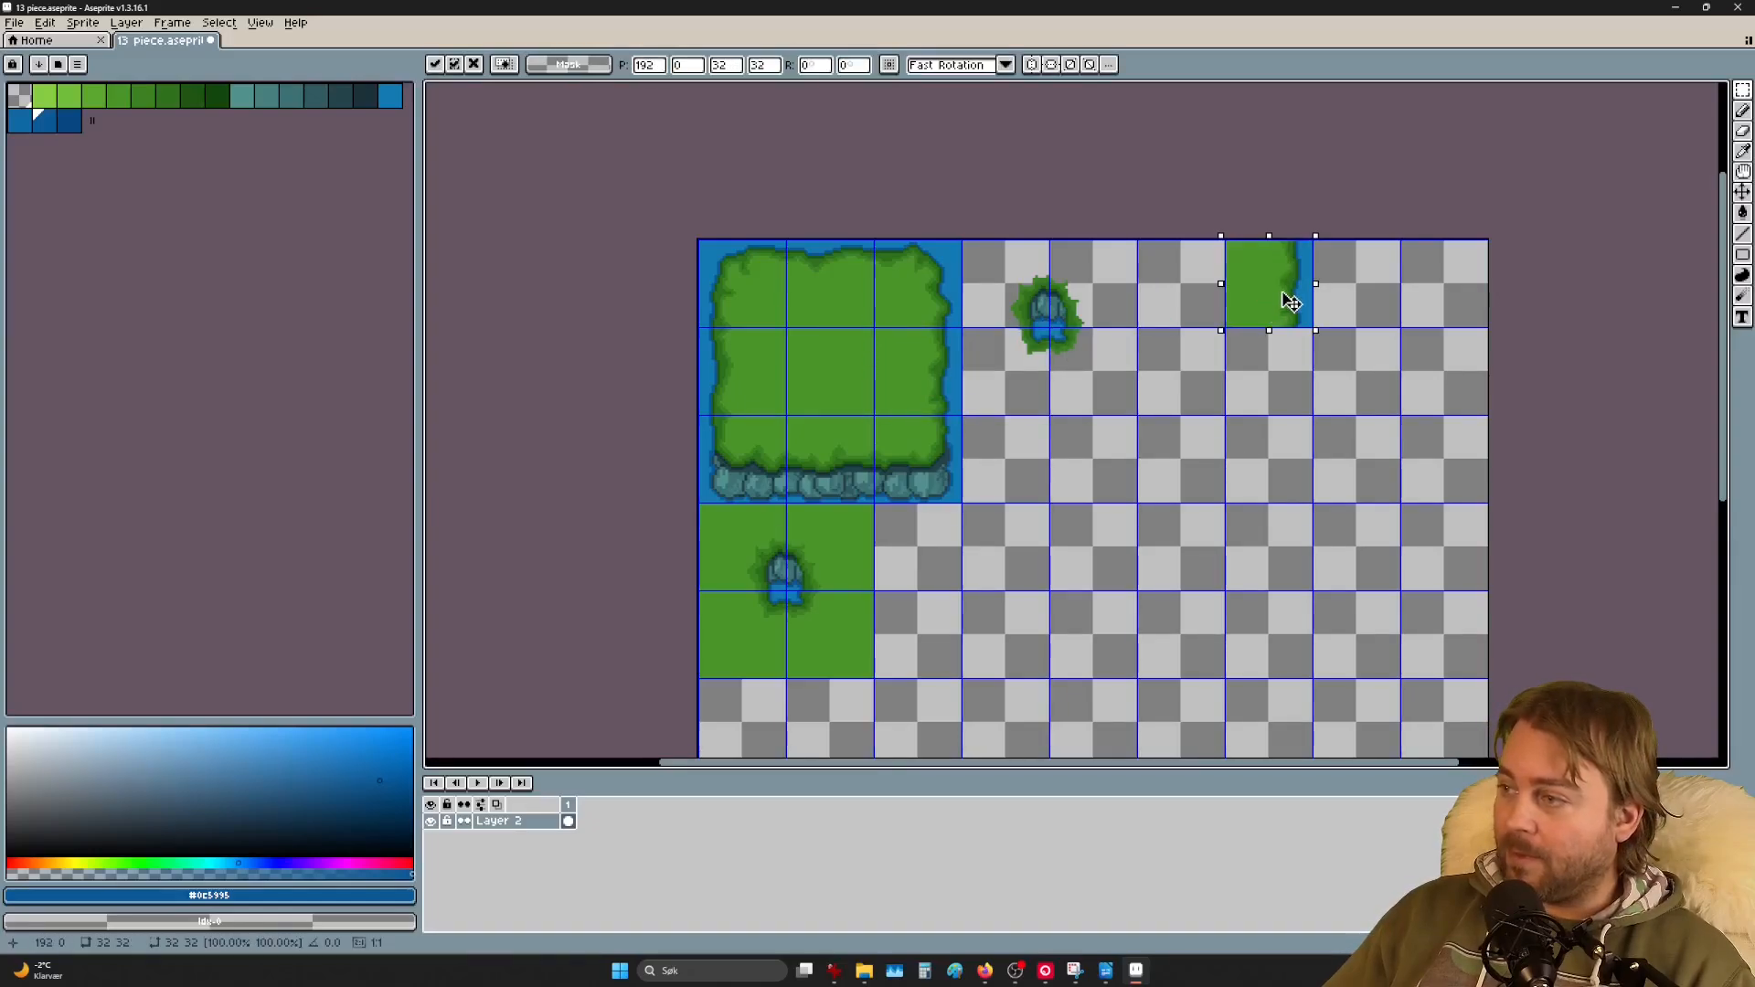
Step: Copy the island's middle-left edge tile to X 160, Y 0 and duplicate the resulting two-tile strip directly beneath itself
{"action": "double_click", "coordinate": [769, 385]}
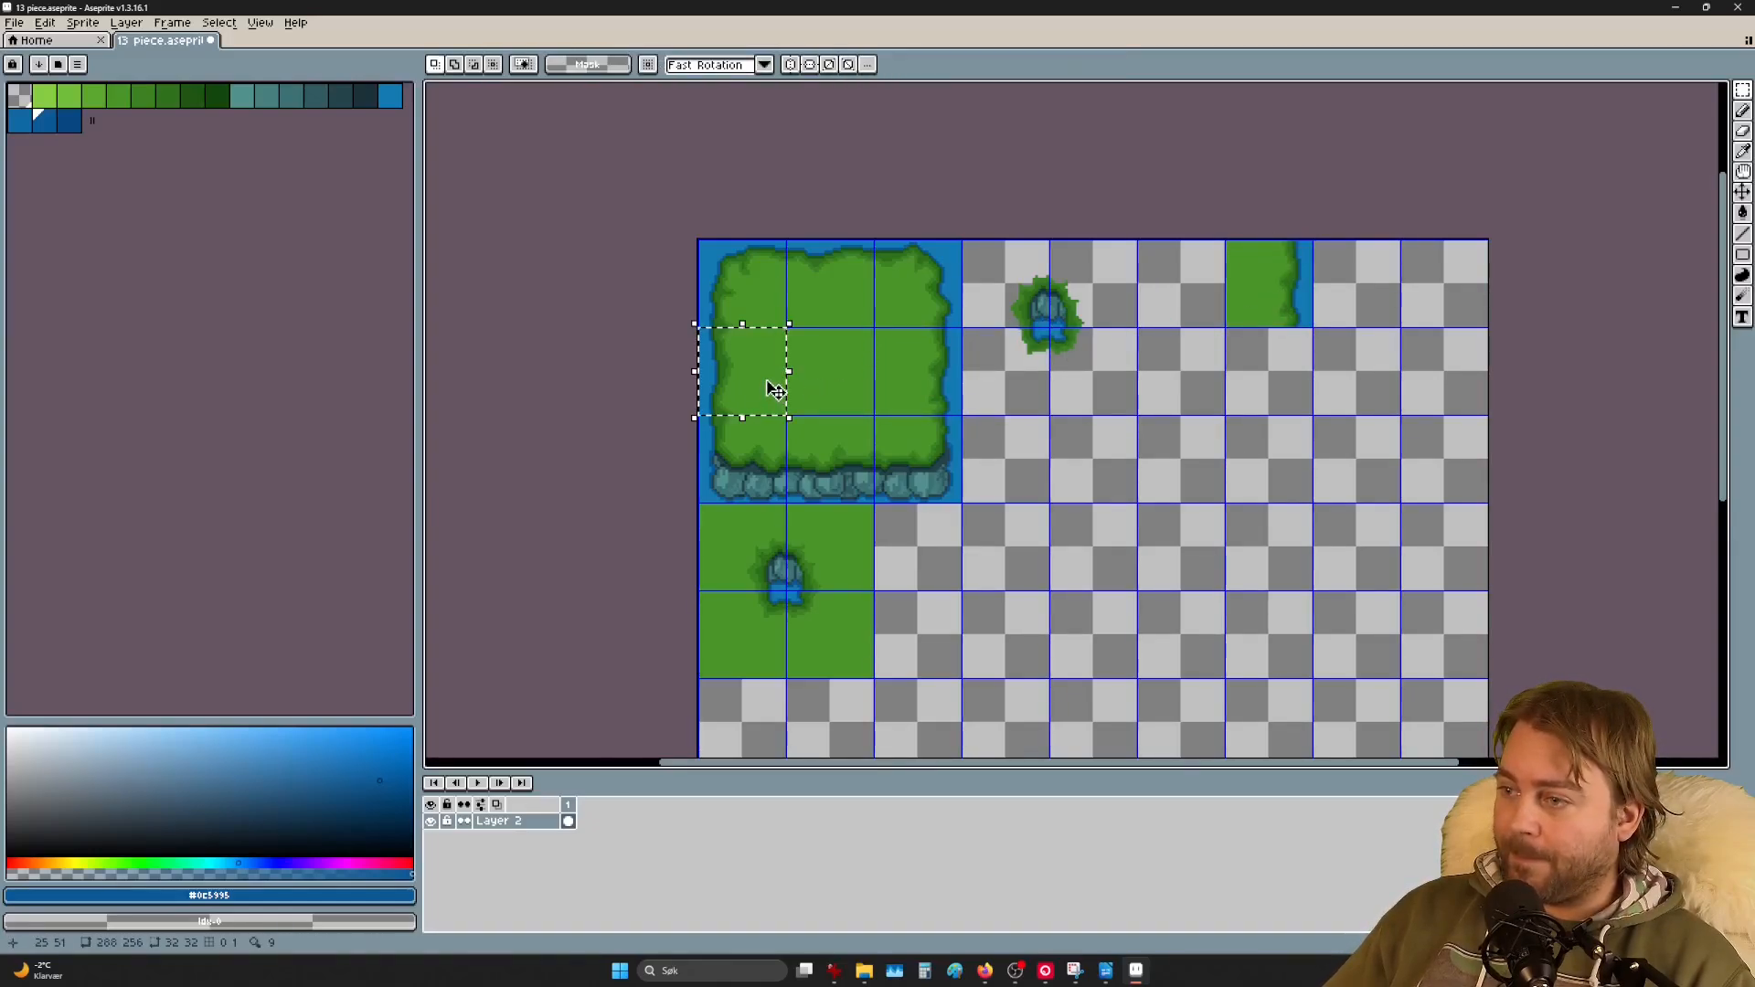
{"action": "left_click_drag", "start_coordinate": [771, 386], "coordinate": [1207, 326]}
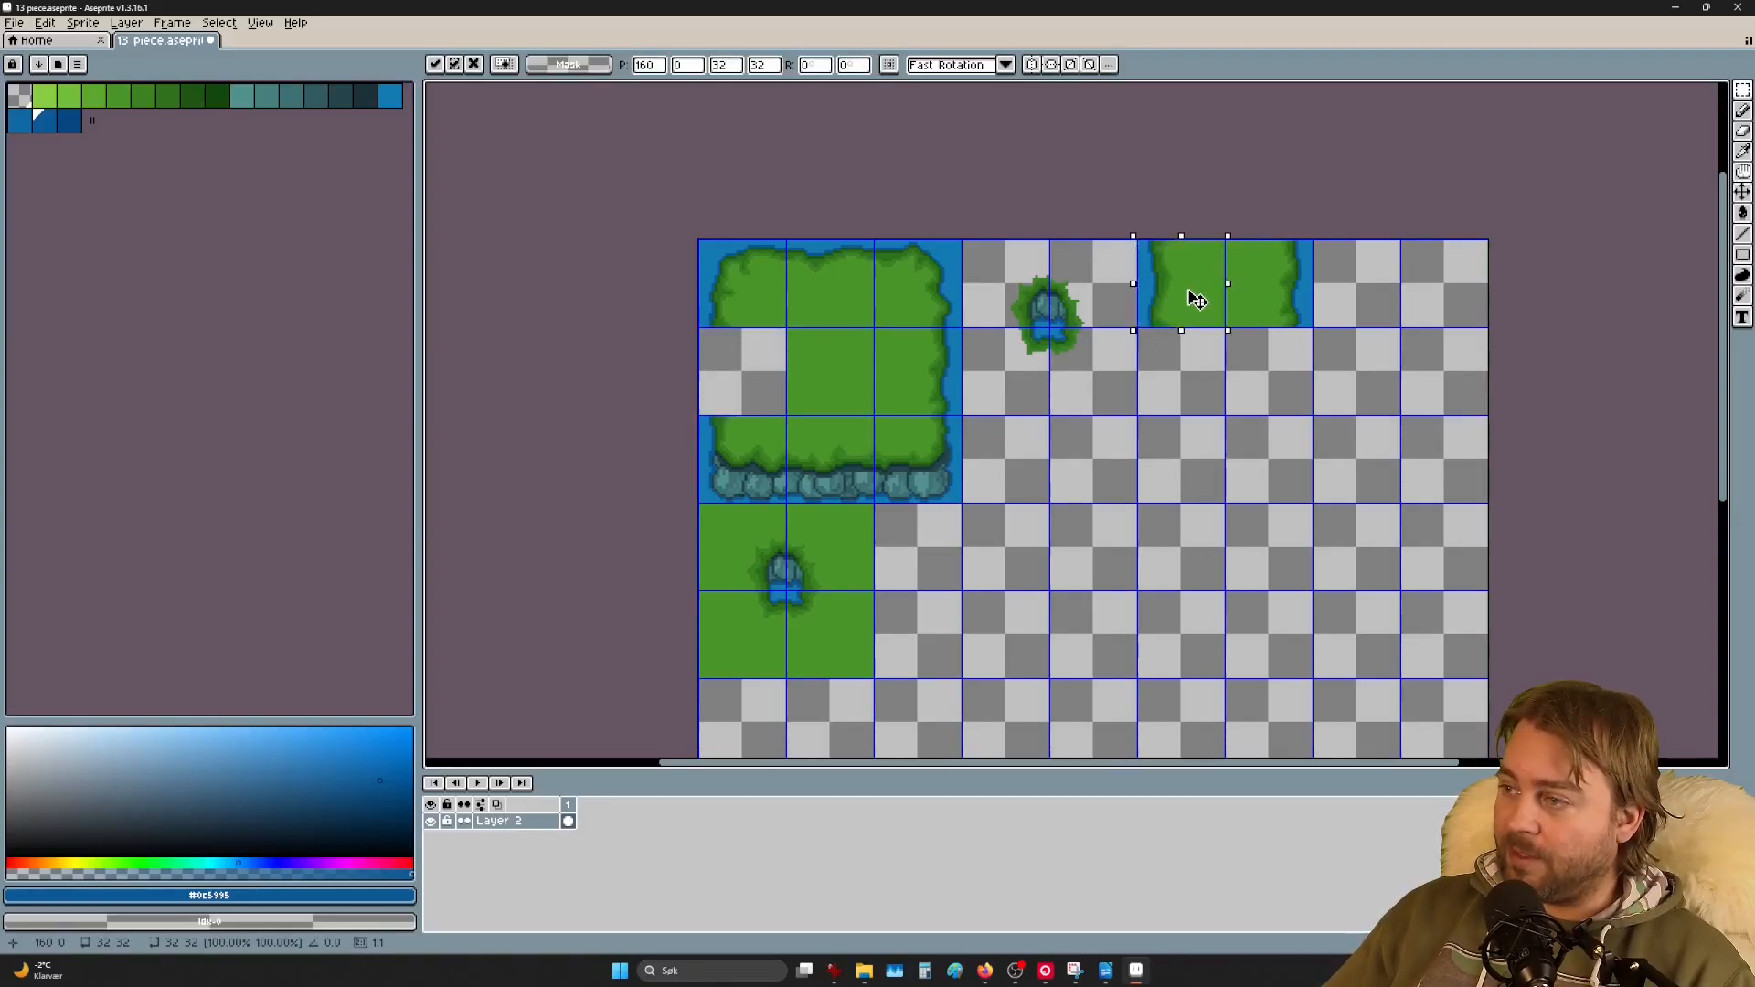
{"action": "left_click_drag", "start_coordinate": [1197, 300], "coordinate": [748, 404]}
{"action": "left_click", "coordinate": [1042, 462]}
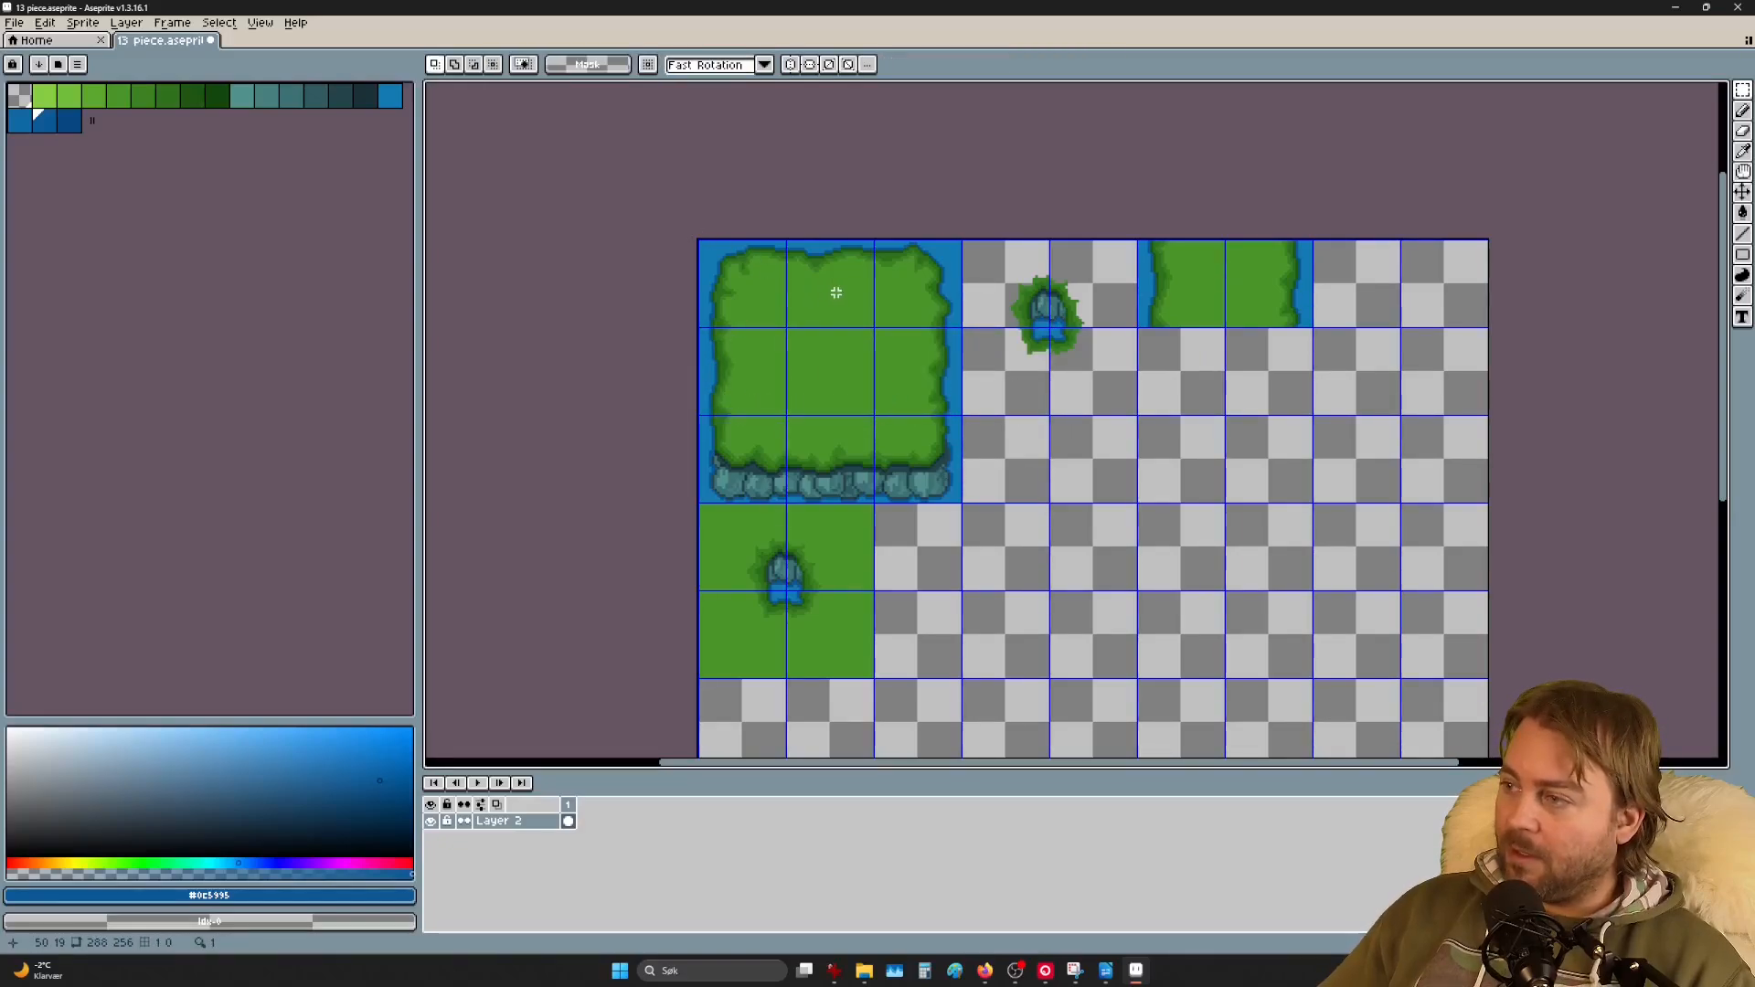
{"action": "left_click_drag", "start_coordinate": [1274, 299], "coordinate": [1271, 365]}
{"action": "left_click", "coordinate": [1296, 562]}
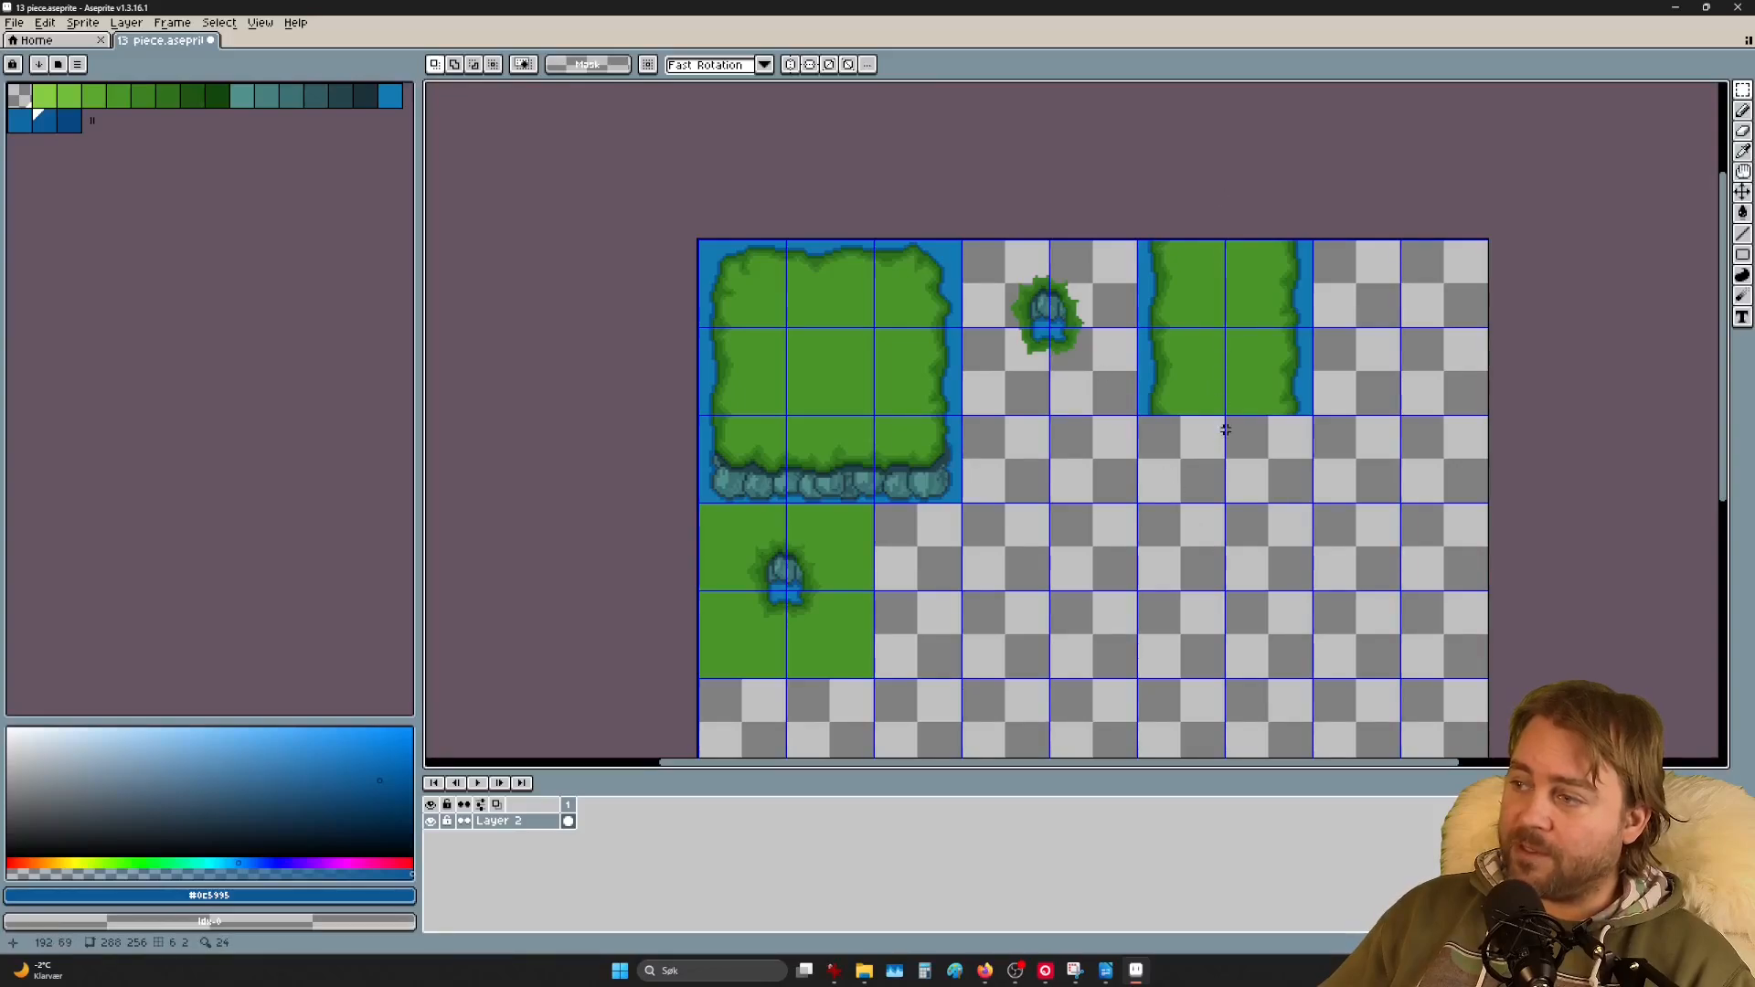
Step: Copy the island's top-middle edge tile to X 224, Y 0 and its bottom-middle rock tile directly beneath it
{"action": "left_click_drag", "start_coordinate": [825, 292], "coordinate": [1358, 286]}
{"action": "left_click", "coordinate": [835, 299]}
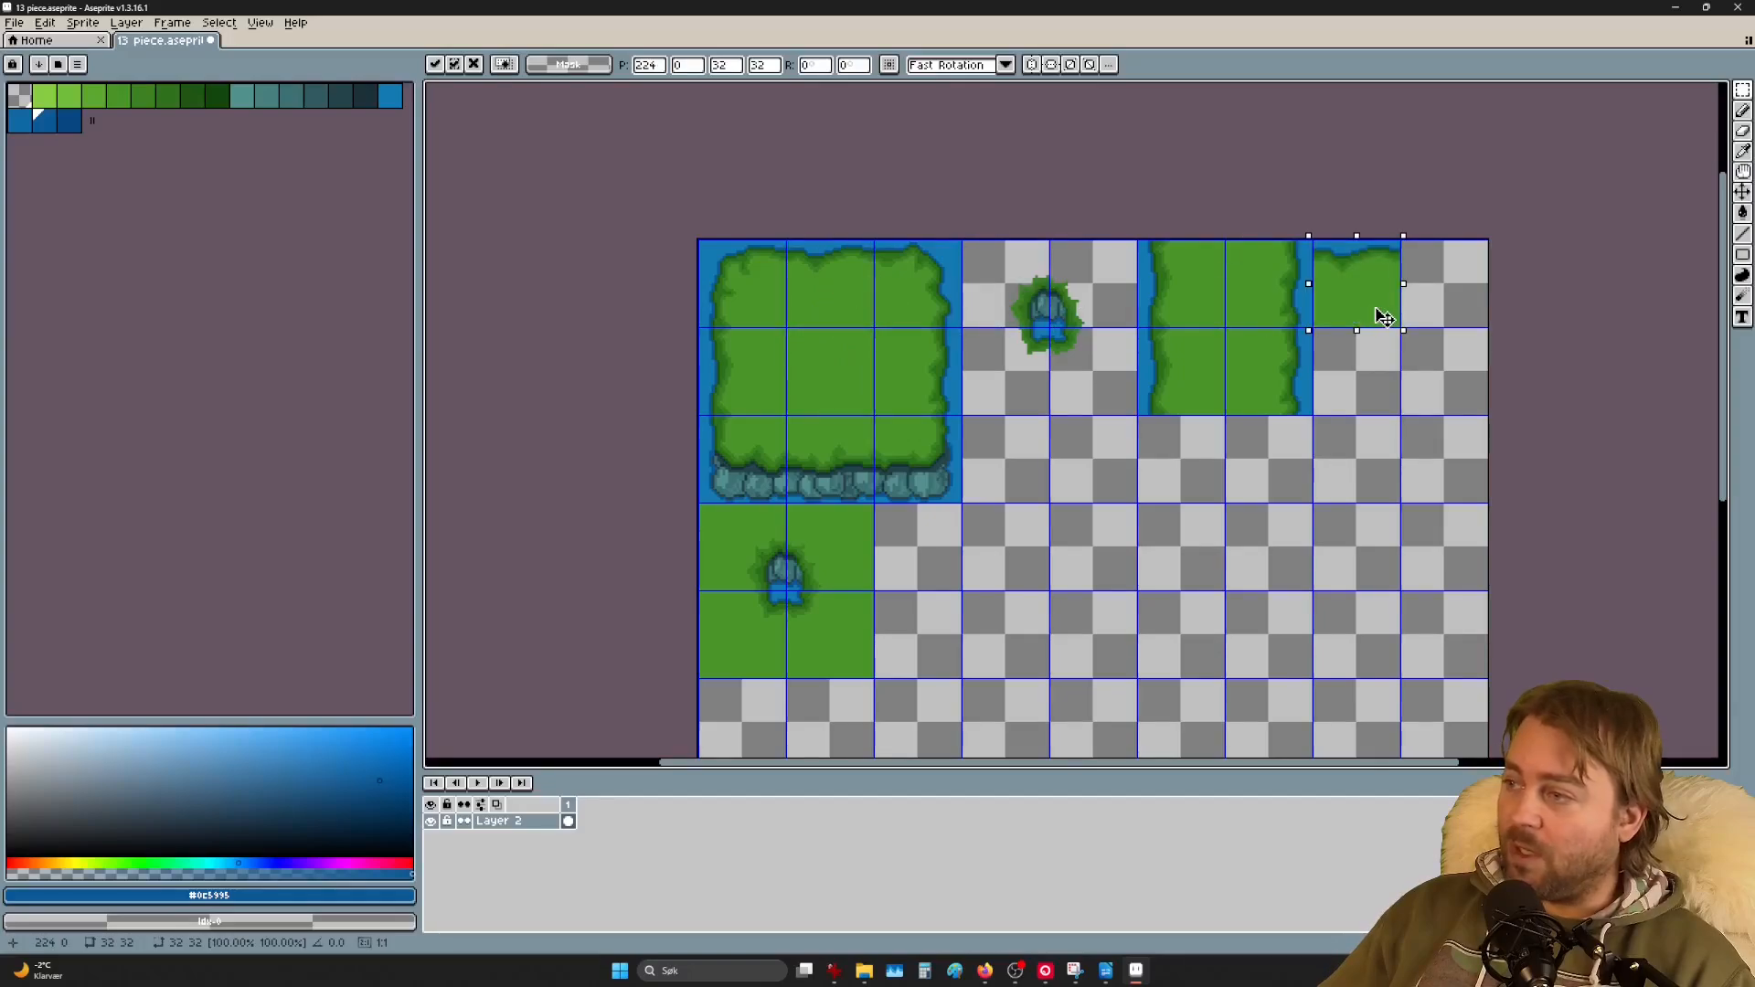
{"action": "left_click_drag", "start_coordinate": [825, 464], "coordinate": [1341, 216]}
{"action": "left_click", "coordinate": [837, 471]}
{"action": "left_click", "coordinate": [1443, 404]}
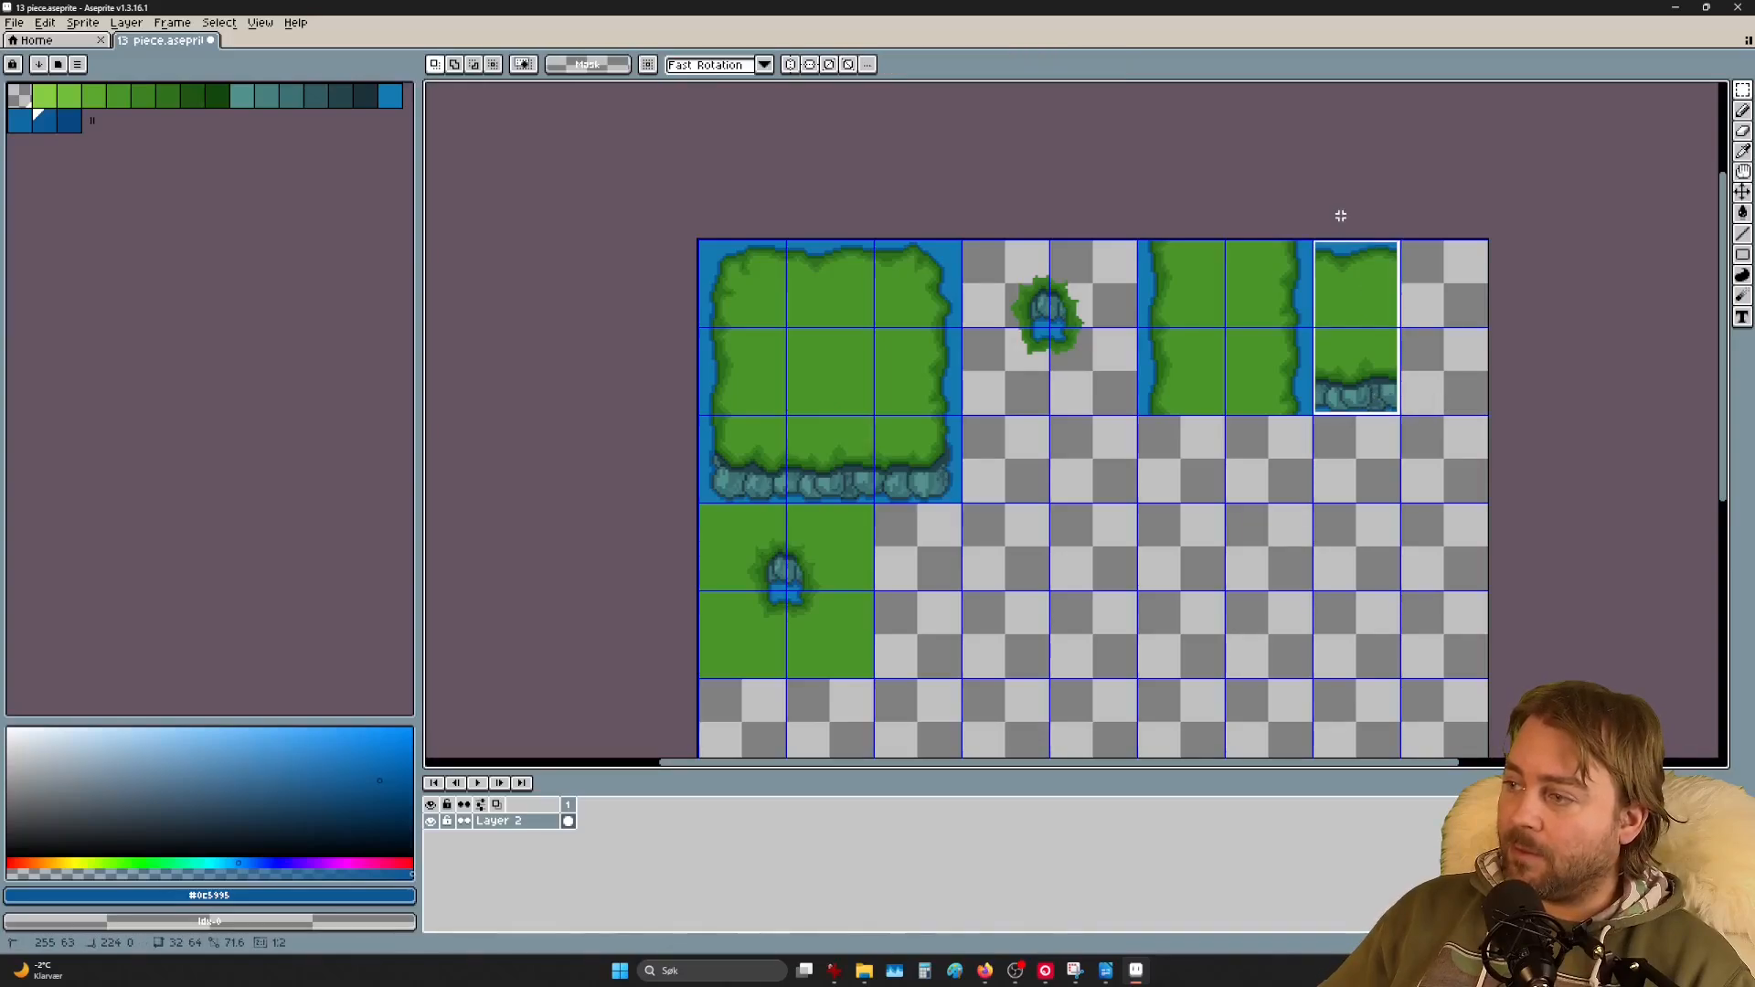
Step: Duplicate the stacked 32 × 64 grass-and-rock pair into the adjacent column, flush with the canvas's right edge
{"action": "left_click", "coordinate": [1387, 328]}
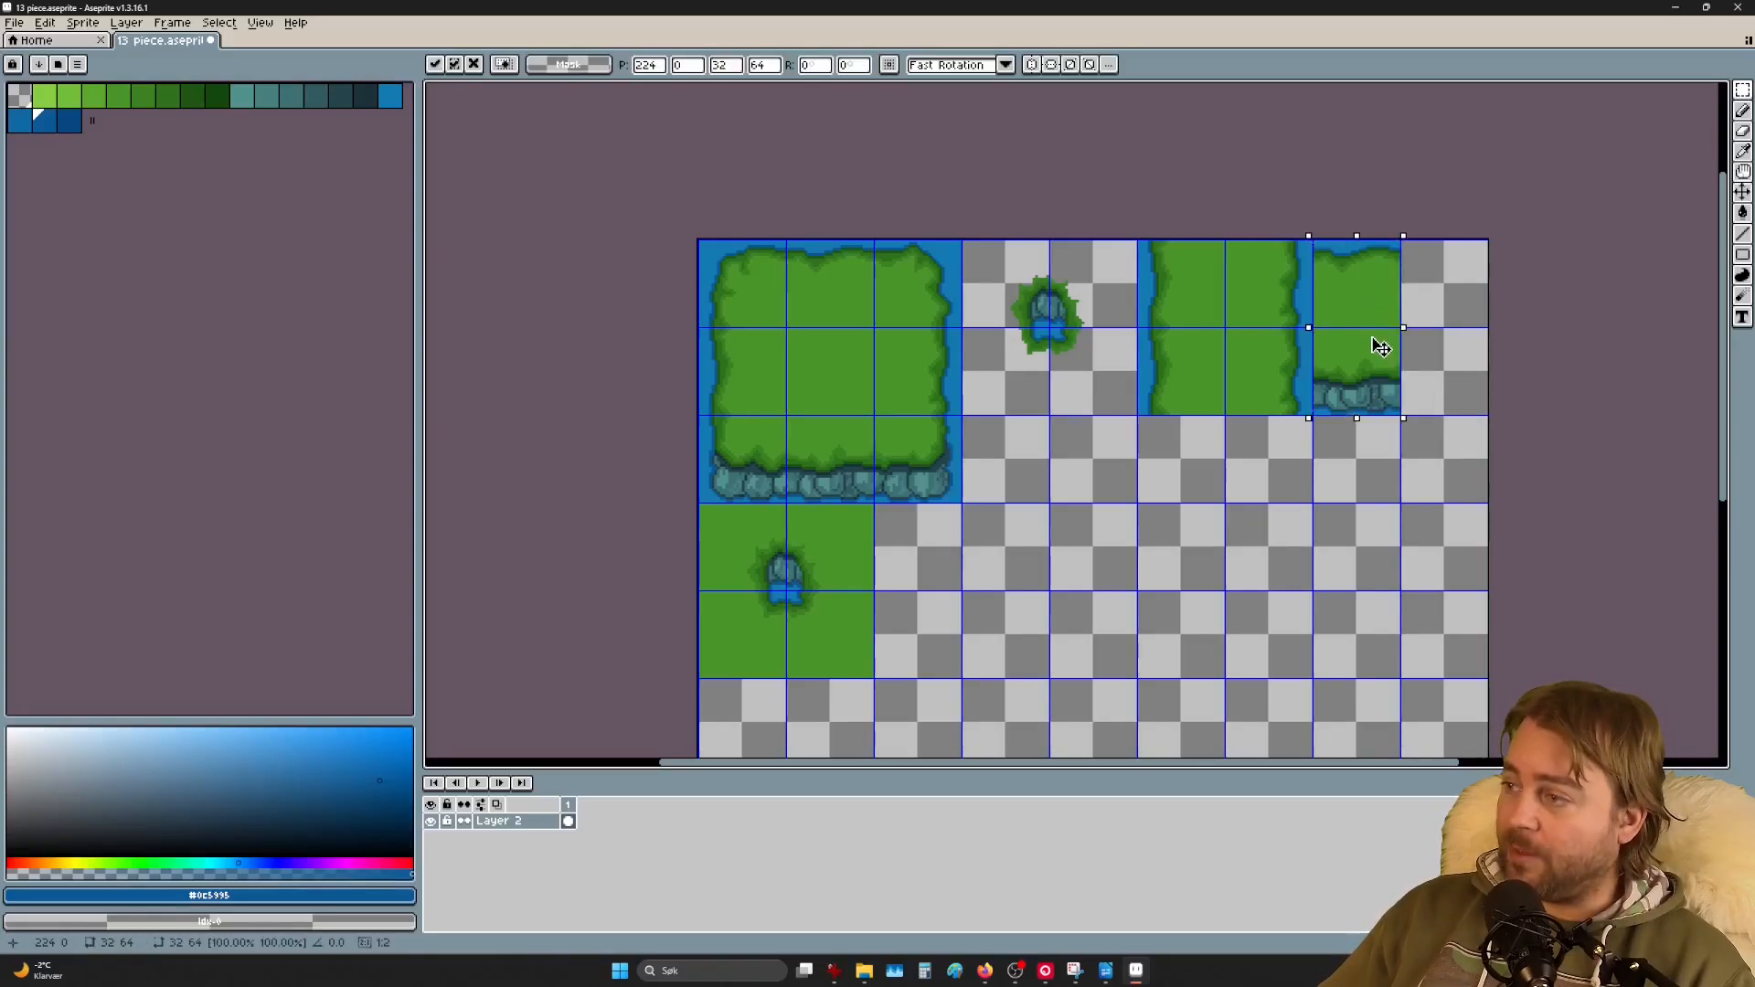
{"action": "left_click_drag", "start_coordinate": [1374, 340], "coordinate": [1471, 343]}
{"action": "left_click", "coordinate": [1428, 485]}
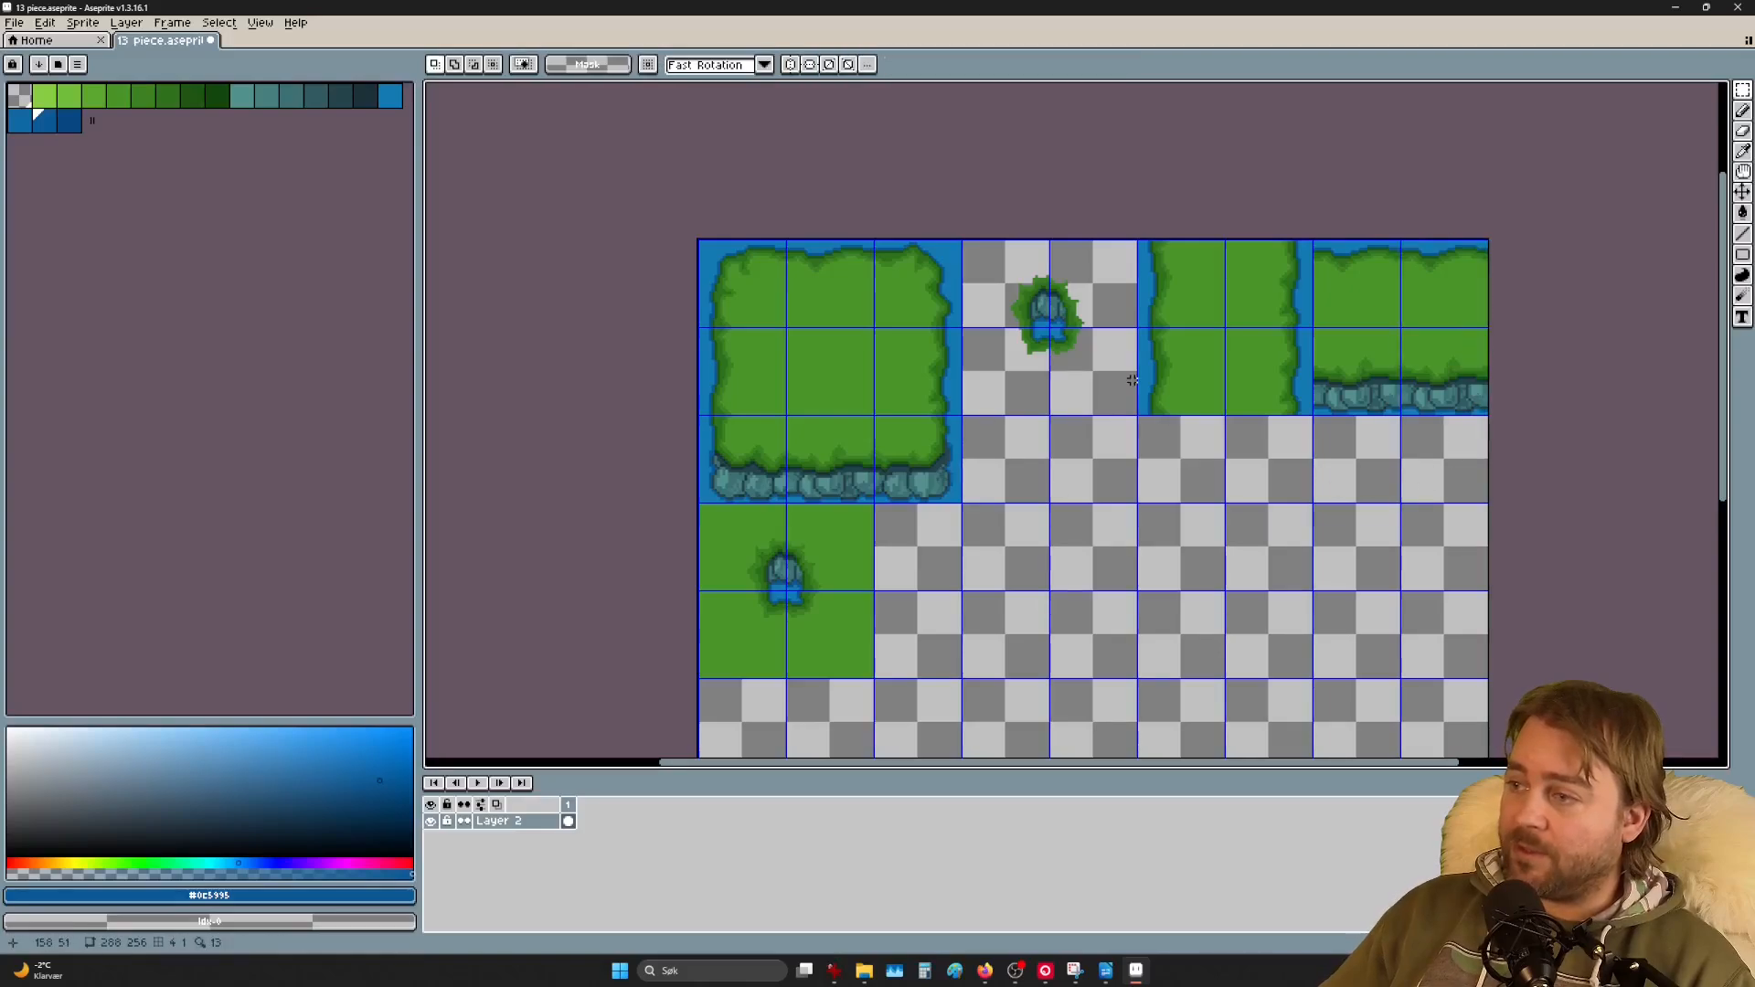
Step: Copy the transparent 64 × 64 inner-corner piece onto the vertical strip at X 160, Y 0 and the horizontal strip at X 224, Y 0
{"action": "left_click_drag", "start_coordinate": [1114, 399], "coordinate": [995, 254]}
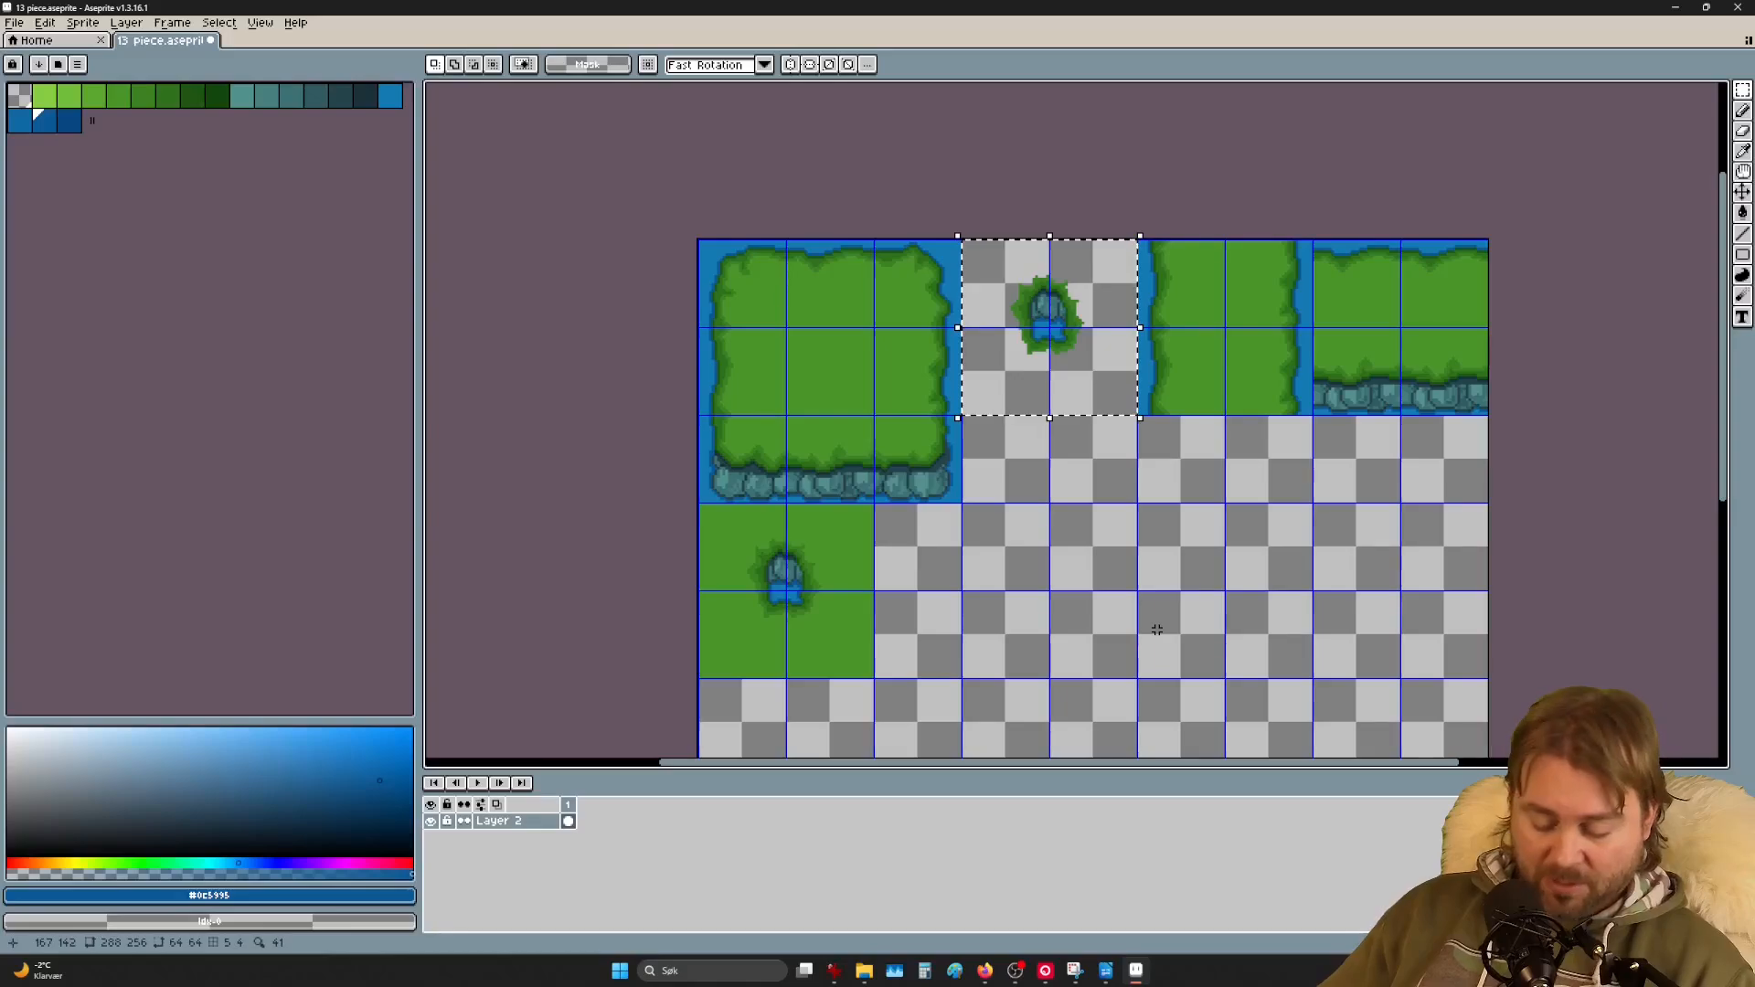
{"action": "left_click_drag", "start_coordinate": [1052, 327], "coordinate": [1227, 320]}
{"action": "key", "text": "ctrl+v"}
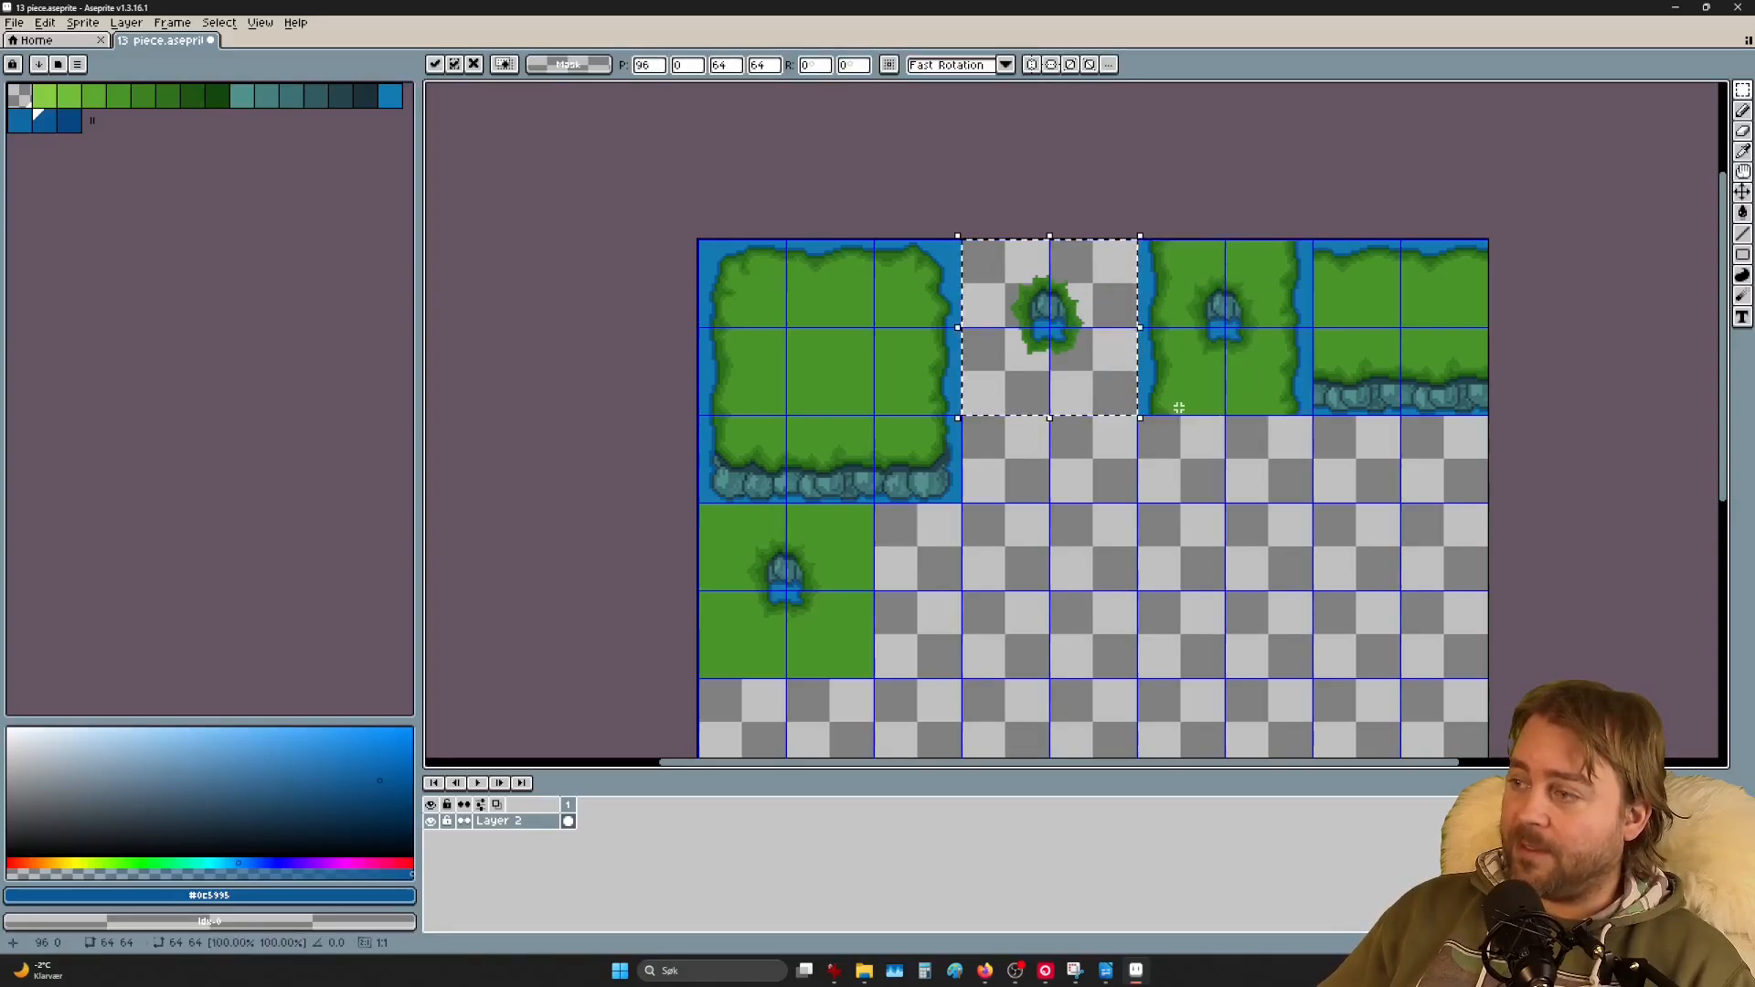
{"action": "left_click_drag", "start_coordinate": [1045, 382], "coordinate": [1387, 356]}
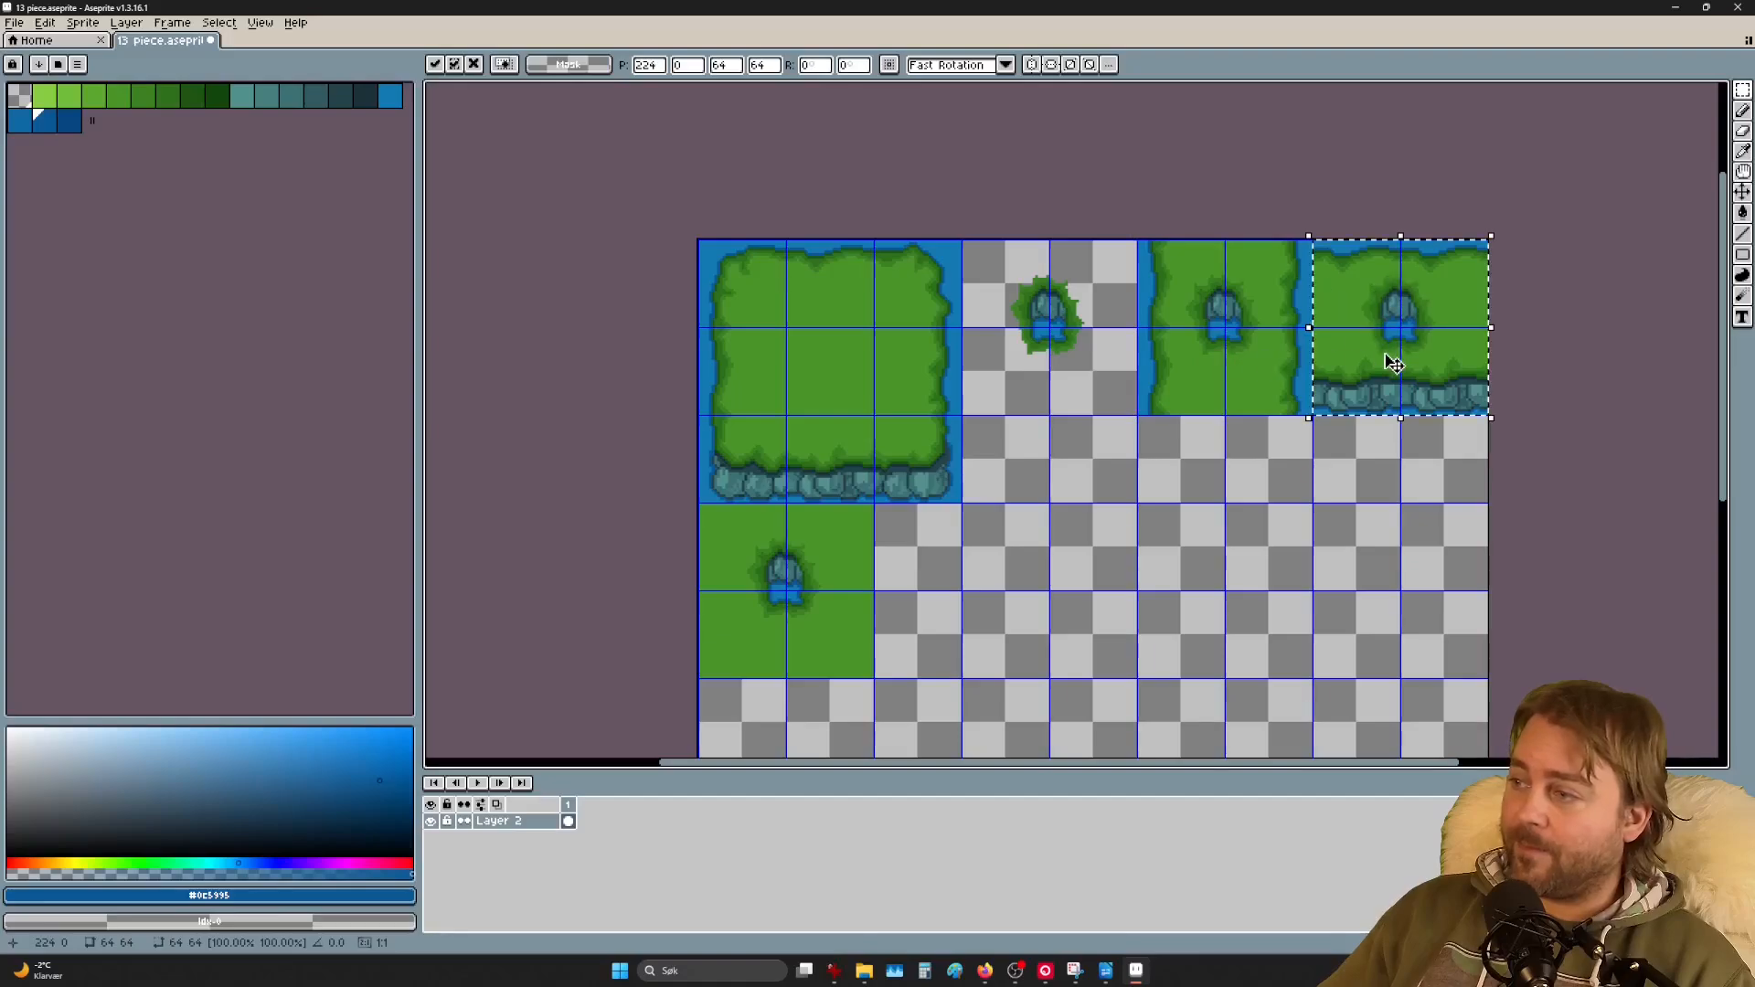
{"action": "left_click", "coordinate": [1389, 565]}
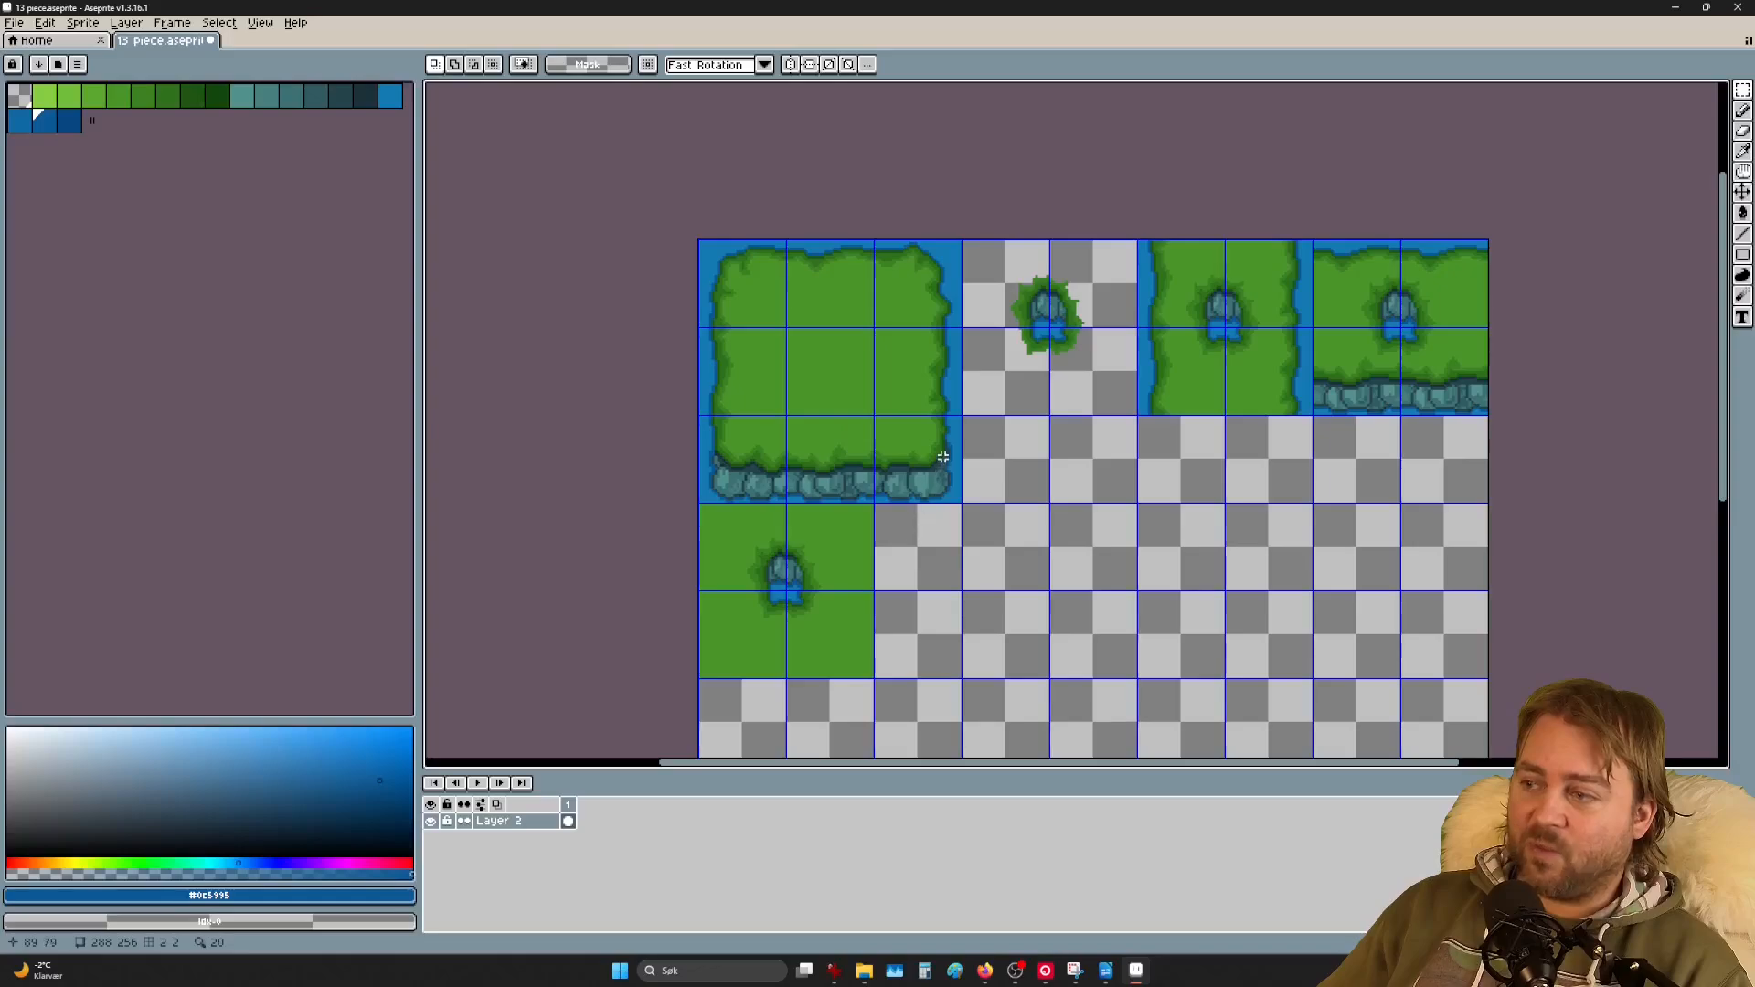
Step: Copy the large island's lower-right corner tile to X 96, Y 128 and its upper-right corner tile to X 96, Y 96
{"action": "left_click_drag", "start_coordinate": [921, 459], "coordinate": [930, 468]}
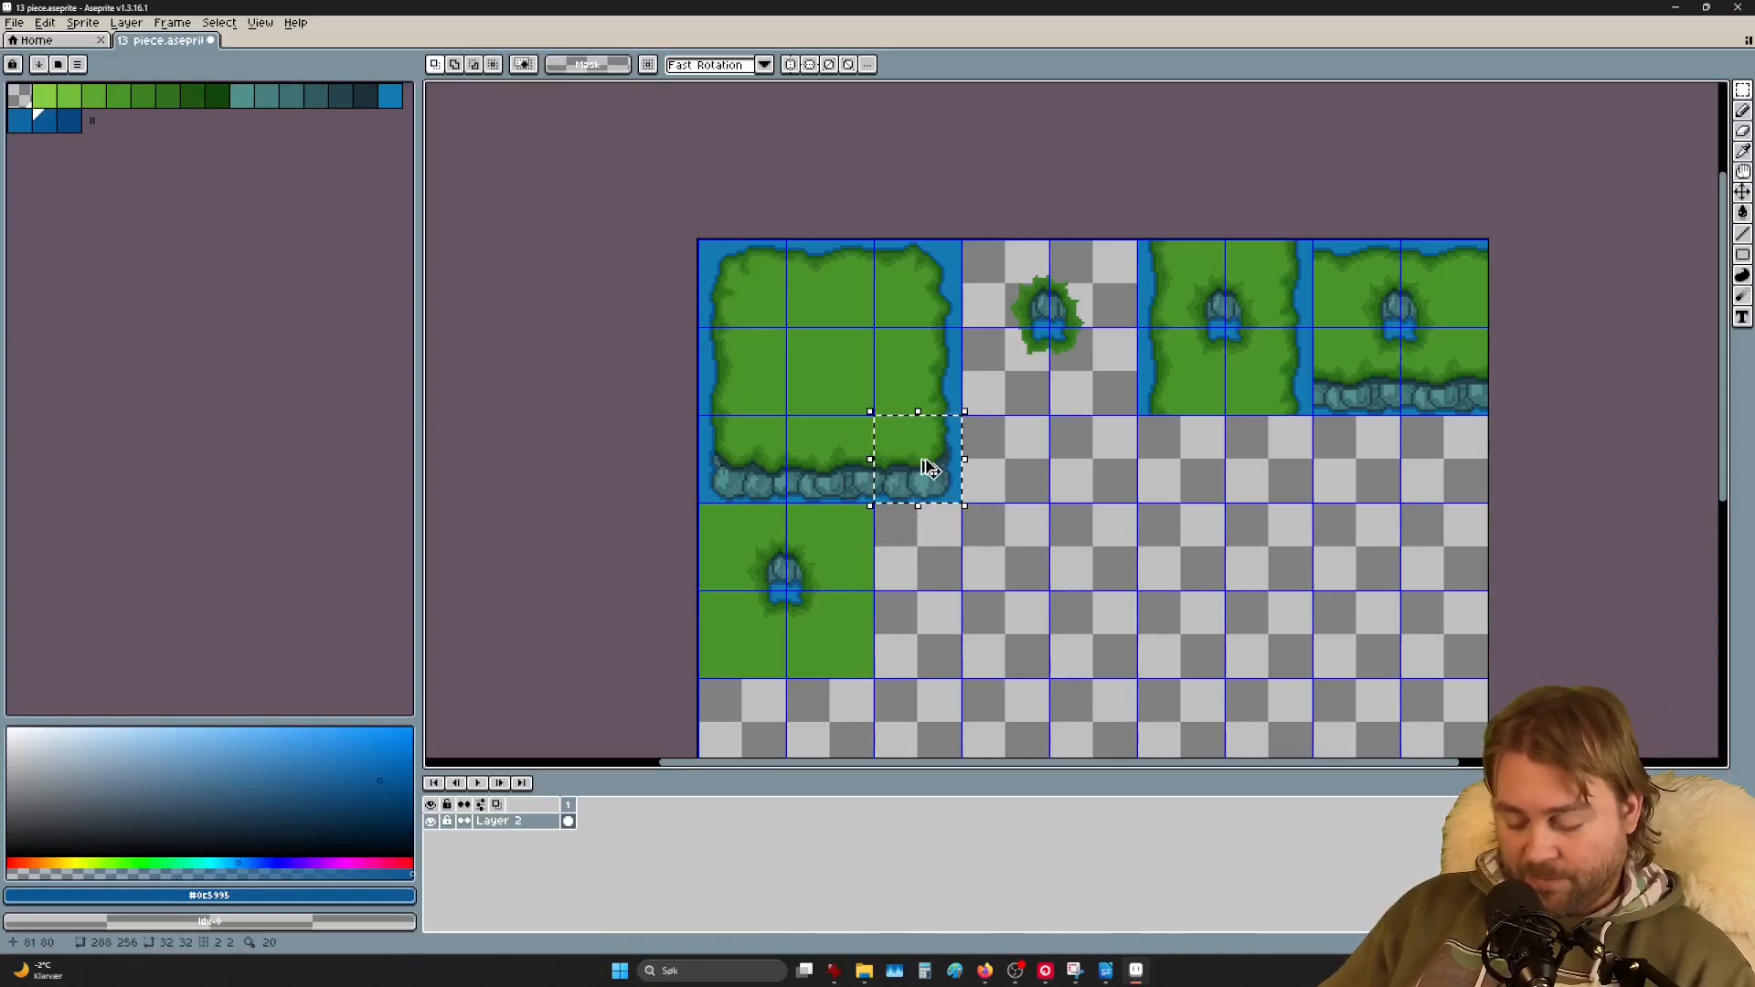
{"action": "left_click", "coordinate": [930, 468]}
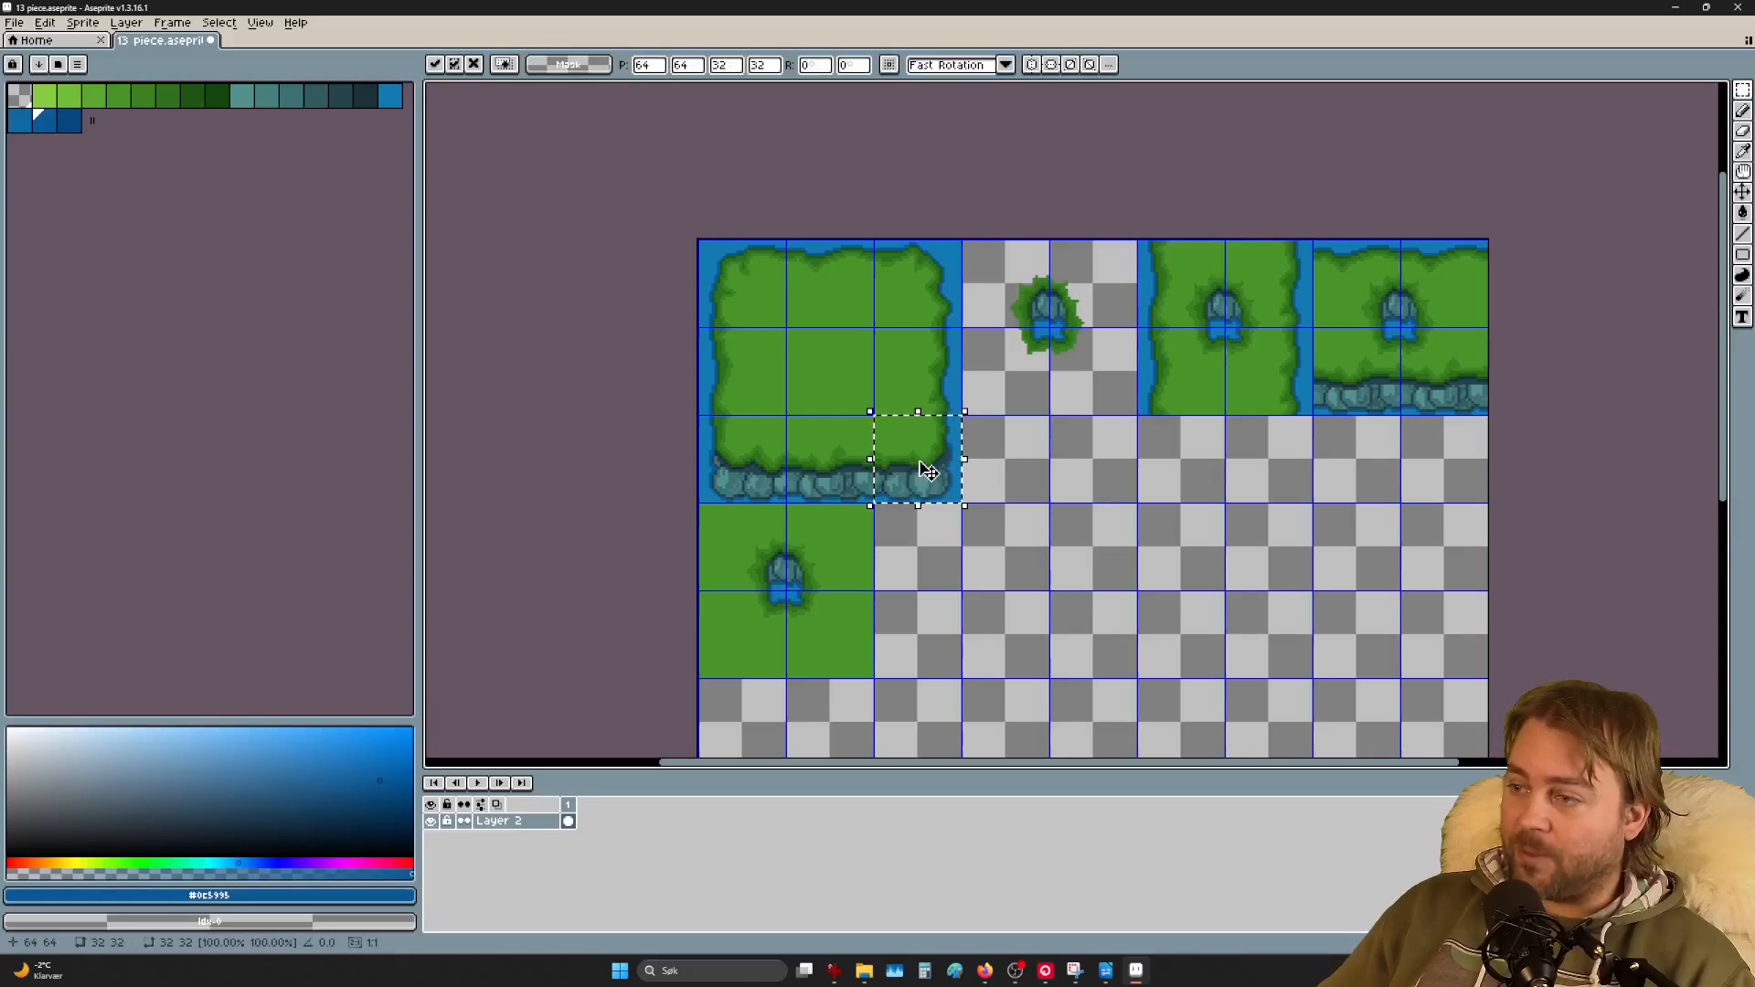
{"action": "left_click_drag", "start_coordinate": [938, 462], "coordinate": [1031, 646]}
{"action": "left_click_drag", "start_coordinate": [905, 283], "coordinate": [995, 549]}
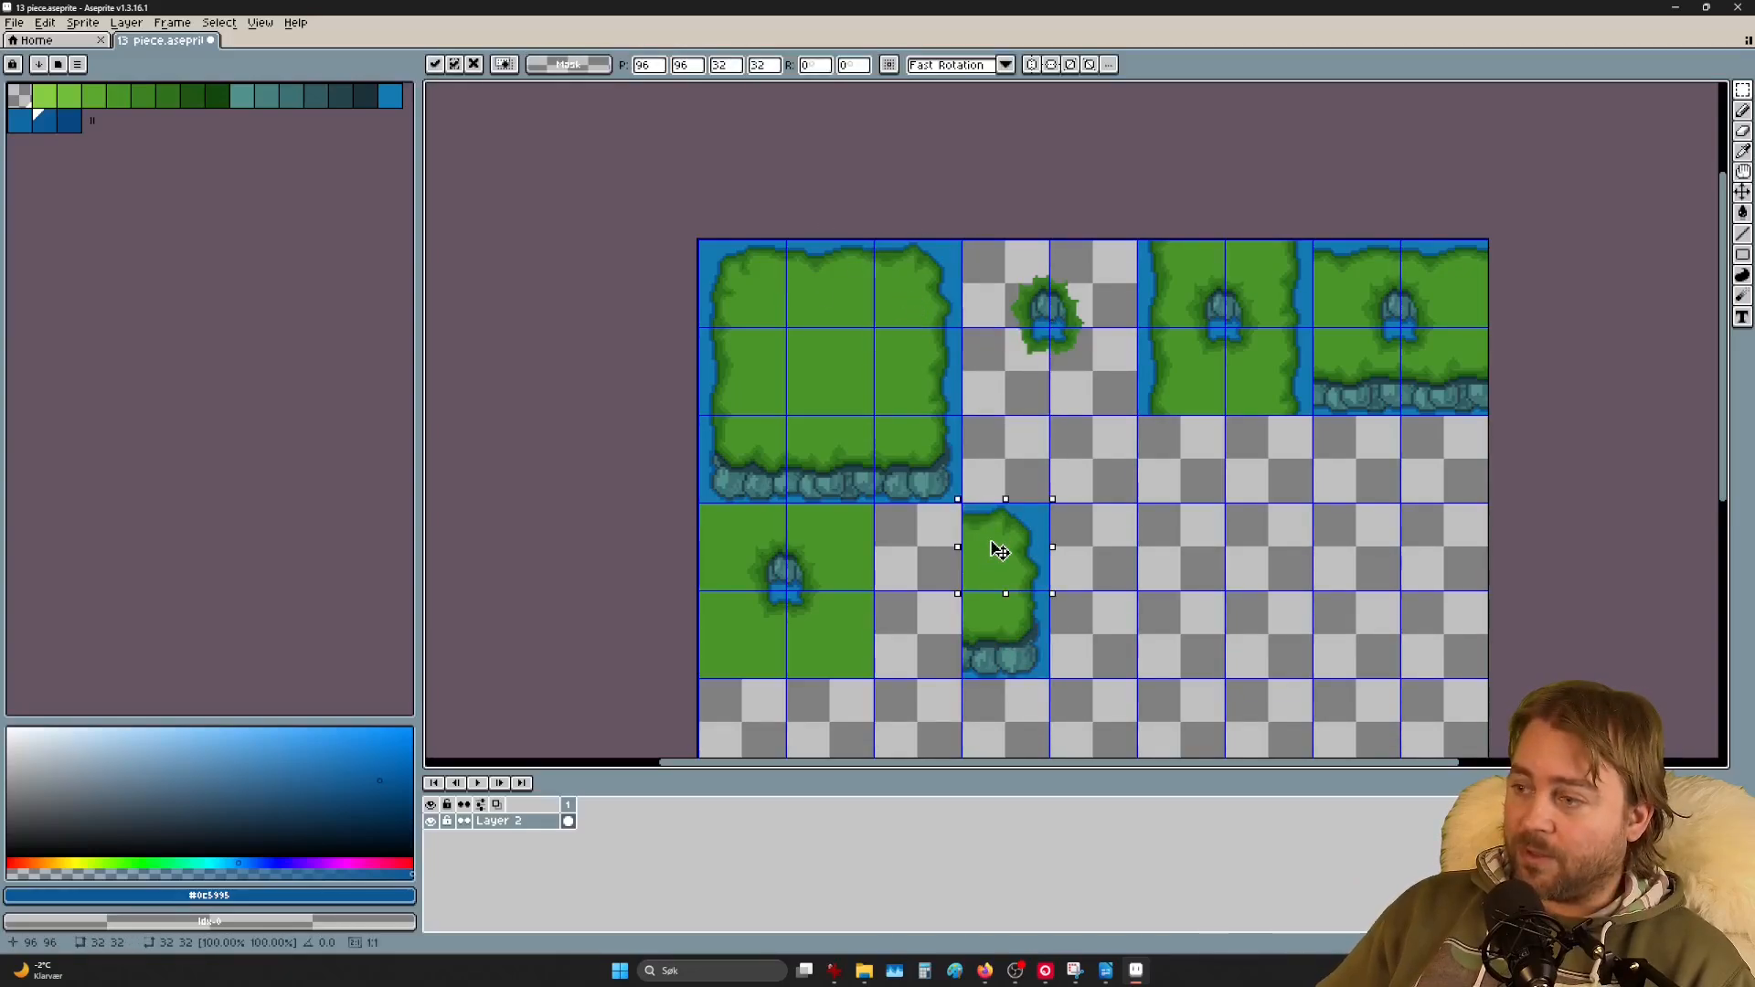
Step: Complete the small island with copies of the large island's upper-left corner at X 64, Y 96 and lower-left corner at X 64, Y 128
{"action": "left_click", "coordinate": [742, 282]}
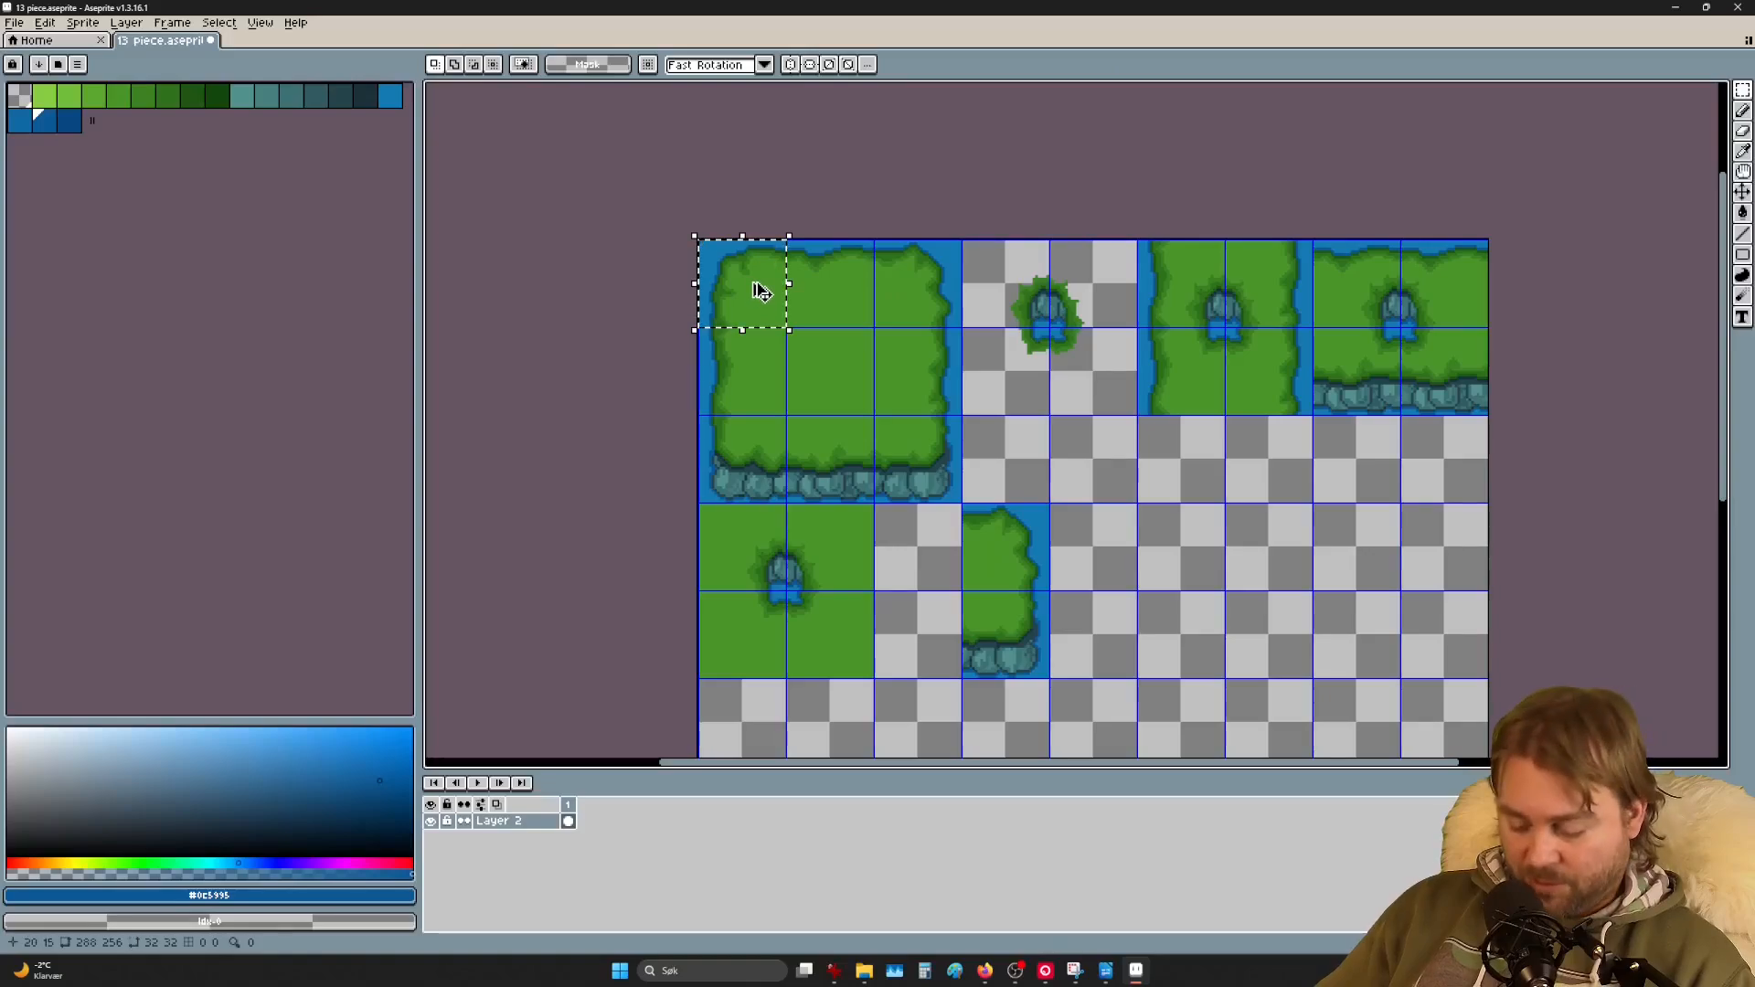
{"action": "left_click_drag", "start_coordinate": [759, 290], "coordinate": [931, 554]}
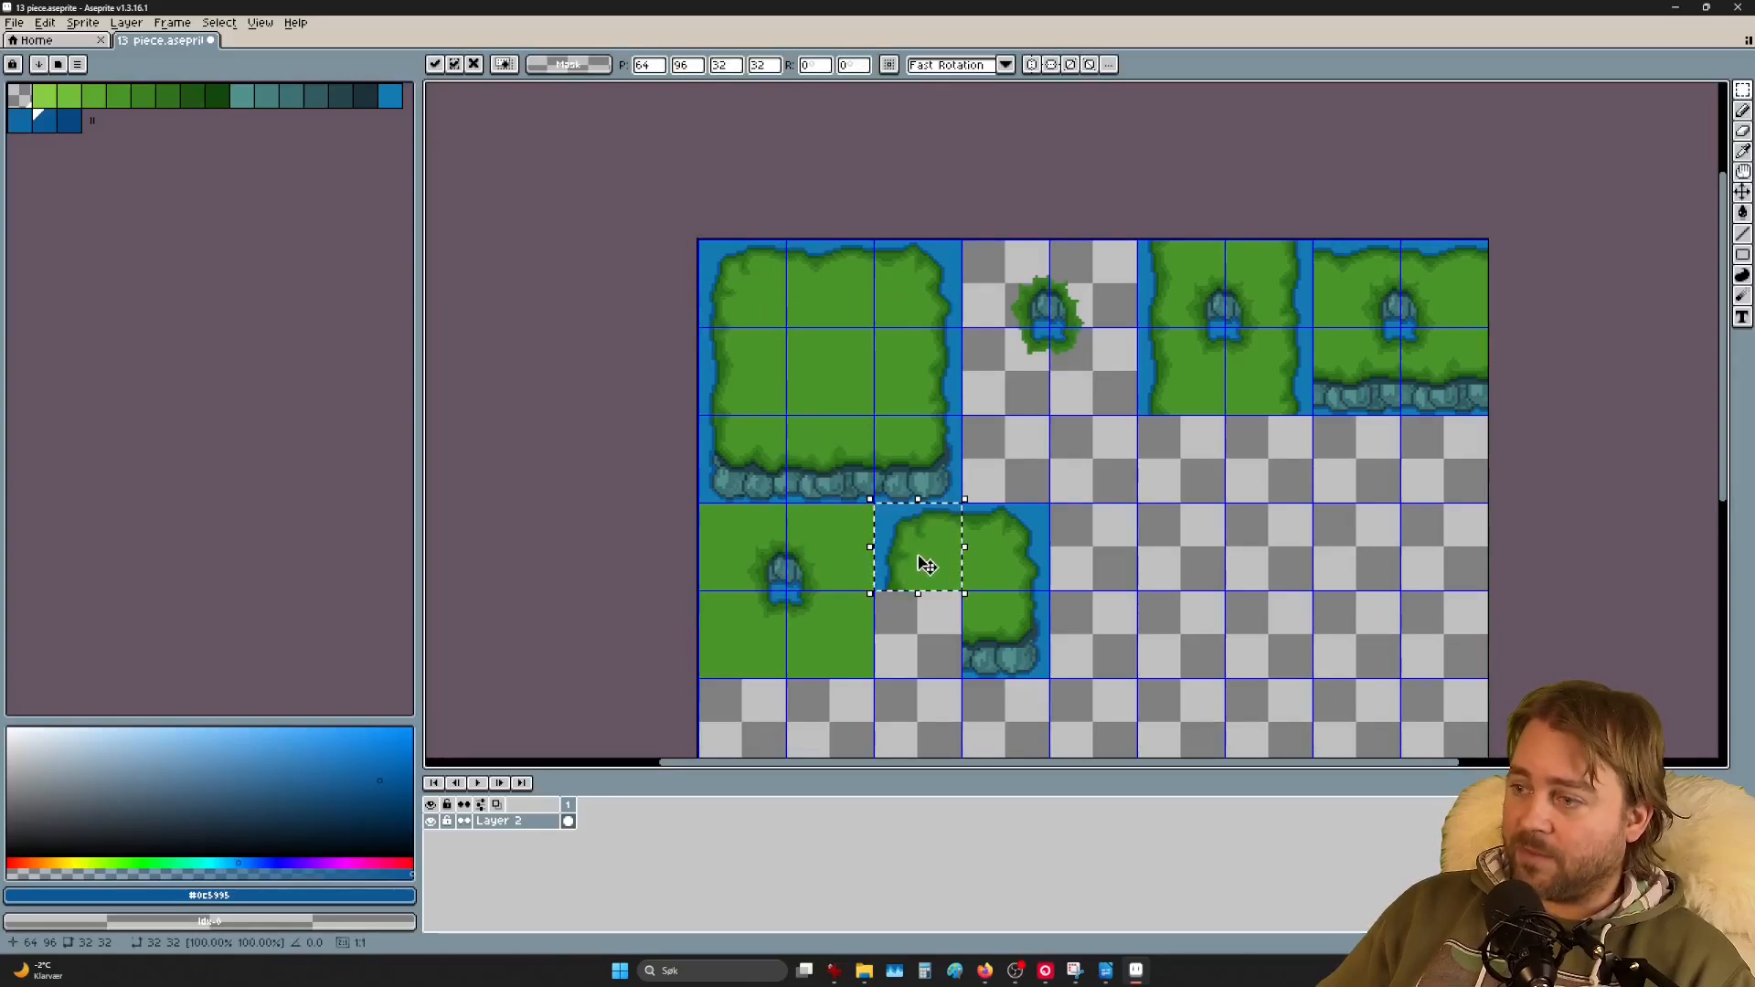
{"action": "double_click", "coordinate": [761, 447]}
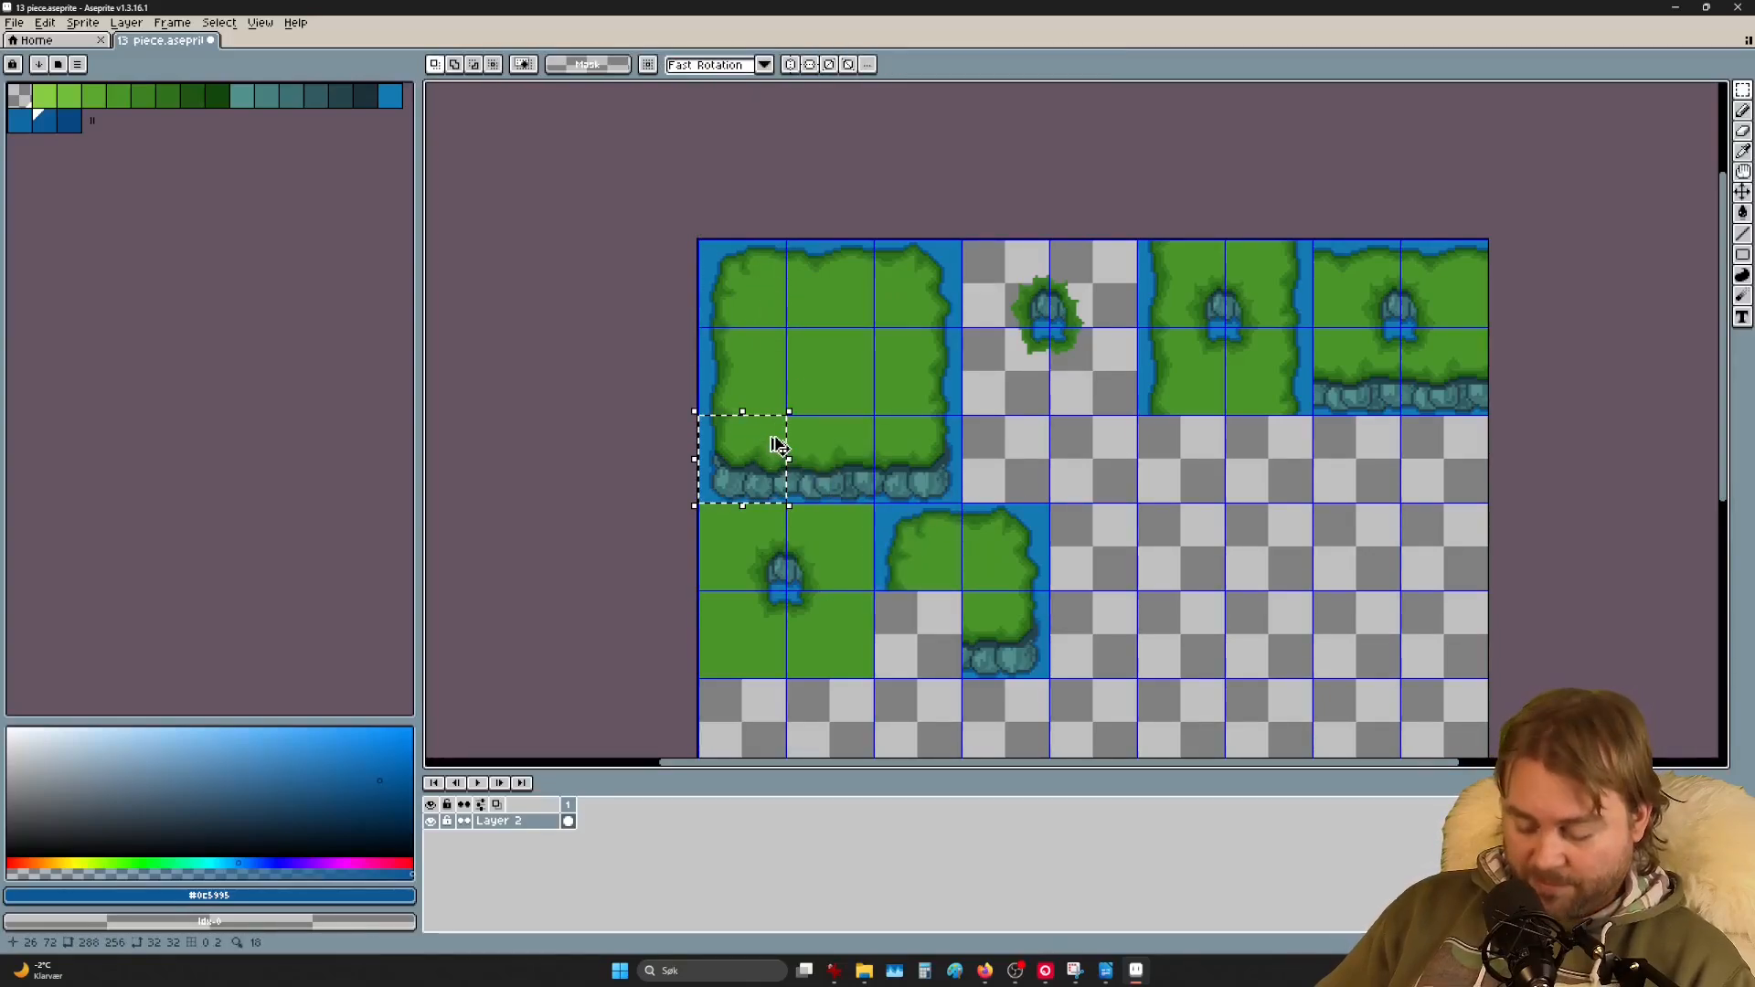
{"action": "left_click_drag", "start_coordinate": [778, 446], "coordinate": [953, 622]}
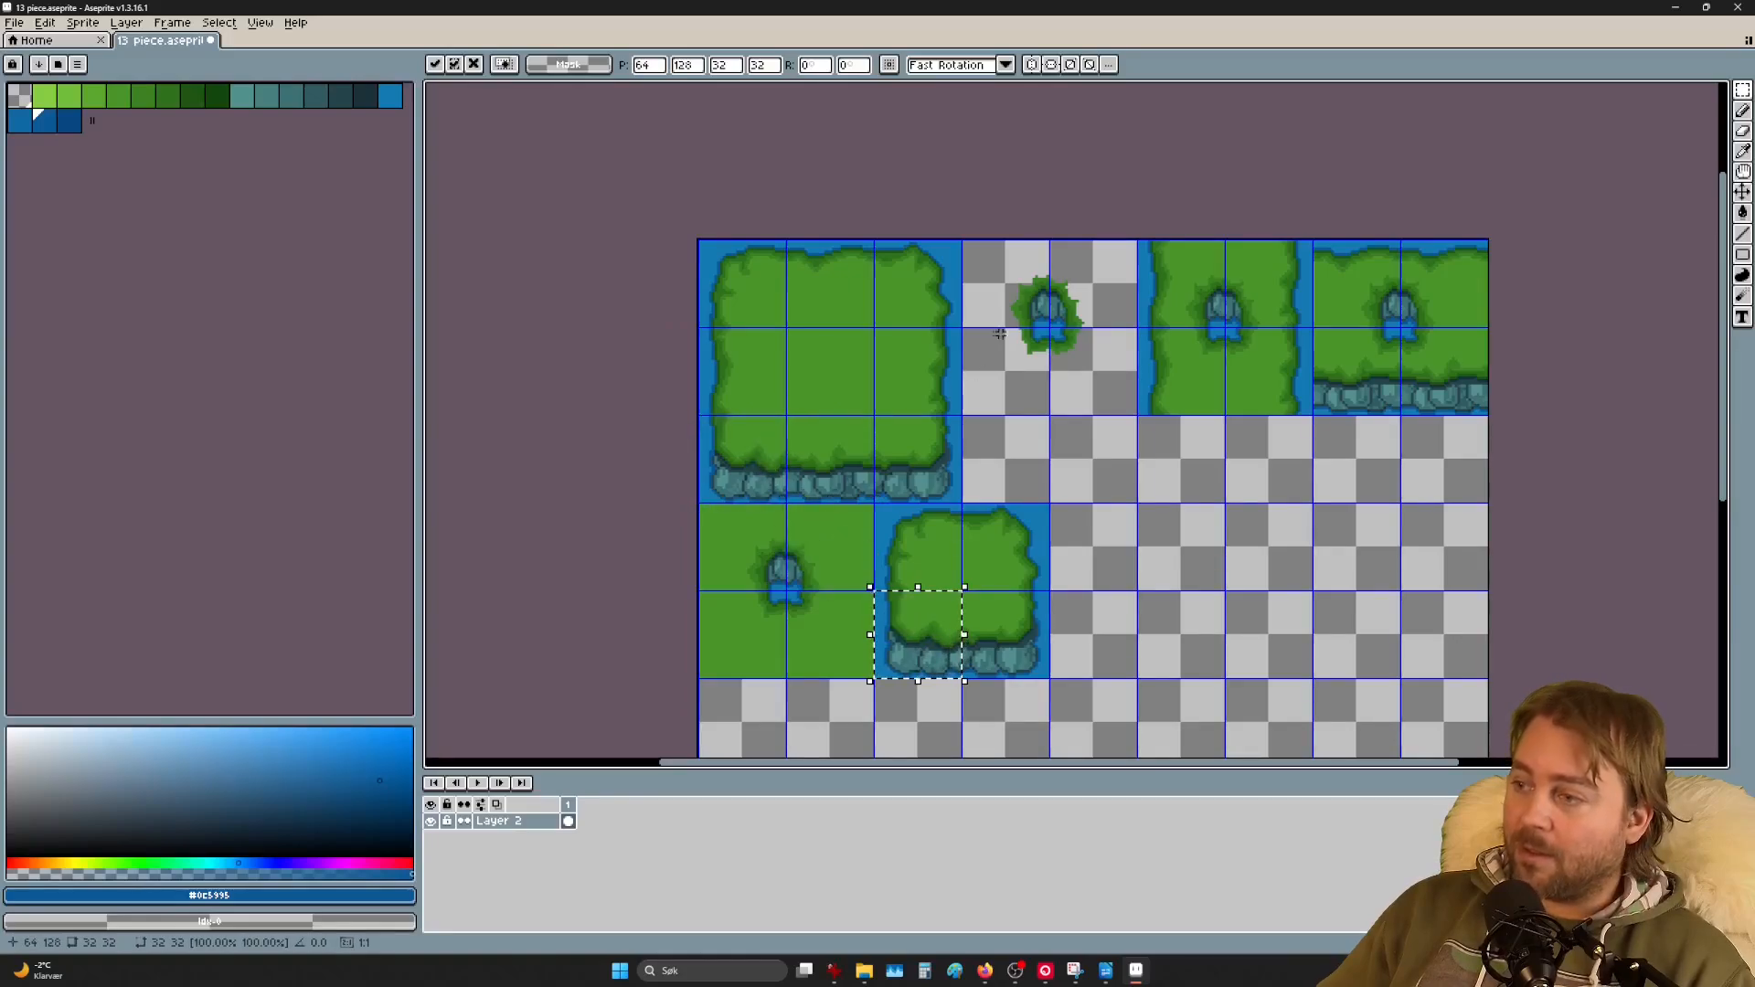
Step: Overlay a copy of the transparent 64 × 64 inner-corner piece on the small island at X 64, Y 96 and clear the selection
{"action": "left_click_drag", "start_coordinate": [1094, 379], "coordinate": [998, 272]}
{"action": "left_click", "coordinate": [1005, 274]}
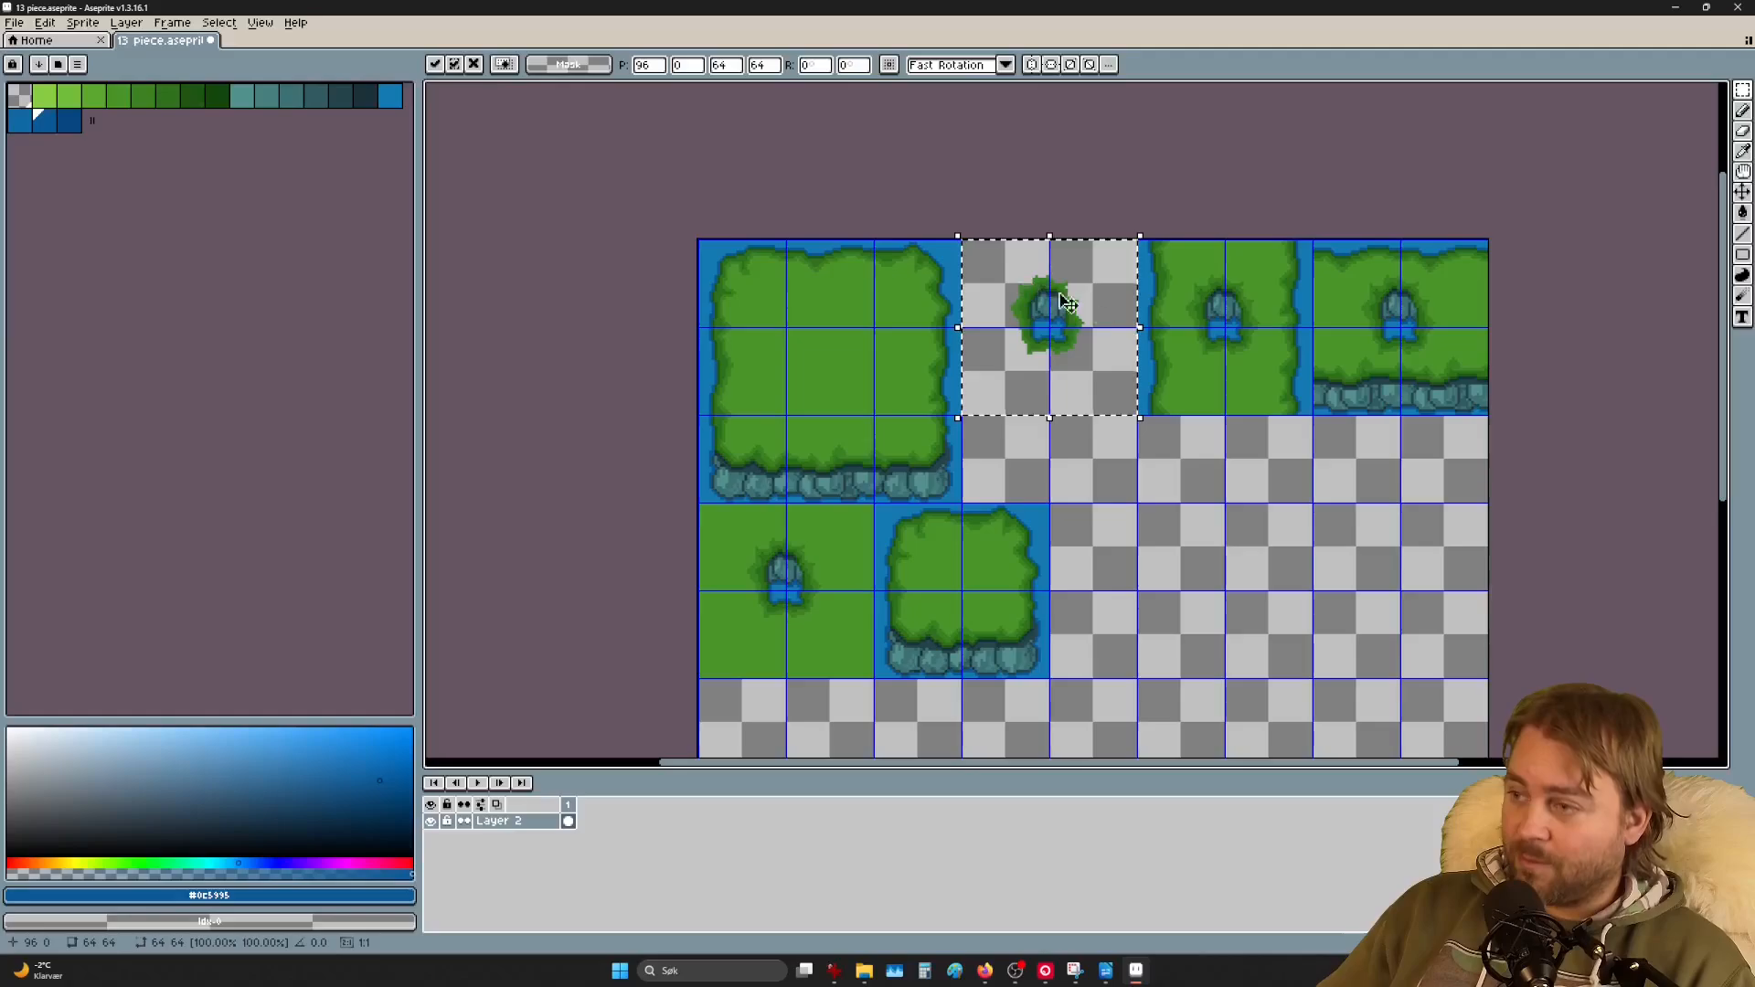
{"action": "left_click_drag", "start_coordinate": [1079, 335], "coordinate": [1027, 619]}
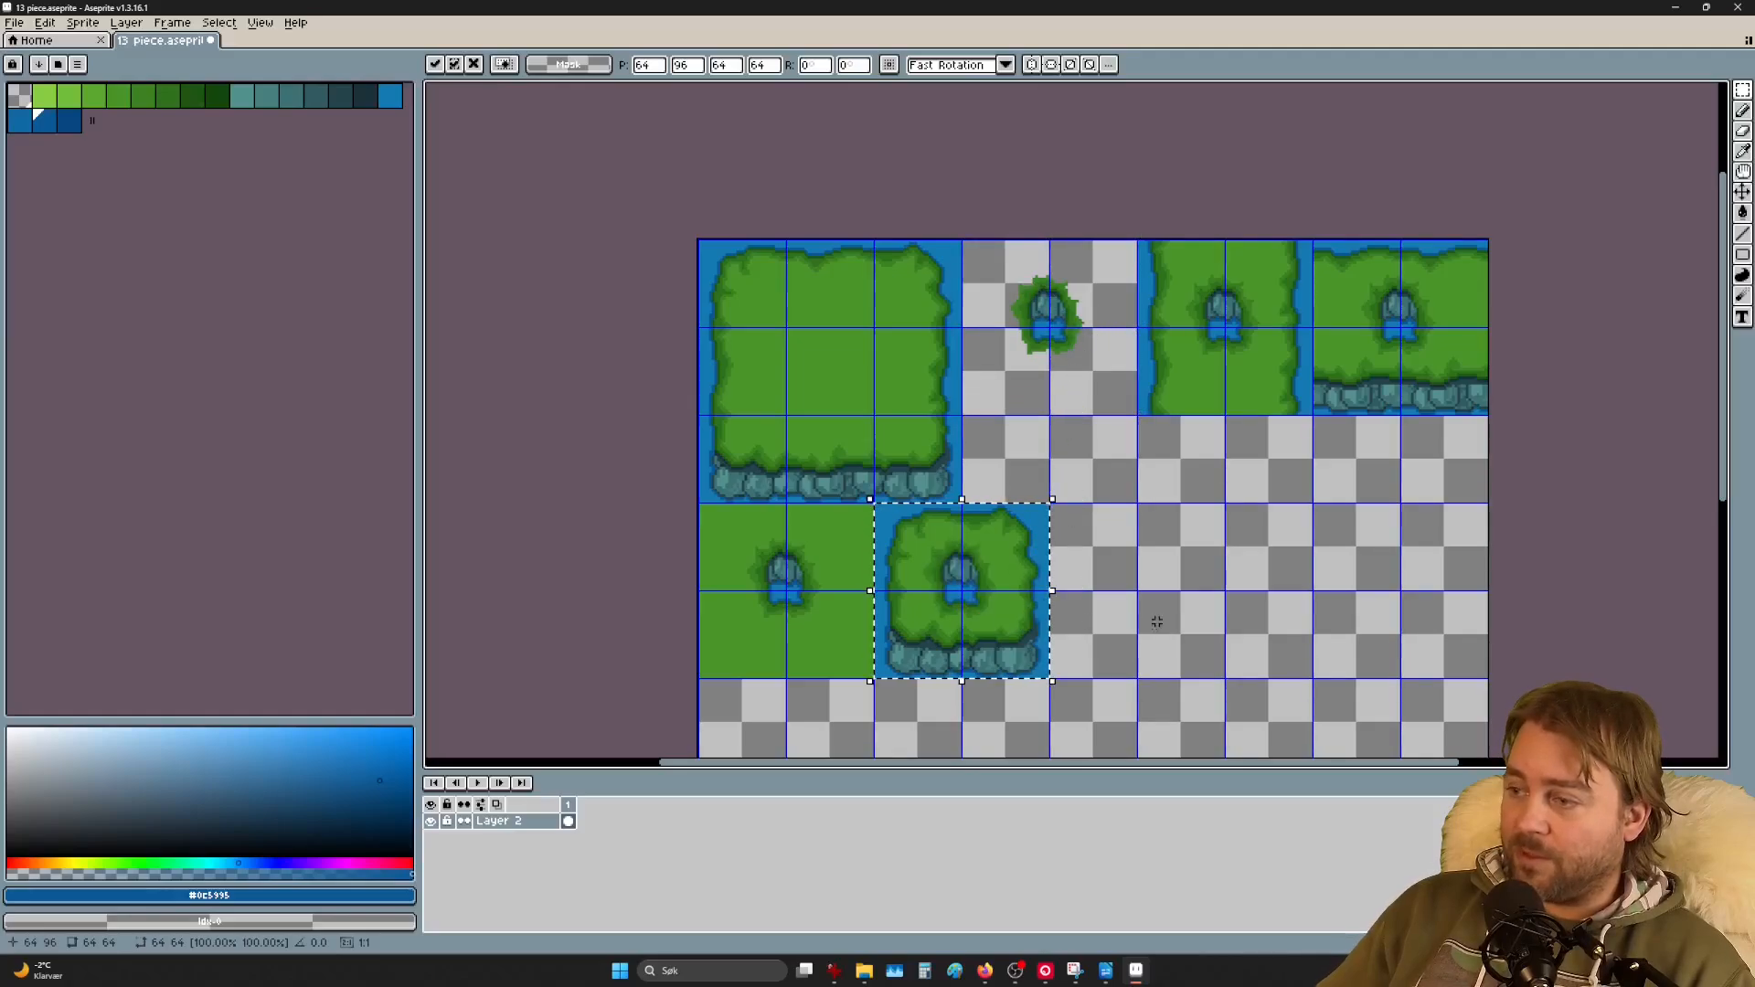
{"action": "key", "text": "ctrl+d"}
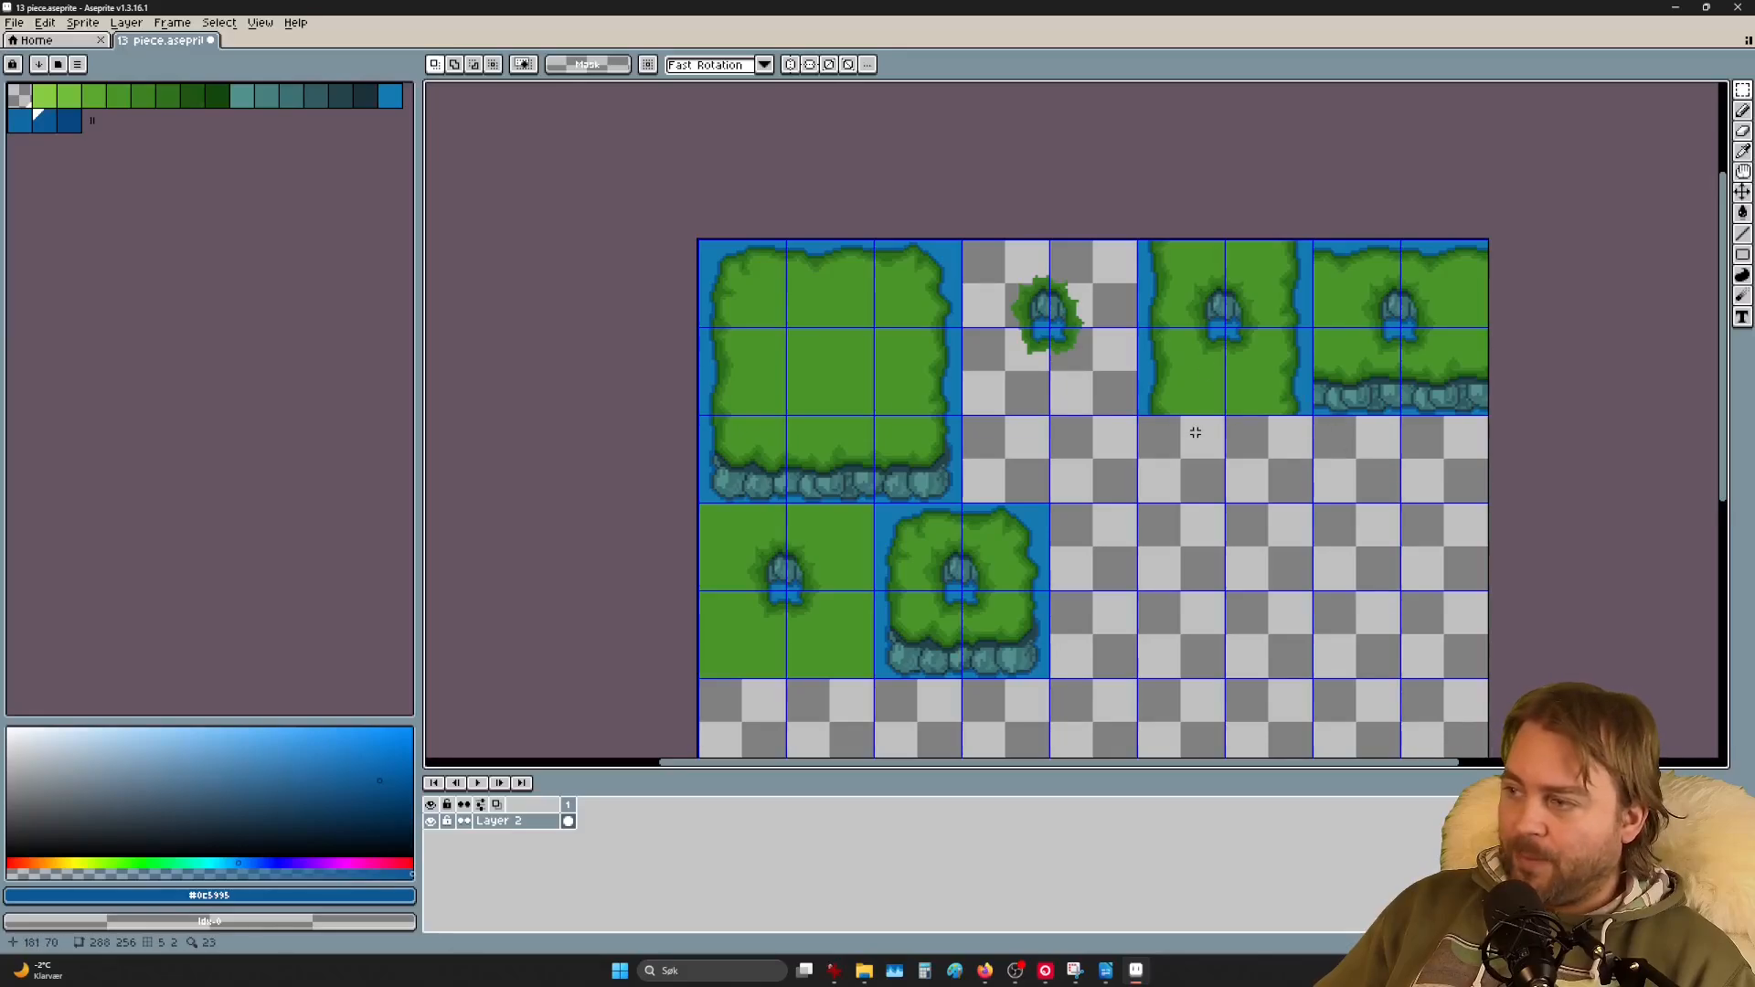
Step: Duplicate the 128 × 64 block holding the vertical and horizontal strips directly beneath itself at X 160, Y 64
{"action": "scroll", "coordinate": [1508, 397], "scroll_direction": "up", "scroll_amount": 3}
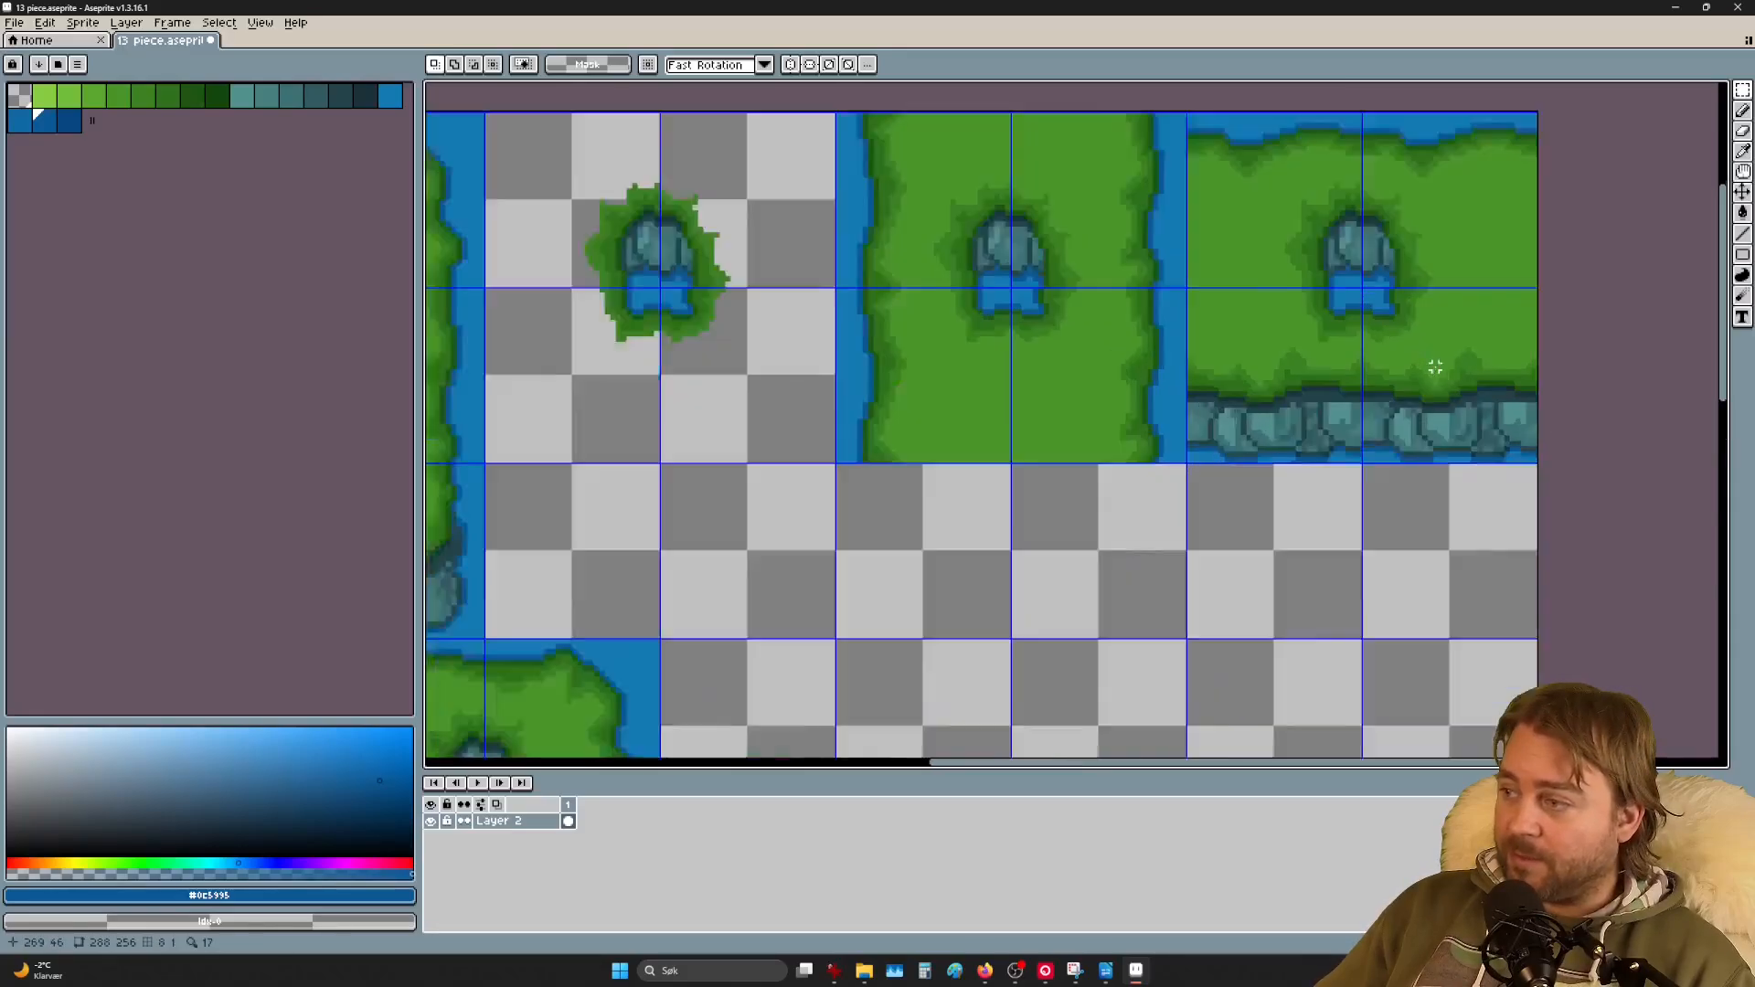
{"action": "scroll", "coordinate": [1435, 370], "scroll_direction": "down", "scroll_amount": 6}
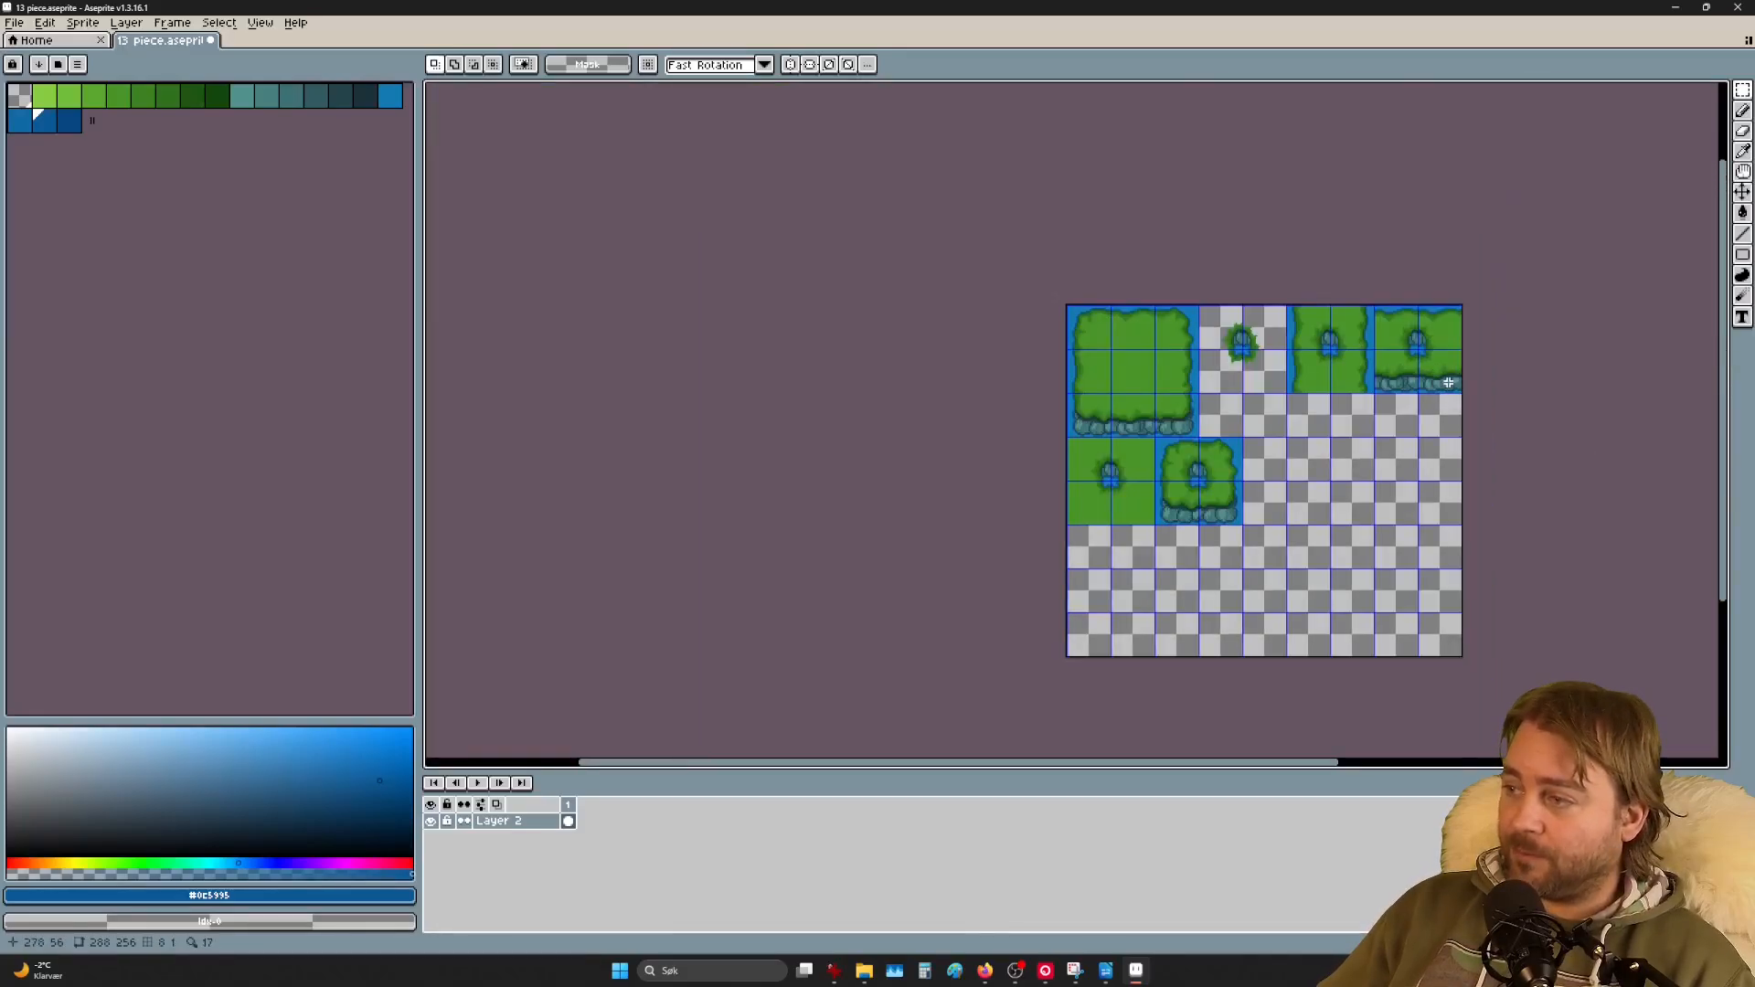
{"action": "scroll", "coordinate": [1442, 380], "scroll_direction": "up", "scroll_amount": 2}
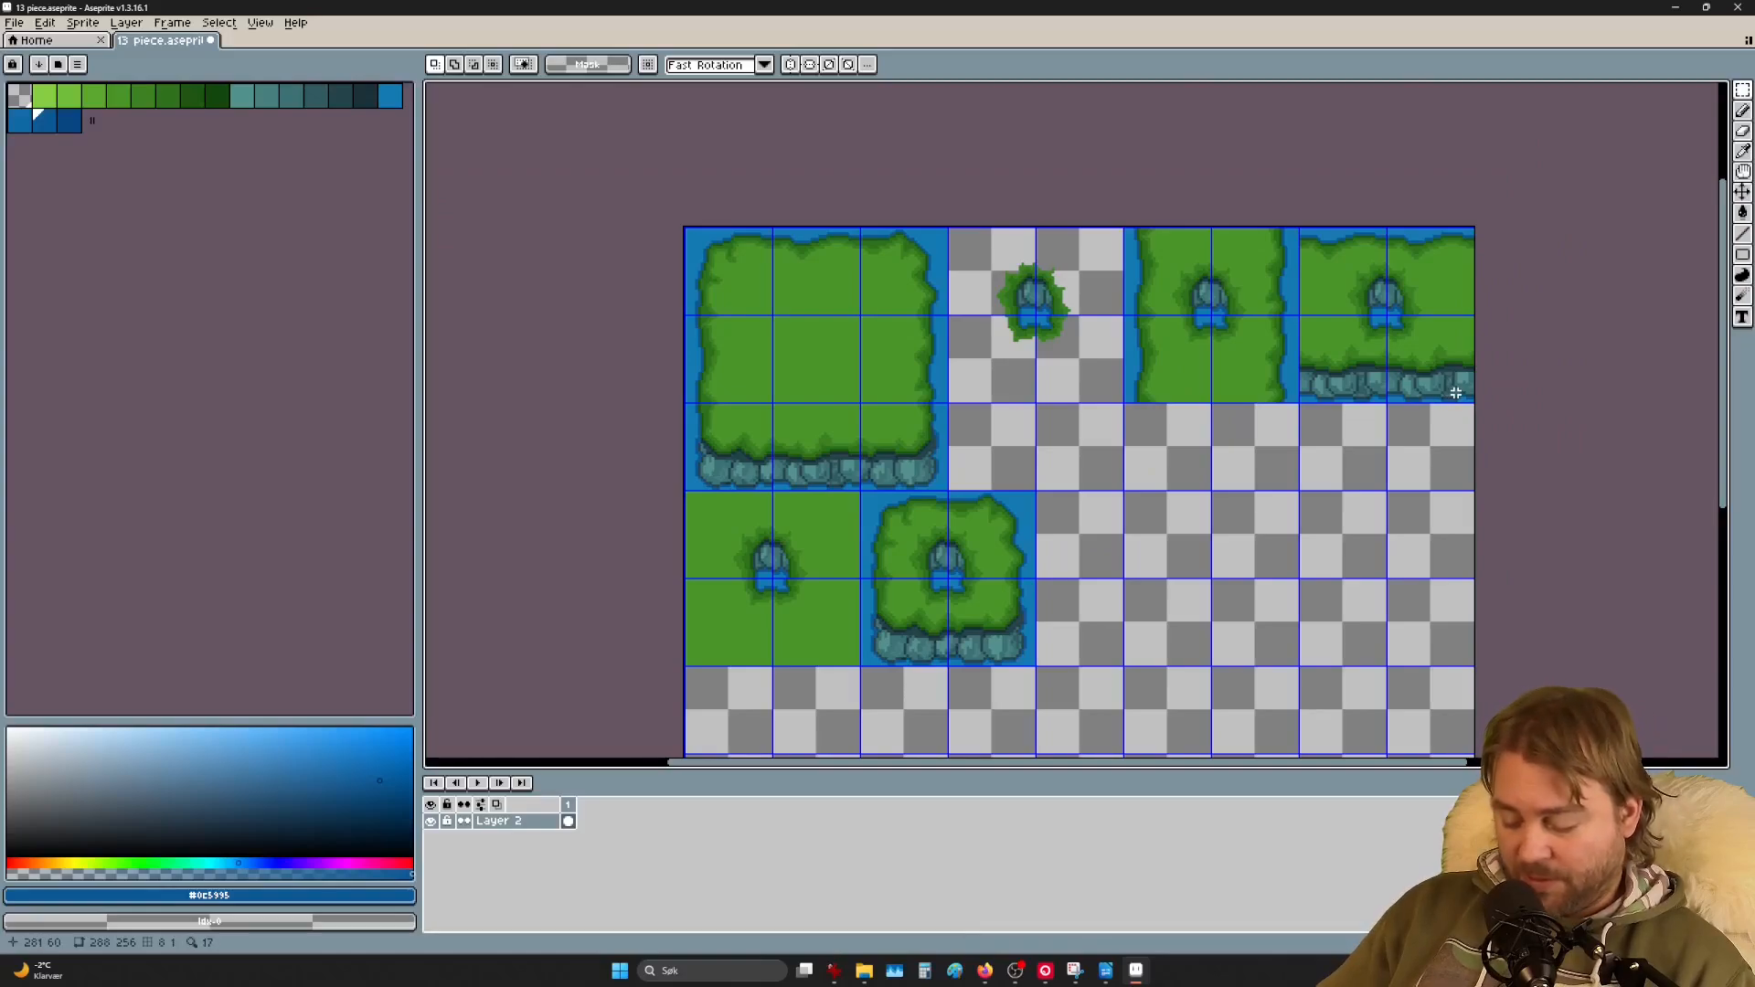
{"action": "left_click_drag", "start_coordinate": [1456, 392], "coordinate": [1136, 259]}
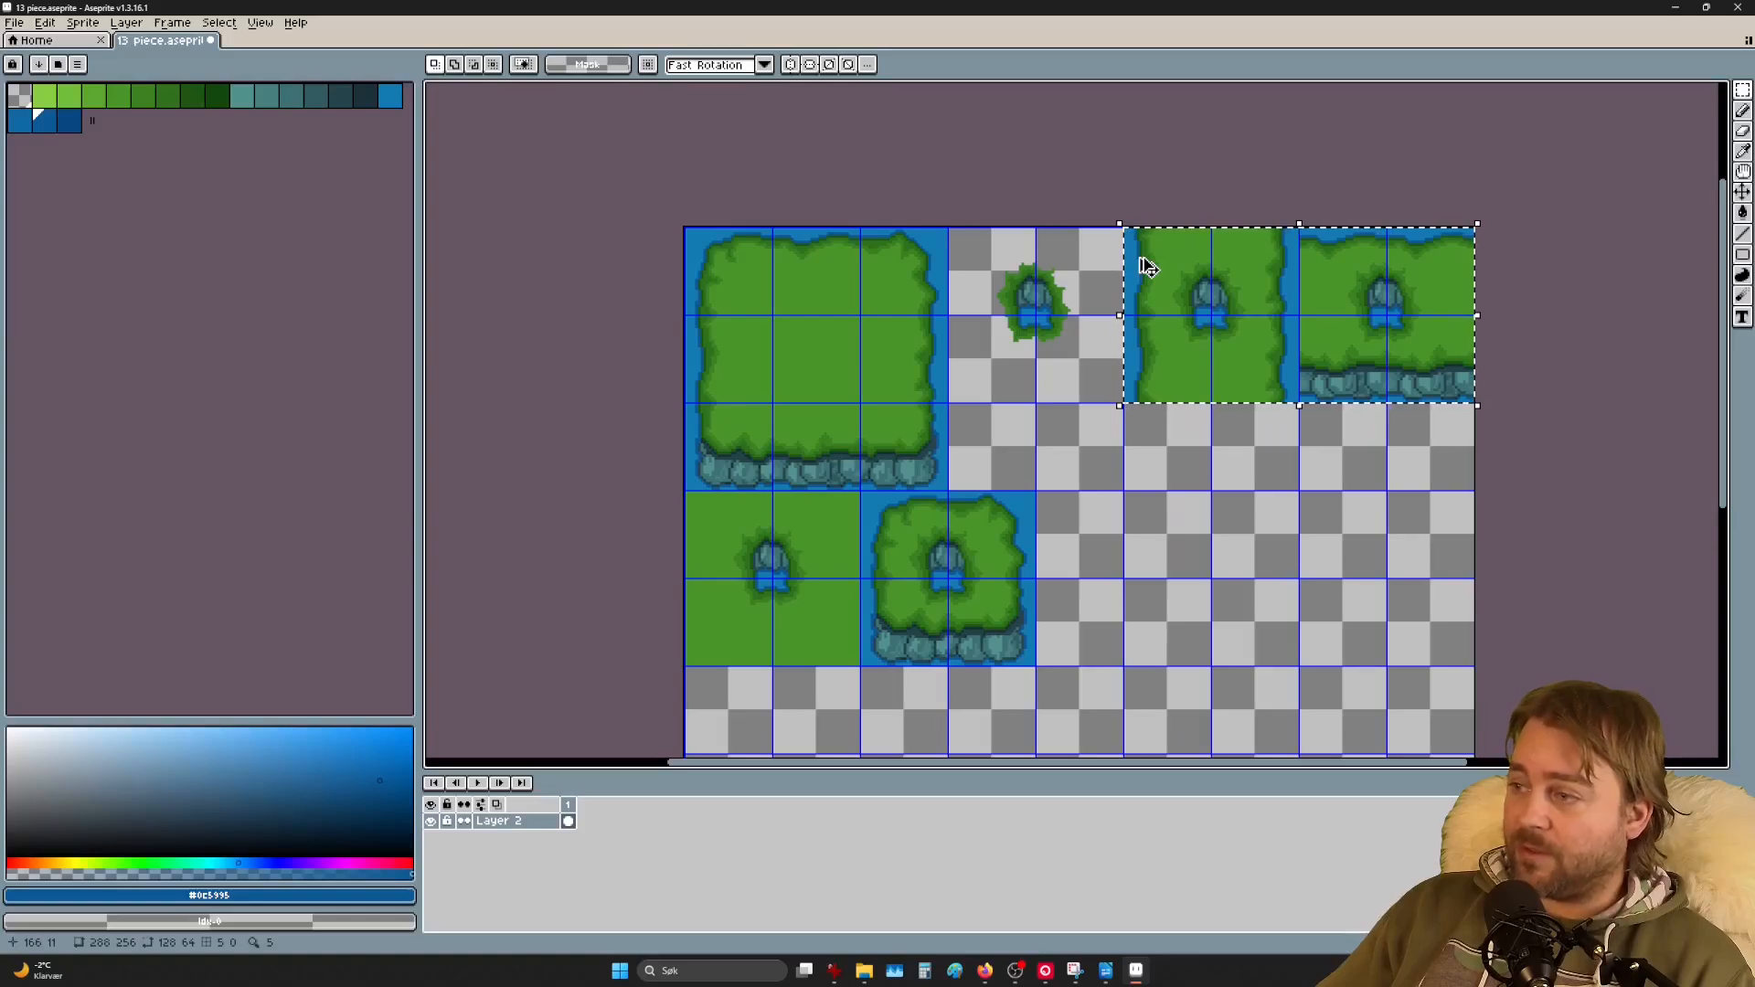
{"action": "left_click_drag", "start_coordinate": [1149, 266], "coordinate": [1236, 547]}
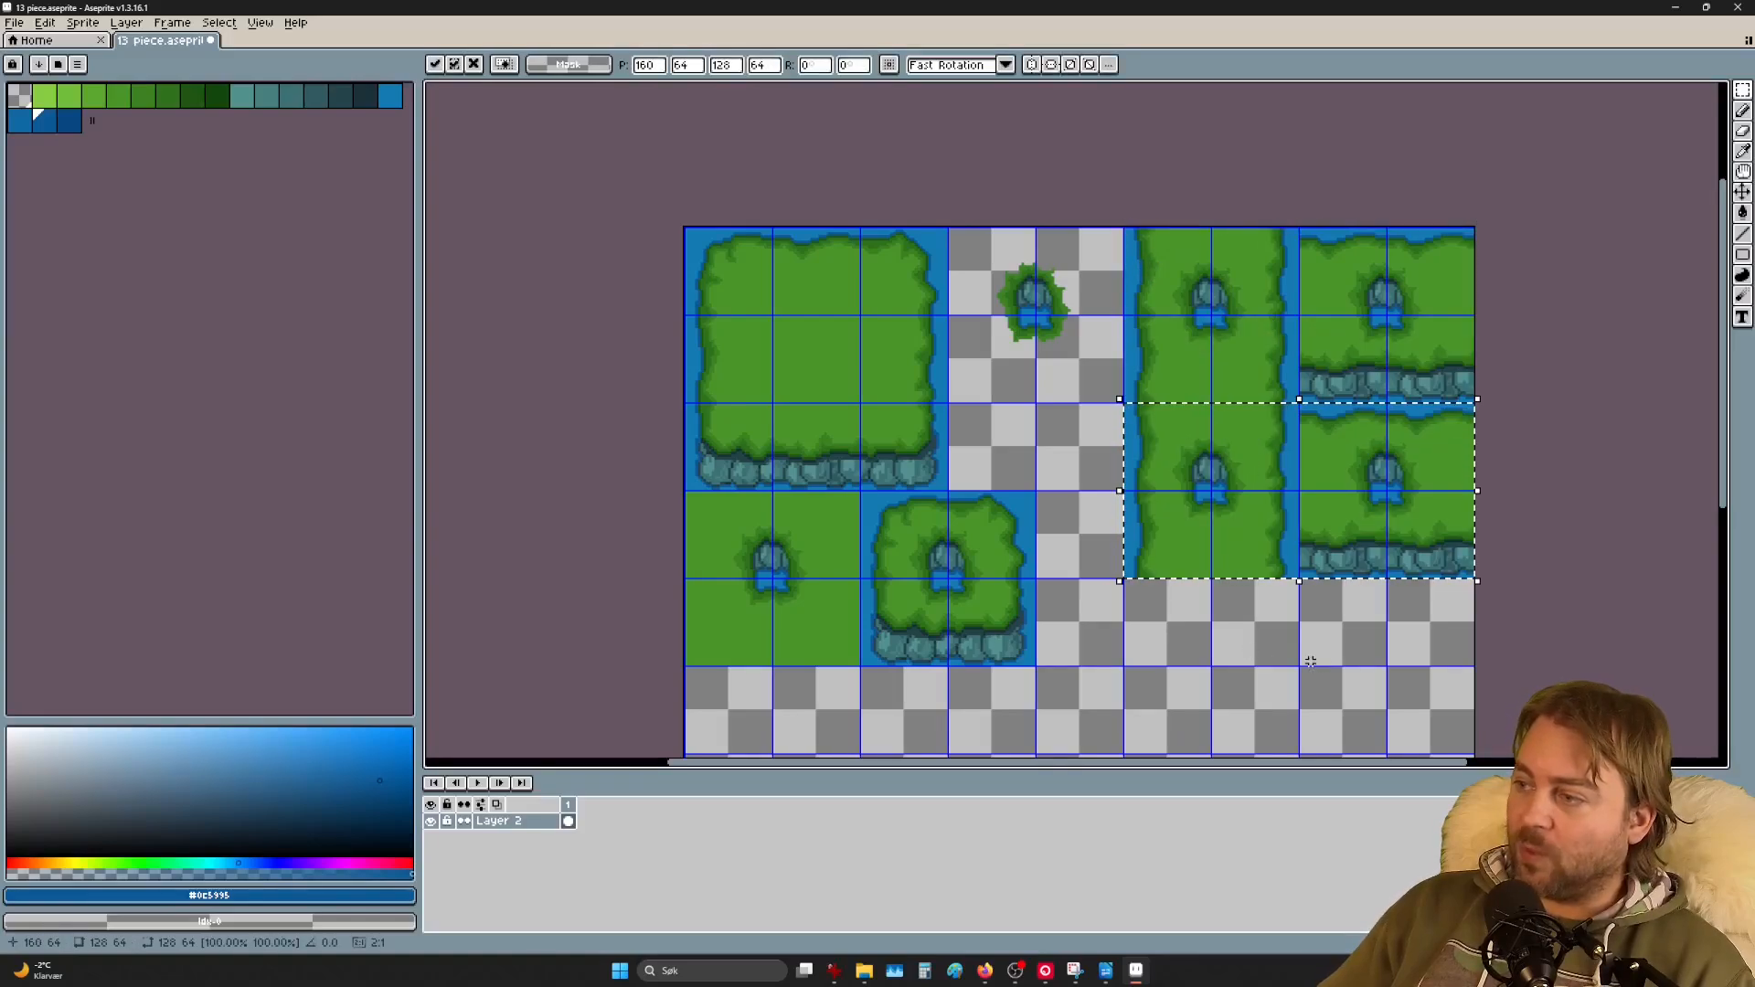
{"action": "left_click", "coordinate": [1251, 651]}
Step: Overlay the inner-corner piece's lower 64 × 32 half at X 160, Y 64 and its upper half at X 160, Y 96
{"action": "left_click_drag", "start_coordinate": [1108, 382], "coordinate": [1187, 464]}
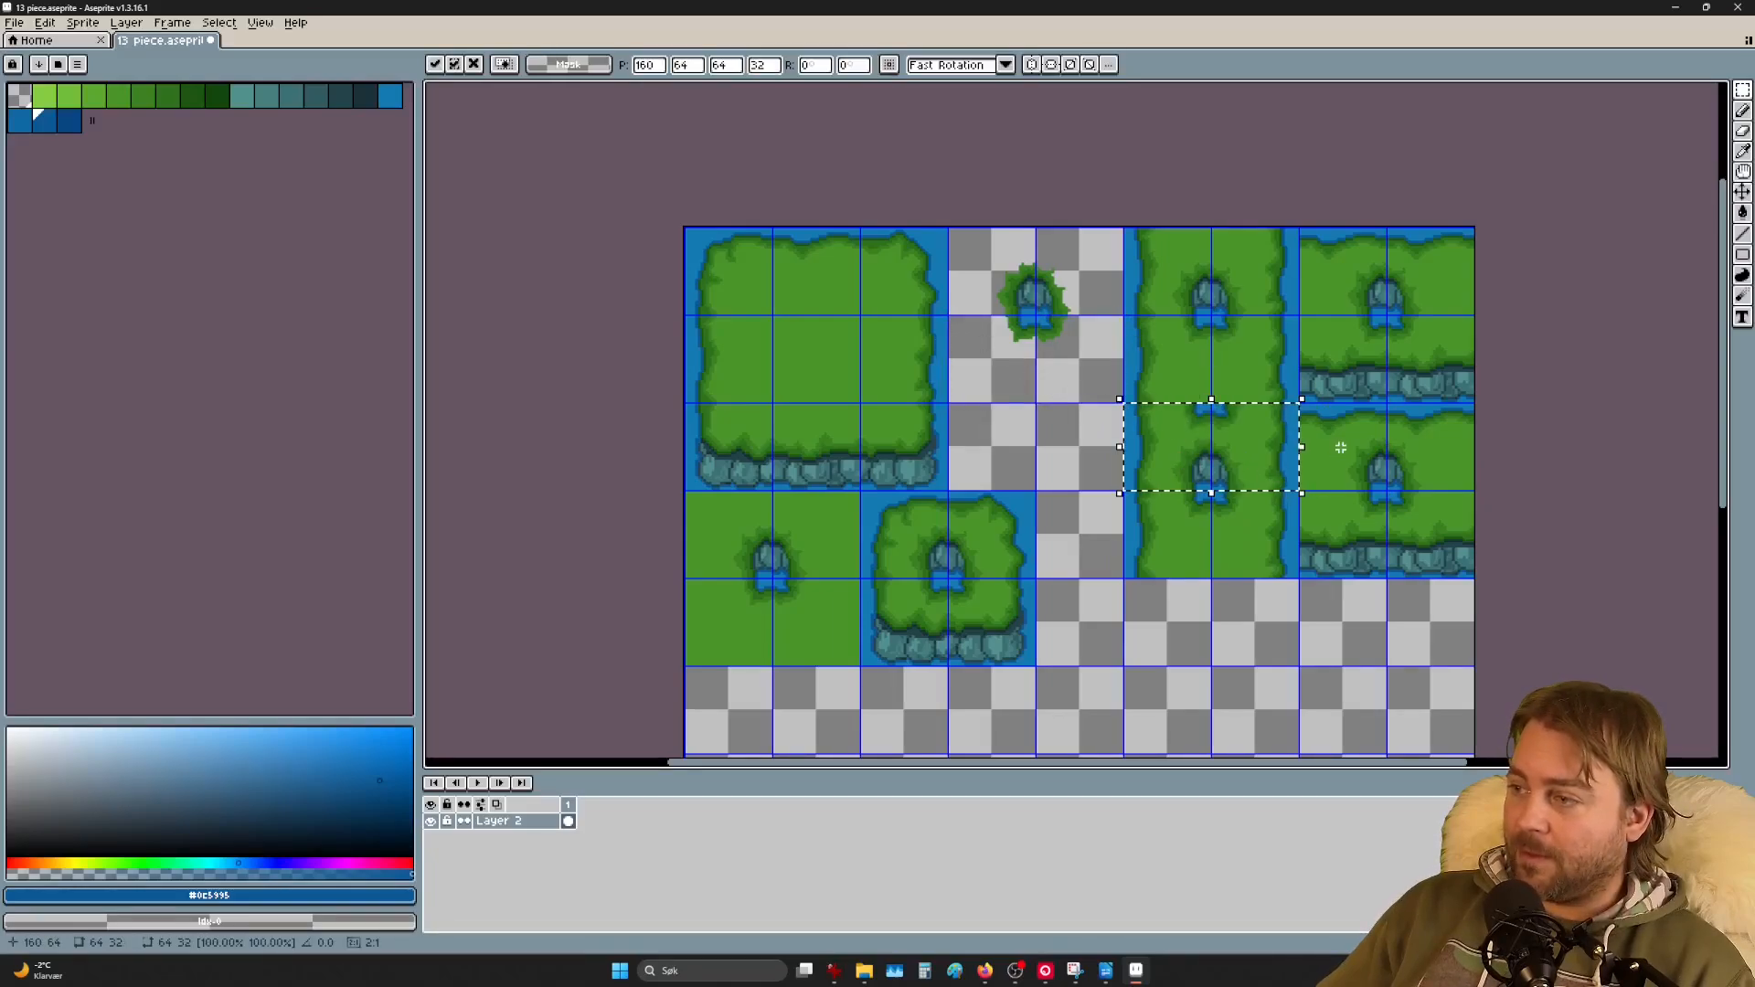
{"action": "left_click_drag", "start_coordinate": [1064, 300], "coordinate": [1234, 550]}
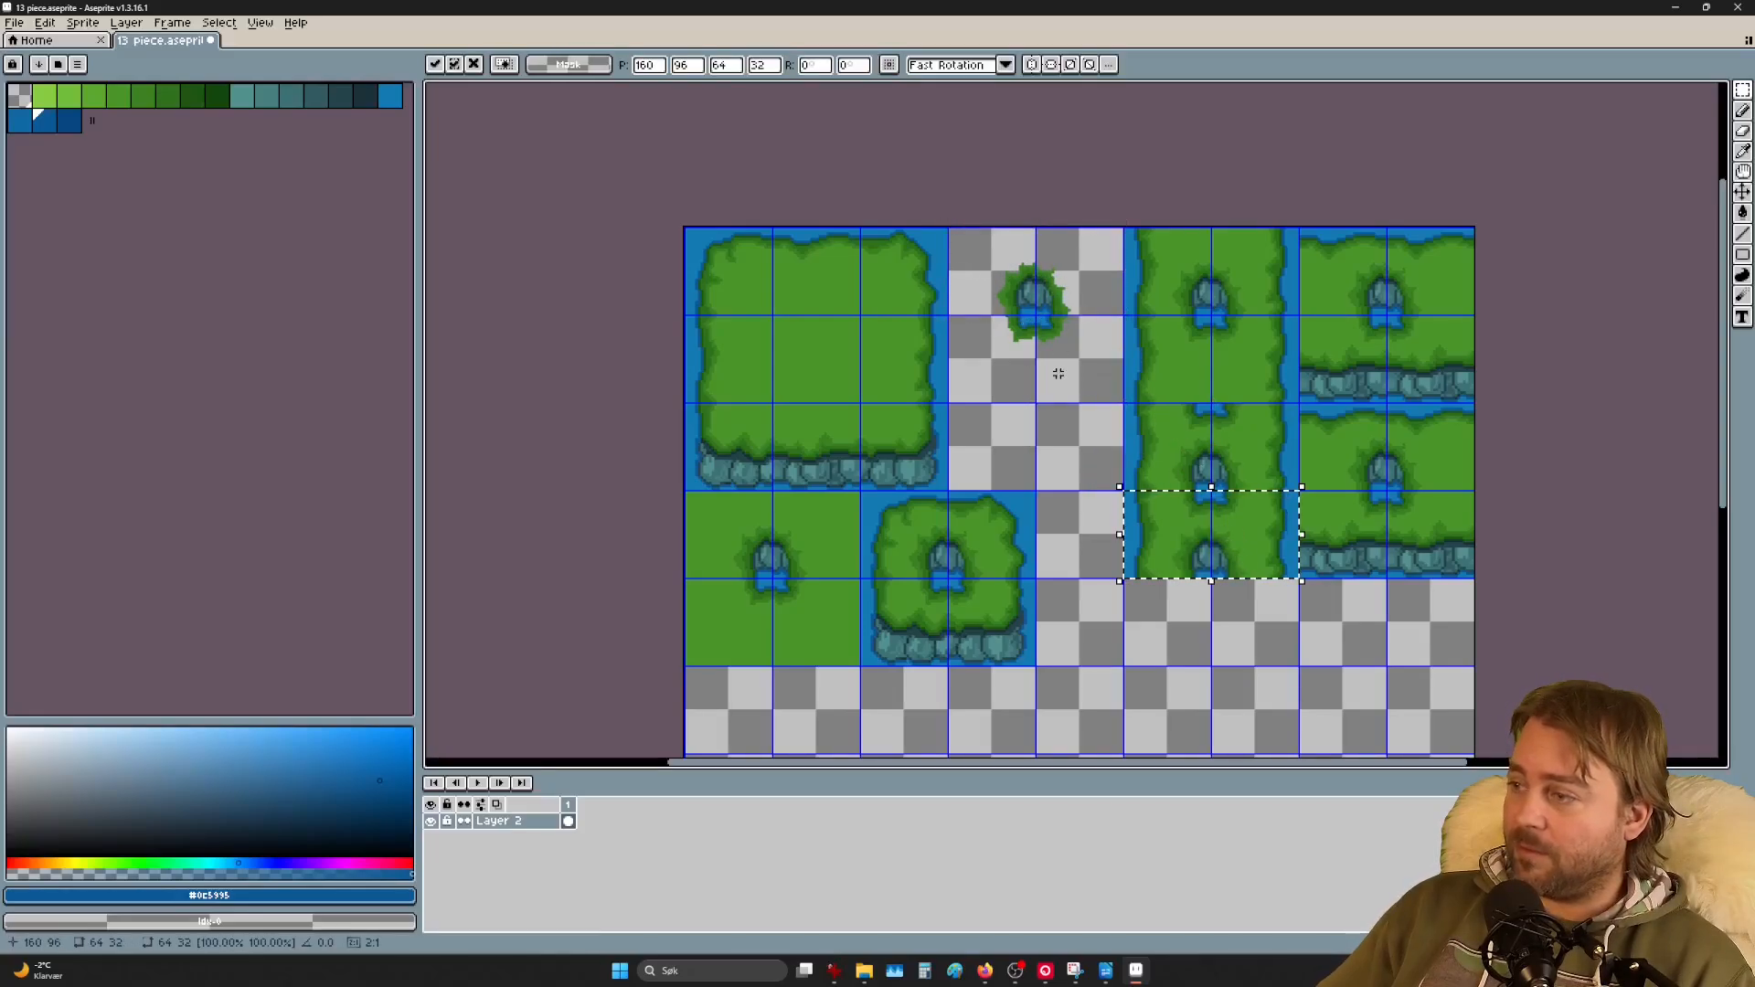
{"action": "left_click", "coordinate": [1053, 373]}
Step: Overlay the right 32 × 64 half of the inner-corner piece on the lower horizontal strip at X 224, Y 64
{"action": "left_click_drag", "start_coordinate": [1058, 265], "coordinate": [1103, 382]}
{"action": "left_click_drag", "start_coordinate": [1079, 316], "coordinate": [1307, 497]}
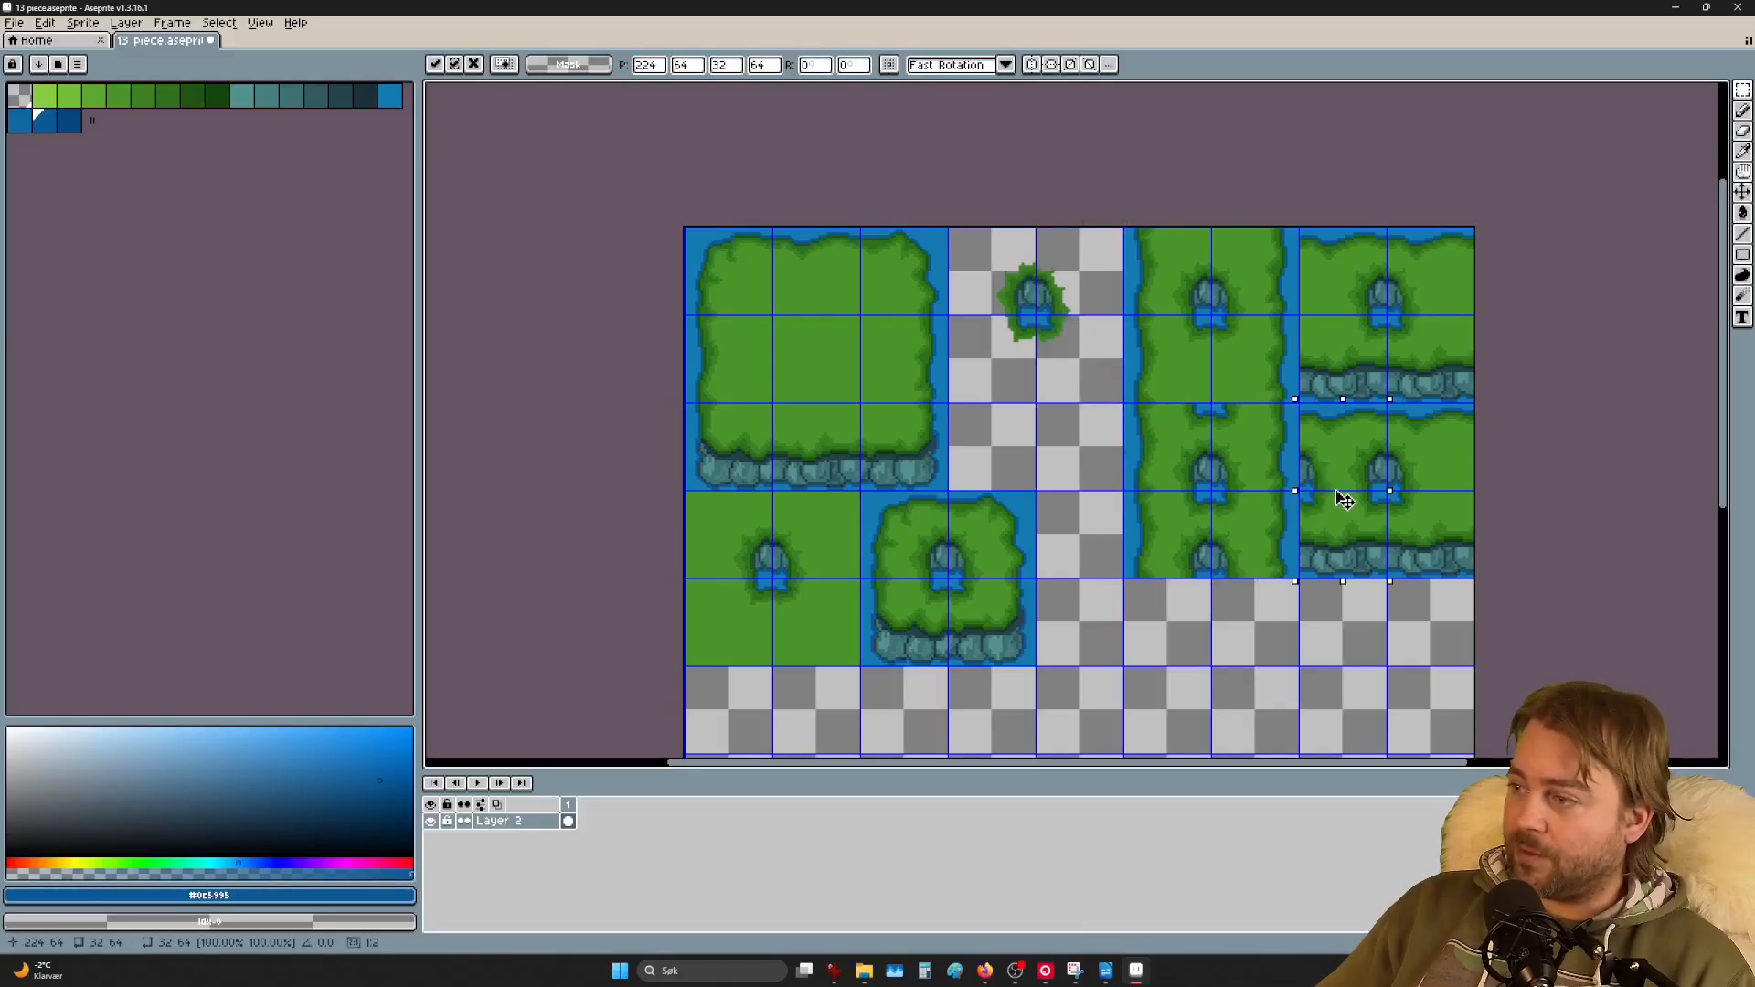
Step: Overlay the inner-corner piece's left 32 × 64 half on the lower horizontal strip at X 256, Y 64 and clear the selection
{"action": "left_click_drag", "start_coordinate": [1034, 296], "coordinate": [1445, 547]}
{"action": "left_click", "coordinate": [1391, 660]}
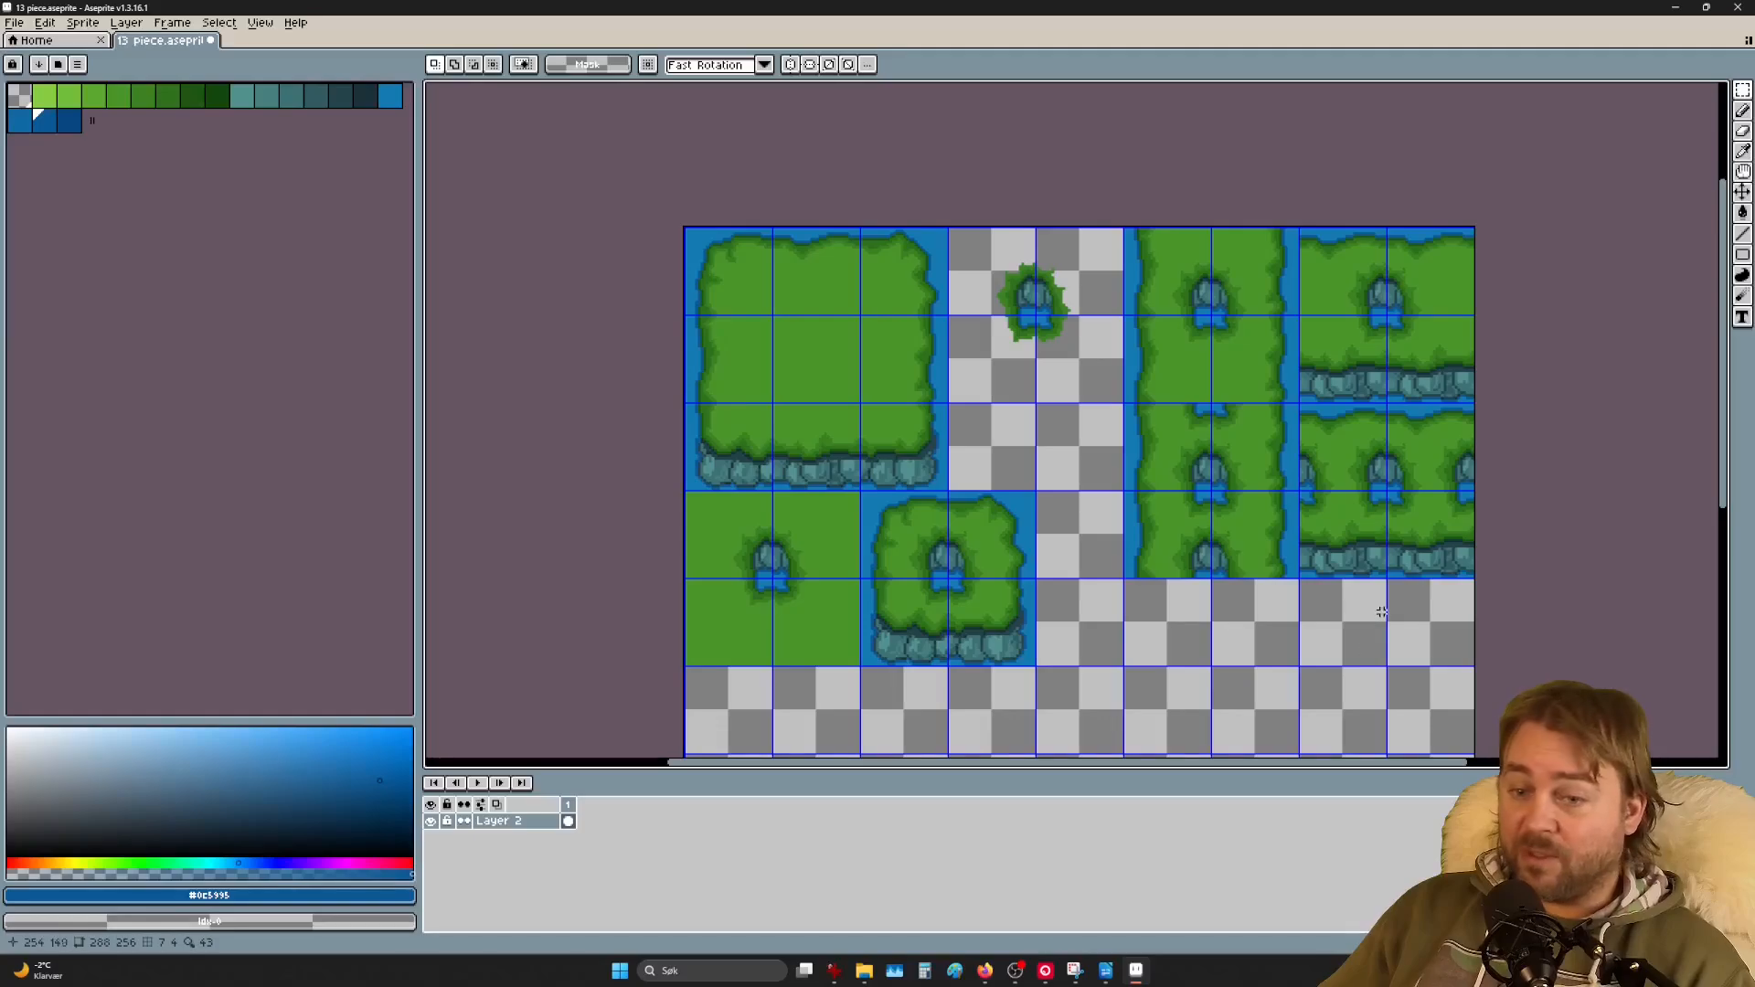
Step: Examine the small island and the copied vertical and horizontal strips up close, comparing their edges and inner corners
{"action": "scroll", "coordinate": [1306, 559], "scroll_direction": "up", "scroll_amount": 3}
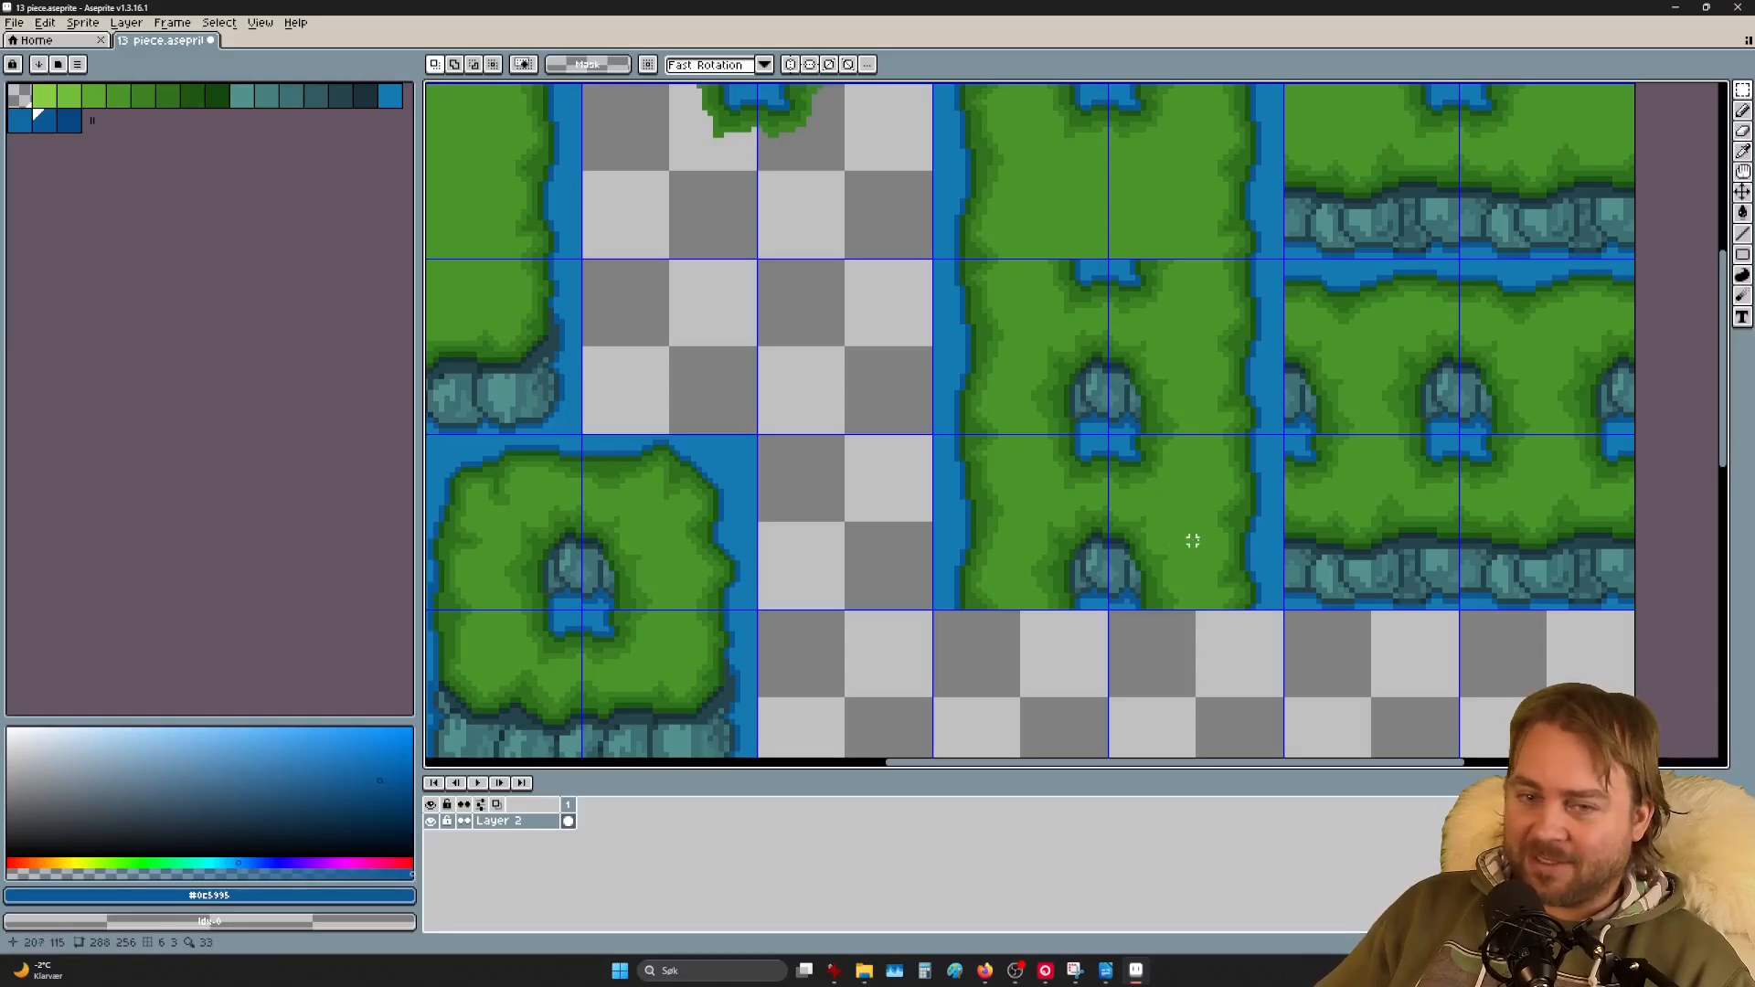
{"action": "scroll", "coordinate": [1148, 536], "scroll_direction": "down", "scroll_amount": 2}
{"action": "scroll", "coordinate": [1134, 534], "scroll_direction": "up", "scroll_amount": 1}
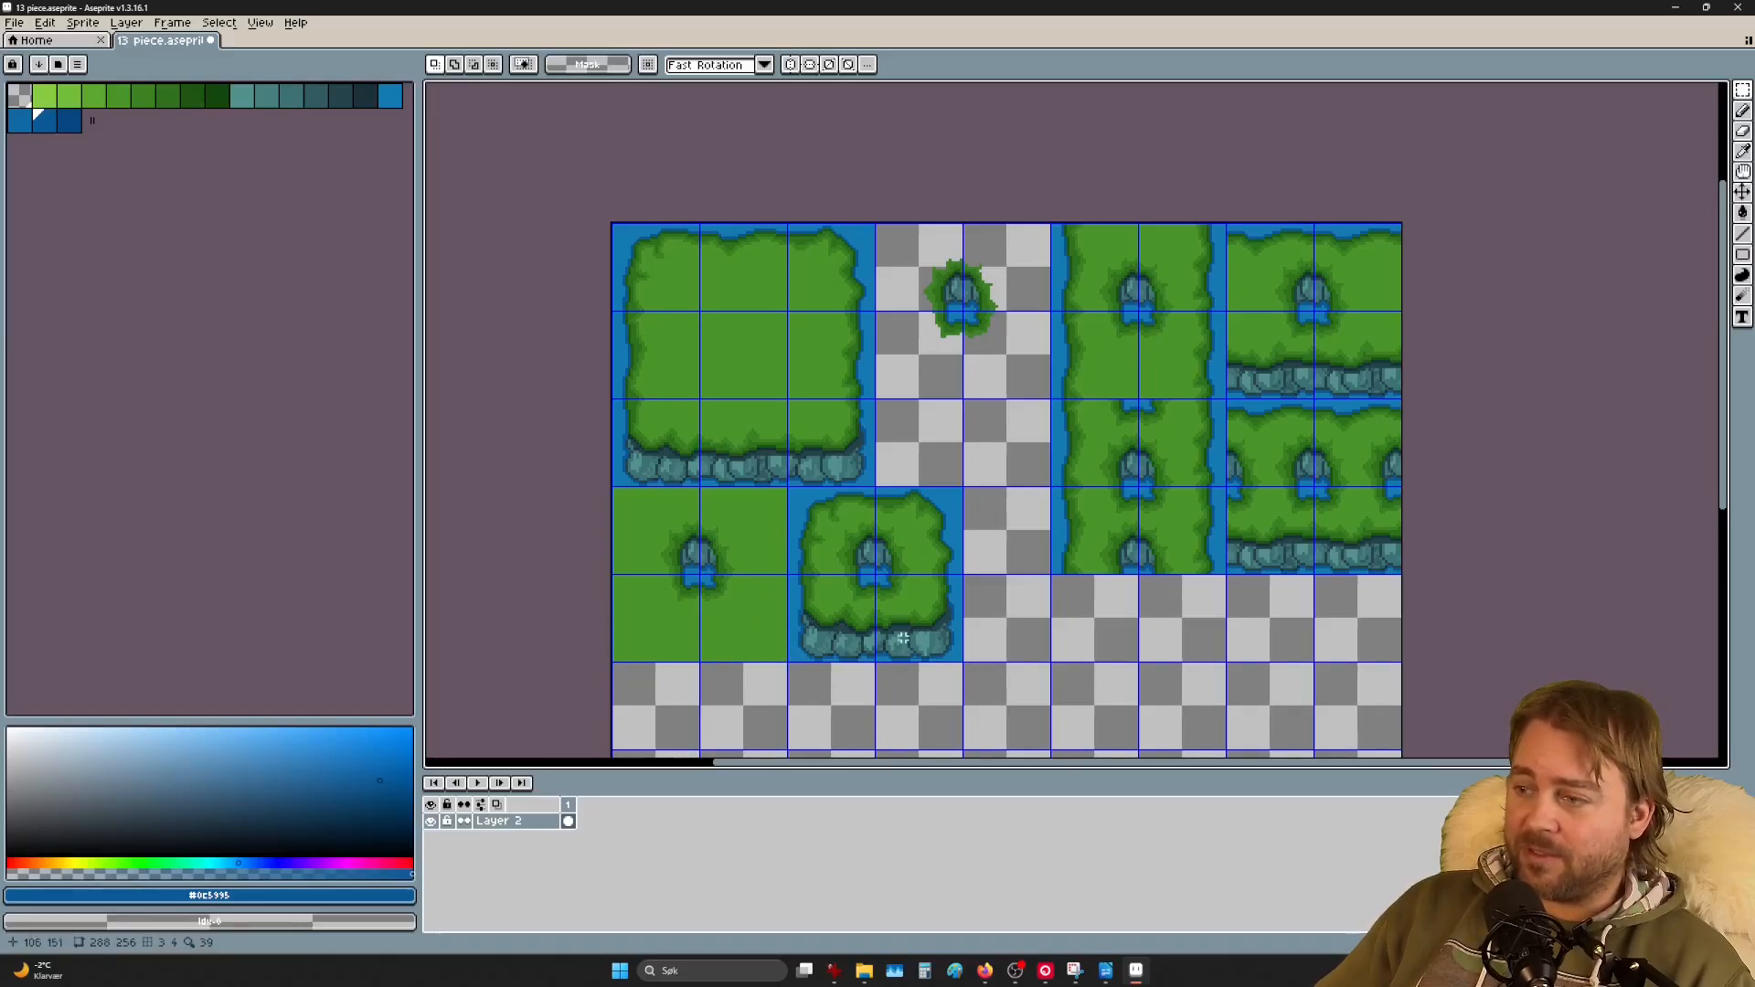
{"action": "scroll", "coordinate": [925, 567], "scroll_direction": "up", "scroll_amount": 3}
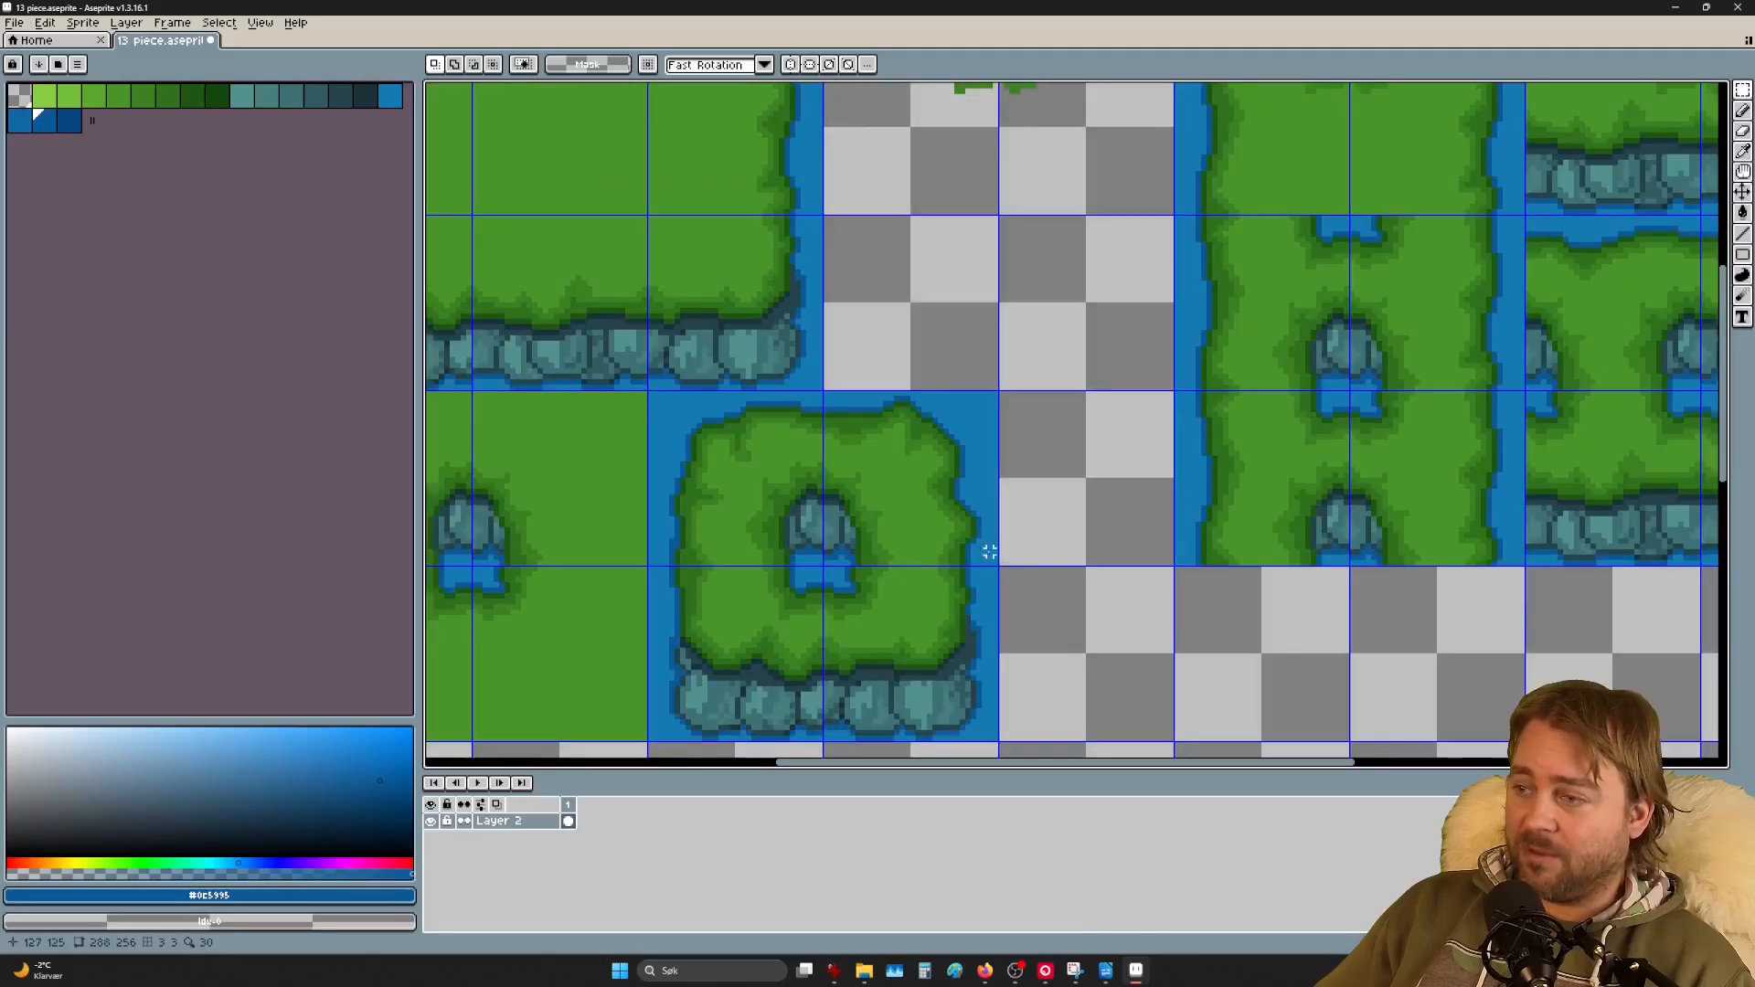
{"action": "scroll", "coordinate": [989, 552], "scroll_direction": "down", "scroll_amount": 1}
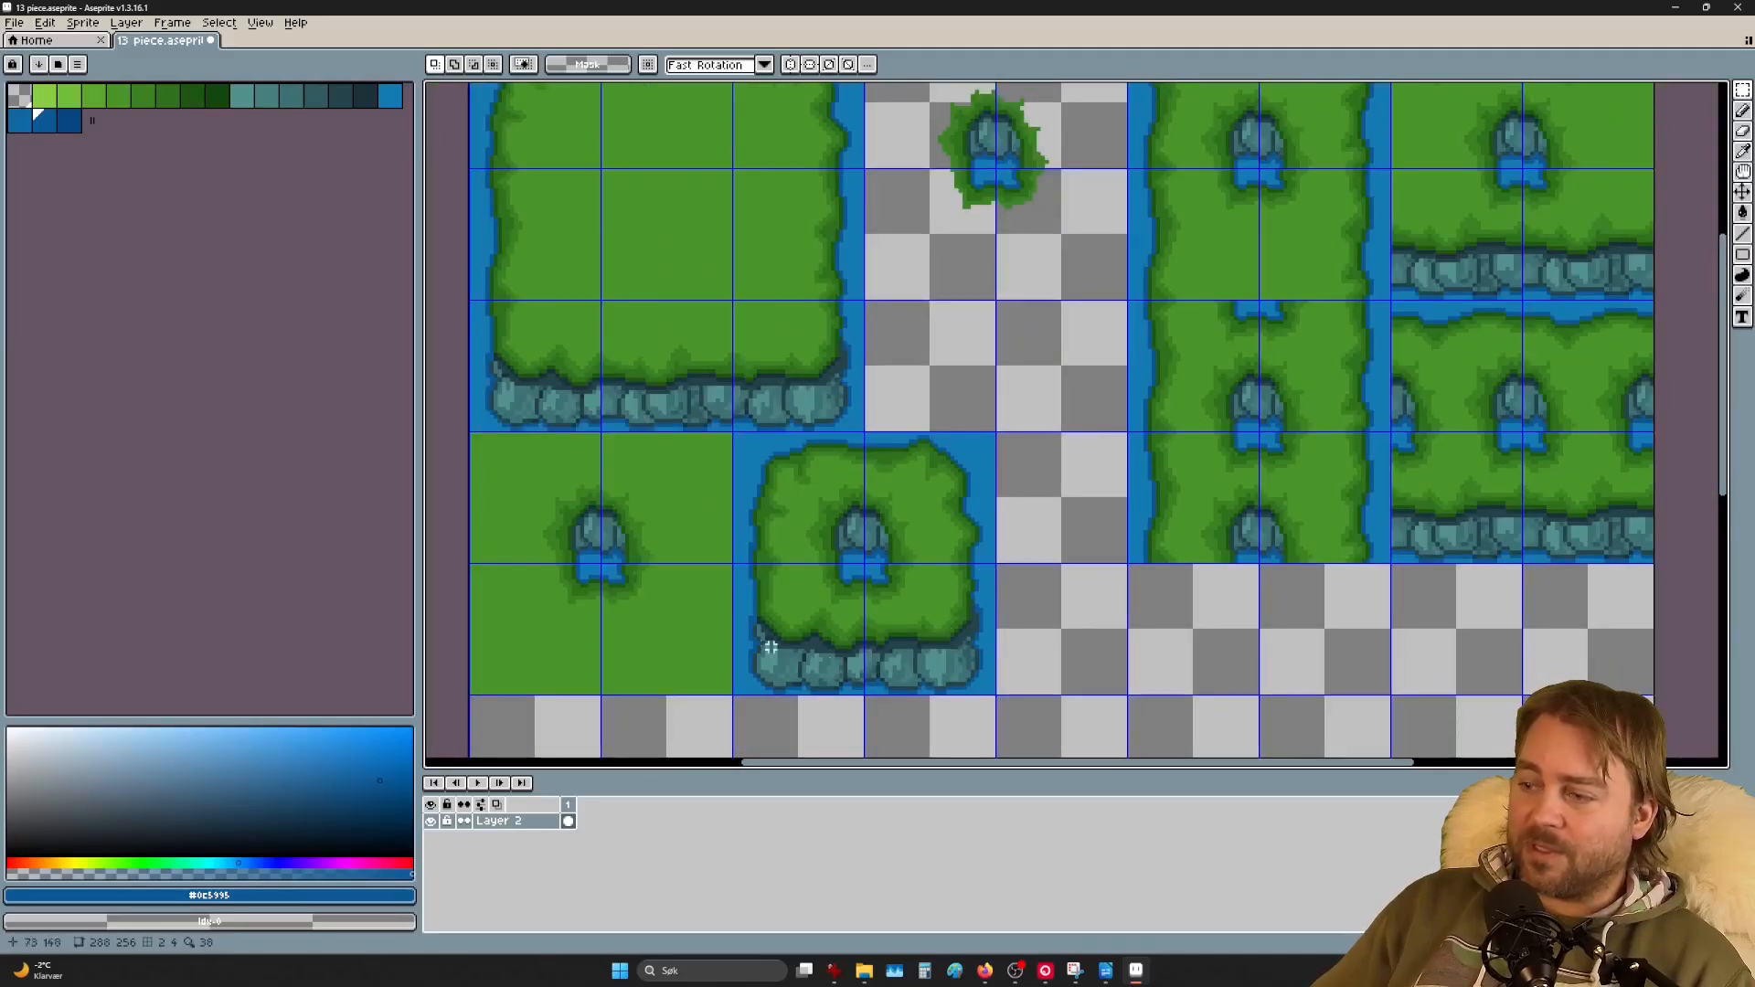
{"action": "scroll", "coordinate": [1149, 494], "scroll_direction": "down", "scroll_amount": 1}
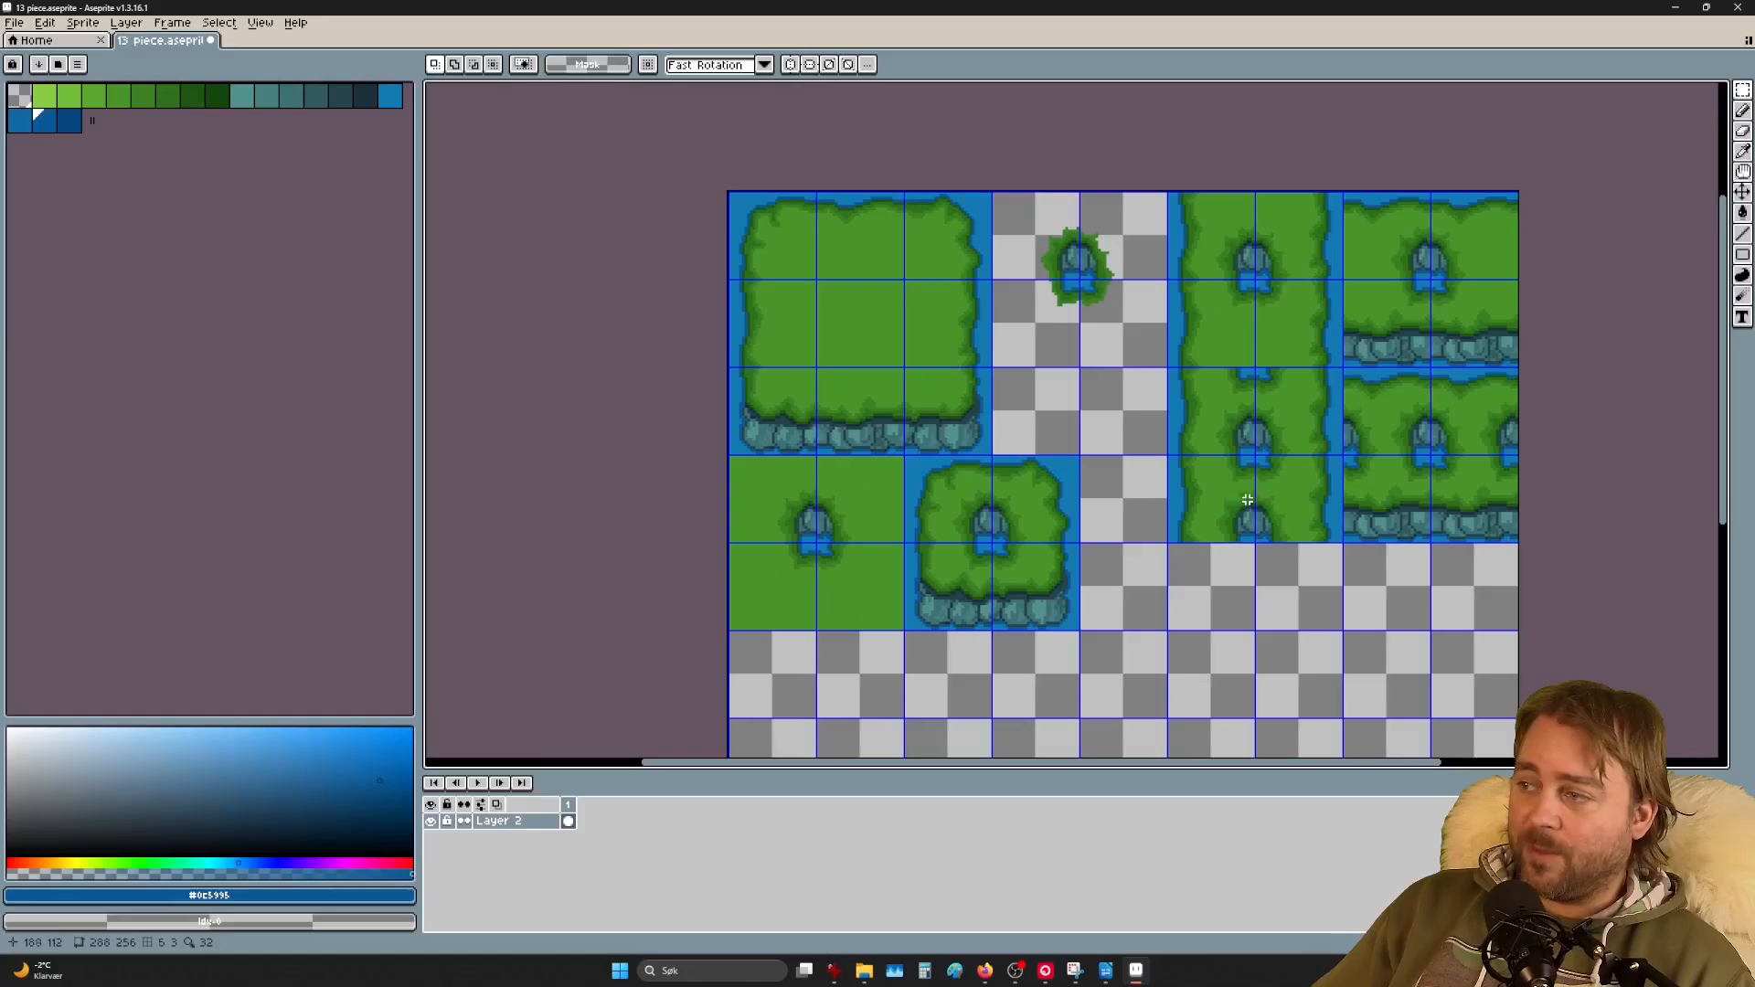
{"action": "left_click_drag", "start_coordinate": [1387, 461], "coordinate": [1098, 486]}
{"action": "scroll", "coordinate": [1151, 404], "scroll_direction": "up", "scroll_amount": 1}
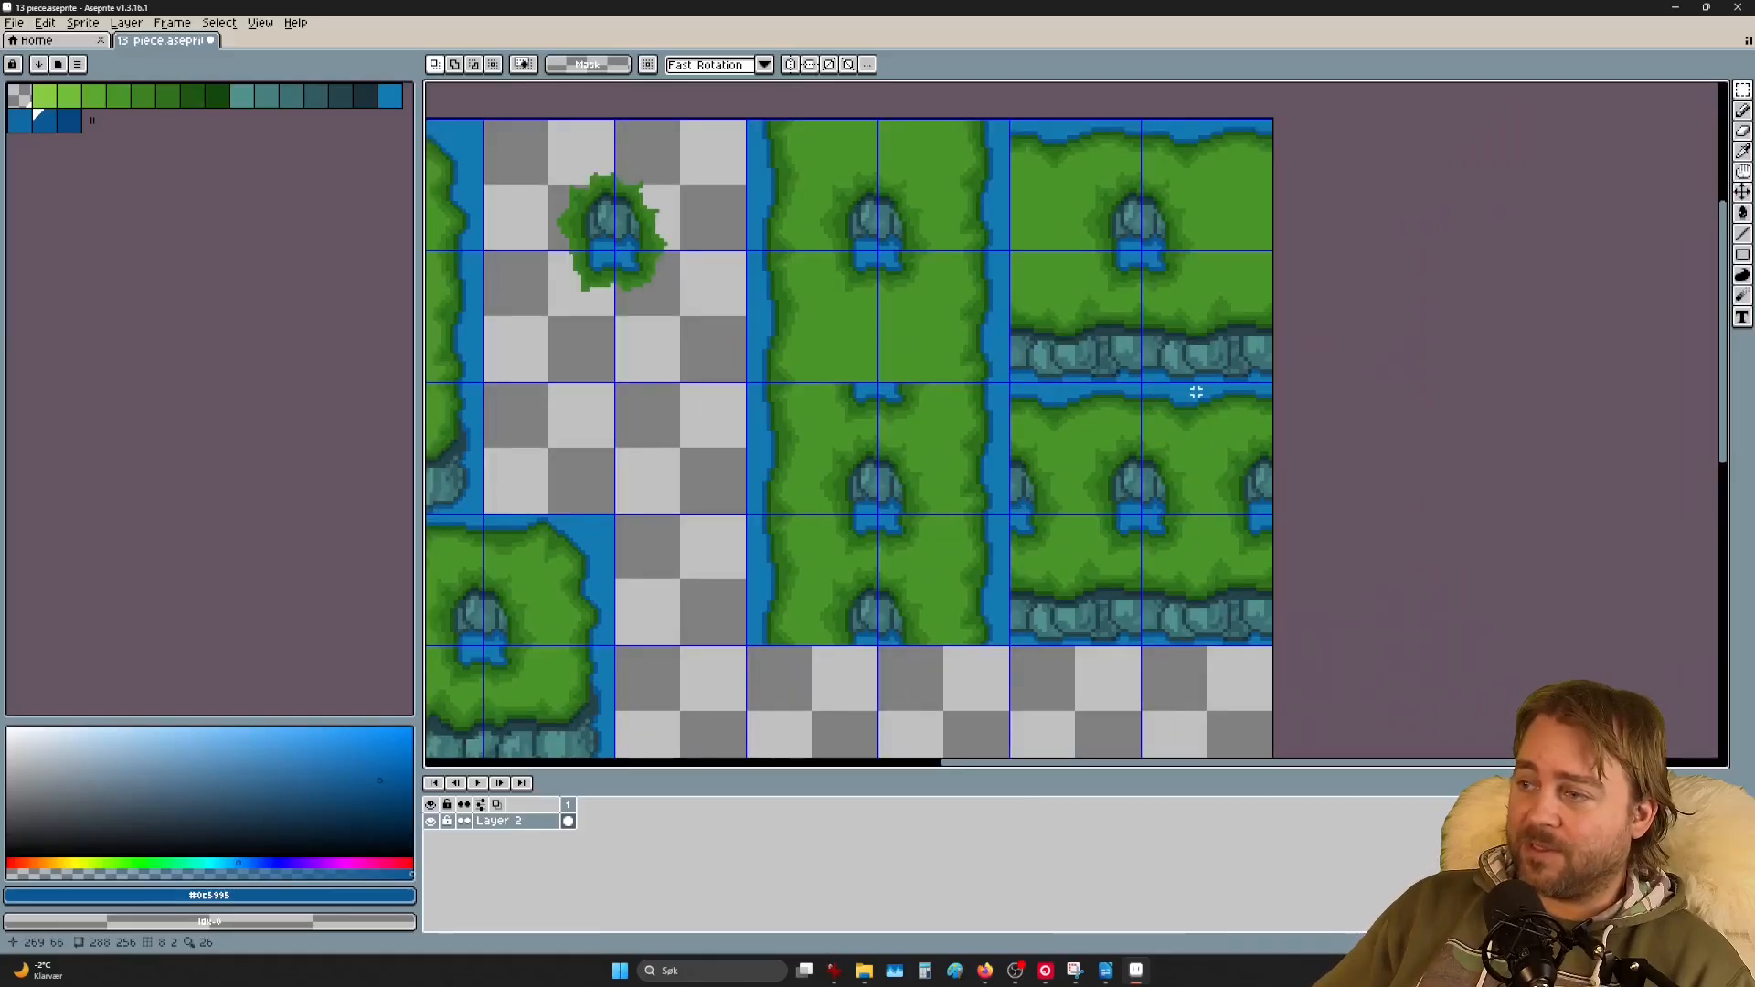
{"action": "scroll", "coordinate": [1088, 681], "scroll_direction": "up", "scroll_amount": 2}
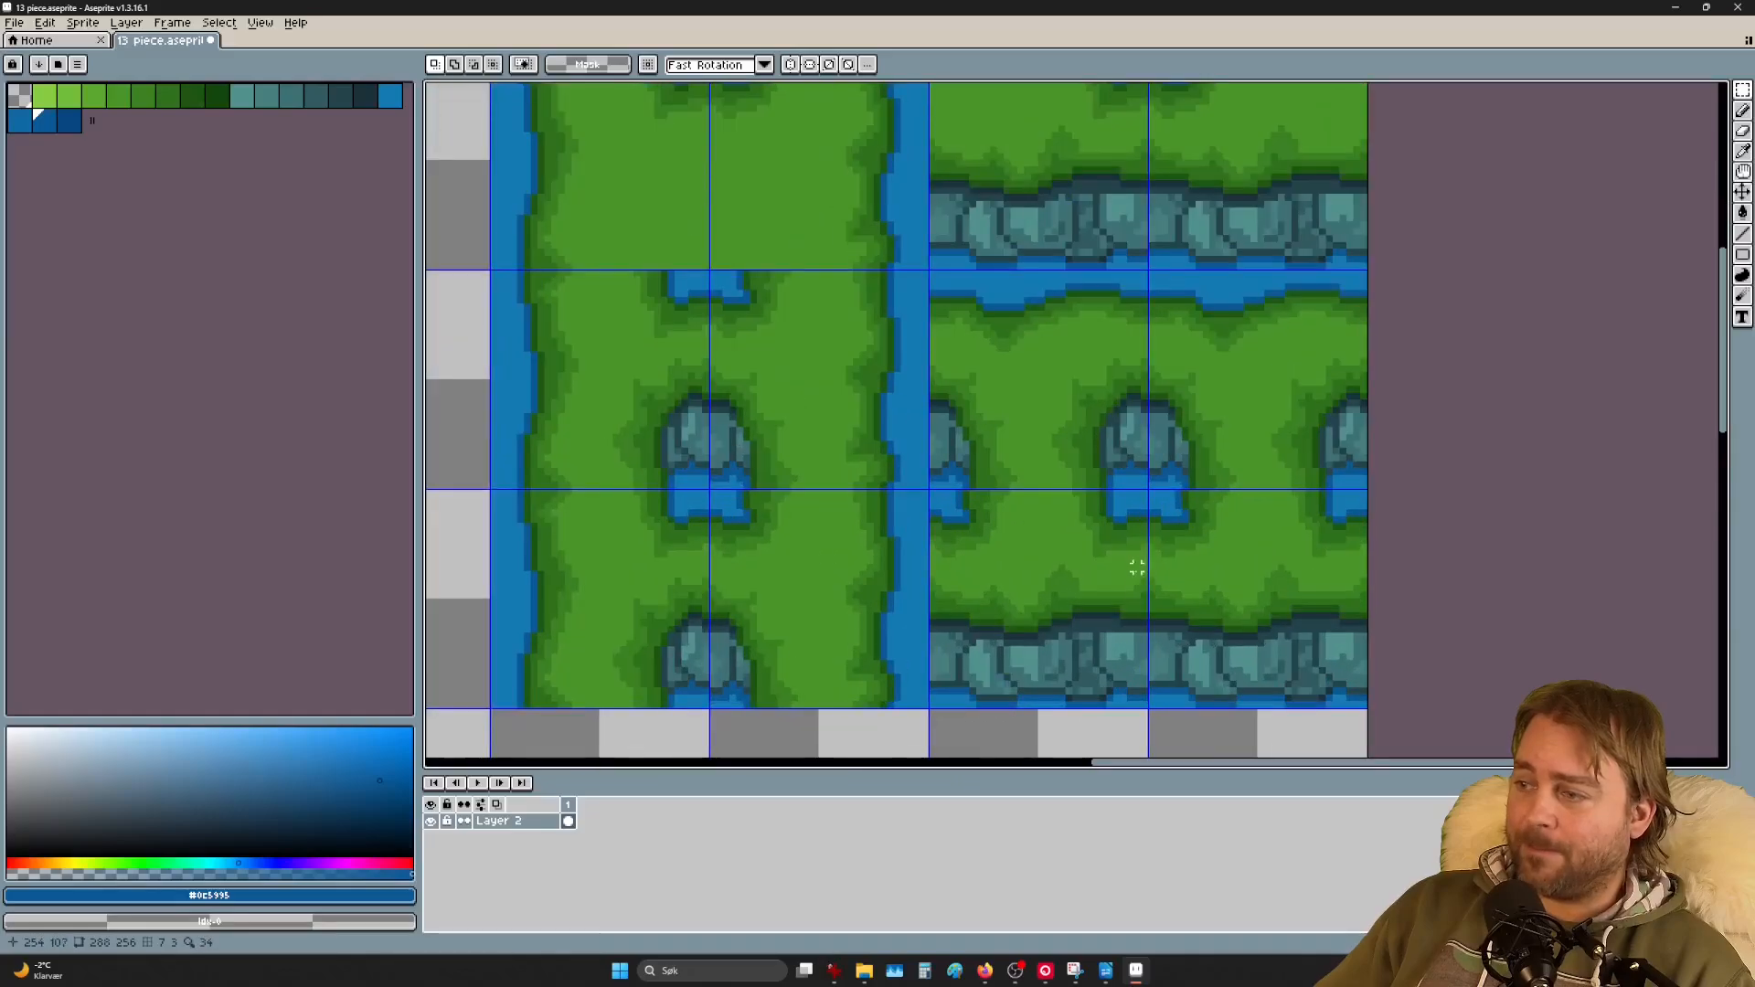
{"action": "left_click_drag", "start_coordinate": [915, 685], "coordinate": [1143, 583]}
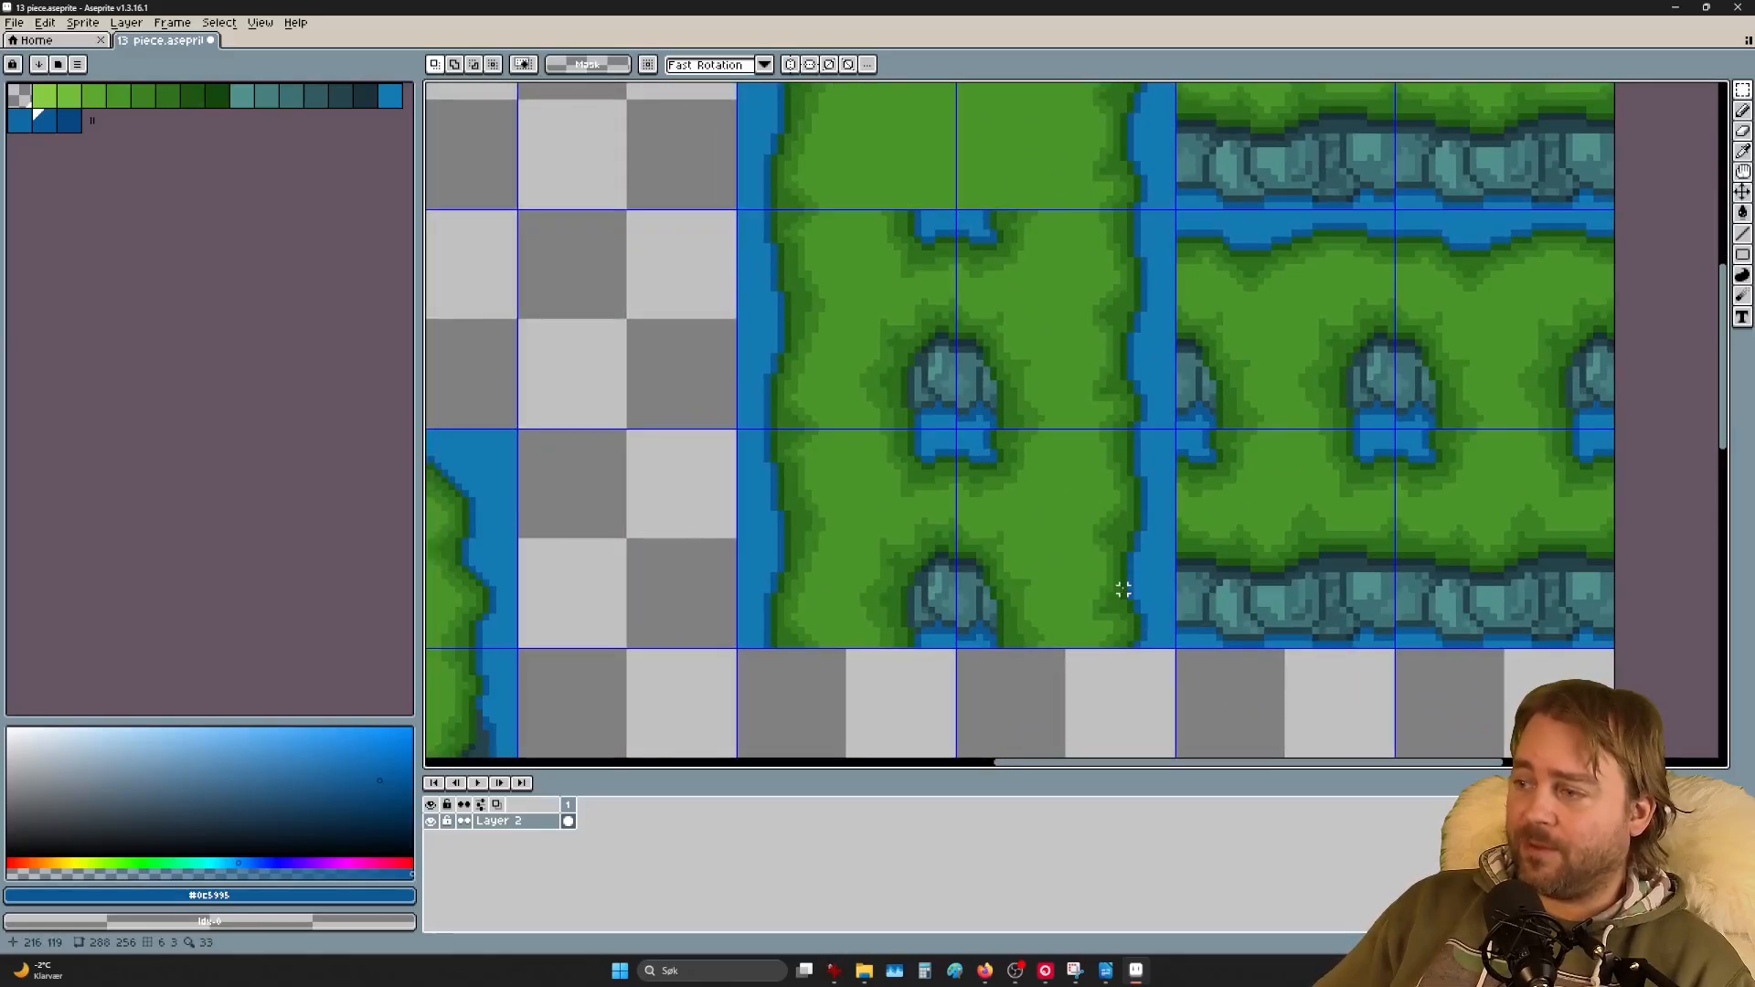
Step: Select the vertical strip's lowest 64 × 32 tile pair, sample its plain grass green and set the Pencil to a 15 px round brush
{"action": "left_click_drag", "start_coordinate": [1101, 592], "coordinate": [745, 457]}
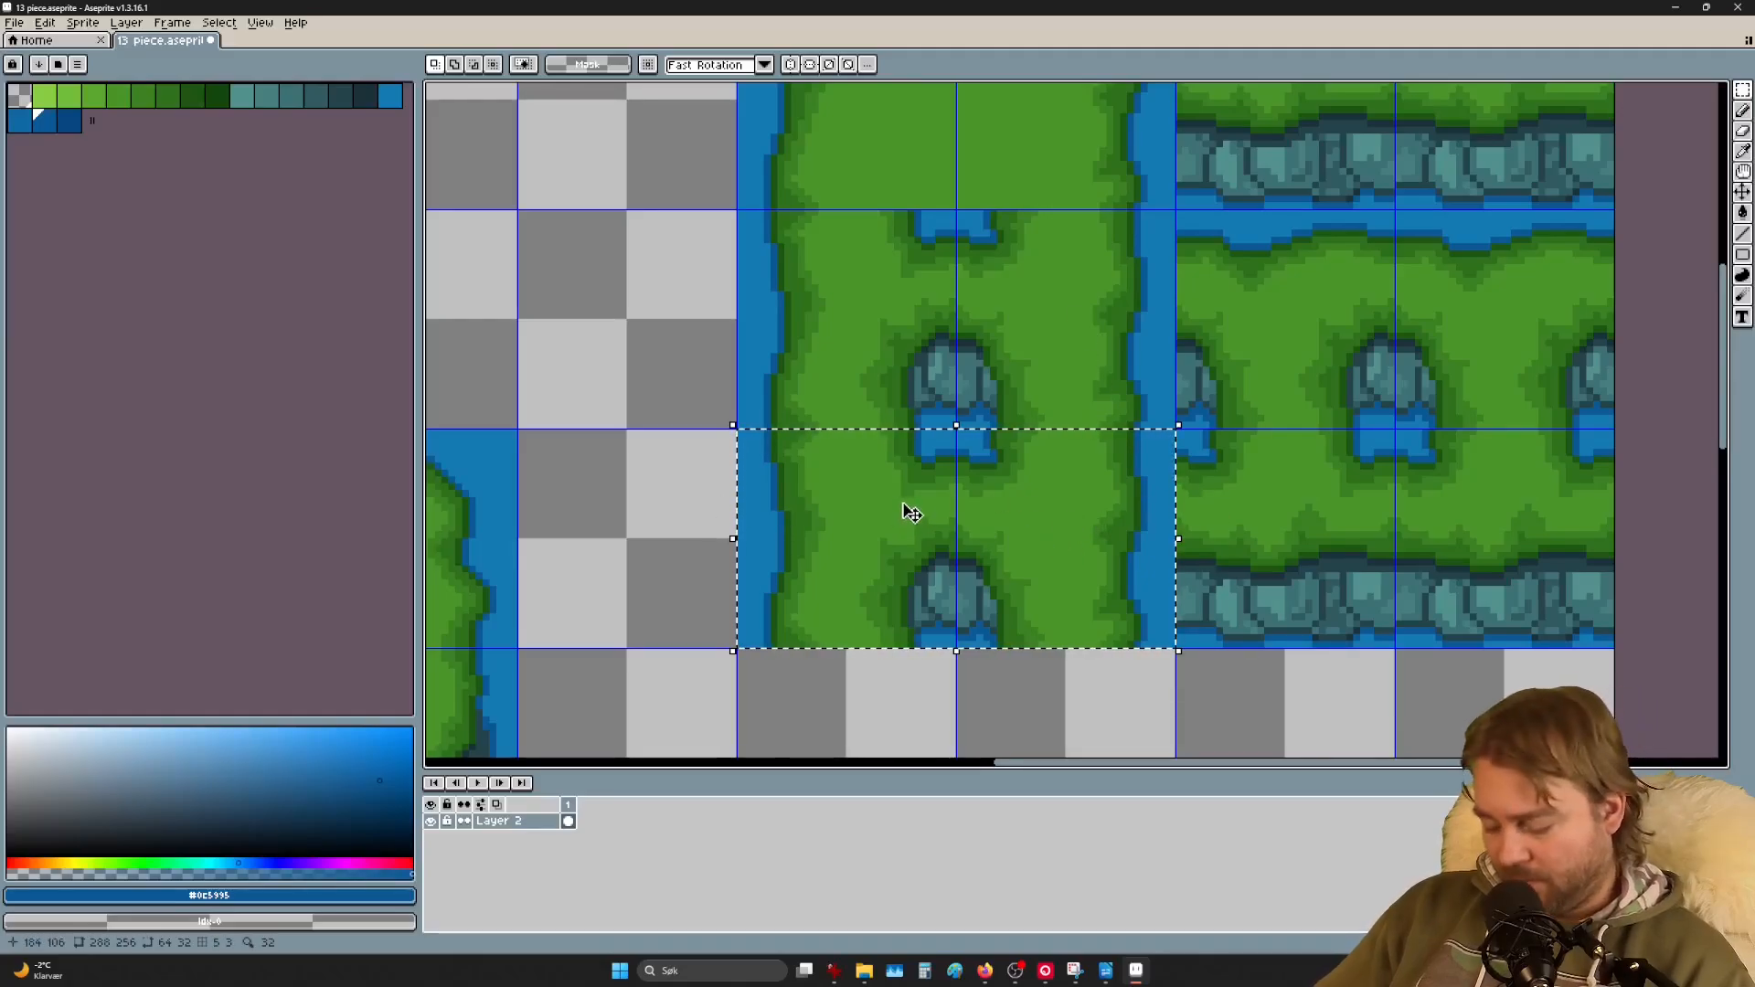
{"action": "key", "text": "i"}
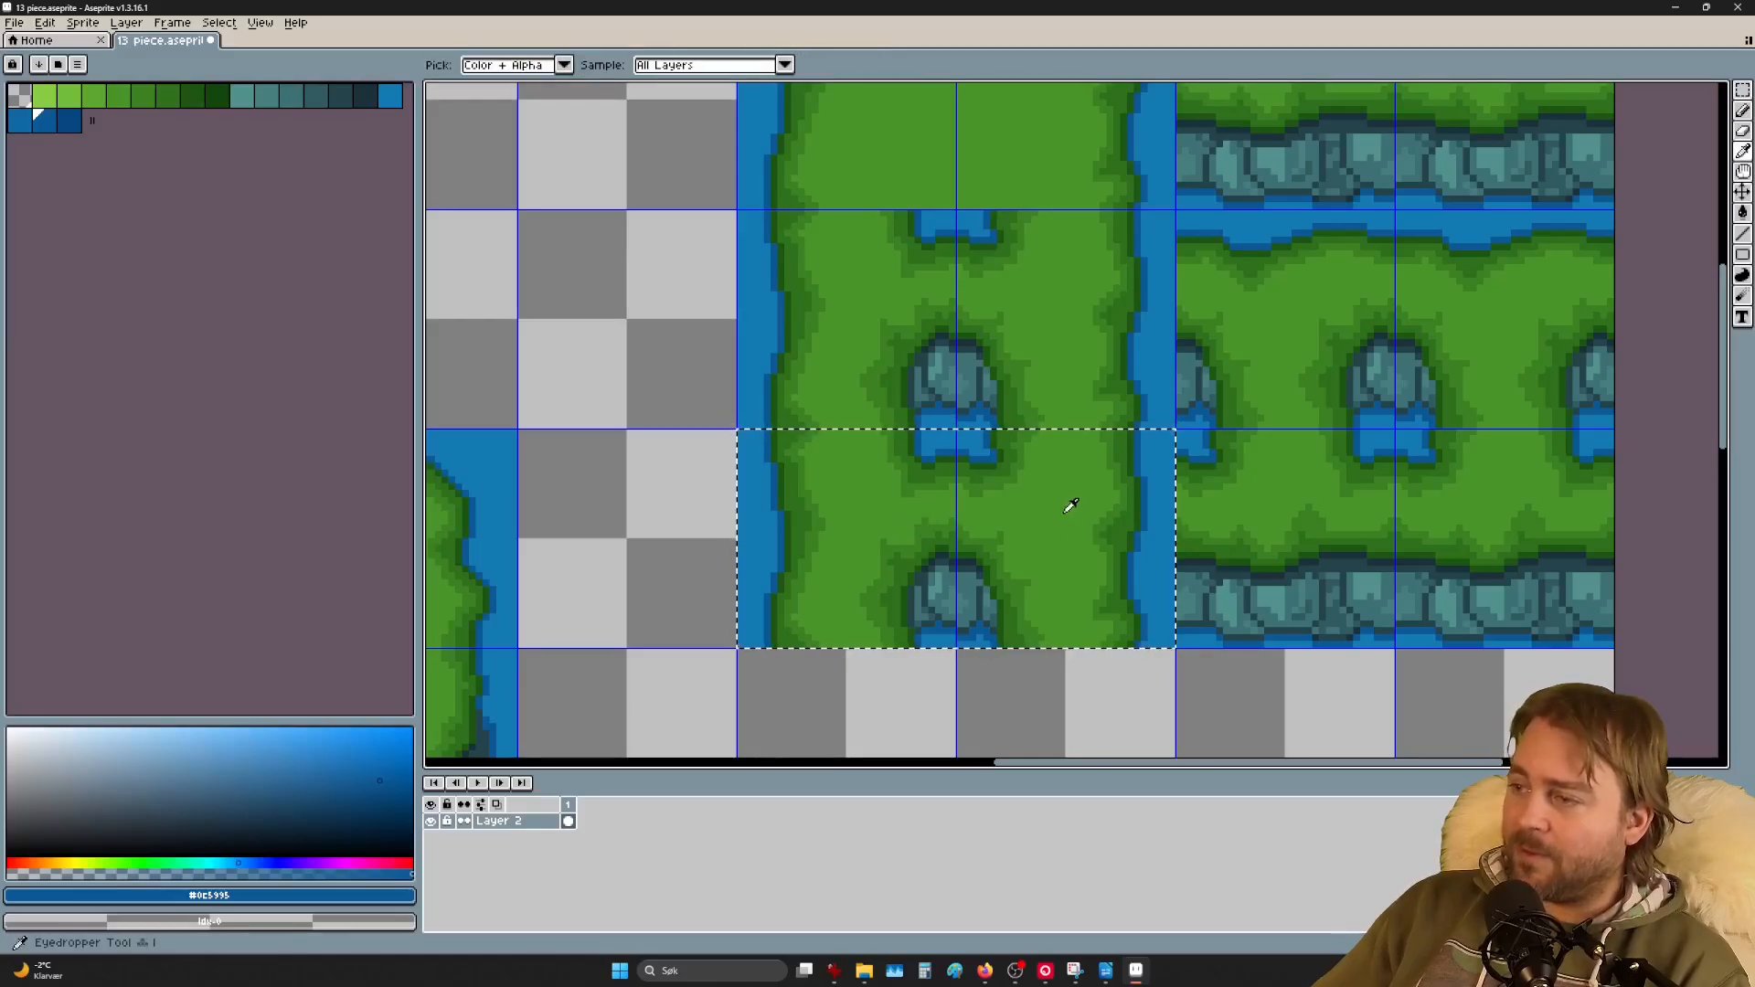
{"action": "left_click", "coordinate": [1062, 494]}
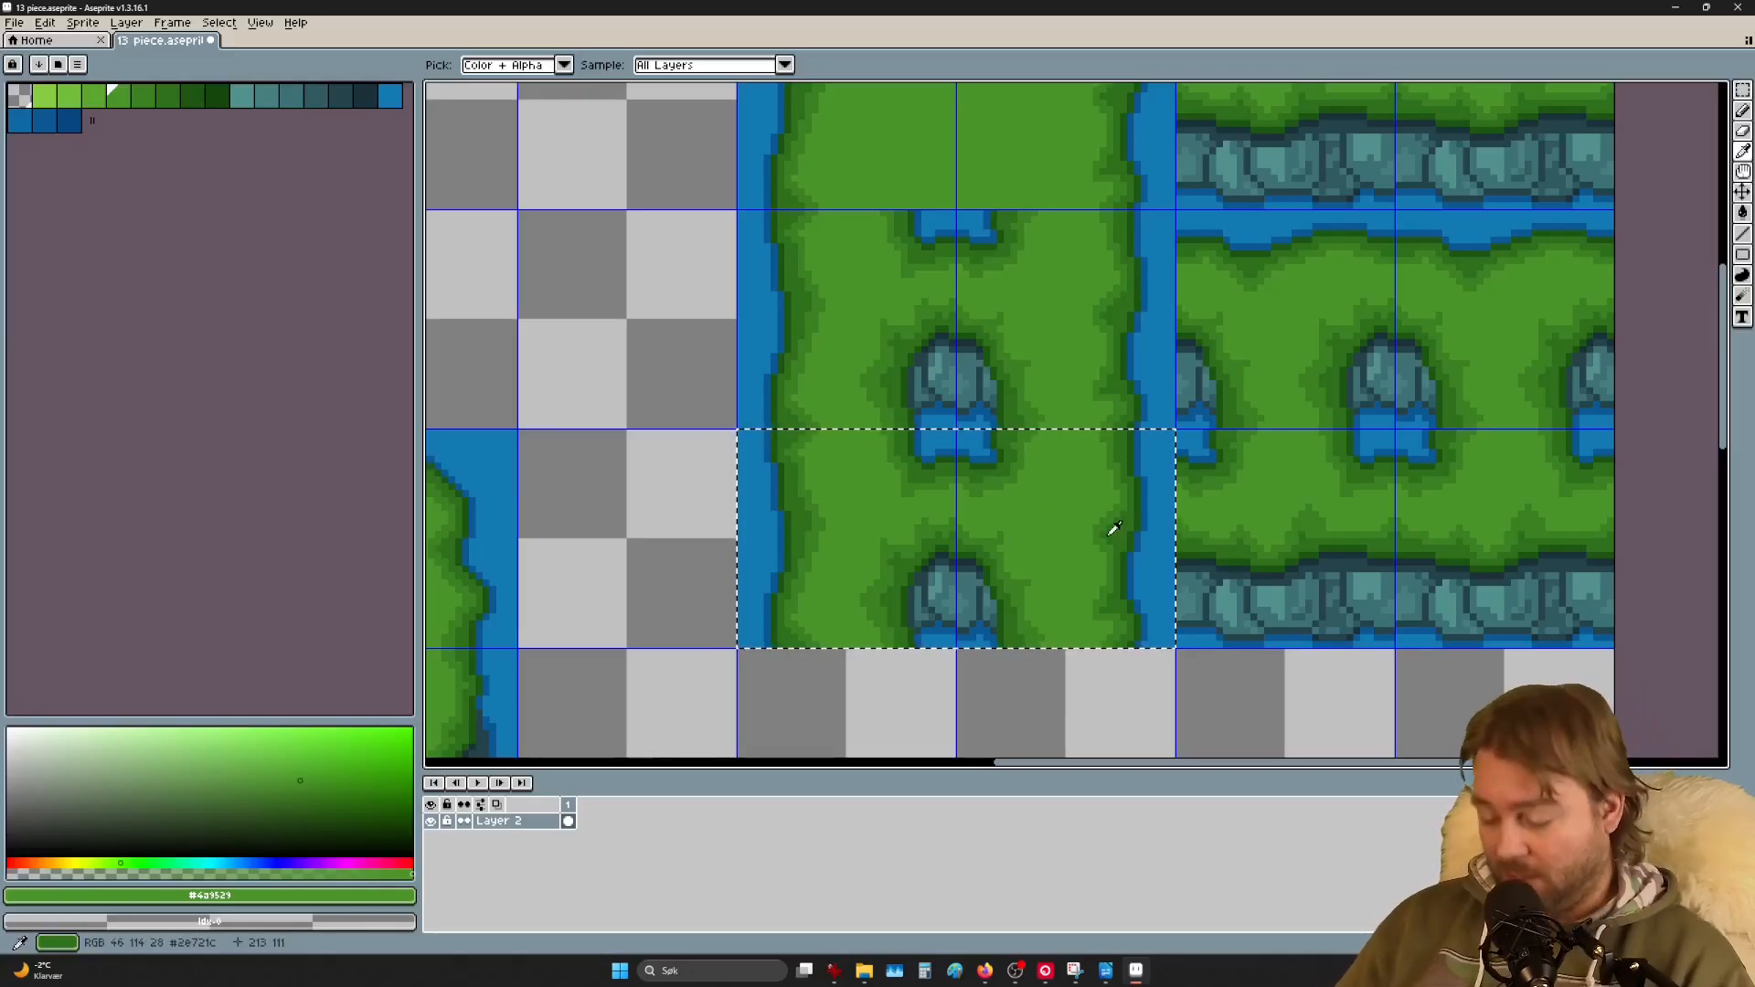
{"action": "key", "text": "b"}
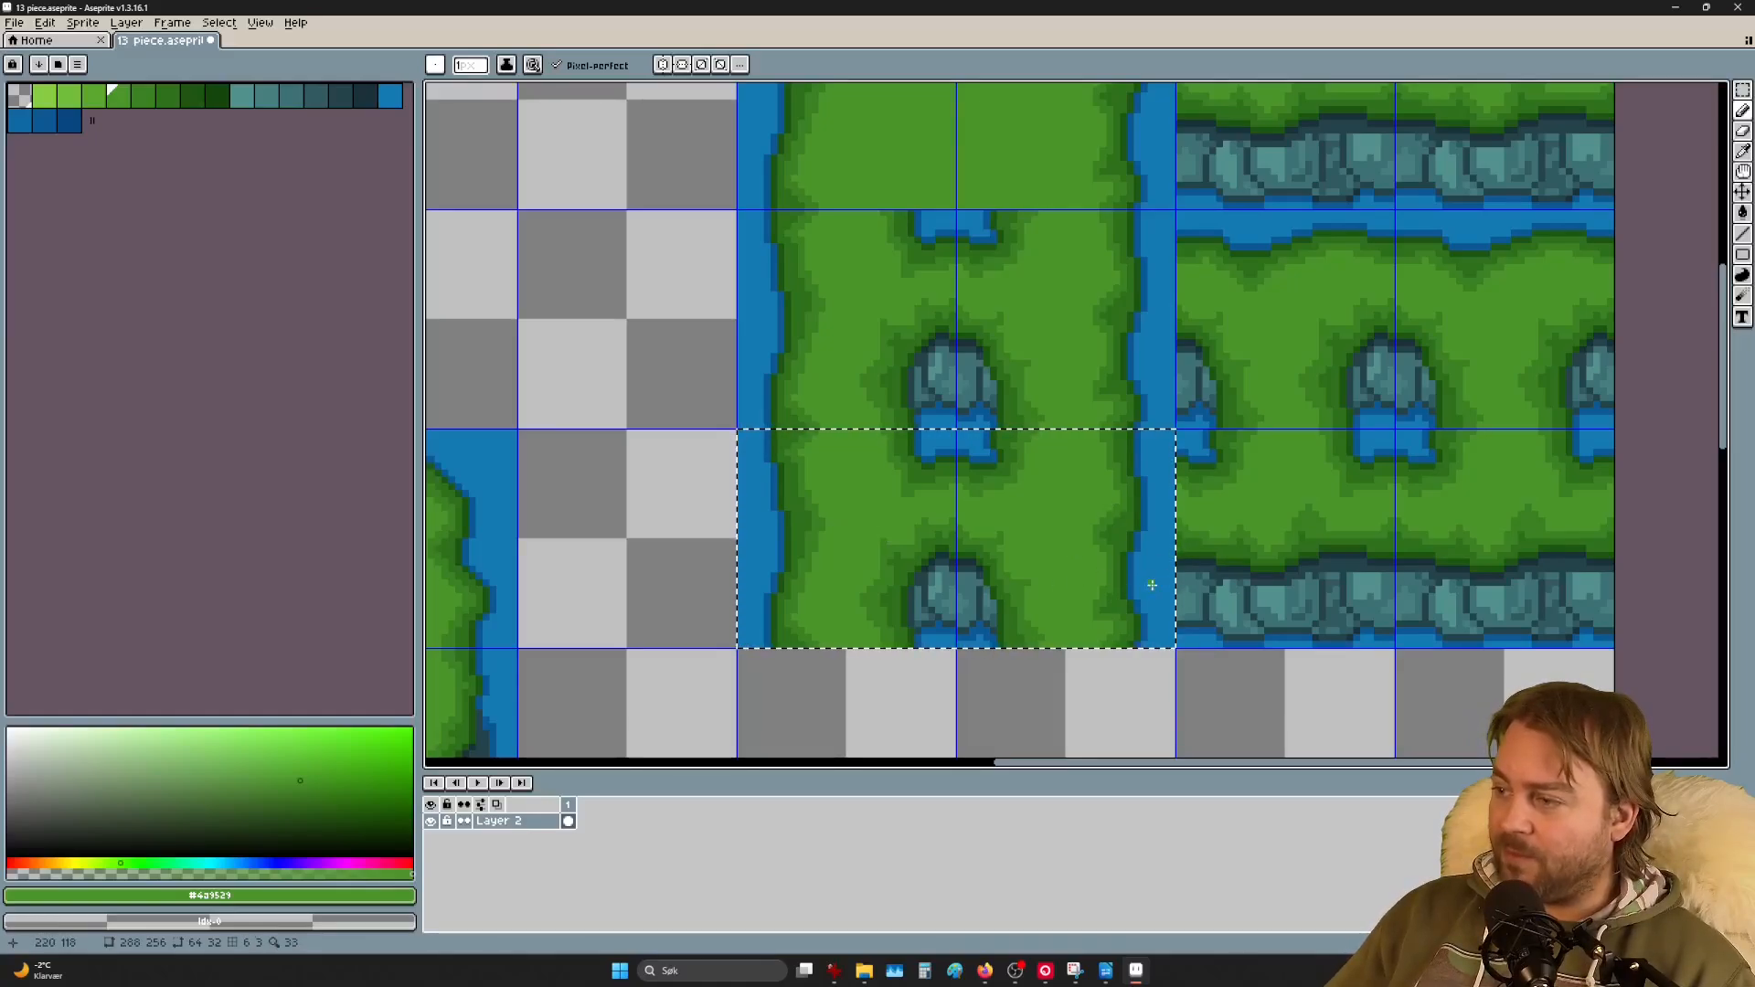
{"action": "scroll", "coordinate": [1141, 587], "scroll_direction": "up", "scroll_amount": 14}
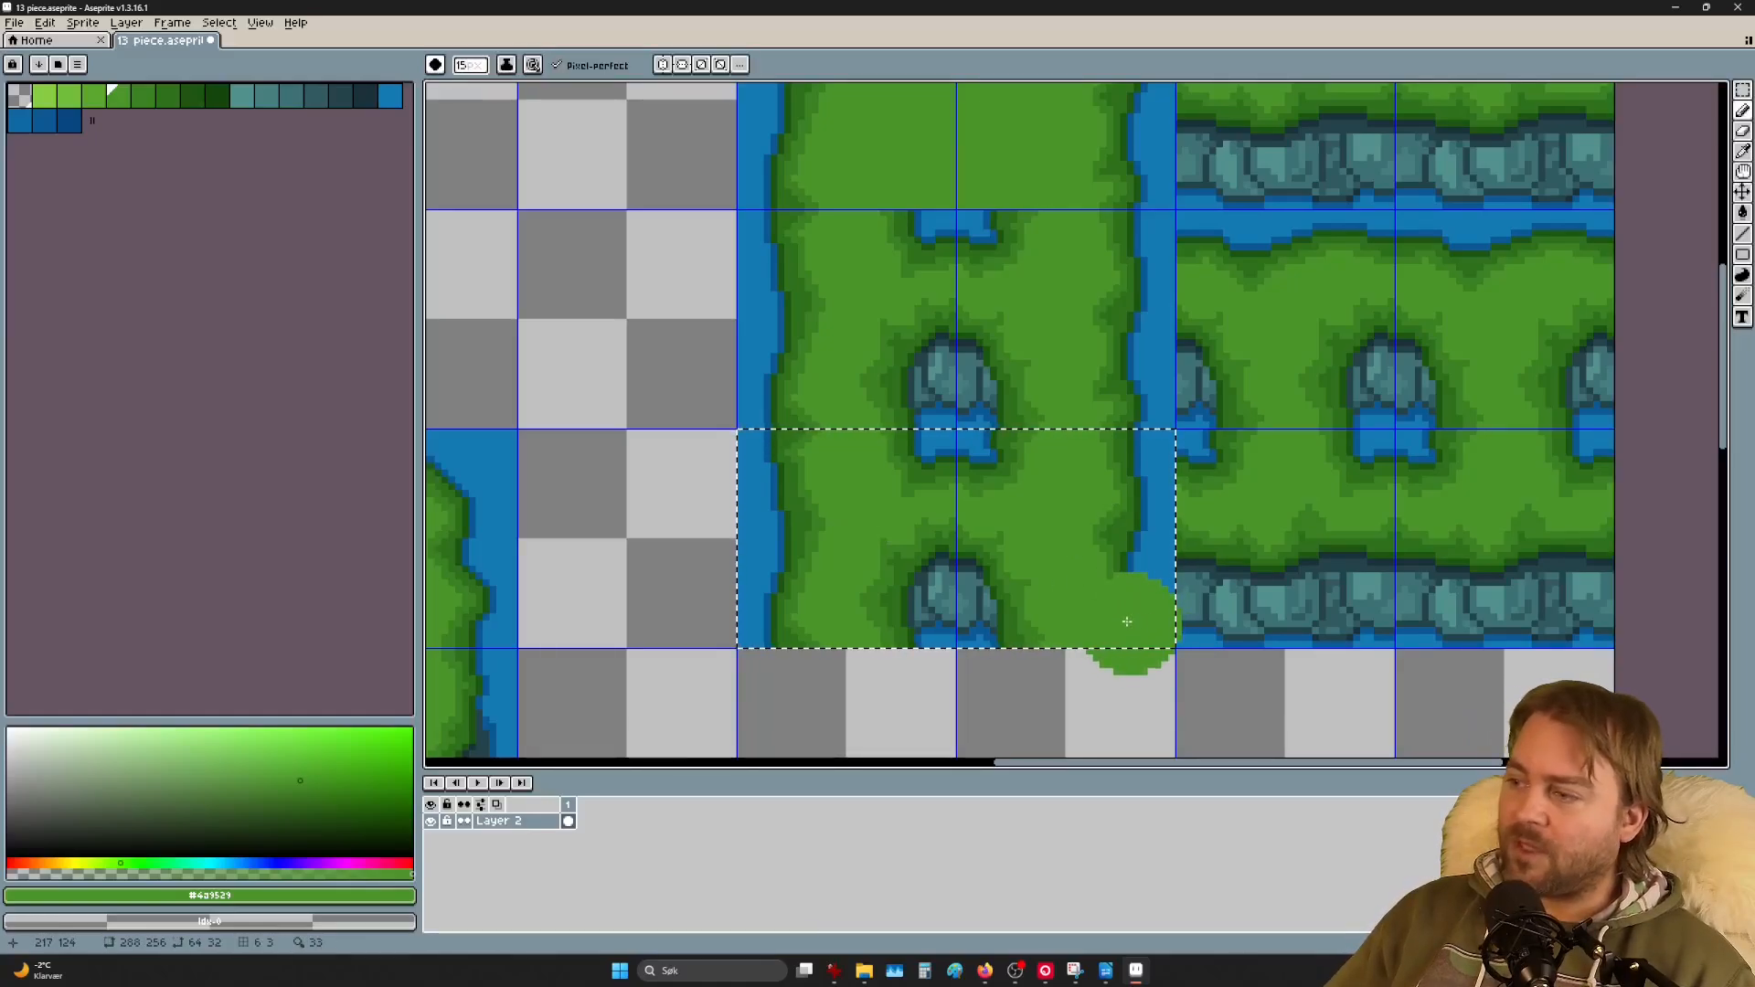
{"action": "scroll", "coordinate": [1133, 622], "scroll_direction": "down", "scroll_amount": 3}
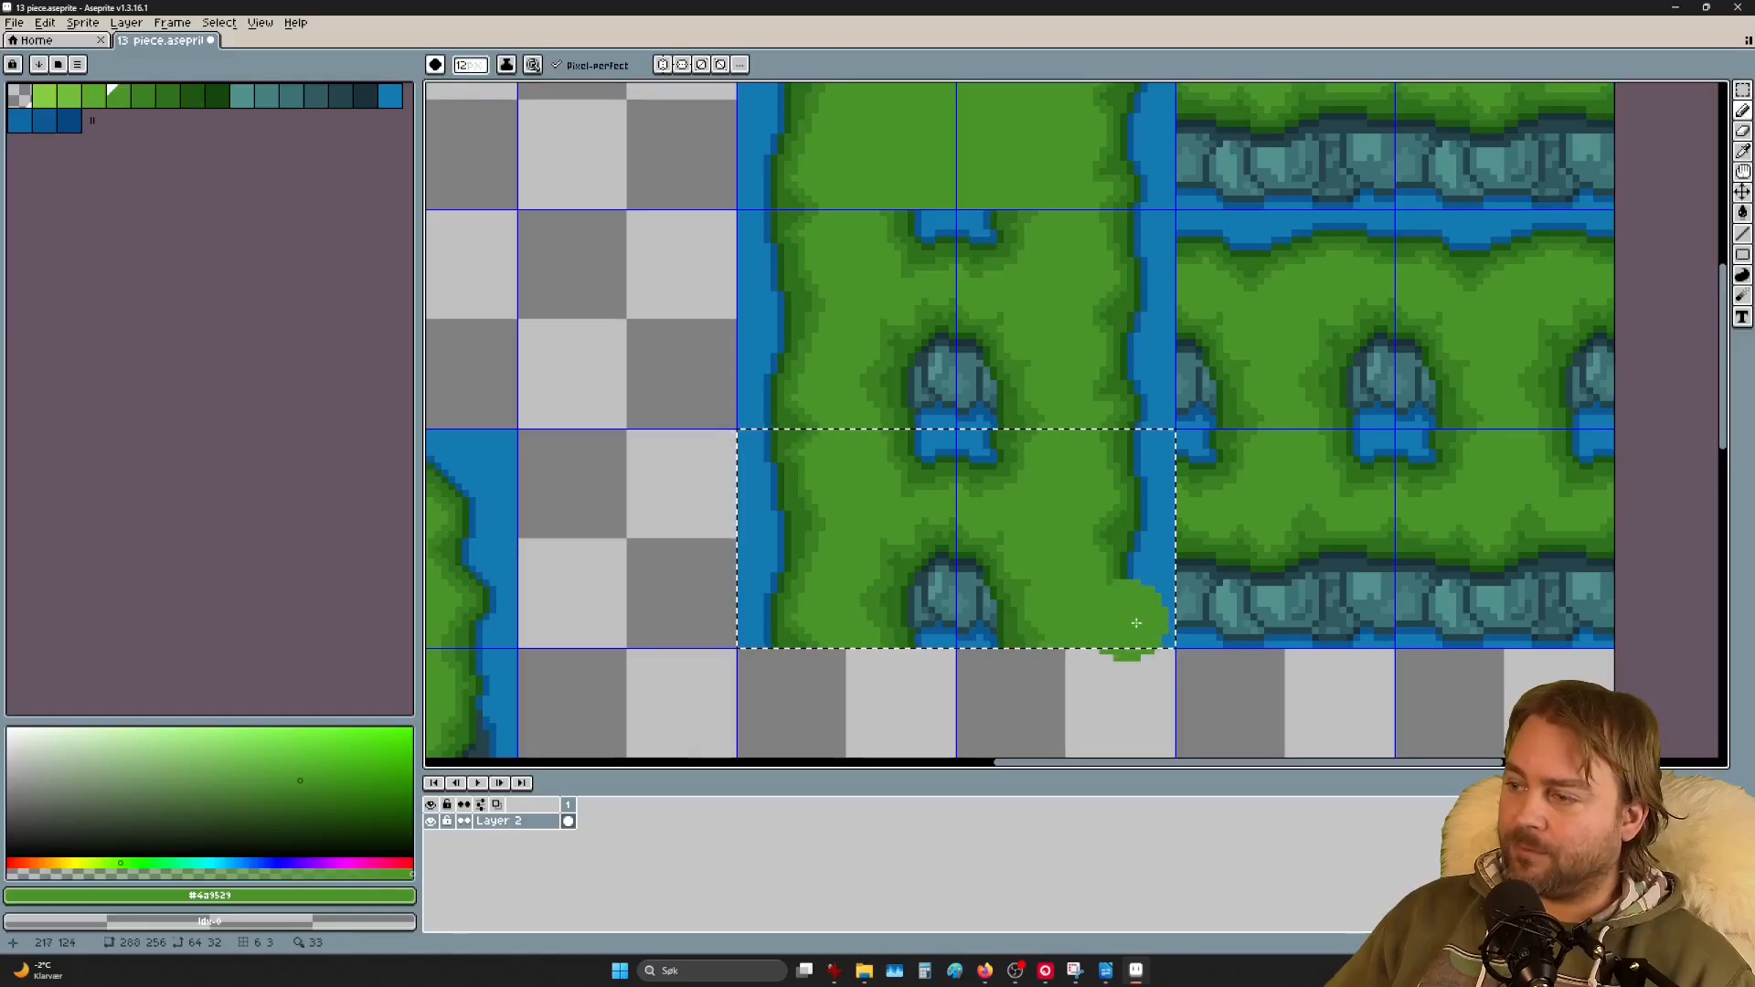
{"action": "scroll", "coordinate": [1139, 622], "scroll_direction": "up", "scroll_amount": 3}
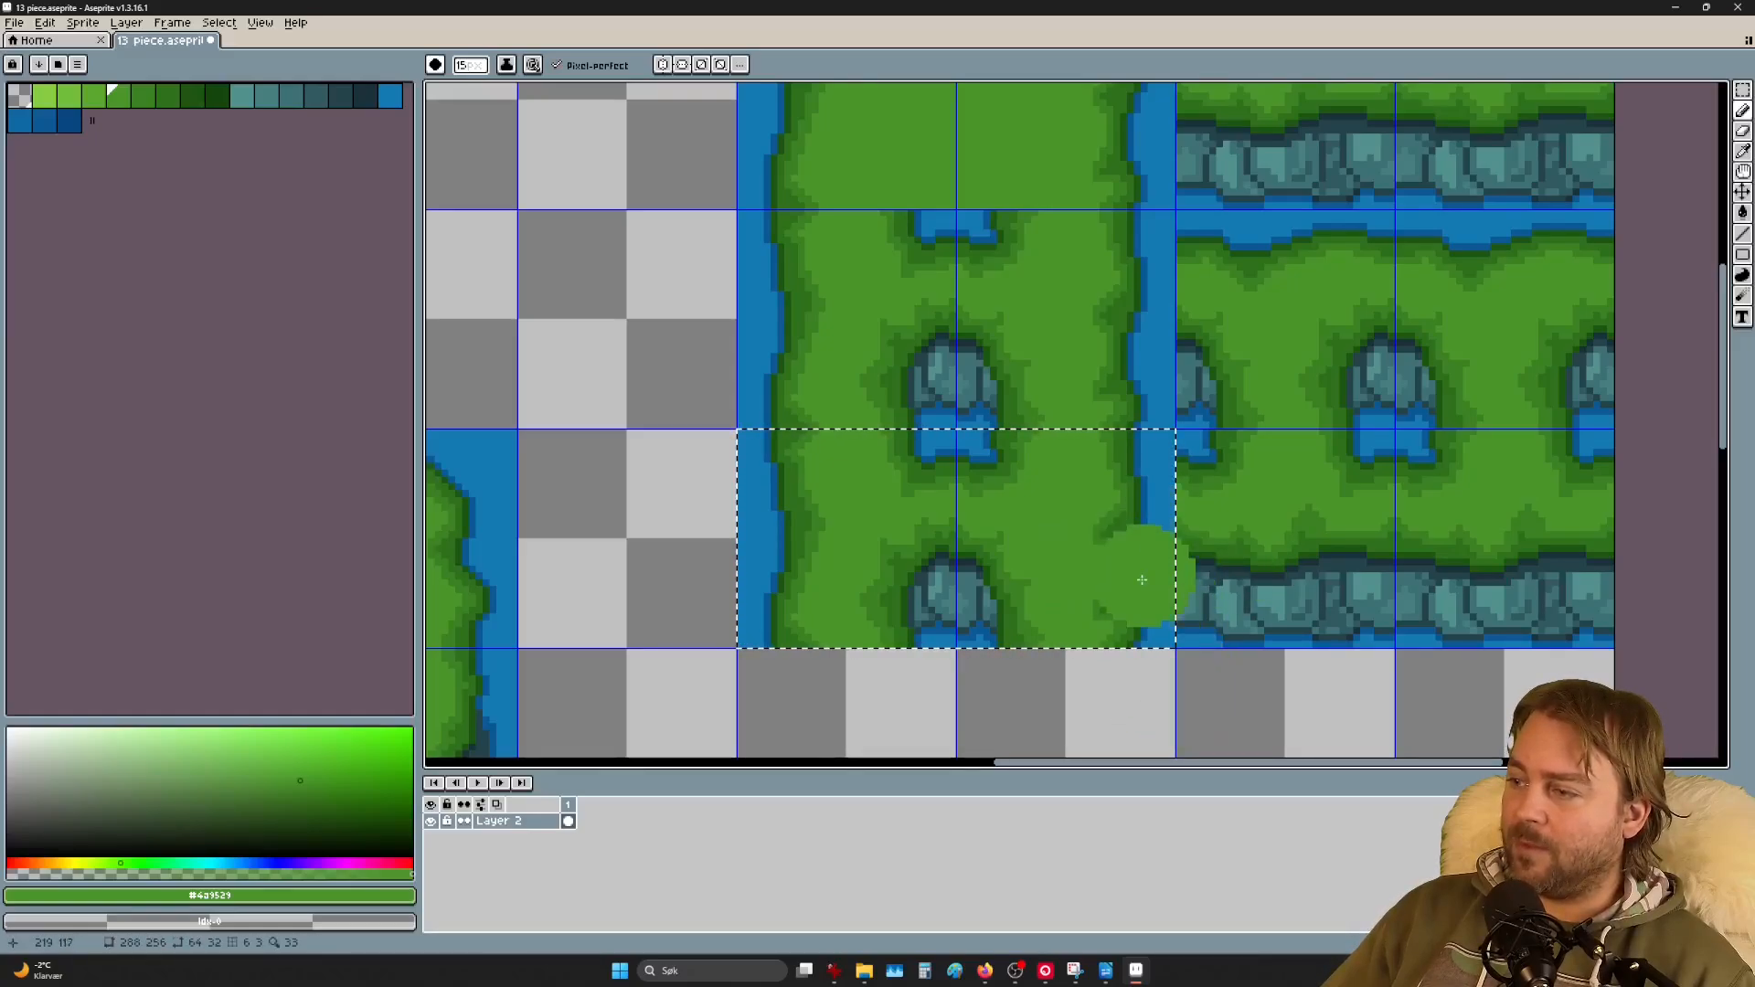
{"action": "scroll", "coordinate": [1143, 576], "scroll_direction": "down", "scroll_amount": 1}
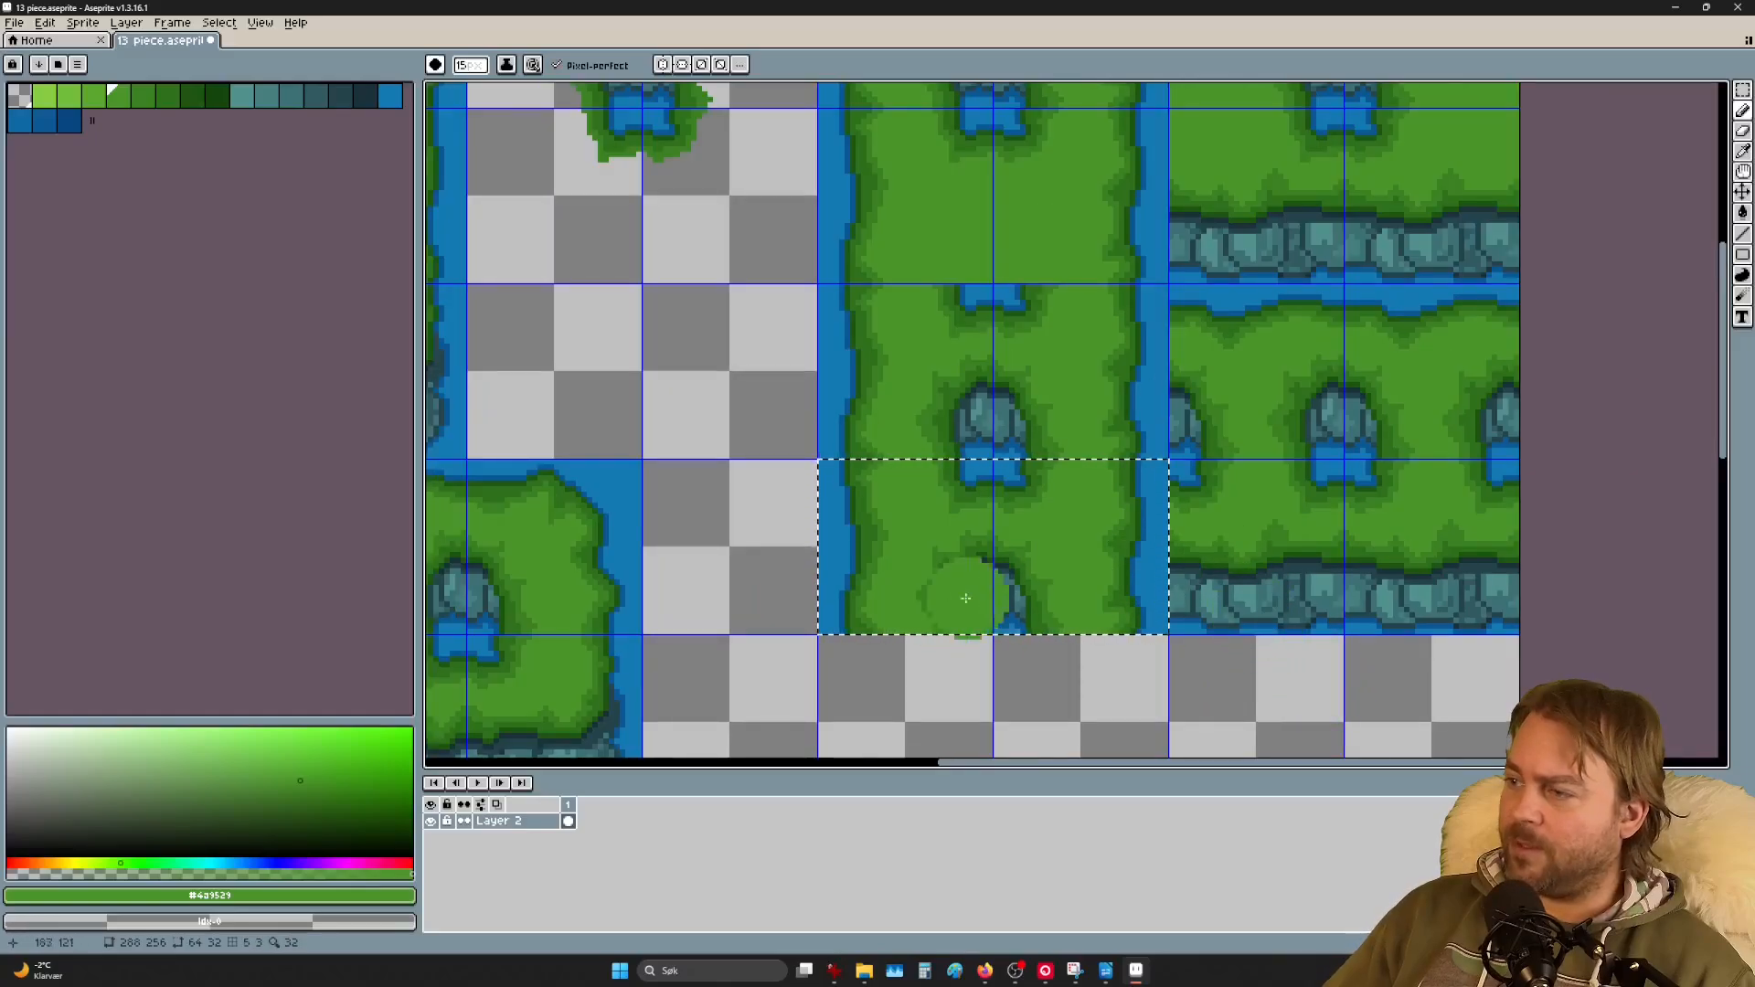
{"action": "scroll", "coordinate": [960, 594], "scroll_direction": "up", "scroll_amount": 3}
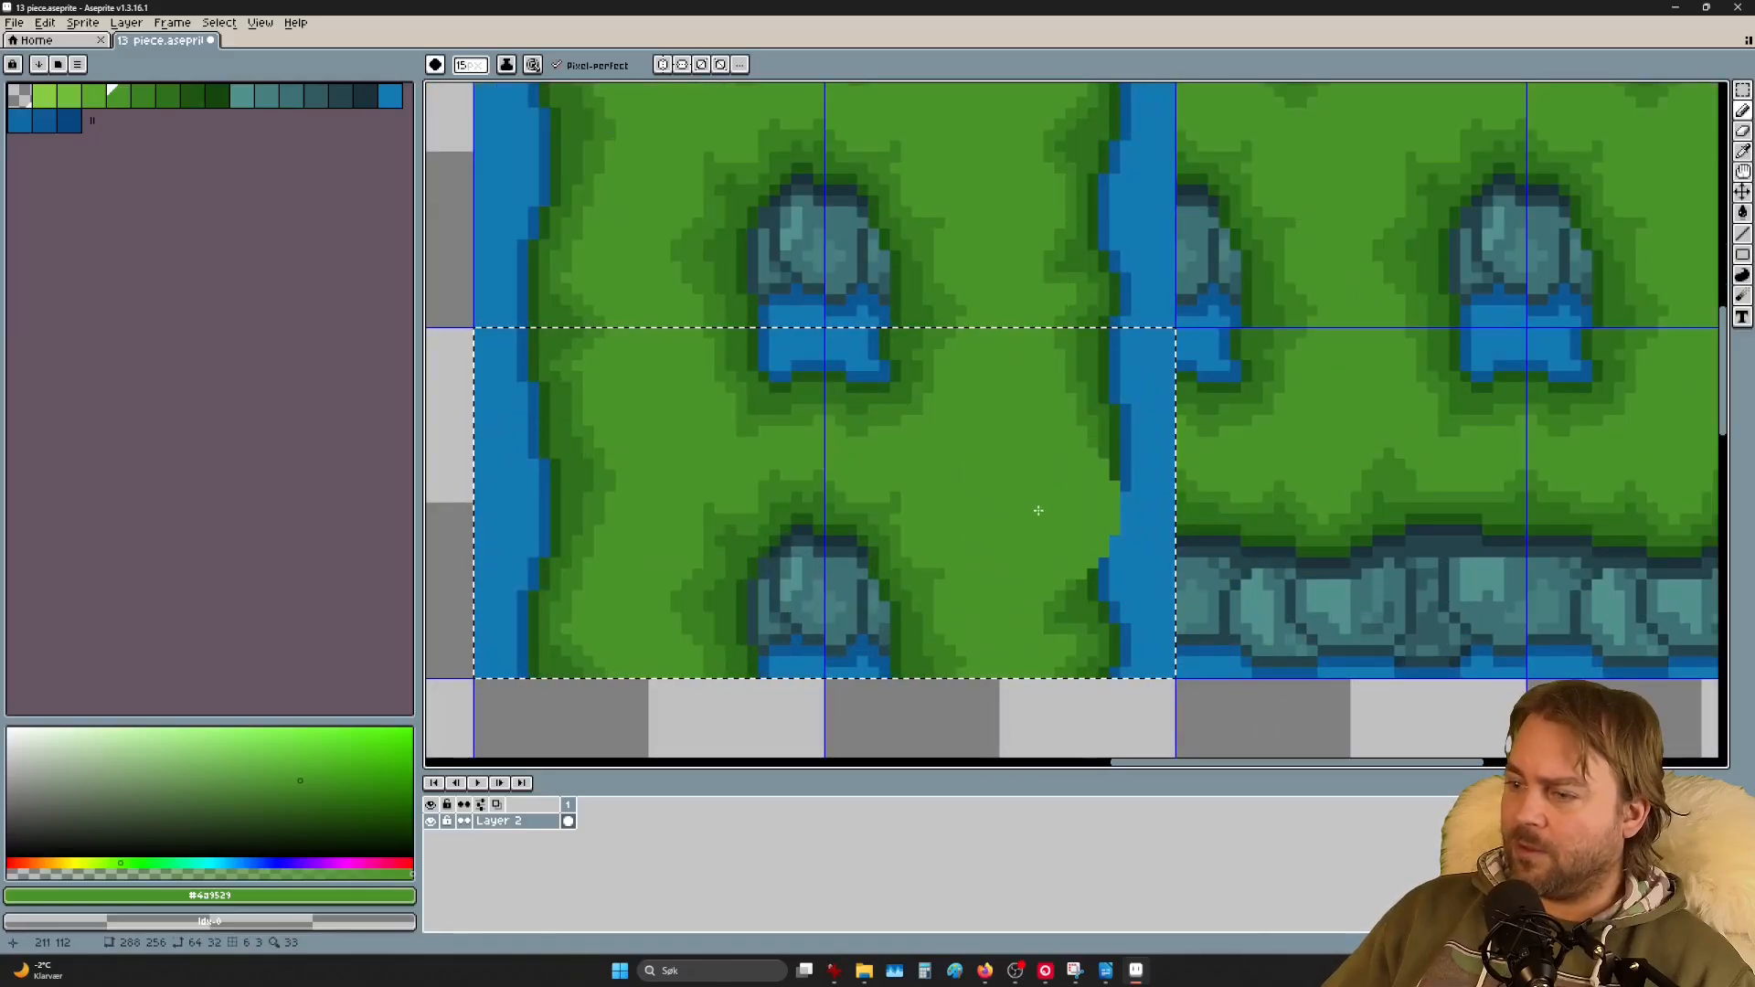
{"action": "left_click_drag", "start_coordinate": [1039, 509], "coordinate": [1086, 521]}
{"action": "key", "text": "ctrl+z"}
{"action": "key", "text": "ctrl+z"}
{"action": "key", "text": "ctrl+z"}
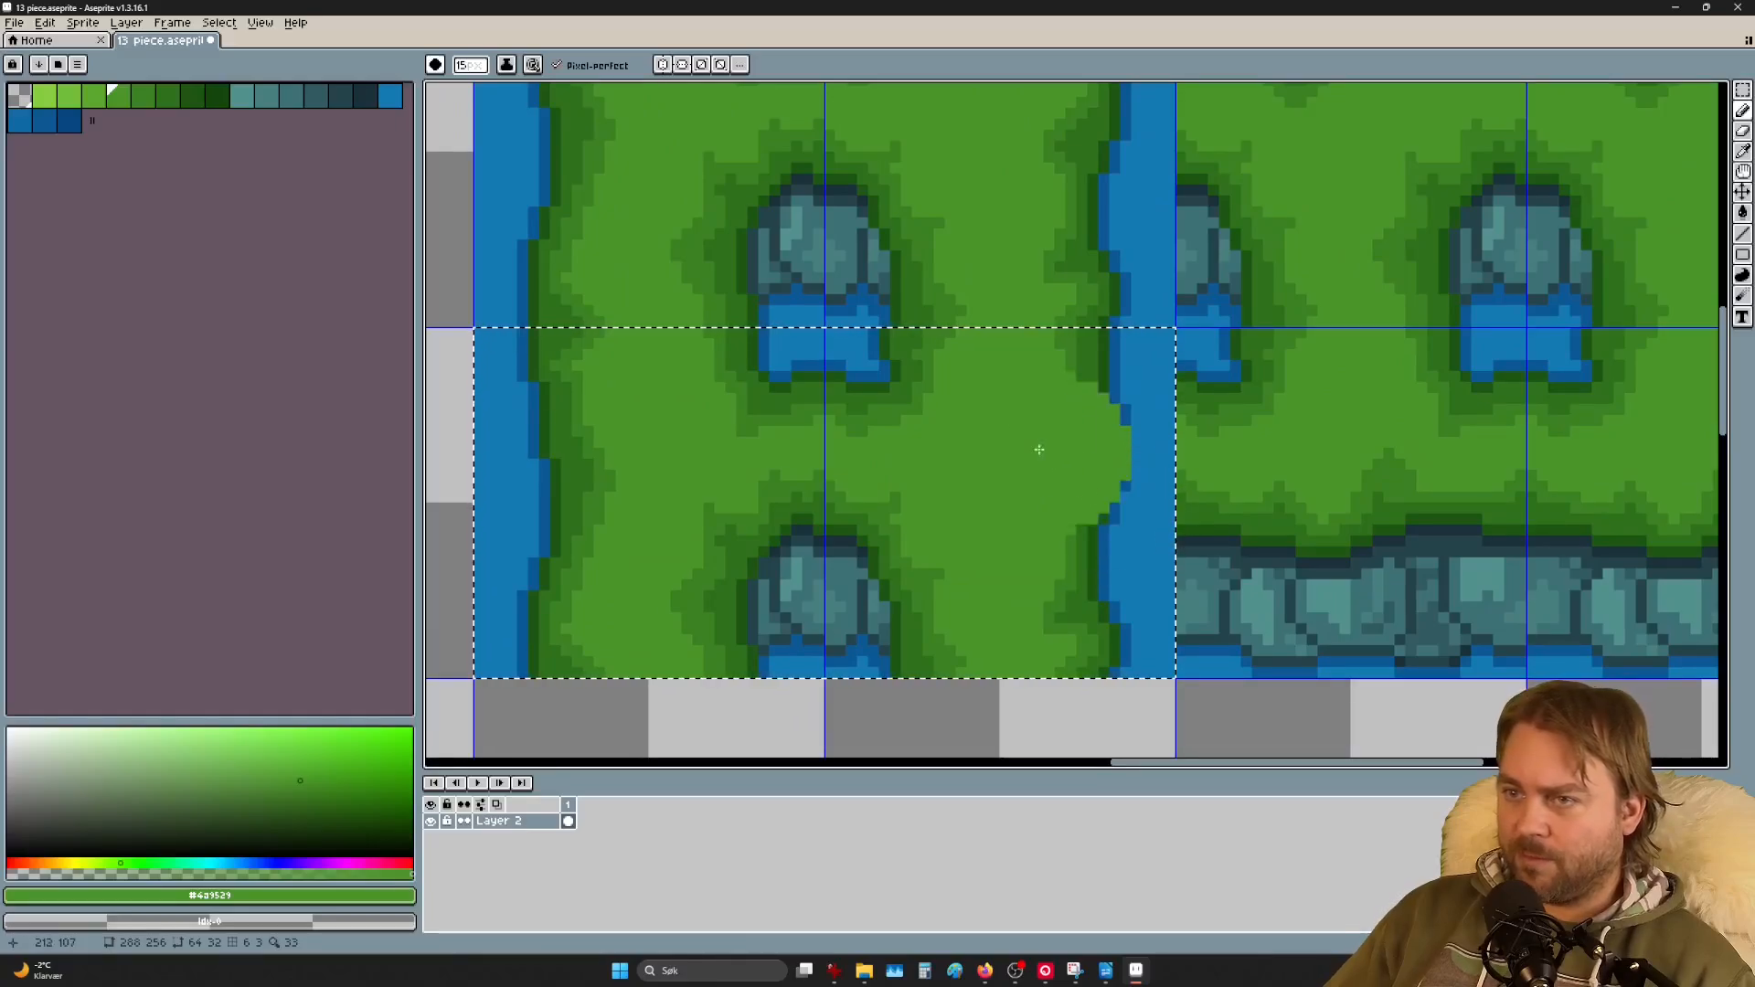
{"action": "scroll", "coordinate": [1062, 408], "scroll_direction": "down", "scroll_amount": 1}
{"action": "key", "text": "ctrl+d"}
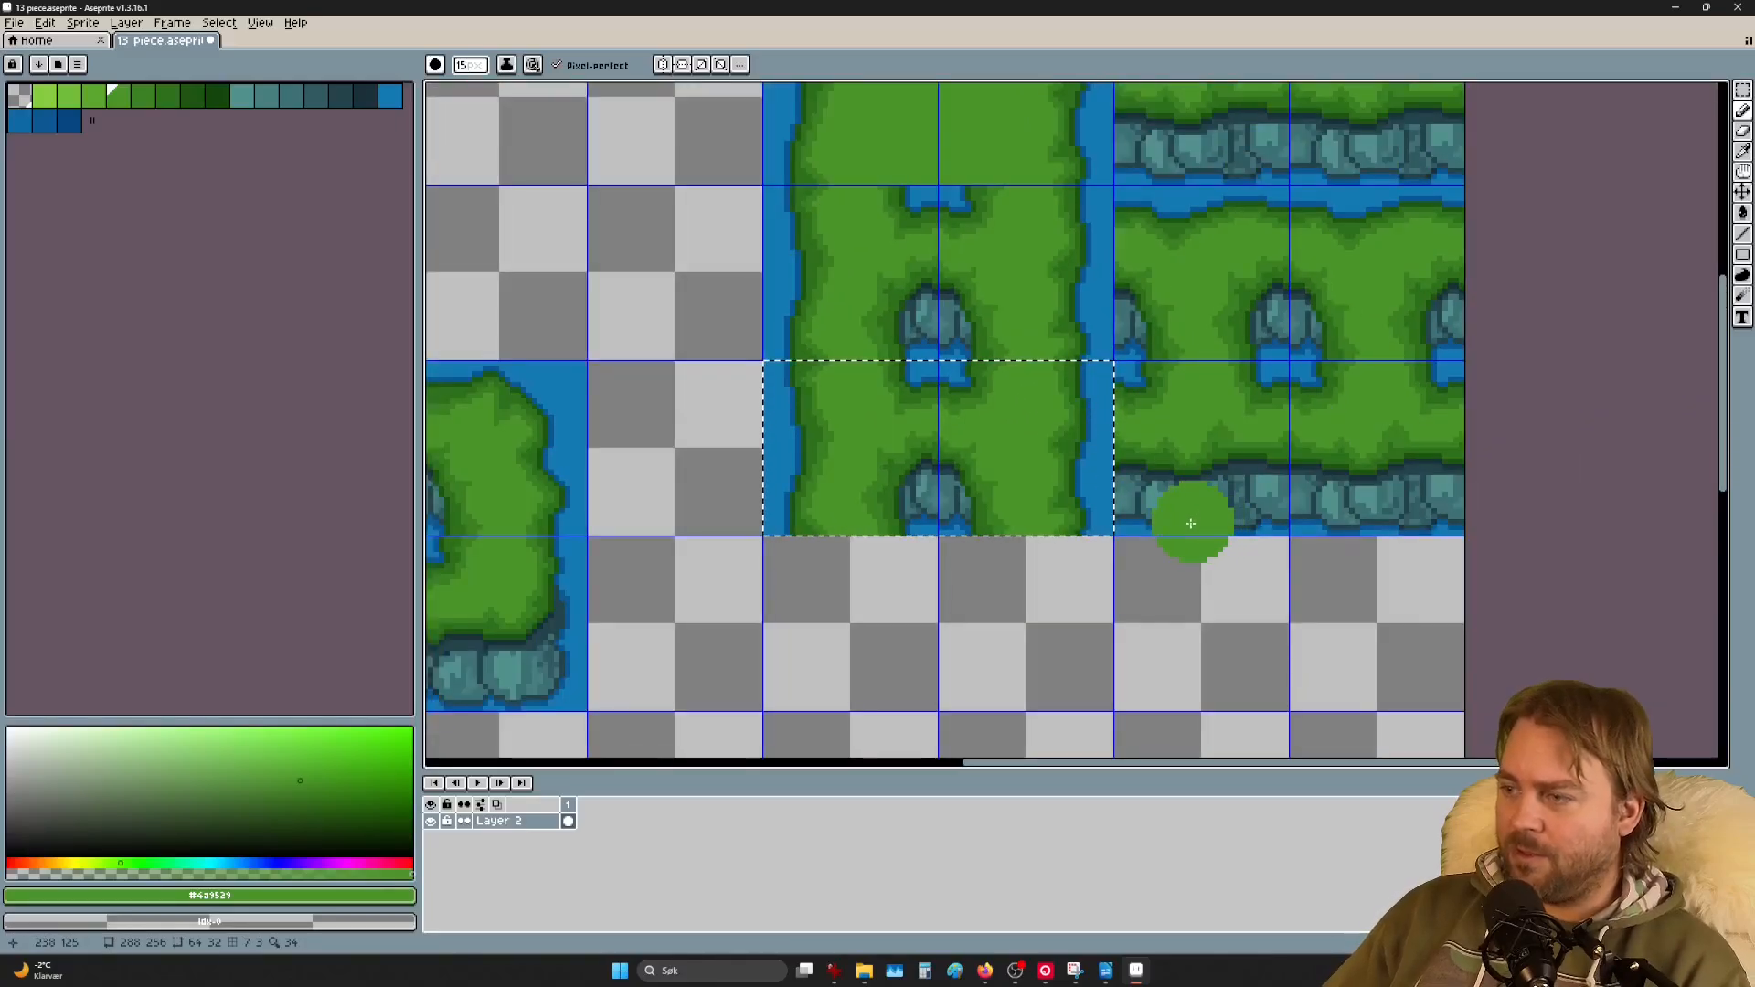
{"action": "scroll", "coordinate": [1077, 460], "scroll_direction": "up", "scroll_amount": 1}
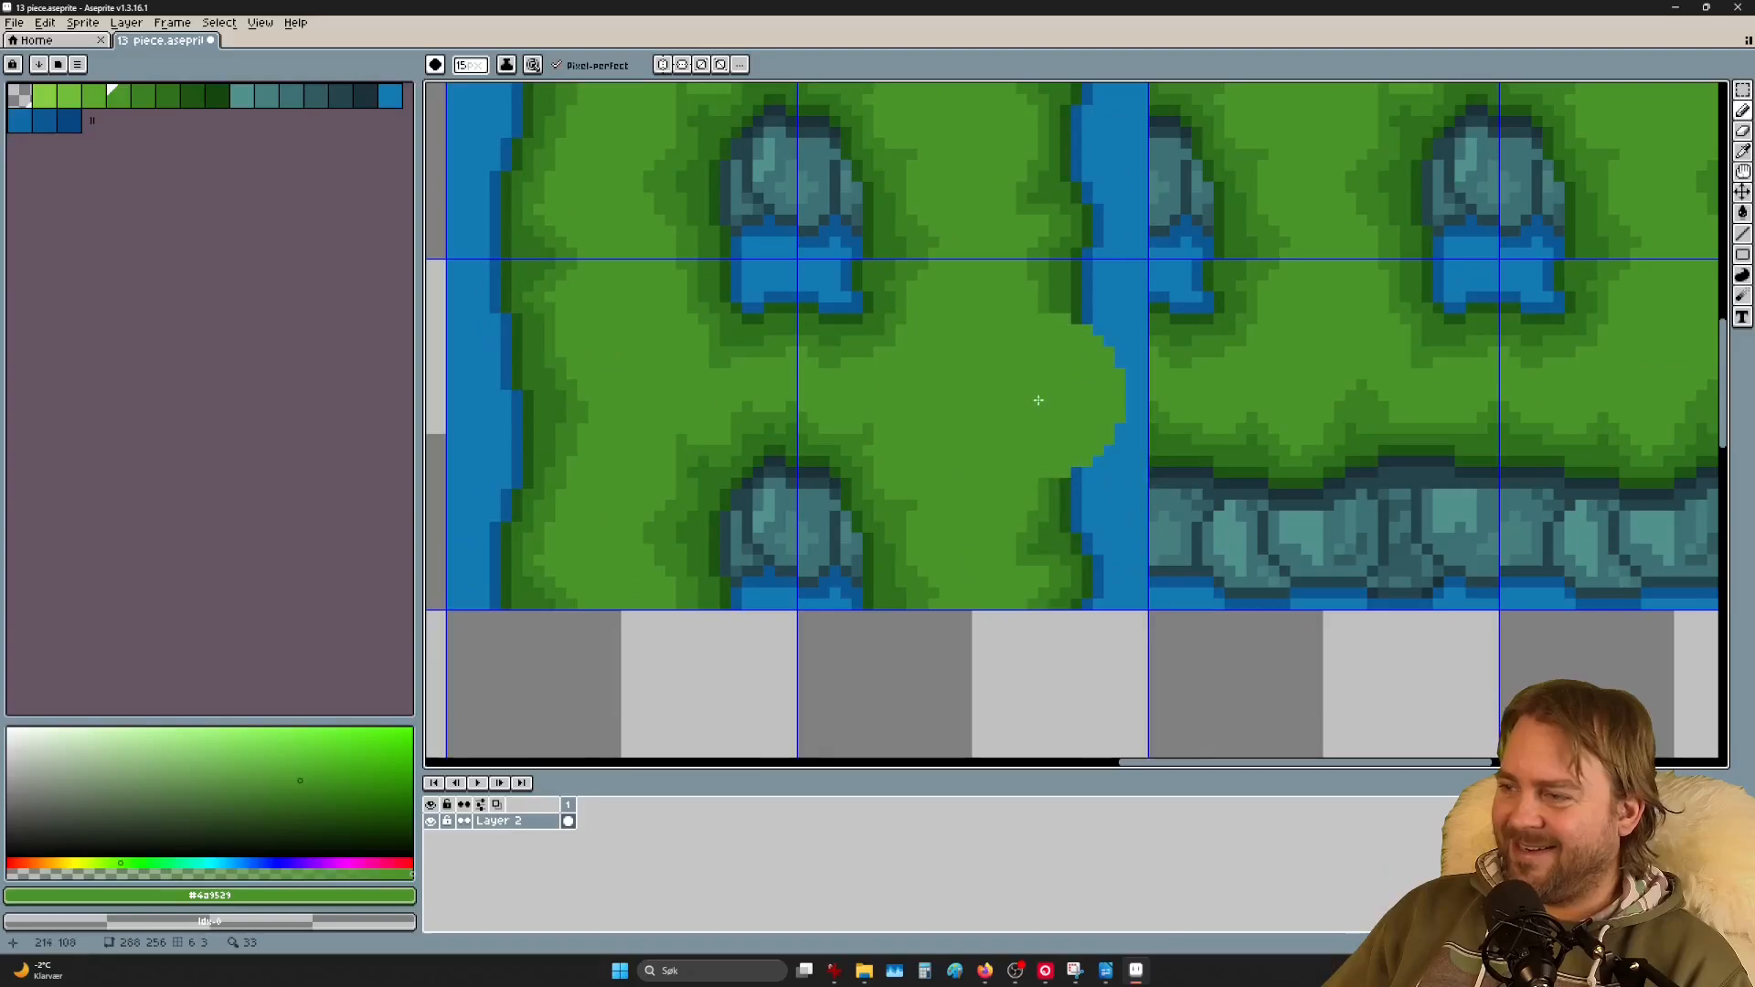
{"action": "left_click", "coordinate": [1231, 341]}
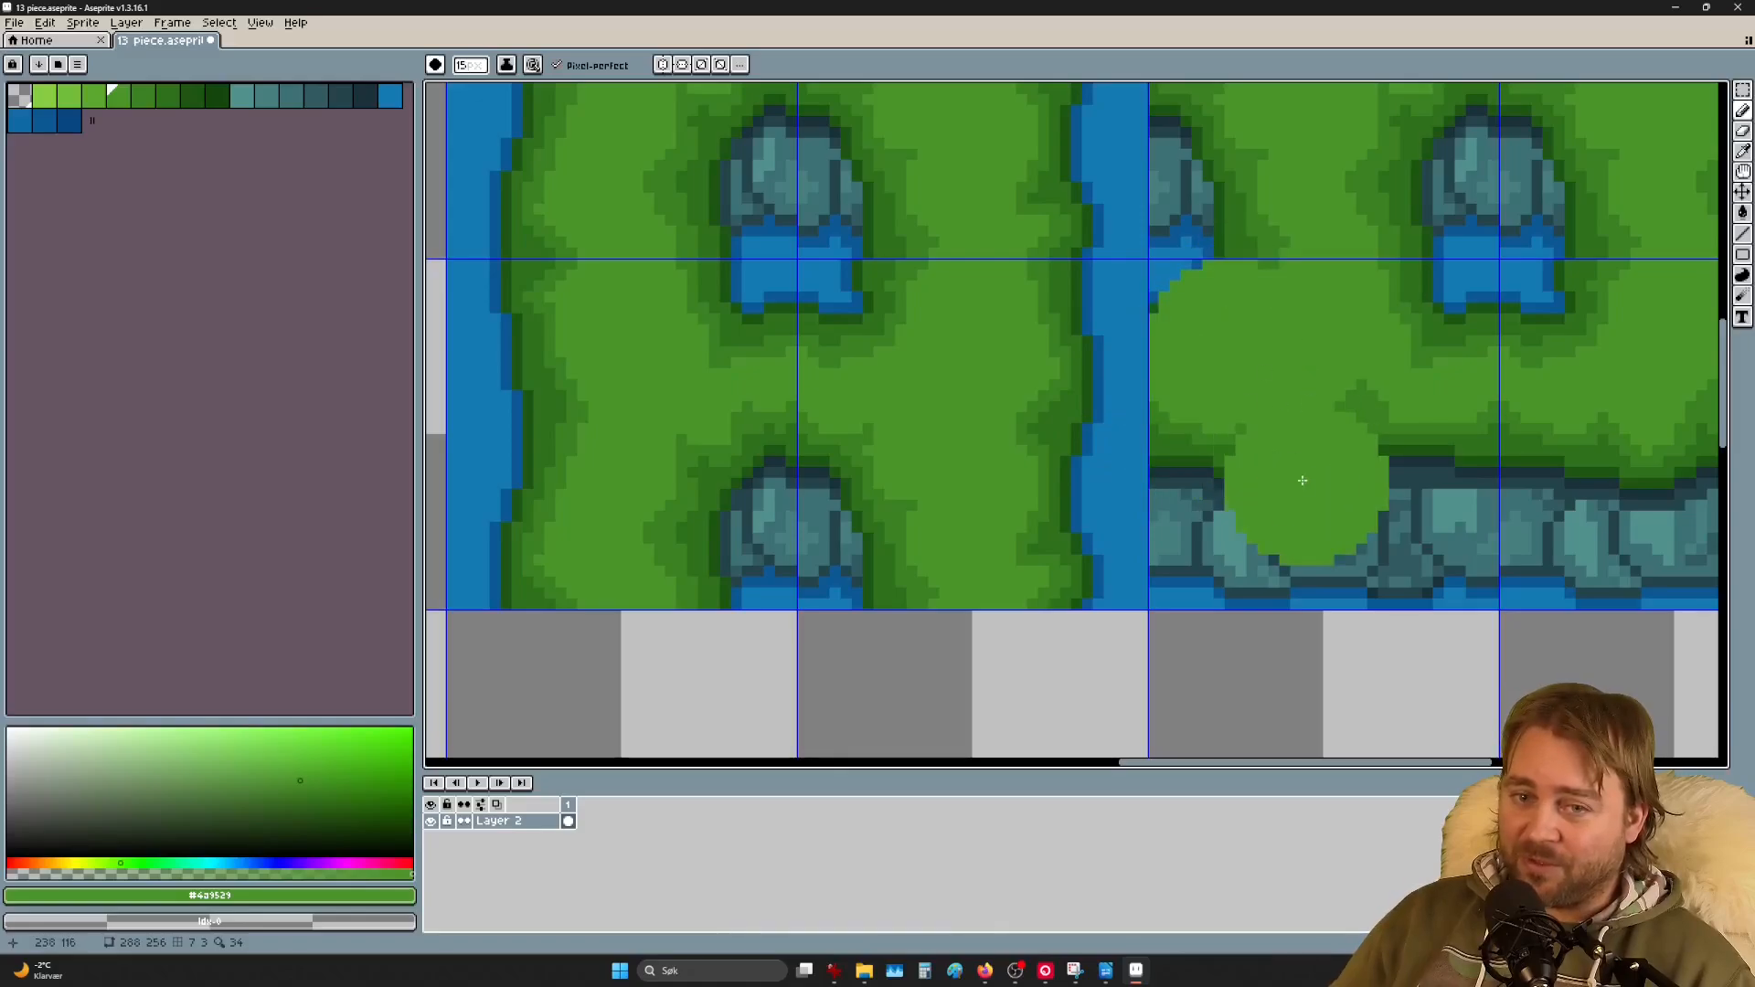
{"action": "key", "text": "v"}
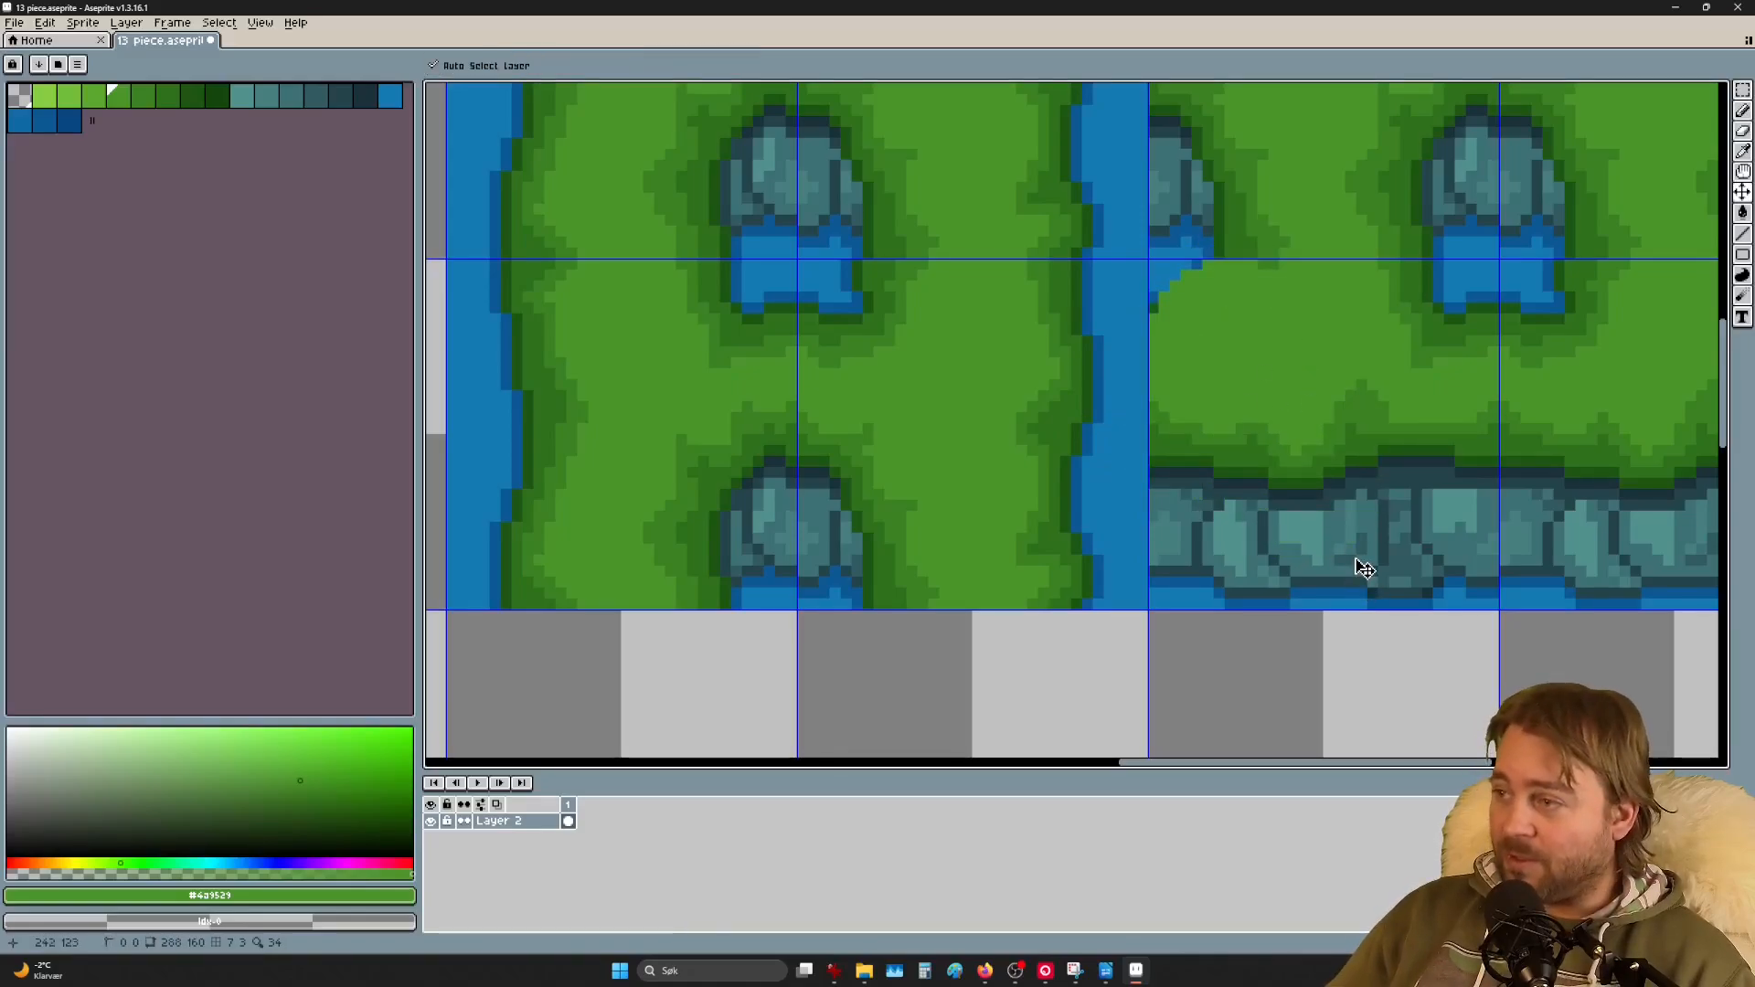
{"action": "key", "text": "b"}
Step: Select the 64 × 32 tile pair at X 160, Y 96, paint grass green over both water edges inside it, and clear the selection
{"action": "scroll", "coordinate": [1355, 447], "scroll_direction": "down", "scroll_amount": 2}
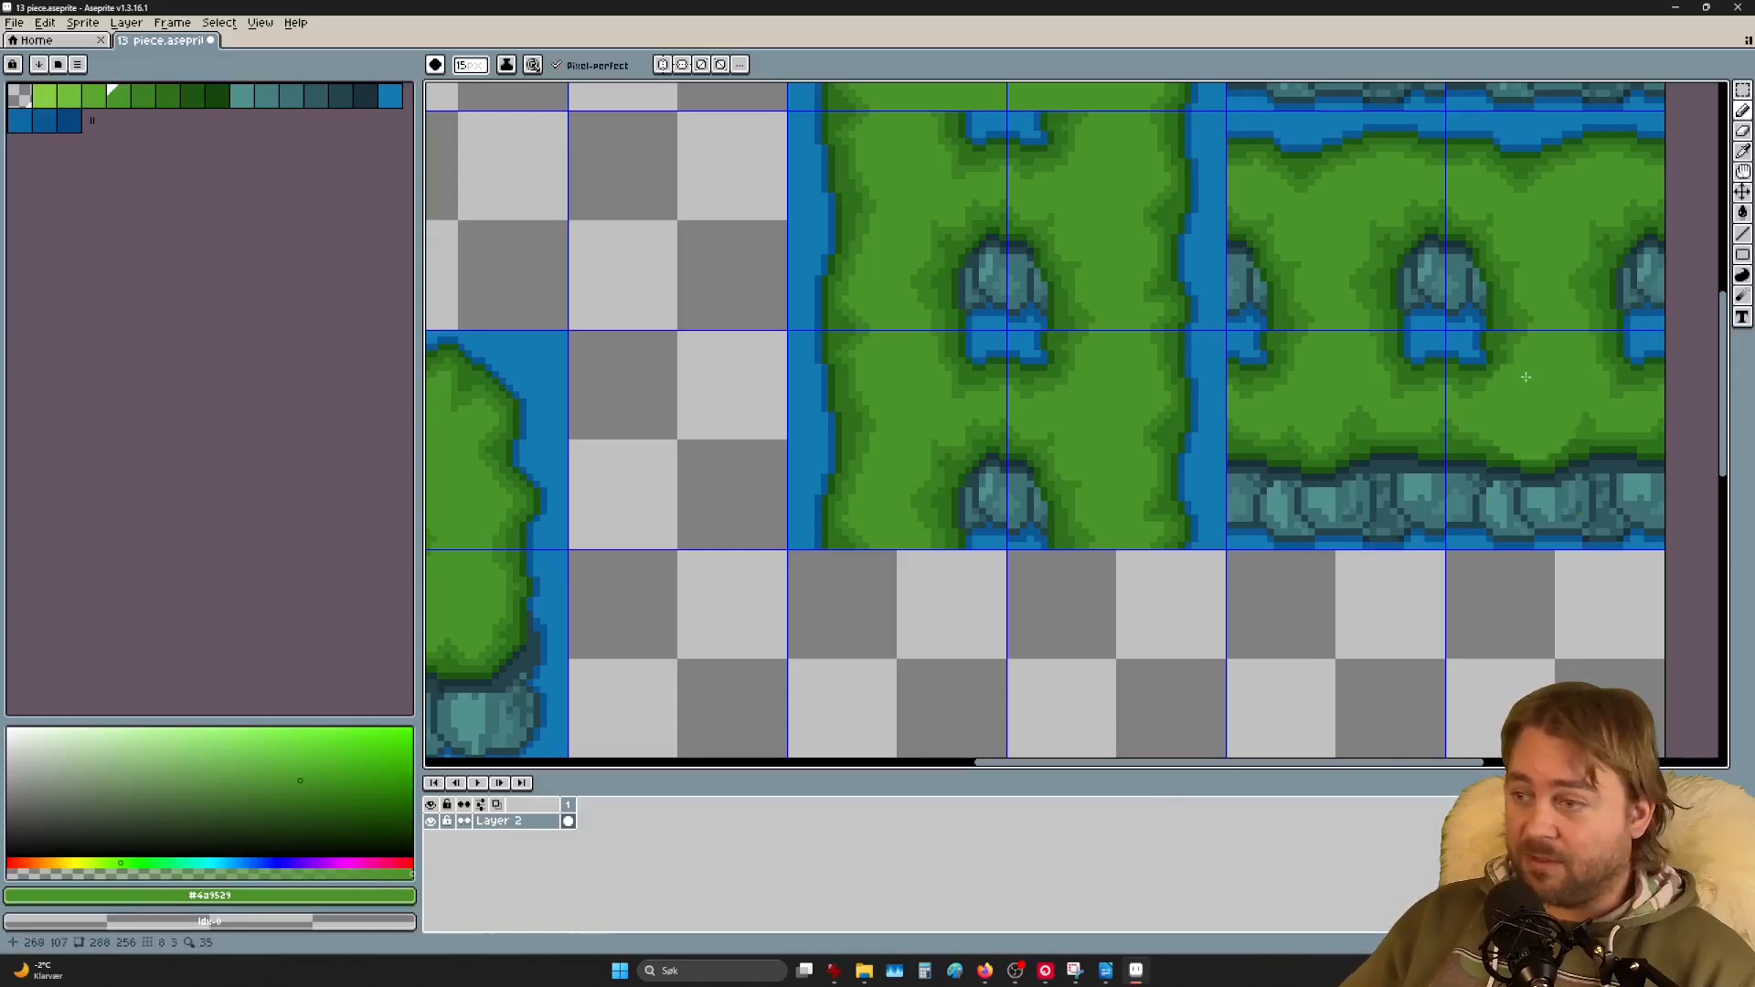
{"action": "key", "text": "m"}
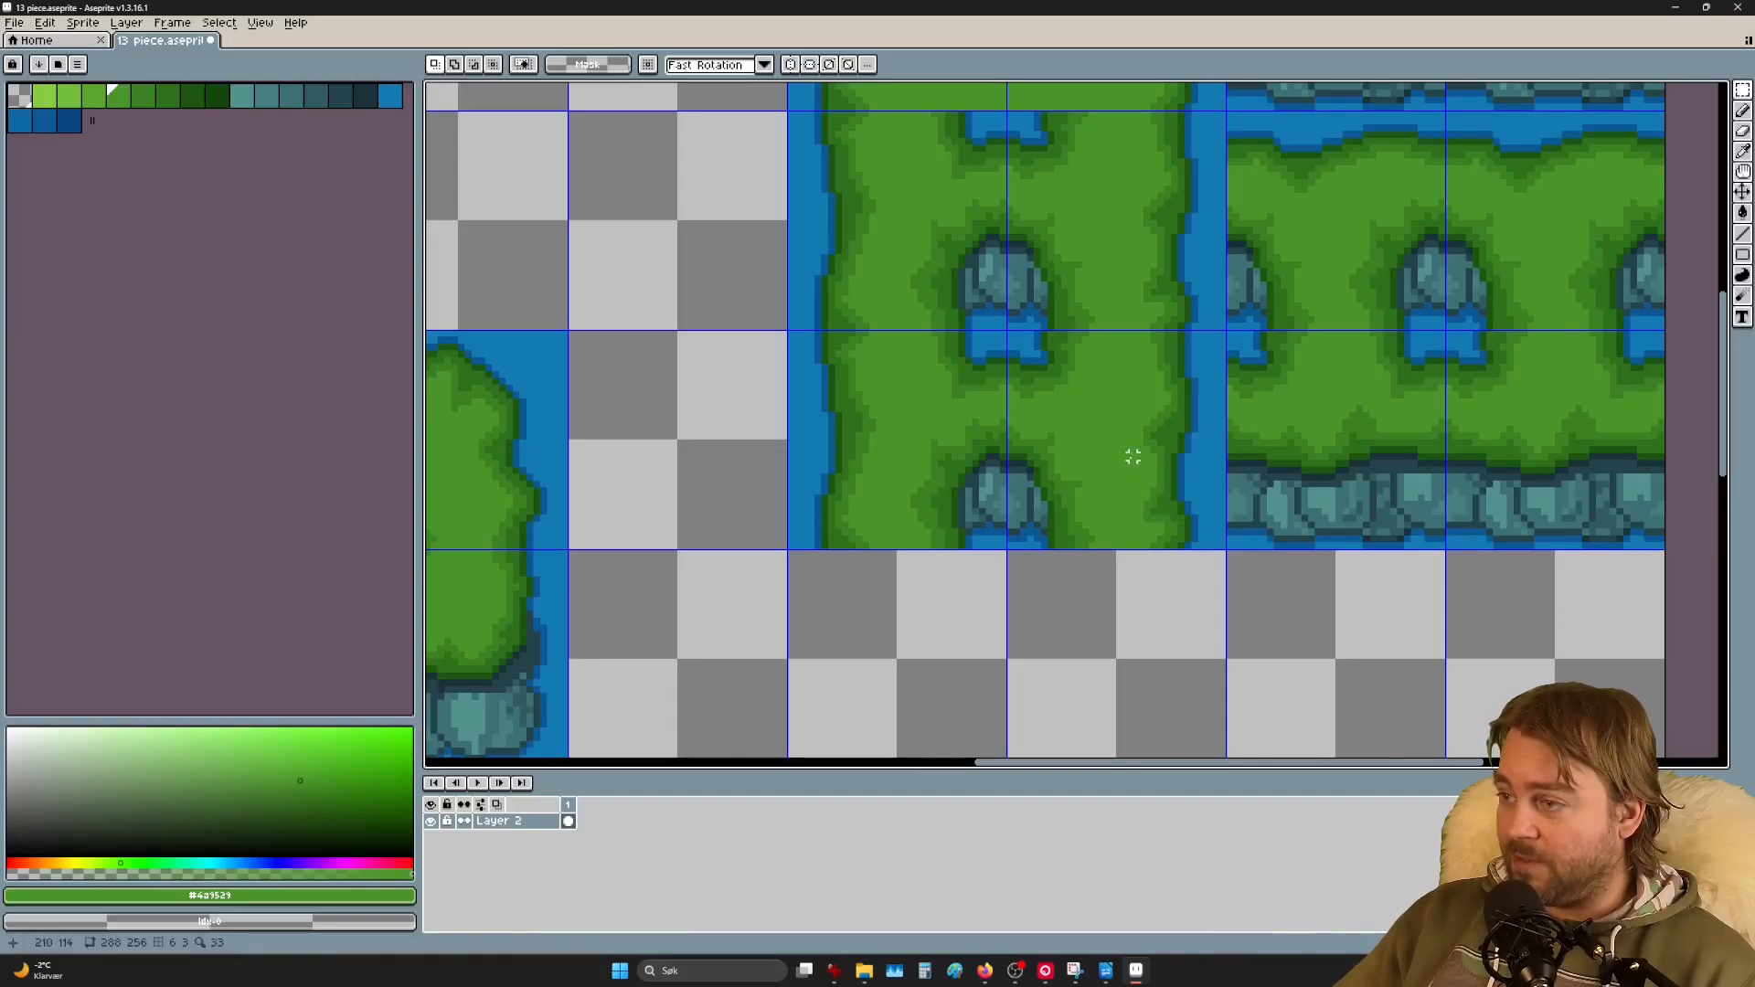
{"action": "left_click_drag", "start_coordinate": [1112, 421], "coordinate": [1116, 431]}
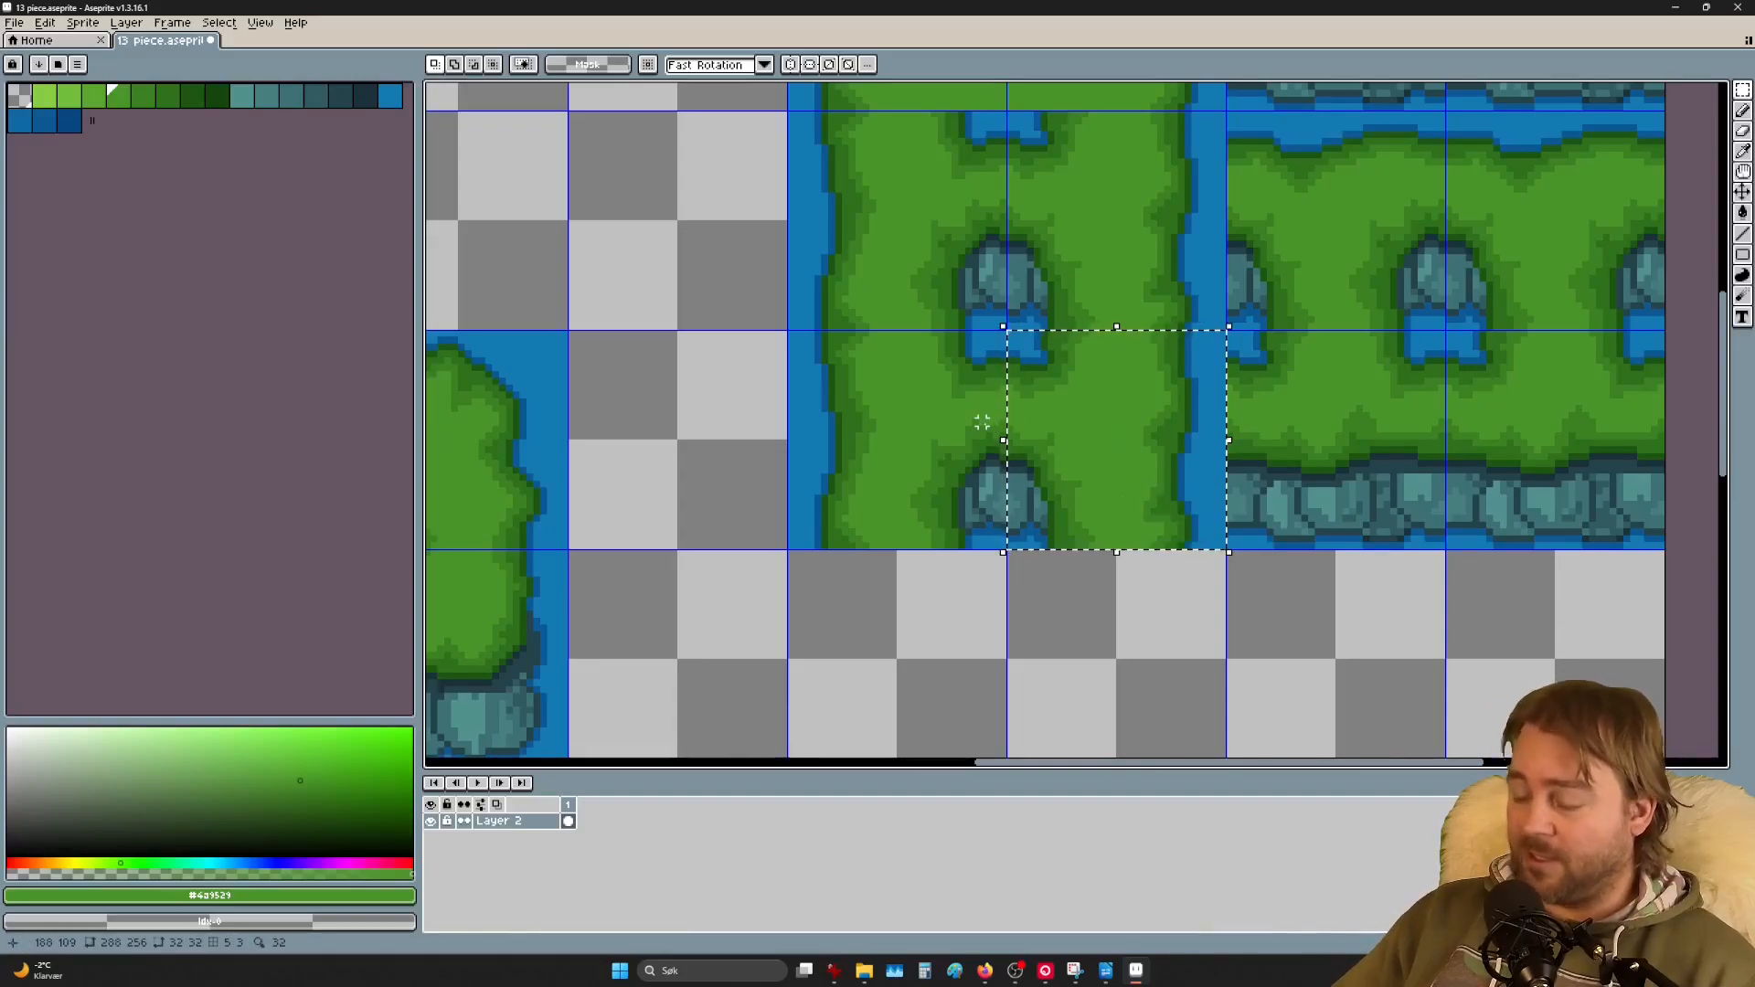
{"action": "left_click", "coordinate": [900, 443], "text": "shift"}
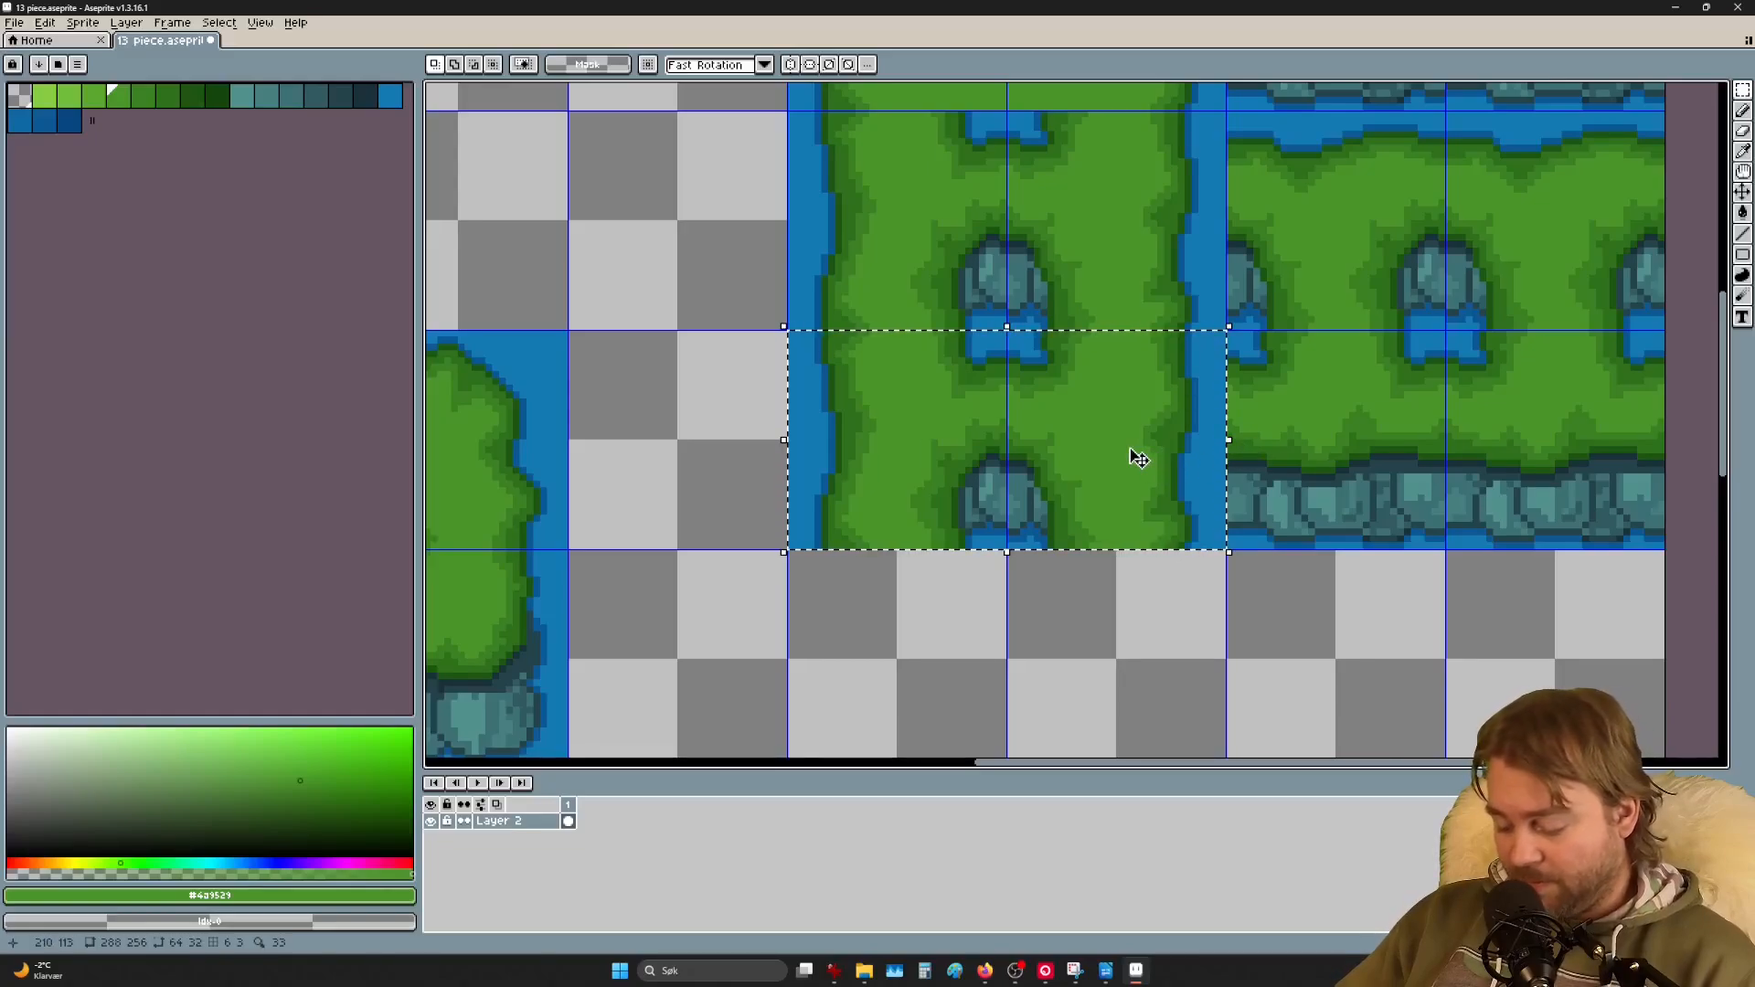
{"action": "key", "text": "b"}
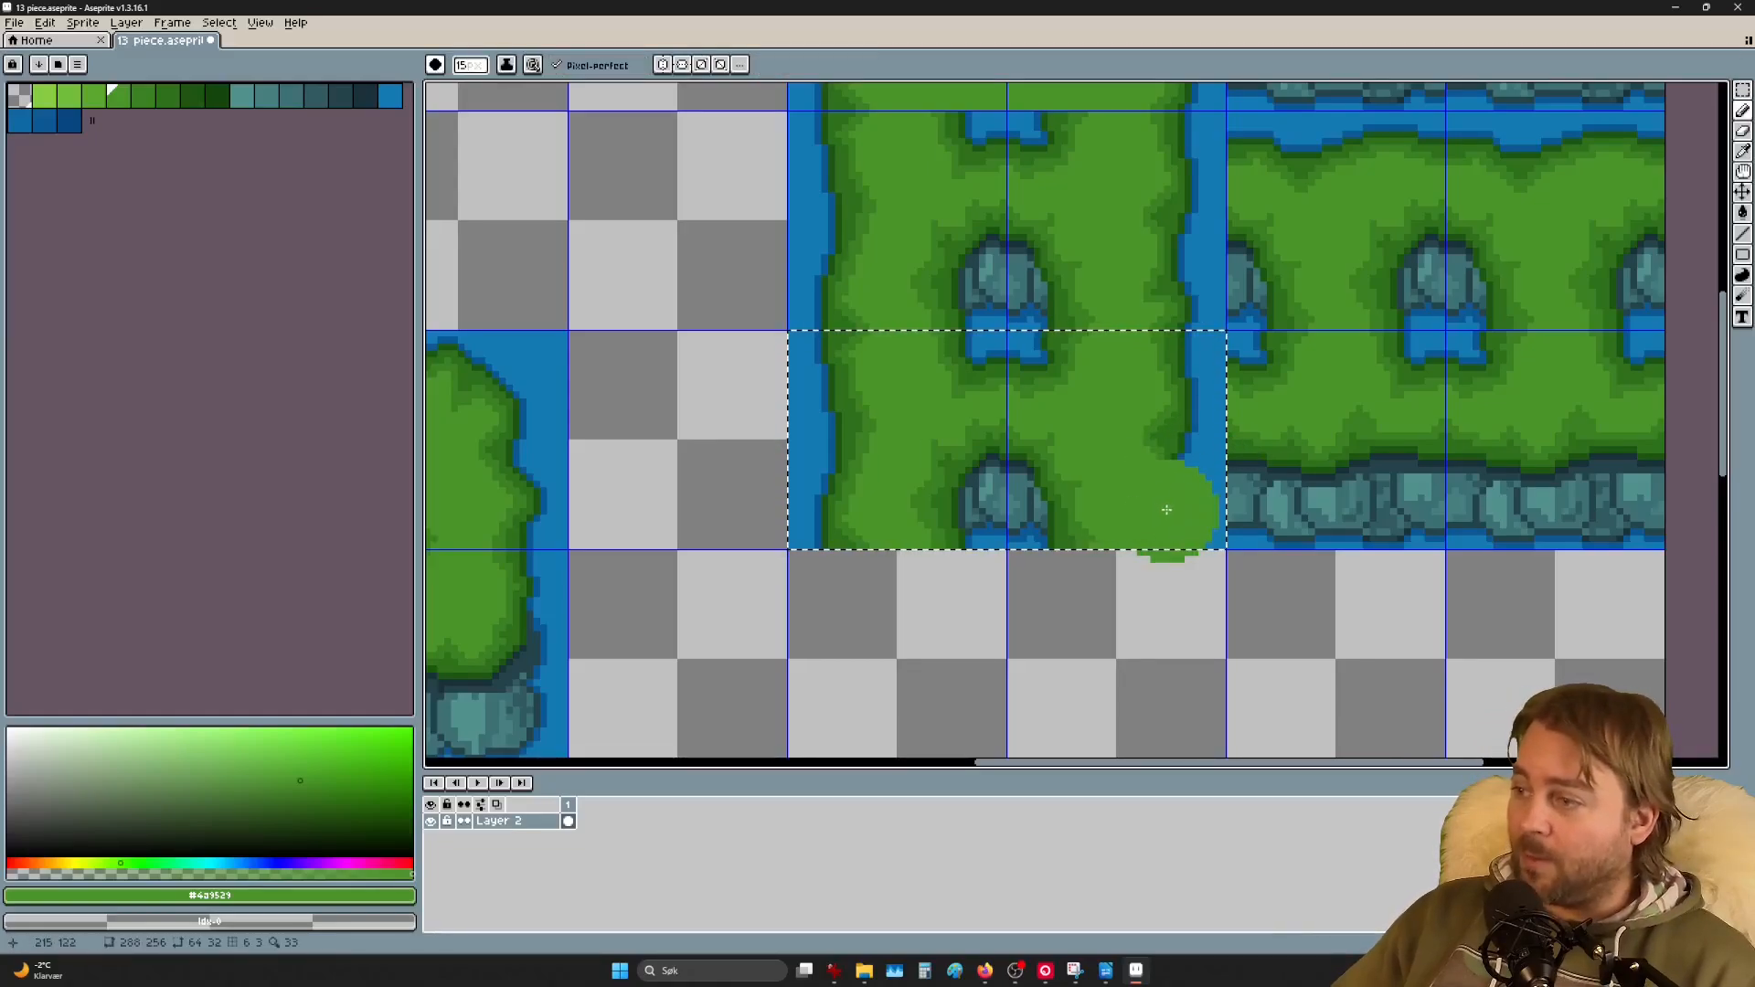
{"action": "left_click_drag", "start_coordinate": [1167, 510], "coordinate": [1178, 513]}
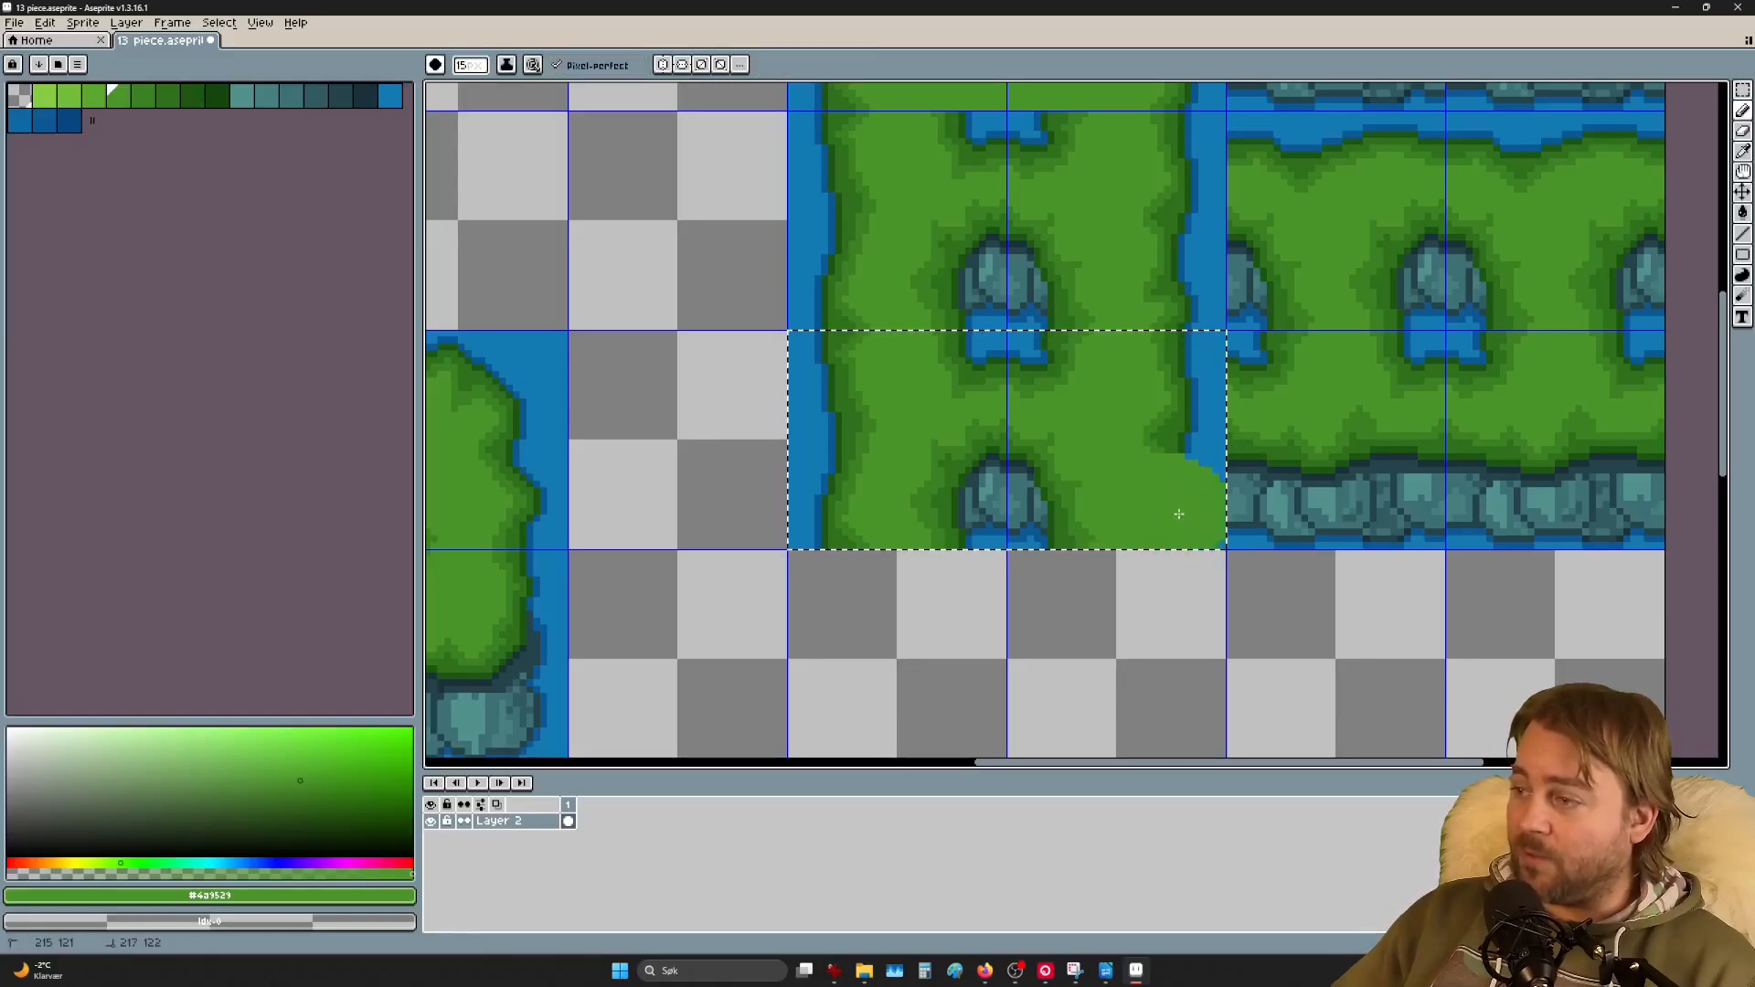
{"action": "left_click", "coordinate": [1190, 361]}
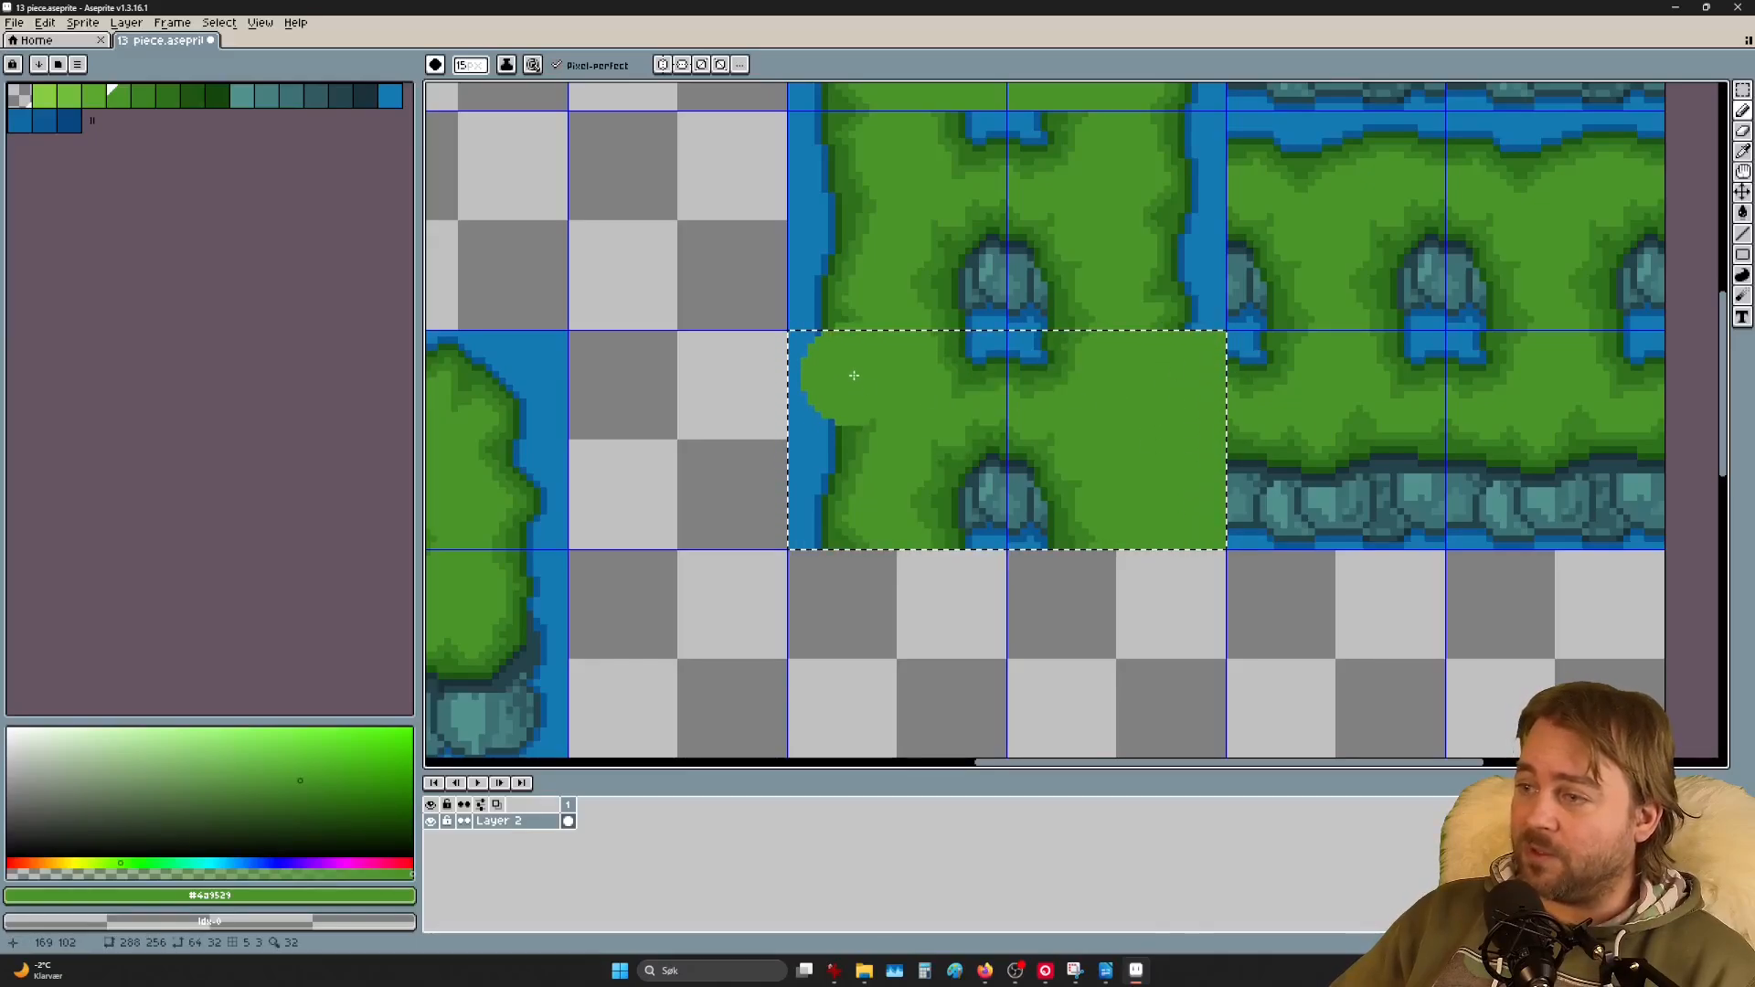
{"action": "left_click_drag", "start_coordinate": [839, 375], "coordinate": [813, 371]}
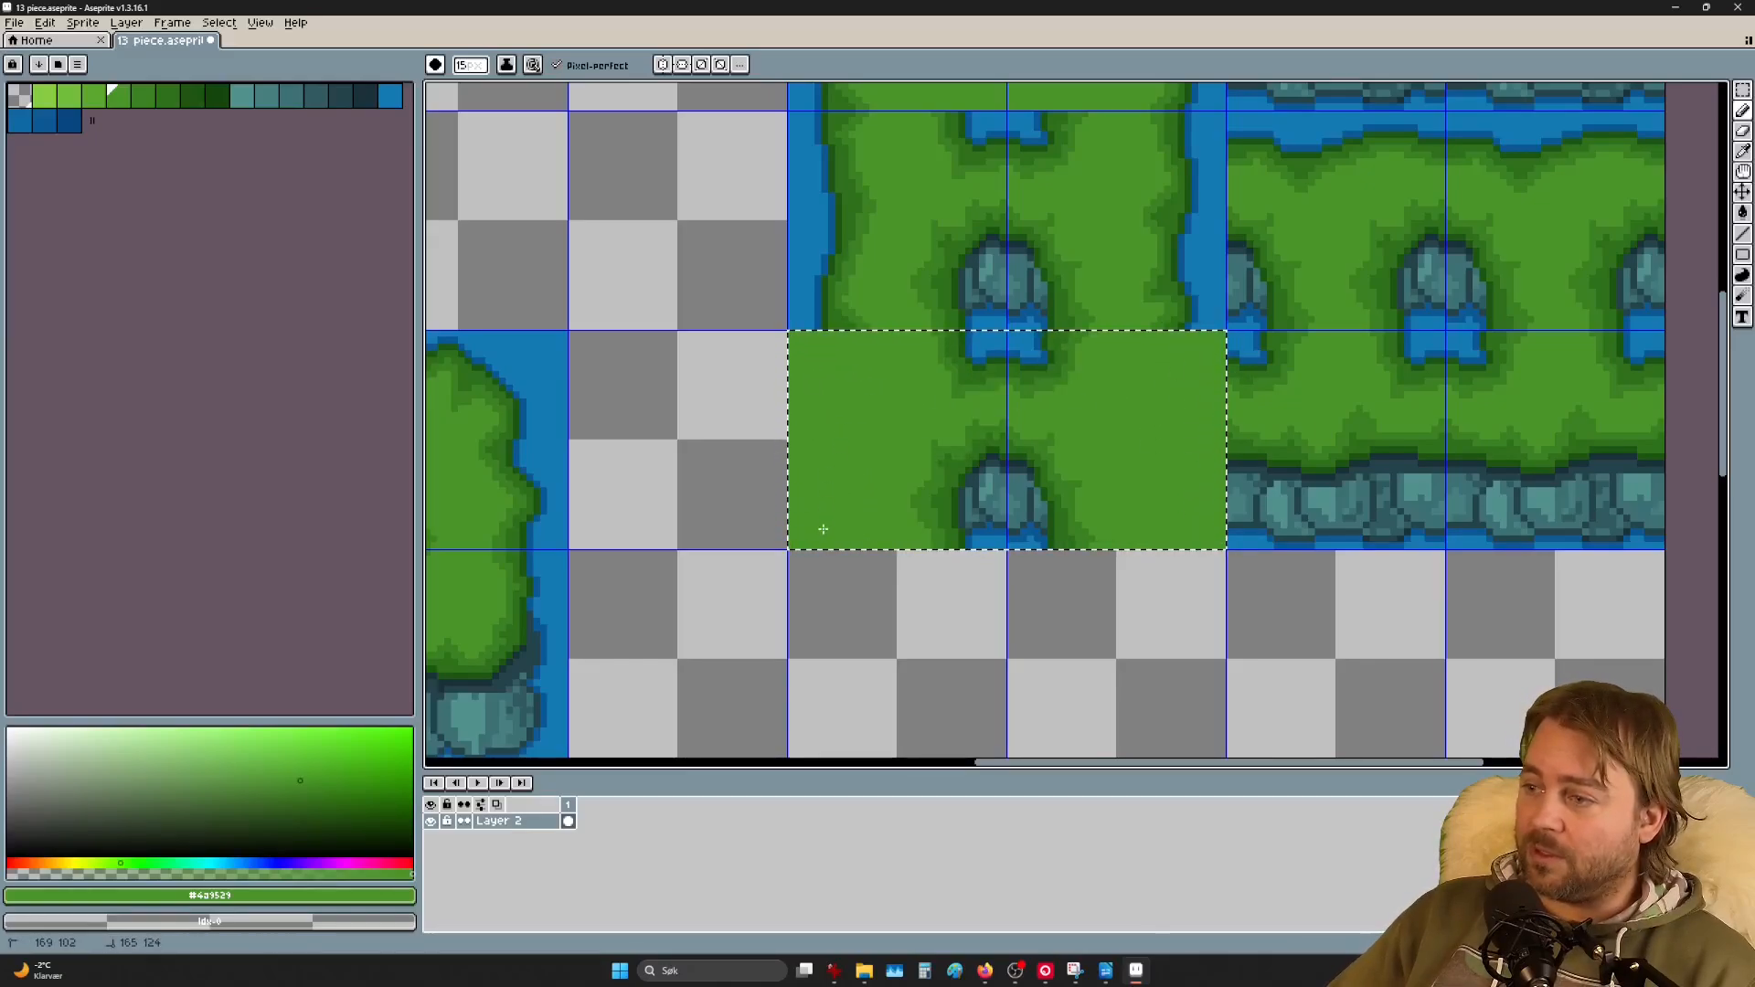
{"action": "left_click_drag", "start_coordinate": [823, 529], "coordinate": [812, 540]}
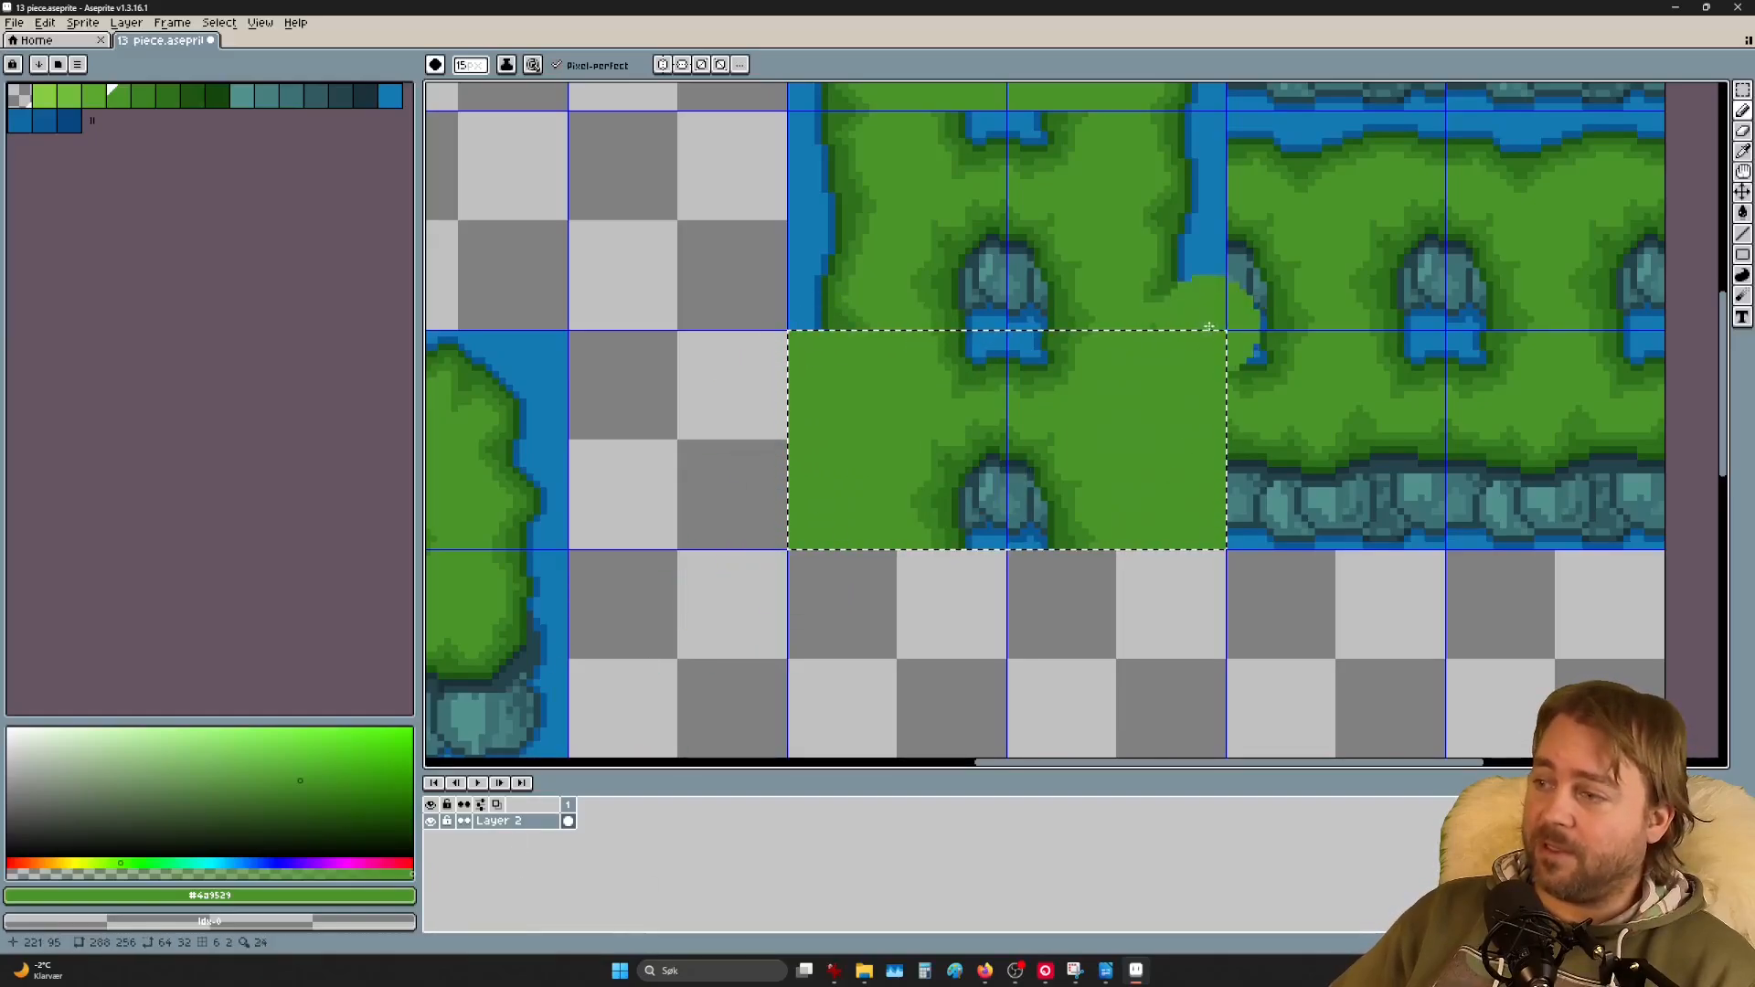
{"action": "scroll", "coordinate": [1218, 568], "scroll_direction": "down", "scroll_amount": 3}
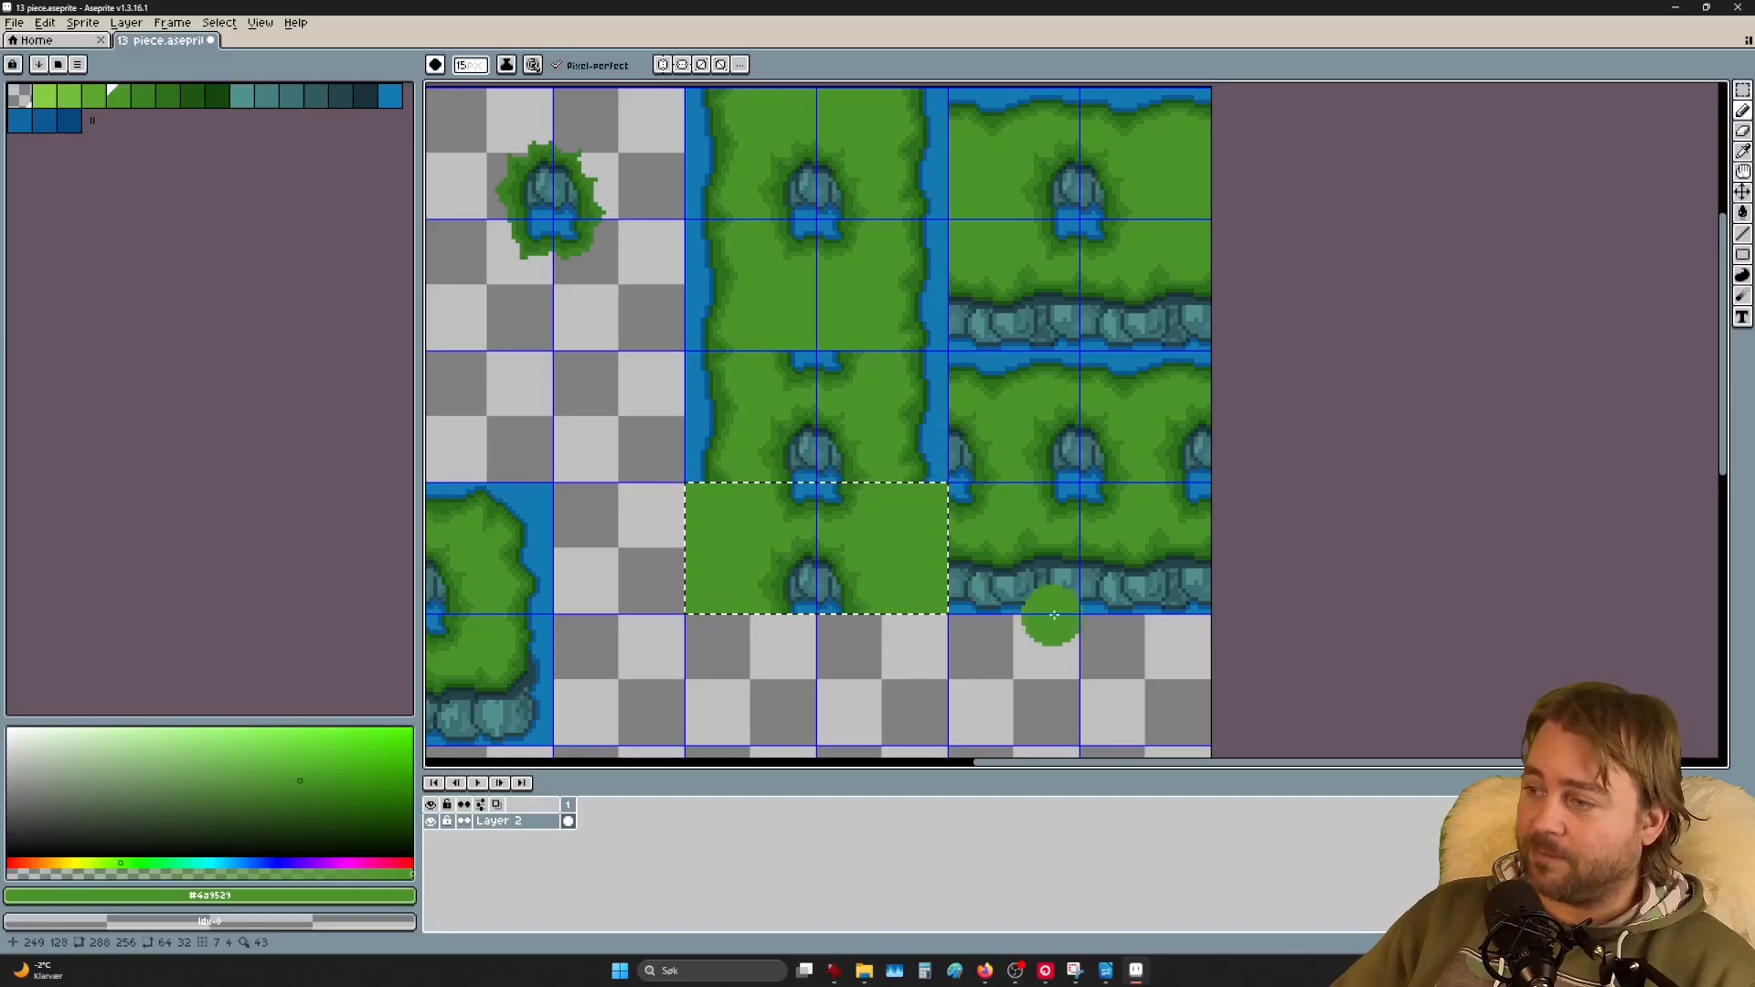
{"action": "key", "text": "ctrl+d"}
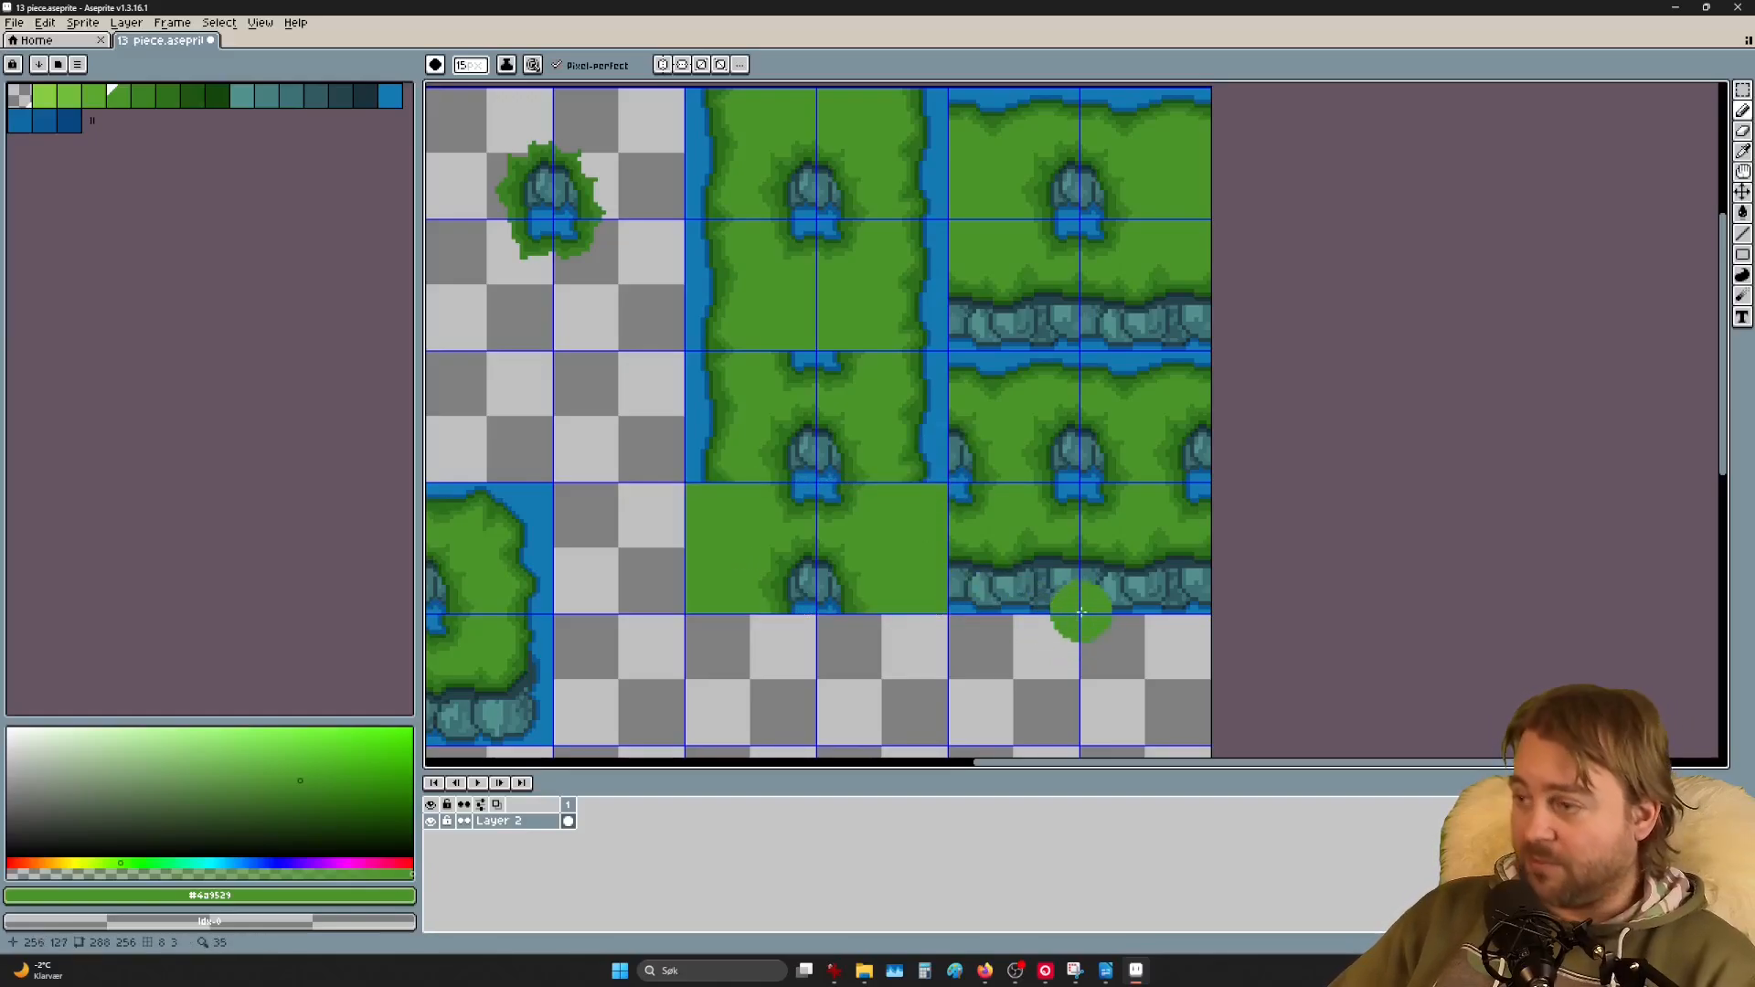
Step: Select the 32 × 64 tile pair at X 256, Y 64 and paint grass green over the rock and water edge inside it
{"action": "key", "text": "m"}
{"action": "left_click_drag", "start_coordinate": [1117, 589], "coordinate": [1167, 553]}
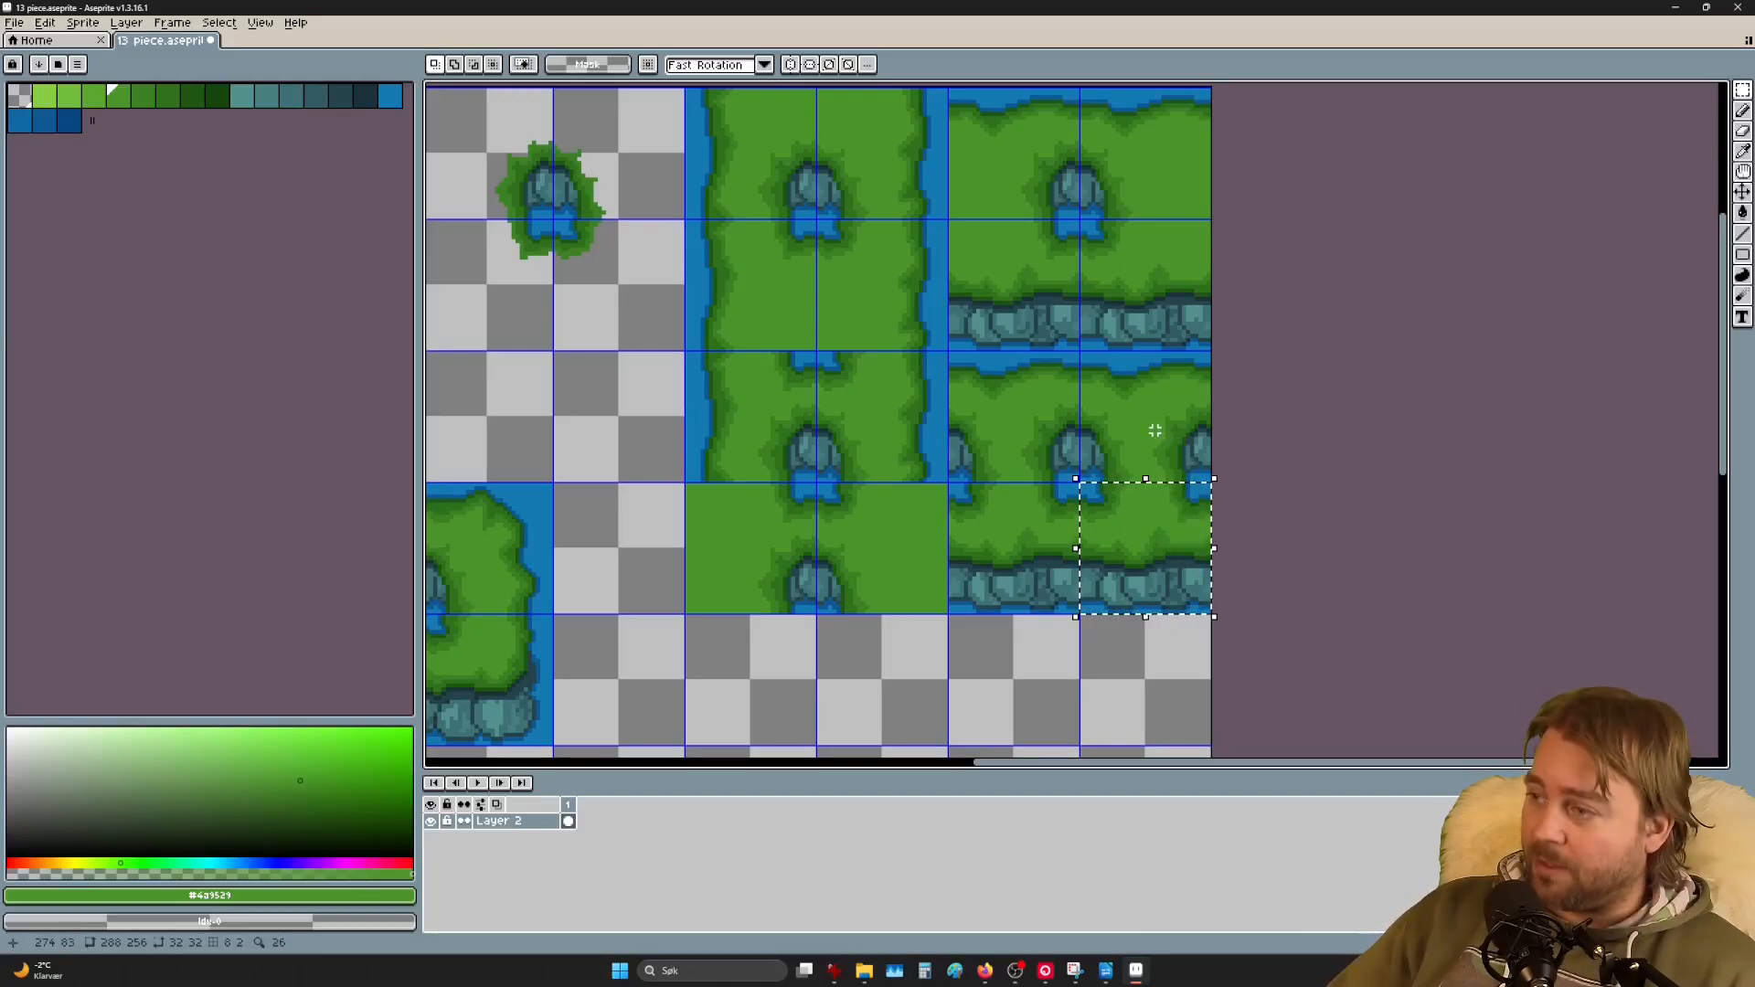
{"action": "left_click_drag", "start_coordinate": [1138, 410], "coordinate": [1155, 546]}
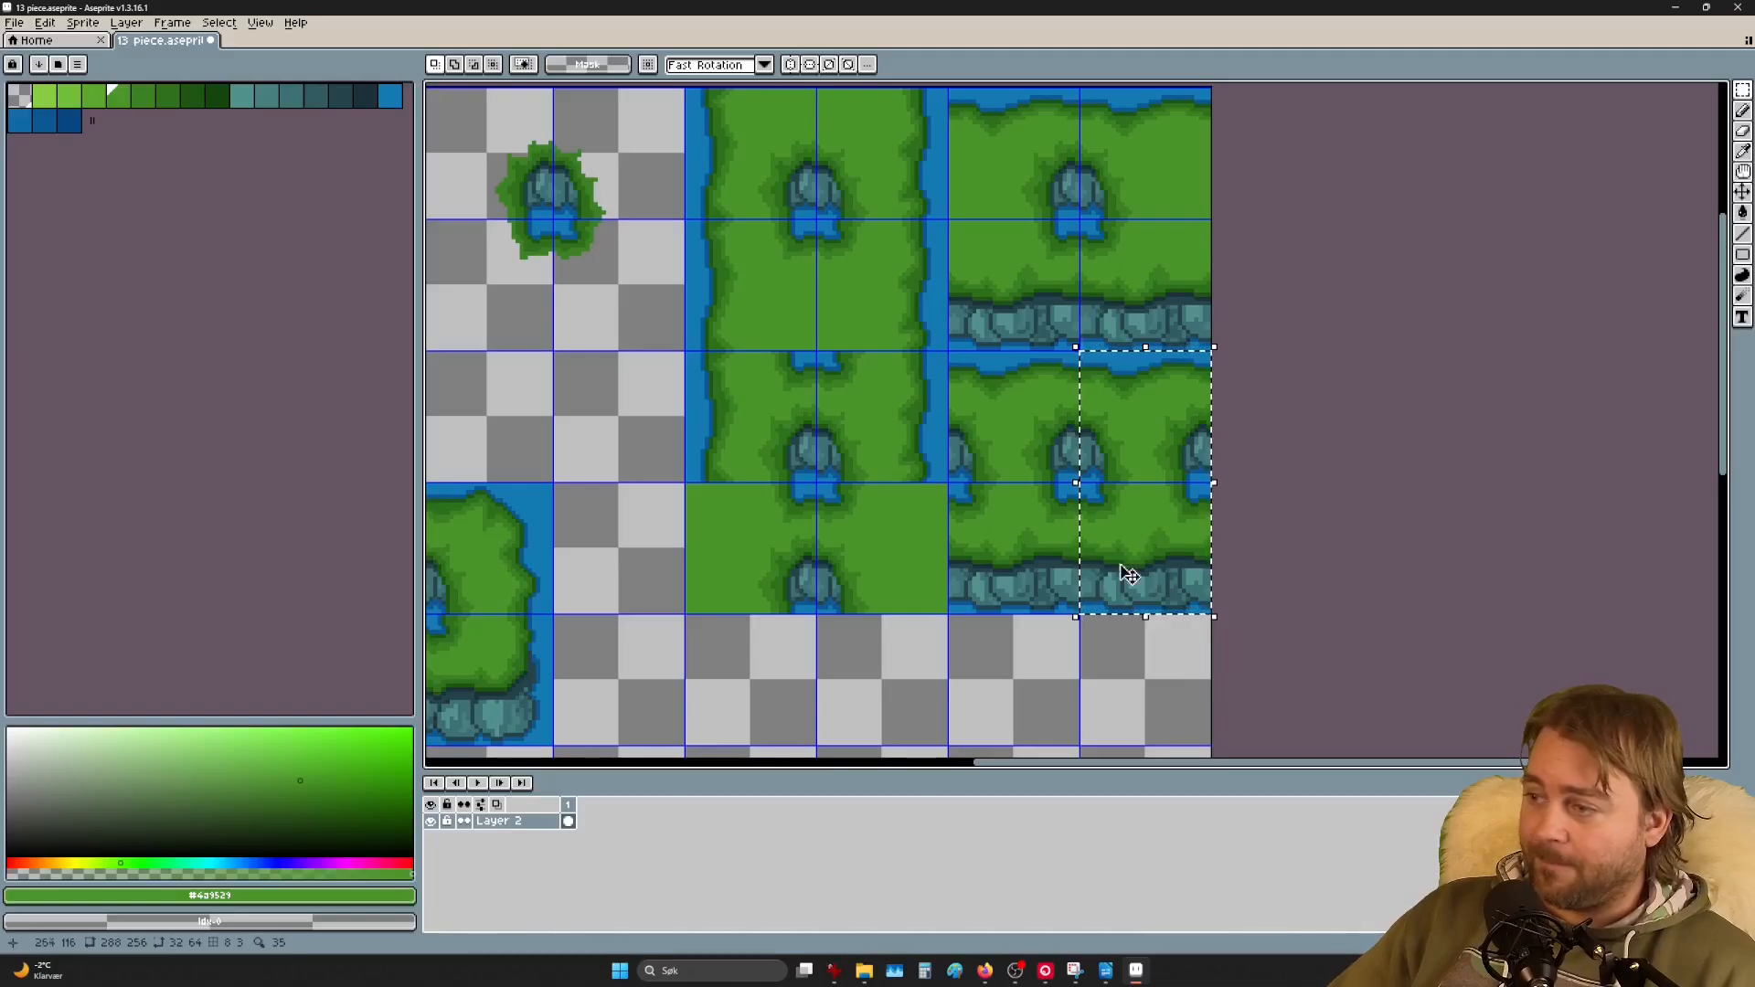
{"action": "key", "text": "b"}
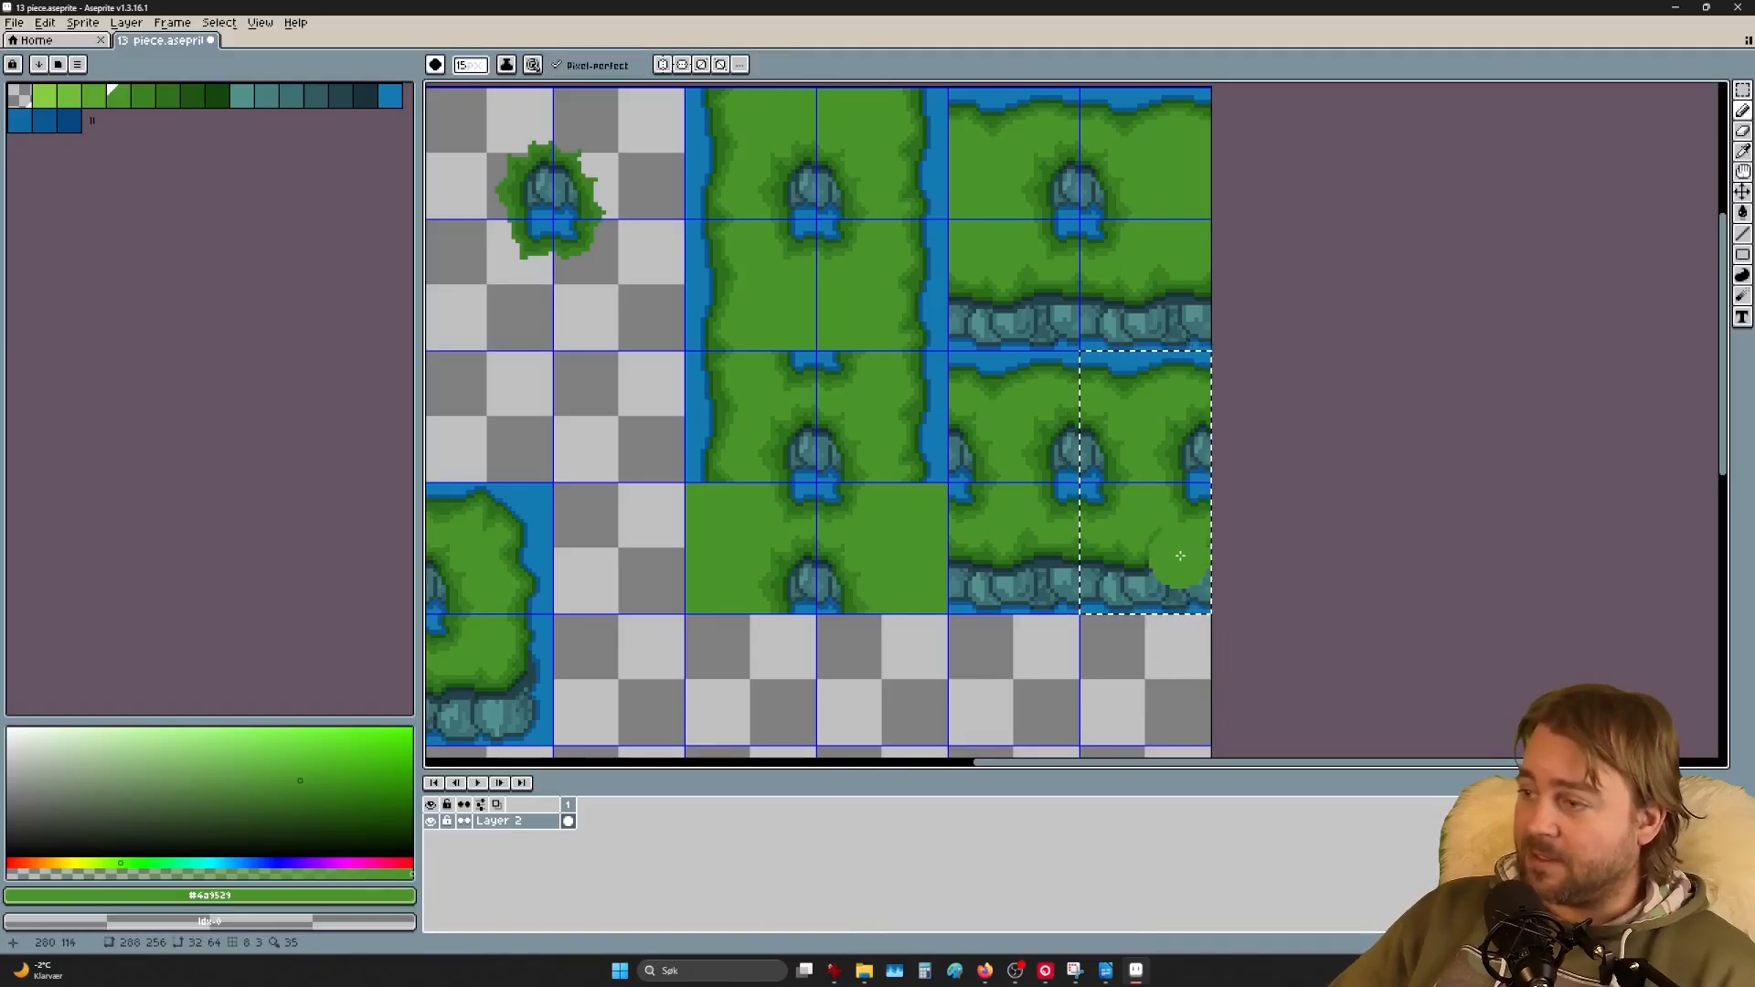
{"action": "scroll", "coordinate": [1181, 590], "scroll_direction": "up", "scroll_amount": 2}
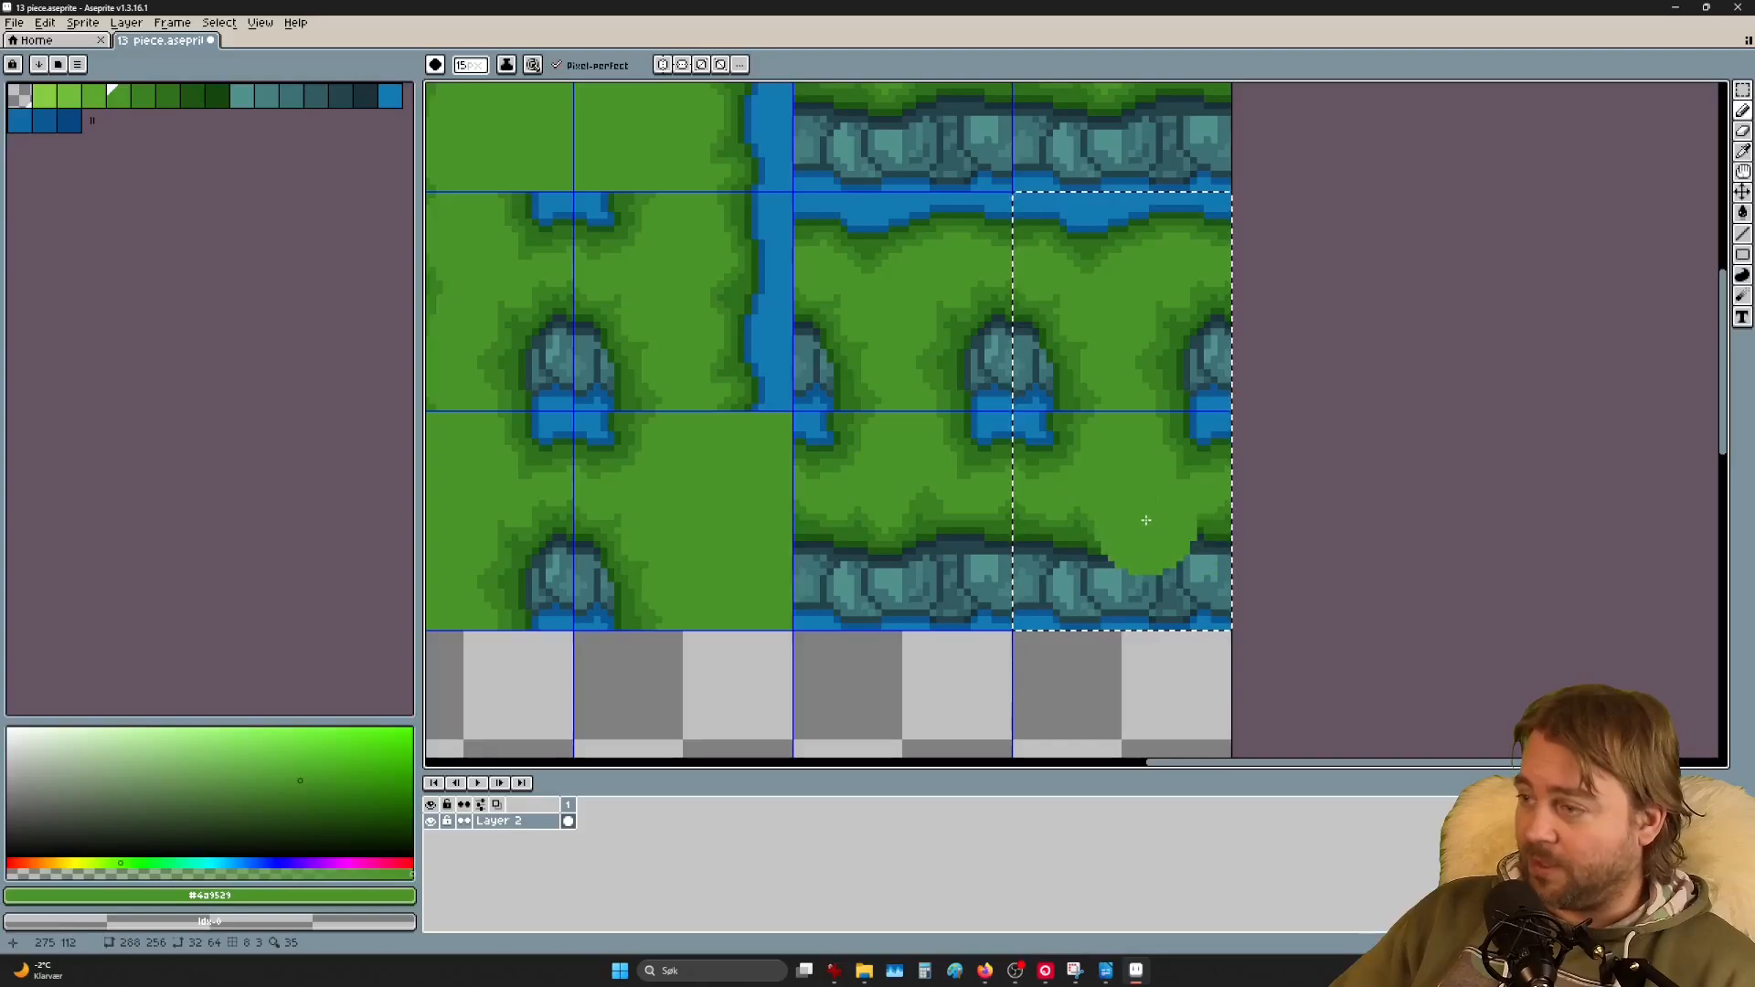
{"action": "left_click_drag", "start_coordinate": [1147, 521], "coordinate": [1149, 530]}
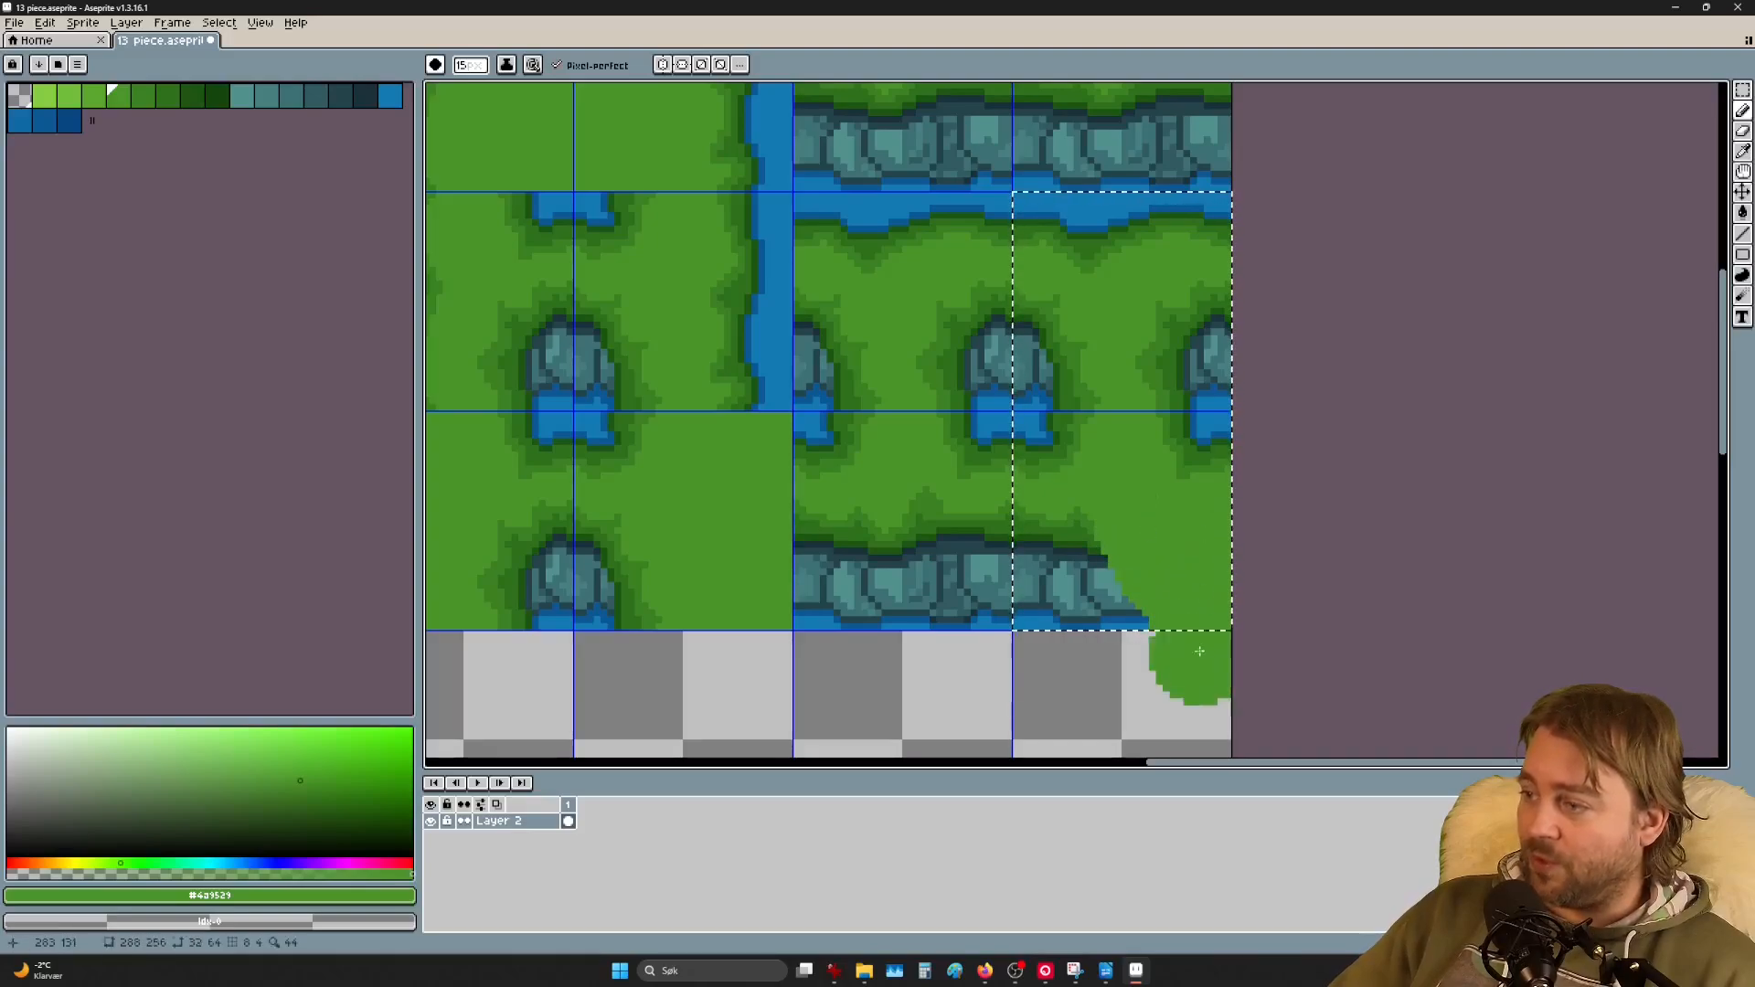
{"action": "left_click_drag", "start_coordinate": [1184, 662], "coordinate": [1137, 580]}
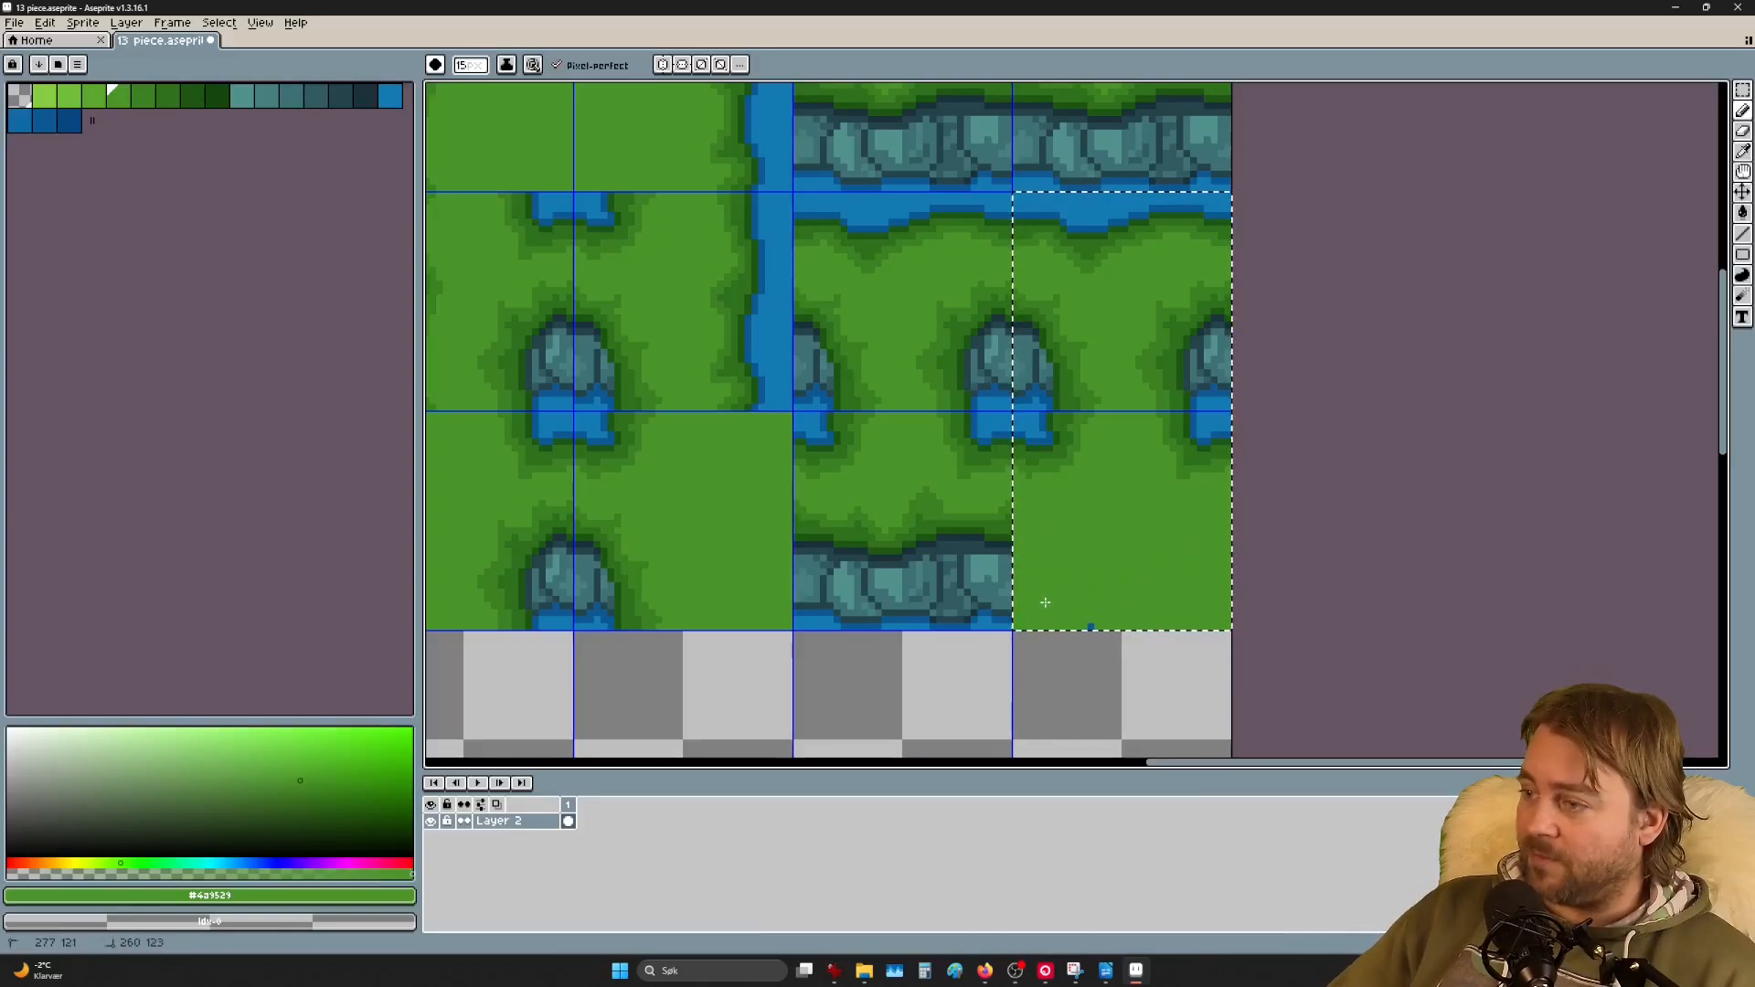
{"action": "left_click", "coordinate": [1083, 610]}
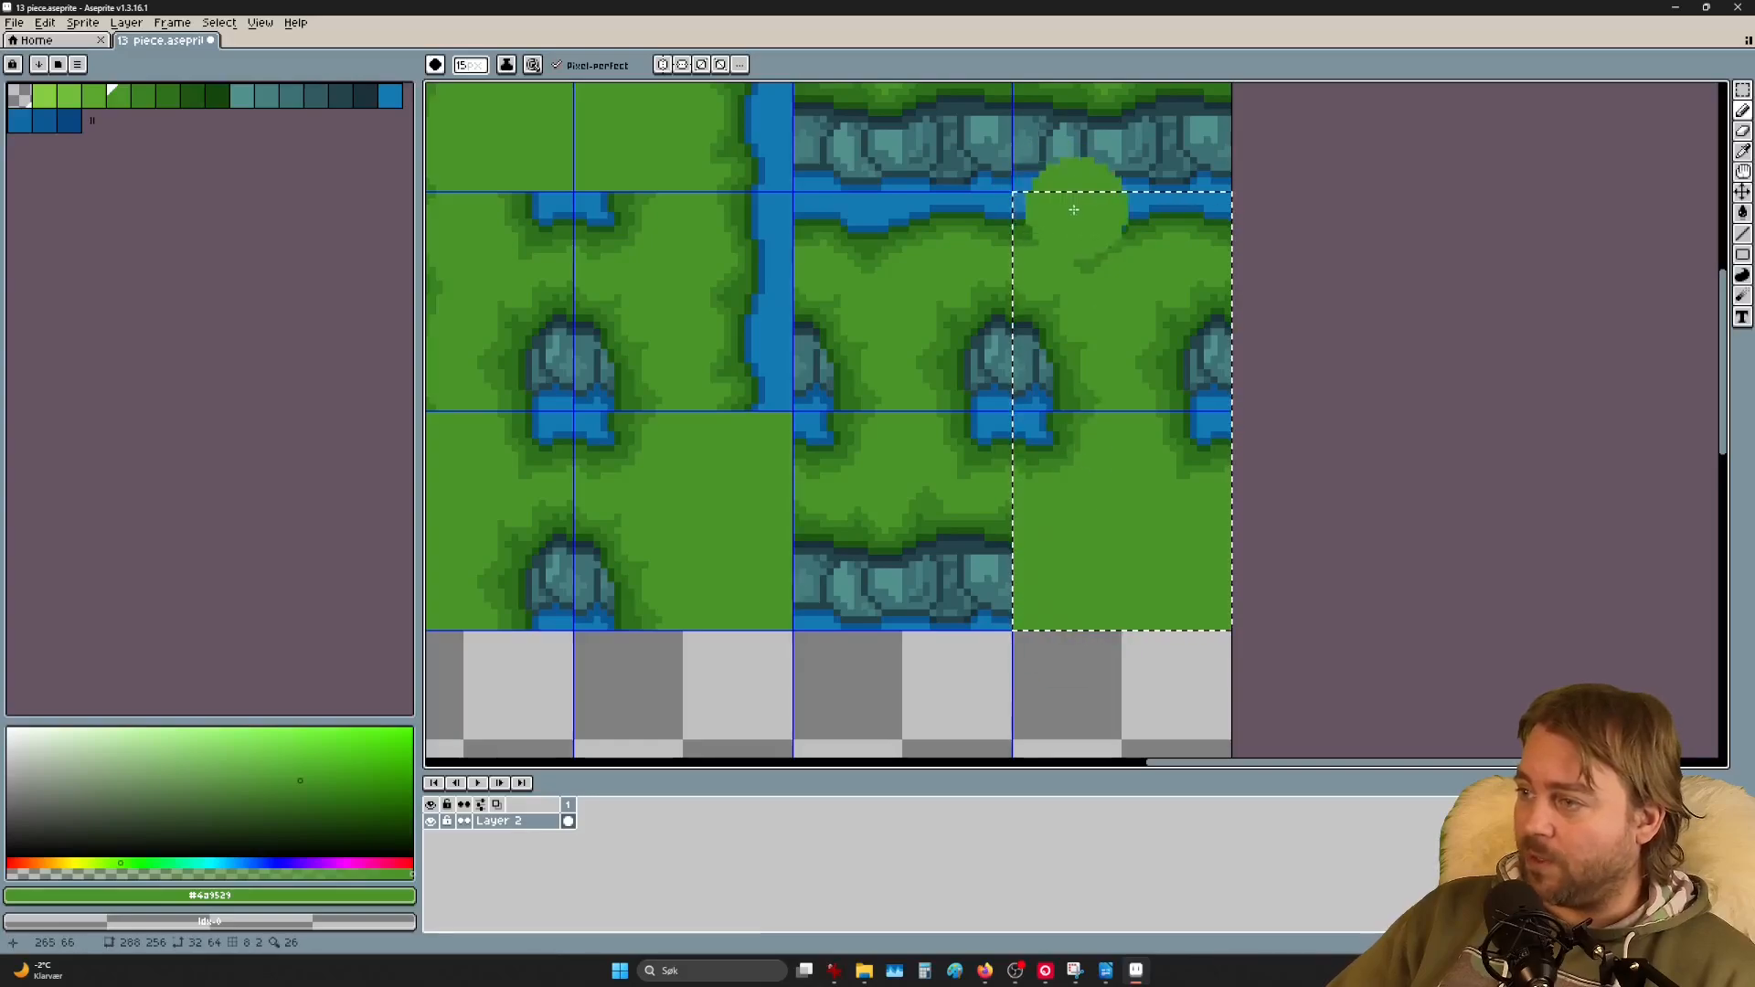
Step: Paint grass green over the upper water edge of the selected 32 × 64 tile pair
{"action": "left_click_drag", "start_coordinate": [1080, 239], "coordinate": [1050, 210]}
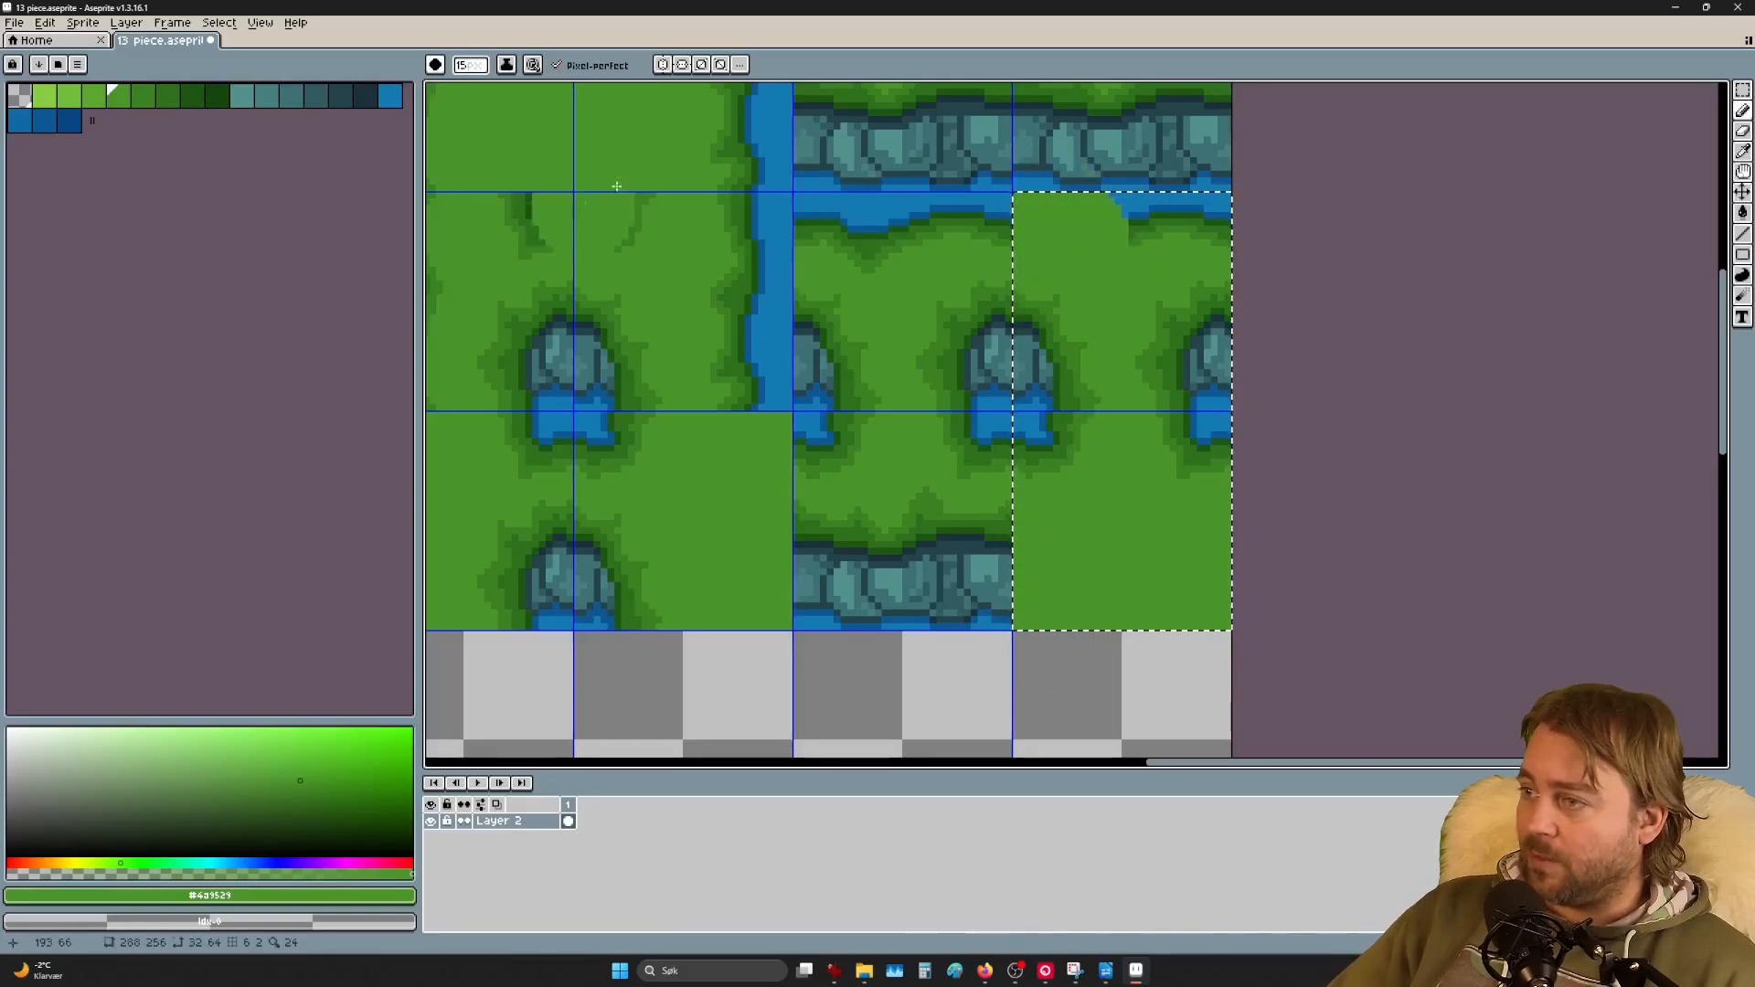
{"action": "left_click", "coordinate": [1120, 240]}
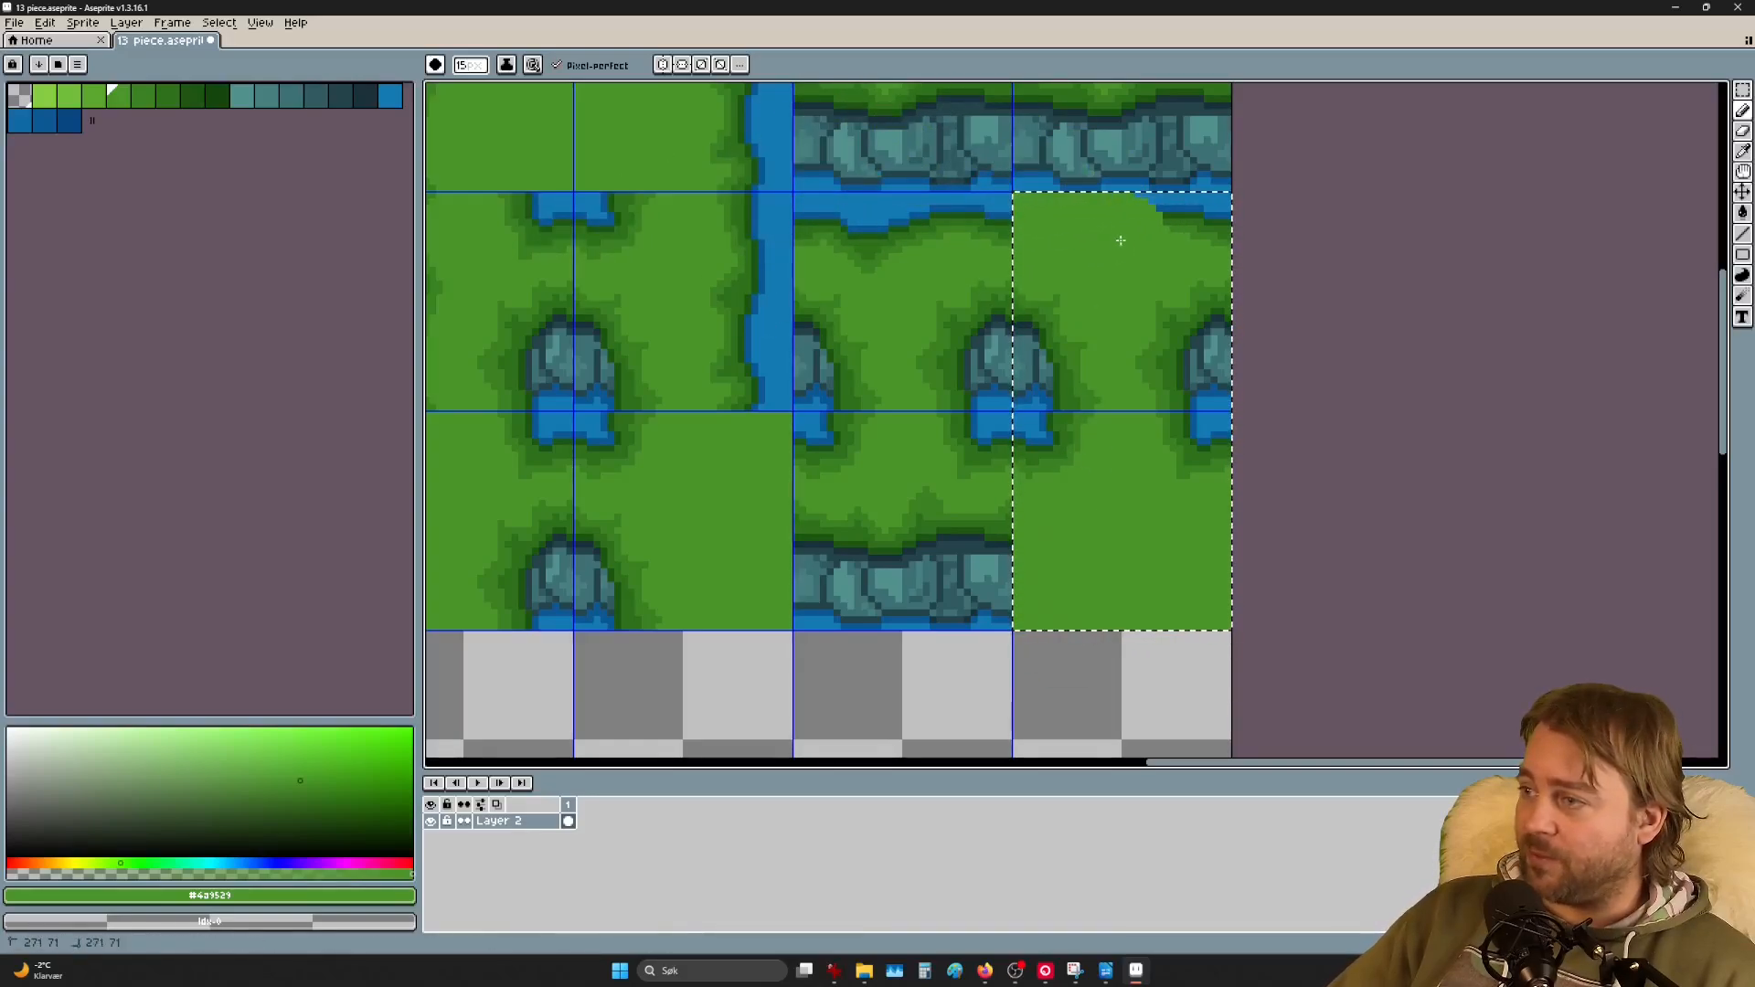
{"action": "left_click", "coordinate": [1222, 211]}
{"action": "scroll", "coordinate": [1363, 430], "scroll_direction": "down", "scroll_amount": 2}
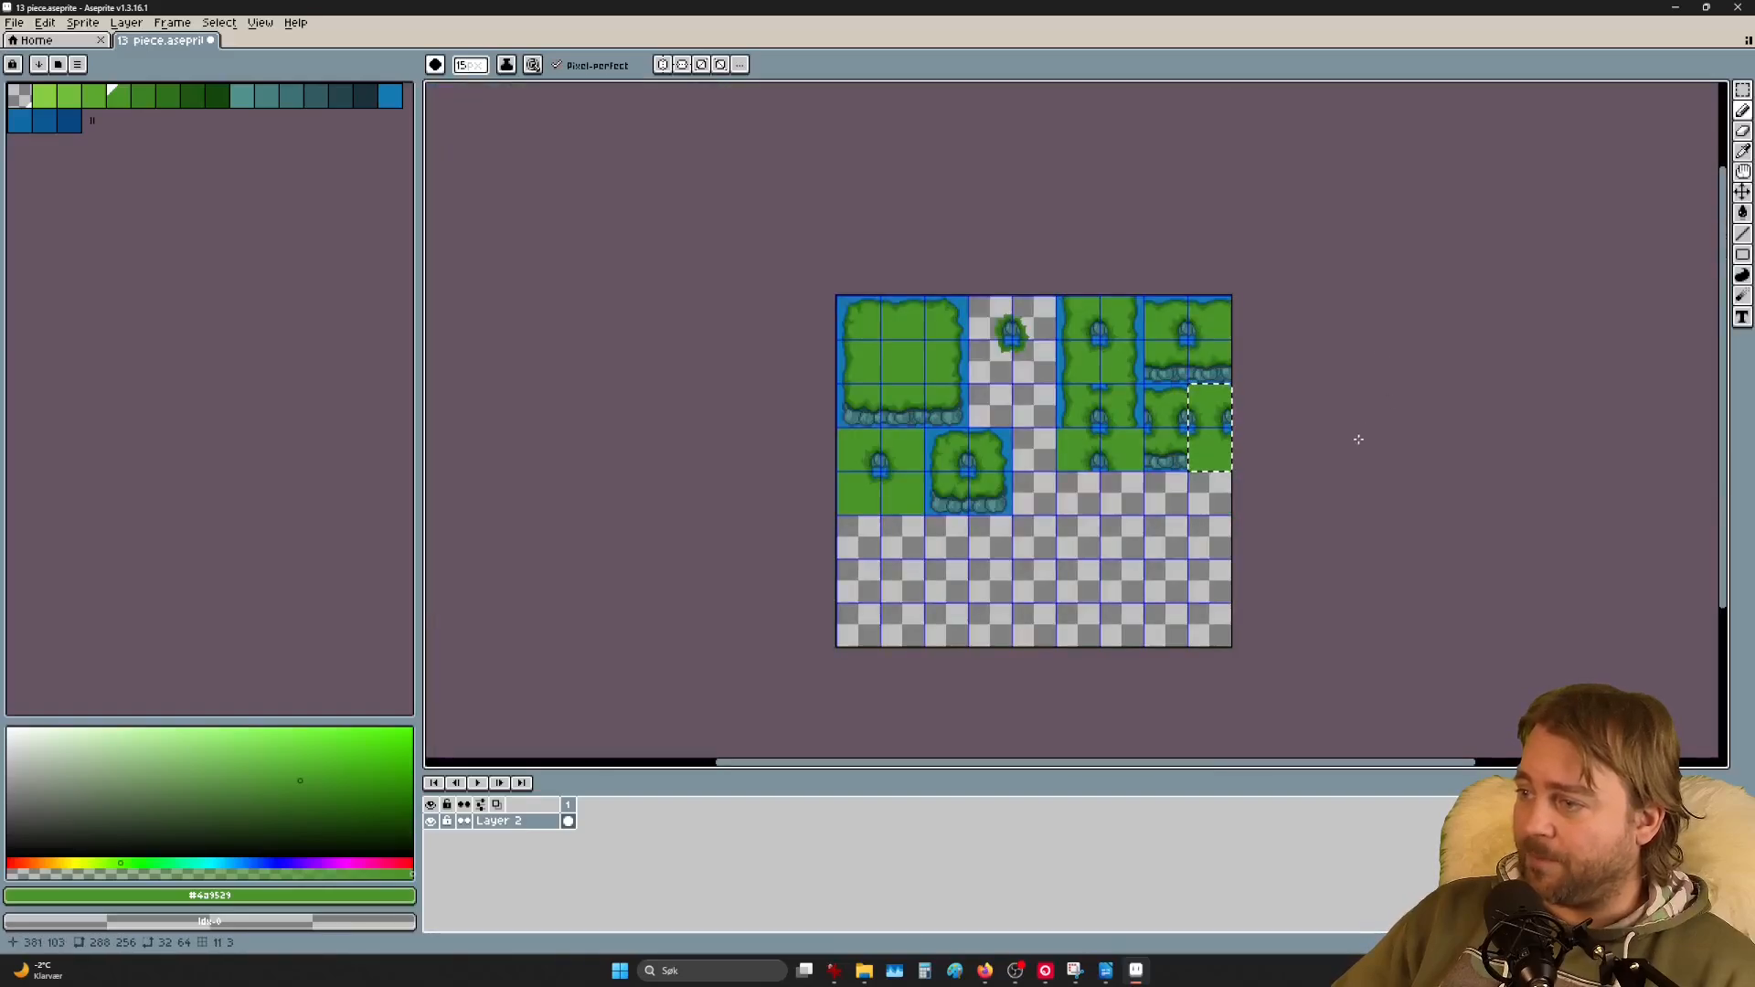
Step: Examine the whole tileset, comparing the recombined tile pairs with the original pieces and the remaining empty cells
{"action": "scroll", "coordinate": [1317, 517], "scroll_direction": "up", "scroll_amount": 2}
{"action": "scroll", "coordinate": [1070, 503], "scroll_direction": "down", "scroll_amount": 2}
{"action": "scroll", "coordinate": [827, 486], "scroll_direction": "up", "scroll_amount": 2}
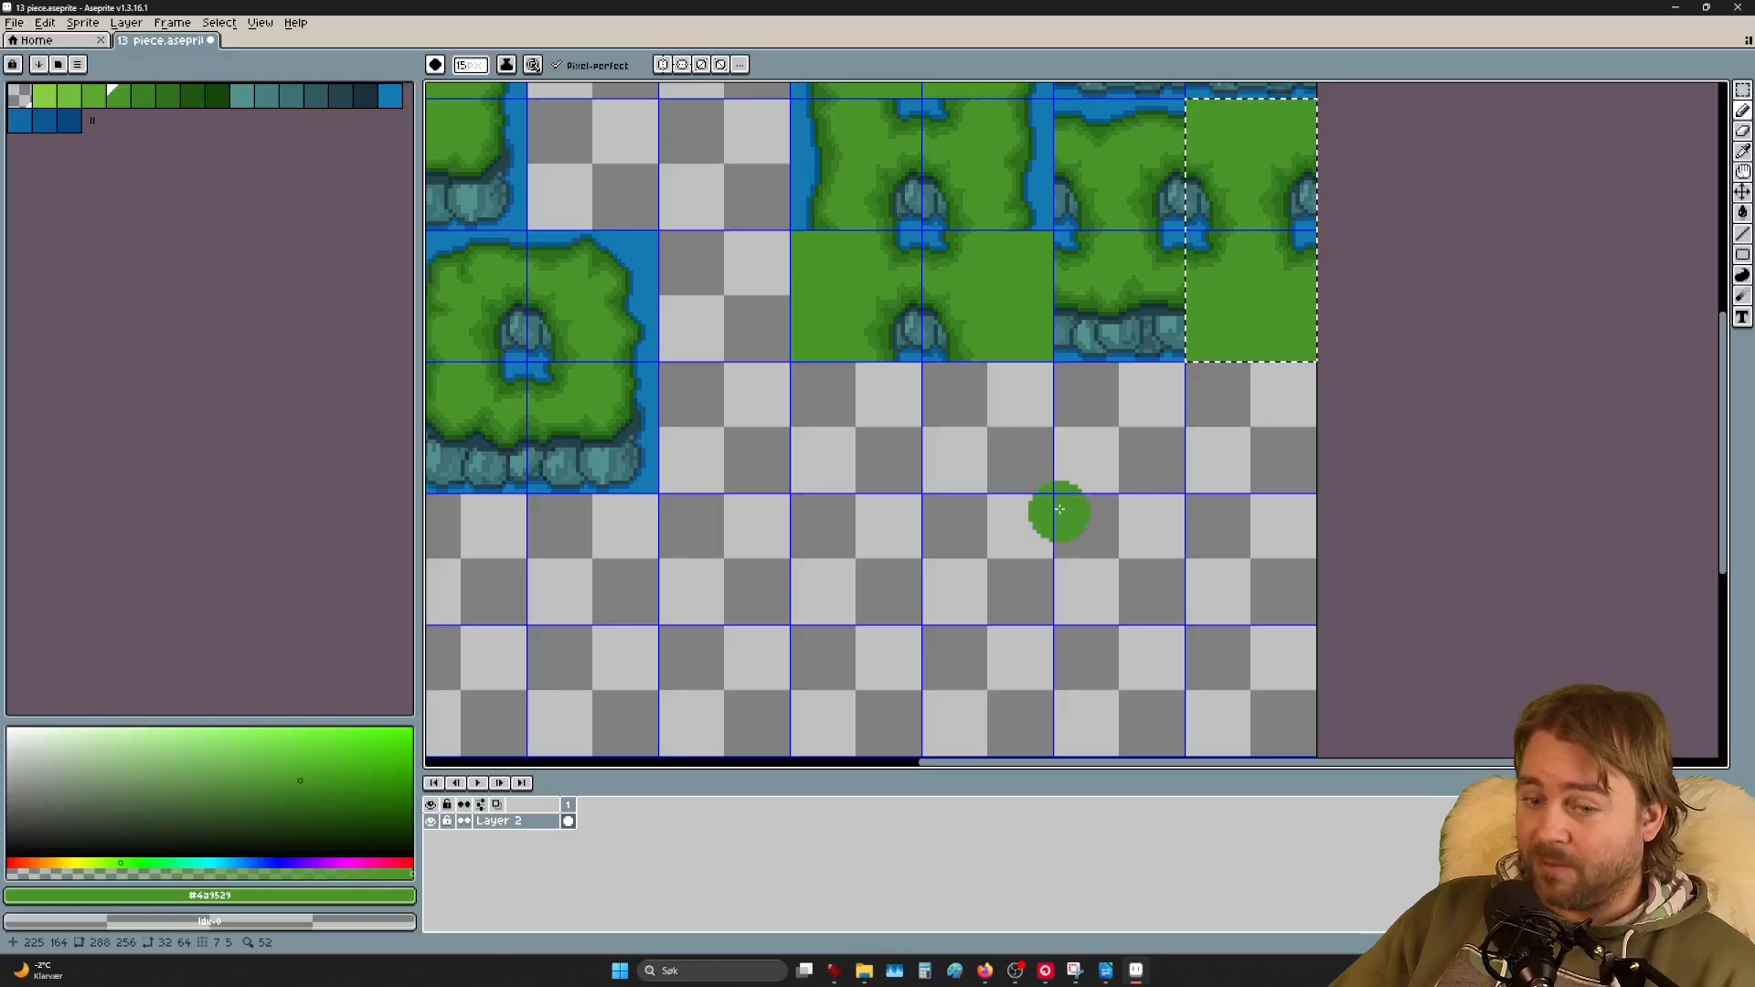
{"action": "scroll", "coordinate": [942, 521], "scroll_direction": "down", "scroll_amount": 5}
{"action": "scroll", "coordinate": [942, 521], "scroll_direction": "up", "scroll_amount": 3}
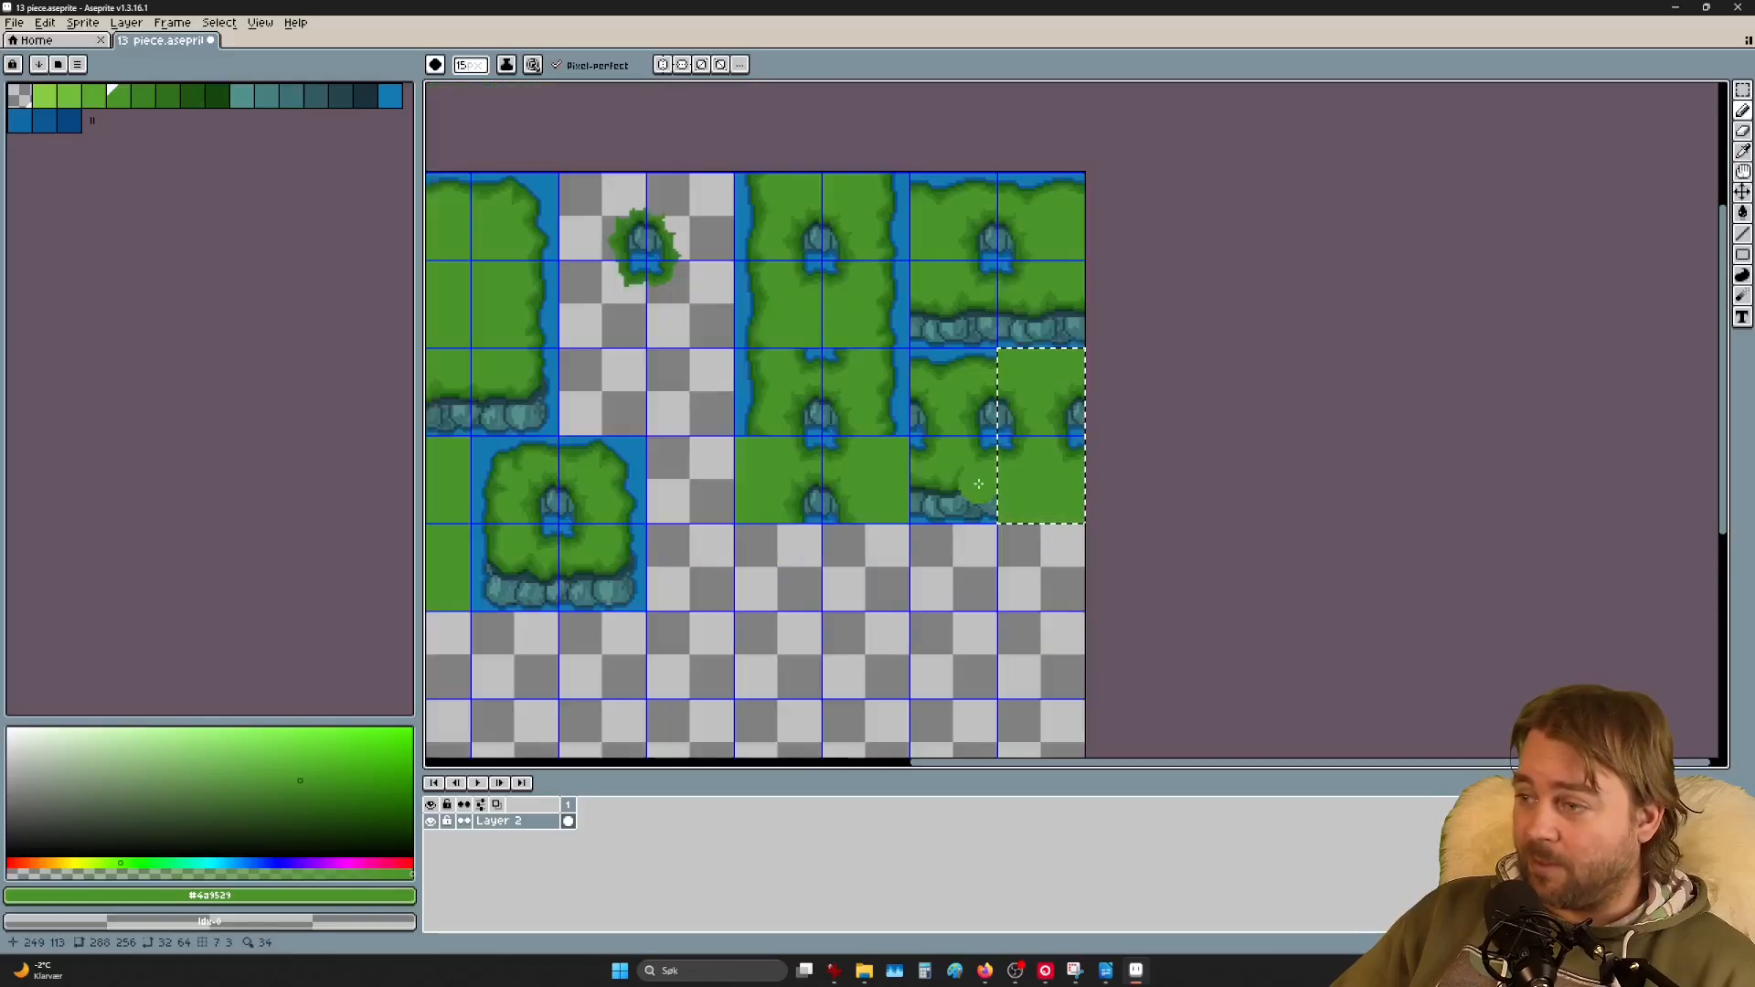
{"action": "scroll", "coordinate": [1144, 572], "scroll_direction": "up", "scroll_amount": 2}
{"action": "scroll", "coordinate": [1241, 504], "scroll_direction": "down", "scroll_amount": 3}
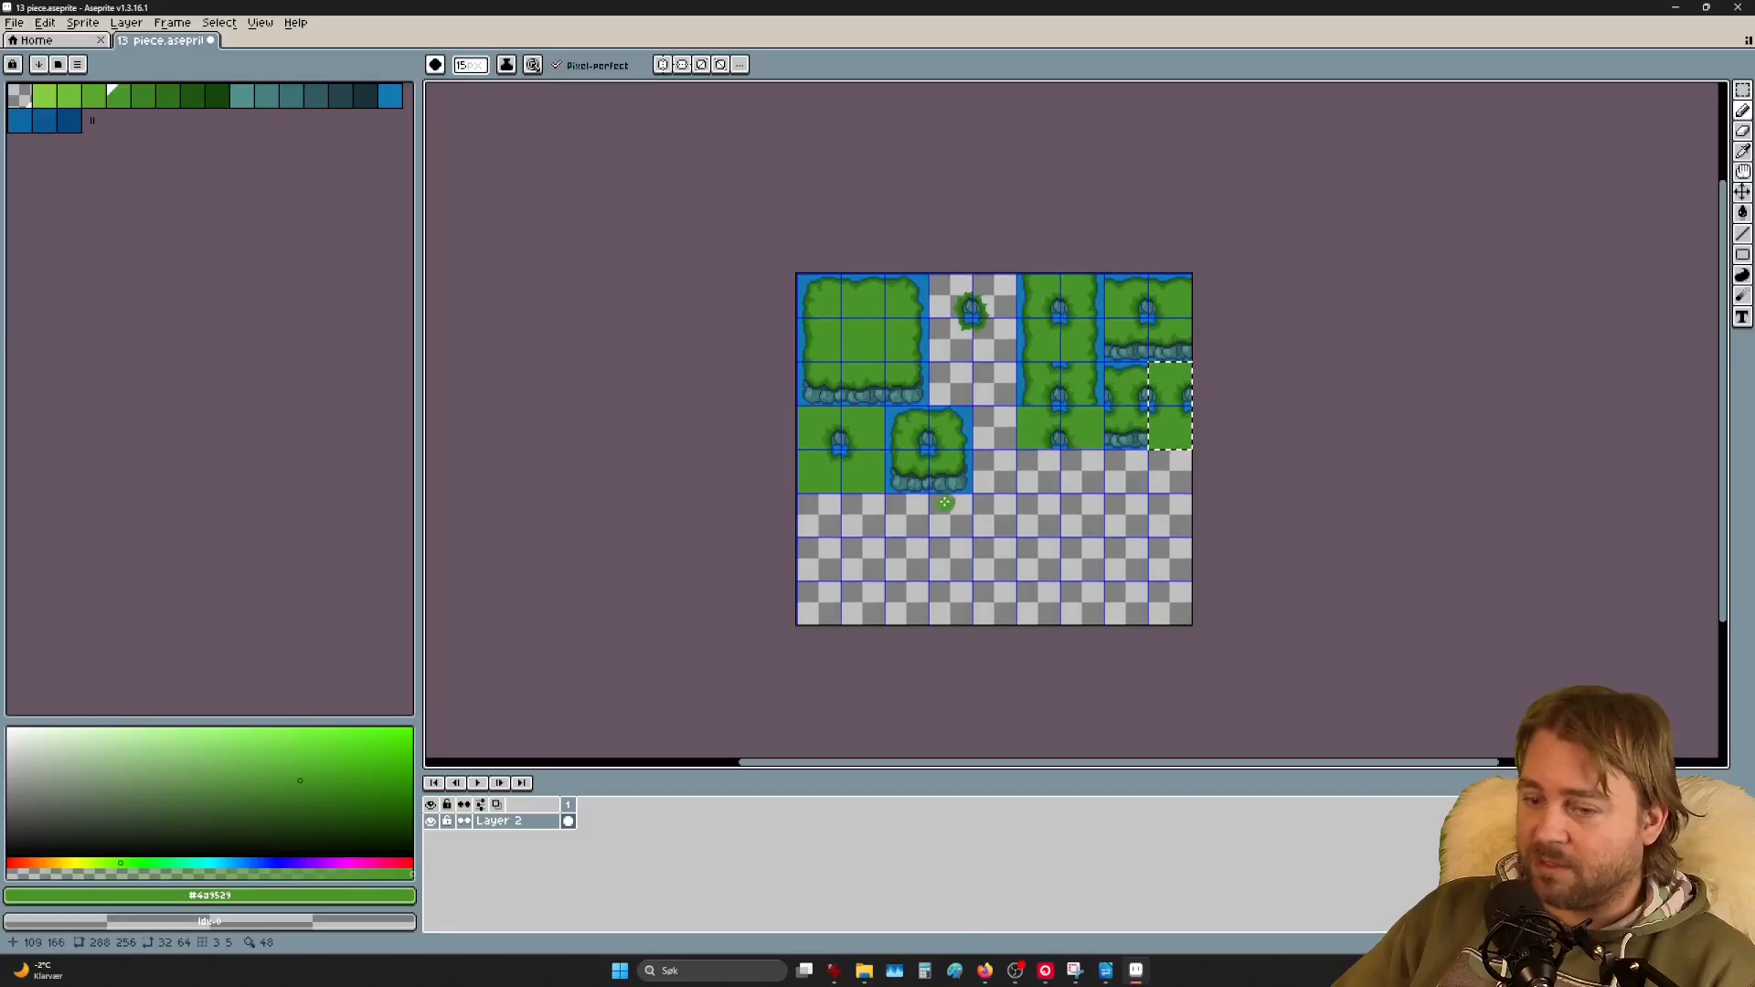
{"action": "scroll", "coordinate": [979, 460], "scroll_direction": "up", "scroll_amount": 2}
{"action": "scroll", "coordinate": [976, 475], "scroll_direction": "down", "scroll_amount": 2}
{"action": "scroll", "coordinate": [976, 480], "scroll_direction": "up", "scroll_amount": 2}
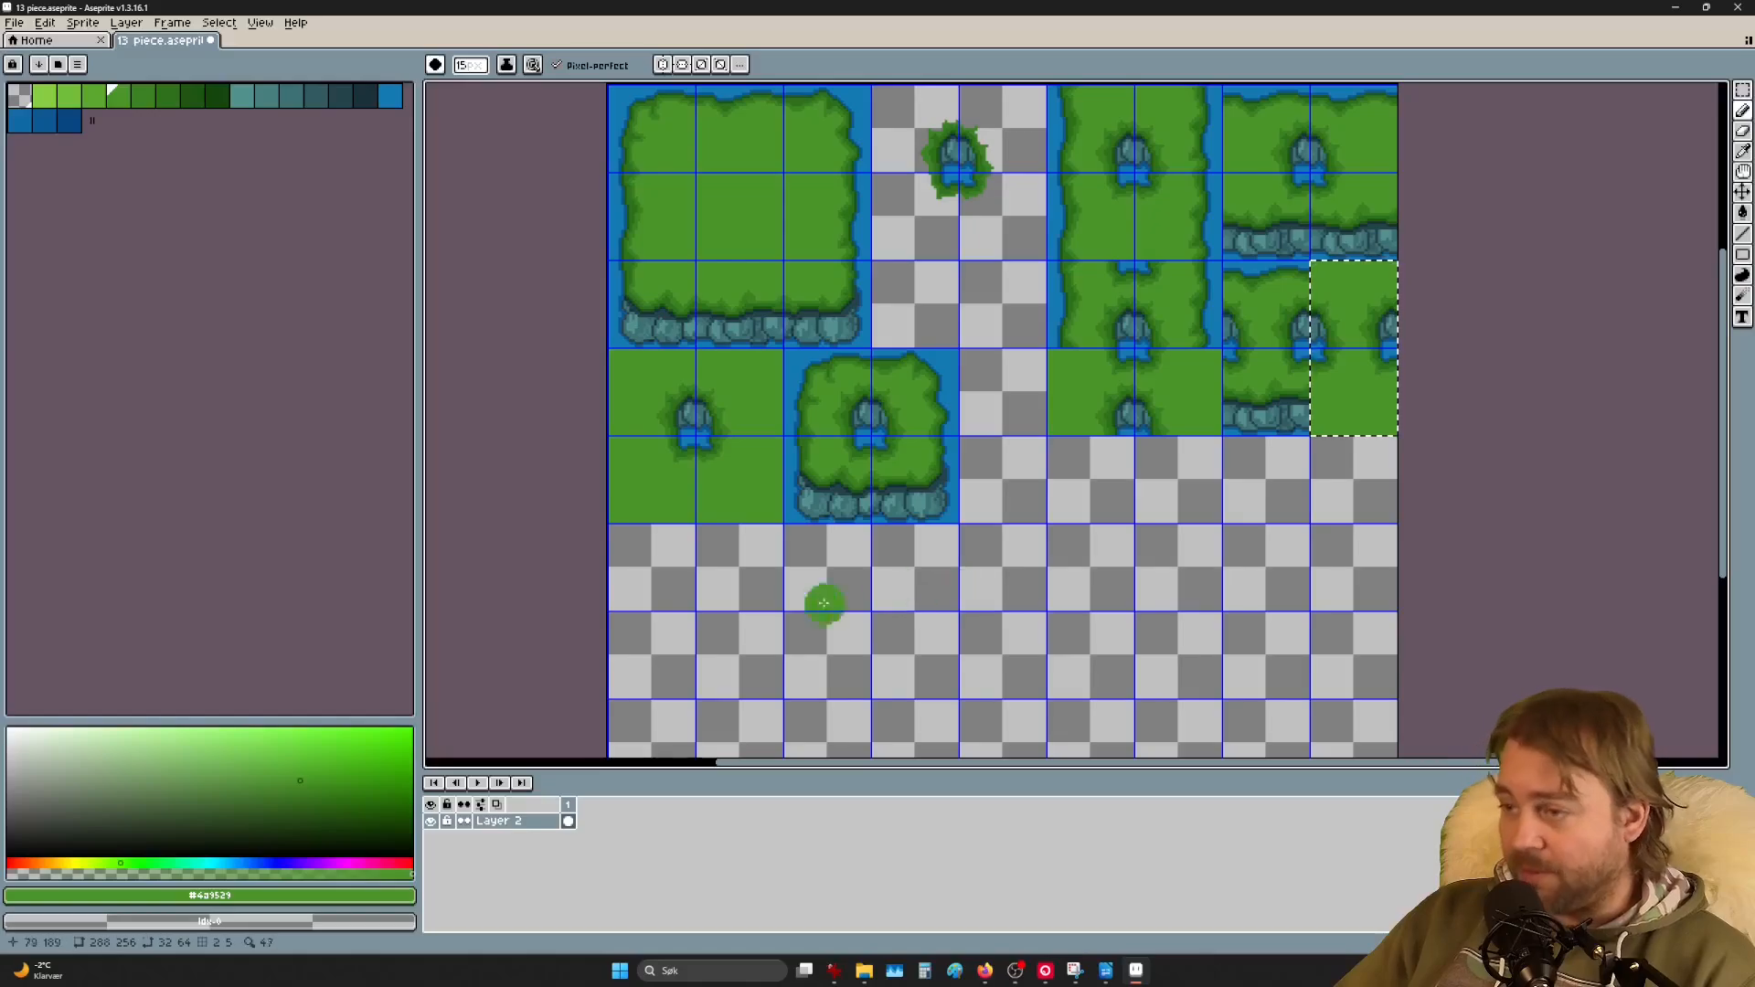
Step: Copy the lower 64 × 32 half of the grass inner-corner block to the empty cells at X 96, Y 64 and clear the selection
{"action": "key", "text": "m"}
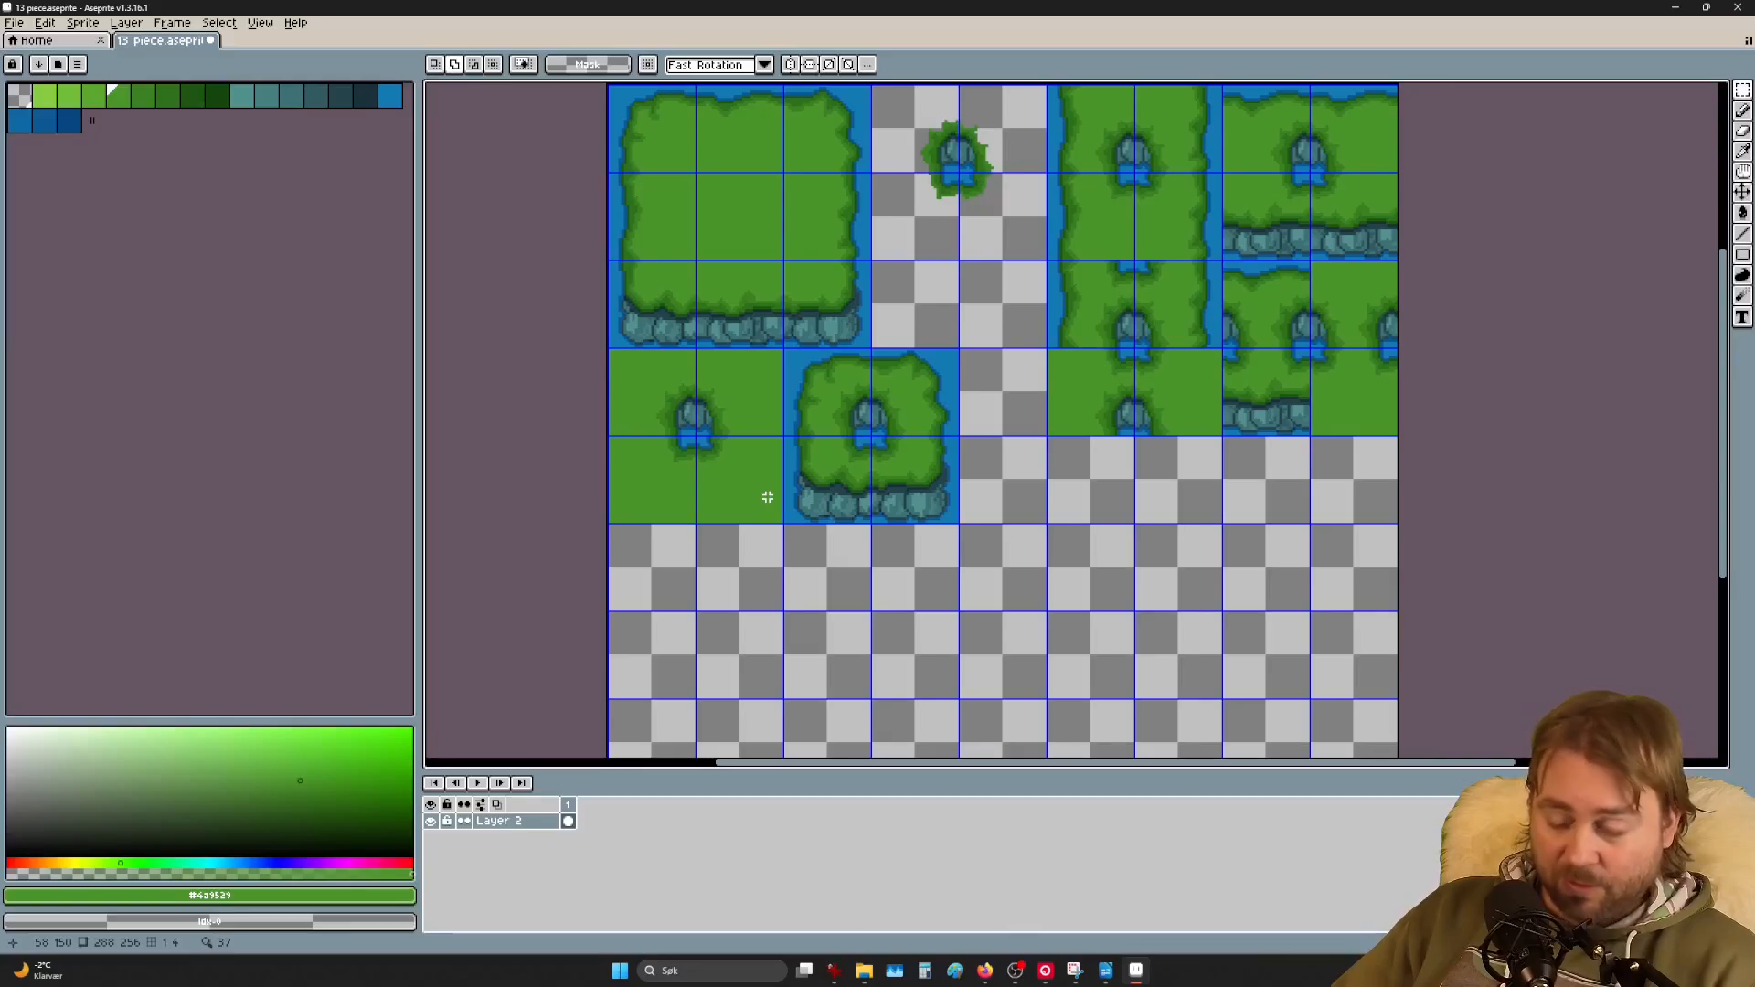
{"action": "left_click_drag", "start_coordinate": [721, 490], "coordinate": [628, 453]}
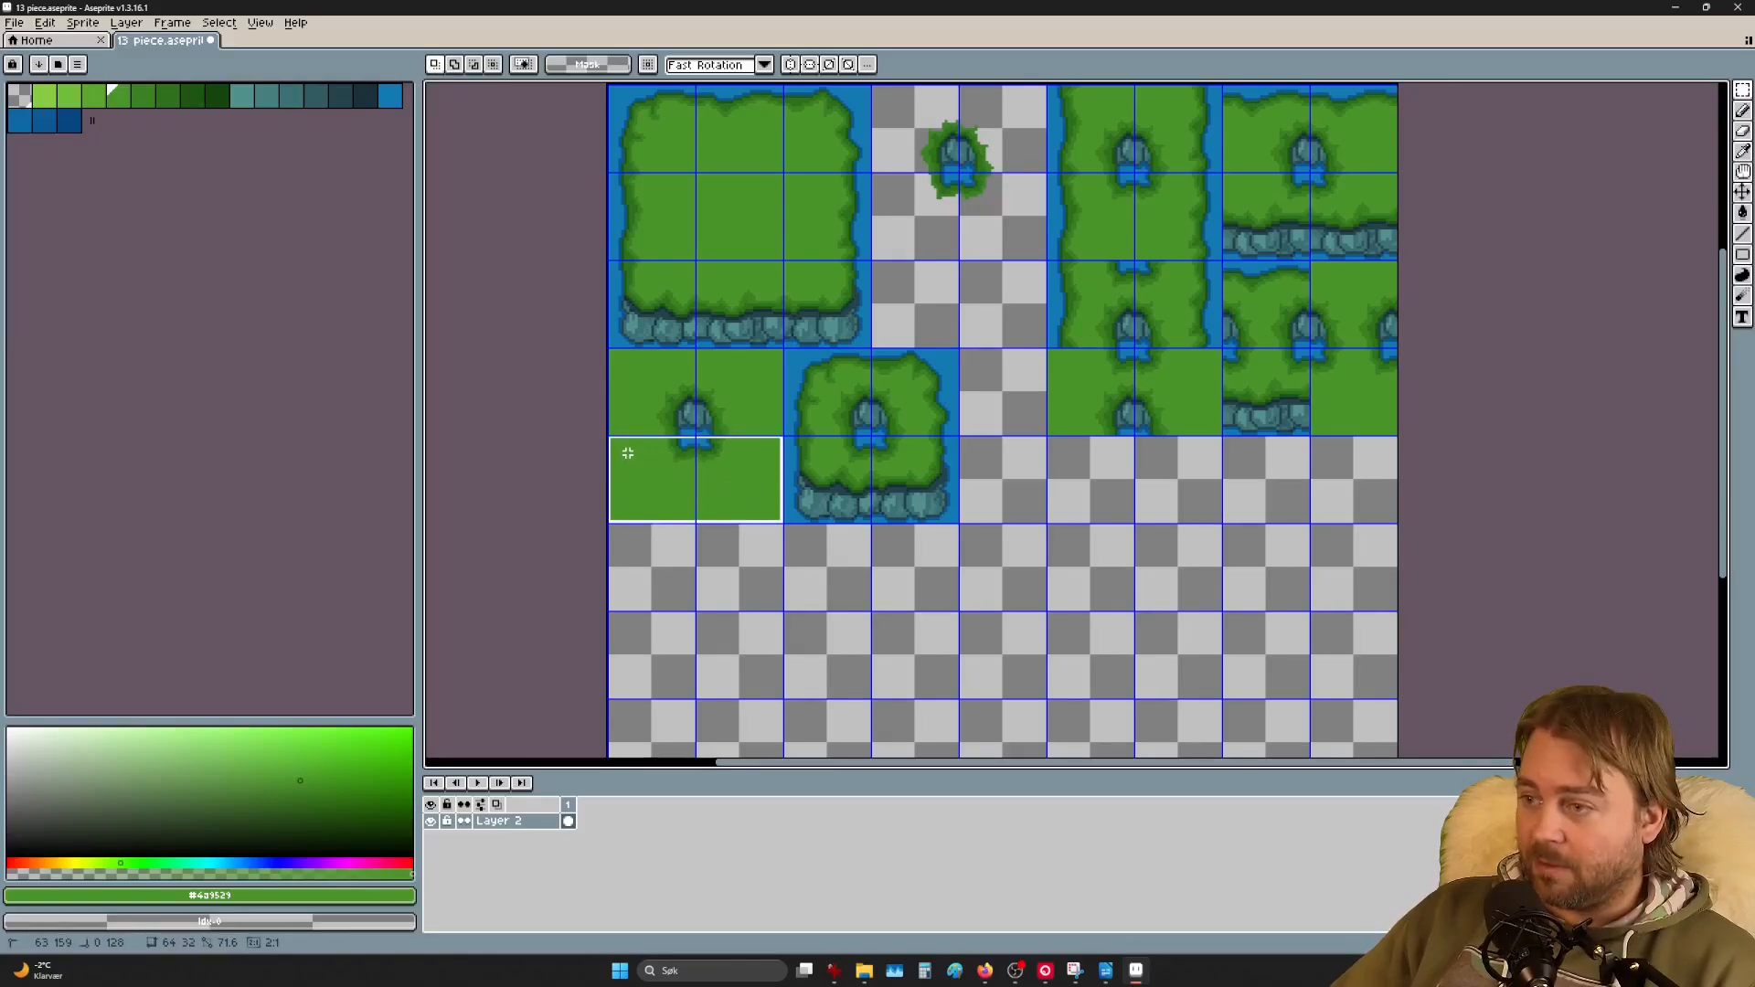
{"action": "left_click_drag", "start_coordinate": [729, 490], "coordinate": [947, 344]}
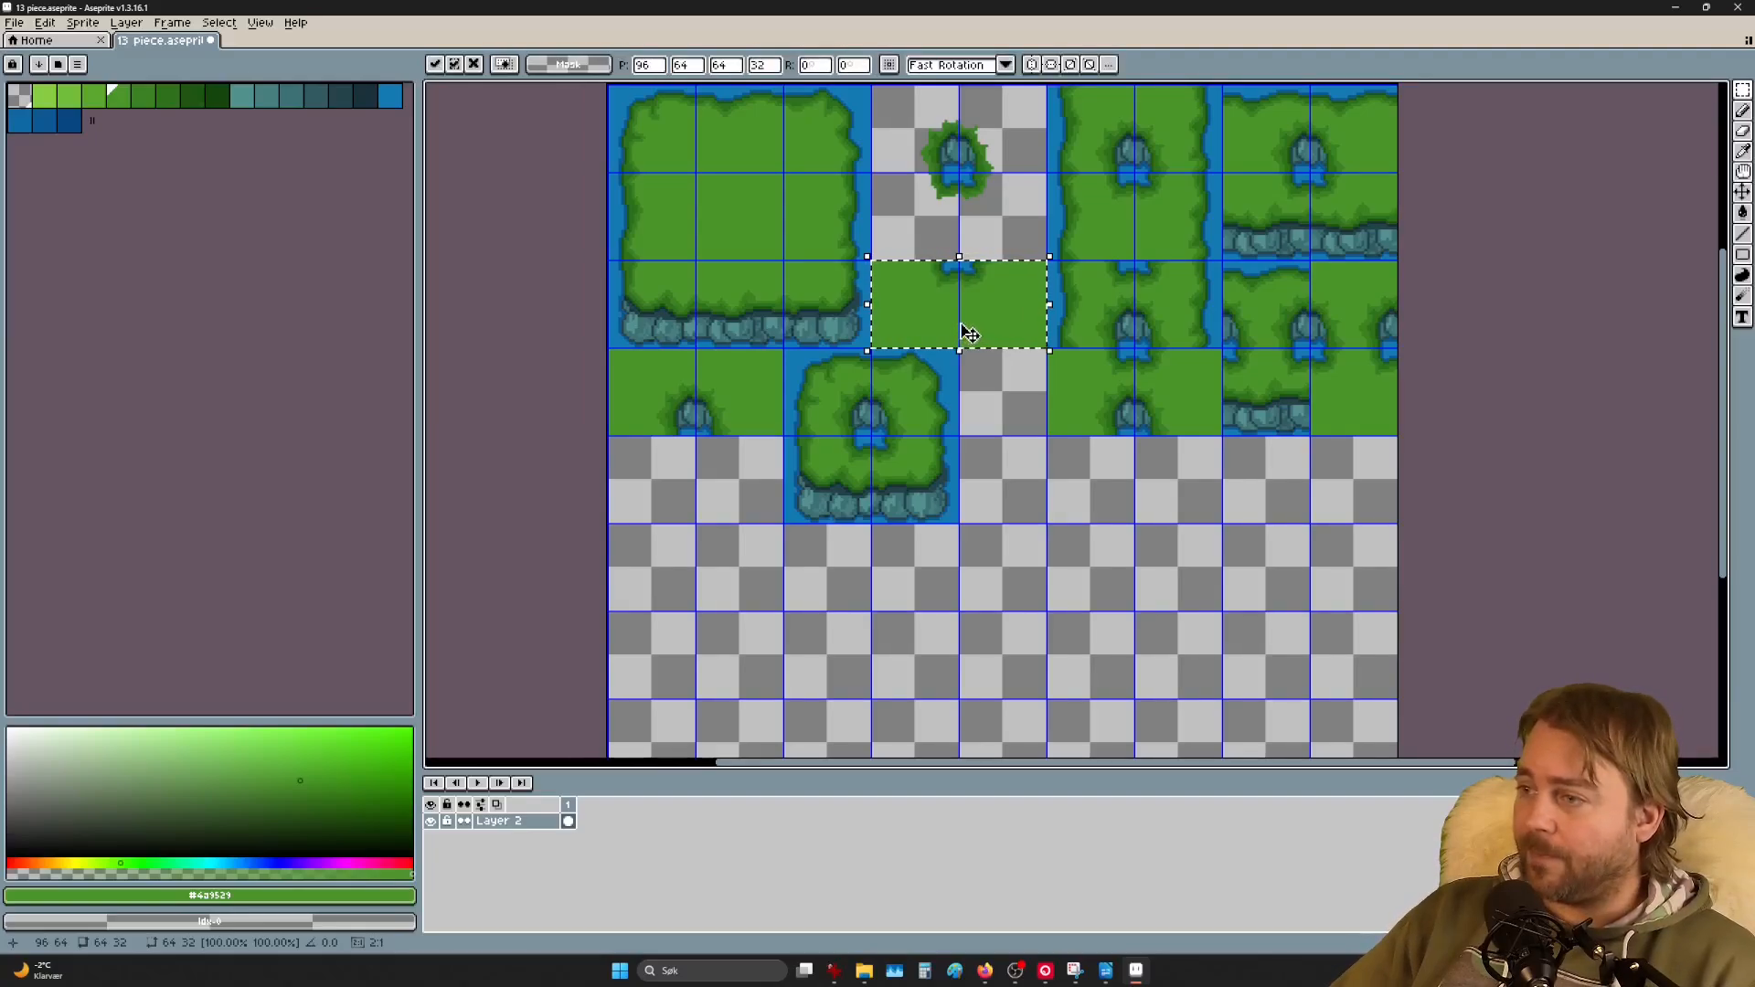
{"action": "left_click_drag", "start_coordinate": [960, 338], "coordinate": [725, 497]}
{"action": "left_click", "coordinate": [932, 629]}
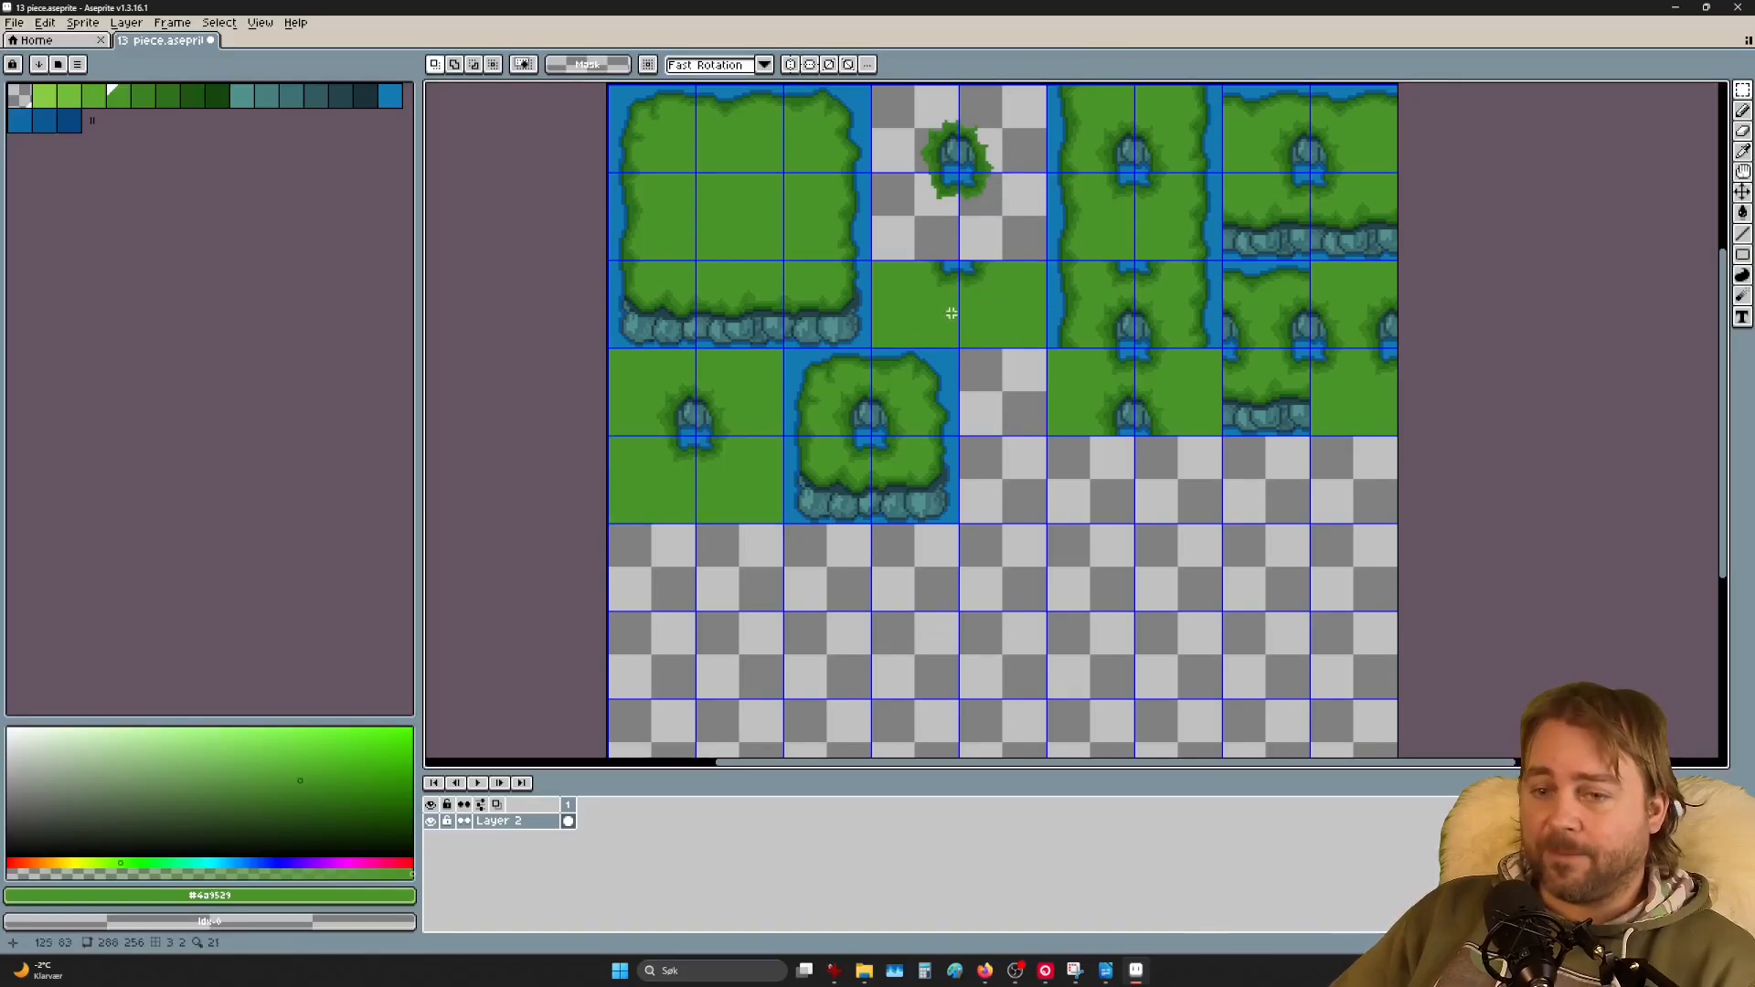
Step: Overlay the transparent inner-corner piece's upper-left tile at X 128, Y 64 and its upper-right tile at X 96, Y 64, clearing the selection
{"action": "scroll", "coordinate": [1048, 239], "scroll_direction": "up", "scroll_amount": 3}
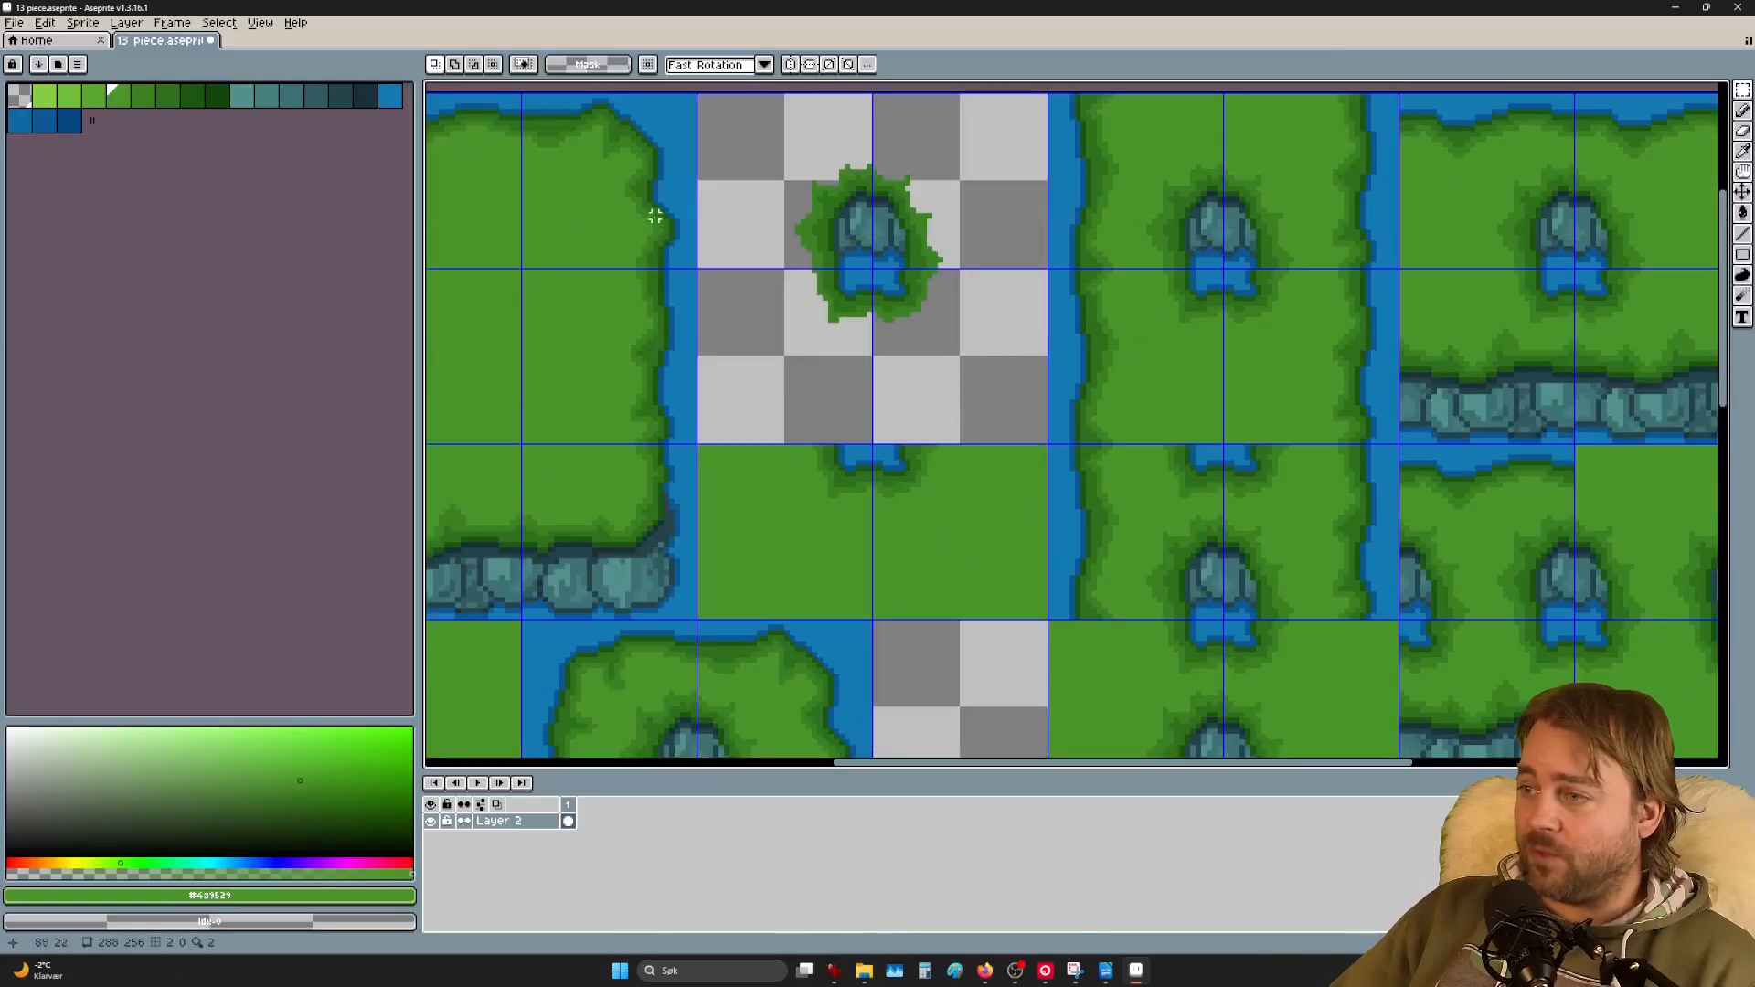
{"action": "left_click_drag", "start_coordinate": [742, 165], "coordinate": [773, 178]}
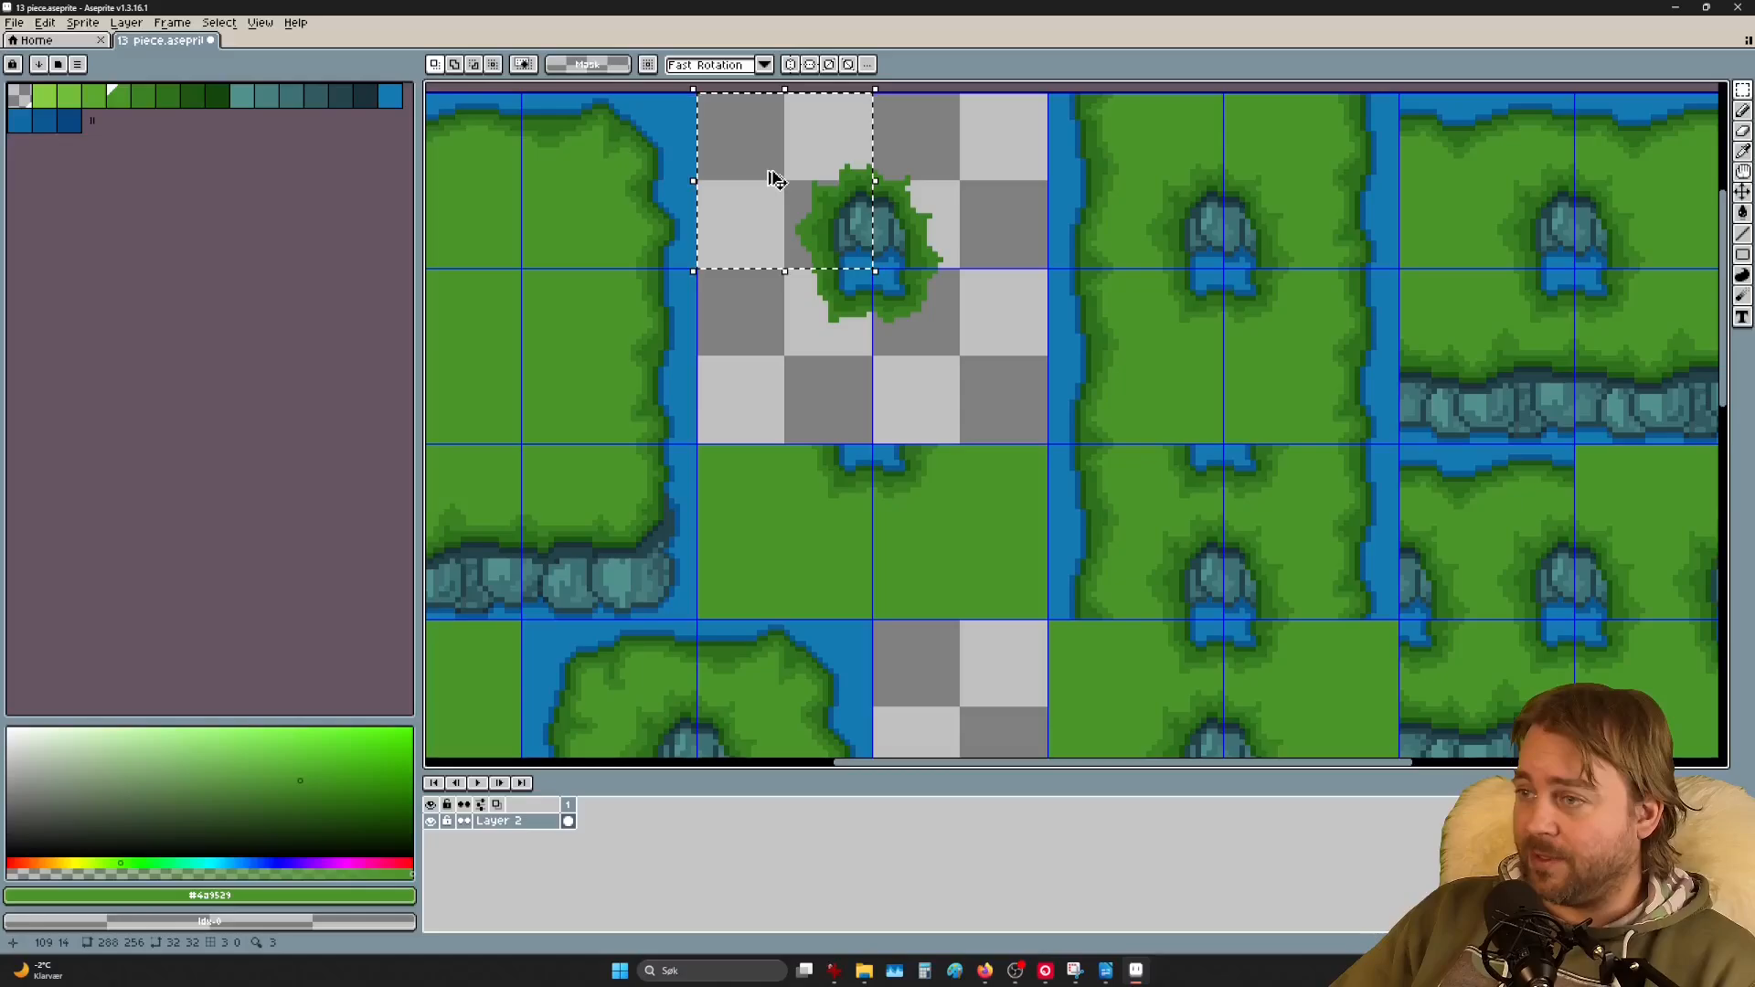
{"action": "left_click_drag", "start_coordinate": [773, 178], "coordinate": [960, 519]}
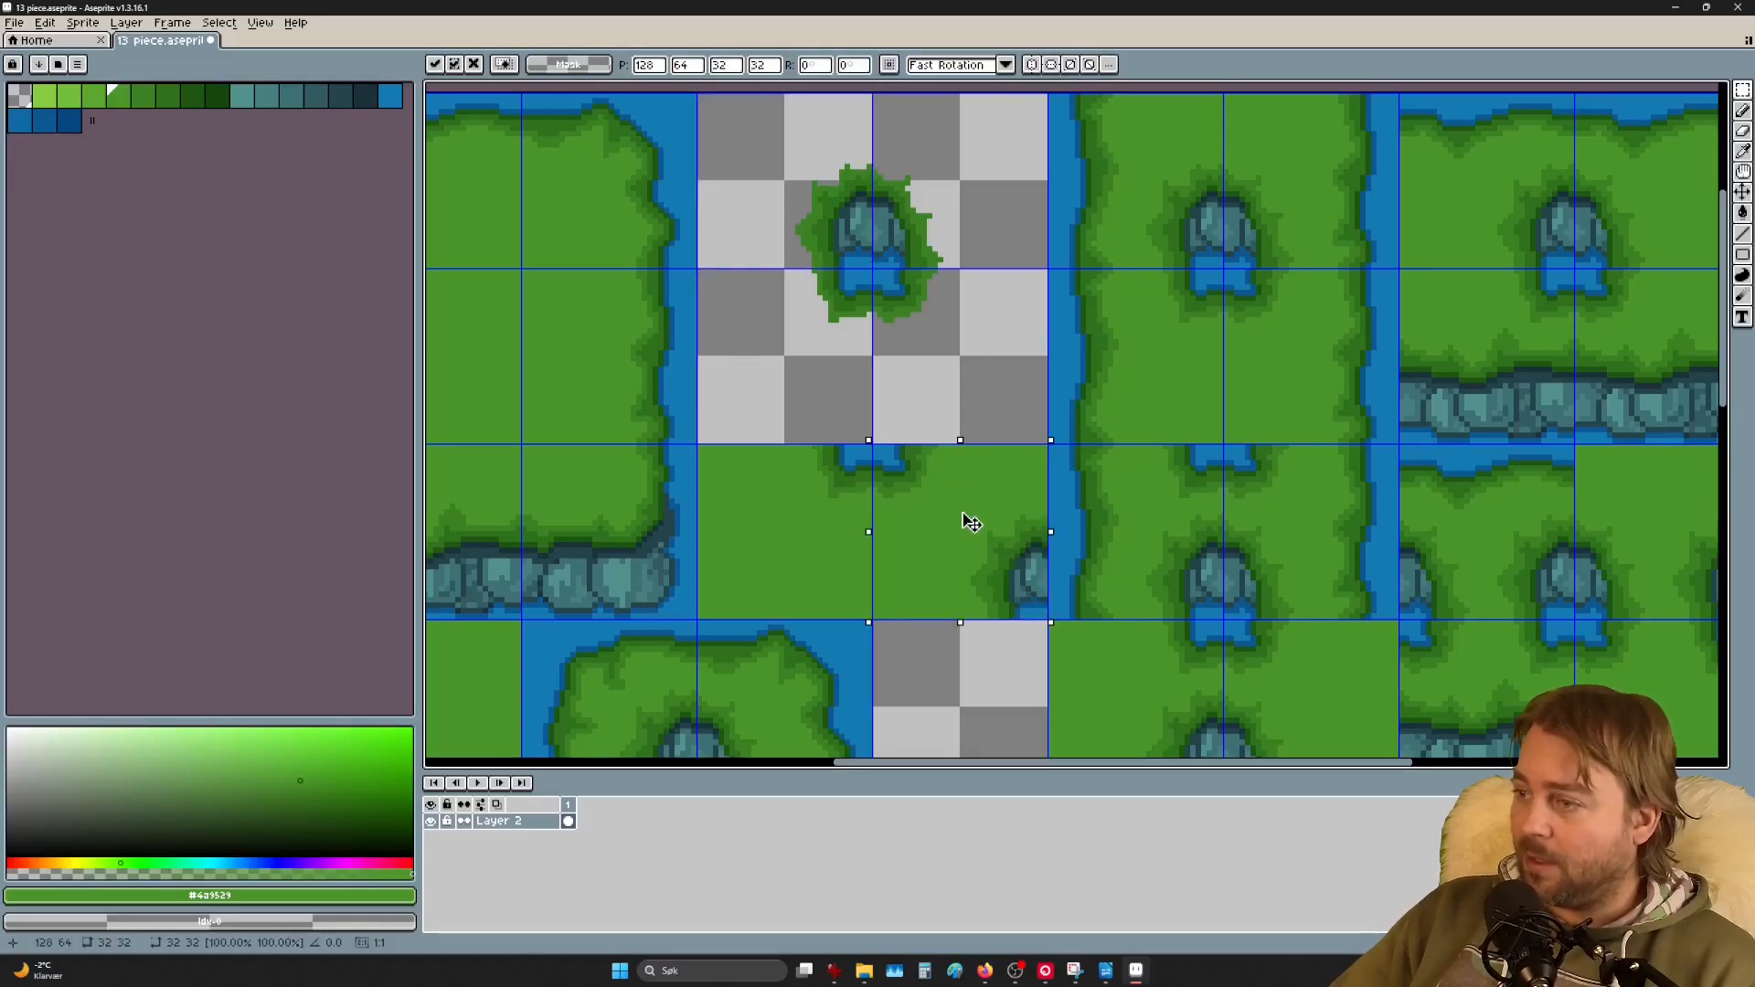
{"action": "left_click_drag", "start_coordinate": [893, 196], "coordinate": [838, 480]}
{"action": "left_click", "coordinate": [952, 674]}
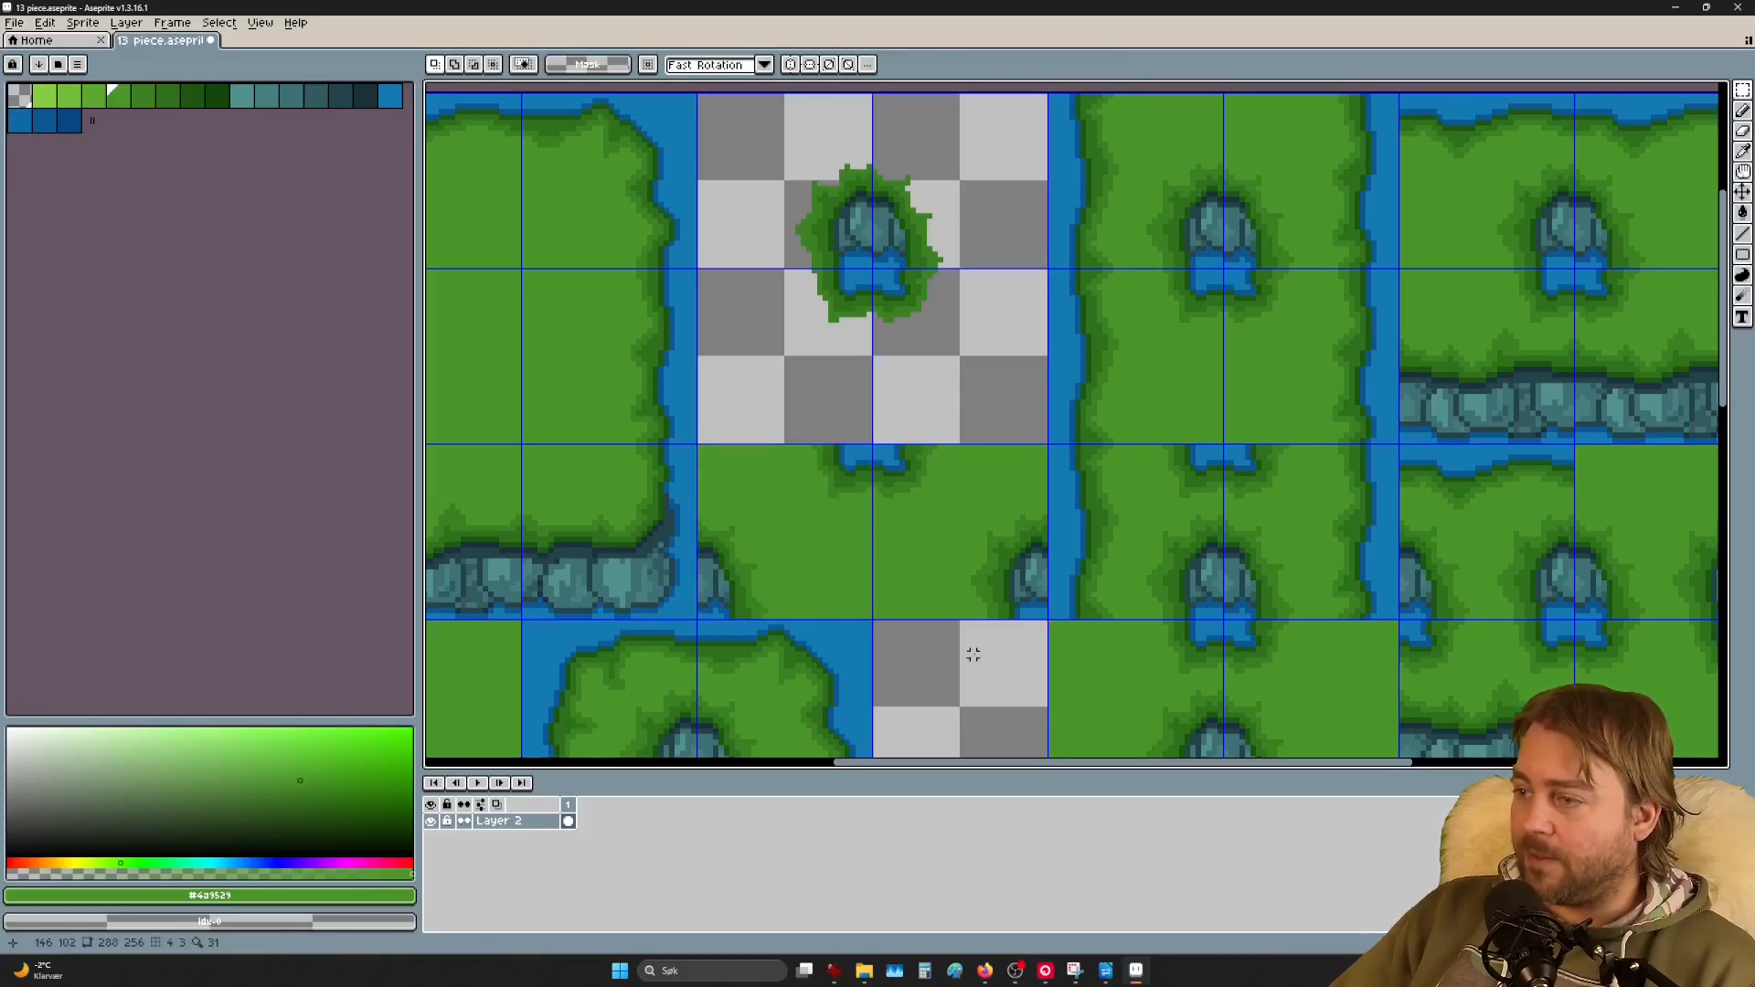
Step: Copy the two-corner grass tile at X 128, Y 64 into the empty cell at X 128, Y 96
{"action": "scroll", "coordinate": [972, 650], "scroll_direction": "down", "scroll_amount": 3}
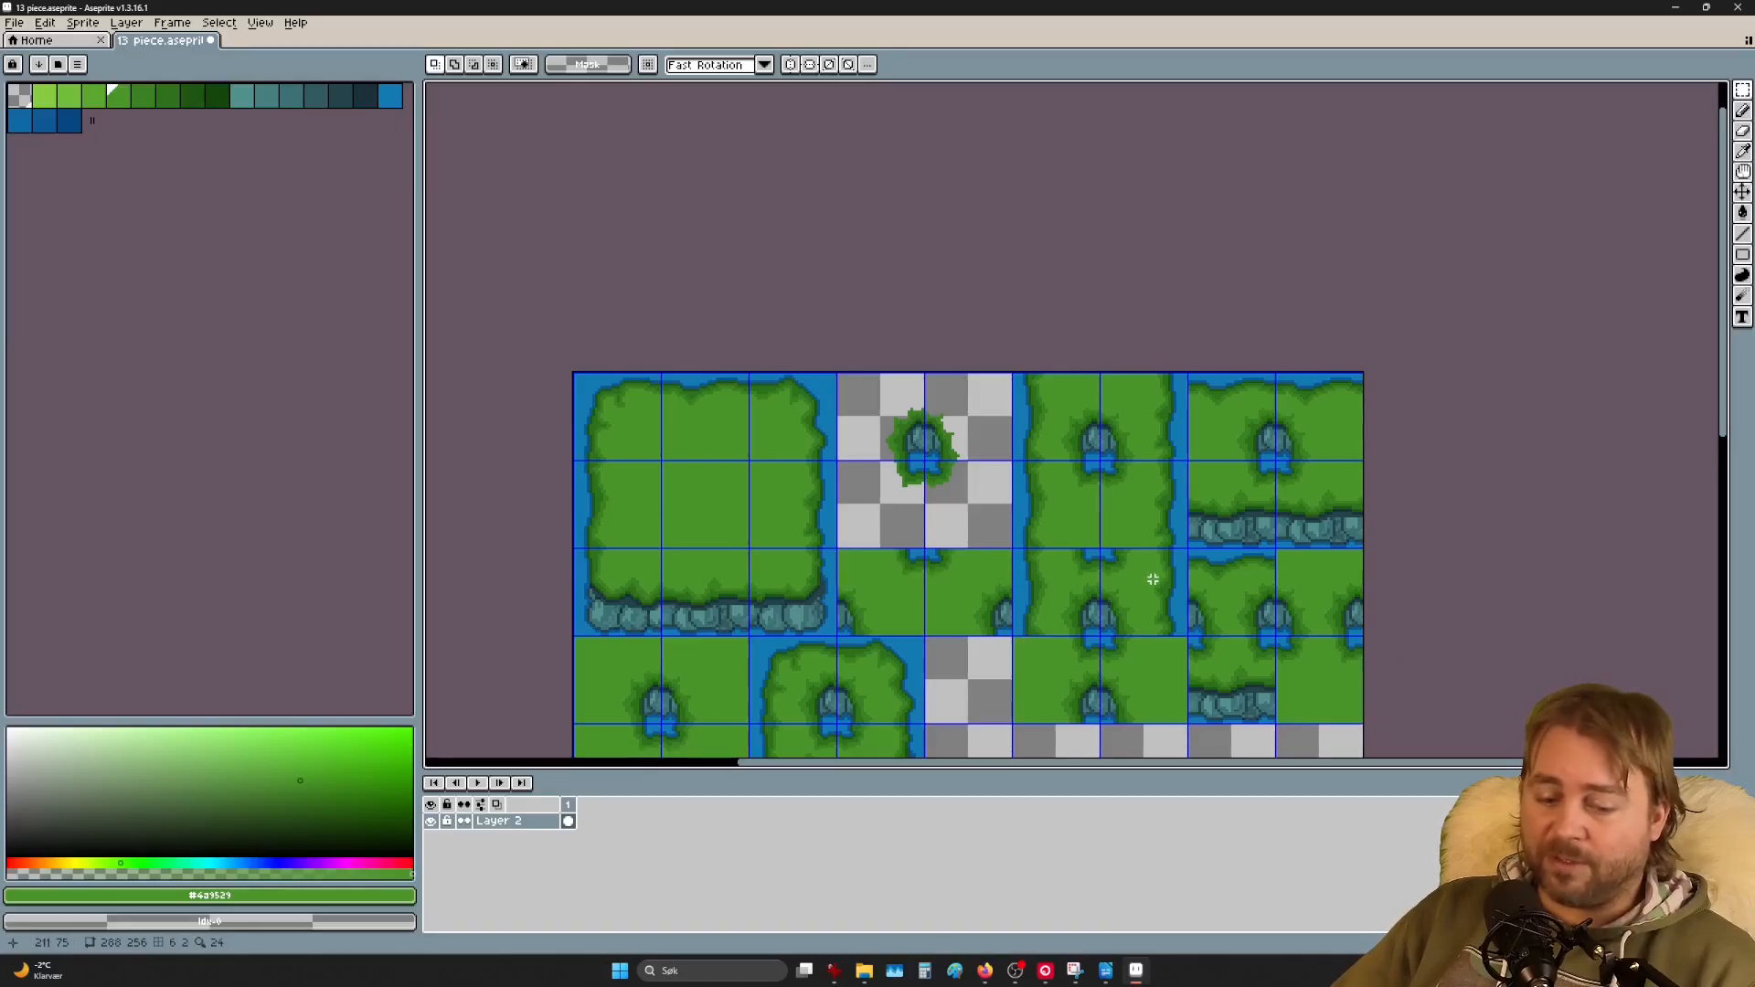
{"action": "scroll", "coordinate": [1008, 664], "scroll_direction": "down", "scroll_amount": 5}
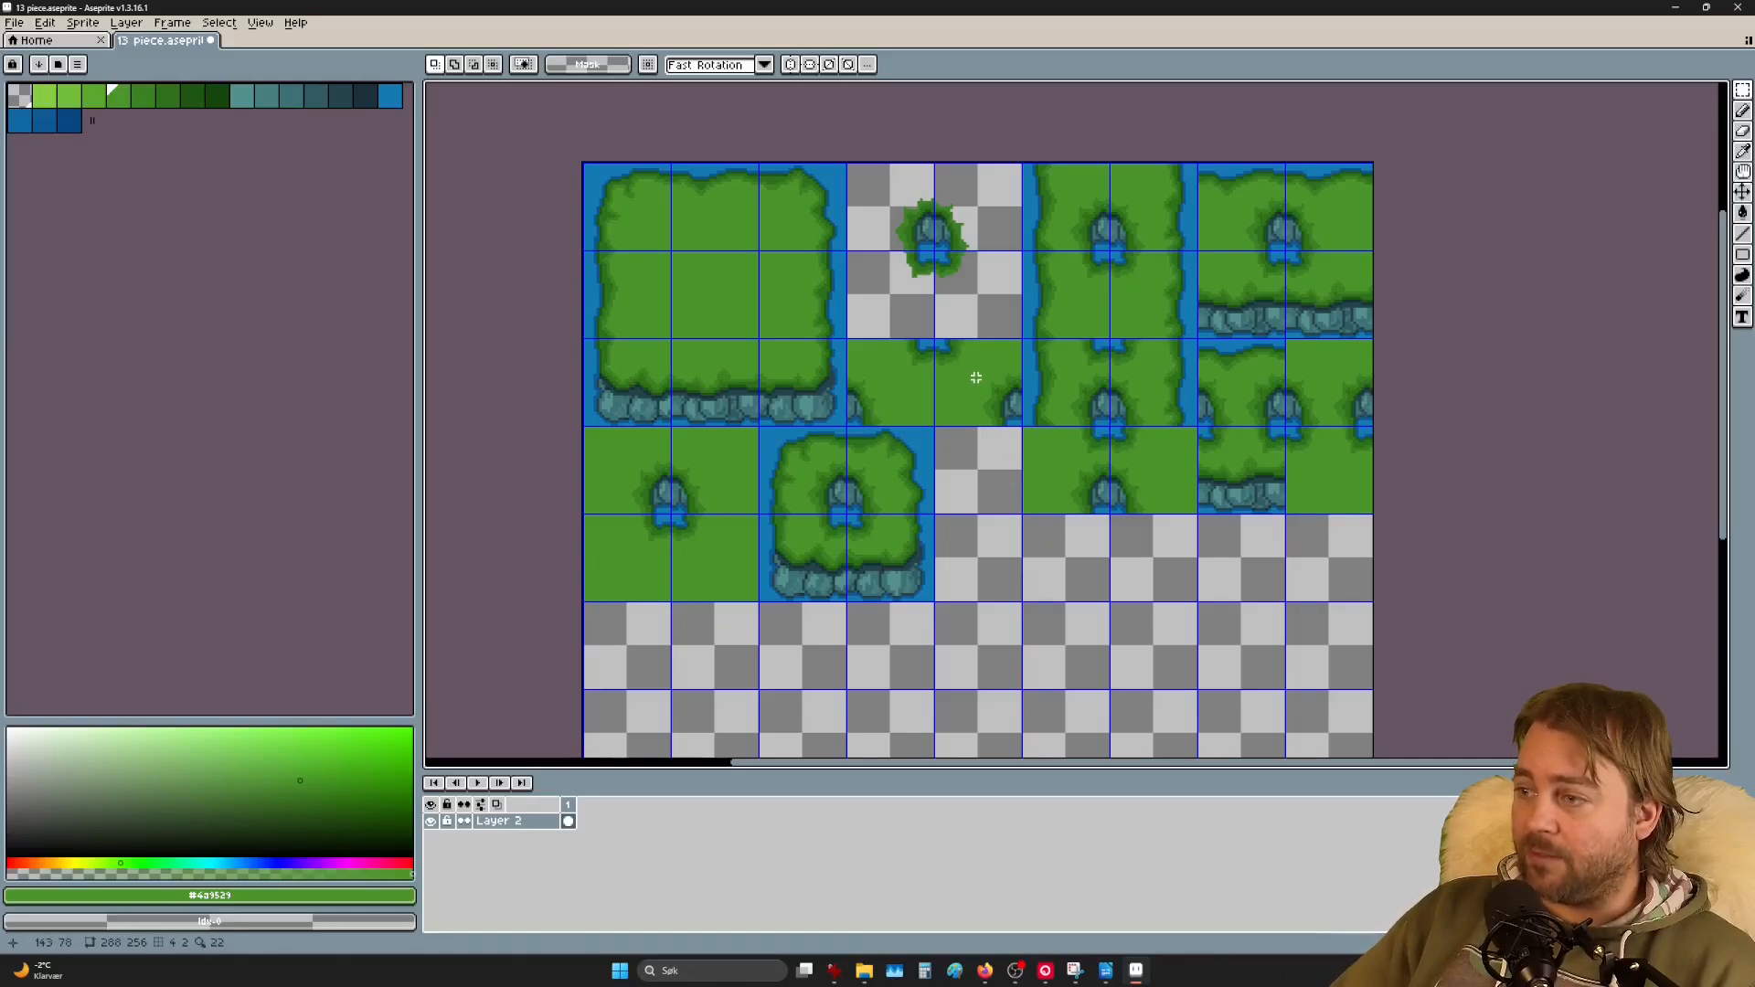
{"action": "left_click_drag", "start_coordinate": [977, 375], "coordinate": [1051, 449]}
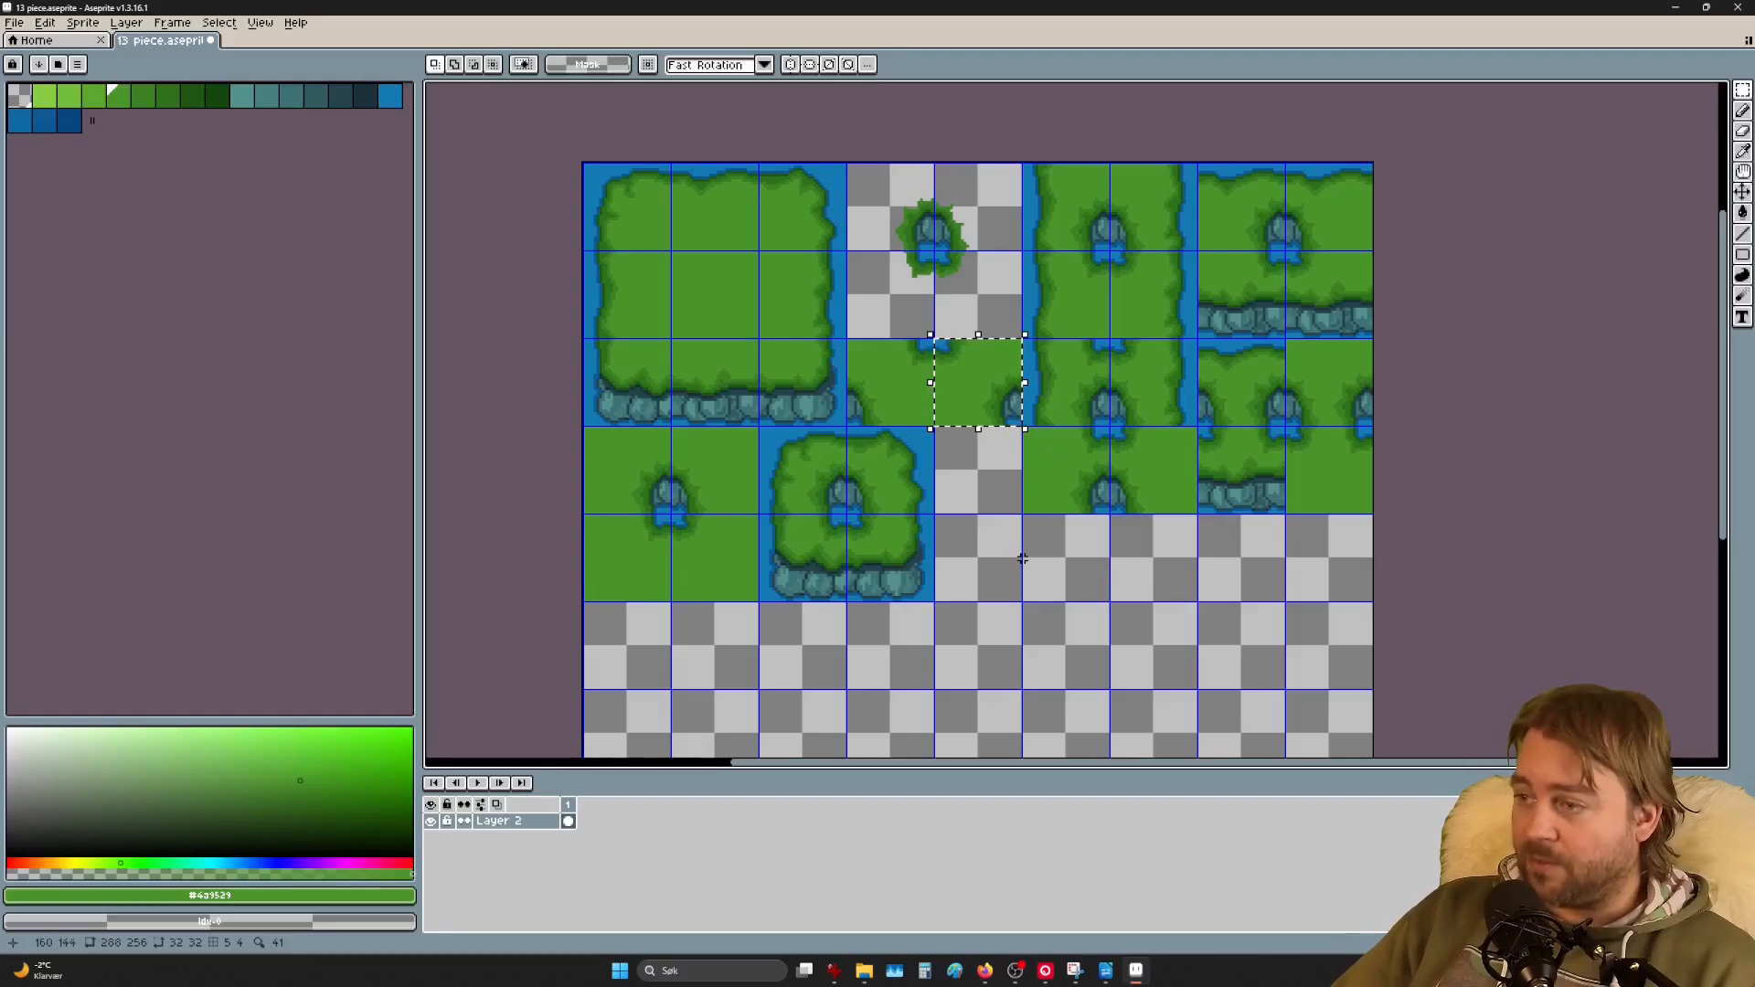
{"action": "left_click", "coordinate": [979, 348]}
{"action": "left_click_drag", "start_coordinate": [979, 348], "coordinate": [979, 453]}
{"action": "scroll", "coordinate": [1004, 474], "scroll_direction": "up", "scroll_amount": 3}
{"action": "scroll", "coordinate": [1006, 472], "scroll_direction": "up", "scroll_amount": 1}
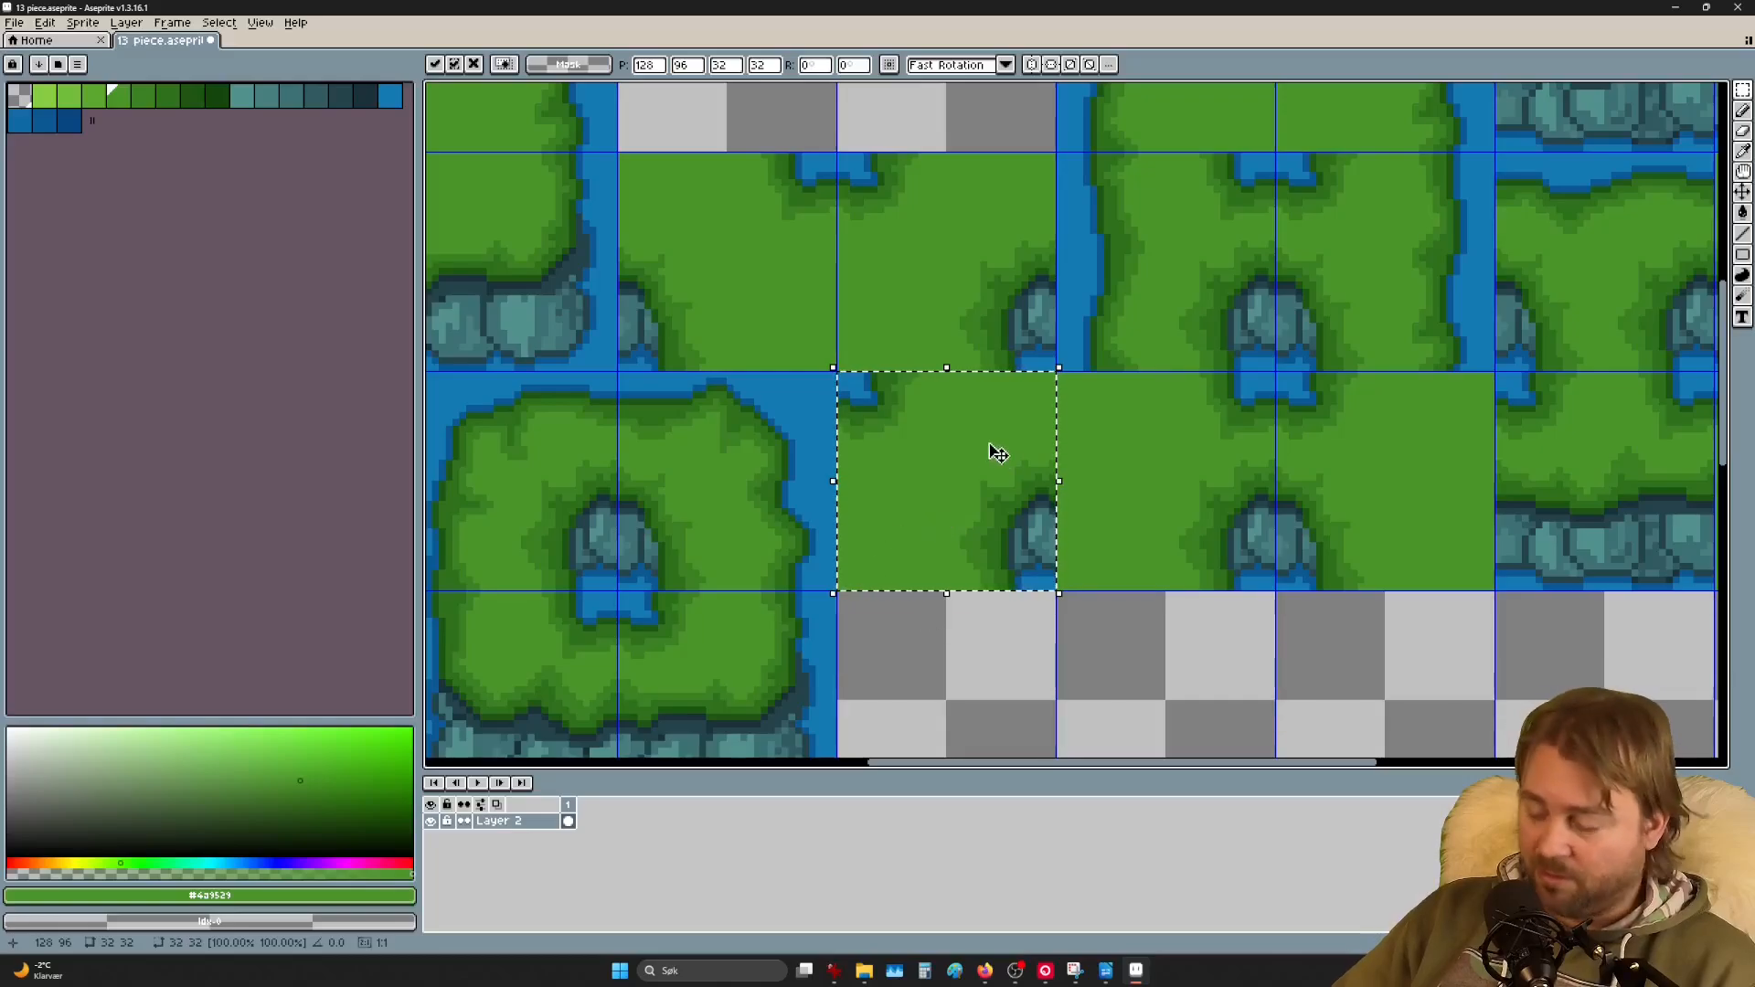
Step: Overlay the inner-corner piece's upper-right and lower-left tiles on the tile at X 128, Y 96 and clear the selection
{"action": "scroll", "coordinate": [969, 381], "scroll_direction": "down", "scroll_amount": 2}
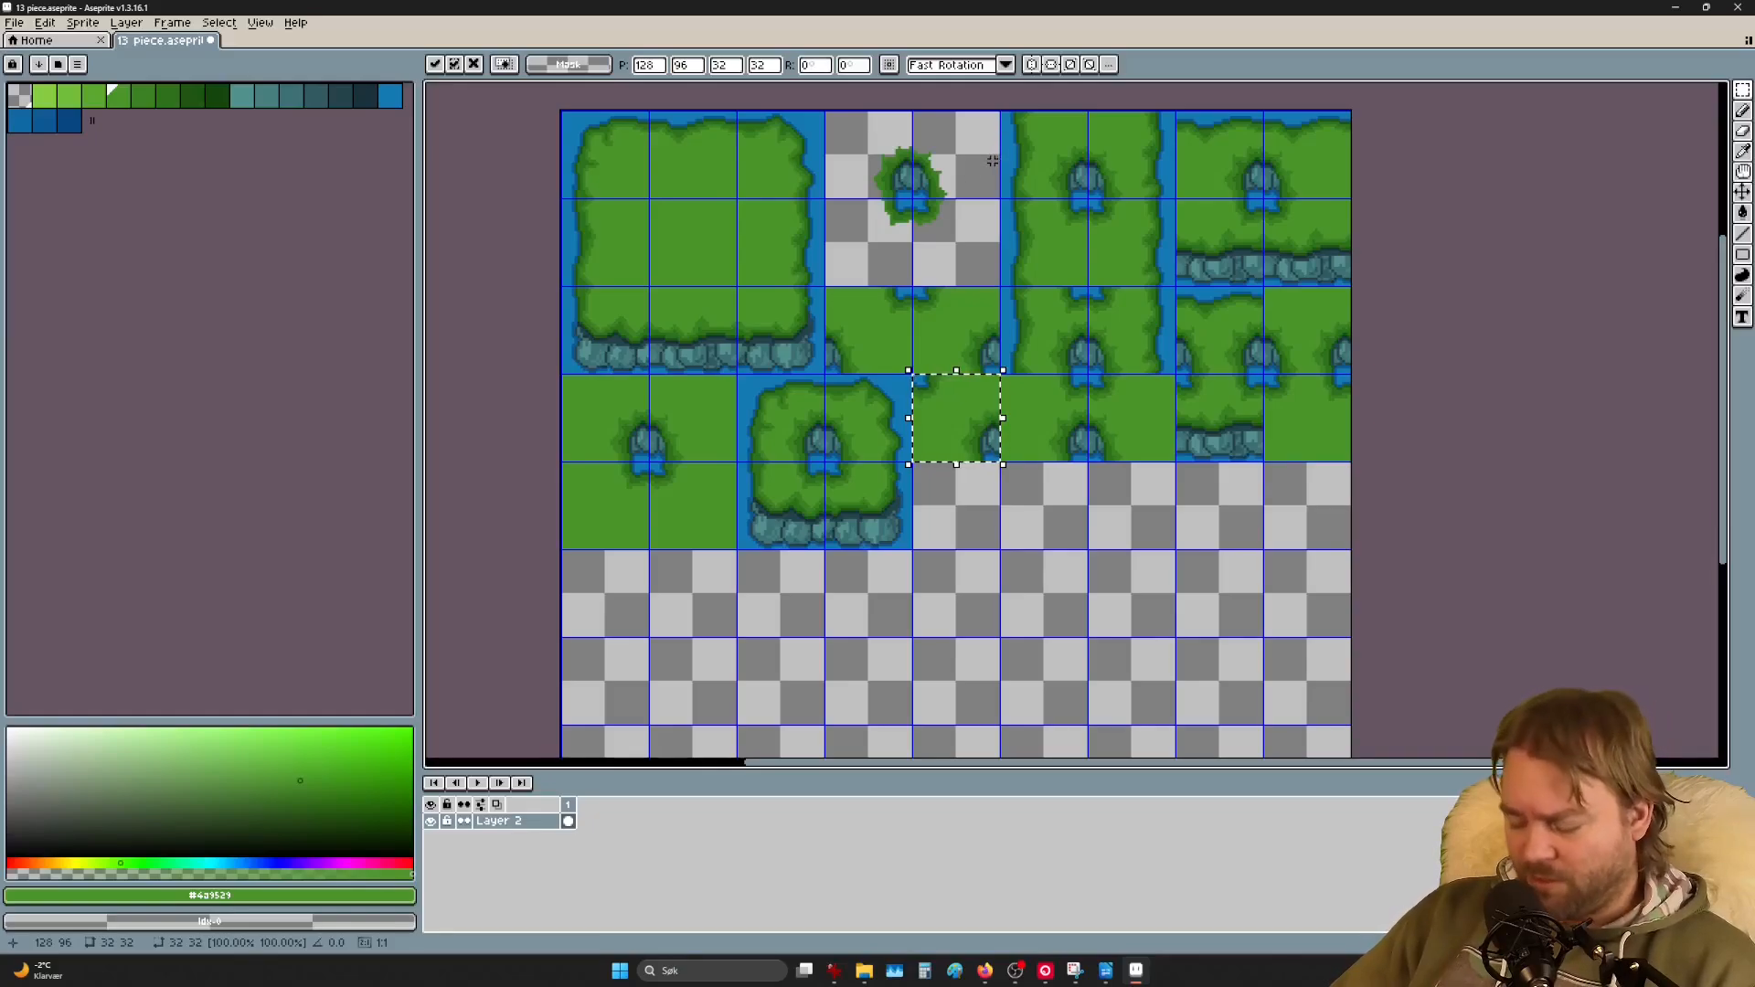
{"action": "left_click_drag", "start_coordinate": [981, 150], "coordinate": [963, 398]}
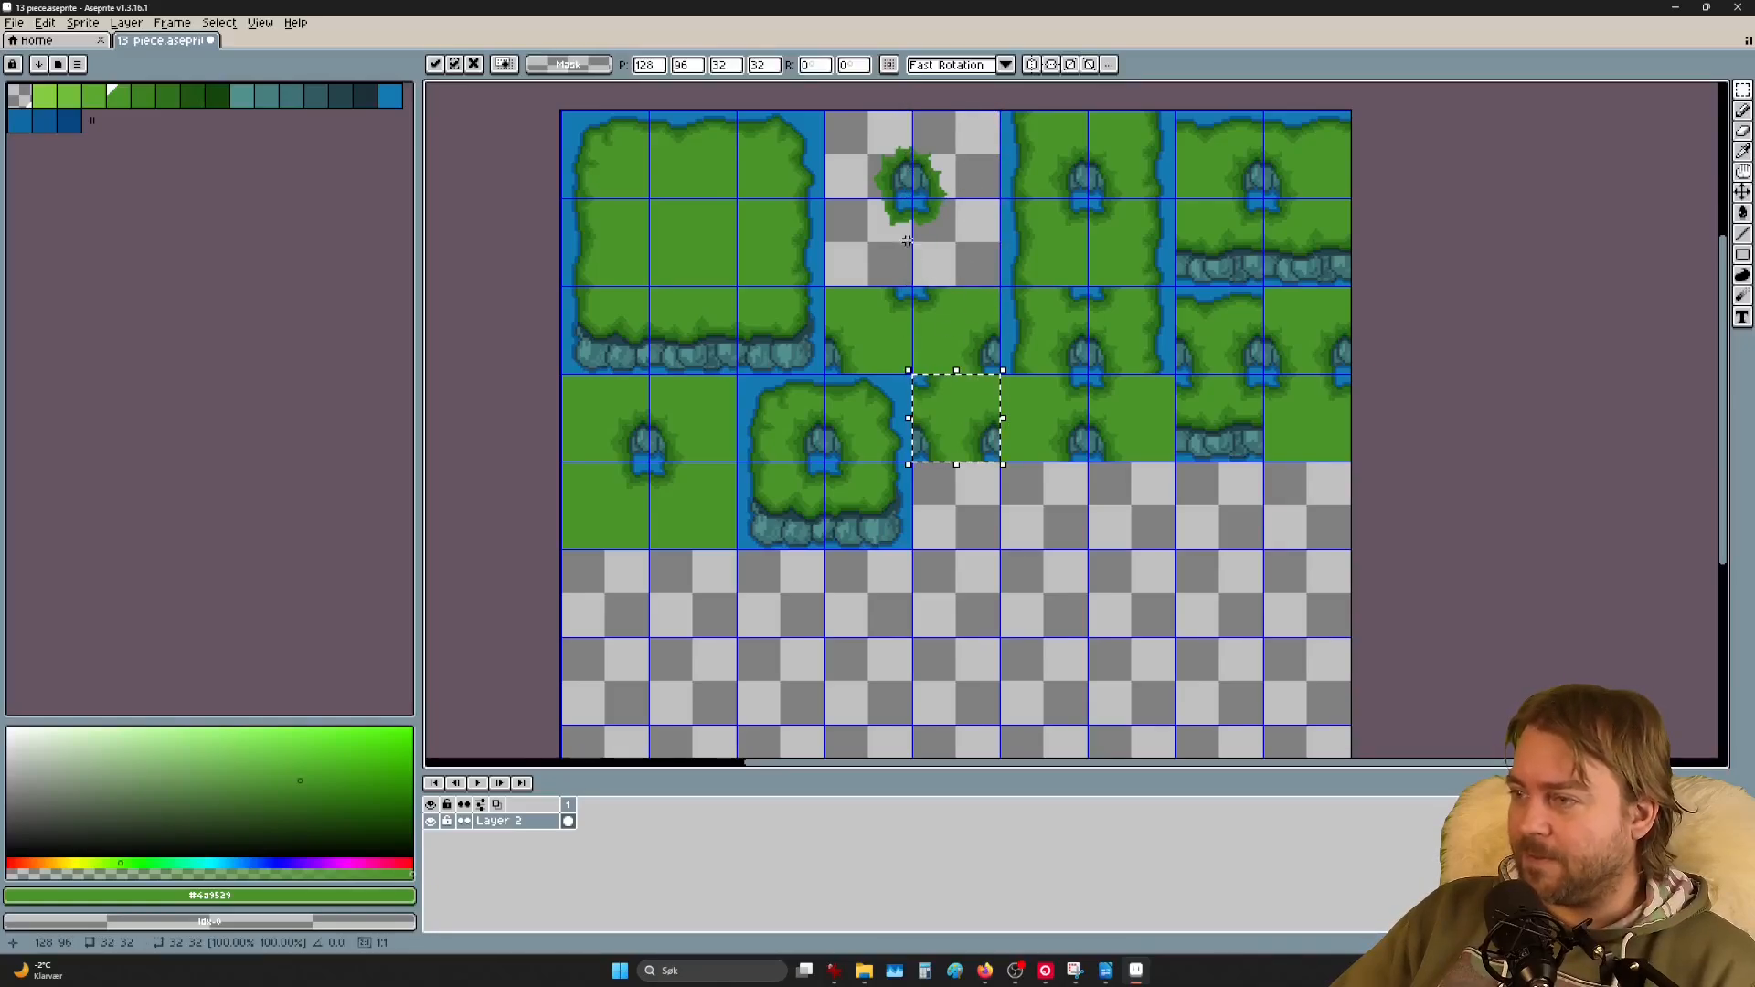
{"action": "double_click", "coordinate": [898, 234]}
{"action": "left_click_drag", "start_coordinate": [903, 240], "coordinate": [990, 426]}
{"action": "scroll", "coordinate": [983, 448], "scroll_direction": "up", "scroll_amount": 3}
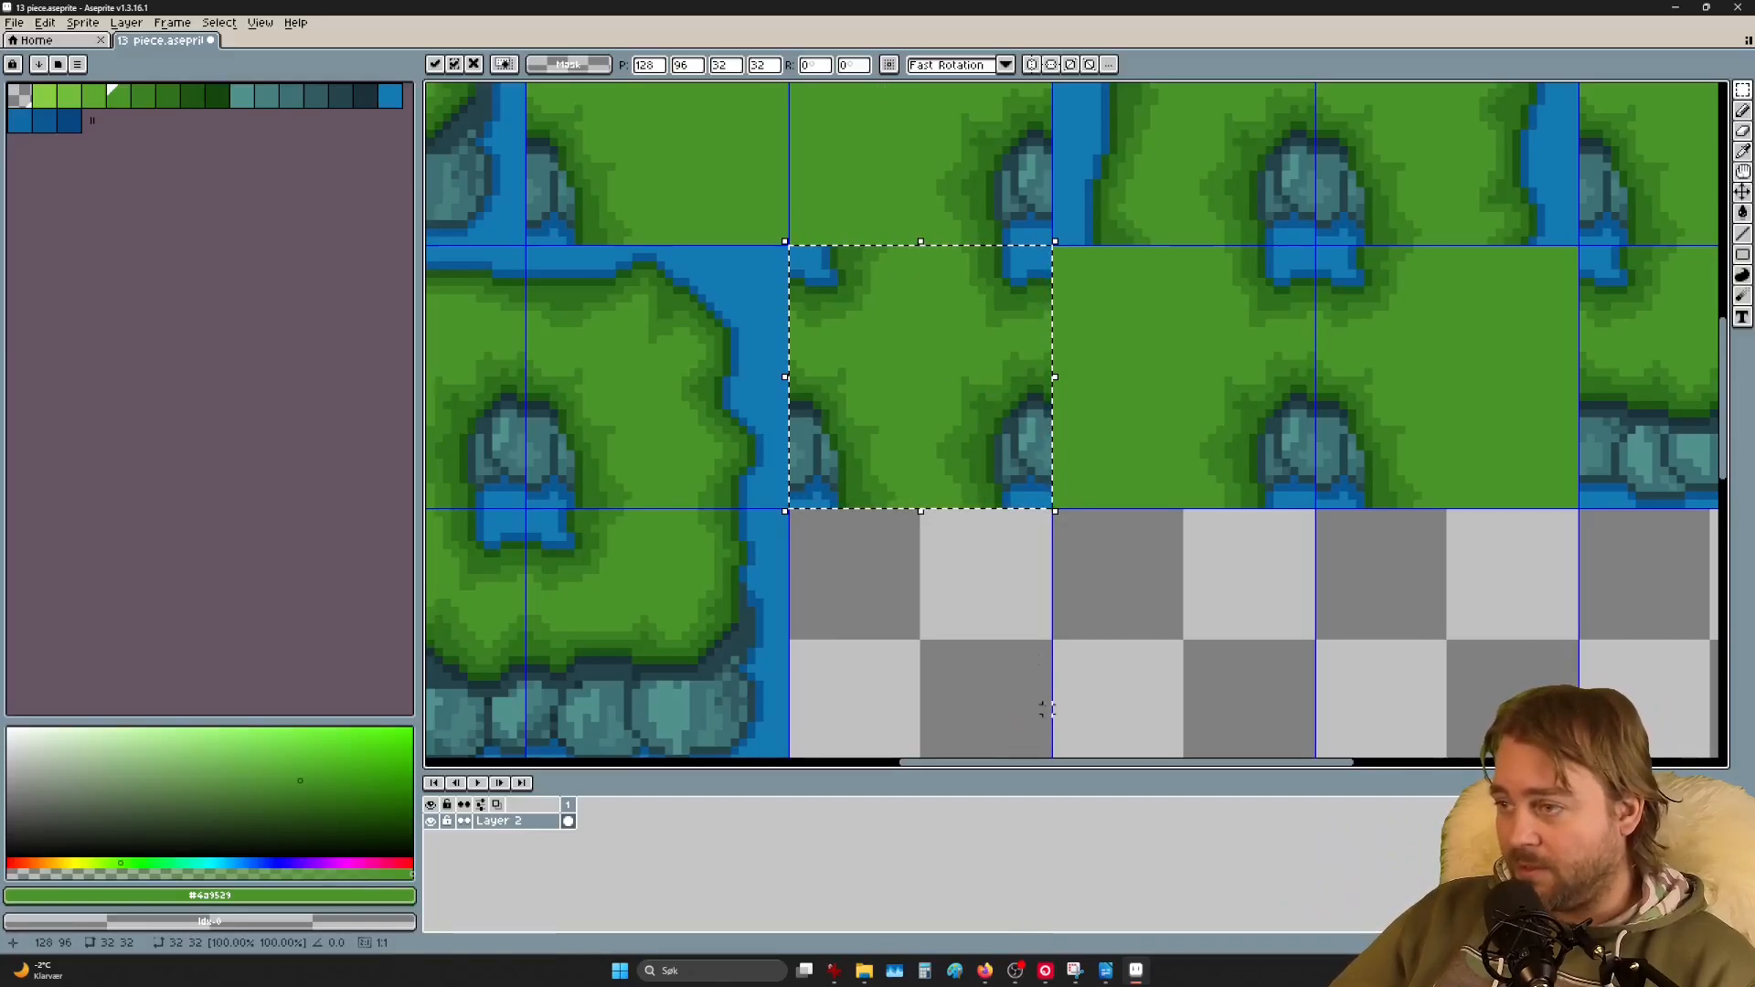
{"action": "key", "text": "ctrl+d"}
Step: Duplicate the four-corner grass tile from X 128, Y 96 into the empty cell at X 128, Y 128
{"action": "scroll", "coordinate": [924, 381], "scroll_direction": "down", "scroll_amount": 2}
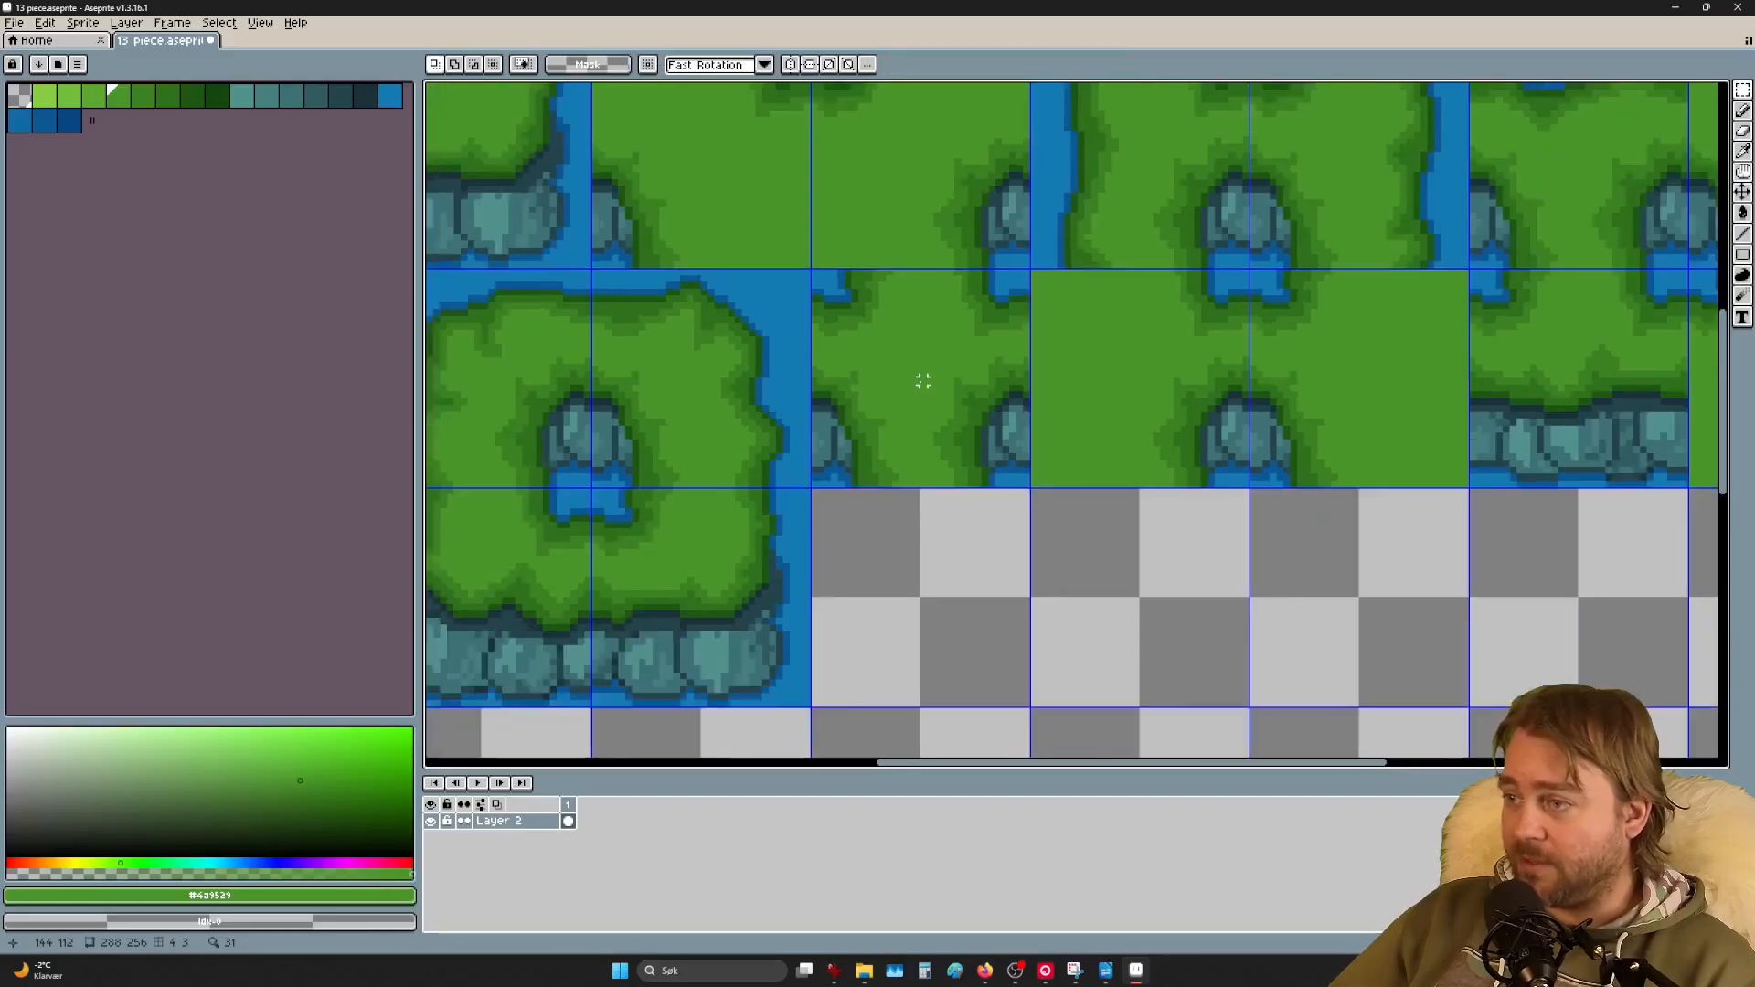
{"action": "double_click", "coordinate": [918, 355]}
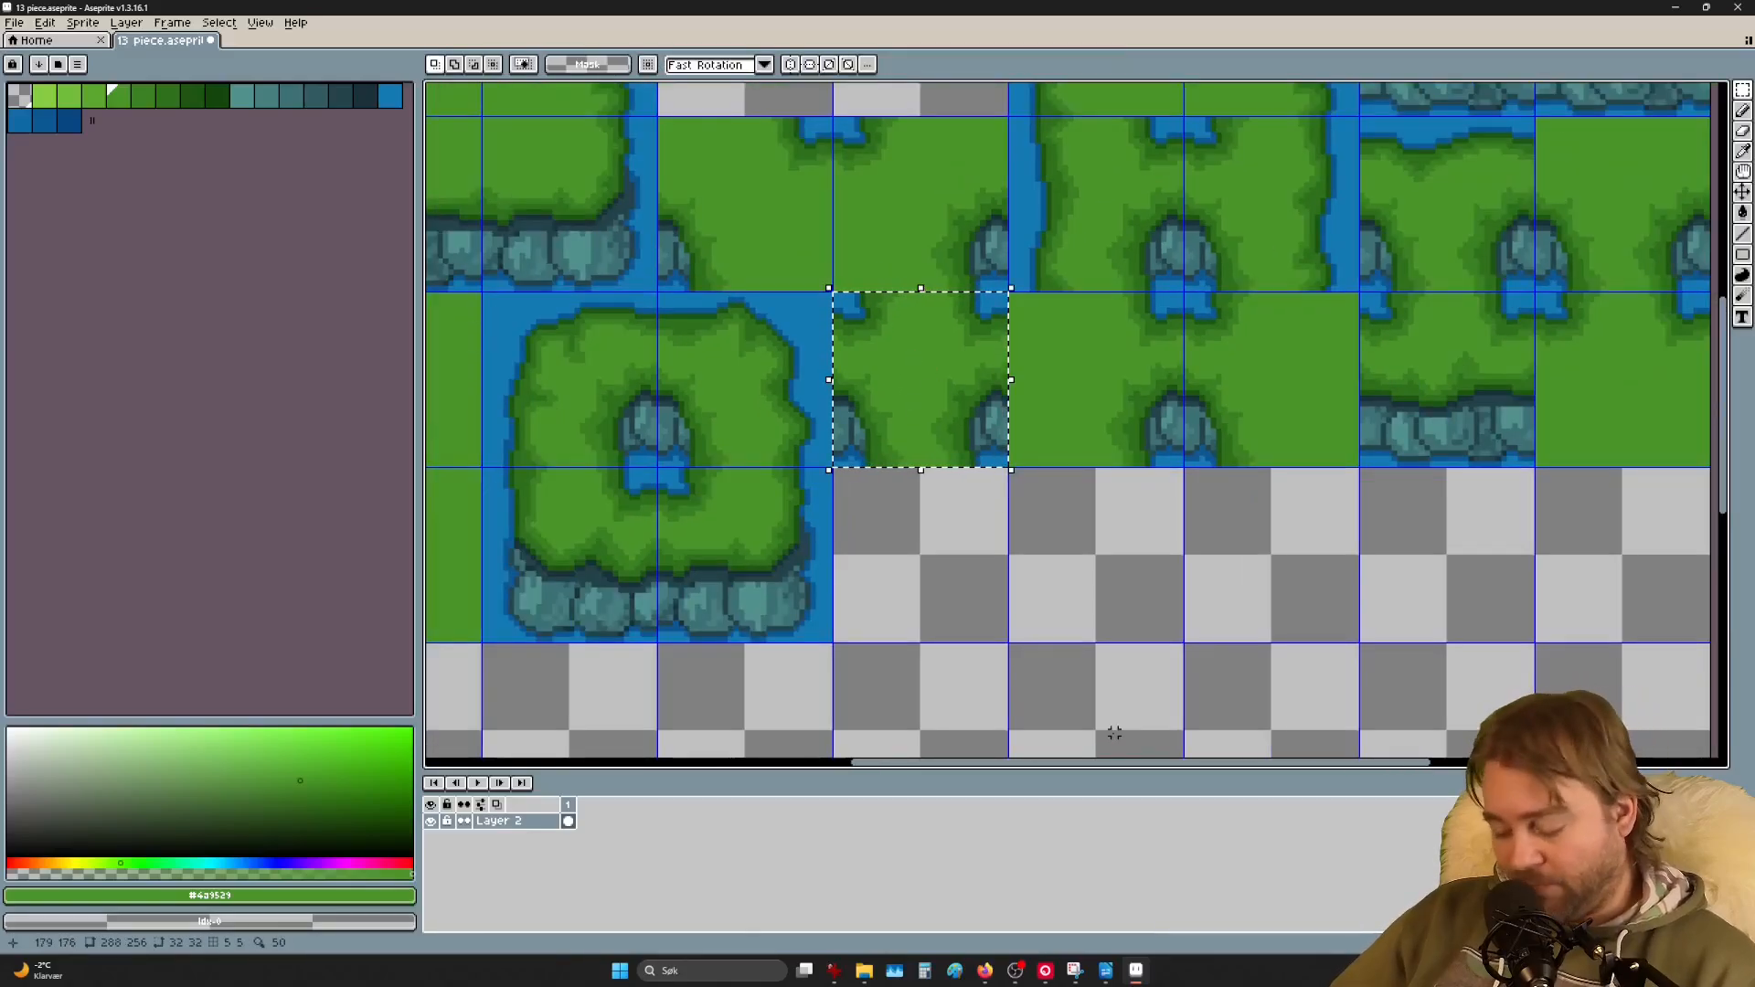
{"action": "key", "text": "ctrl+v"}
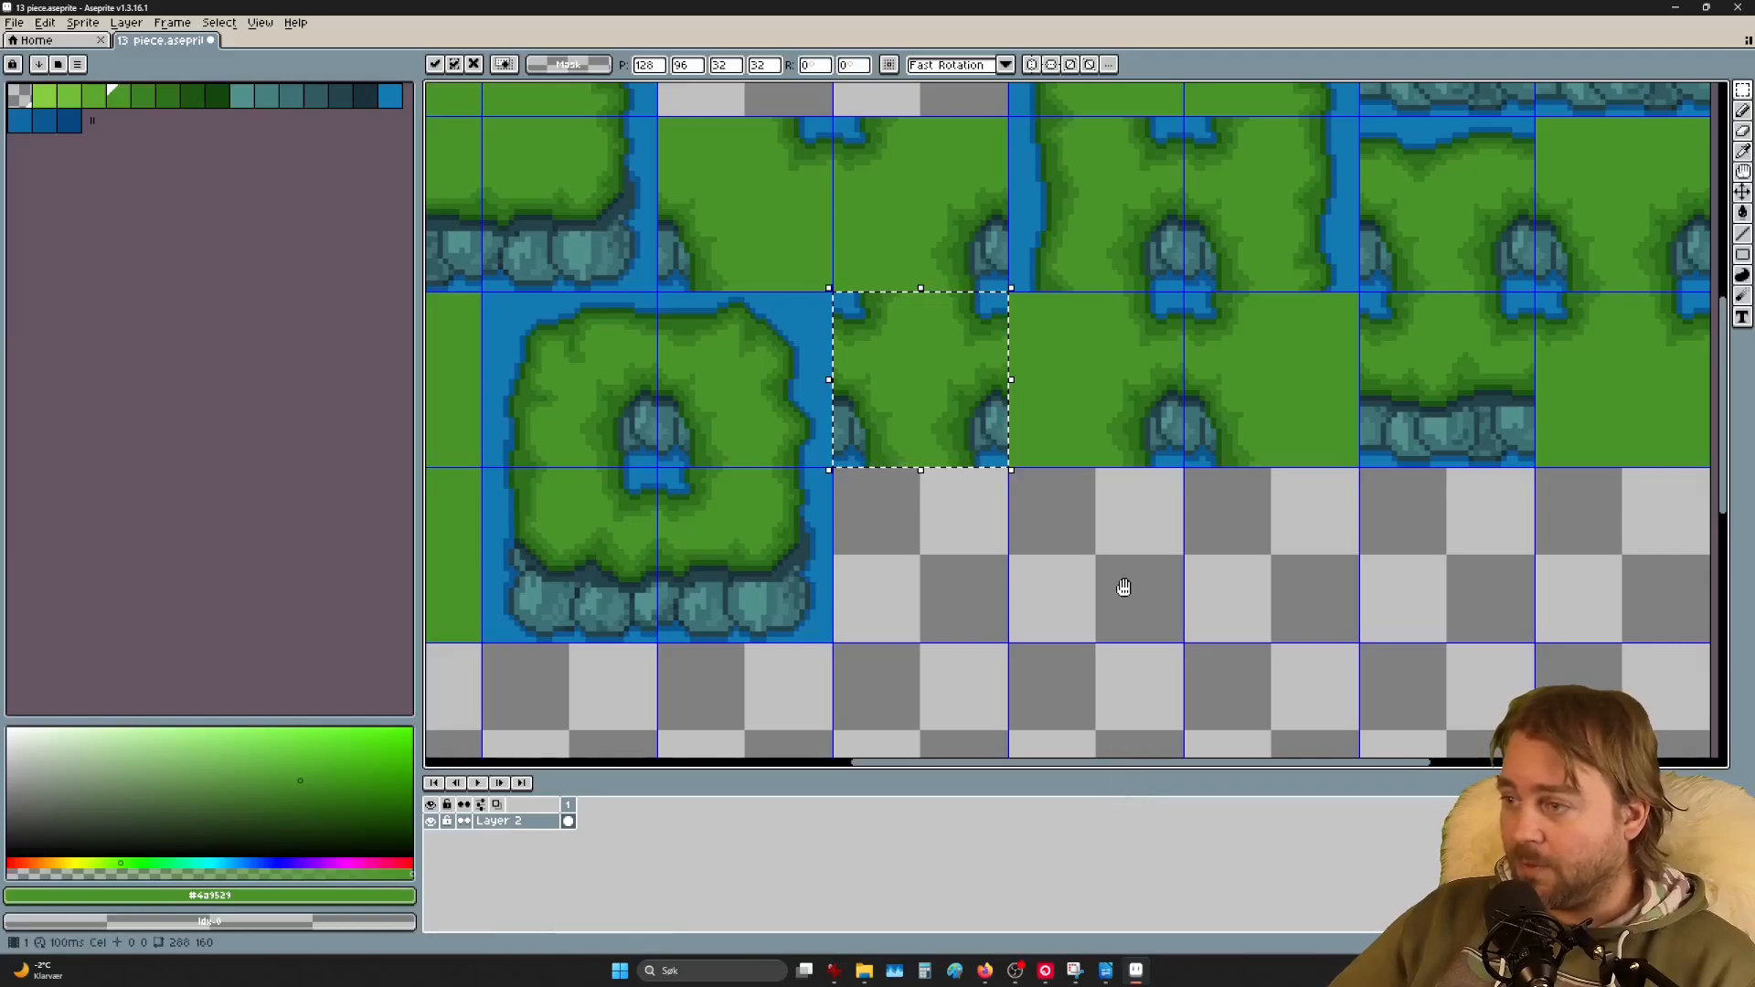
{"action": "left_click_drag", "start_coordinate": [1071, 662], "coordinate": [1094, 426]}
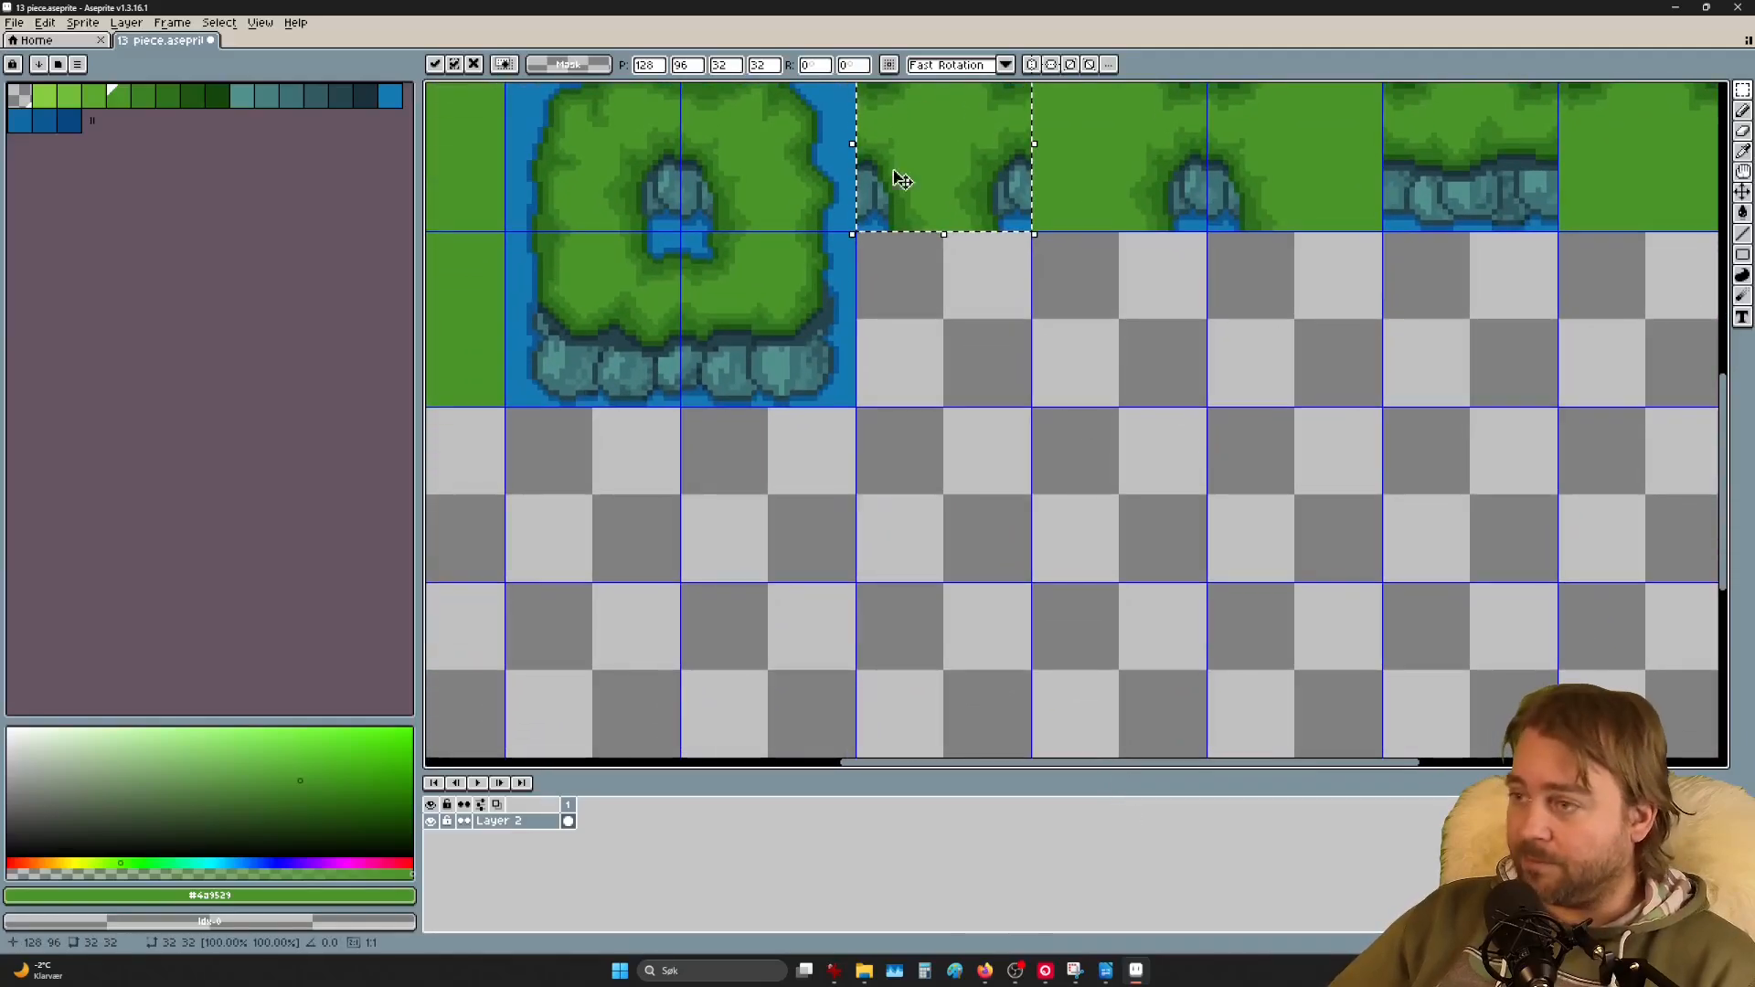
{"action": "left_click_drag", "start_coordinate": [896, 173], "coordinate": [973, 319]}
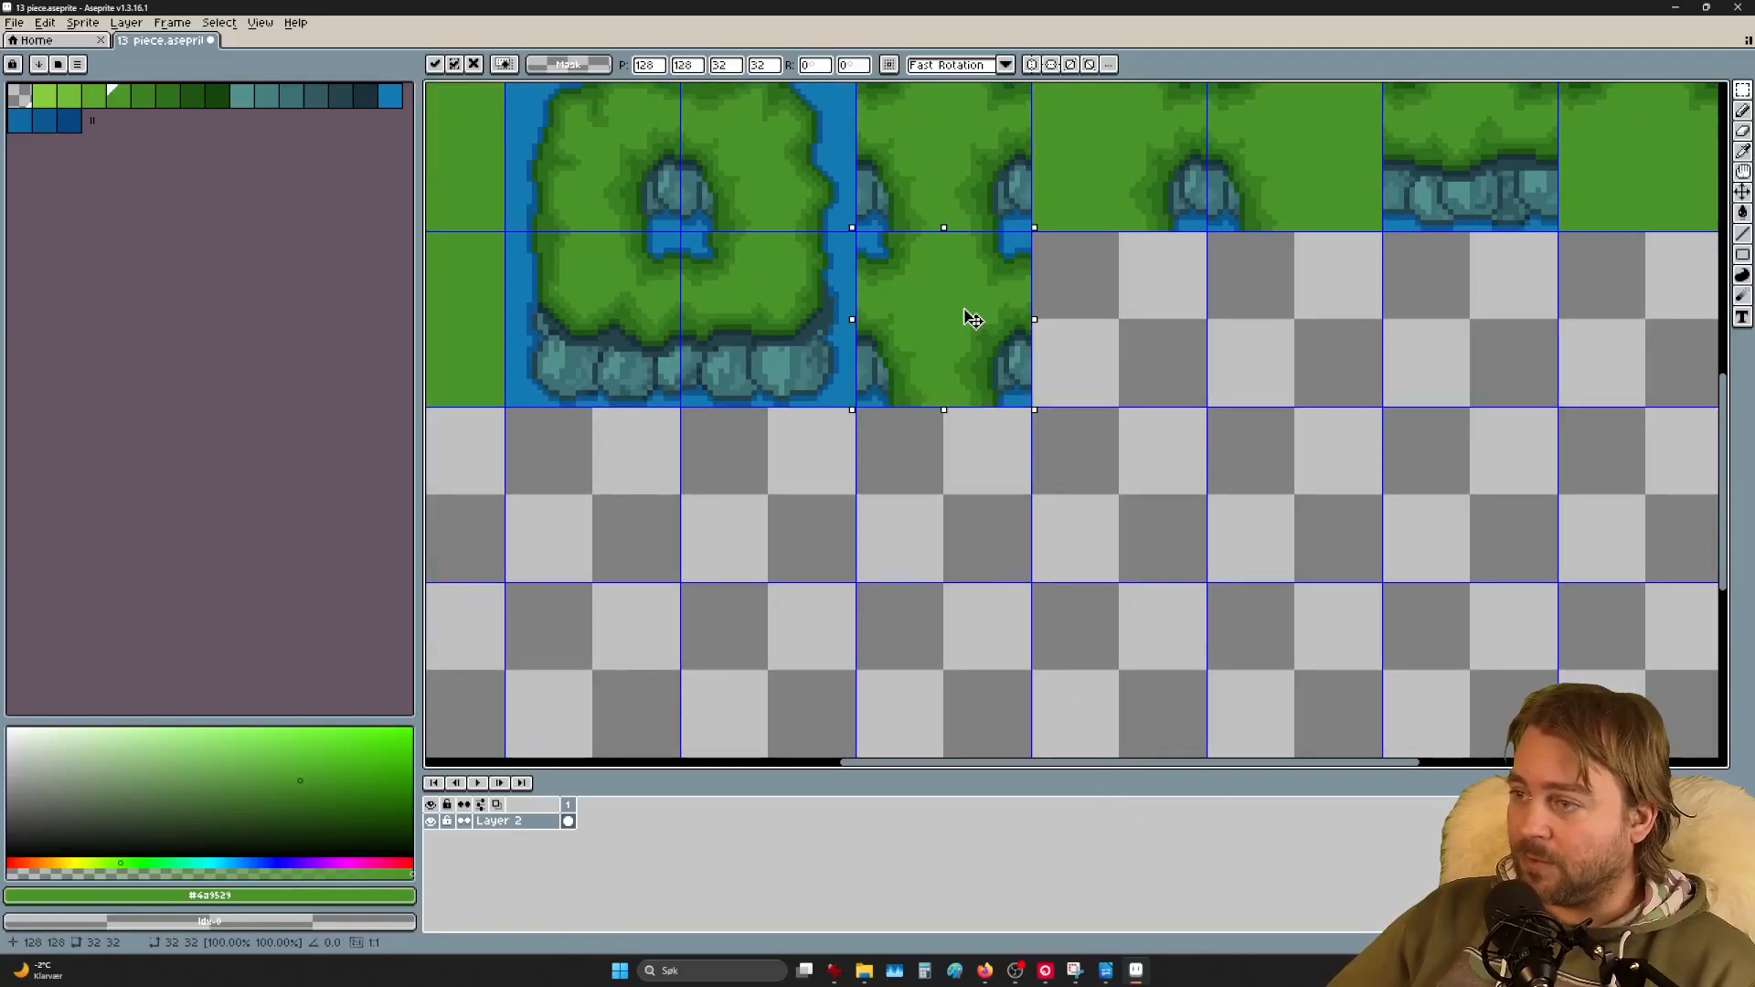
{"action": "left_click_drag", "start_coordinate": [1034, 385], "coordinate": [1056, 360]}
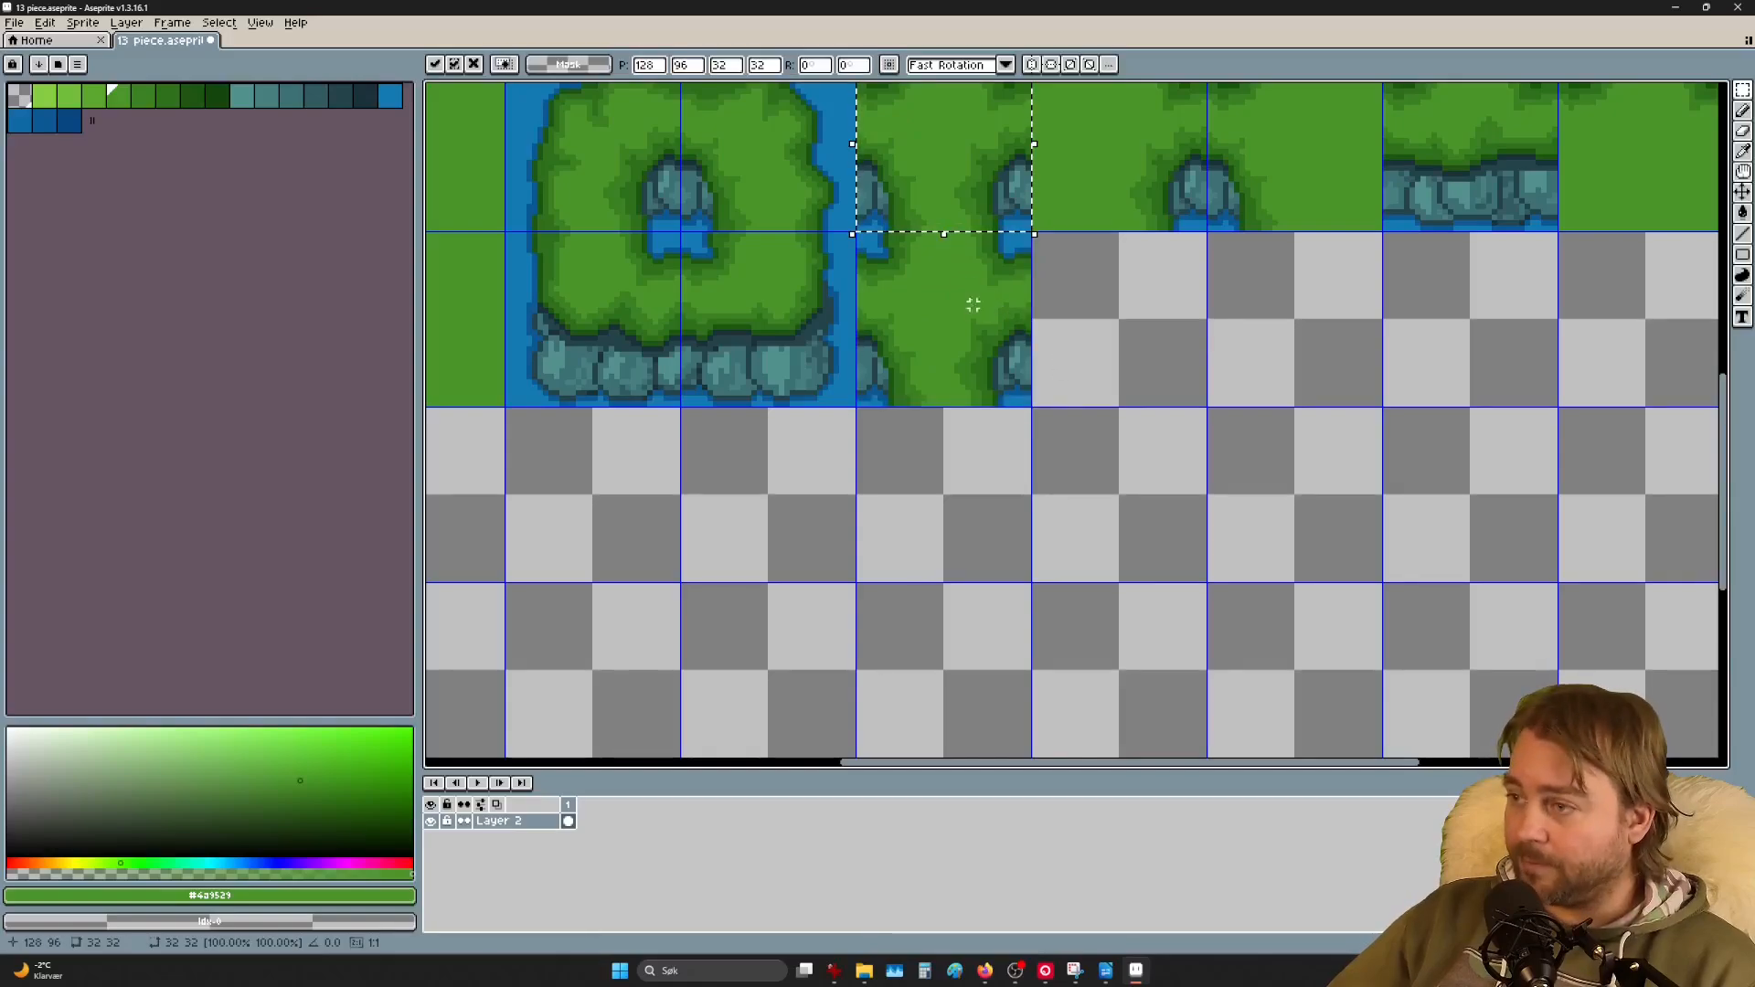
Step: Fill a 2×2 block from X 128, Y 128 to X 160, Y 160 with the four-corner grass tile and select the block
{"action": "left_click_drag", "start_coordinate": [973, 305], "coordinate": [1075, 578]}
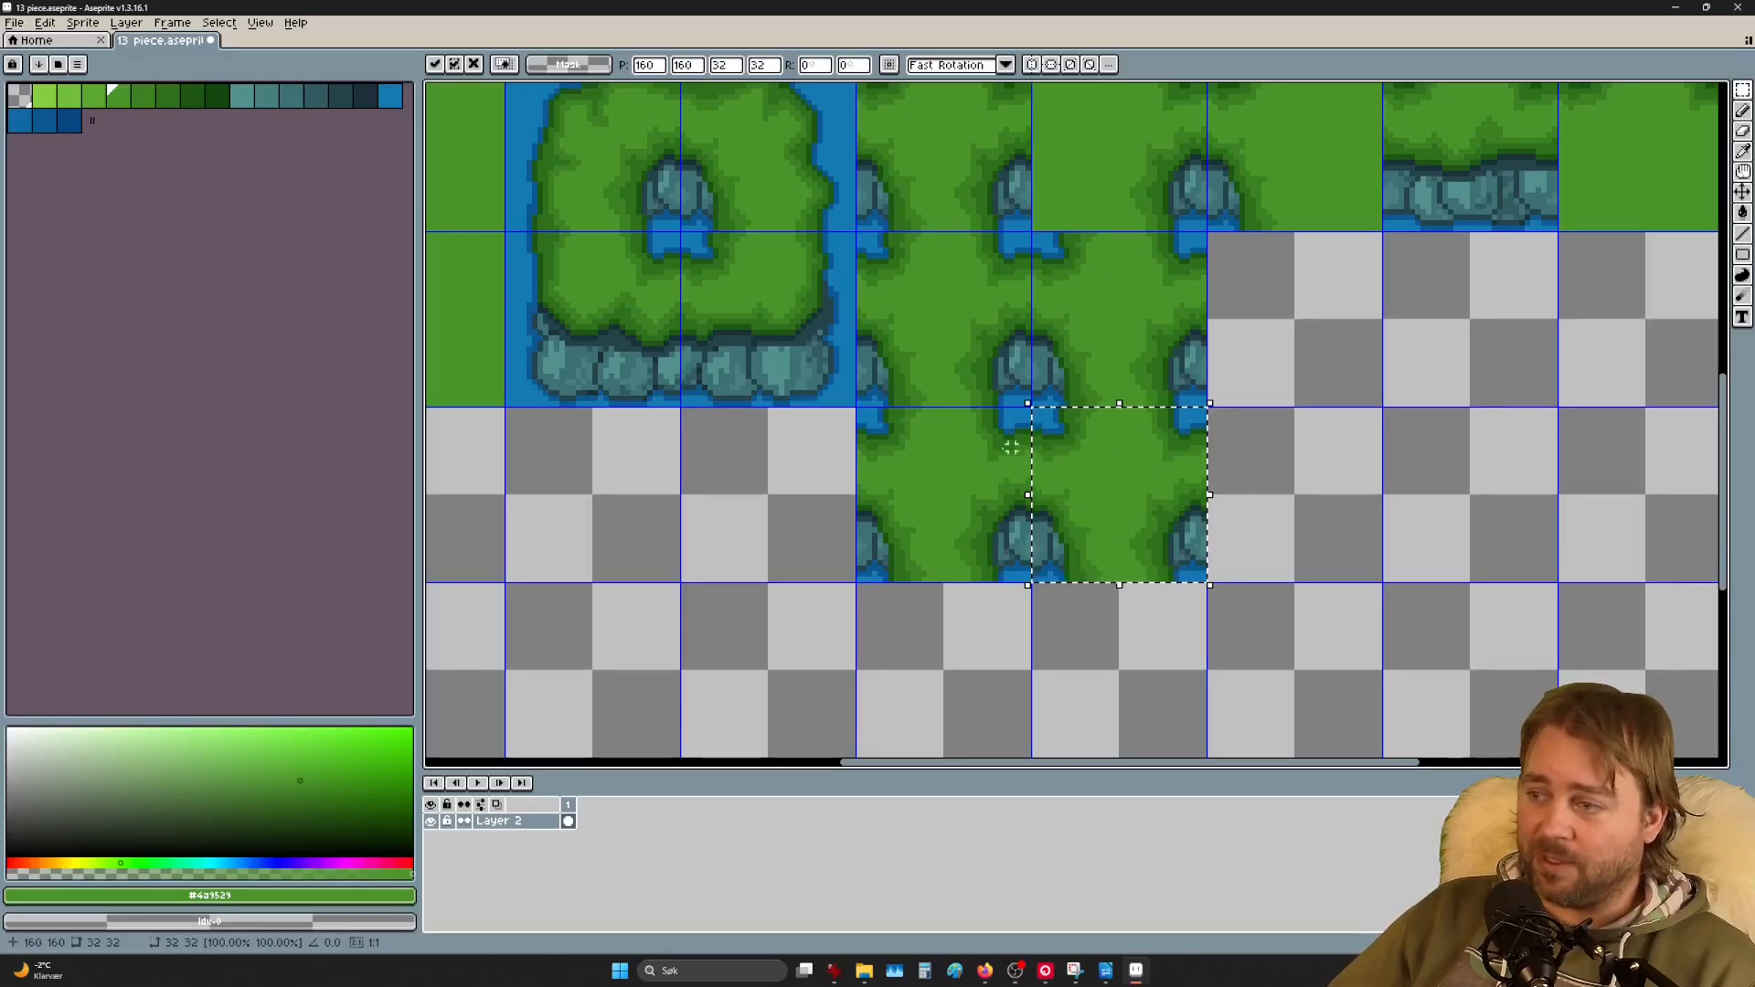
{"action": "double_click", "coordinate": [1130, 339]}
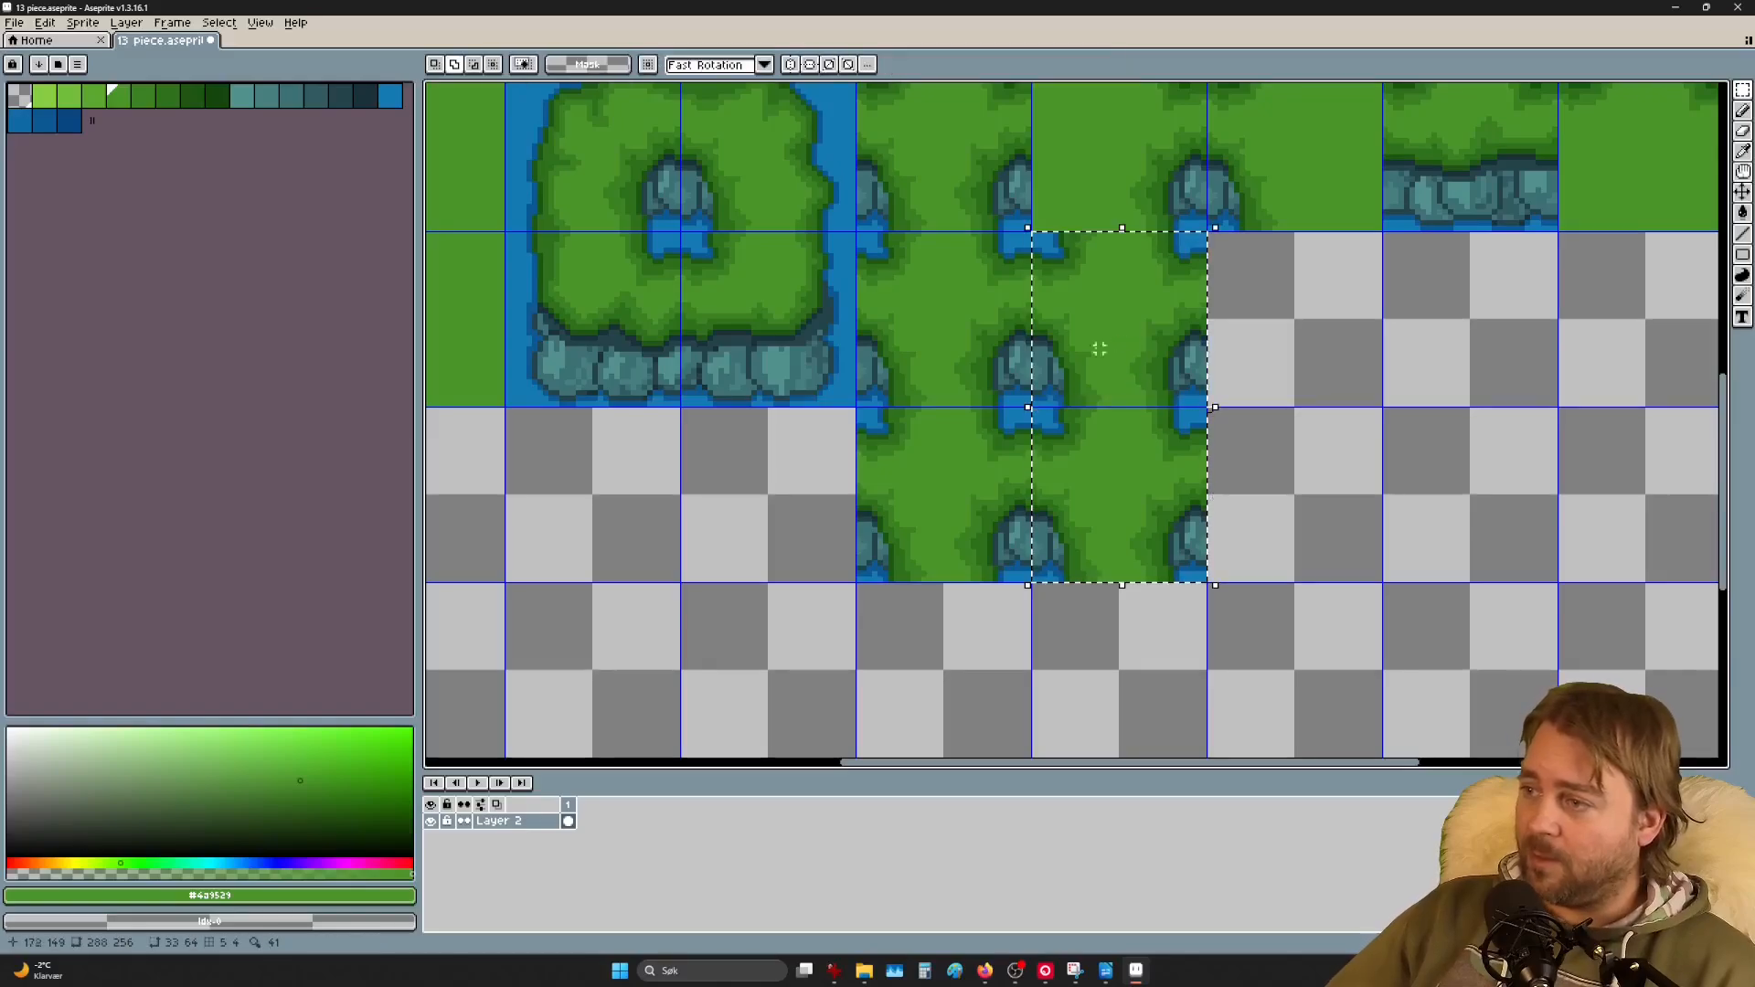
{"action": "double_click", "coordinate": [966, 337]}
{"action": "double_click", "coordinate": [941, 480]}
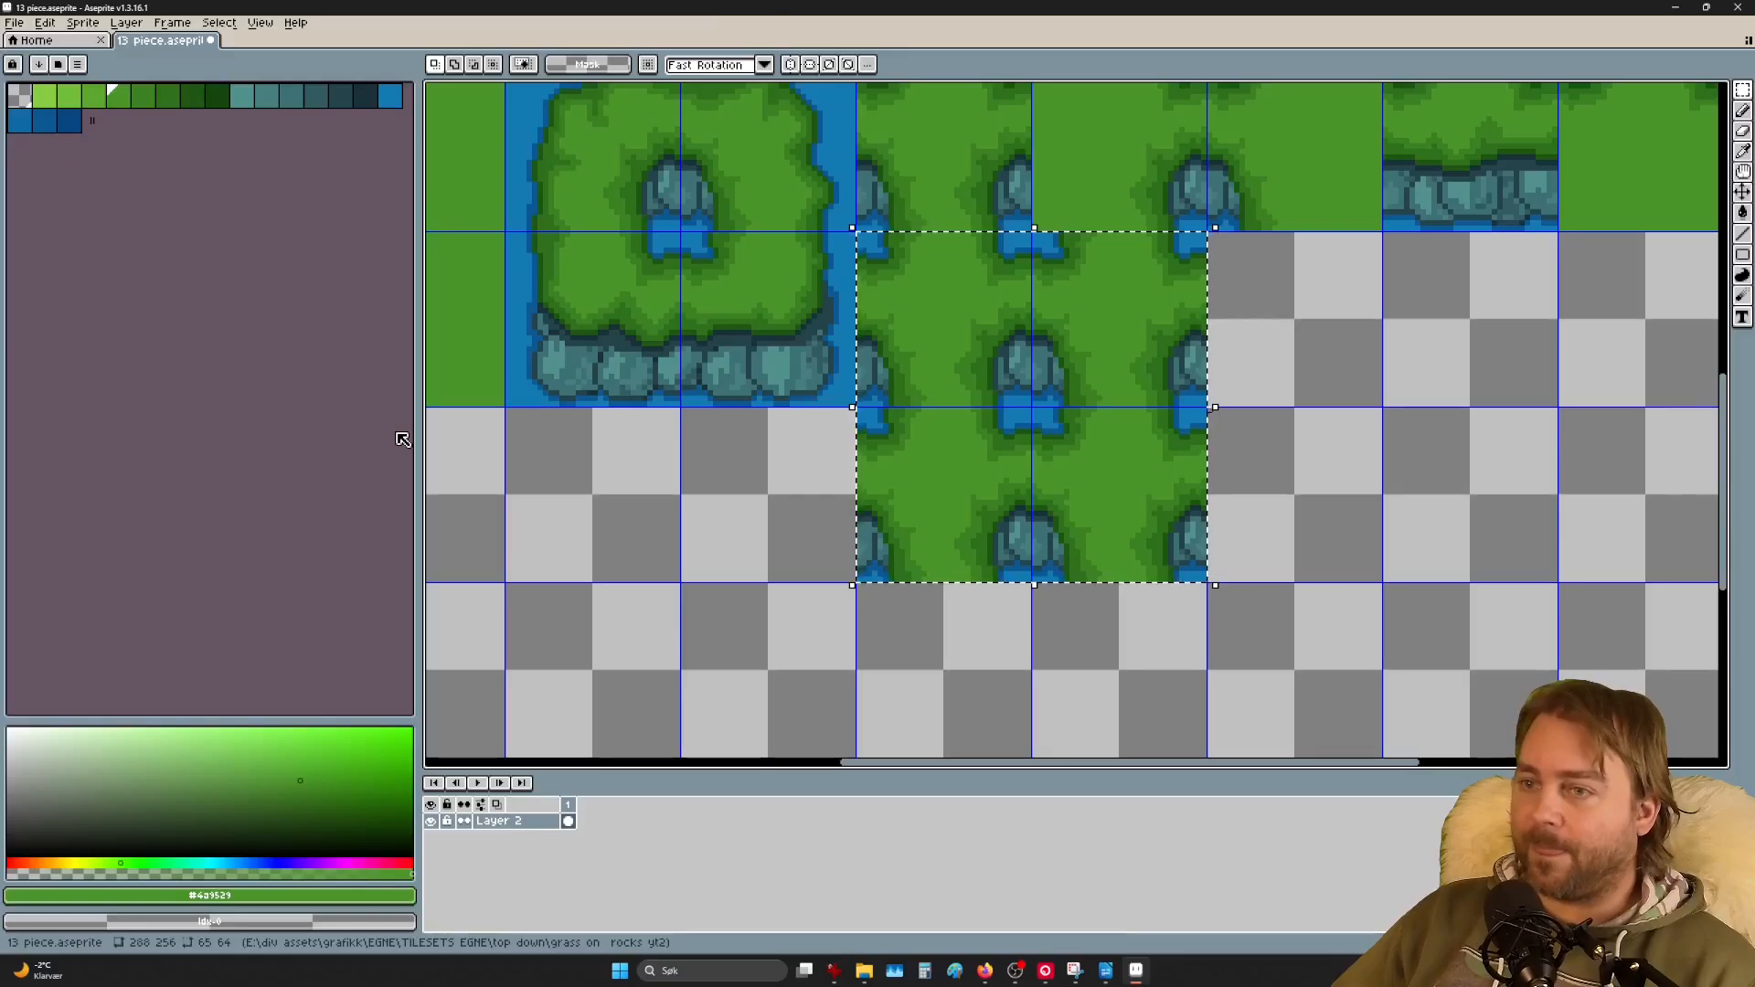
Step: Paint plain grass over the rock corners meeting at the centre of the 2×2 block and clear the selection
{"action": "key", "text": "b"}
{"action": "left_click_drag", "start_coordinate": [1011, 416], "coordinate": [1036, 441]}
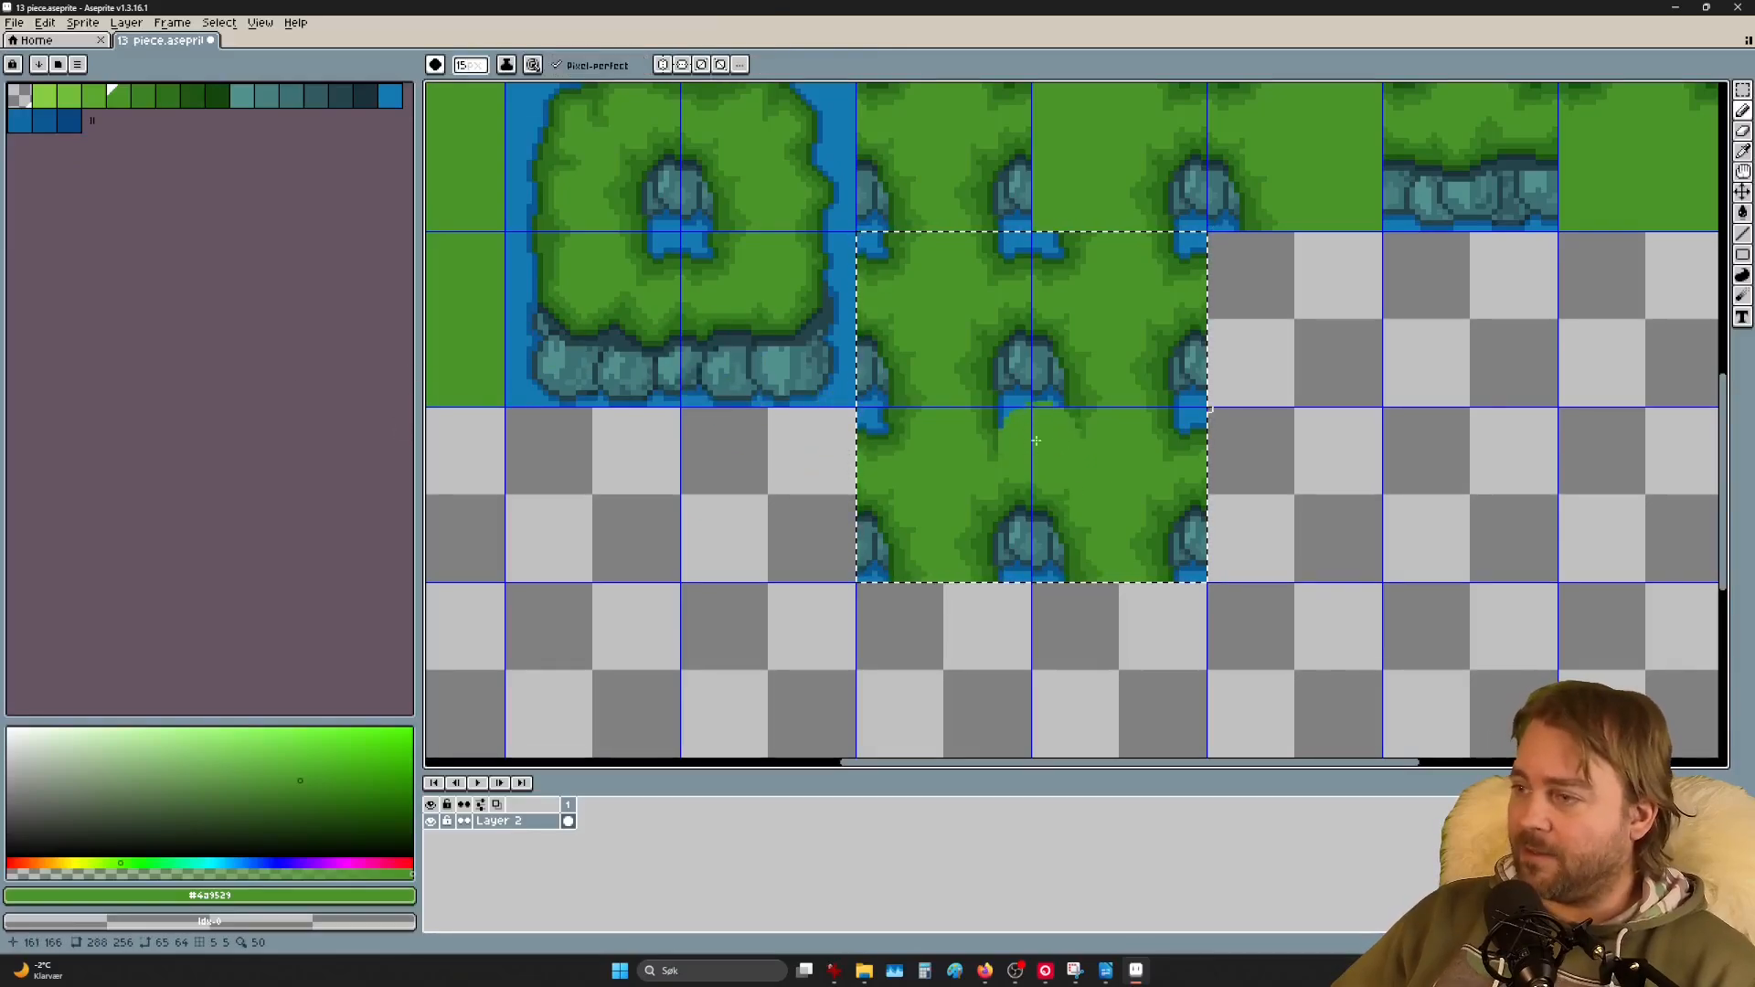
{"action": "scroll", "coordinate": [991, 433], "scroll_direction": "up", "scroll_amount": 1}
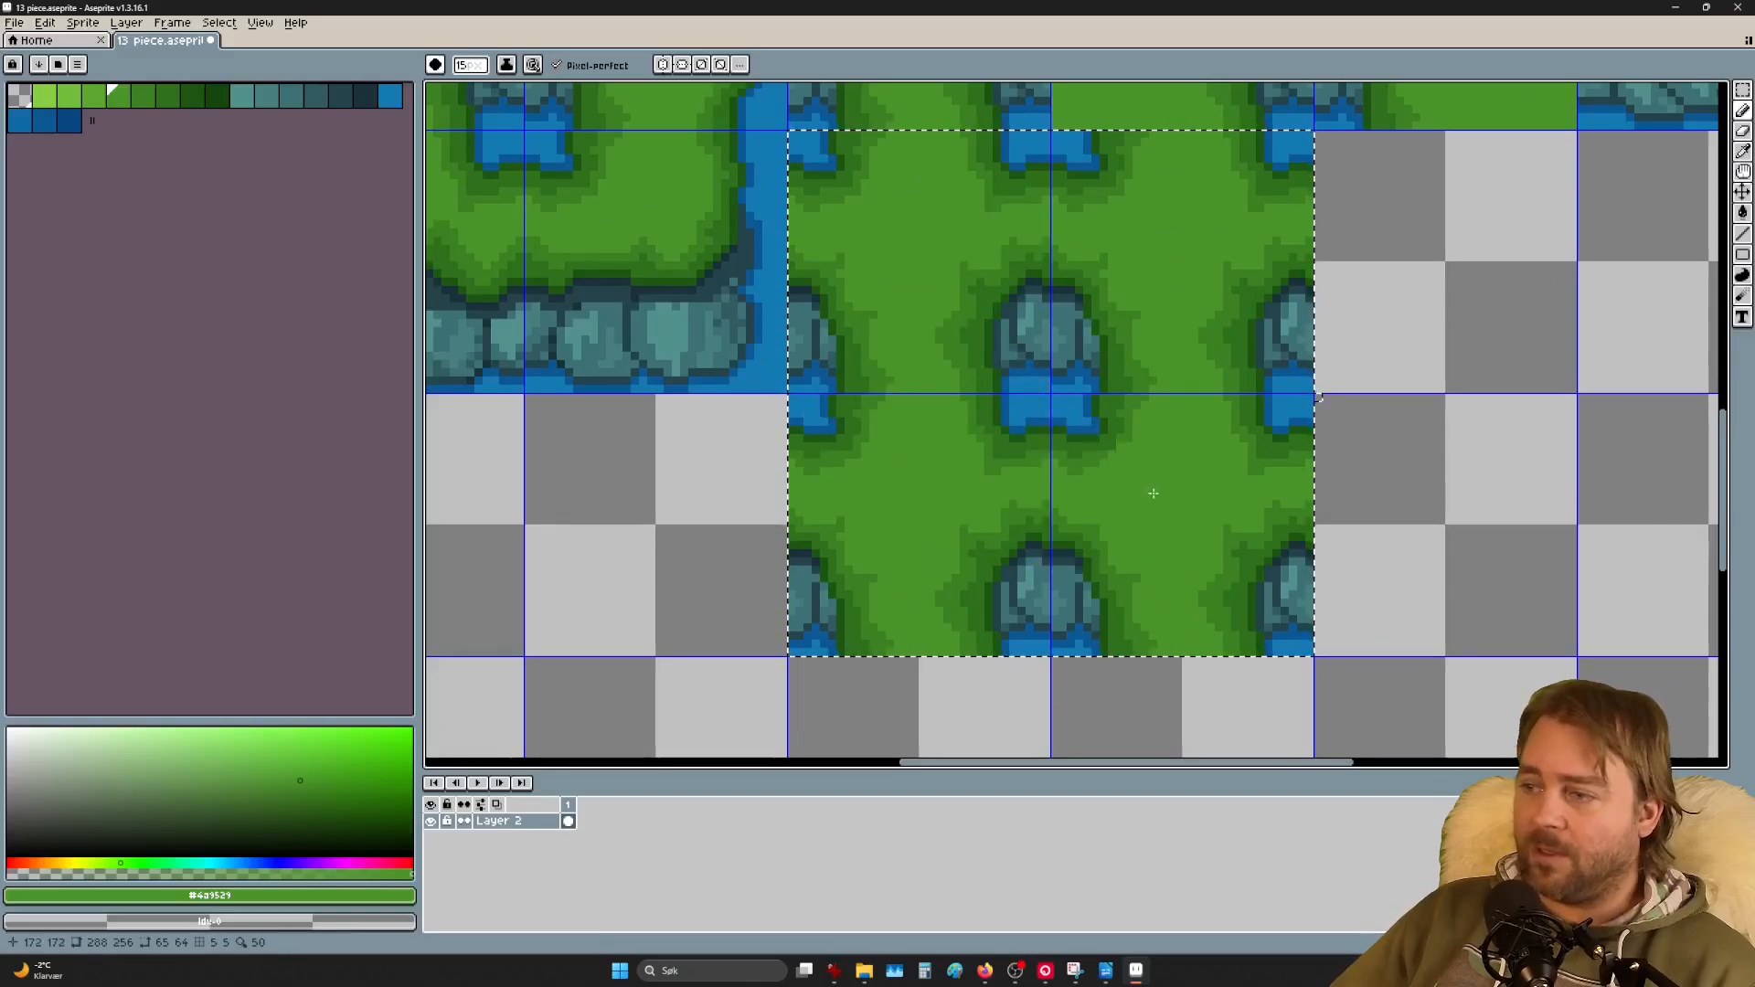
{"action": "mouse_move", "coordinate": [1109, 423]}
{"action": "left_mouse_down"}
{"action": "mouse_move", "coordinate": [1113, 314]}
{"action": "mouse_move", "coordinate": [1078, 278]}
{"action": "mouse_move", "coordinate": [1019, 275]}
{"action": "mouse_move", "coordinate": [953, 347]}
{"action": "mouse_move", "coordinate": [1033, 366]}
{"action": "mouse_move", "coordinate": [1006, 439]}
{"action": "left_mouse_up"}
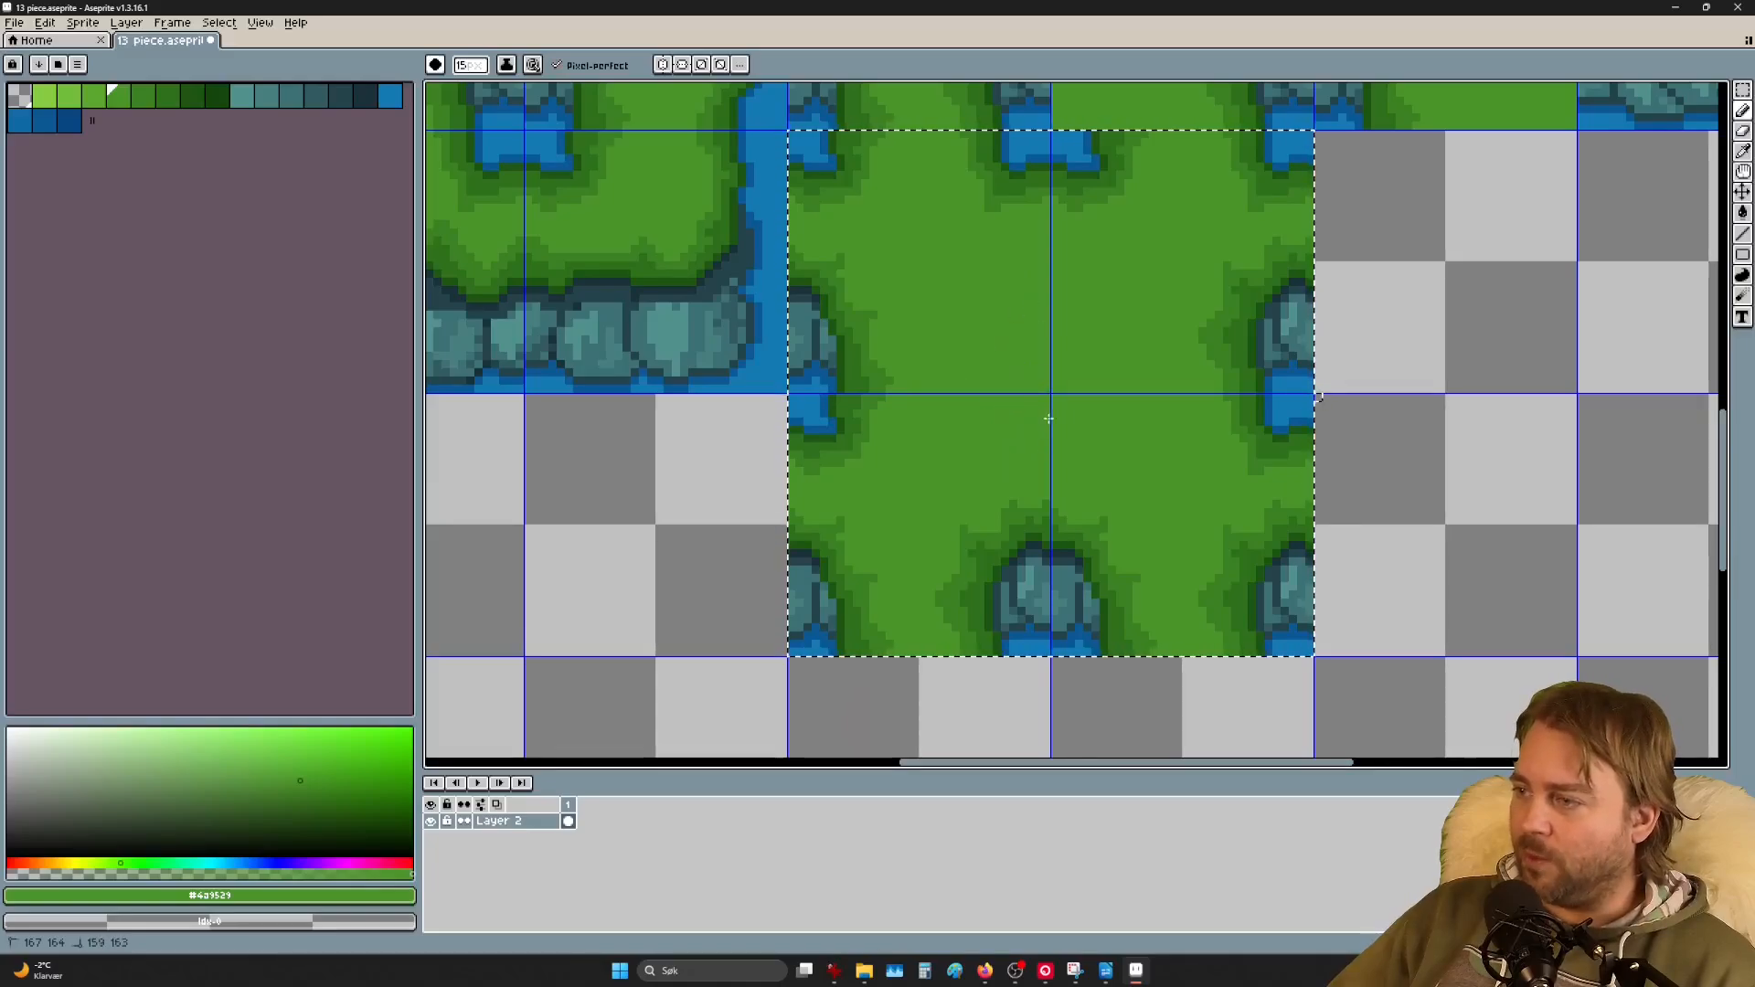
{"action": "scroll", "coordinate": [1056, 430], "scroll_direction": "down", "scroll_amount": 2}
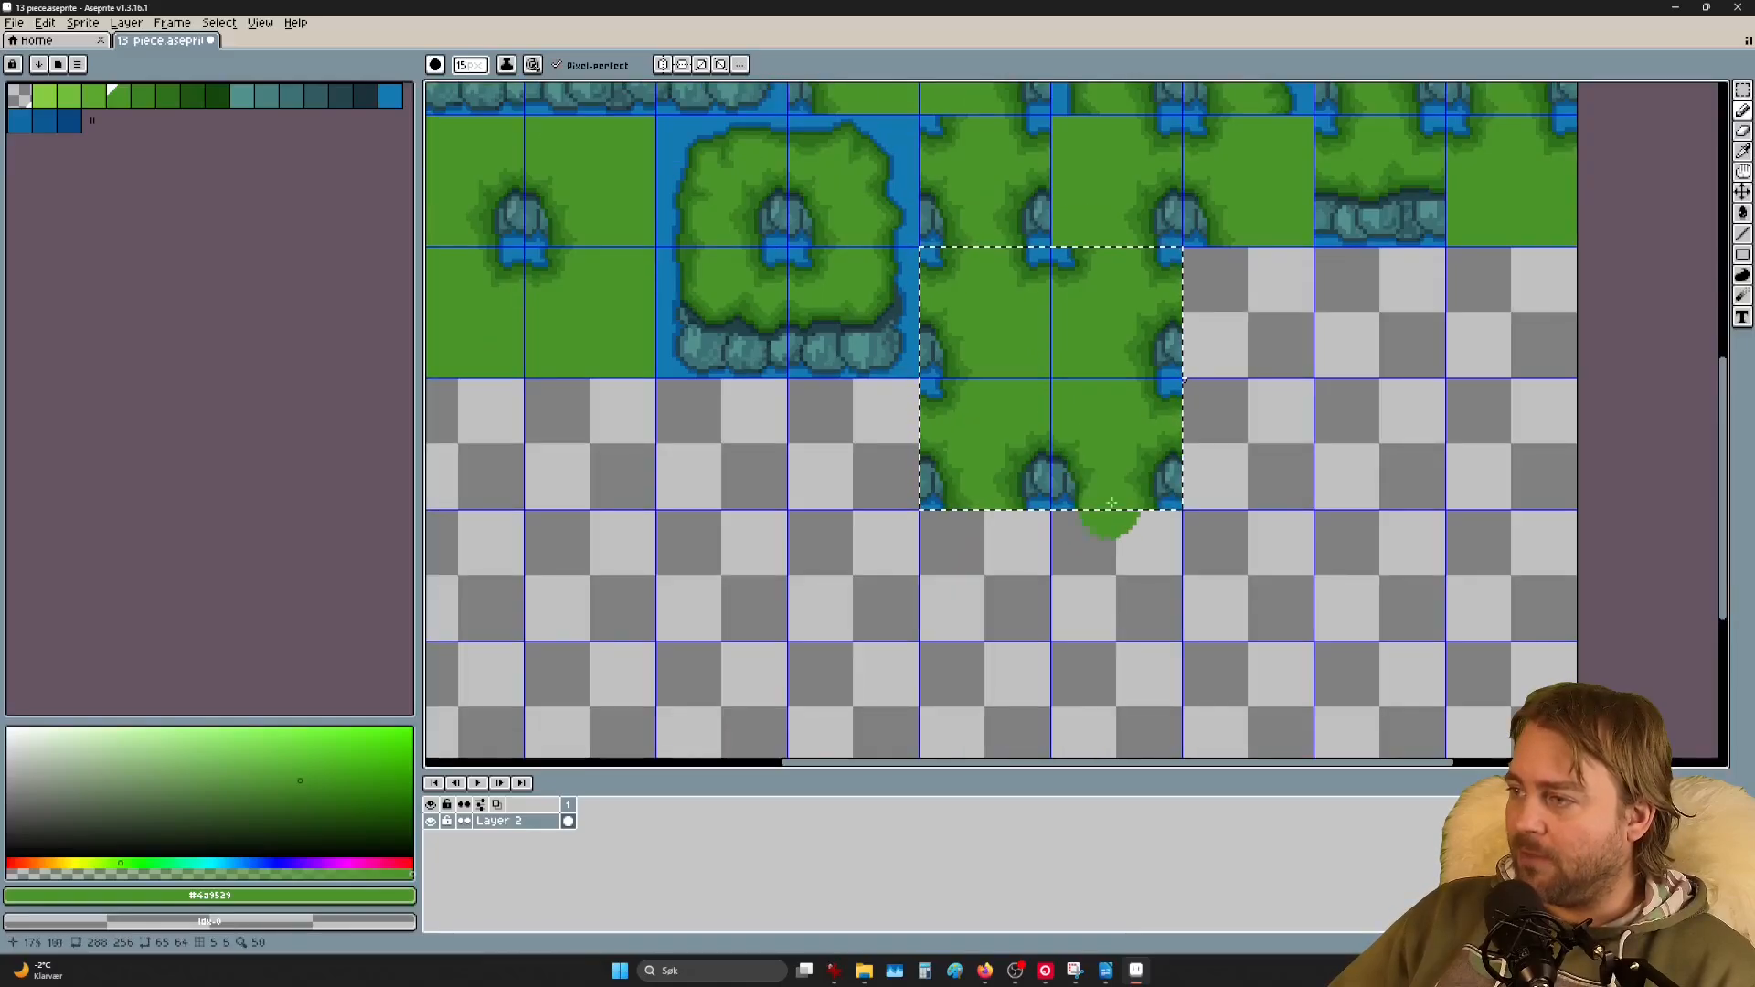
{"action": "key", "text": "ctrl+d"}
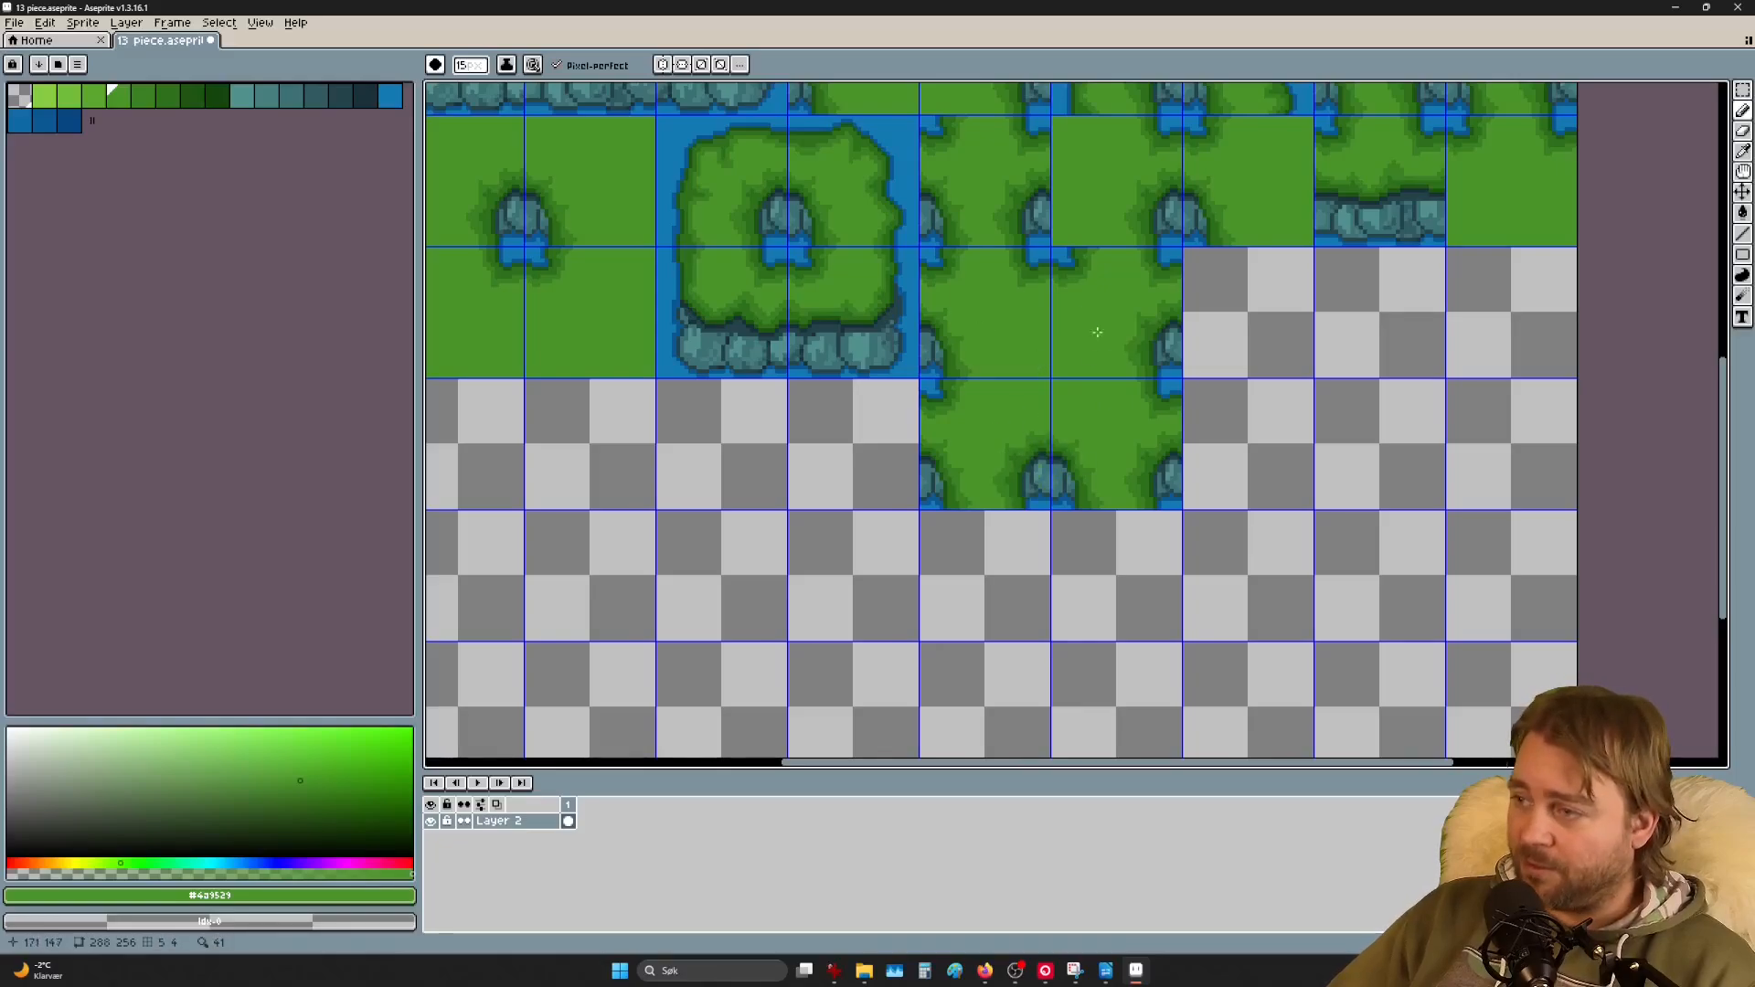
{"action": "scroll", "coordinate": [1113, 445], "scroll_direction": "down", "scroll_amount": 3}
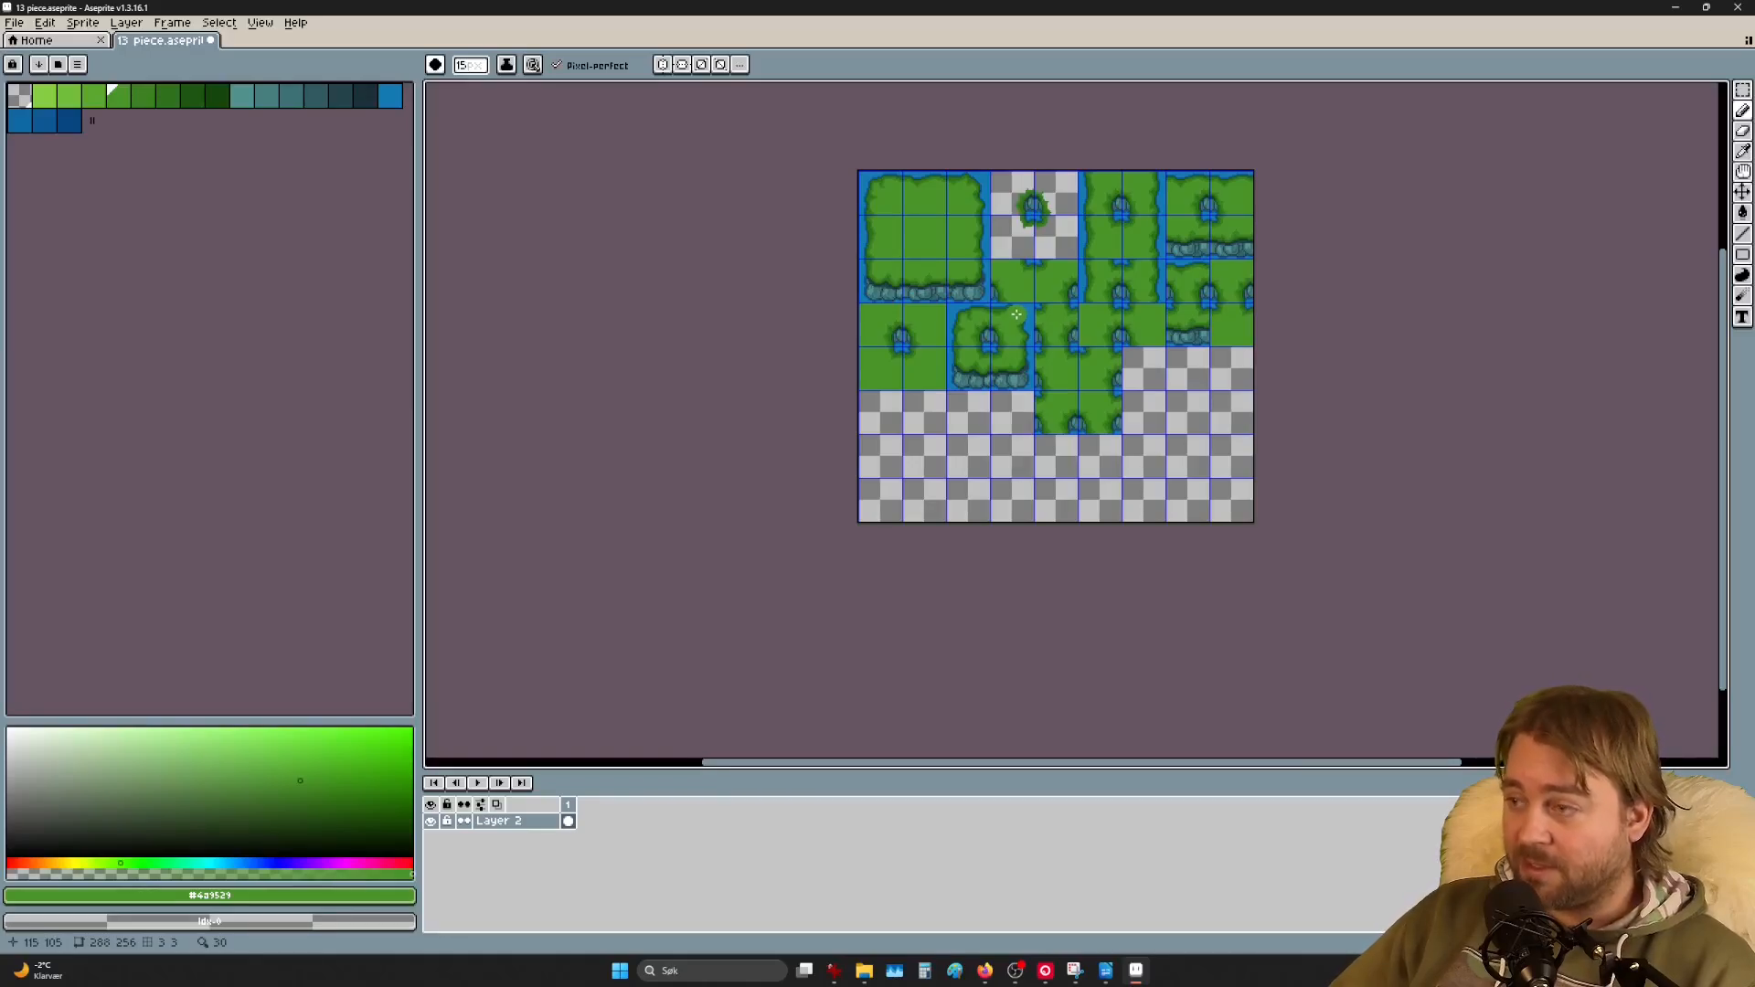
{"action": "scroll", "coordinate": [1017, 315], "scroll_direction": "up", "scroll_amount": 2}
{"action": "scroll", "coordinate": [1046, 278], "scroll_direction": "down", "scroll_amount": 2}
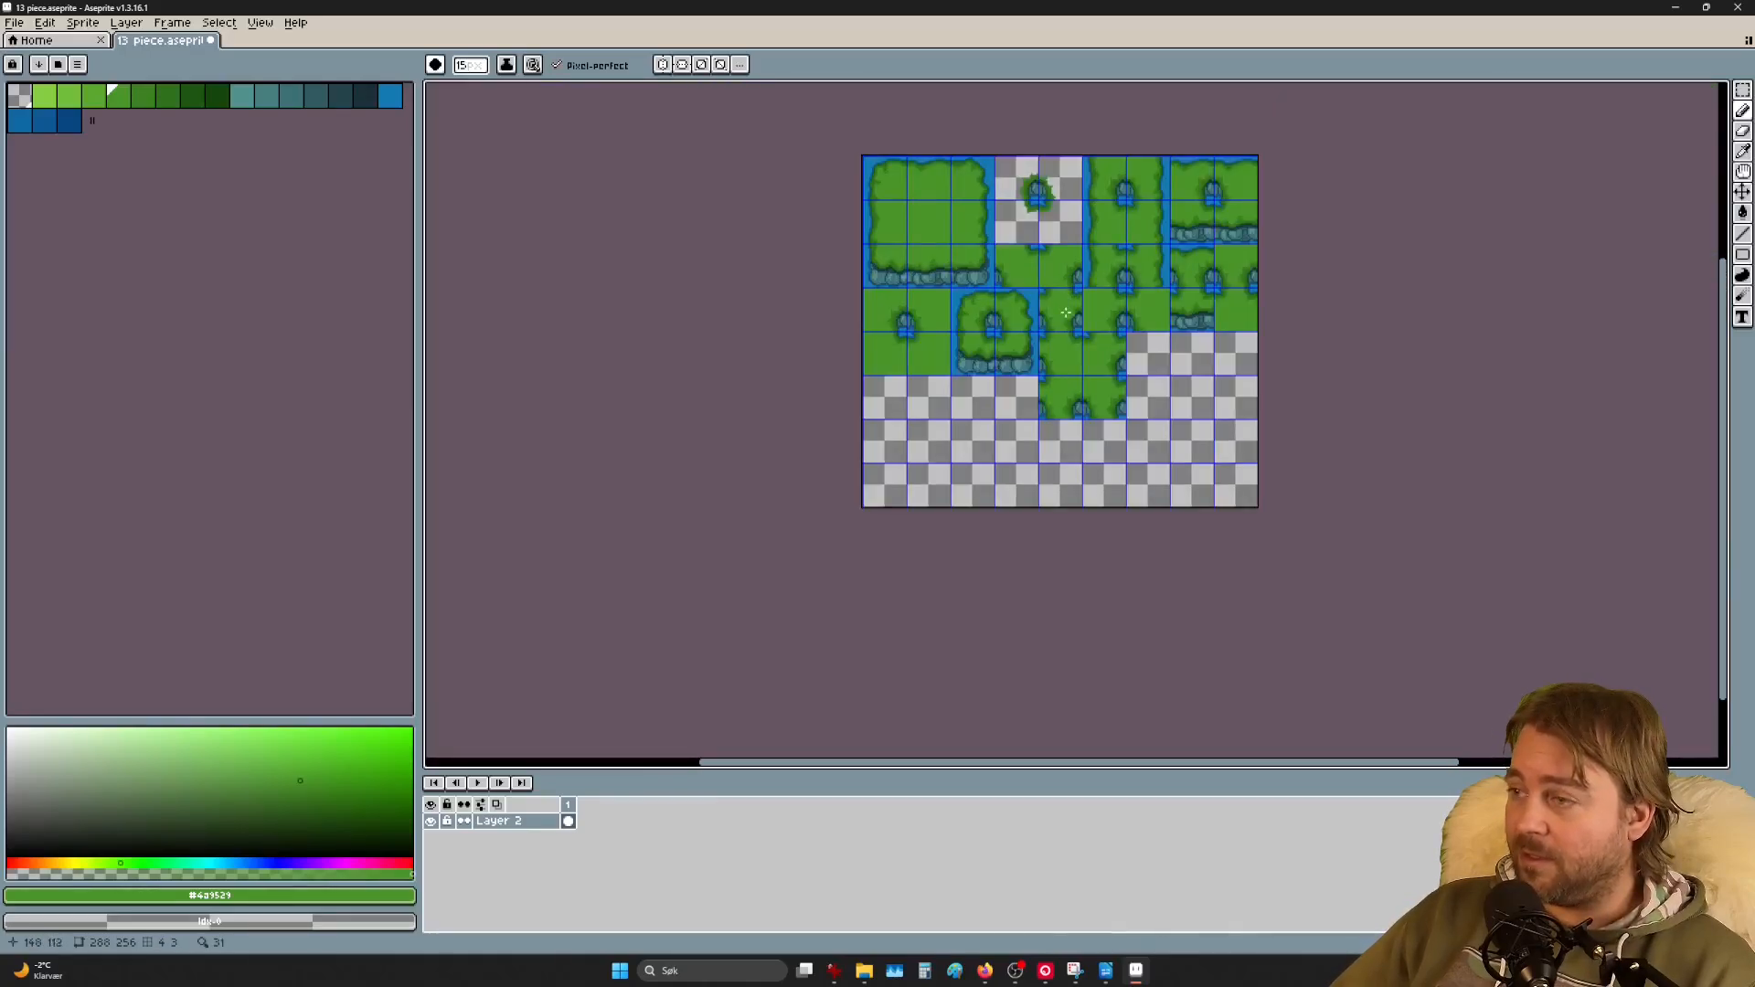
{"action": "scroll", "coordinate": [1066, 313], "scroll_direction": "up", "scroll_amount": 2}
{"action": "scroll", "coordinate": [1024, 340], "scroll_direction": "down", "scroll_amount": 1}
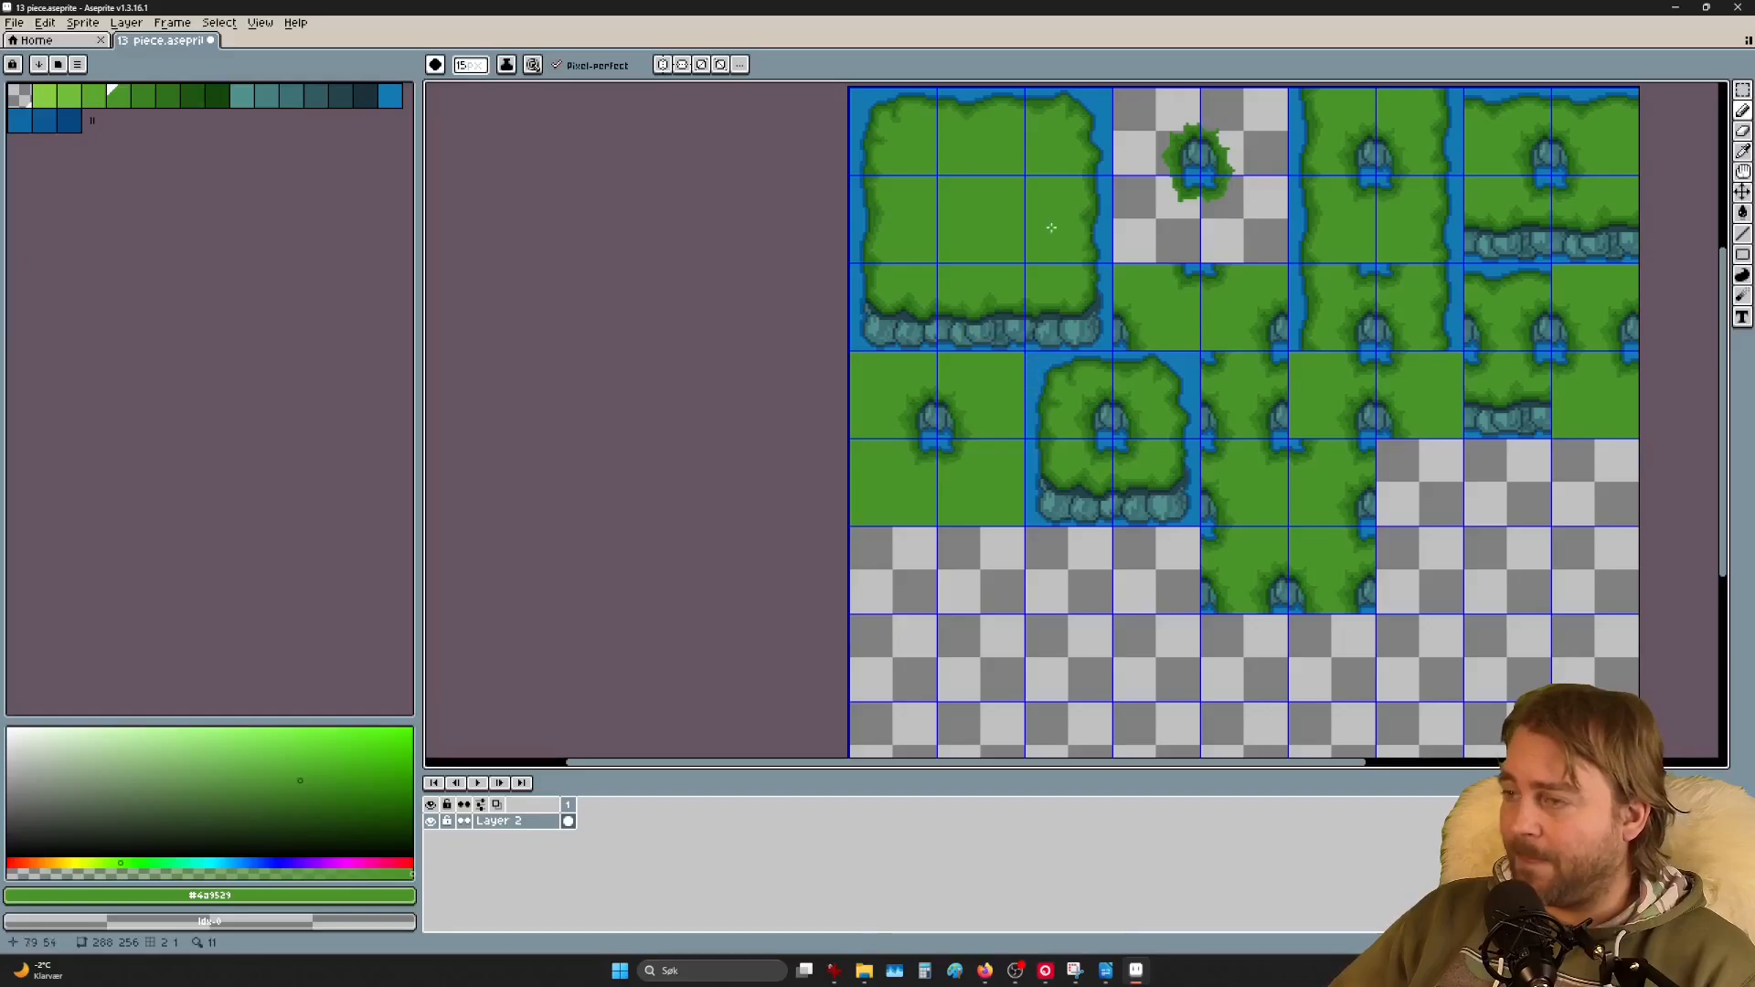
Step: Enable snapping to the grid and set the grid cells to 16 px wide and 16 px high
{"action": "left_click", "coordinate": [259, 22]}
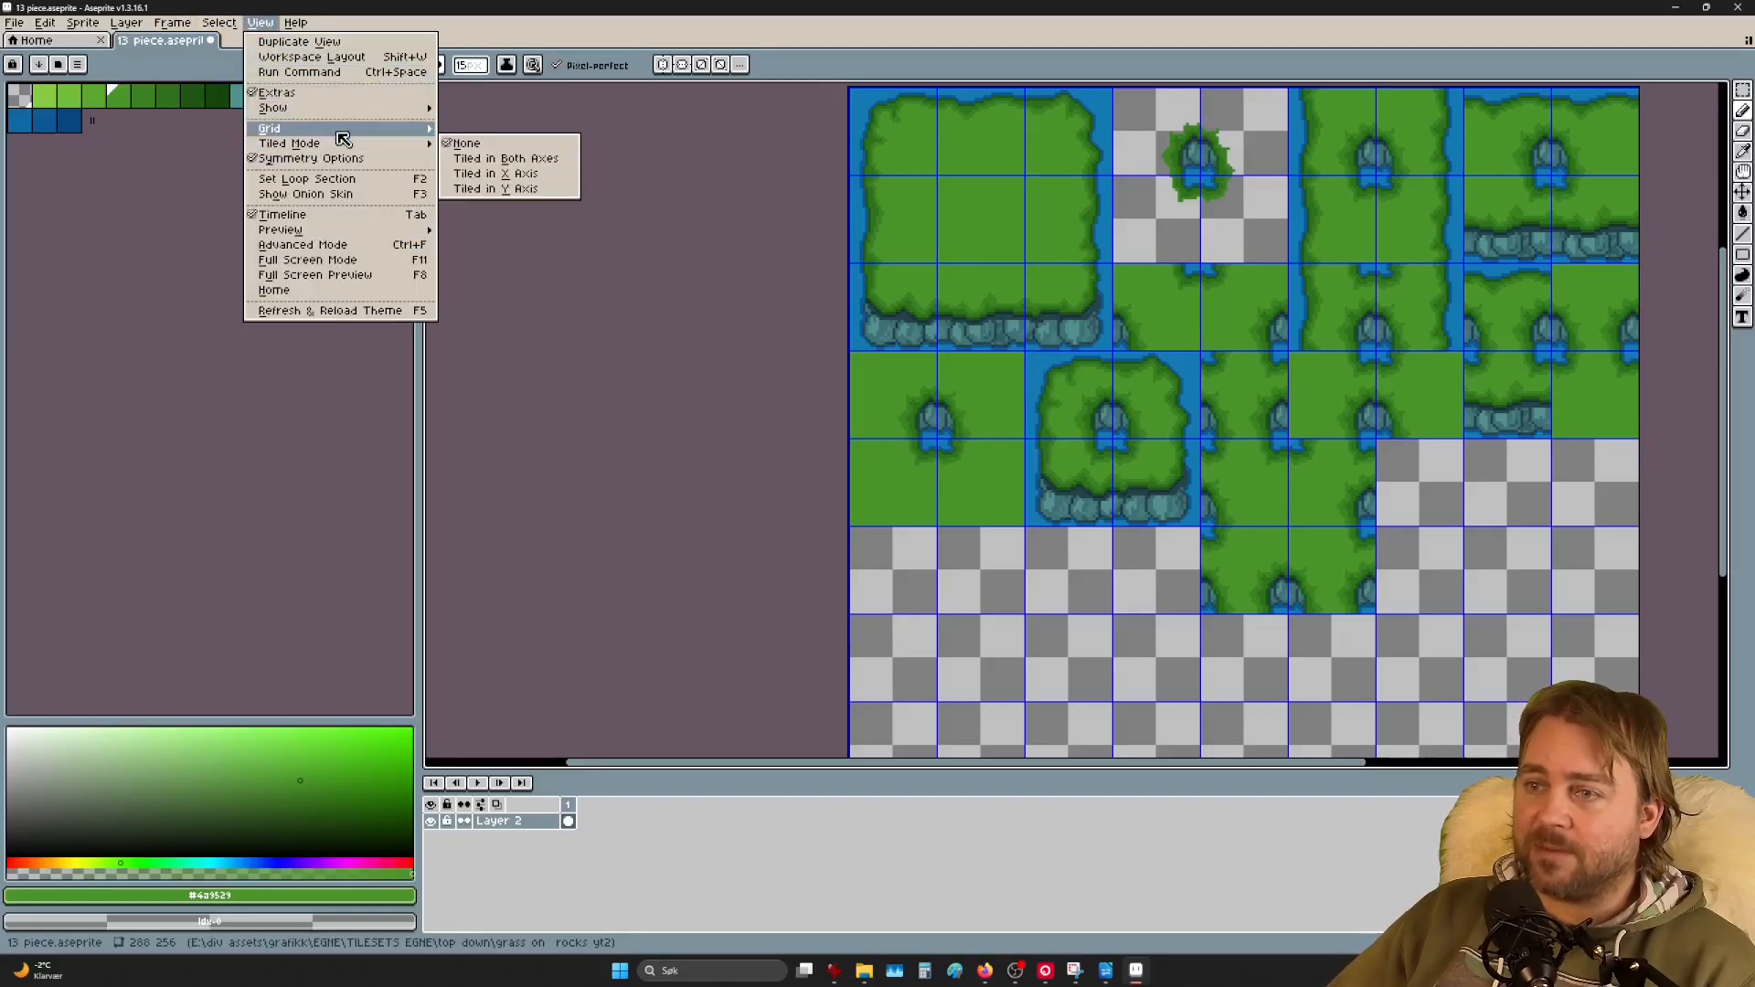
{"action": "mouse_move", "coordinate": [346, 129]}
{"action": "left_click", "coordinate": [547, 161]}
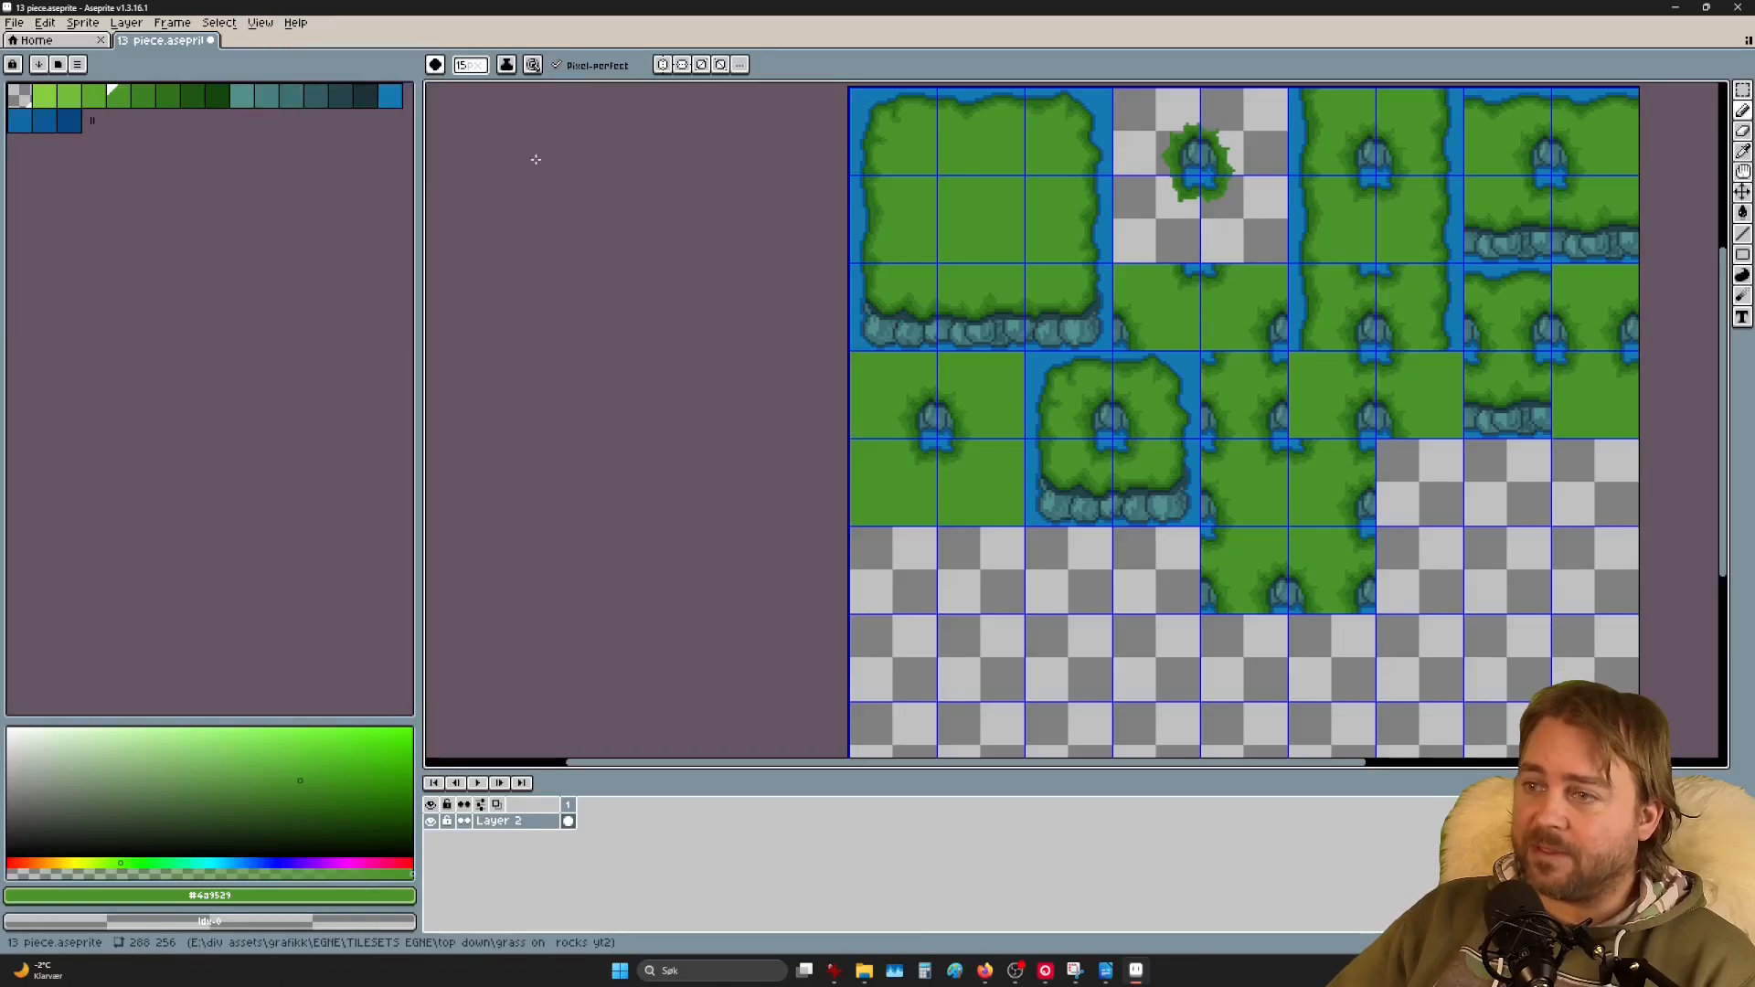
{"action": "left_click", "coordinate": [227, 30]}
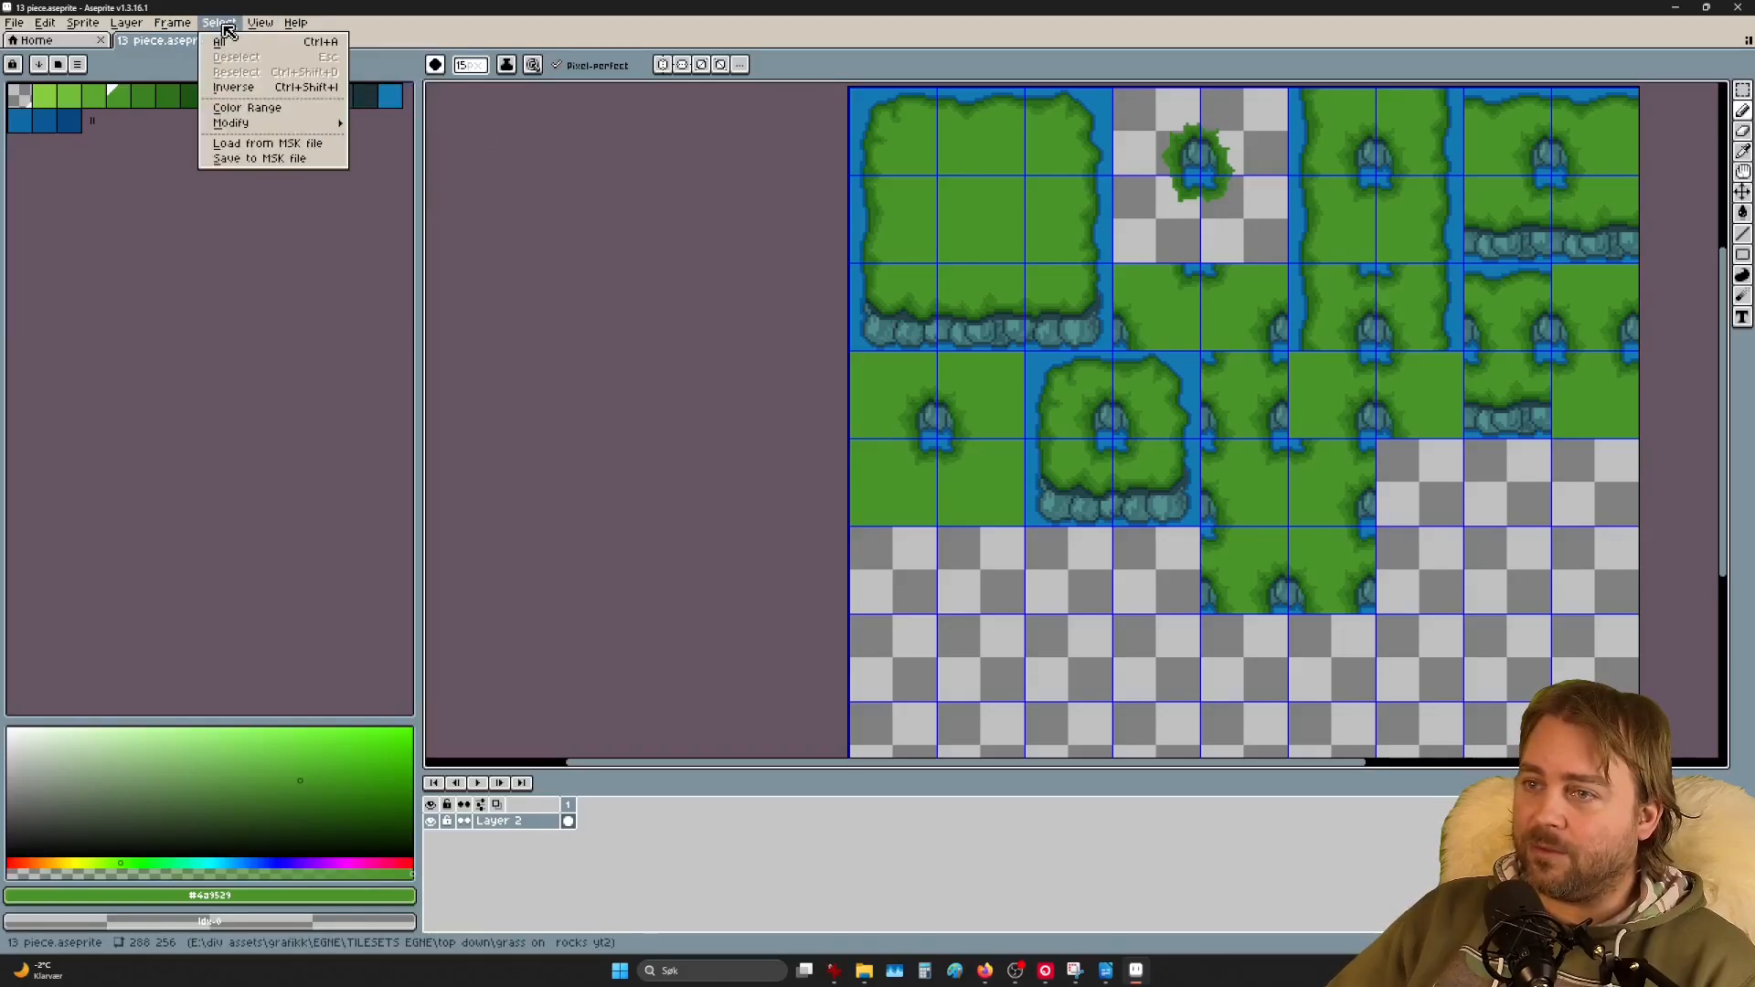
{"action": "mouse_move", "coordinate": [259, 23]}
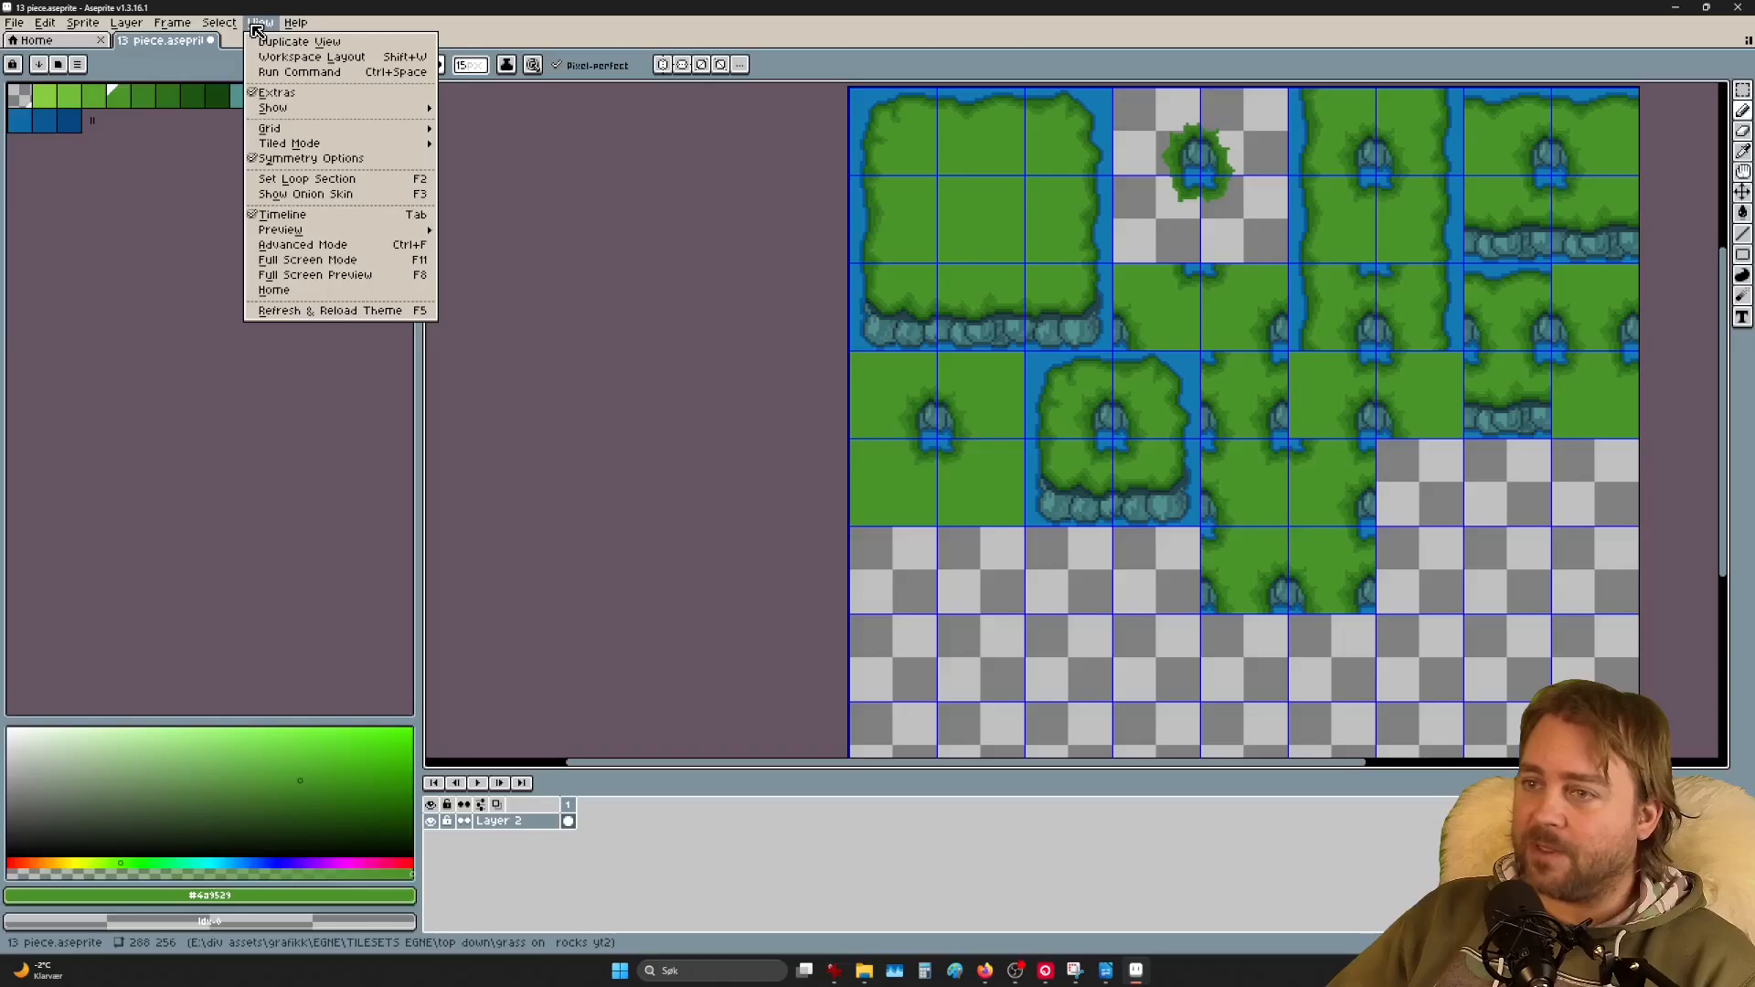
{"action": "mouse_move", "coordinate": [332, 135]}
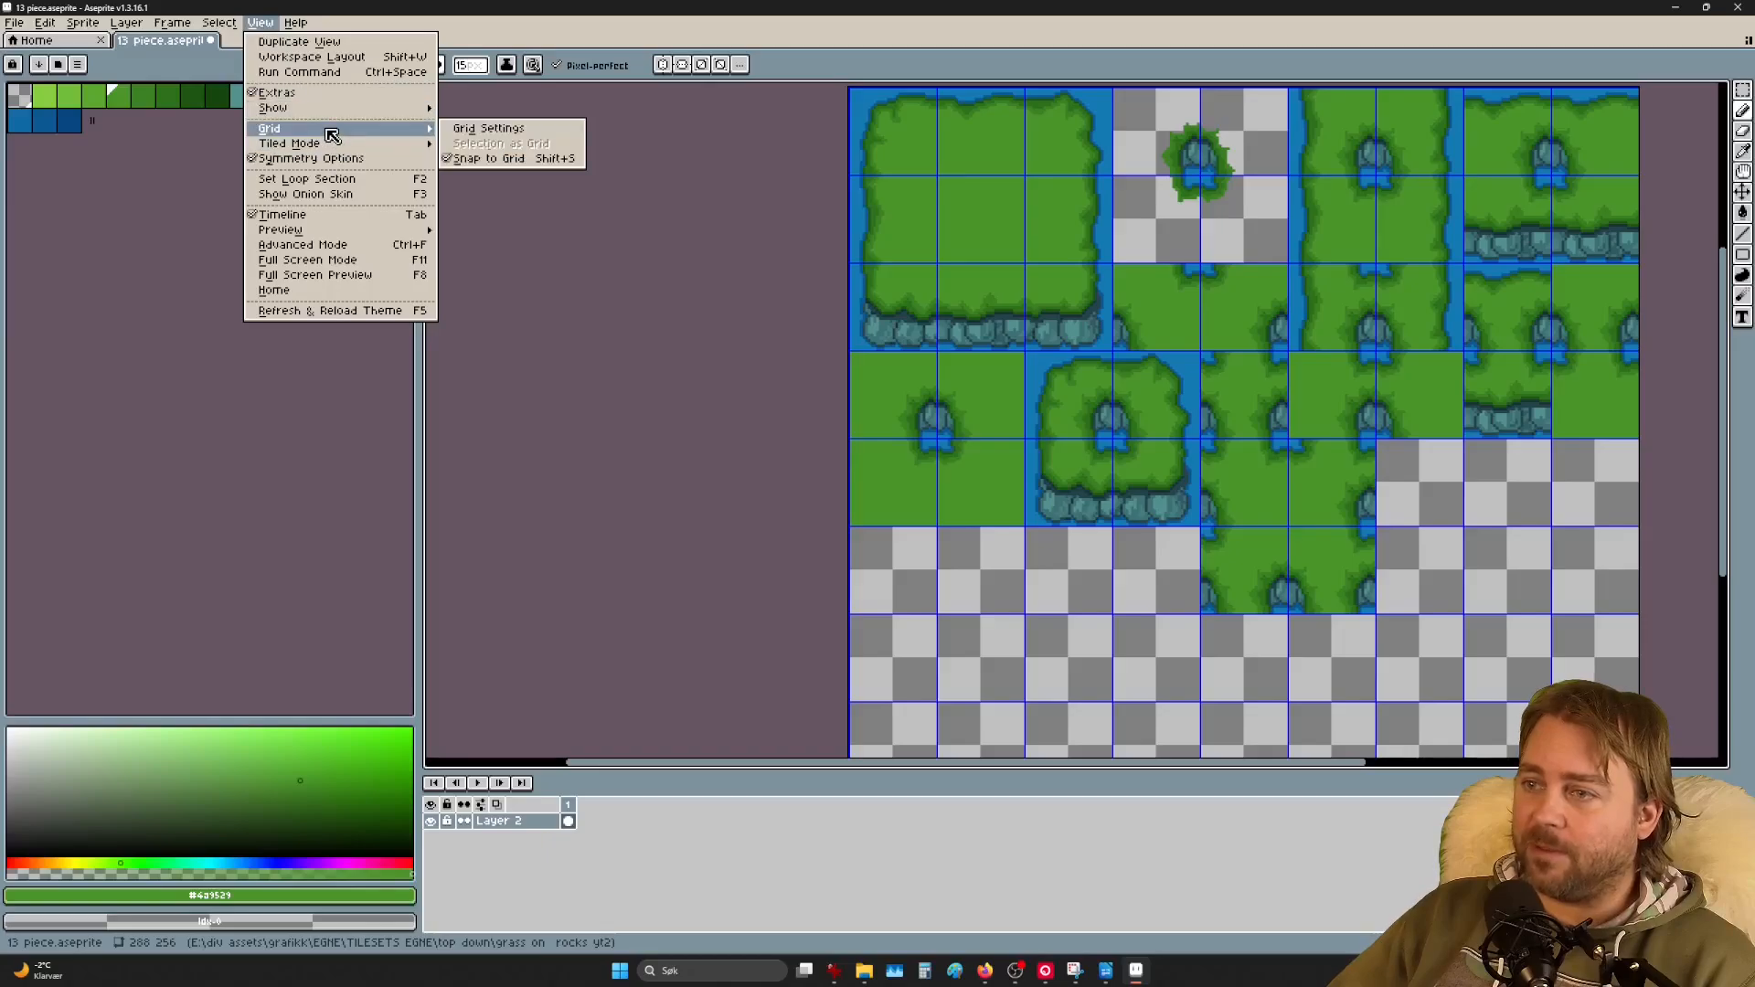
{"action": "left_click", "coordinate": [488, 129]}
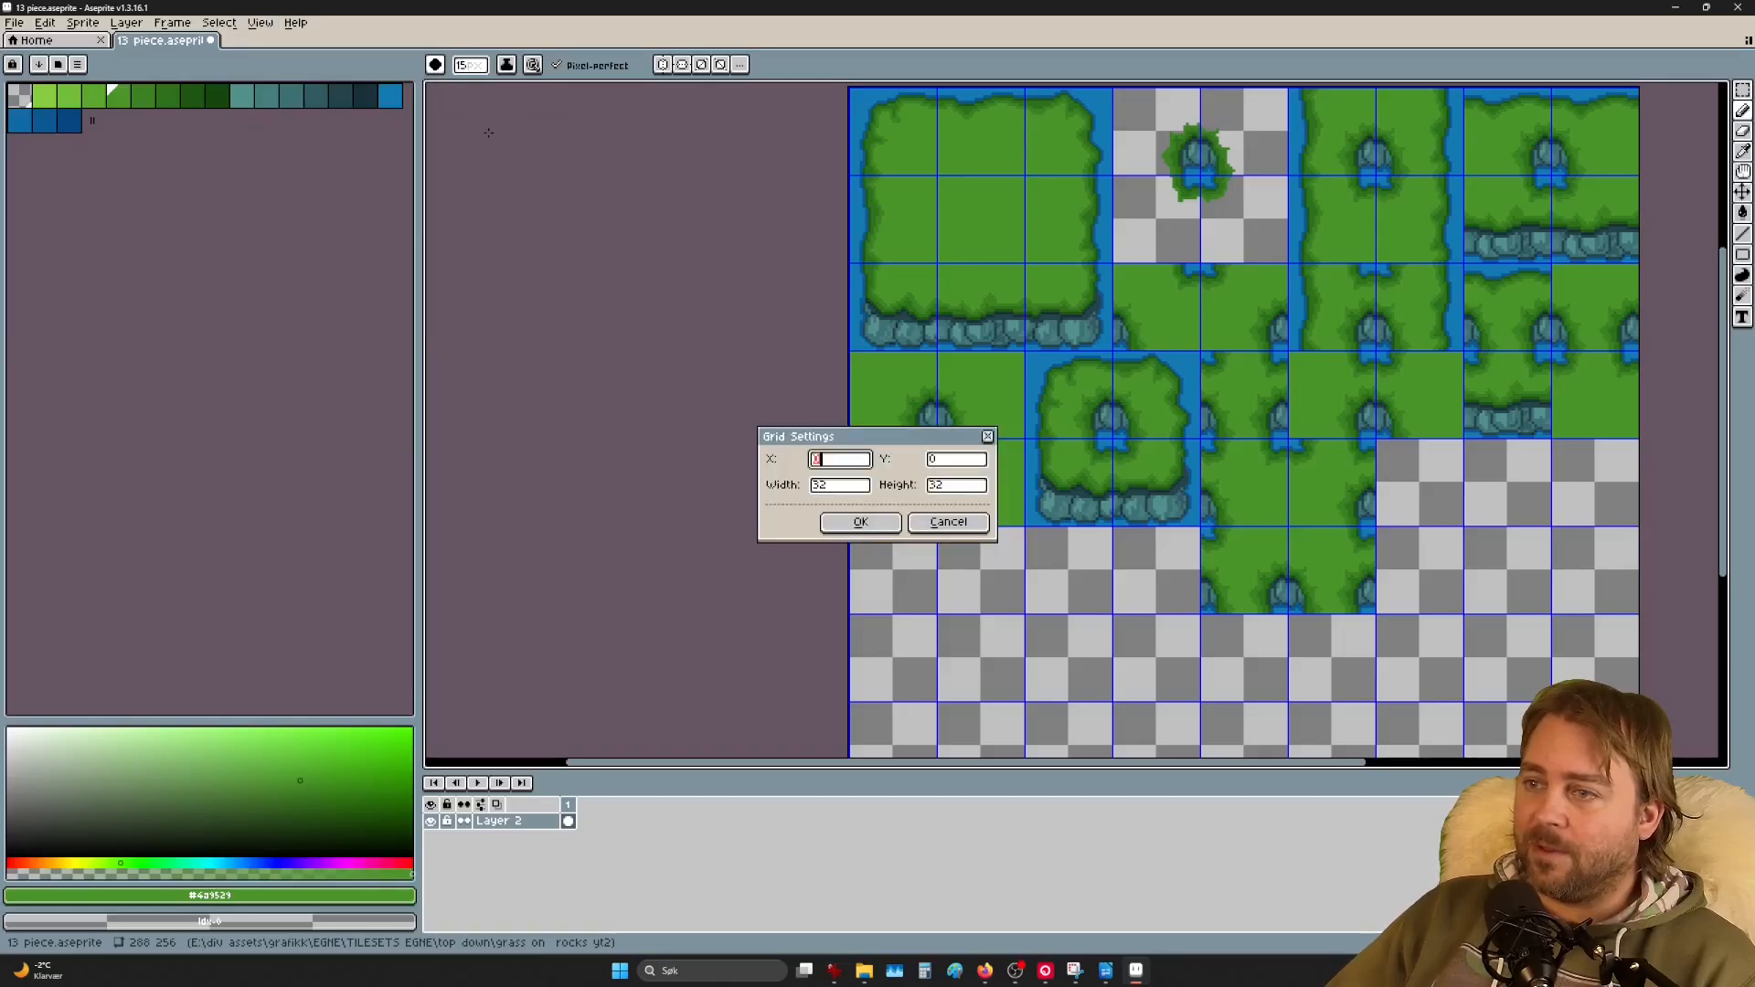
{"action": "left_click", "coordinate": [857, 493]}
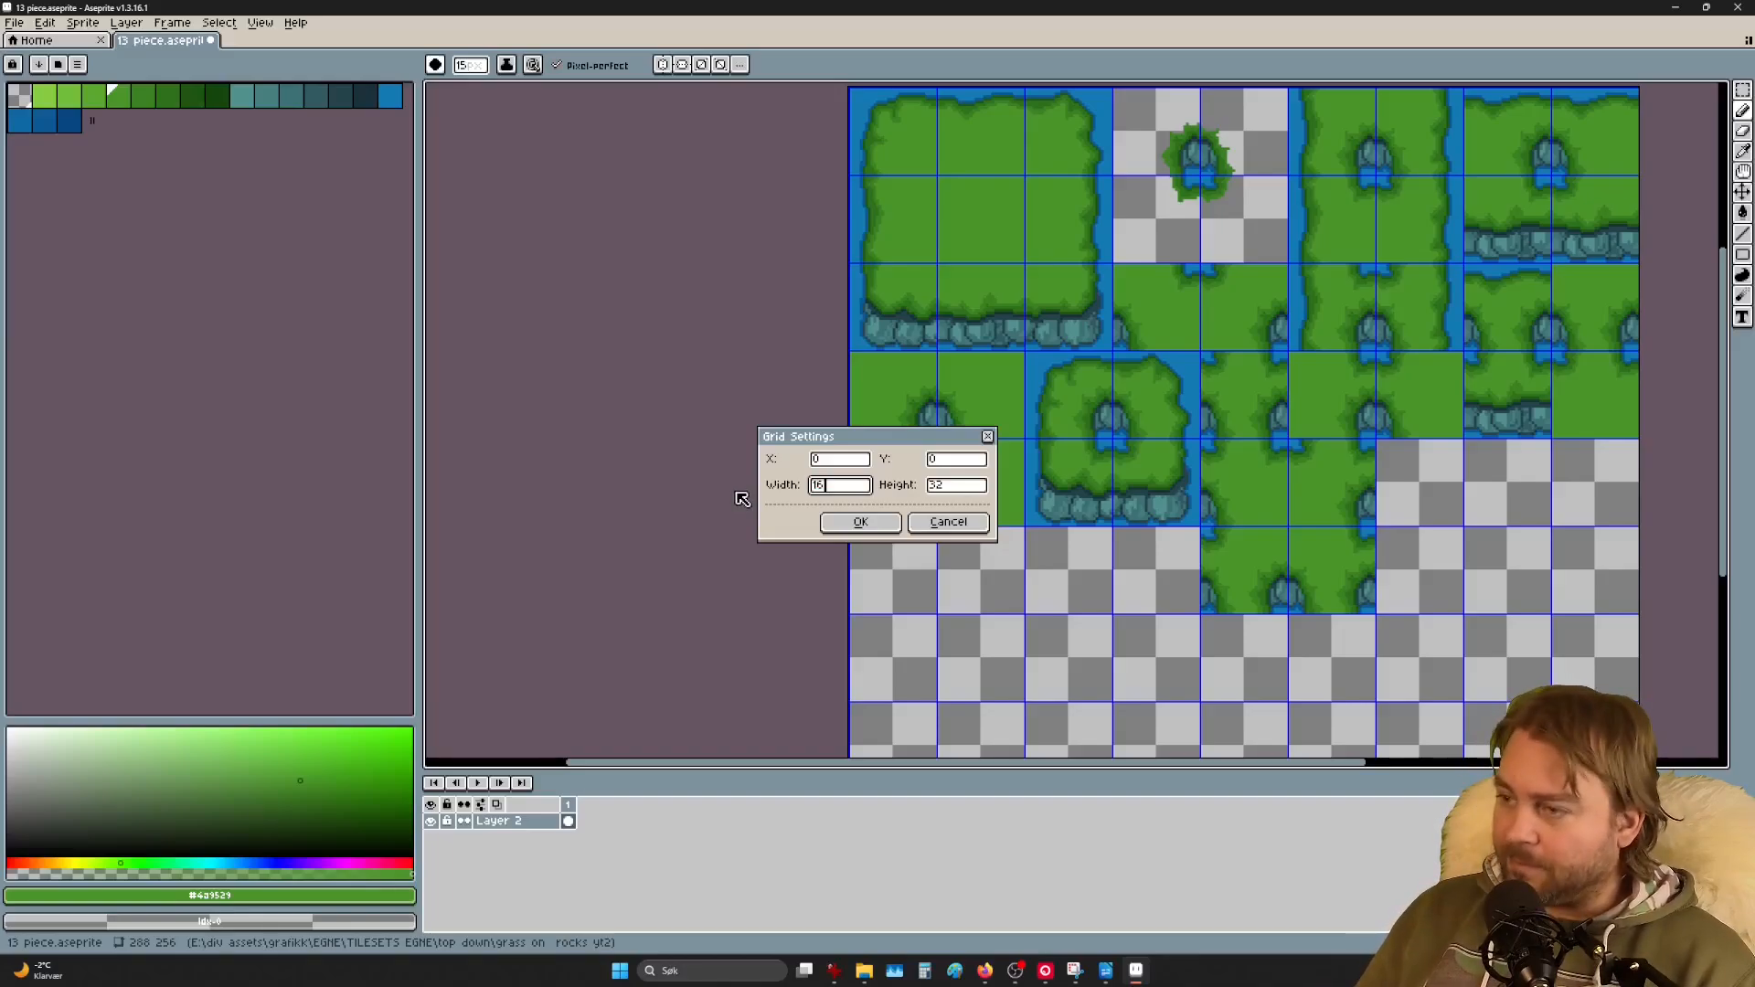
{"action": "left_click", "coordinate": [958, 486]}
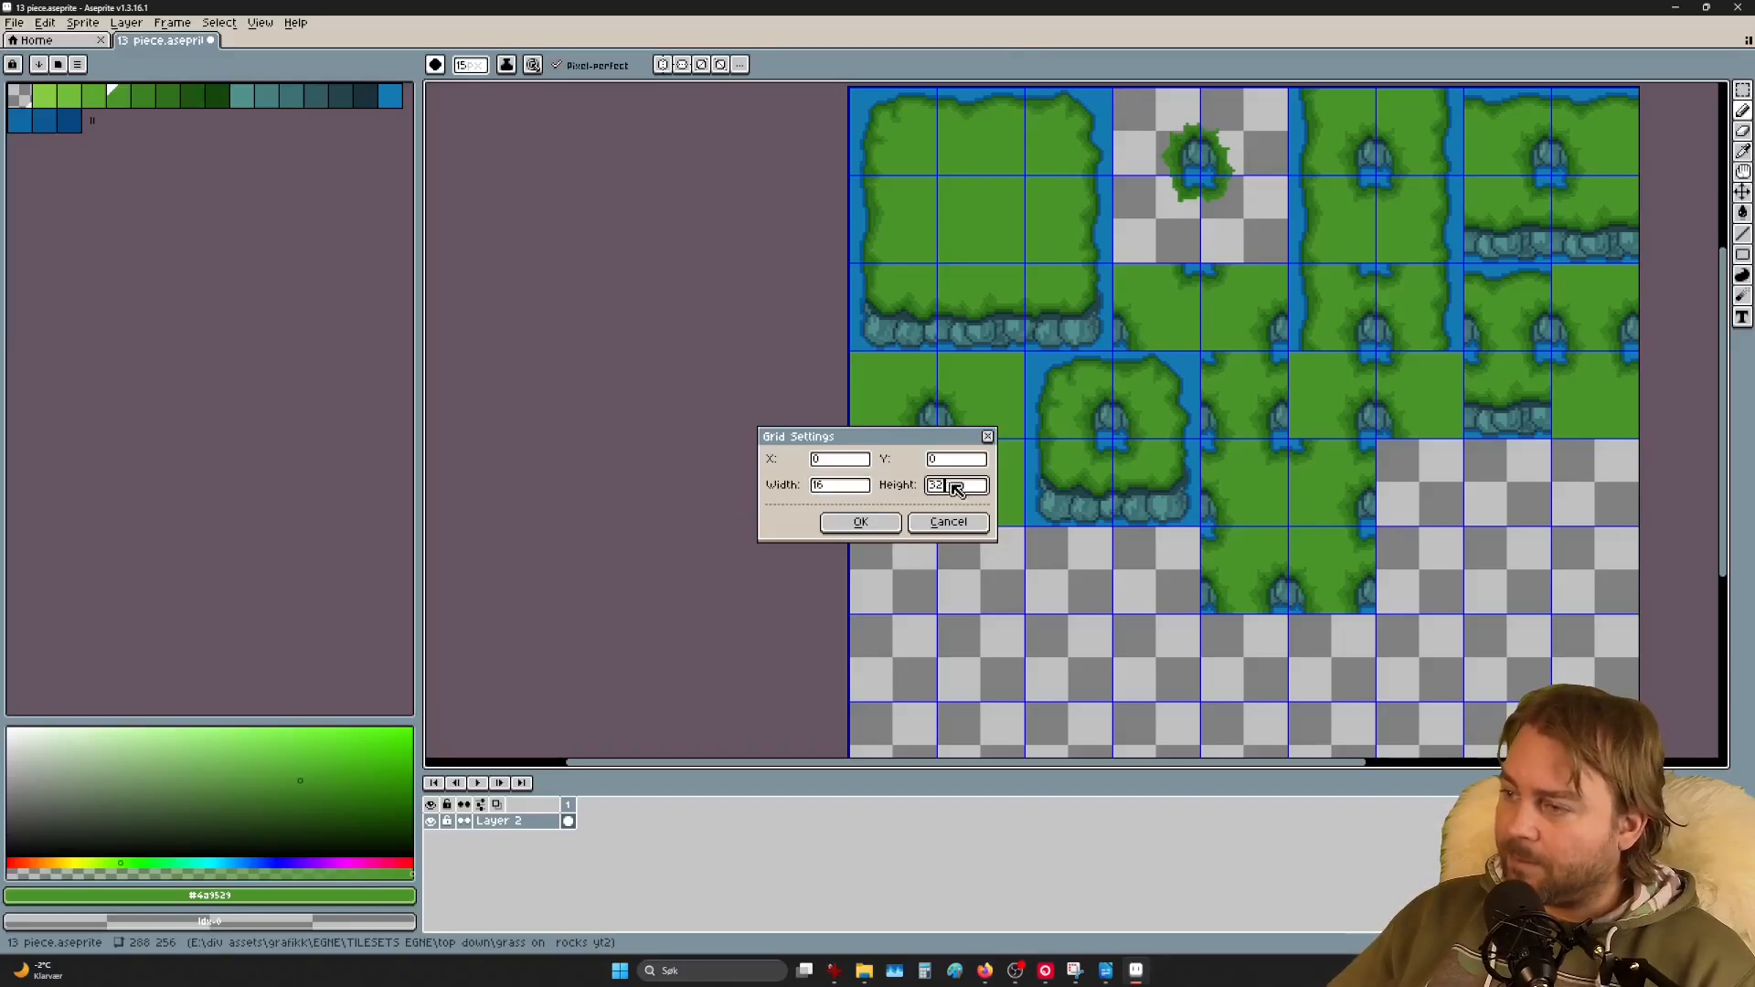
{"action": "type", "text": "16"}
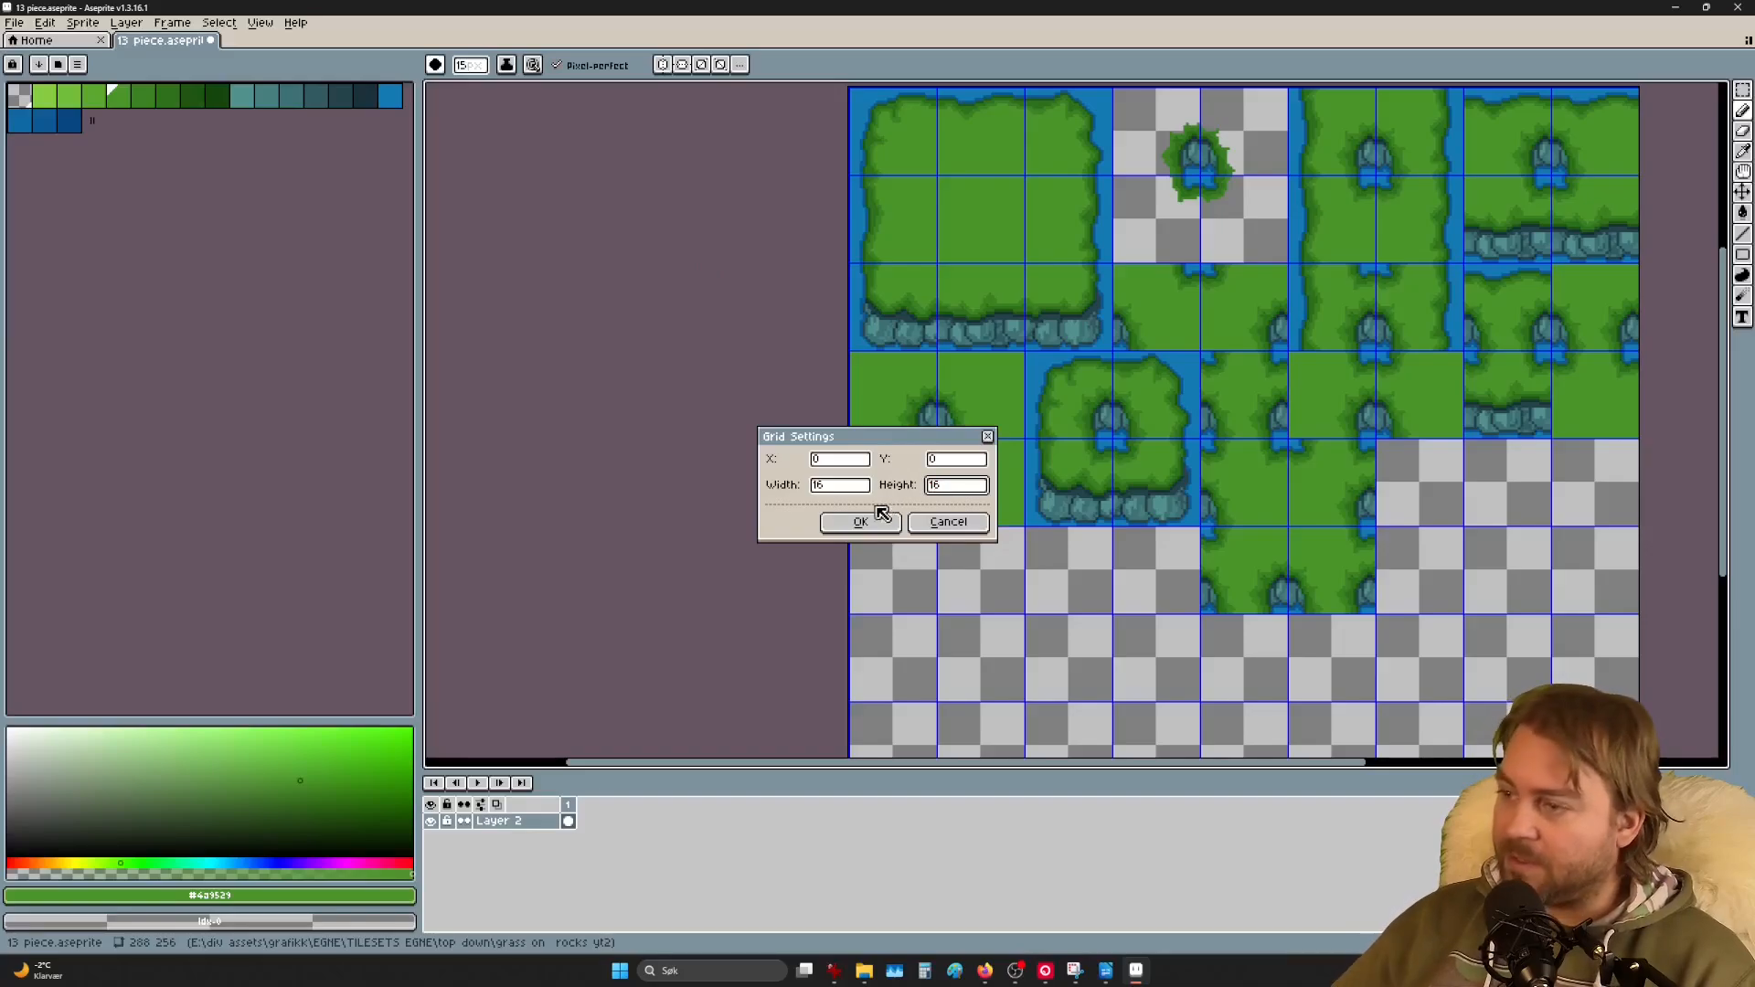
{"action": "left_click", "coordinate": [861, 523]}
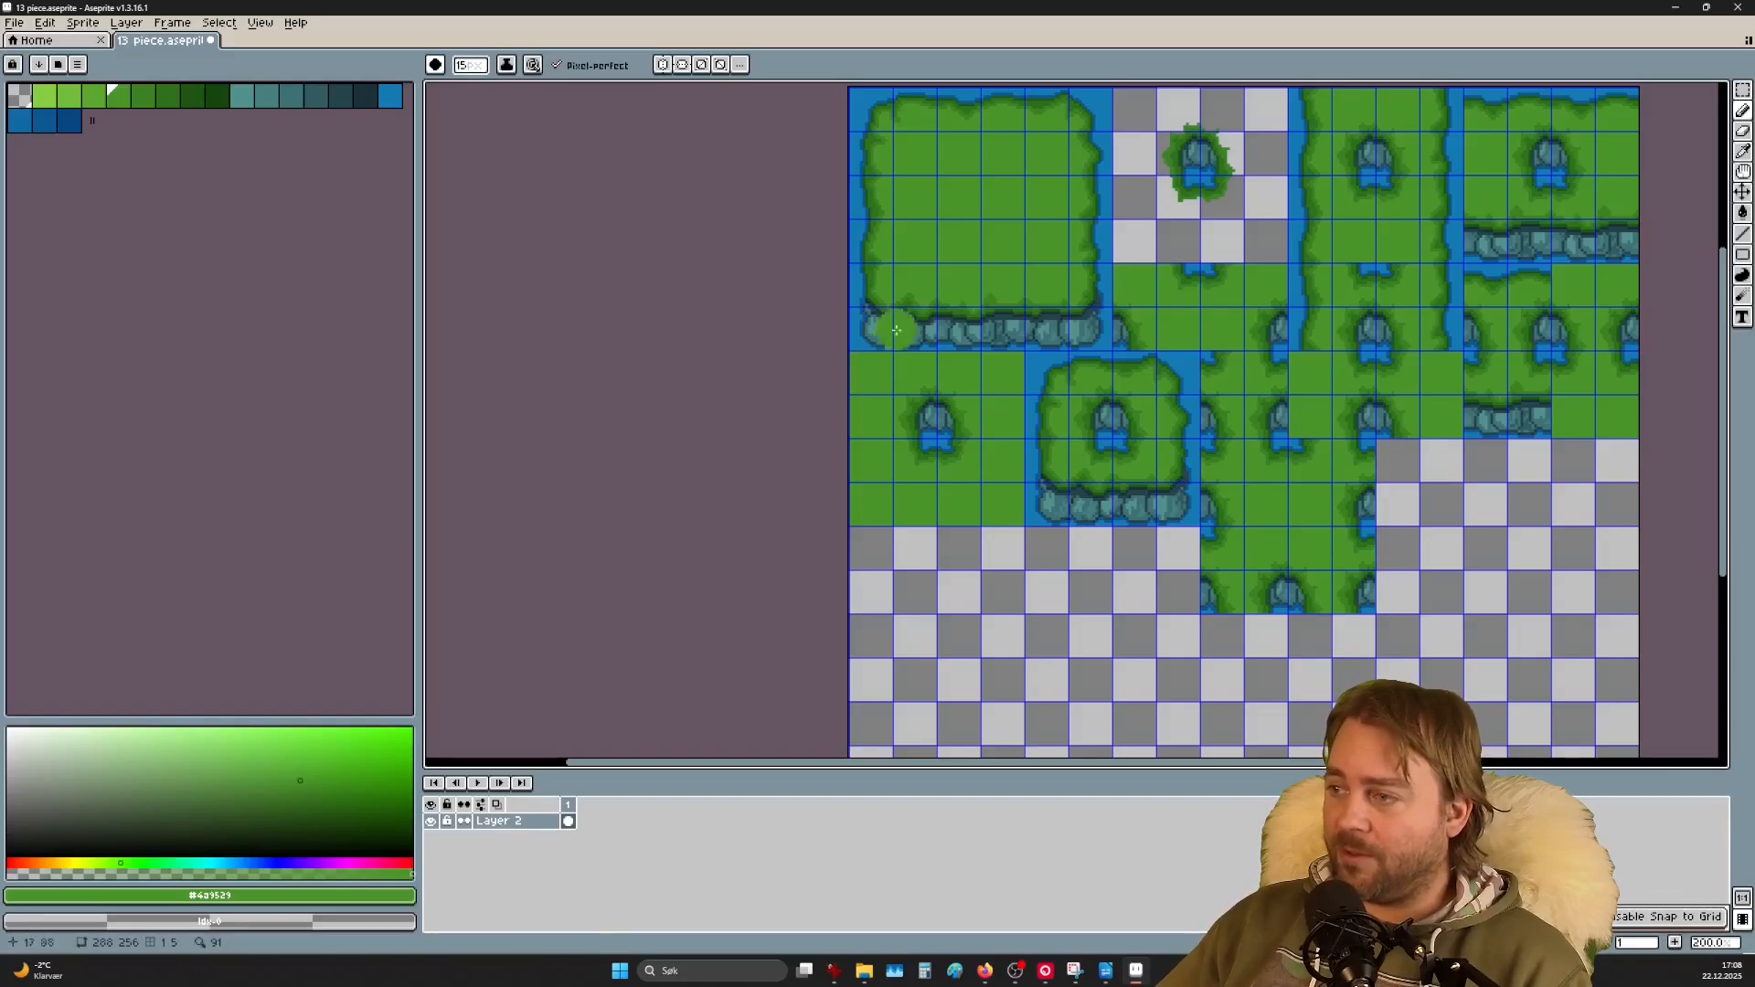
Step: Copy the large island's full-width lower rock strip, 96 by 16 px, into the empty area at X 0, Y 176
{"action": "key", "text": "m"}
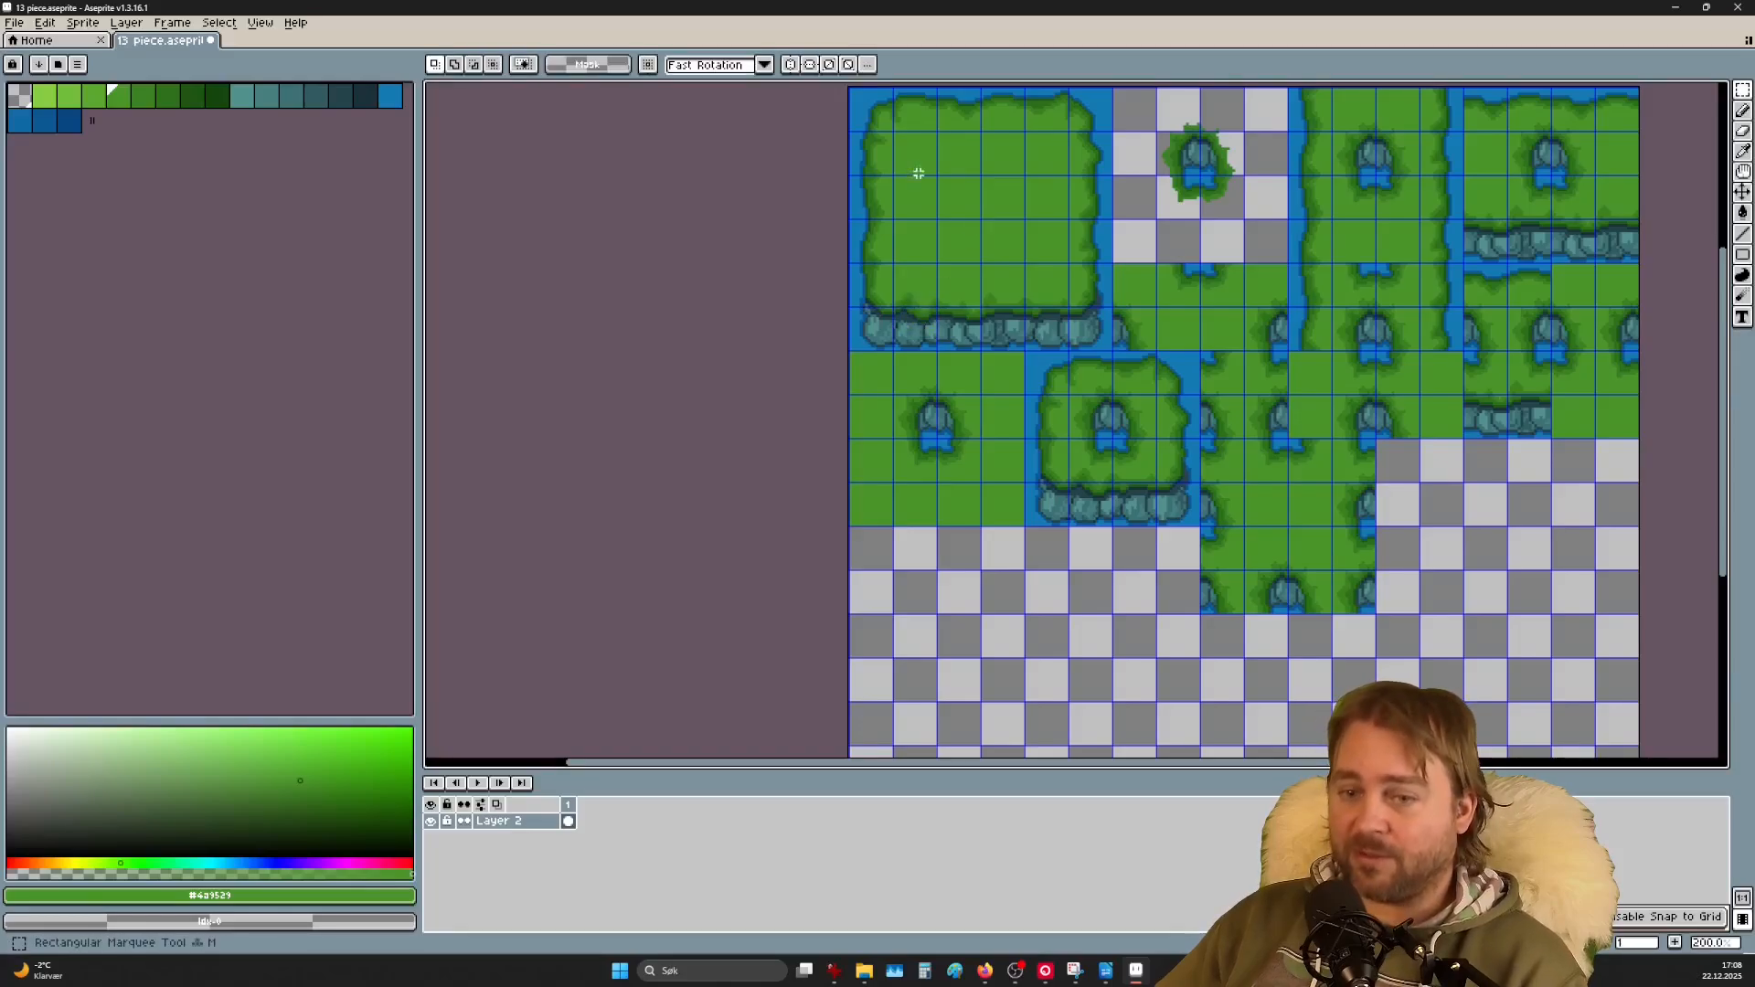
{"action": "left_click_drag", "start_coordinate": [1086, 335], "coordinate": [983, 311]}
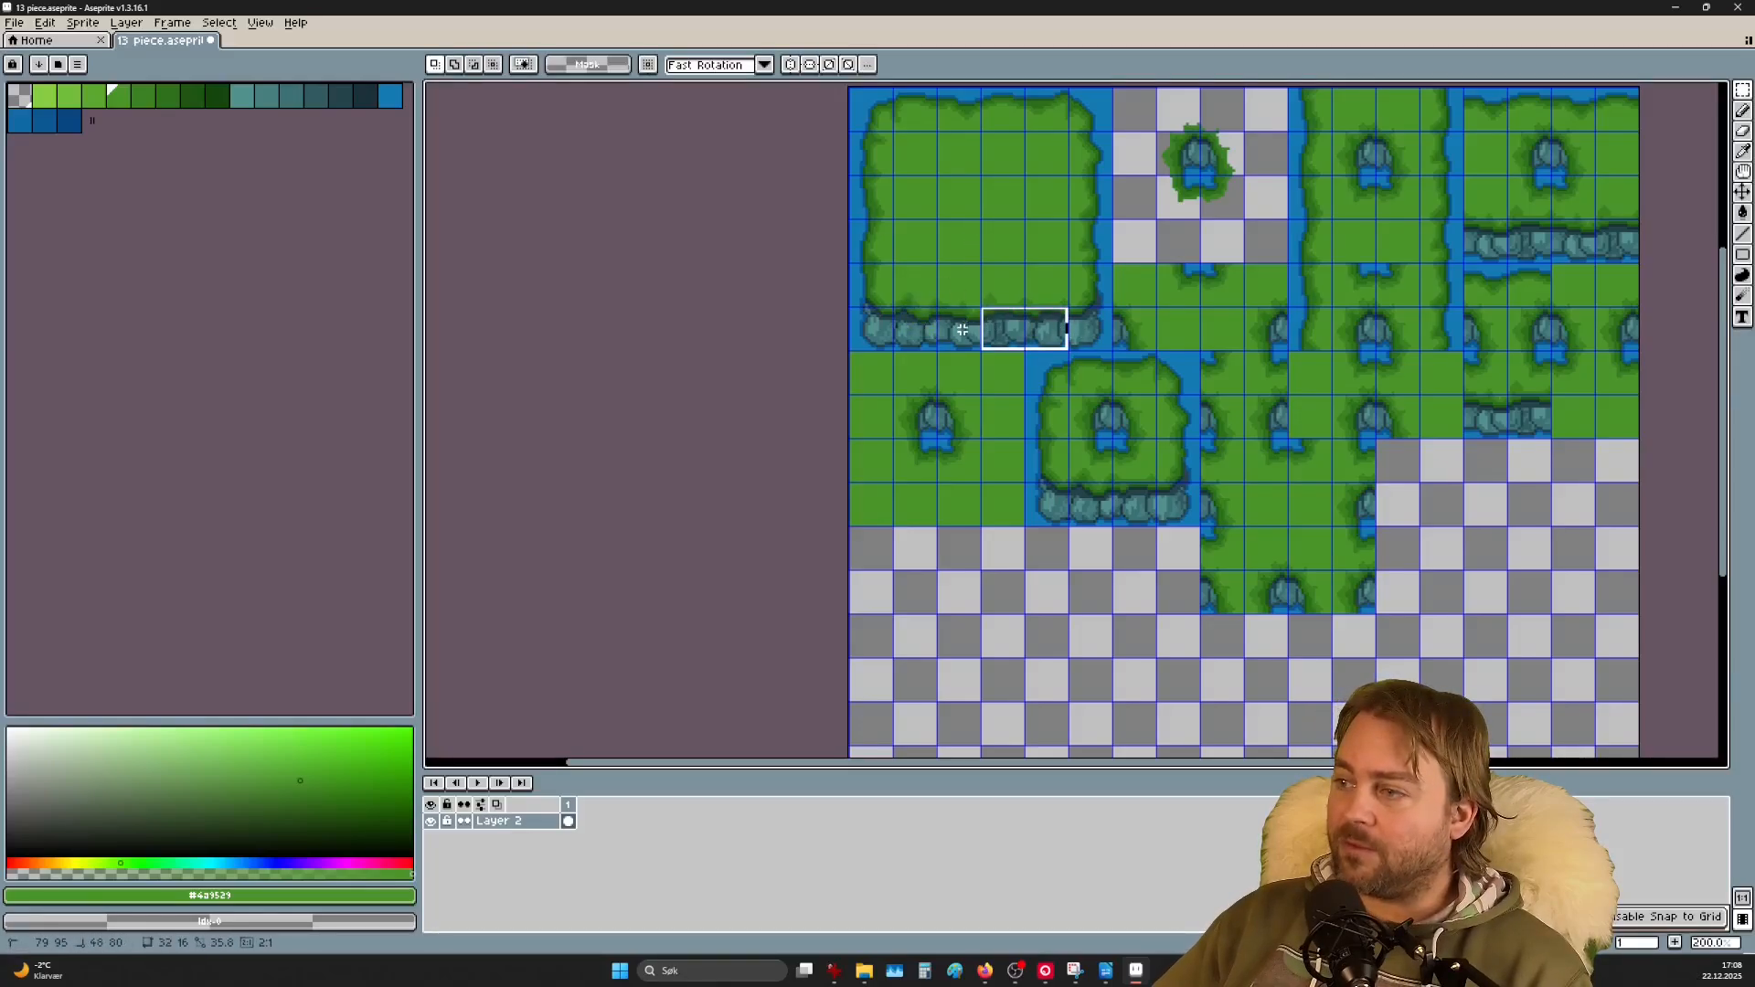
{"action": "left_click_drag", "start_coordinate": [1096, 329], "coordinate": [859, 316]}
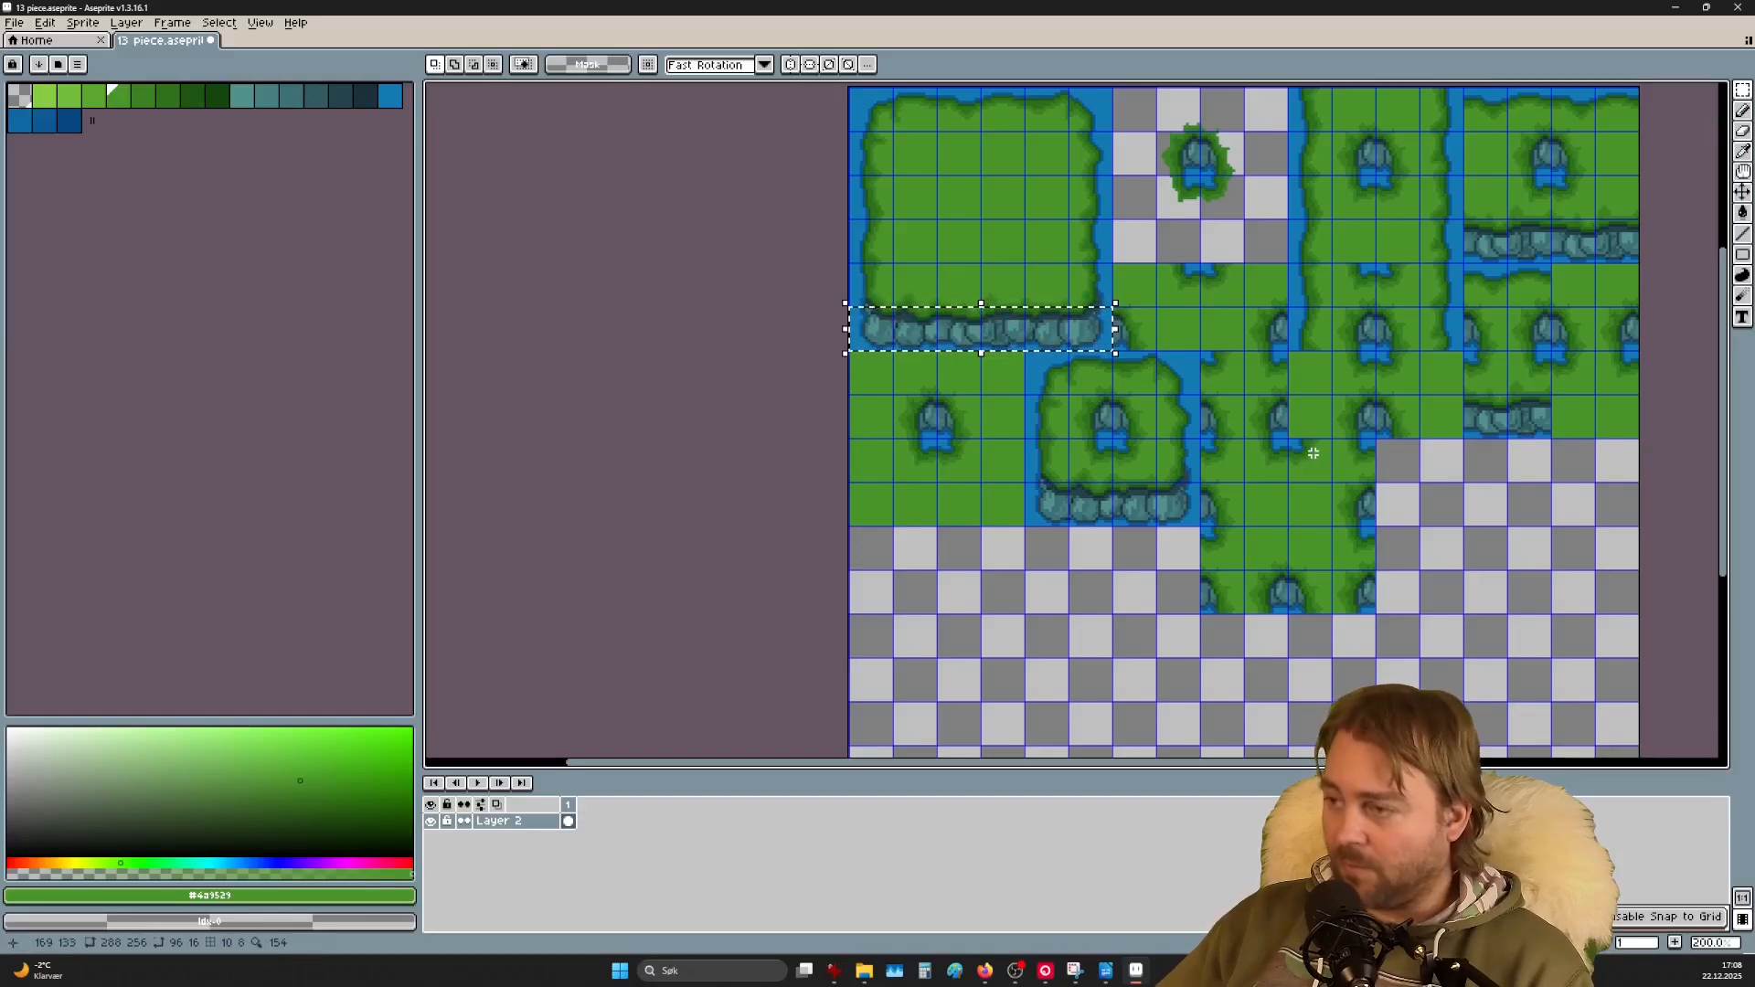
{"action": "key", "text": "ctrl+t"}
{"action": "left_click_drag", "start_coordinate": [1029, 350], "coordinate": [1031, 613]}
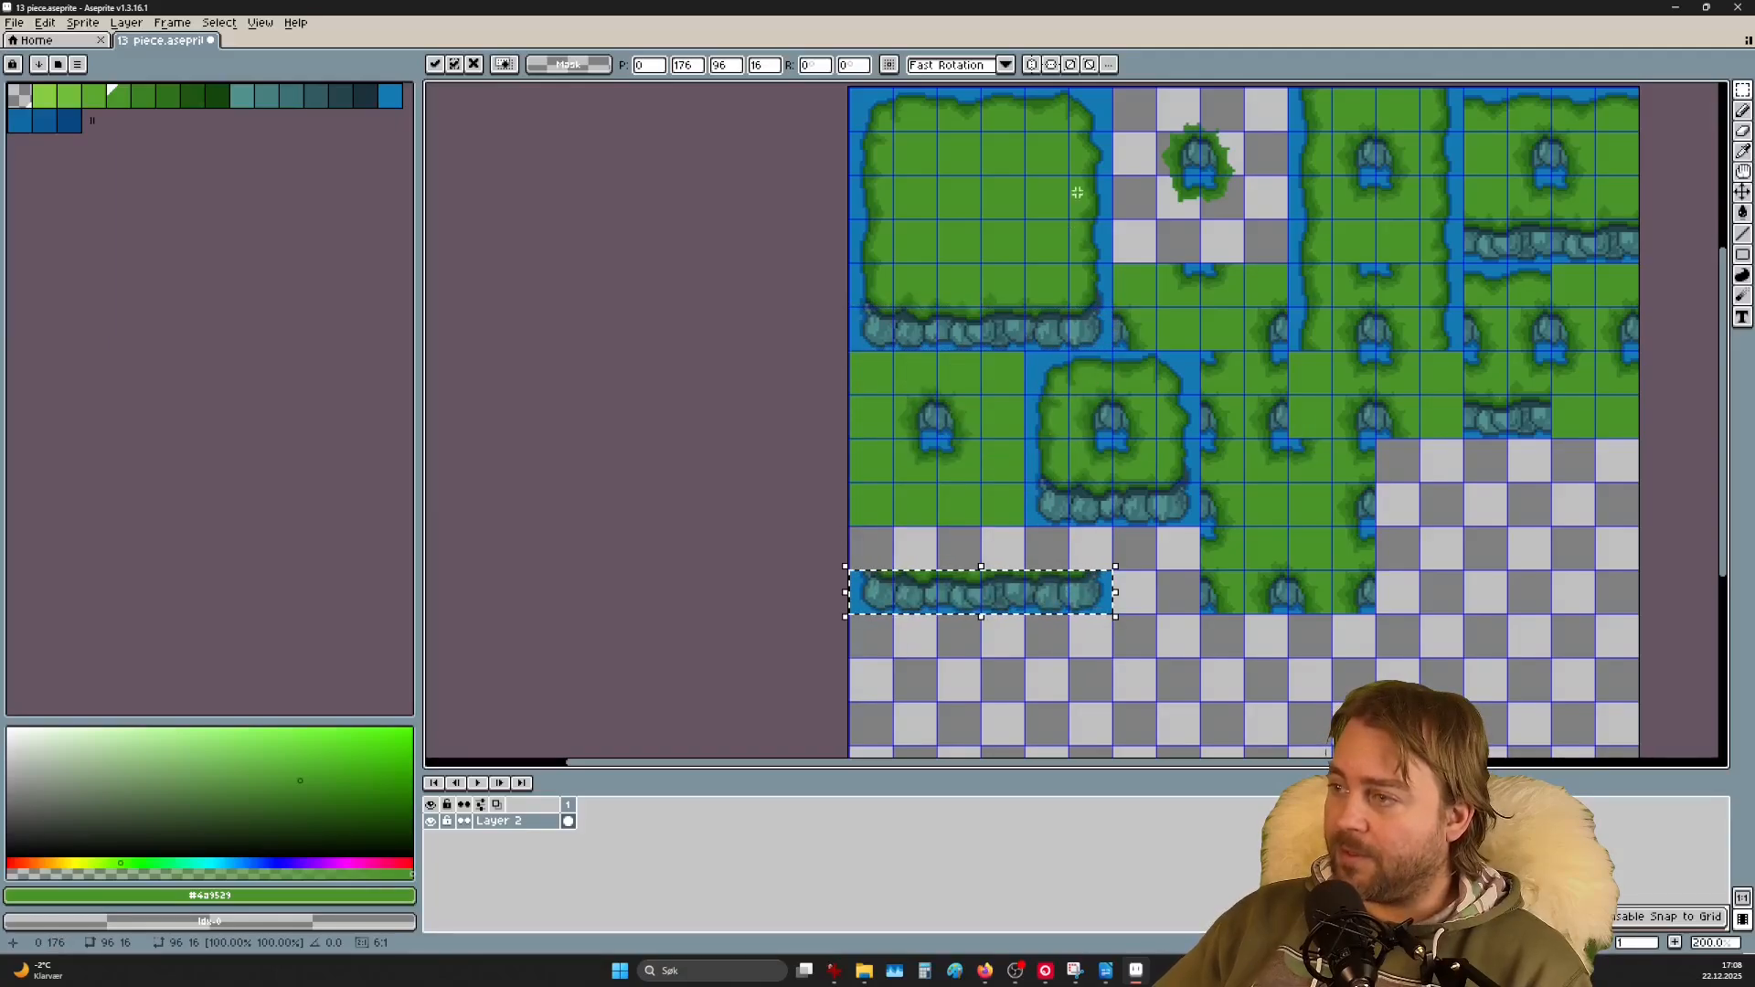
Step: Copy the large island's 16 px high upper grass strip to X 0, Y 160, directly above the copied rock strip, and clear the selection
{"action": "left_click_drag", "start_coordinate": [1060, 95], "coordinate": [854, 103]}
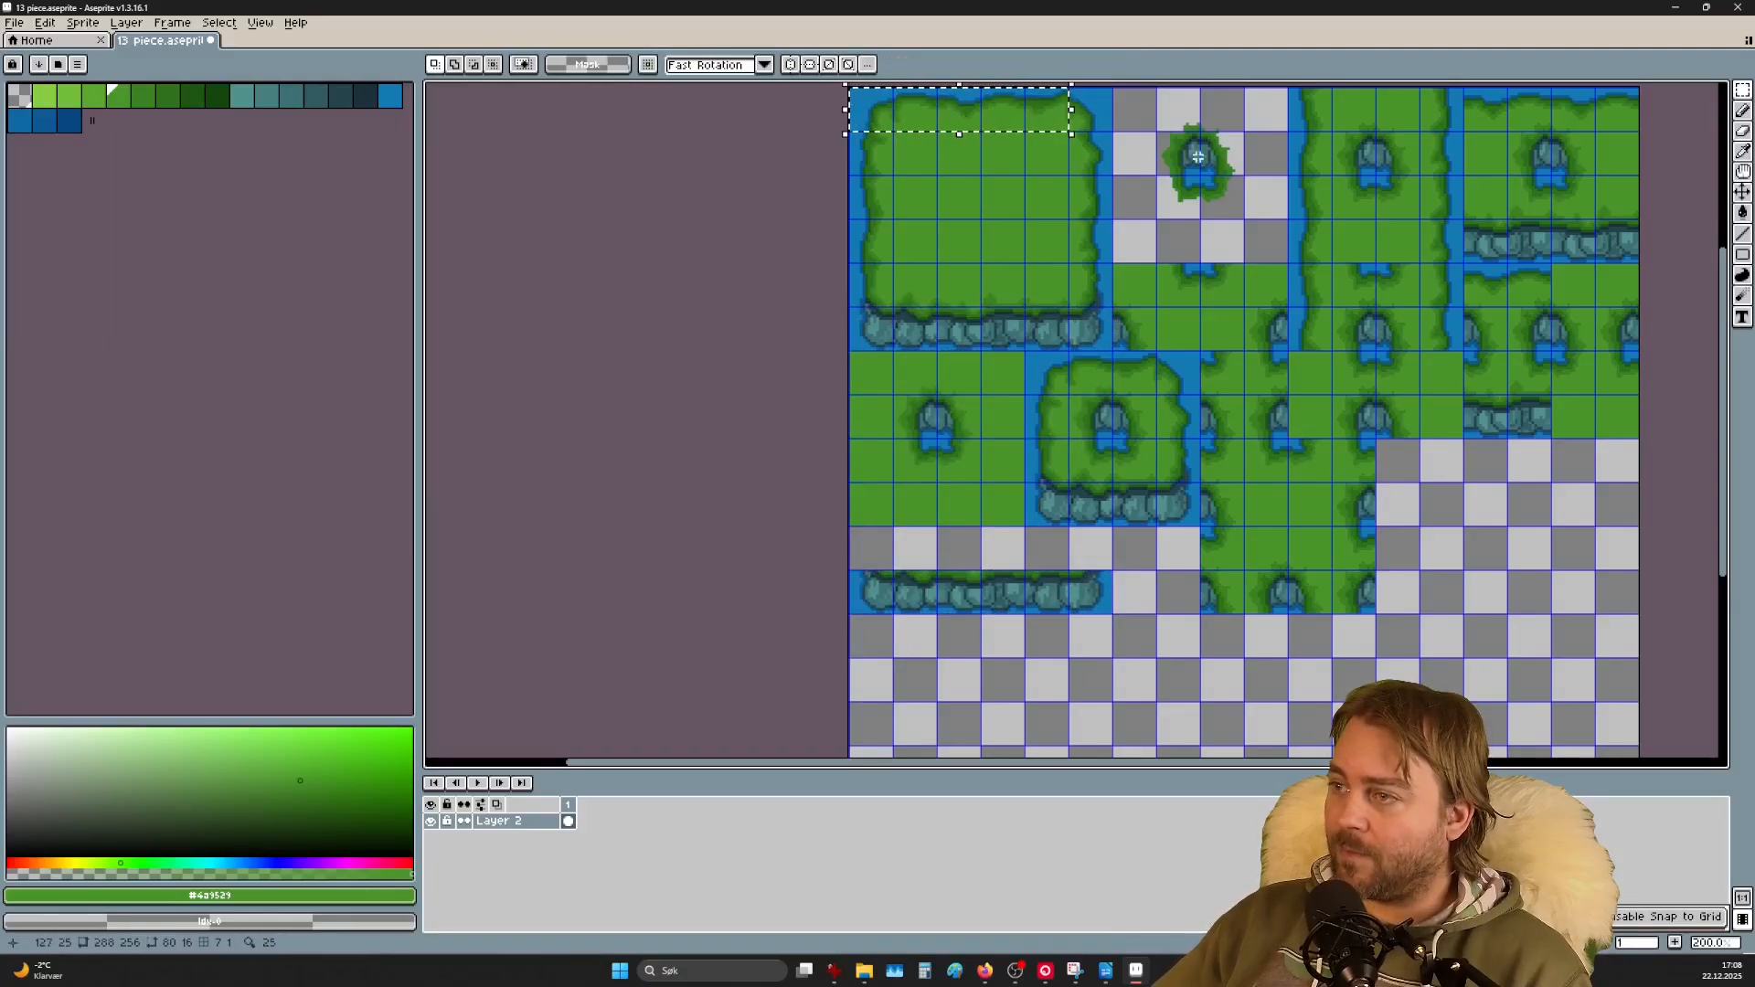
{"action": "left_click_drag", "start_coordinate": [1114, 126], "coordinate": [1084, 107]}
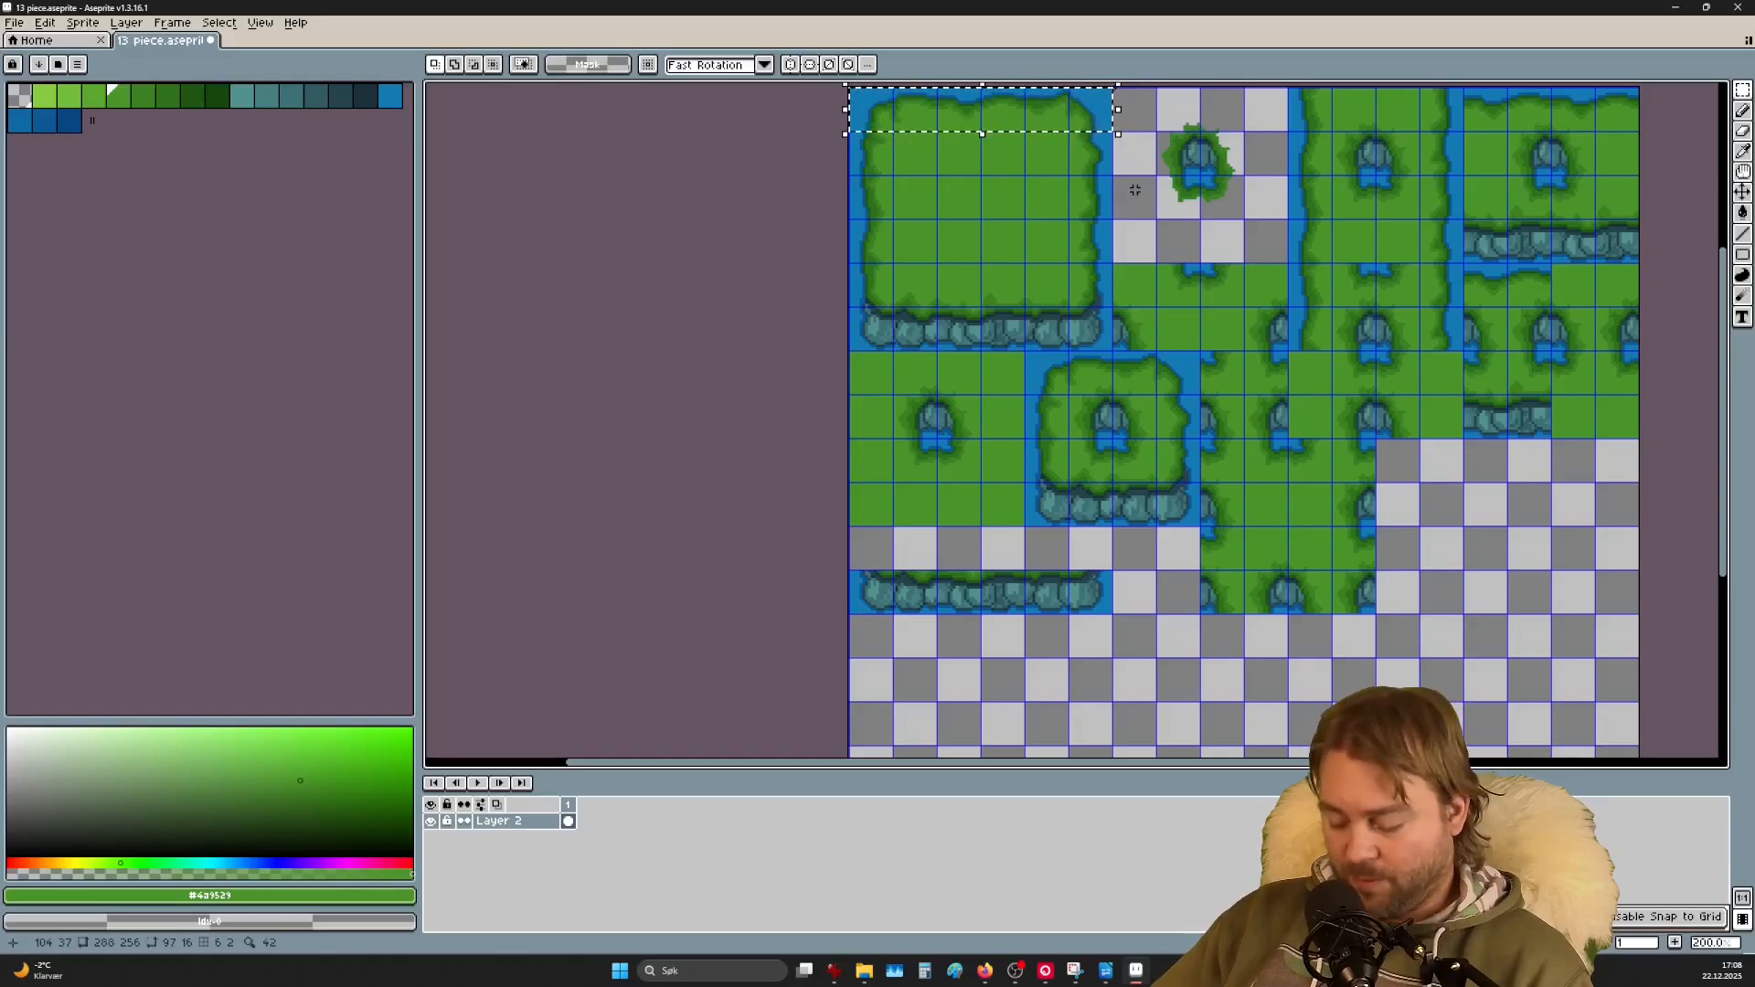
{"action": "left_click", "coordinate": [951, 134]}
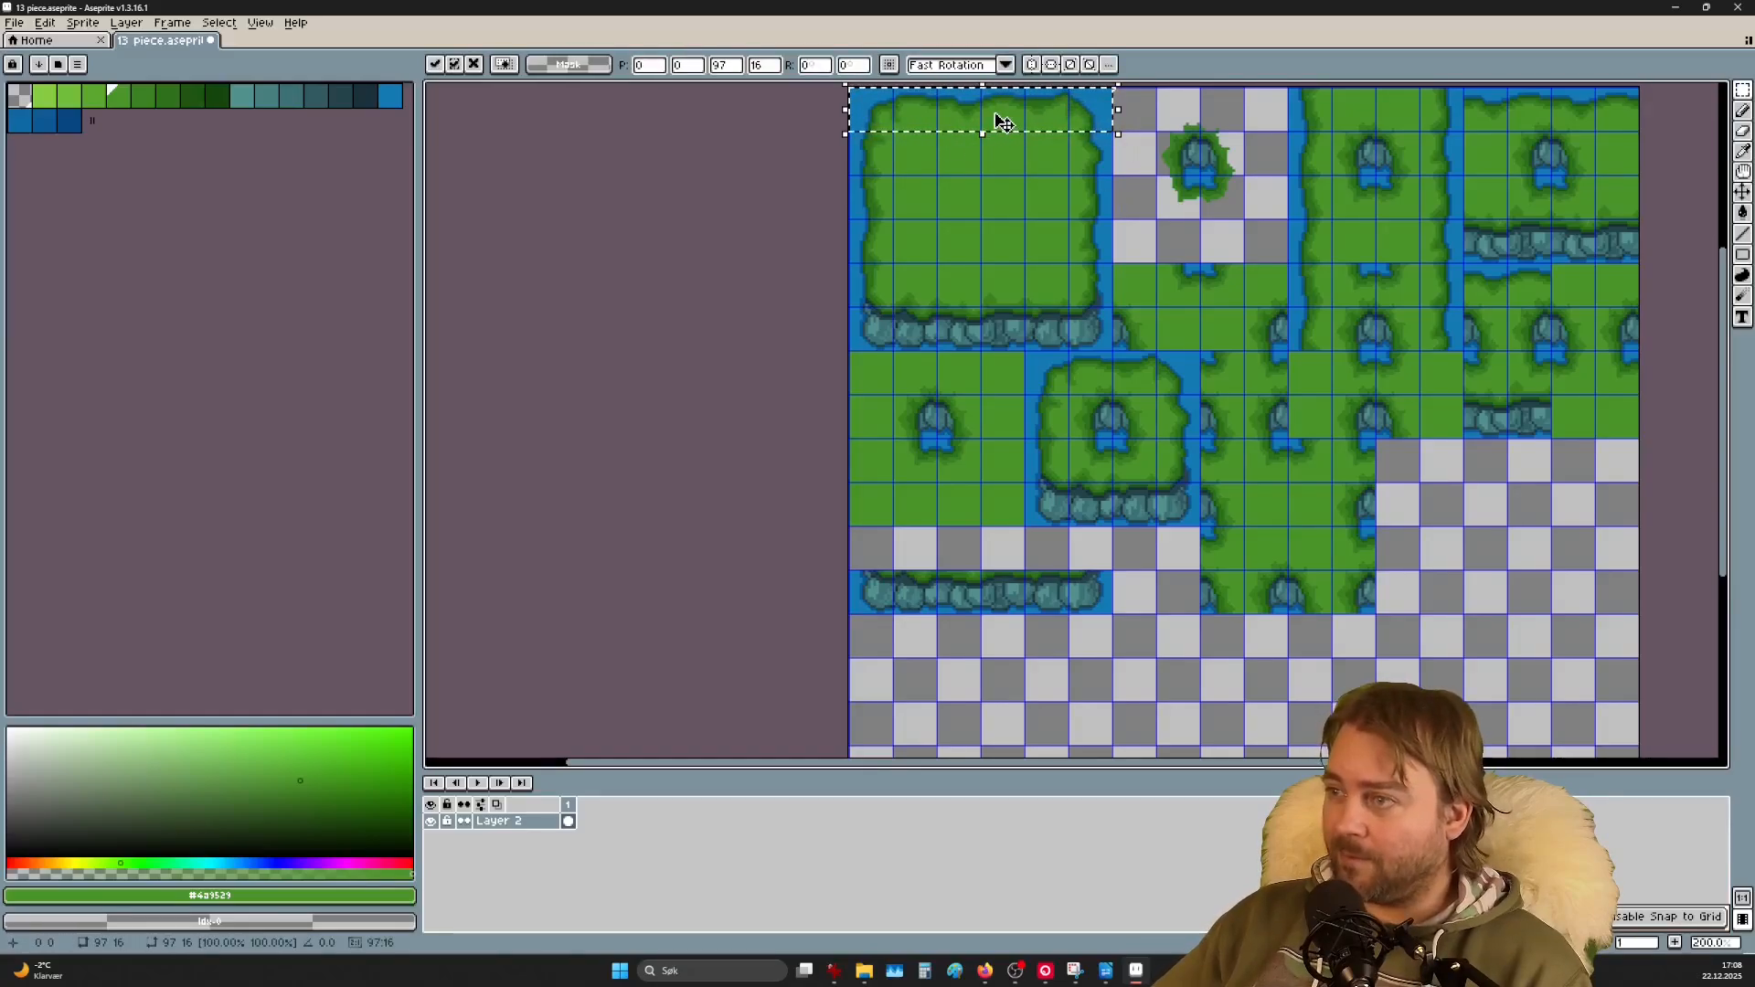
{"action": "left_click_drag", "start_coordinate": [1000, 117], "coordinate": [1043, 615]}
{"action": "scroll", "coordinate": [1043, 614], "scroll_direction": "up", "scroll_amount": 7}
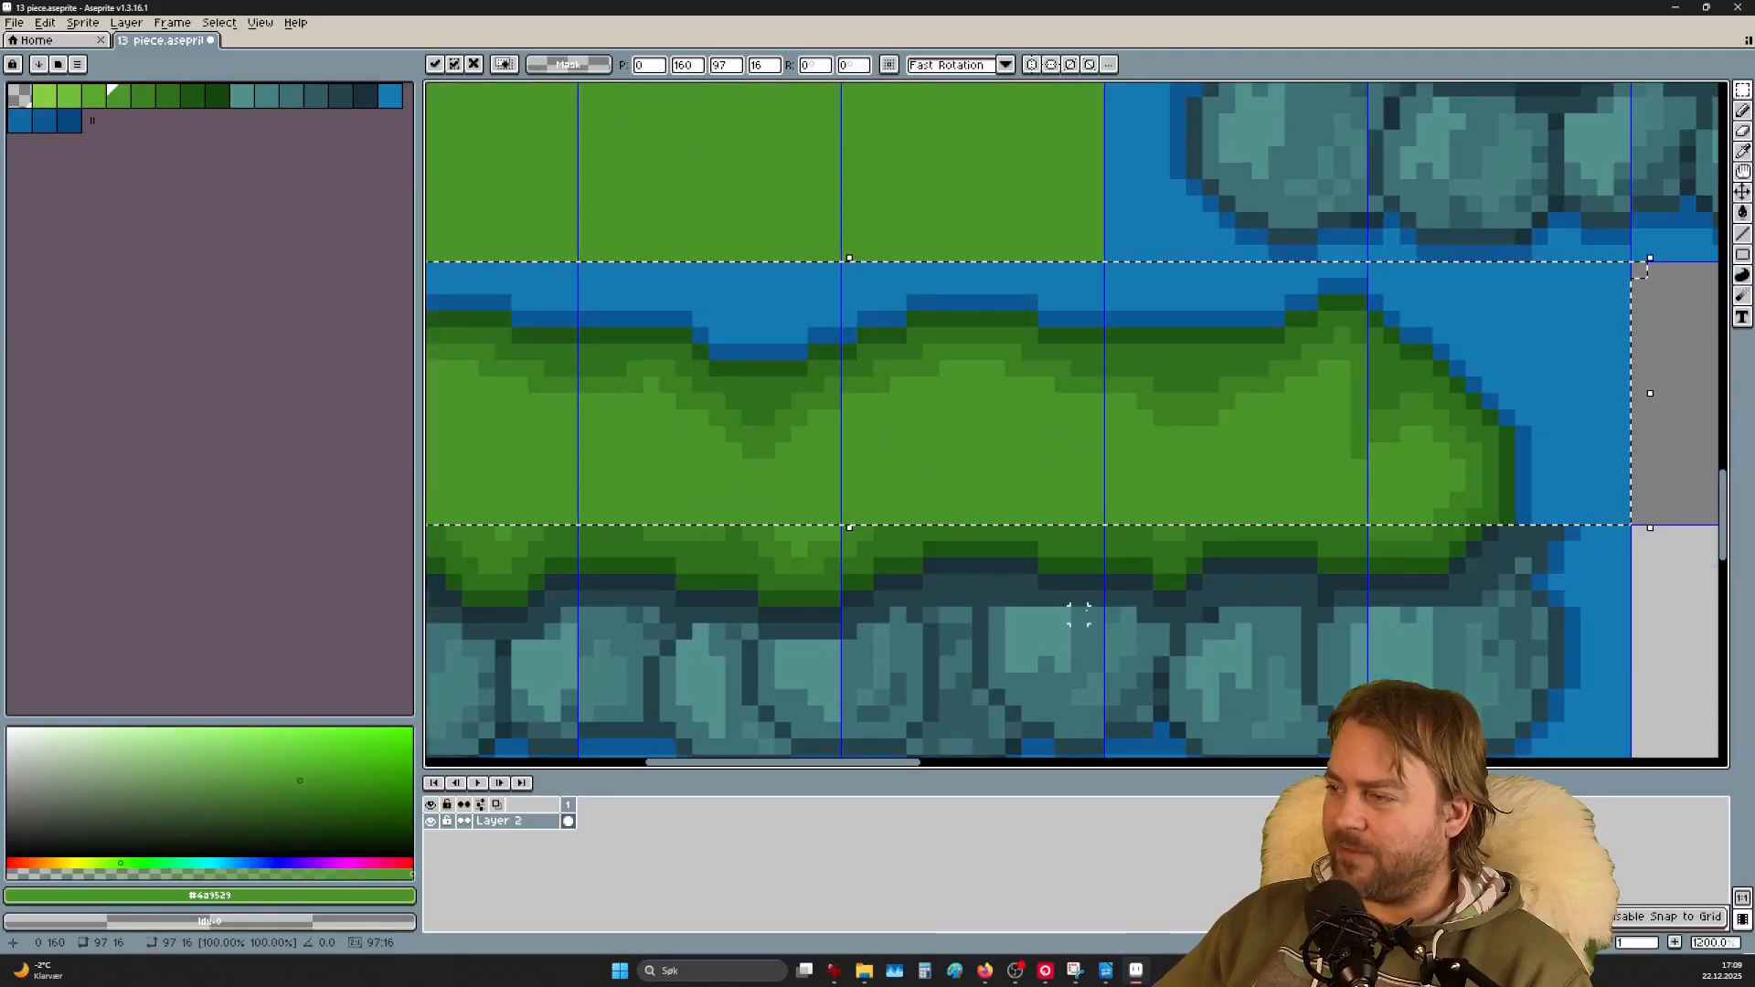
{"action": "mouse_move", "coordinate": [1047, 583]}
{"action": "left_mouse_down"}
{"action": "mouse_move", "coordinate": [1158, 568]}
{"action": "mouse_move", "coordinate": [1045, 559]}
{"action": "left_mouse_up"}
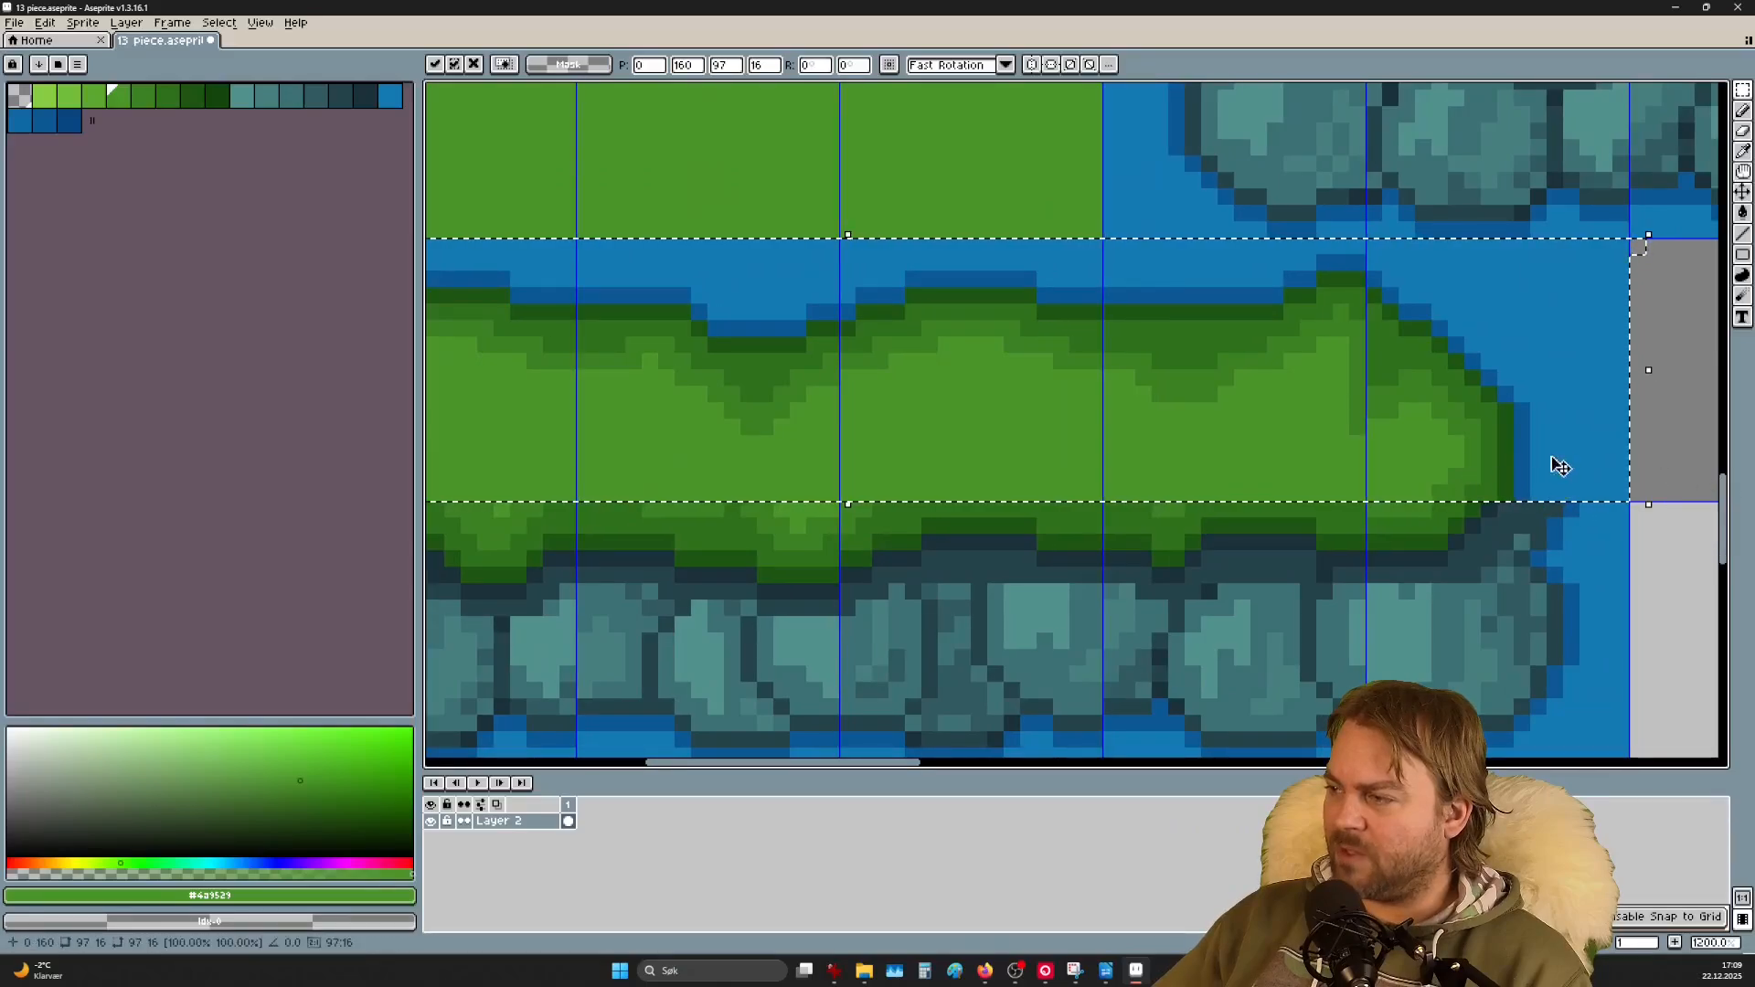
{"action": "scroll", "coordinate": [792, 531], "scroll_direction": "down", "scroll_amount": 4}
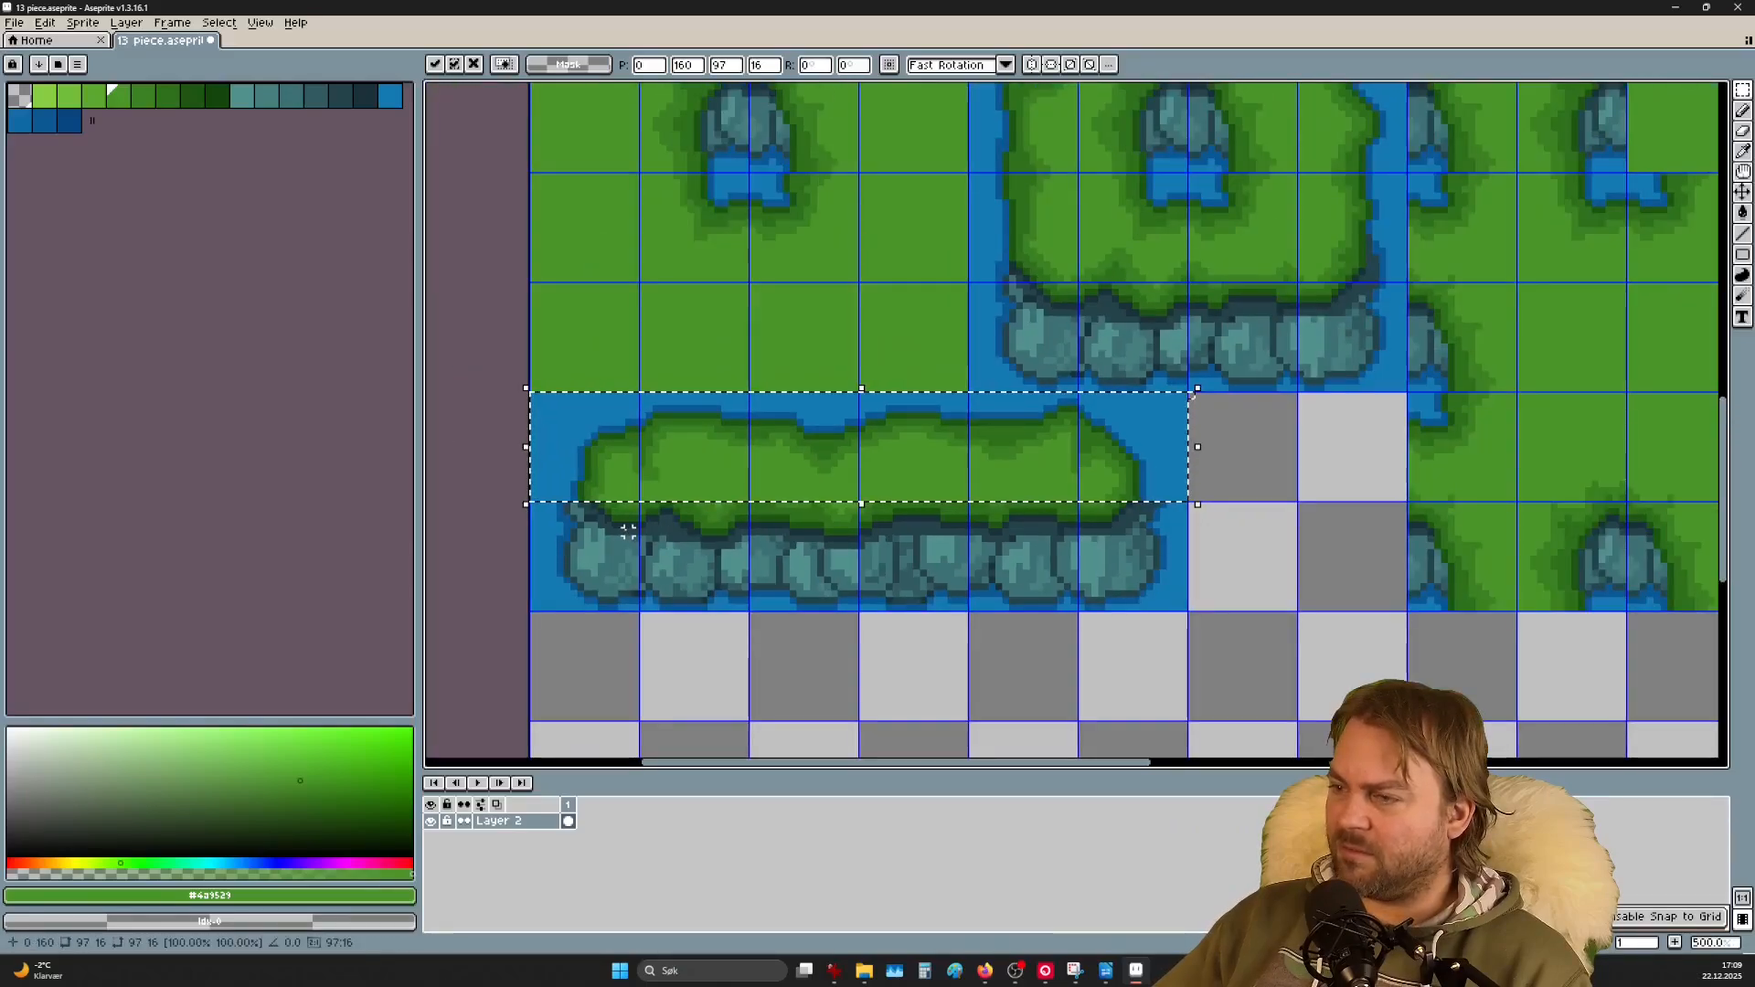
{"action": "scroll", "coordinate": [791, 531], "scroll_direction": "up", "scroll_amount": 2}
{"action": "key", "text": "ctrl+d"}
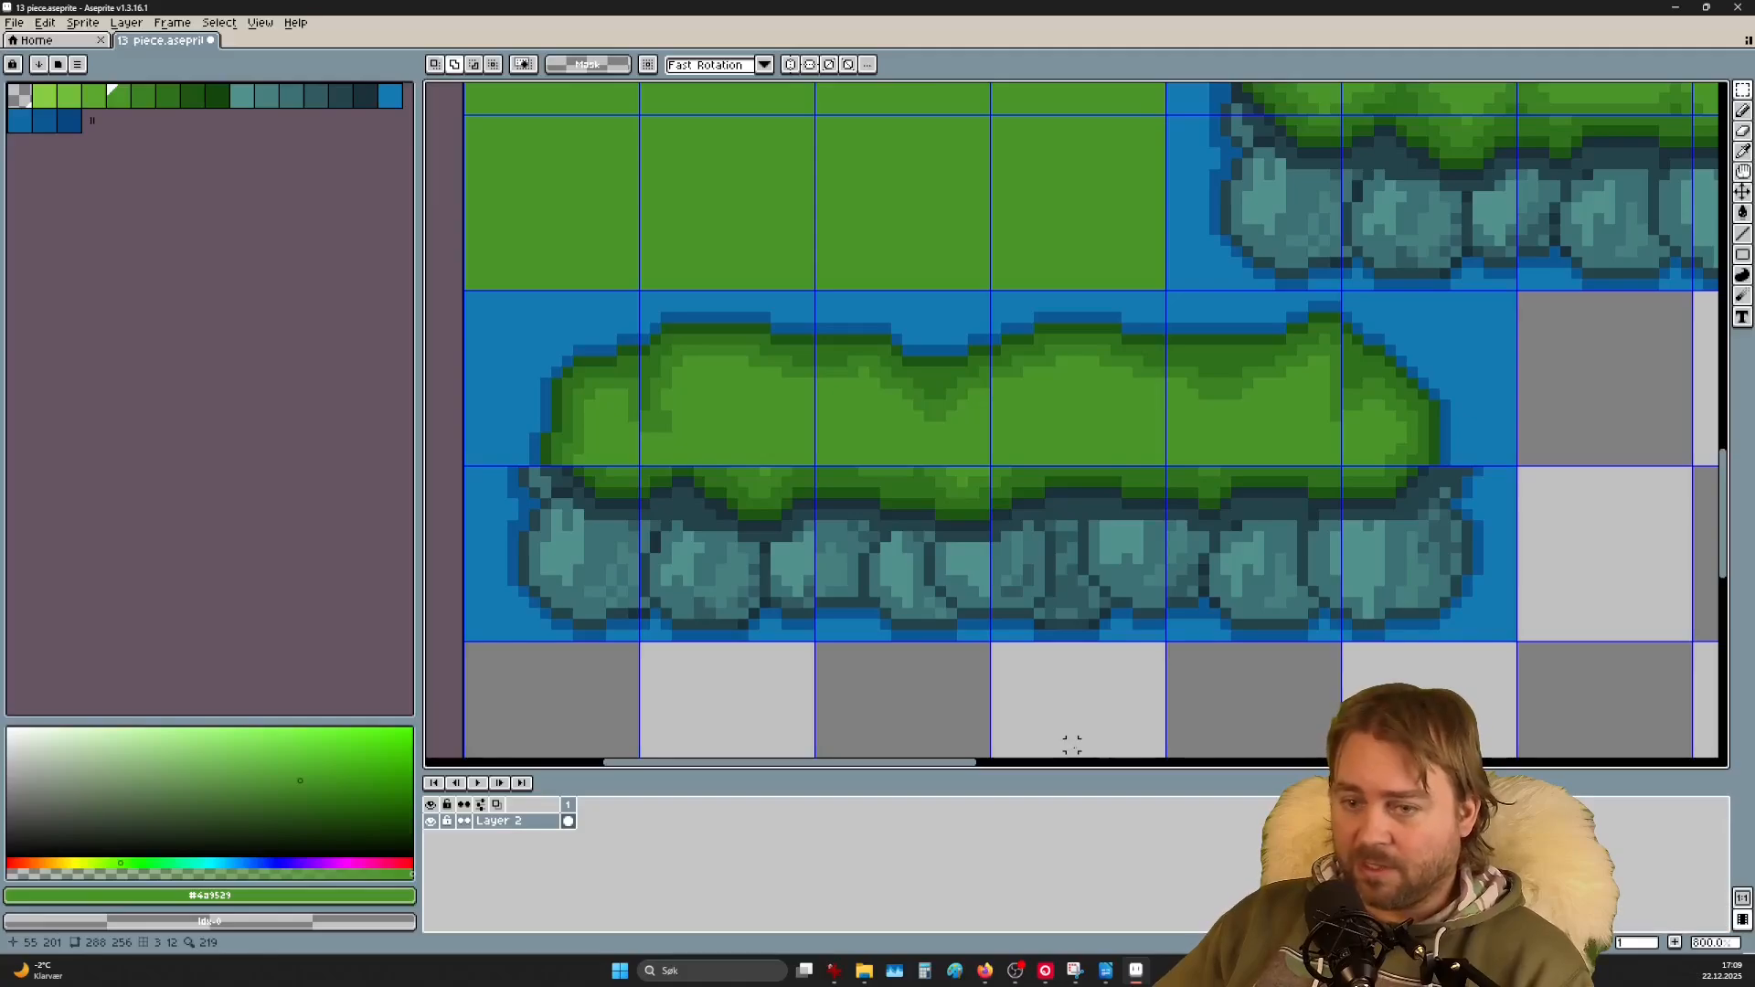
Step: Reduce the Pencil brush to 4 px and paint water blue #157bb3 over the protruding rock at the narrow island's right end, below the seam
{"action": "scroll", "coordinate": [1444, 484], "scroll_direction": "up", "scroll_amount": 5}
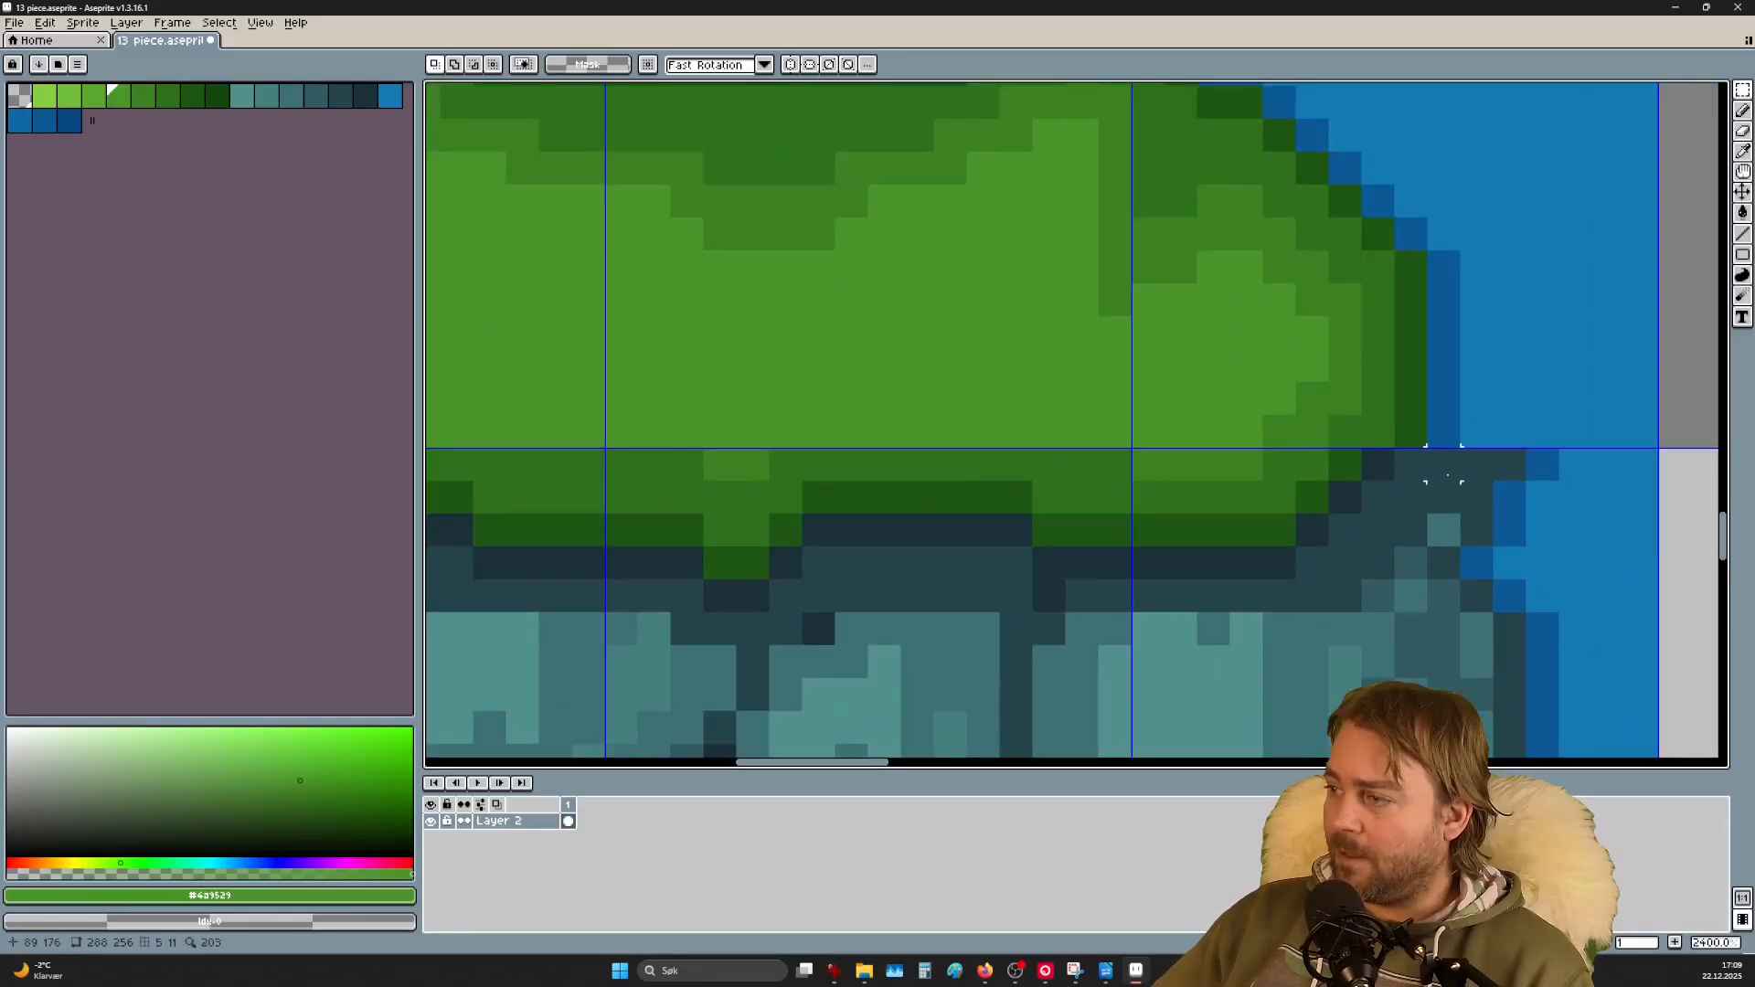
{"action": "key", "text": "i"}
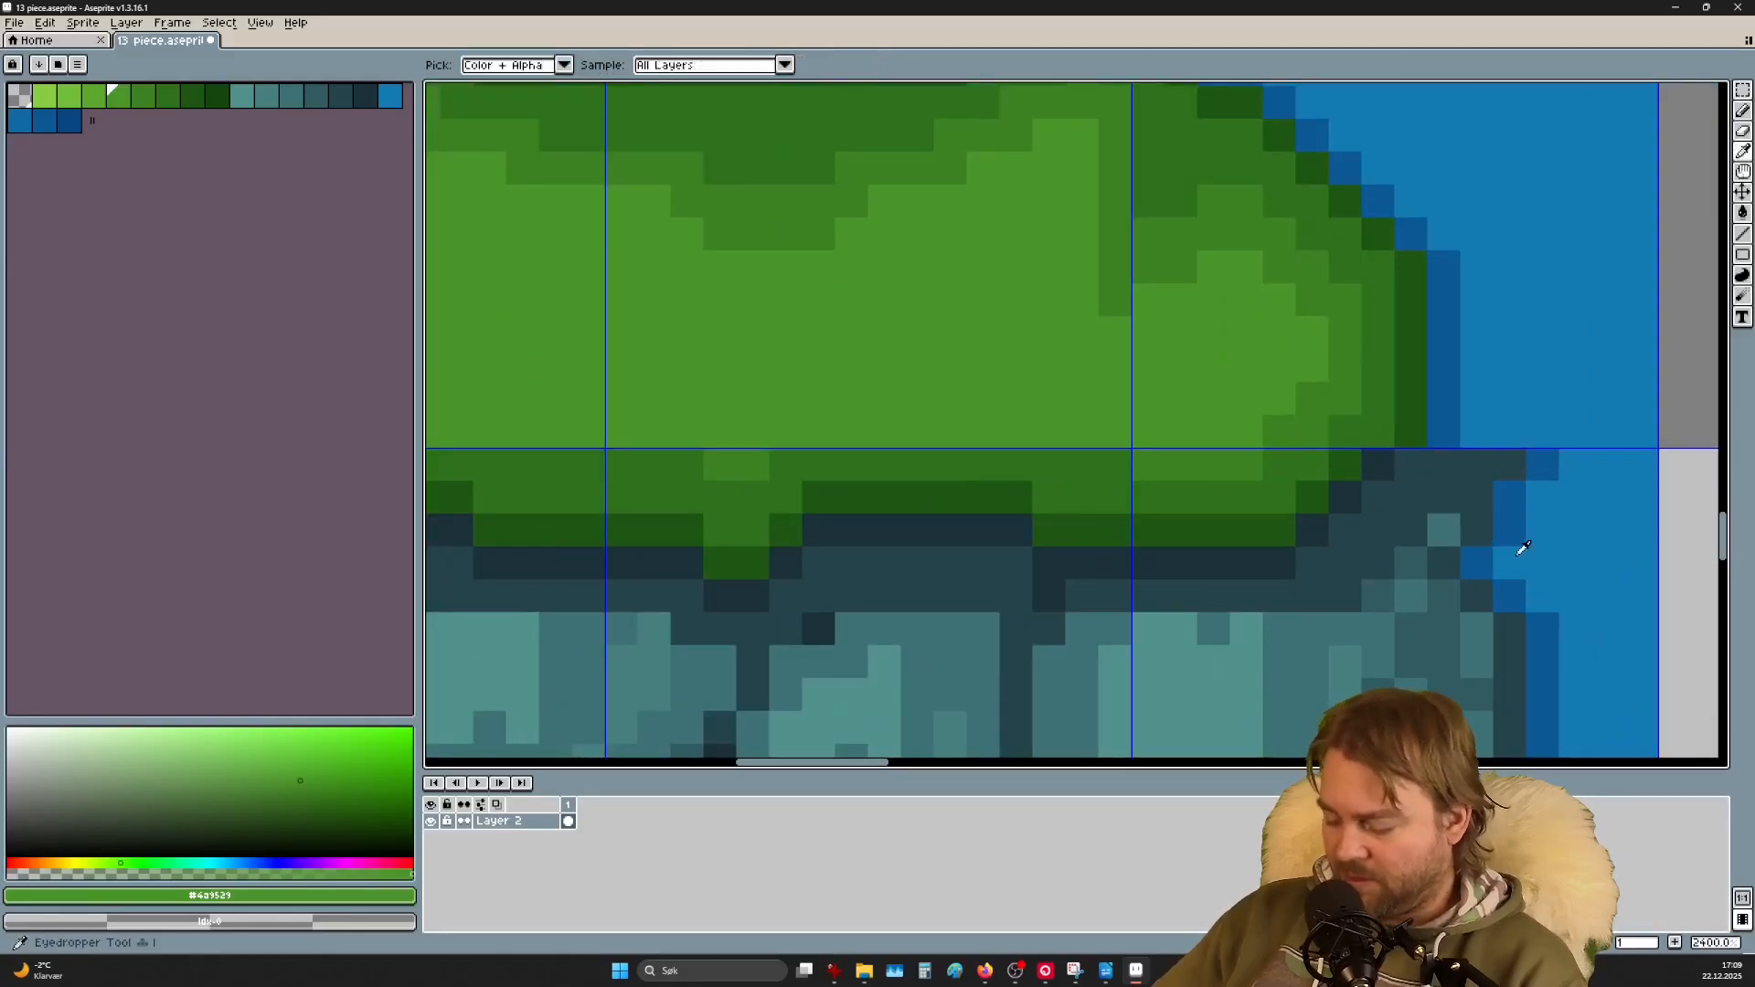
{"action": "left_click", "coordinate": [1539, 366]}
{"action": "key", "text": "b"}
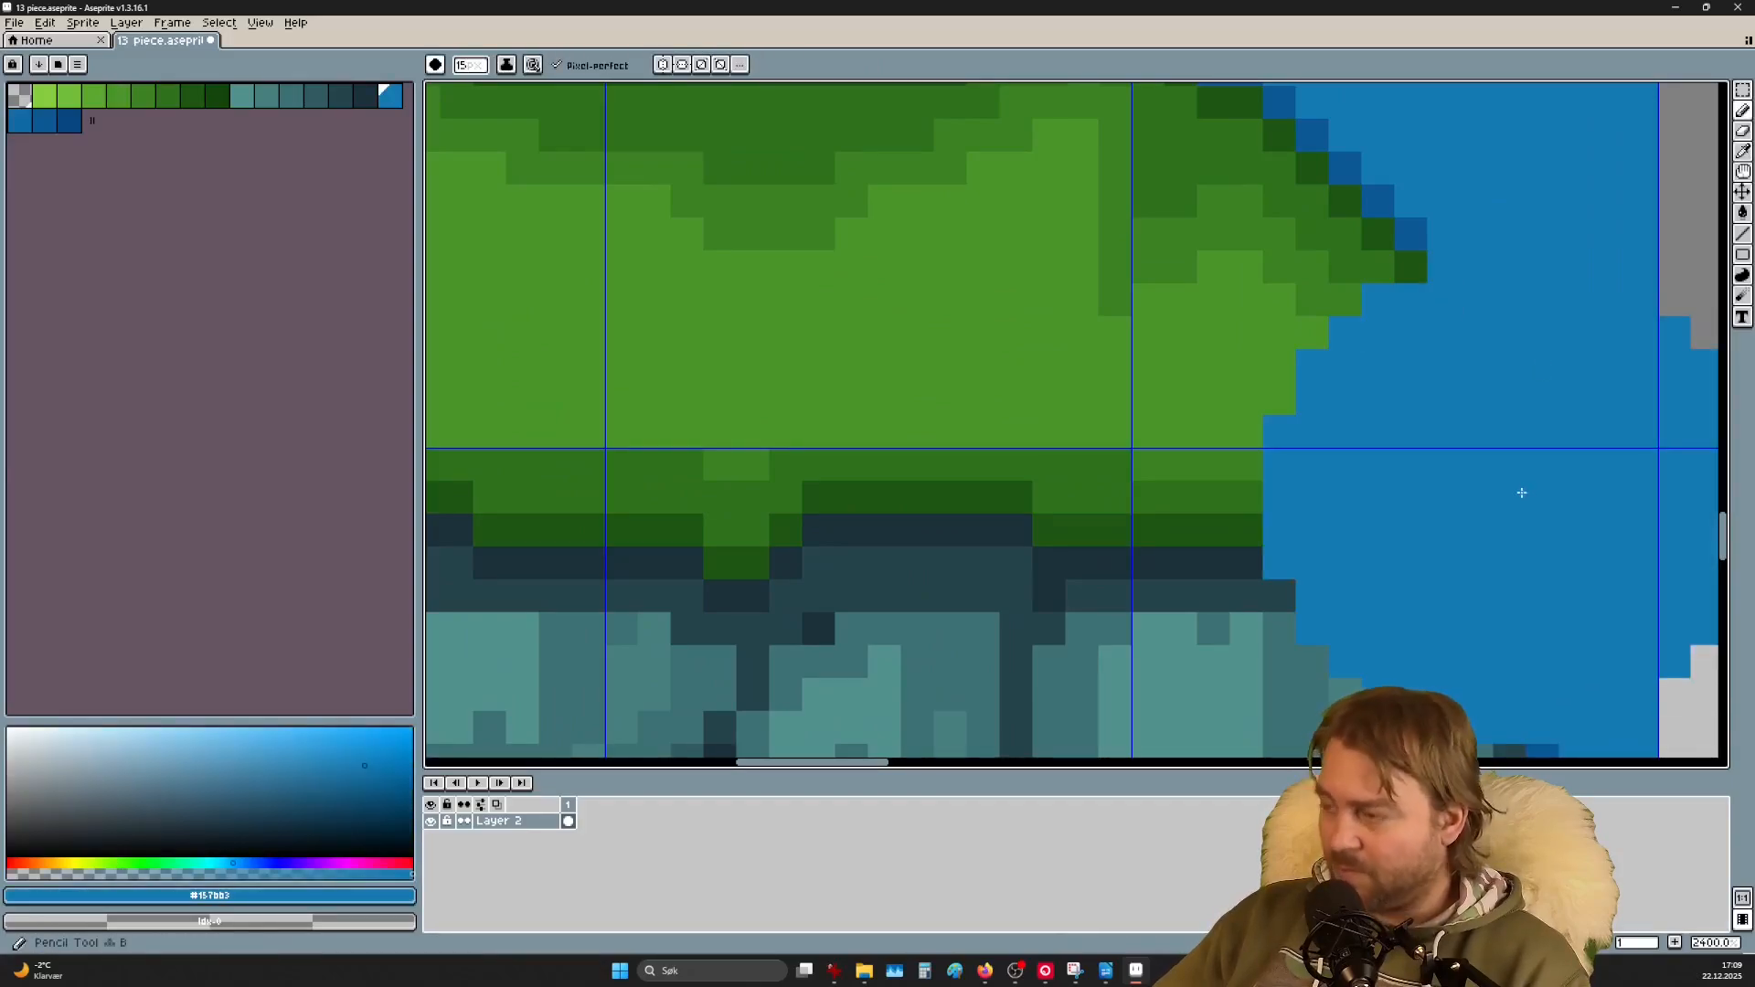
{"action": "key", "text": "minus"}
{"action": "key", "text": "minus"}
{"action": "key", "text": "minus"}
{"action": "key", "text": "minus"}
{"action": "key", "text": "minus"}
{"action": "key", "text": "minus"}
{"action": "key", "text": "minus"}
{"action": "key", "text": "minus"}
{"action": "key", "text": "minus"}
{"action": "key", "text": "minus"}
{"action": "key", "text": "minus"}
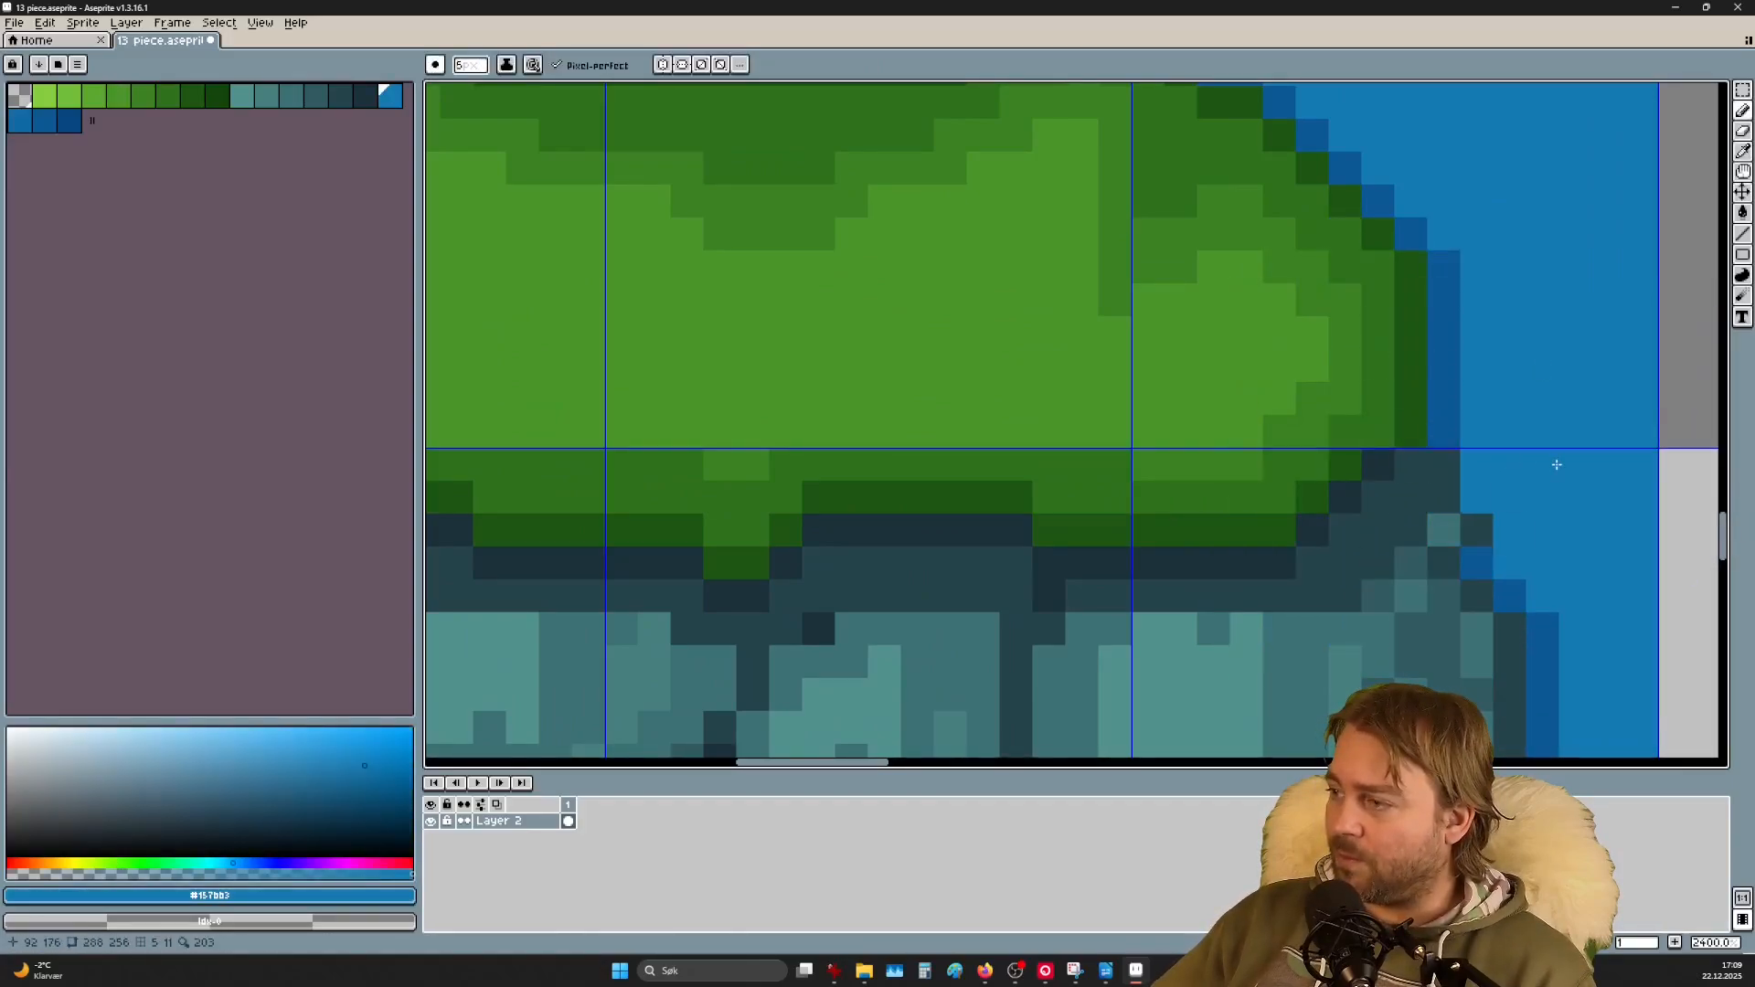
{"action": "left_click", "coordinate": [1549, 521]}
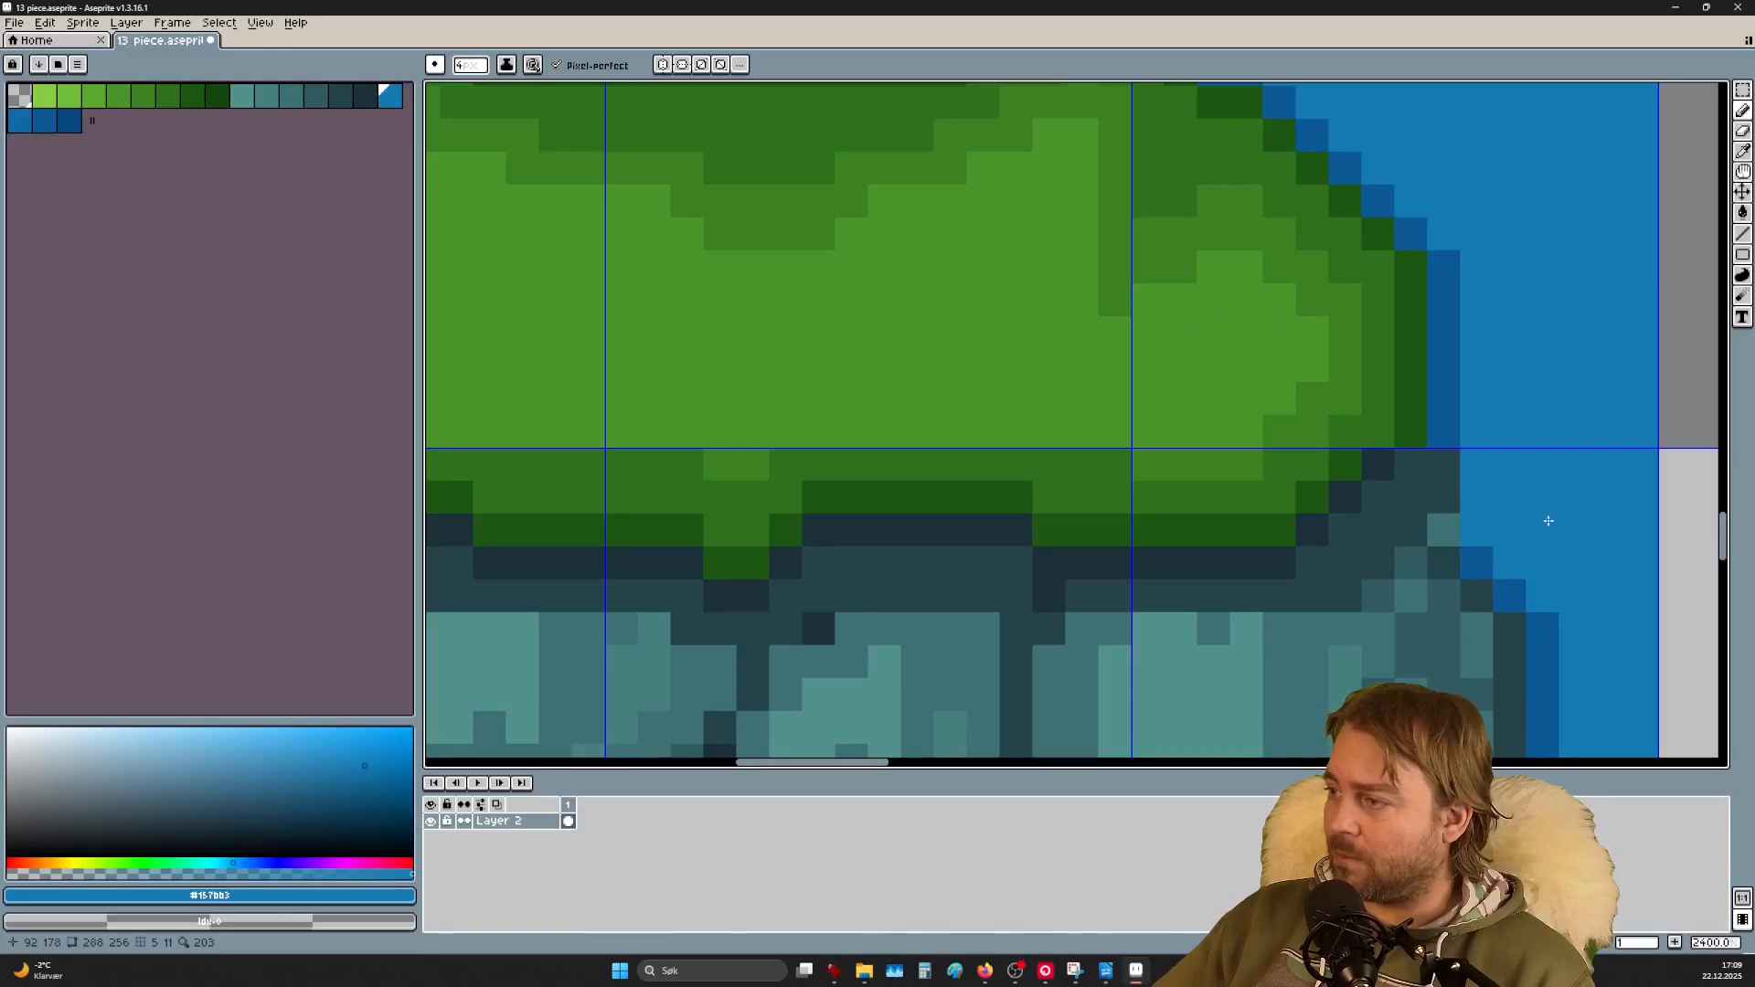
{"action": "left_click", "coordinate": [1508, 513]}
{"action": "left_click", "coordinate": [1509, 509]}
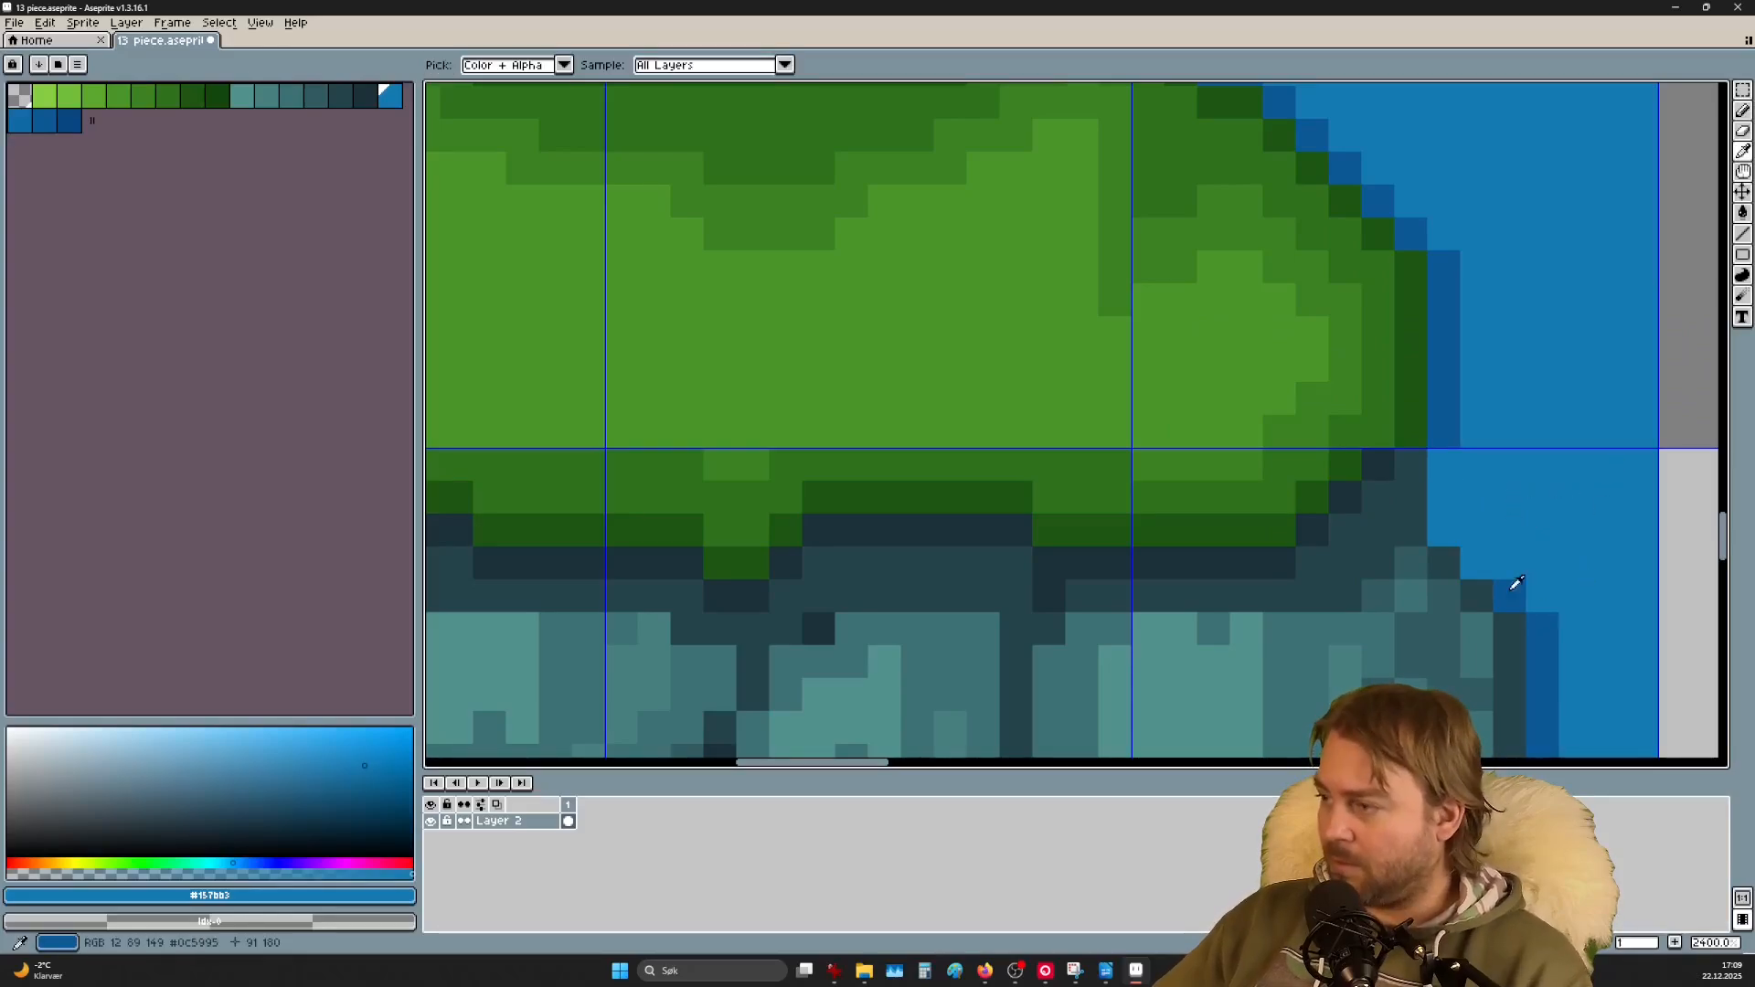
Step: Draw the dark blue #0c5995 water outline along the right end's rock edge, joining it to the grass outline above the seam
{"action": "left_click", "coordinate": [1517, 584], "text": "alt"}
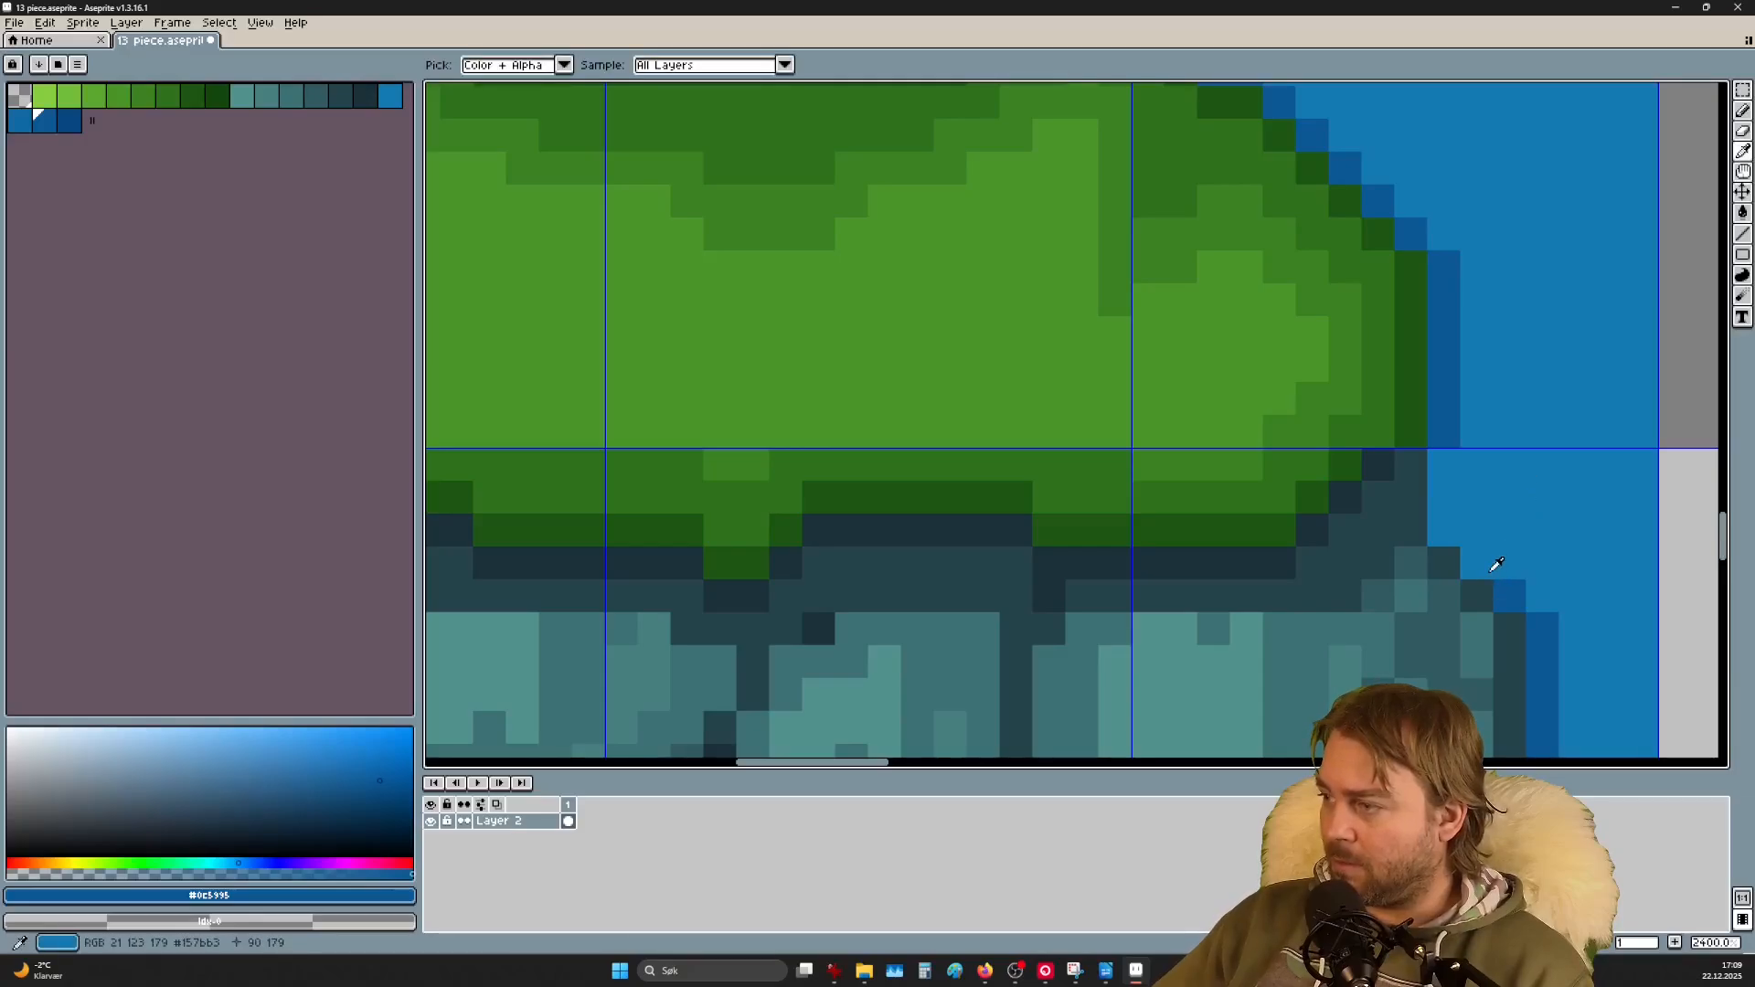
{"action": "scroll", "coordinate": [1496, 546], "scroll_direction": "down", "scroll_amount": 7}
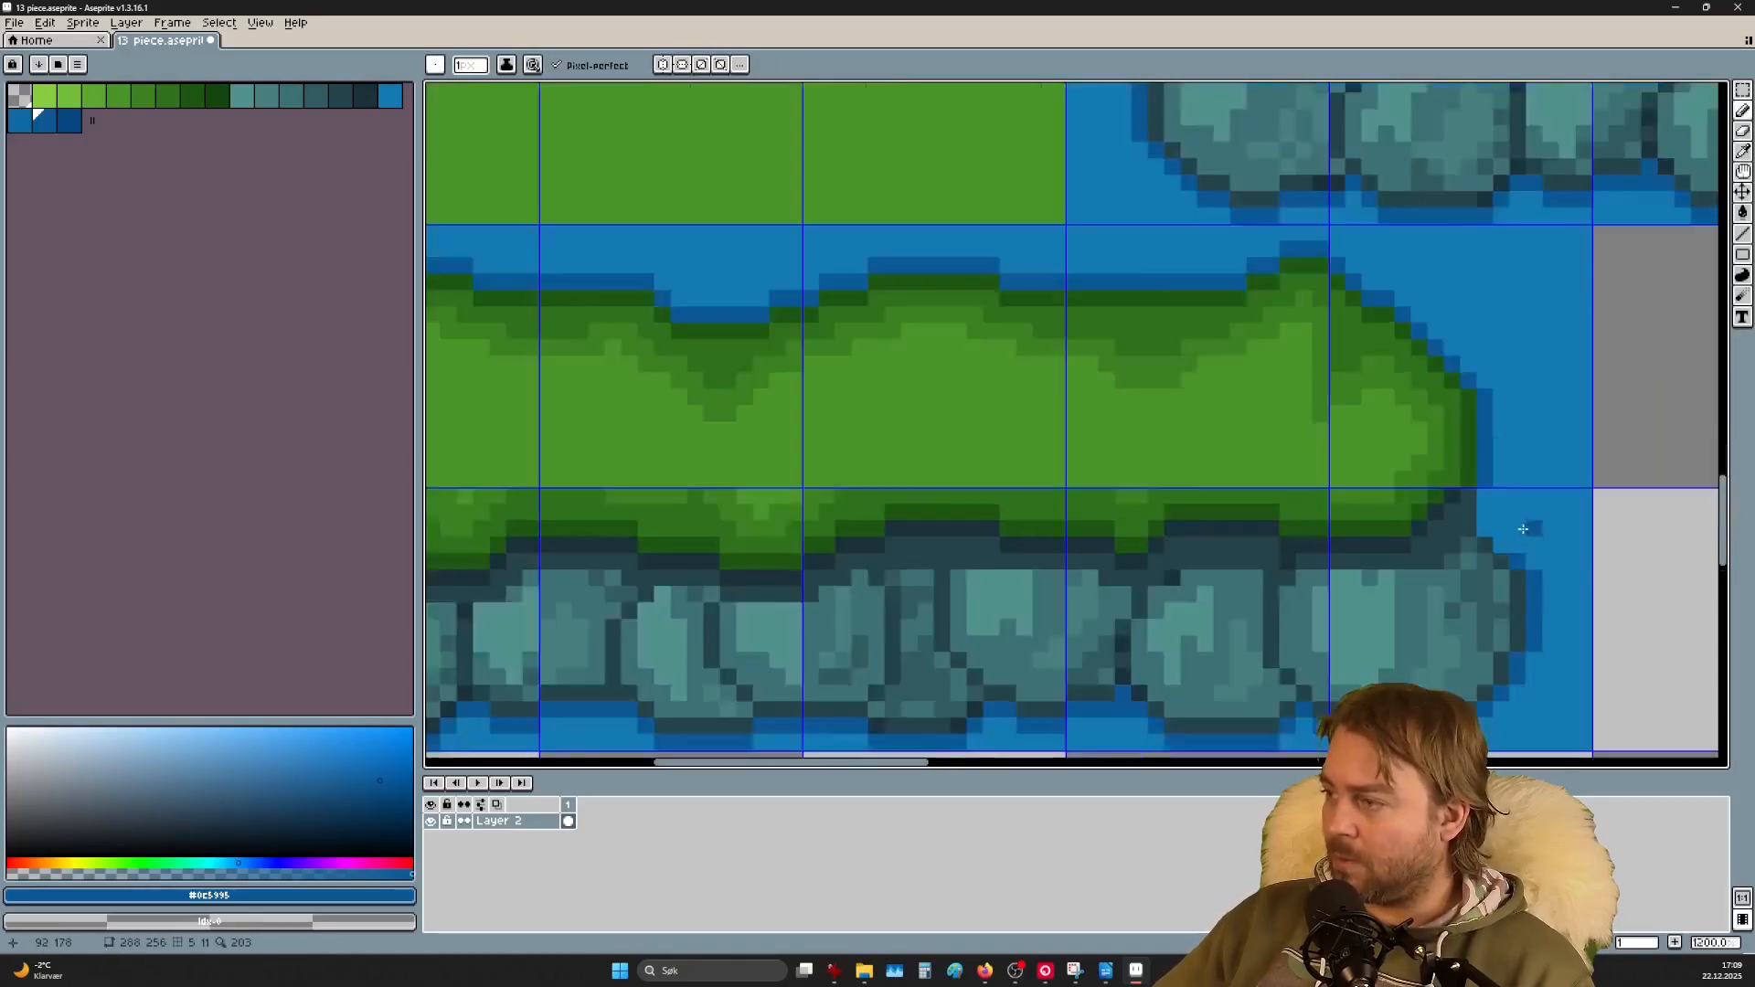
{"action": "scroll", "coordinate": [1495, 546], "scroll_direction": "up", "scroll_amount": 10}
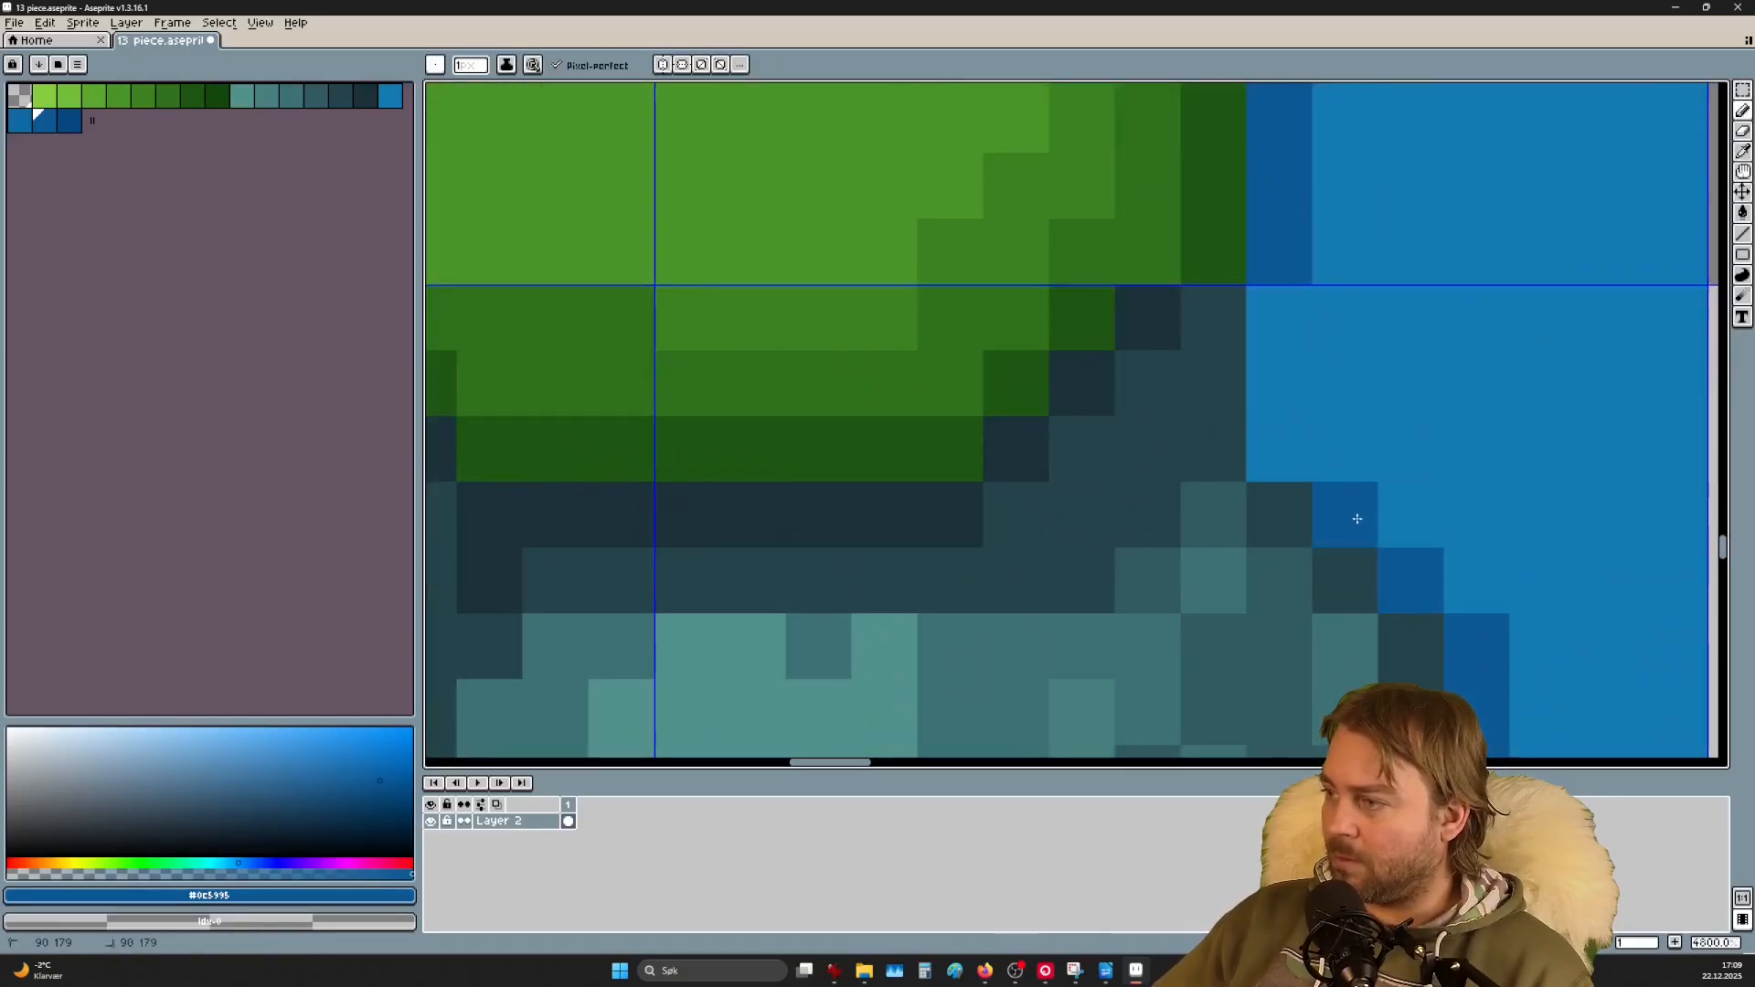
{"action": "left_click_drag", "start_coordinate": [1310, 448], "coordinate": [1281, 302]}
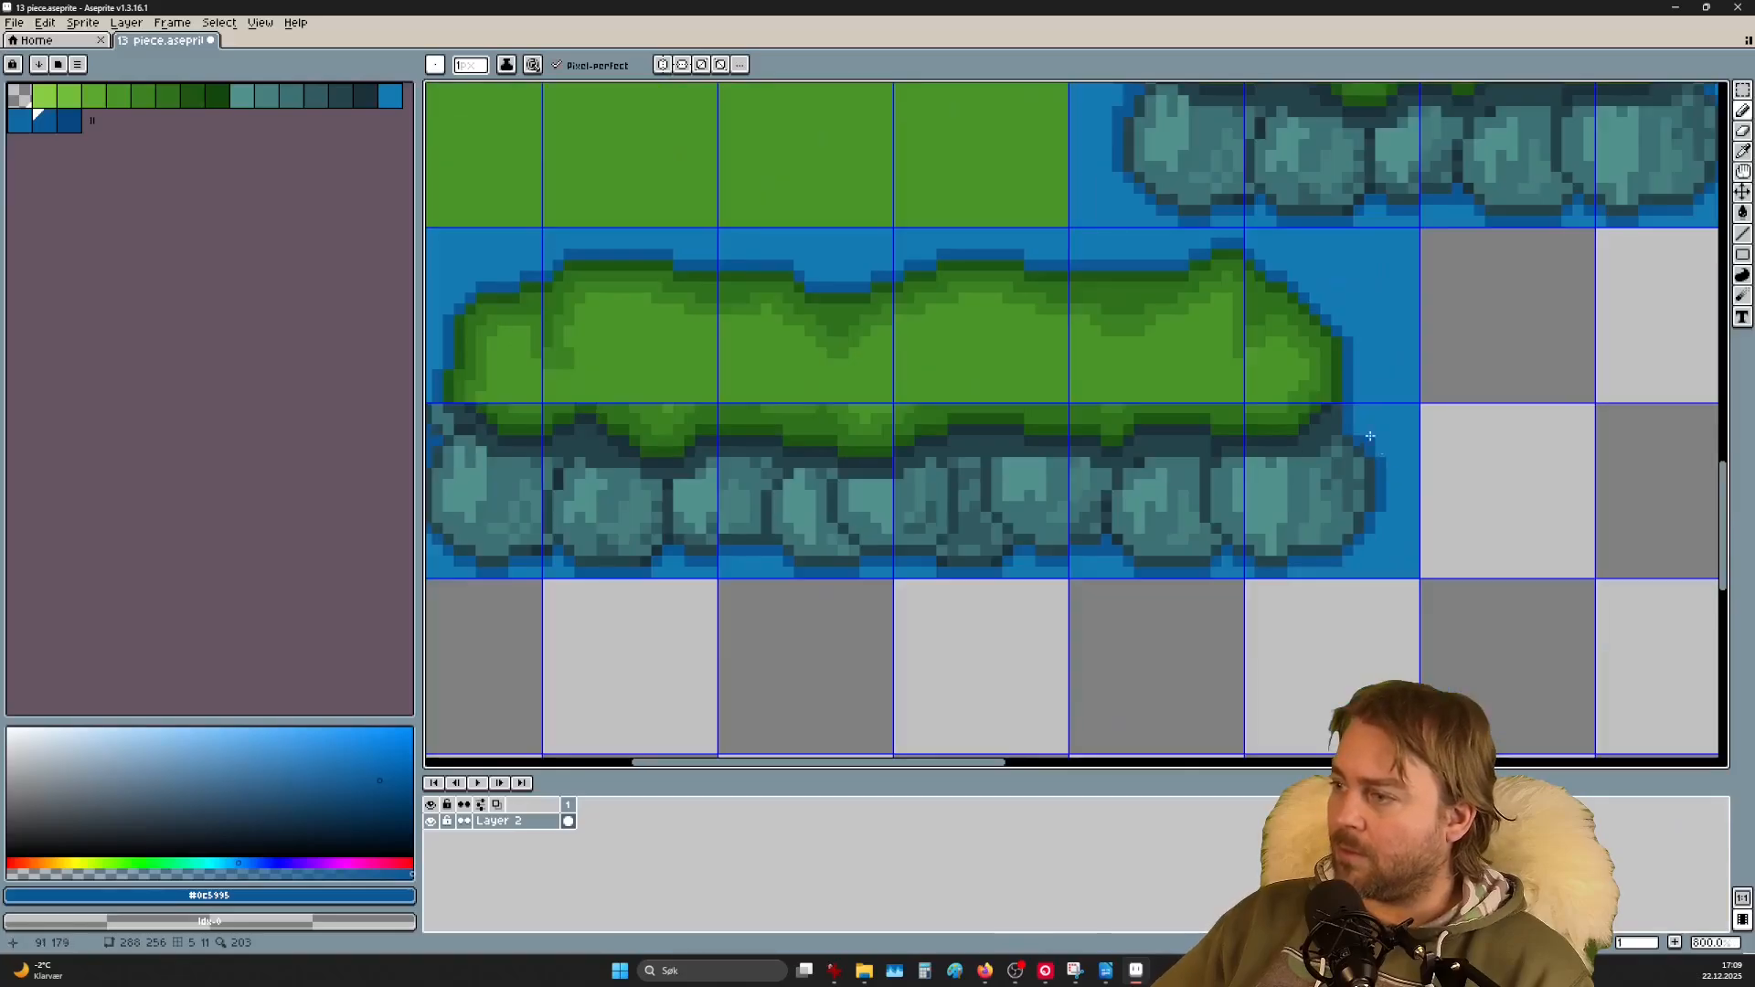
{"action": "scroll", "coordinate": [1354, 467], "scroll_direction": "down", "scroll_amount": 8}
Step: Round the grass corner at the right end with a dark green #1e5714 pixel and a #1b3139 shadow pixel just above the seam
{"action": "scroll", "coordinate": [1349, 580], "scroll_direction": "up", "scroll_amount": 4}
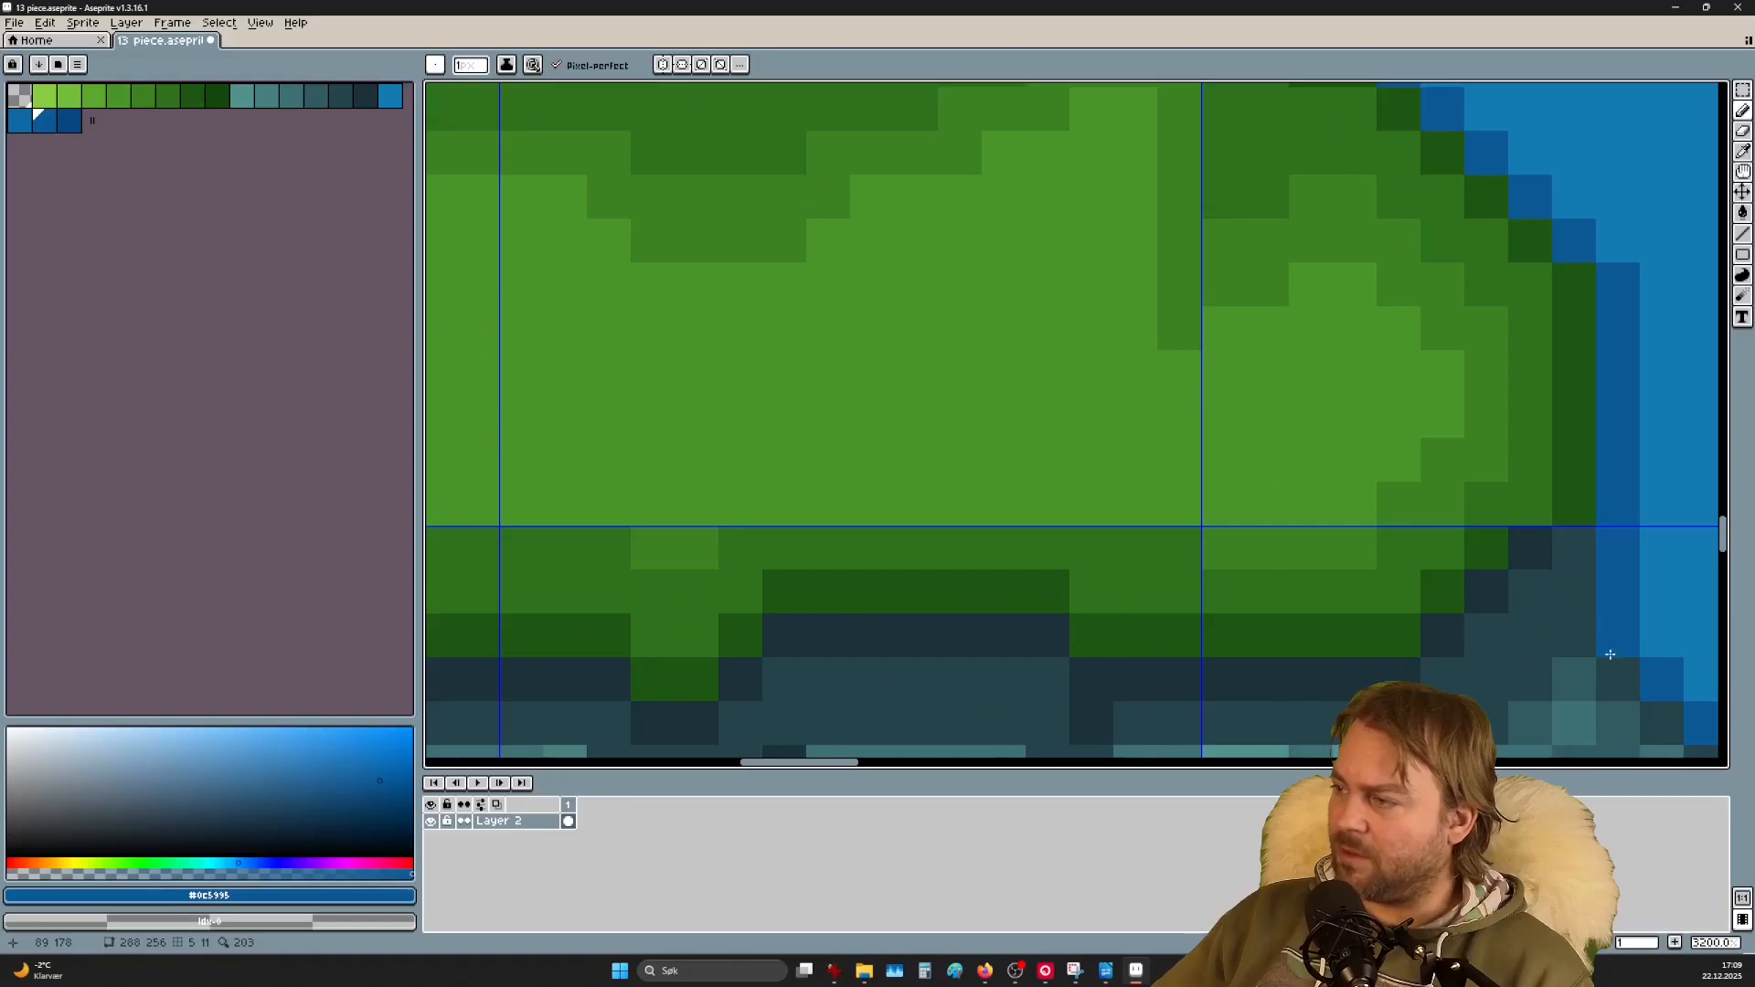
{"action": "left_click", "coordinate": [1572, 500], "text": "alt"}
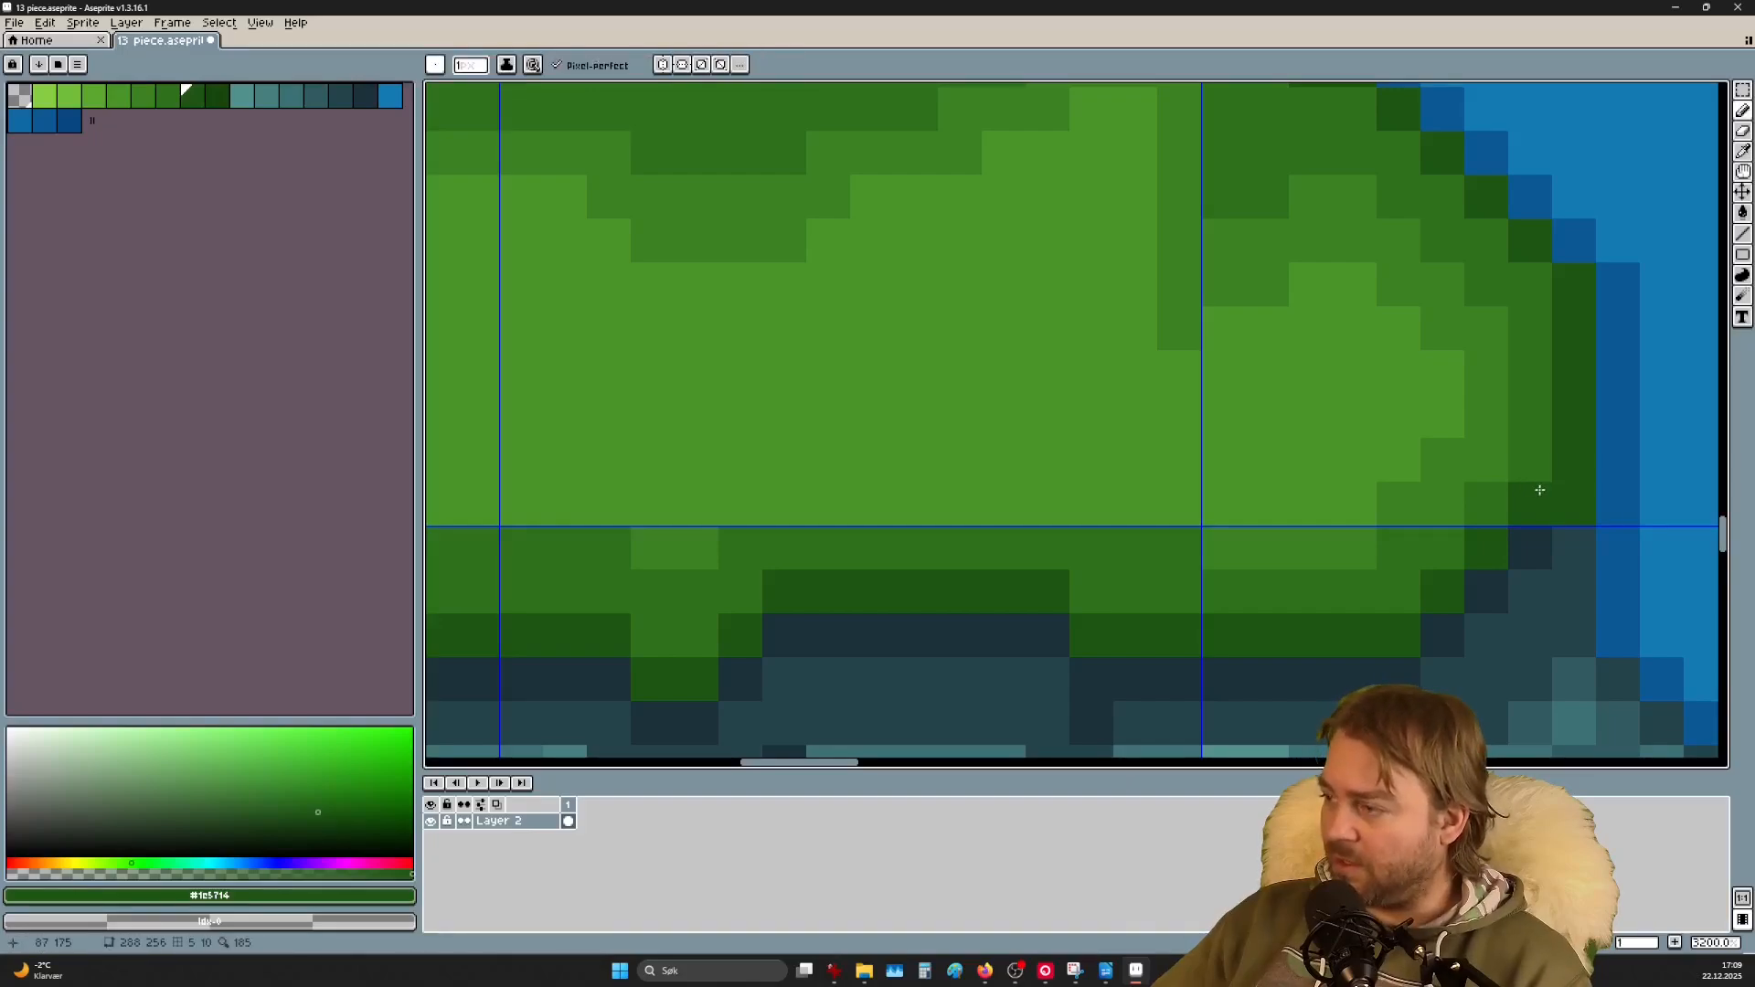
{"action": "left_click", "coordinate": [1536, 535], "text": "alt"}
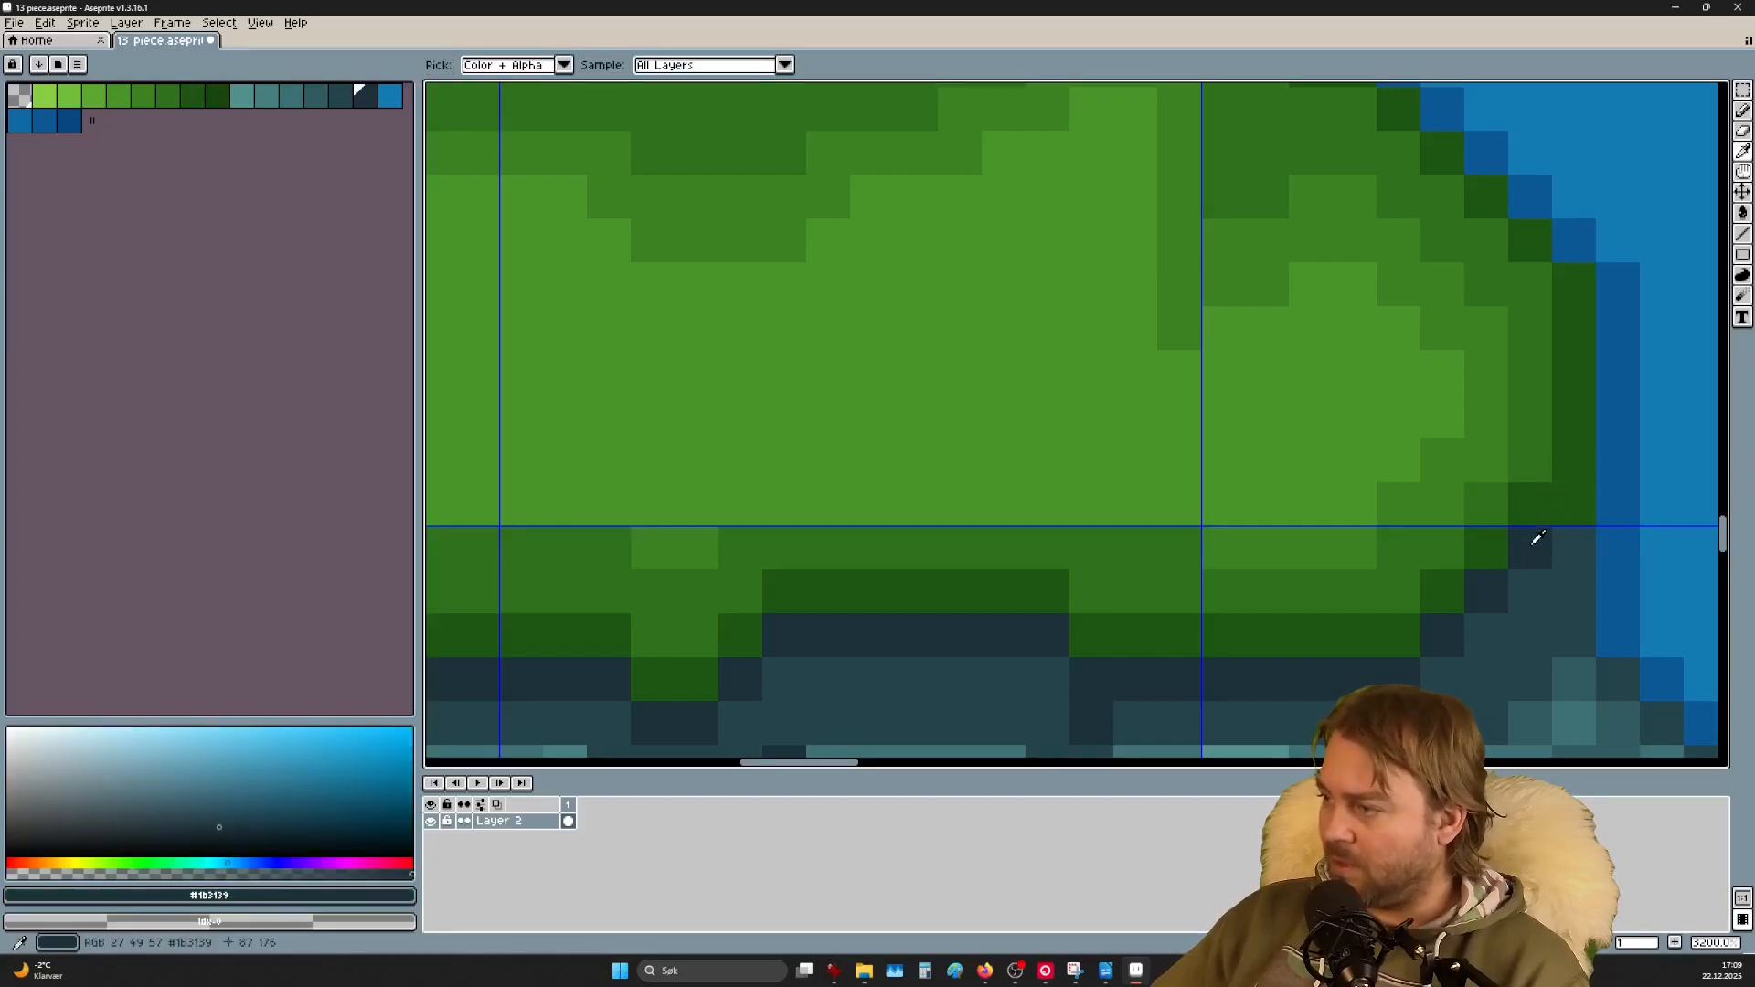
{"action": "left_click", "coordinate": [1595, 525]}
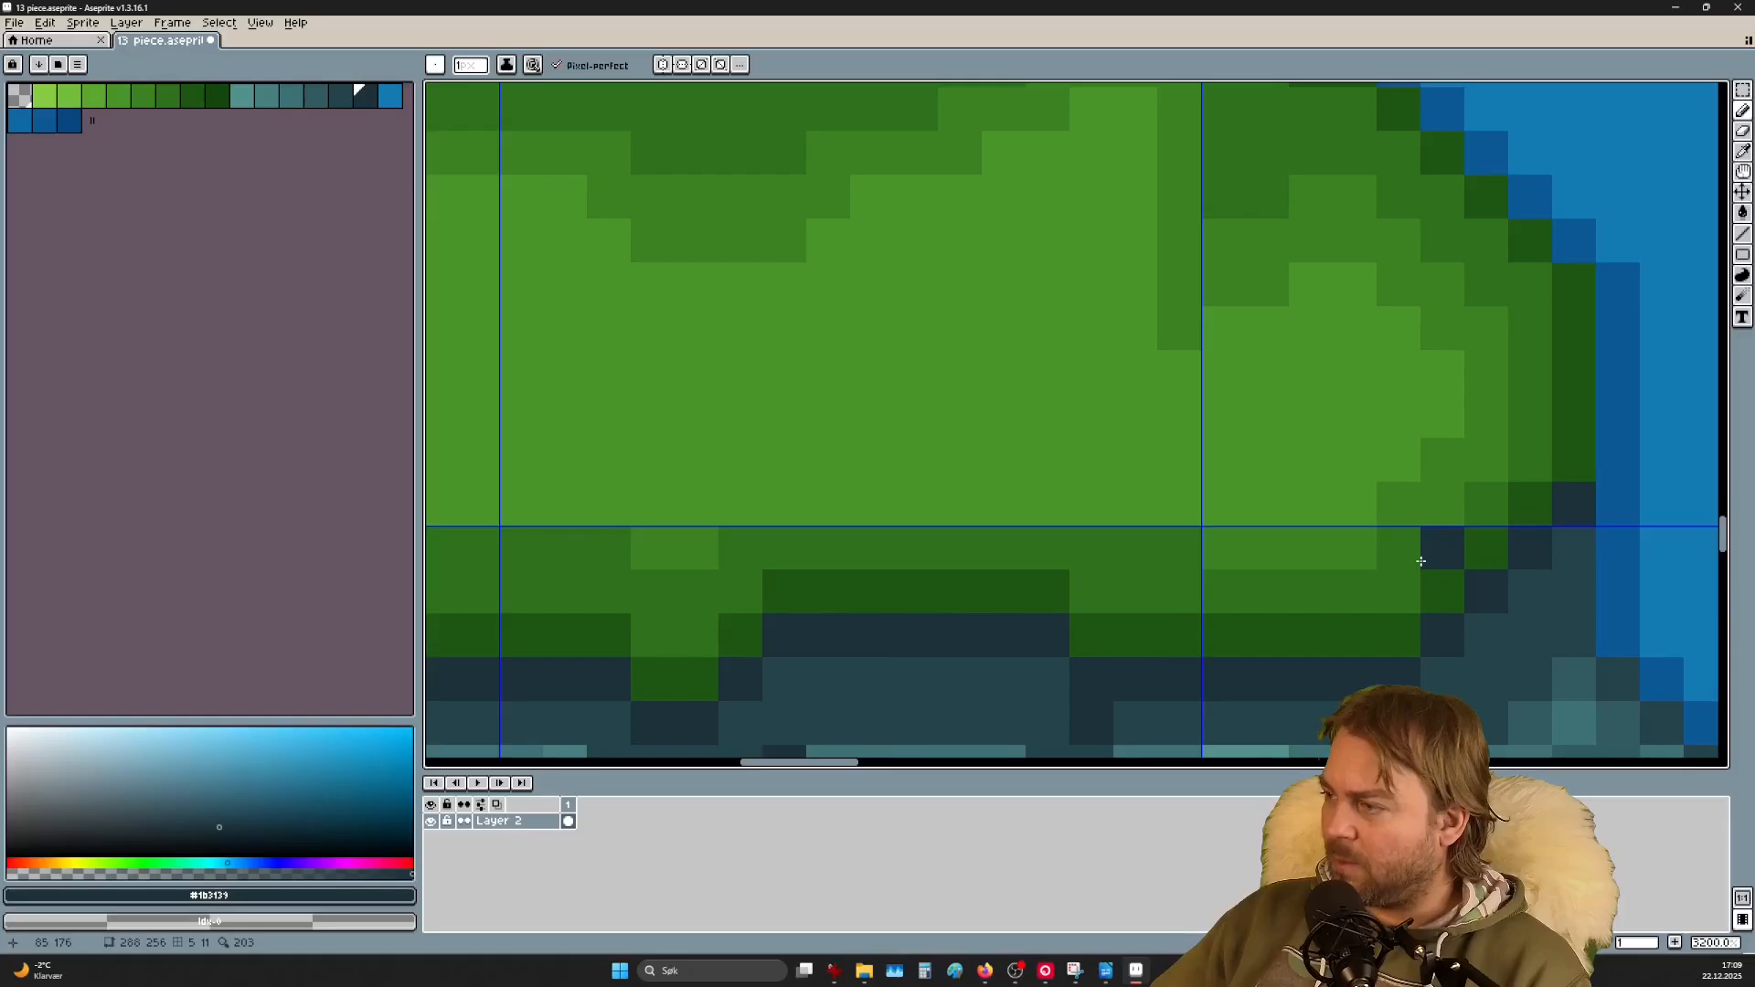
{"action": "scroll", "coordinate": [1417, 569], "scroll_direction": "down", "scroll_amount": 2}
{"action": "scroll", "coordinate": [1320, 621], "scroll_direction": "down", "scroll_amount": 2}
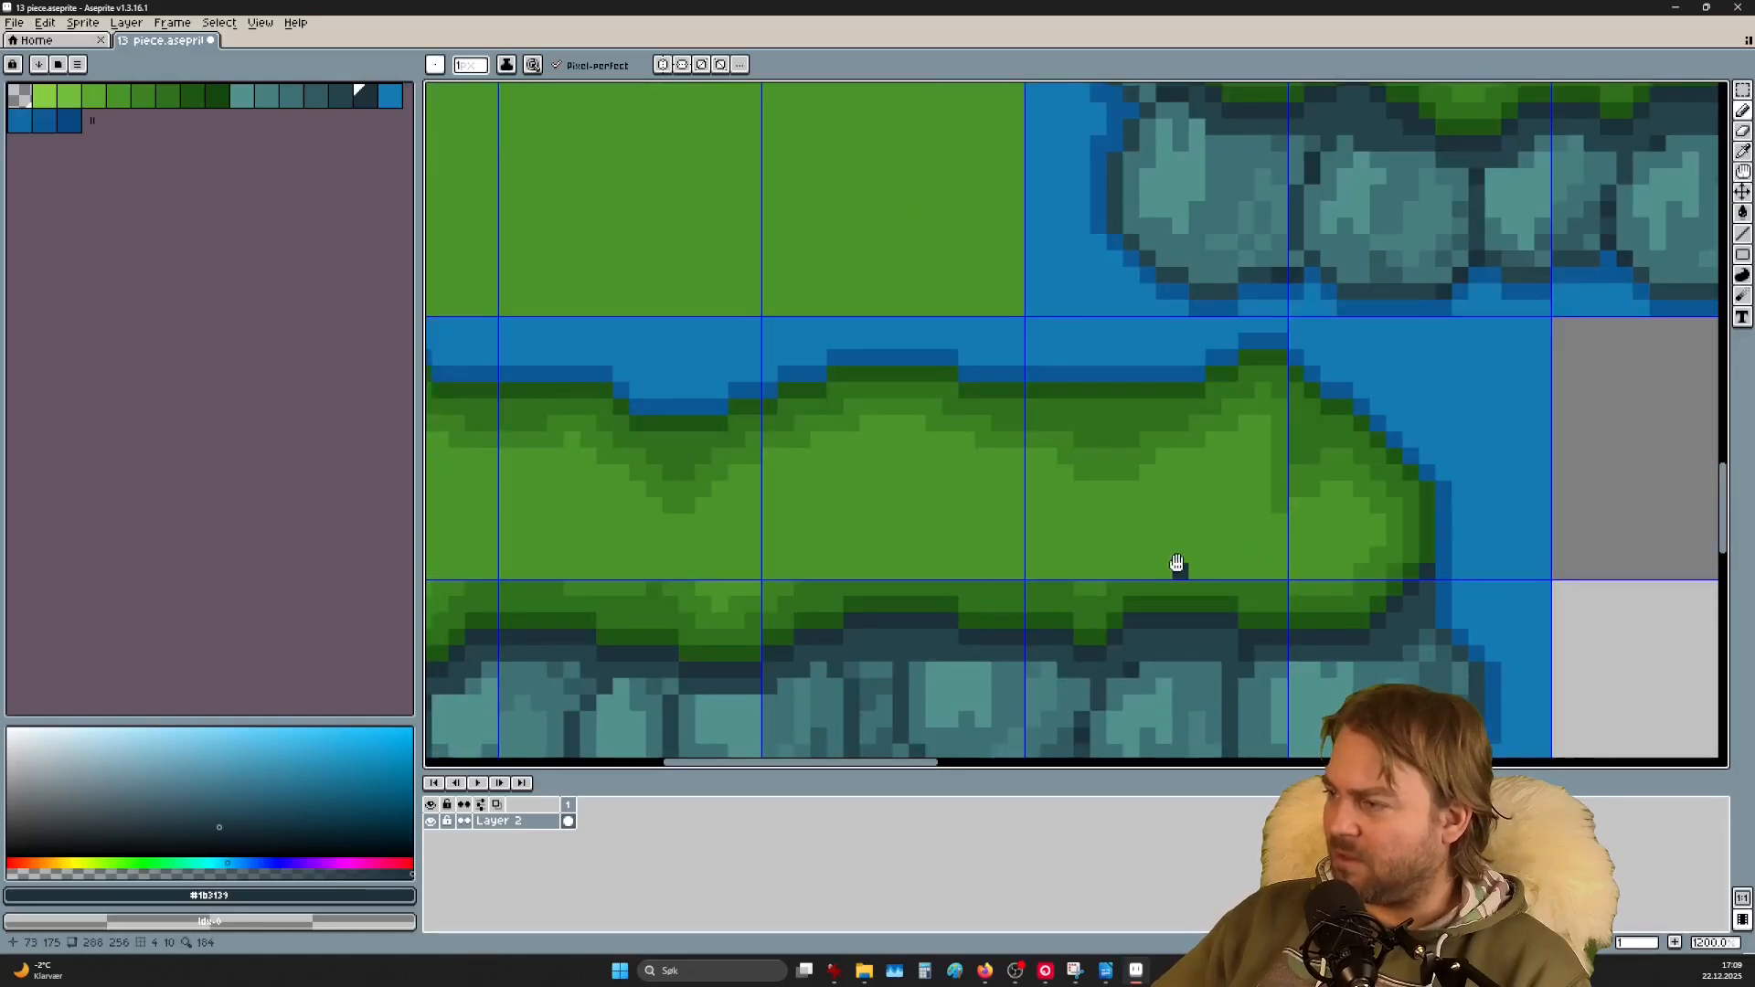
Step: Paint water blue #157bb3 over the protruding rock pixels and their outline at the narrow island's left end, below the seam
{"action": "left_click_drag", "start_coordinate": [1177, 563], "coordinate": [1515, 560]}
{"action": "left_click_drag", "start_coordinate": [661, 581], "coordinate": [1099, 560]}
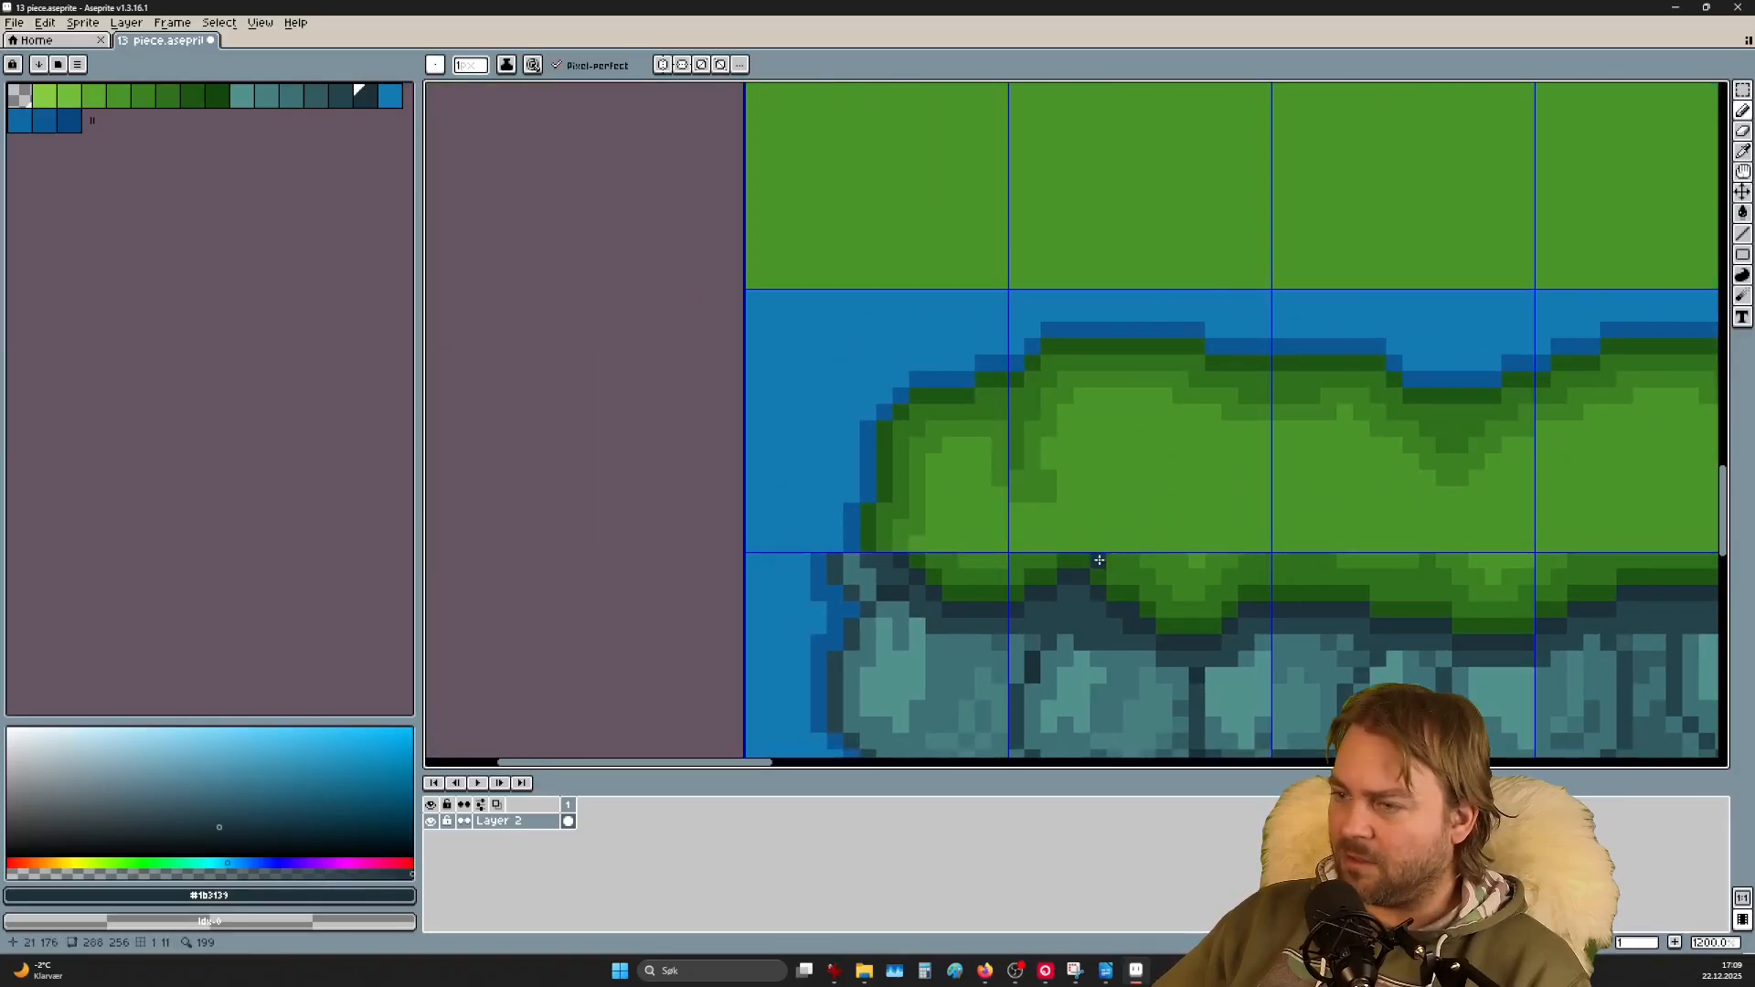
{"action": "scroll", "coordinate": [861, 558], "scroll_direction": "up", "scroll_amount": 3}
{"action": "left_click_drag", "start_coordinate": [888, 606], "coordinate": [1103, 516]}
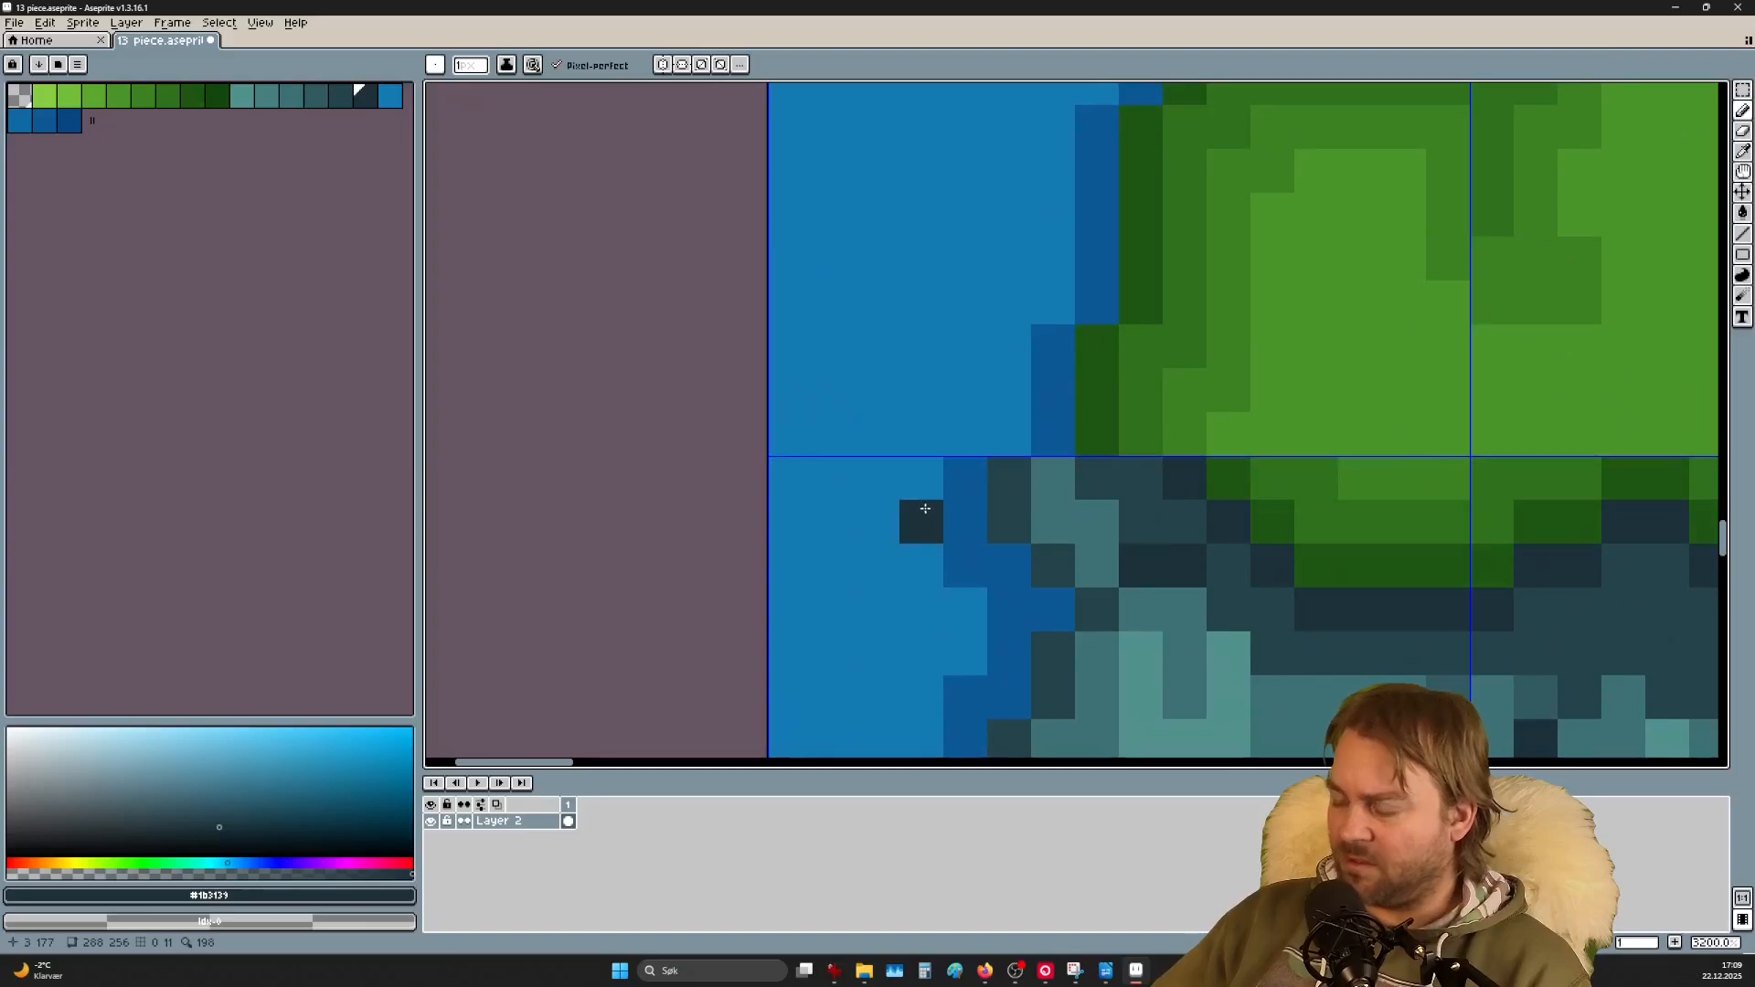
{"action": "key", "text": "i"}
{"action": "left_click", "coordinate": [921, 402]}
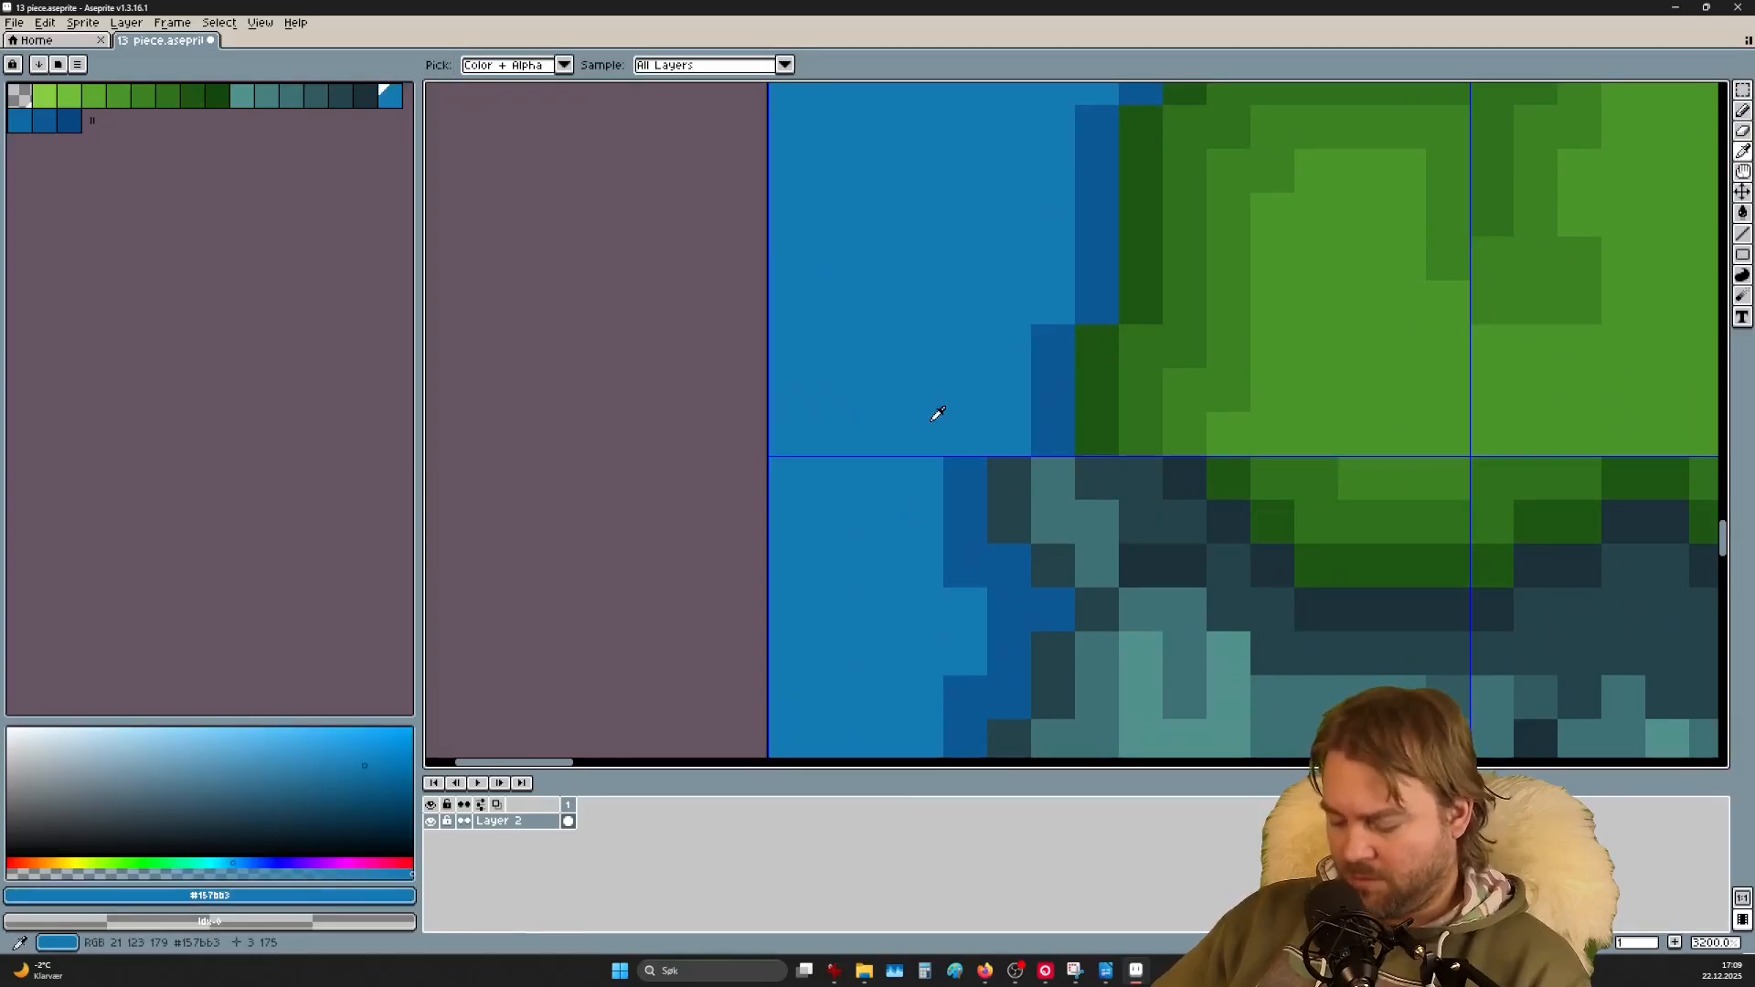
{"action": "key", "text": "b"}
{"action": "mouse_move", "coordinate": [1009, 462]}
{"action": "left_mouse_down"}
{"action": "mouse_move", "coordinate": [1004, 570]}
{"action": "mouse_move", "coordinate": [982, 570]}
{"action": "mouse_move", "coordinate": [966, 518]}
{"action": "mouse_move", "coordinate": [975, 599]}
{"action": "mouse_move", "coordinate": [976, 479]}
{"action": "left_mouse_up"}
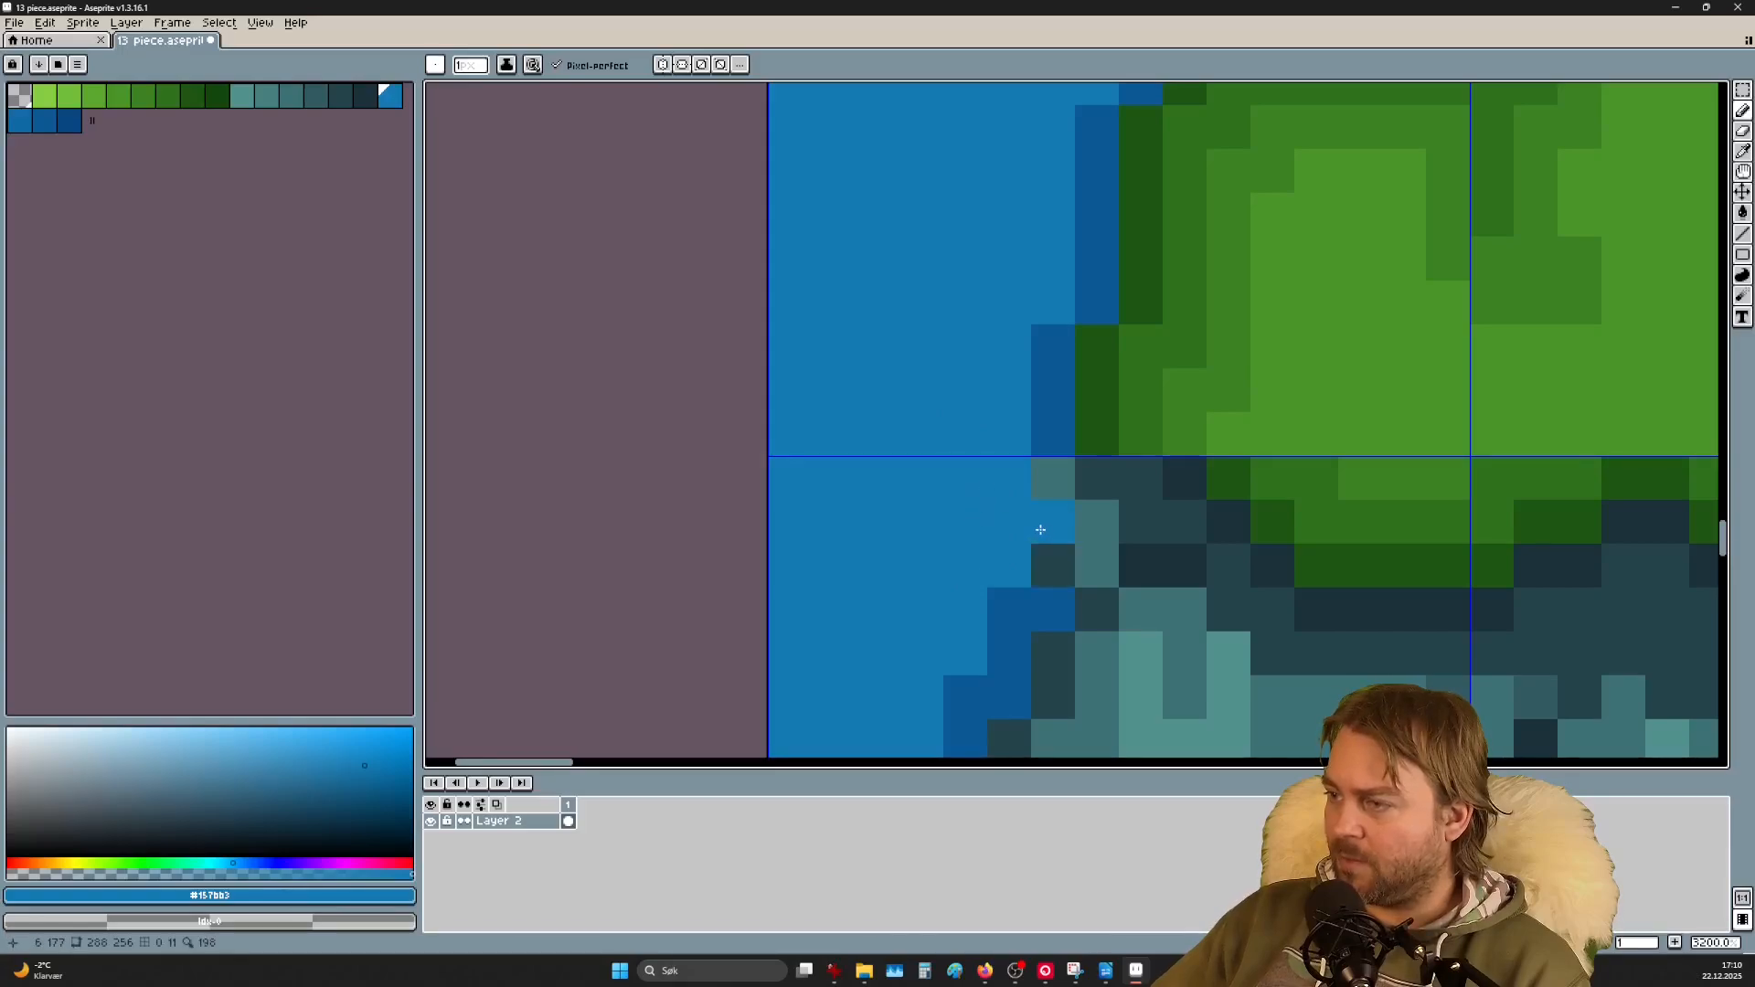
Step: Draw the dark blue #0c5995 water outline along the left end, replacing the remaining light rock pixels beneath the grass outline
{"action": "key", "text": "i"}
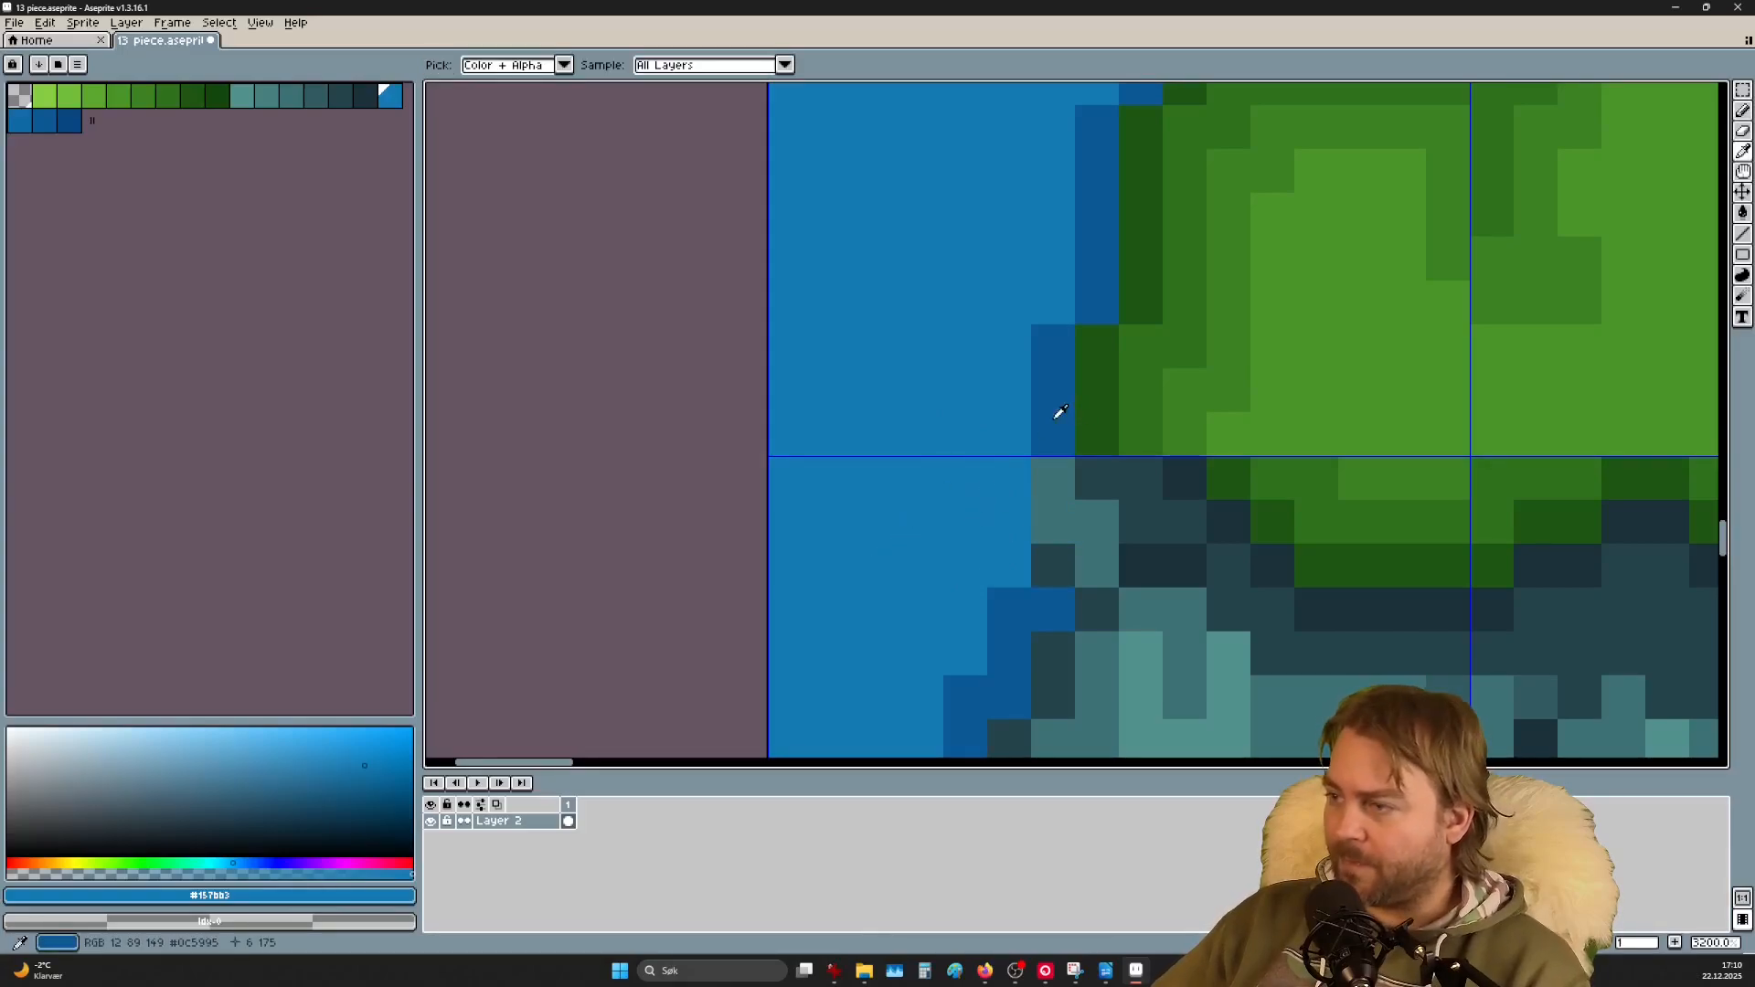
{"action": "left_click", "coordinate": [1053, 426]}
{"action": "key", "text": "b"}
{"action": "mouse_move", "coordinate": [1052, 571]}
{"action": "left_mouse_down"}
{"action": "mouse_move", "coordinate": [1062, 429]}
{"action": "mouse_move", "coordinate": [1089, 557]}
{"action": "mouse_move", "coordinate": [1095, 508]}
{"action": "left_mouse_up"}
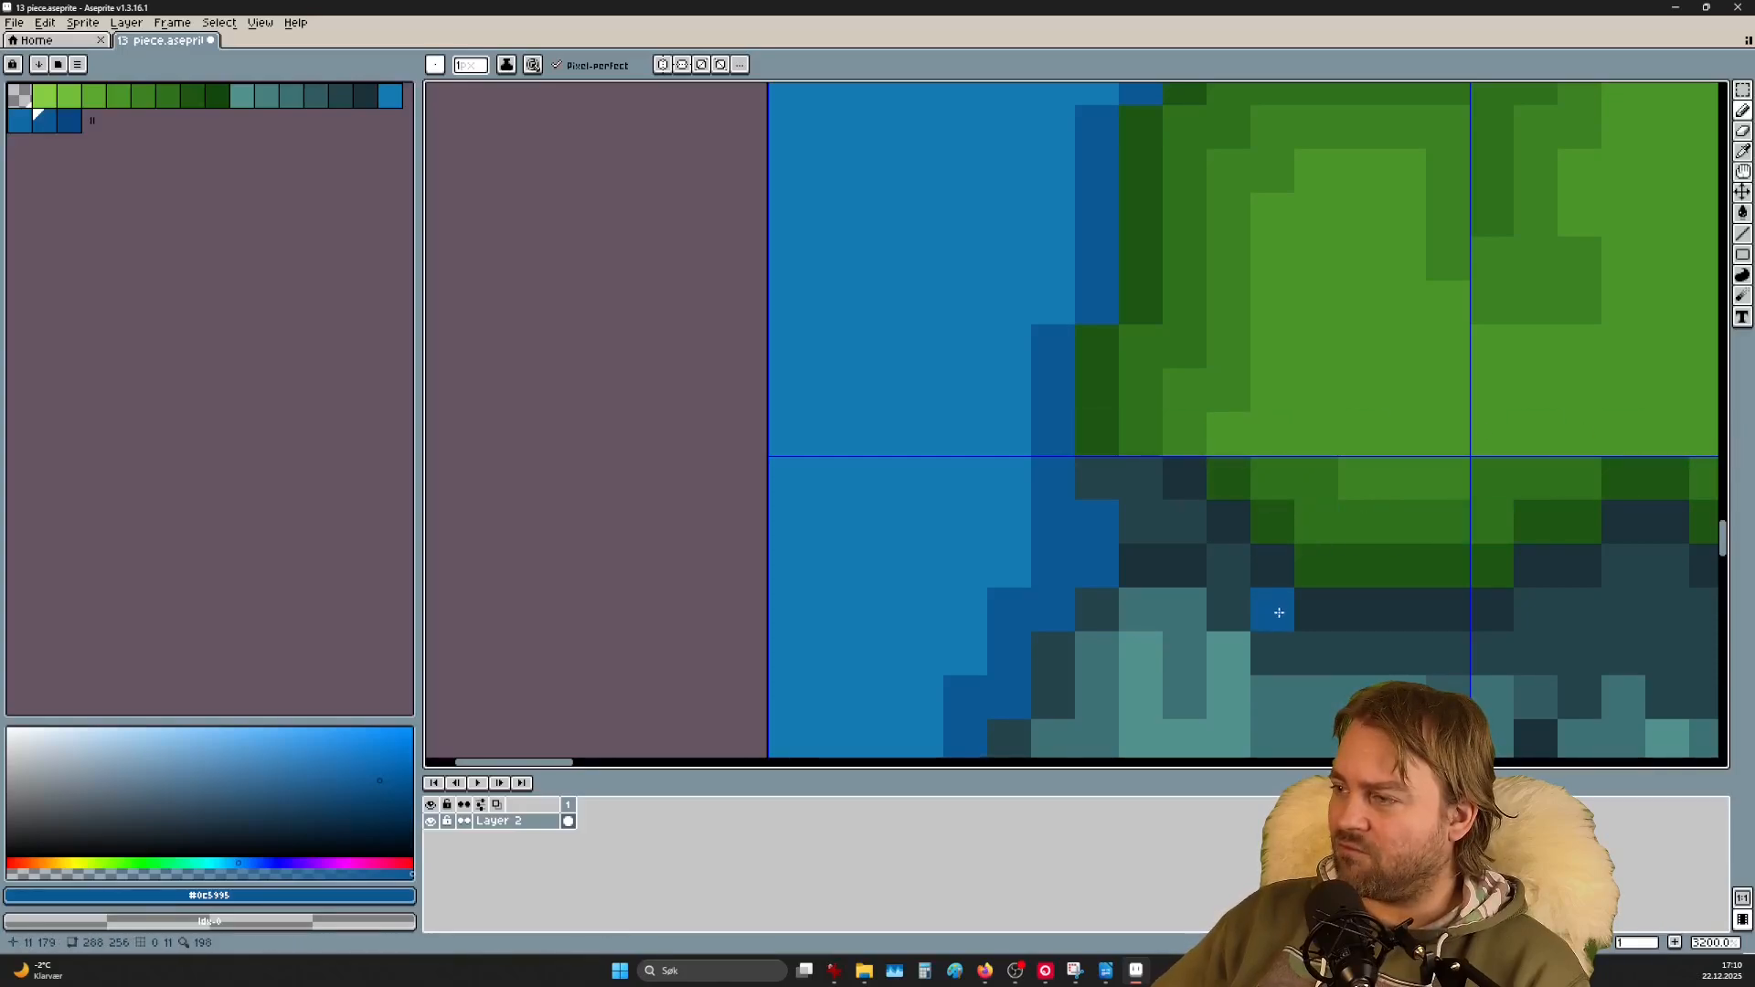
Step: Extend the grass edge at the left end below the seam with dark green #1e5714 pixels and undo the outermost one
{"action": "key", "text": "i"}
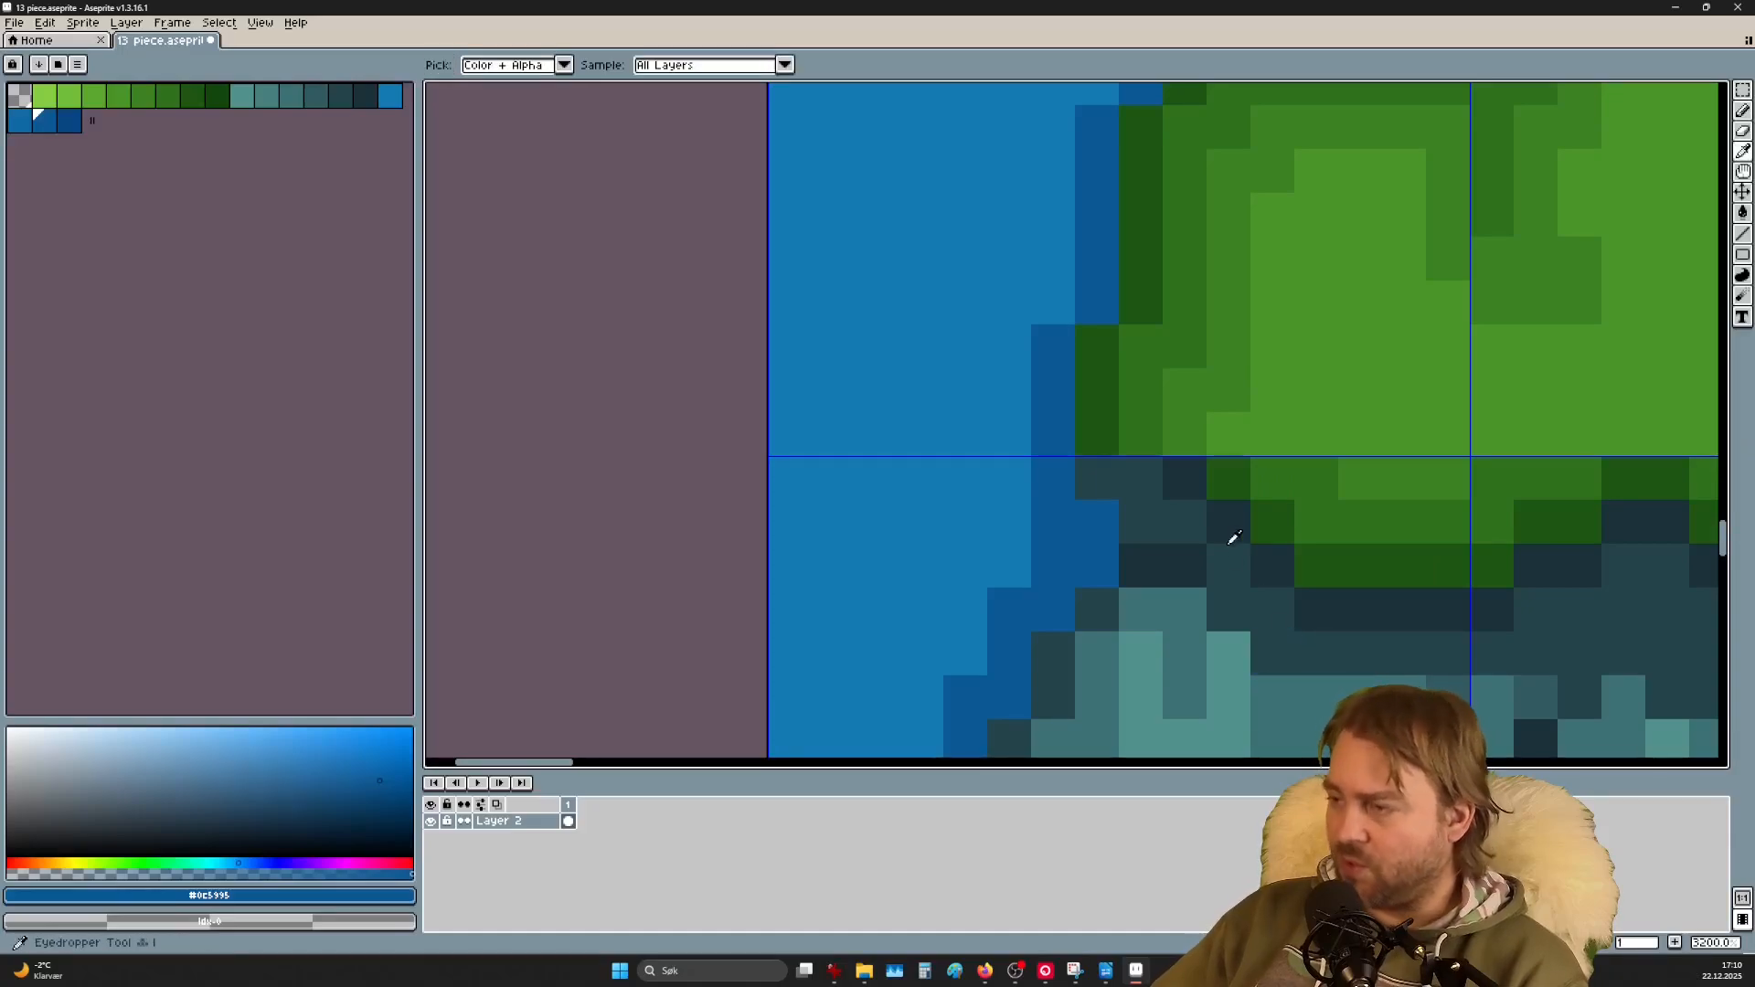
{"action": "left_click", "coordinate": [1277, 518]}
{"action": "key", "text": "b"}
{"action": "left_click", "coordinate": [1235, 517]}
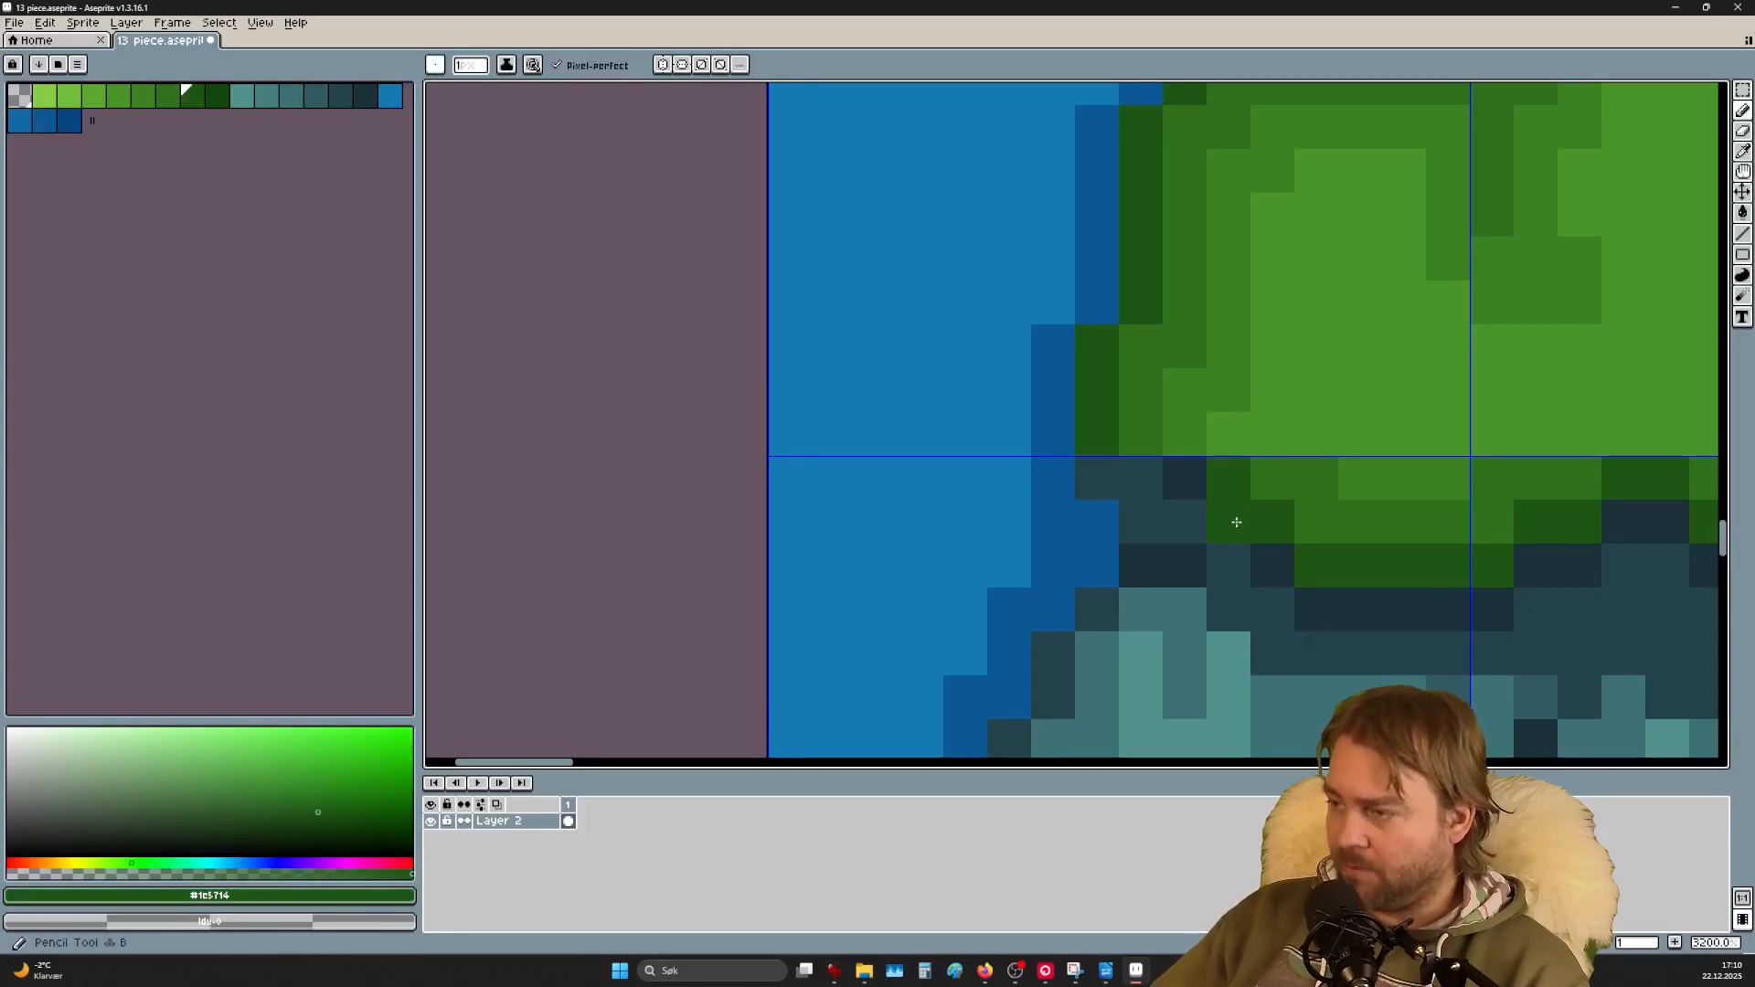
{"action": "left_click", "coordinate": [1191, 519]}
{"action": "left_click", "coordinate": [1148, 508]}
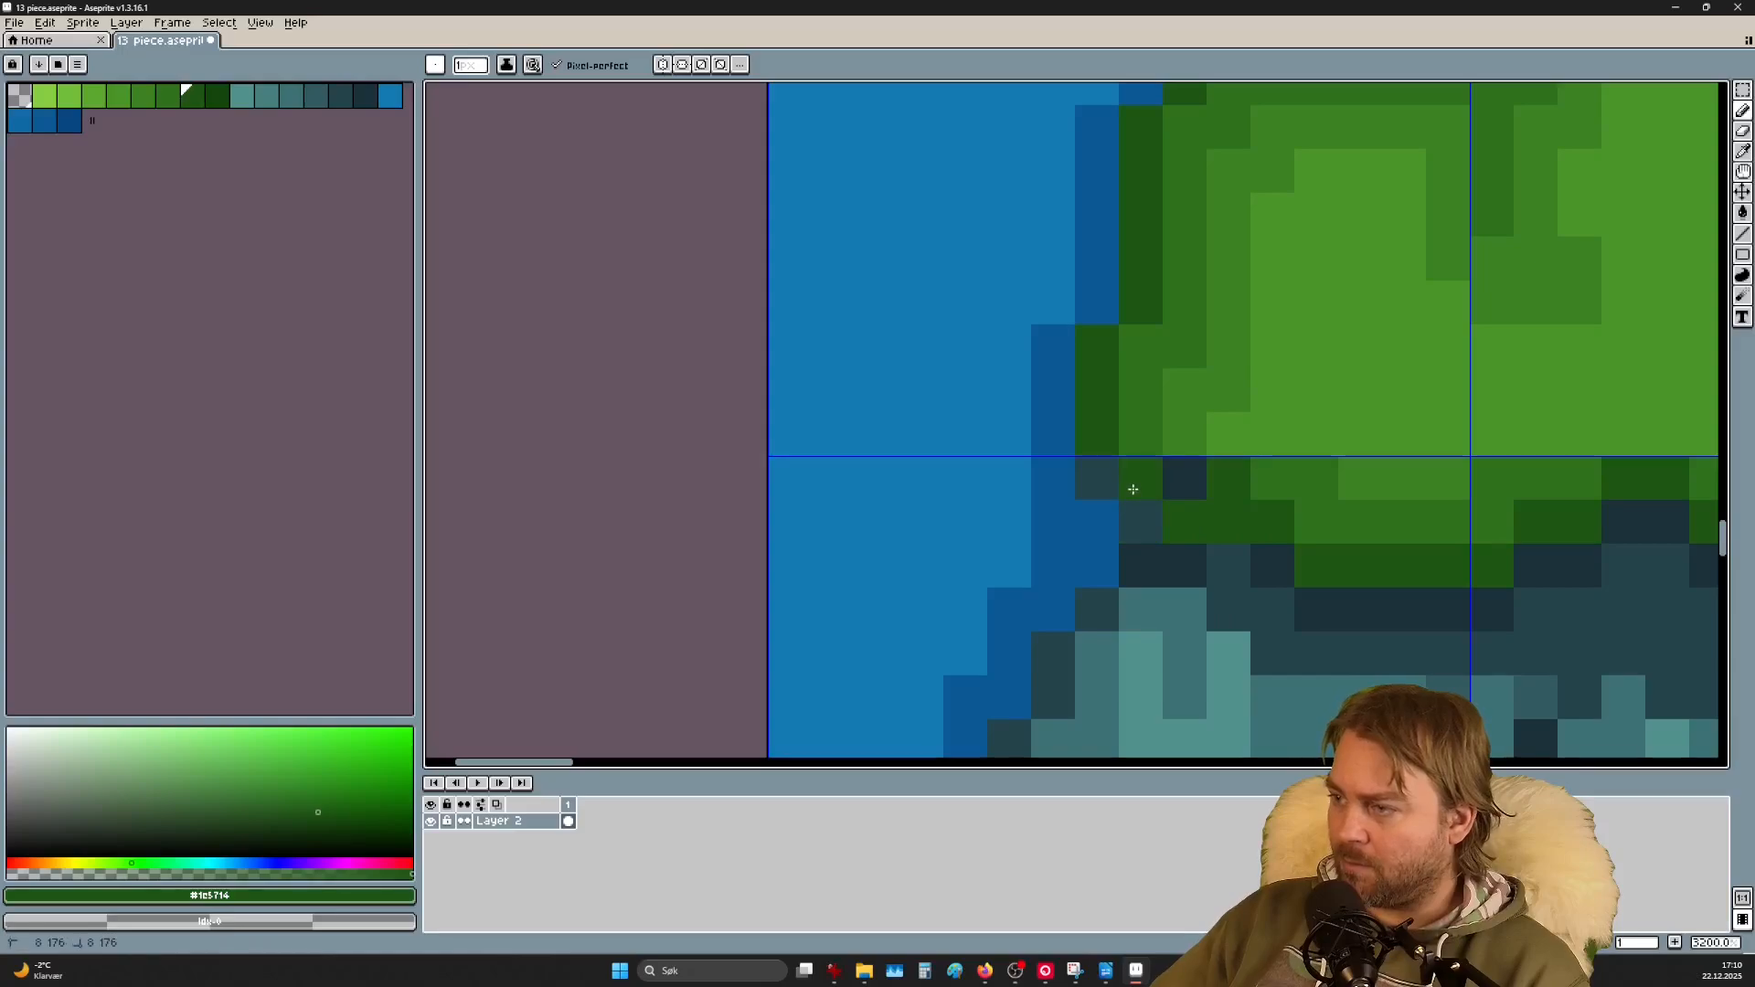
{"action": "left_click", "coordinate": [1093, 479]}
{"action": "key", "text": "ctrl+z"}
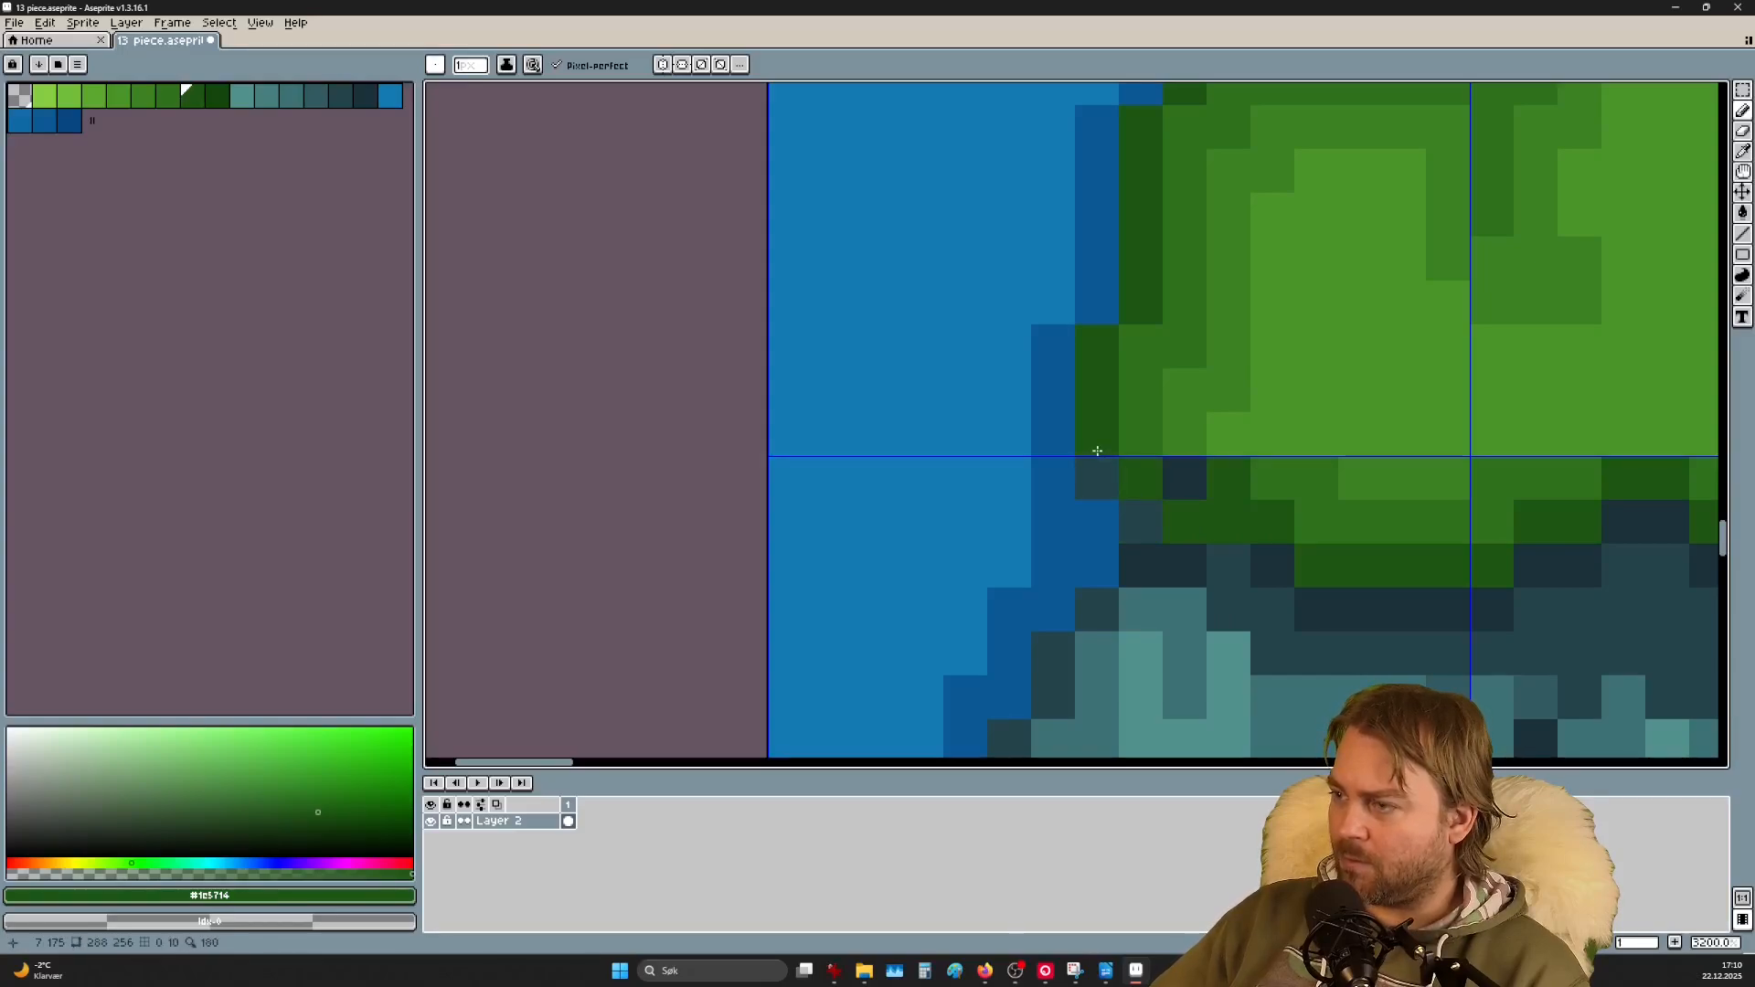
{"action": "left_click", "coordinate": [1410, 520]}
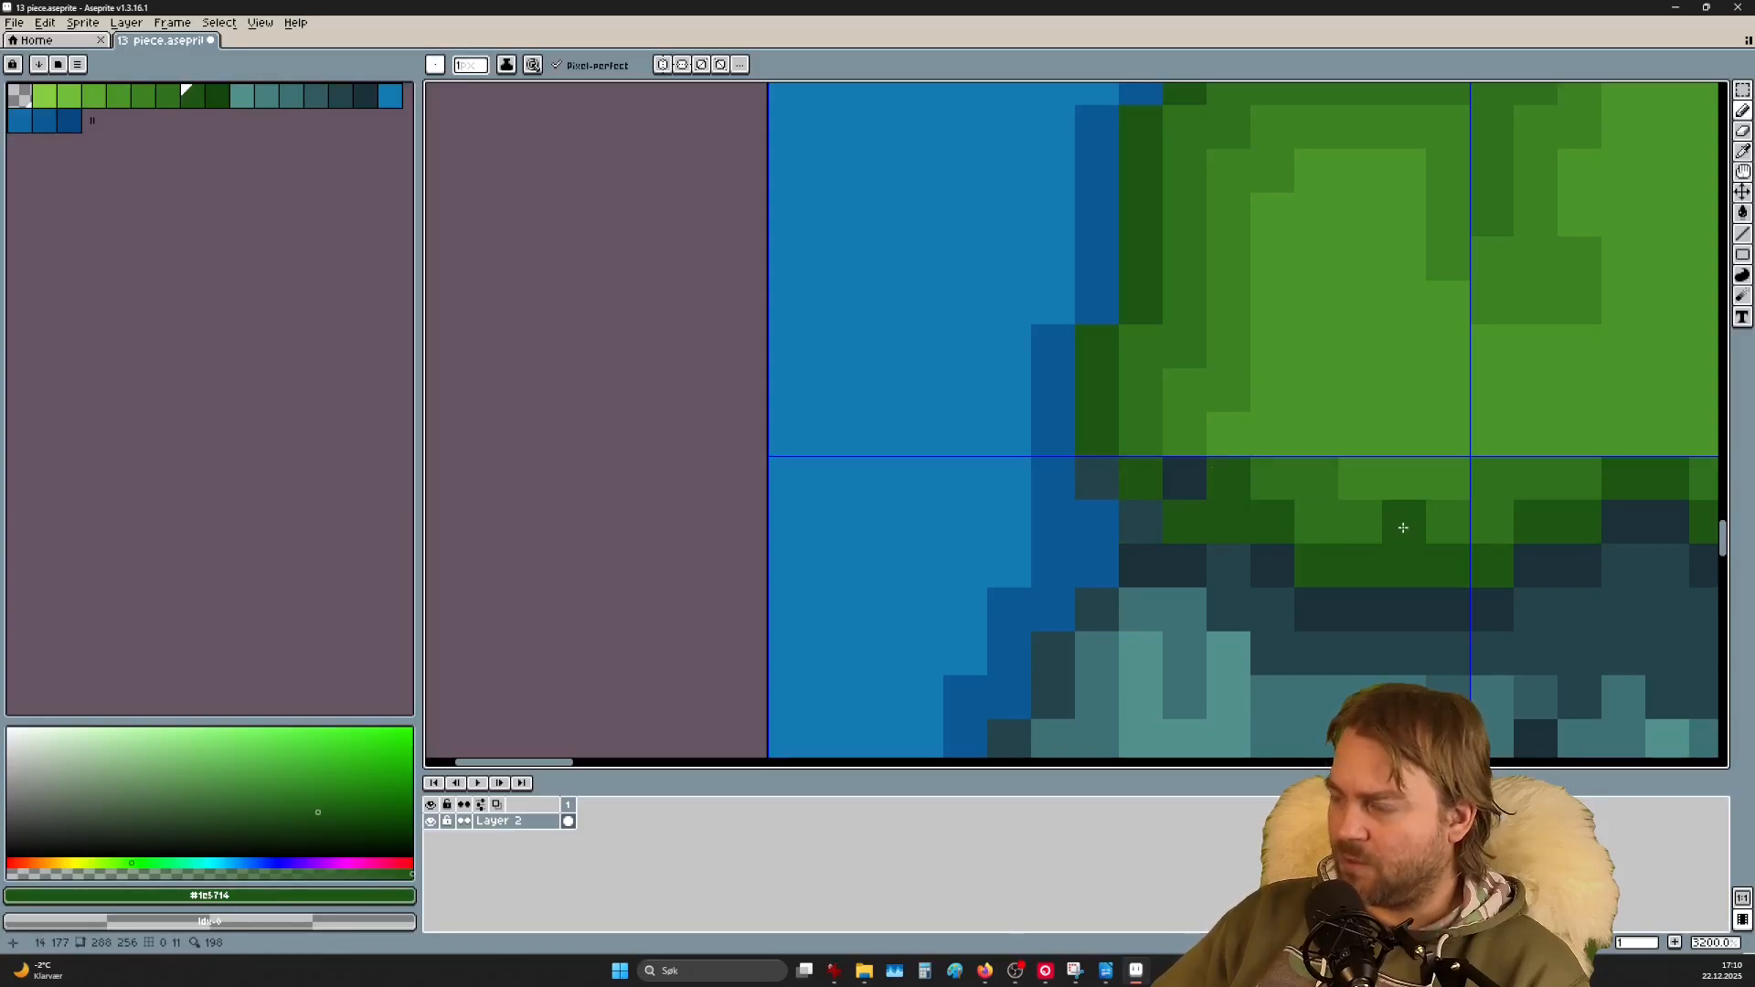
Step: Fill inside the new left grass edge with mid green #2e721c and paint the #1b3139 shadow line directly beneath the edge
{"action": "left_click", "coordinate": [1280, 475], "text": "alt"}
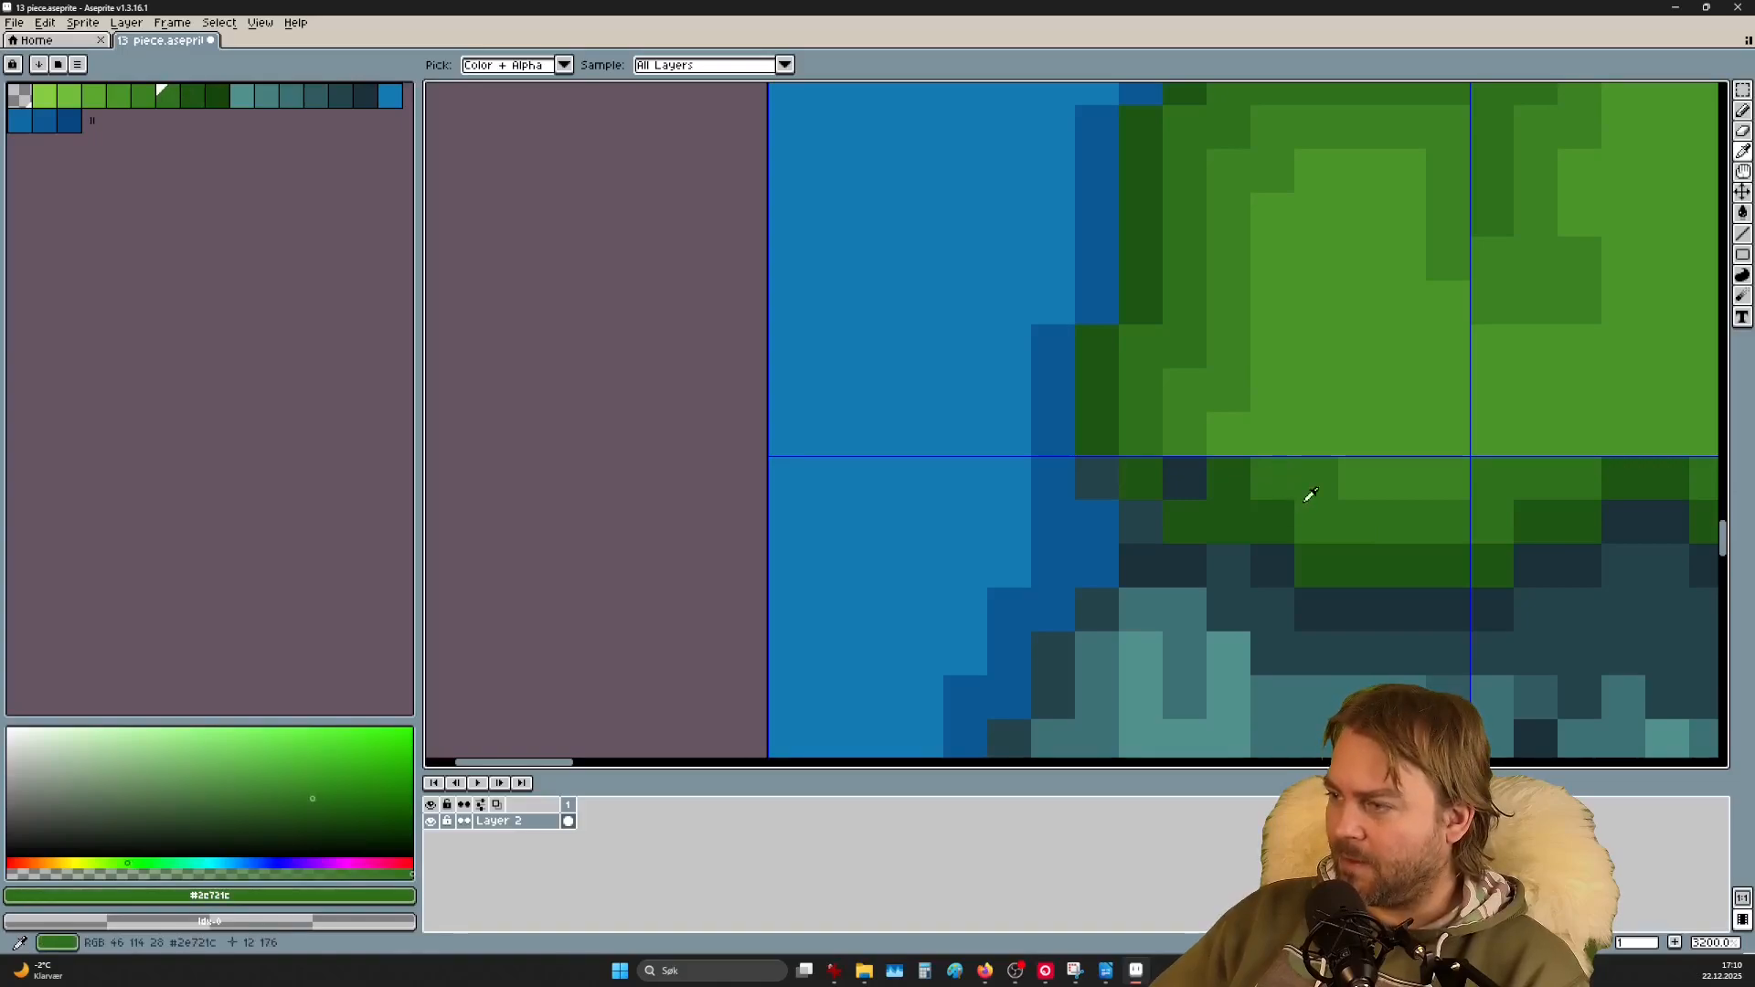
{"action": "mouse_move", "coordinate": [1228, 517]}
{"action": "left_mouse_down"}
{"action": "mouse_move", "coordinate": [1196, 485]}
{"action": "mouse_move", "coordinate": [1248, 494]}
{"action": "left_mouse_up"}
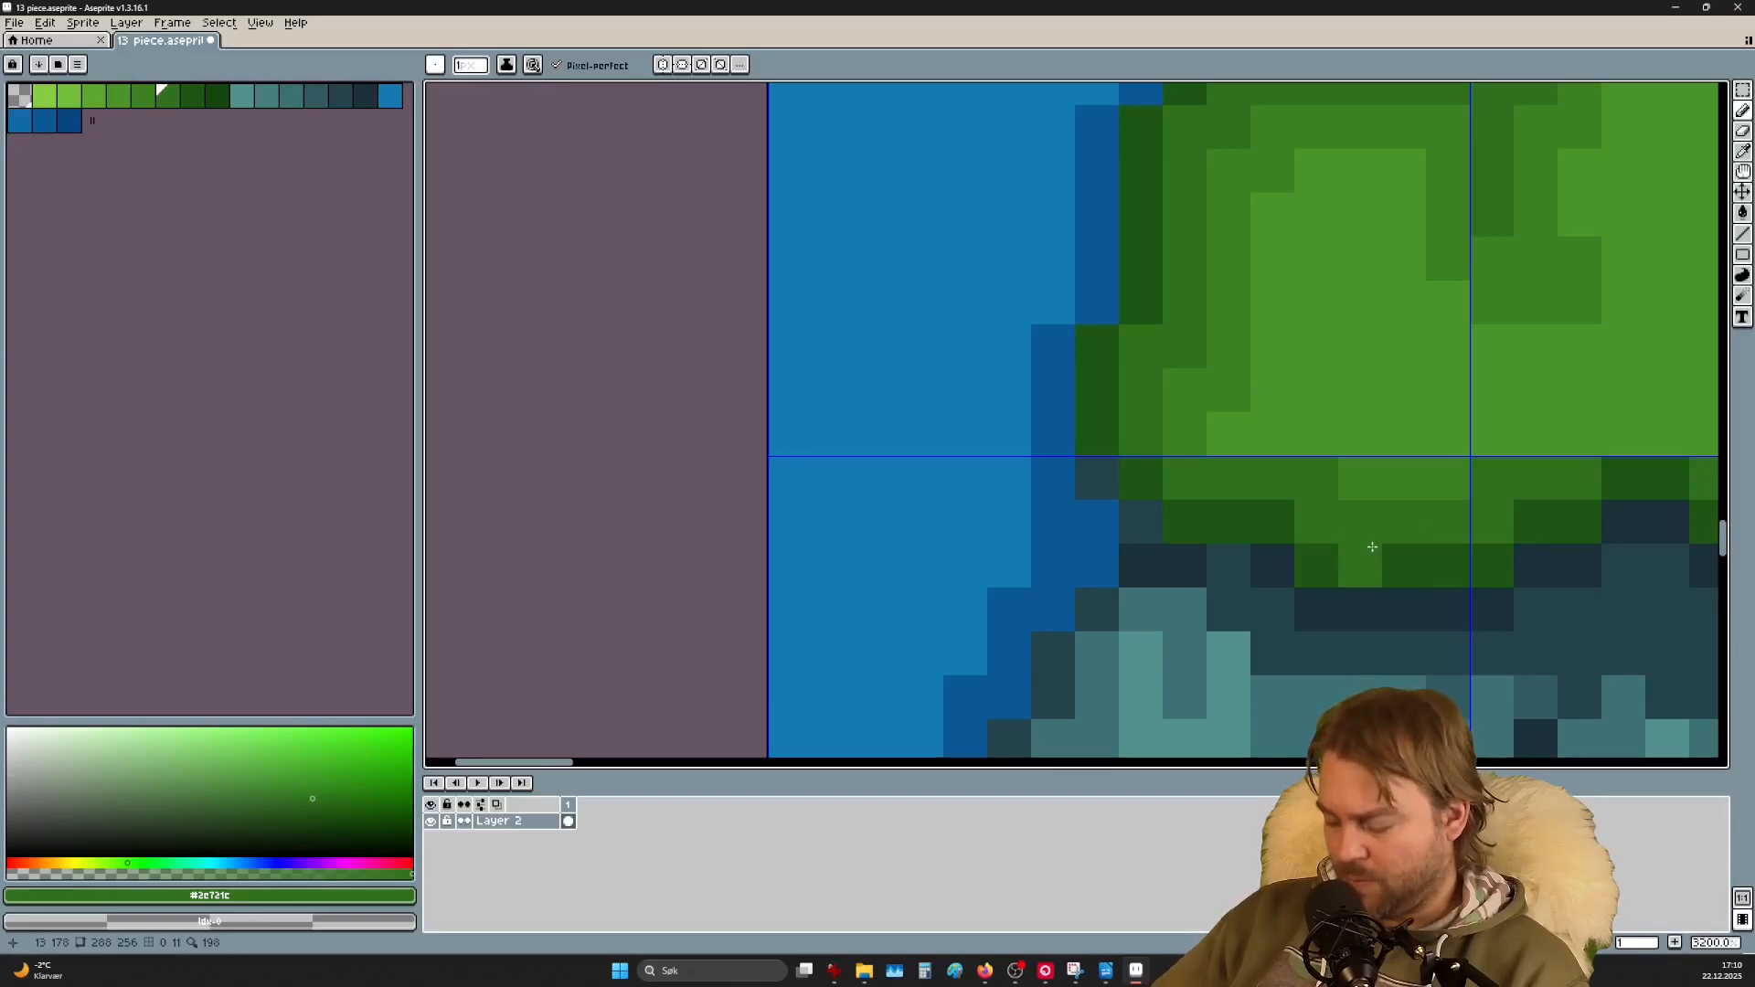
{"action": "key", "text": "alt"}
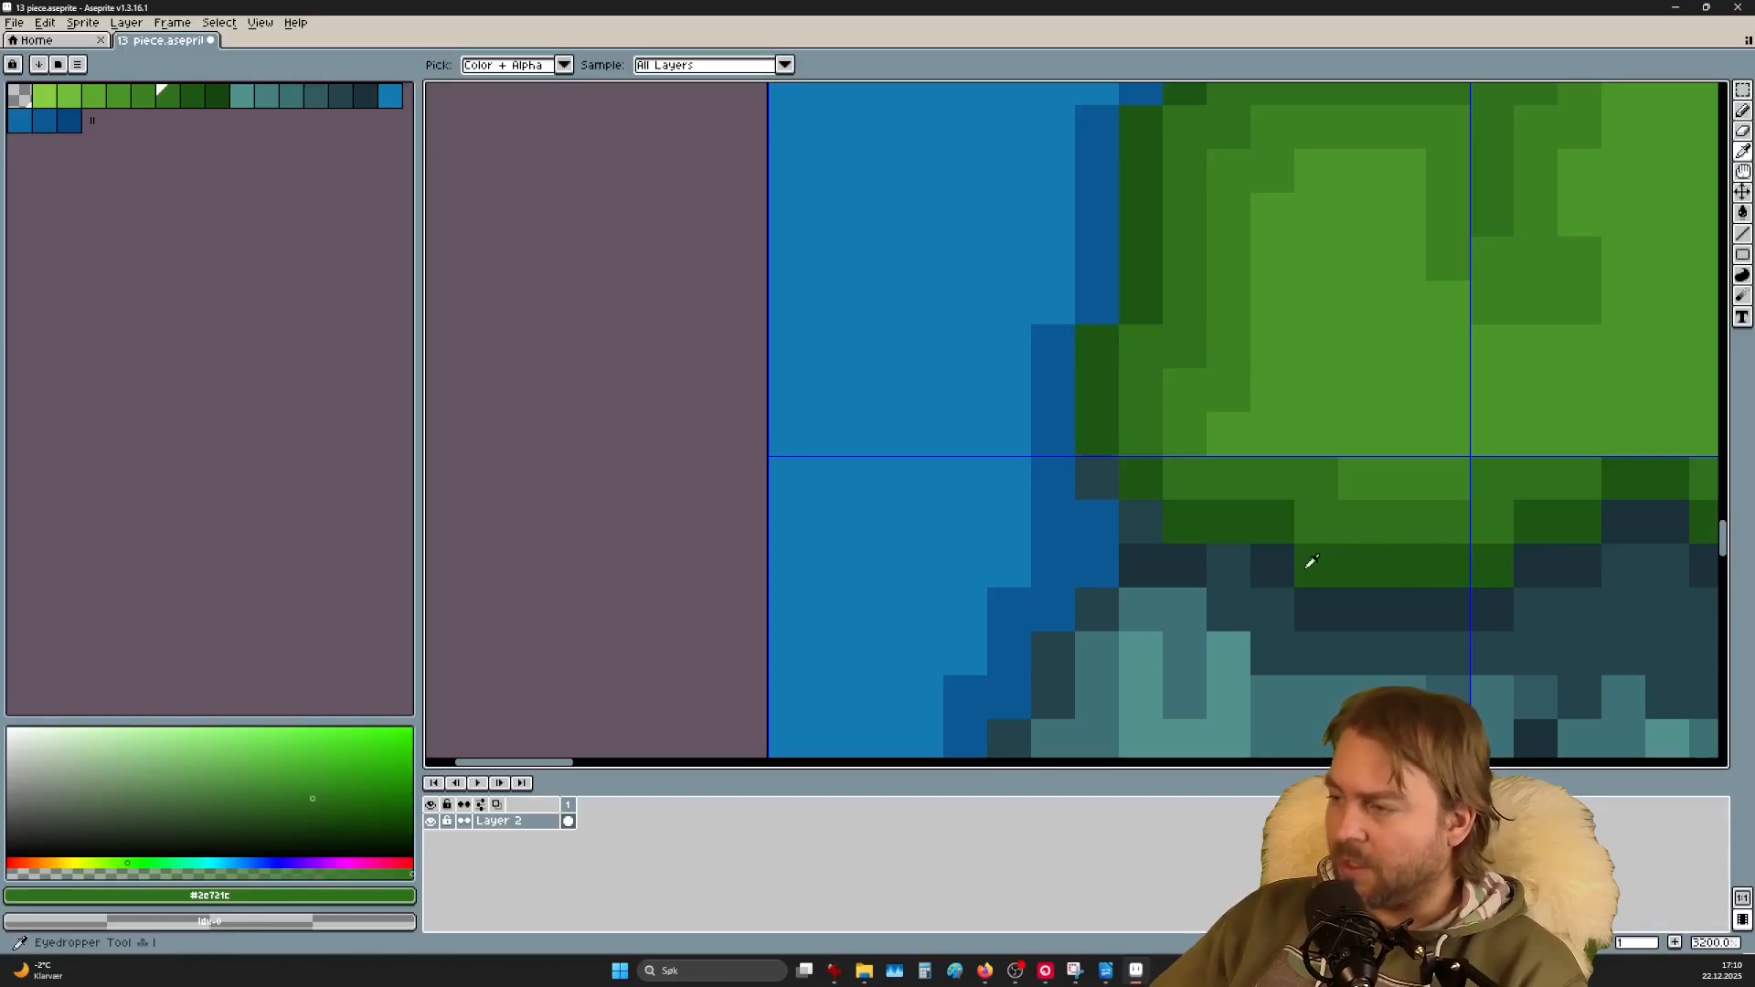
{"action": "left_click", "coordinate": [1193, 561]}
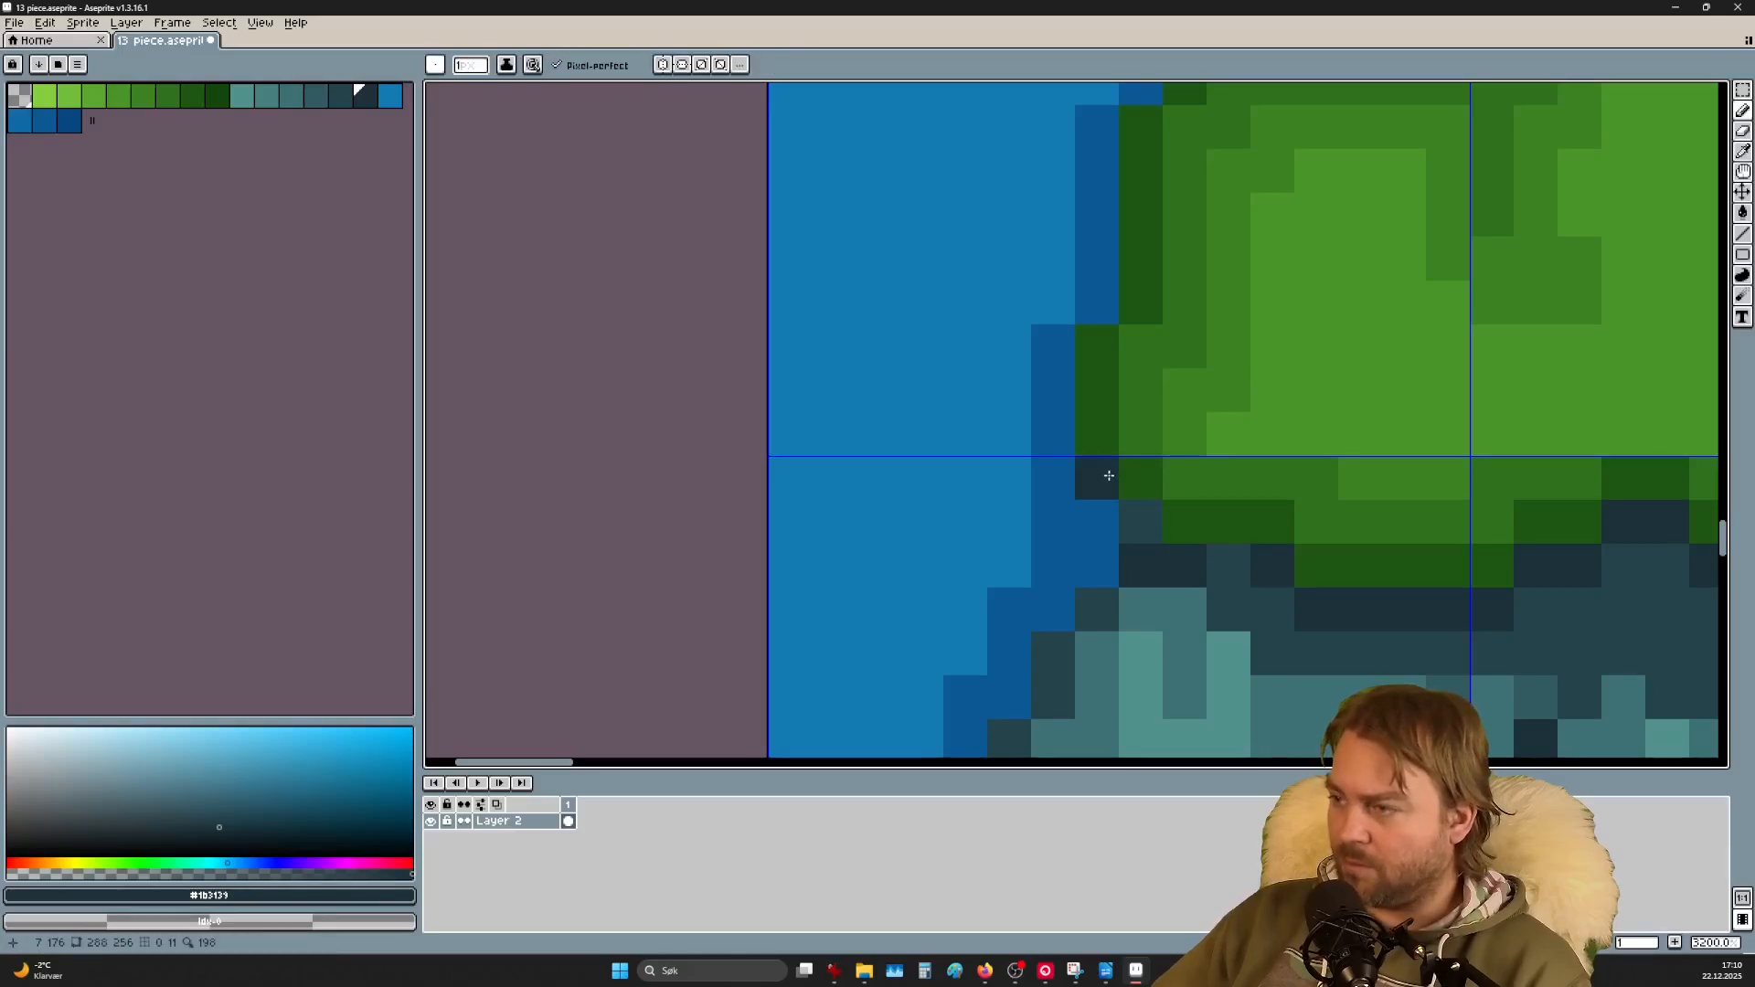
{"action": "mouse_move", "coordinate": [1109, 476]}
{"action": "left_mouse_down"}
{"action": "mouse_move", "coordinate": [1136, 531]}
{"action": "mouse_move", "coordinate": [1233, 558]}
{"action": "left_mouse_up"}
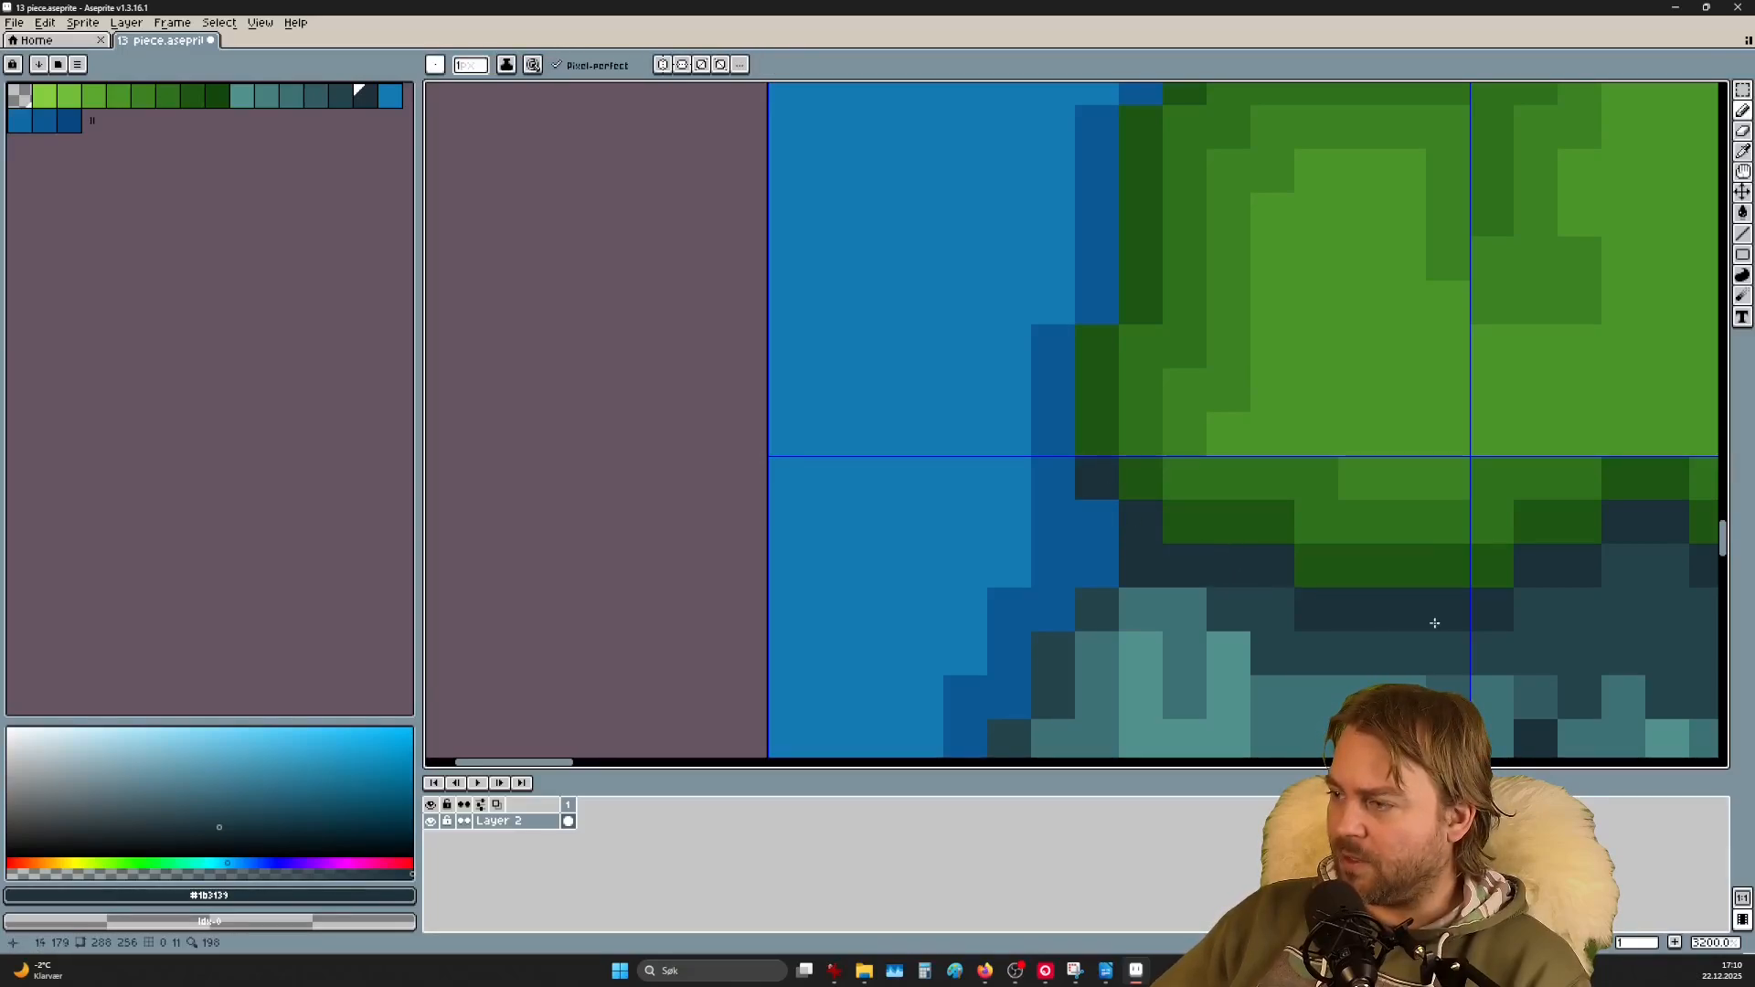
Step: Touch up the rock outline beneath the left end's shadow with slate #26444c and review the finished narrow island
{"action": "left_click", "coordinate": [1101, 596], "text": "alt"}
{"action": "mouse_move", "coordinate": [1133, 590]}
{"action": "left_mouse_down"}
{"action": "mouse_move", "coordinate": [1143, 572]}
{"action": "mouse_move", "coordinate": [1204, 599]}
{"action": "left_mouse_up"}
{"action": "scroll", "coordinate": [1204, 600], "scroll_direction": "down", "scroll_amount": 1}
{"action": "left_click", "coordinate": [1298, 571]}
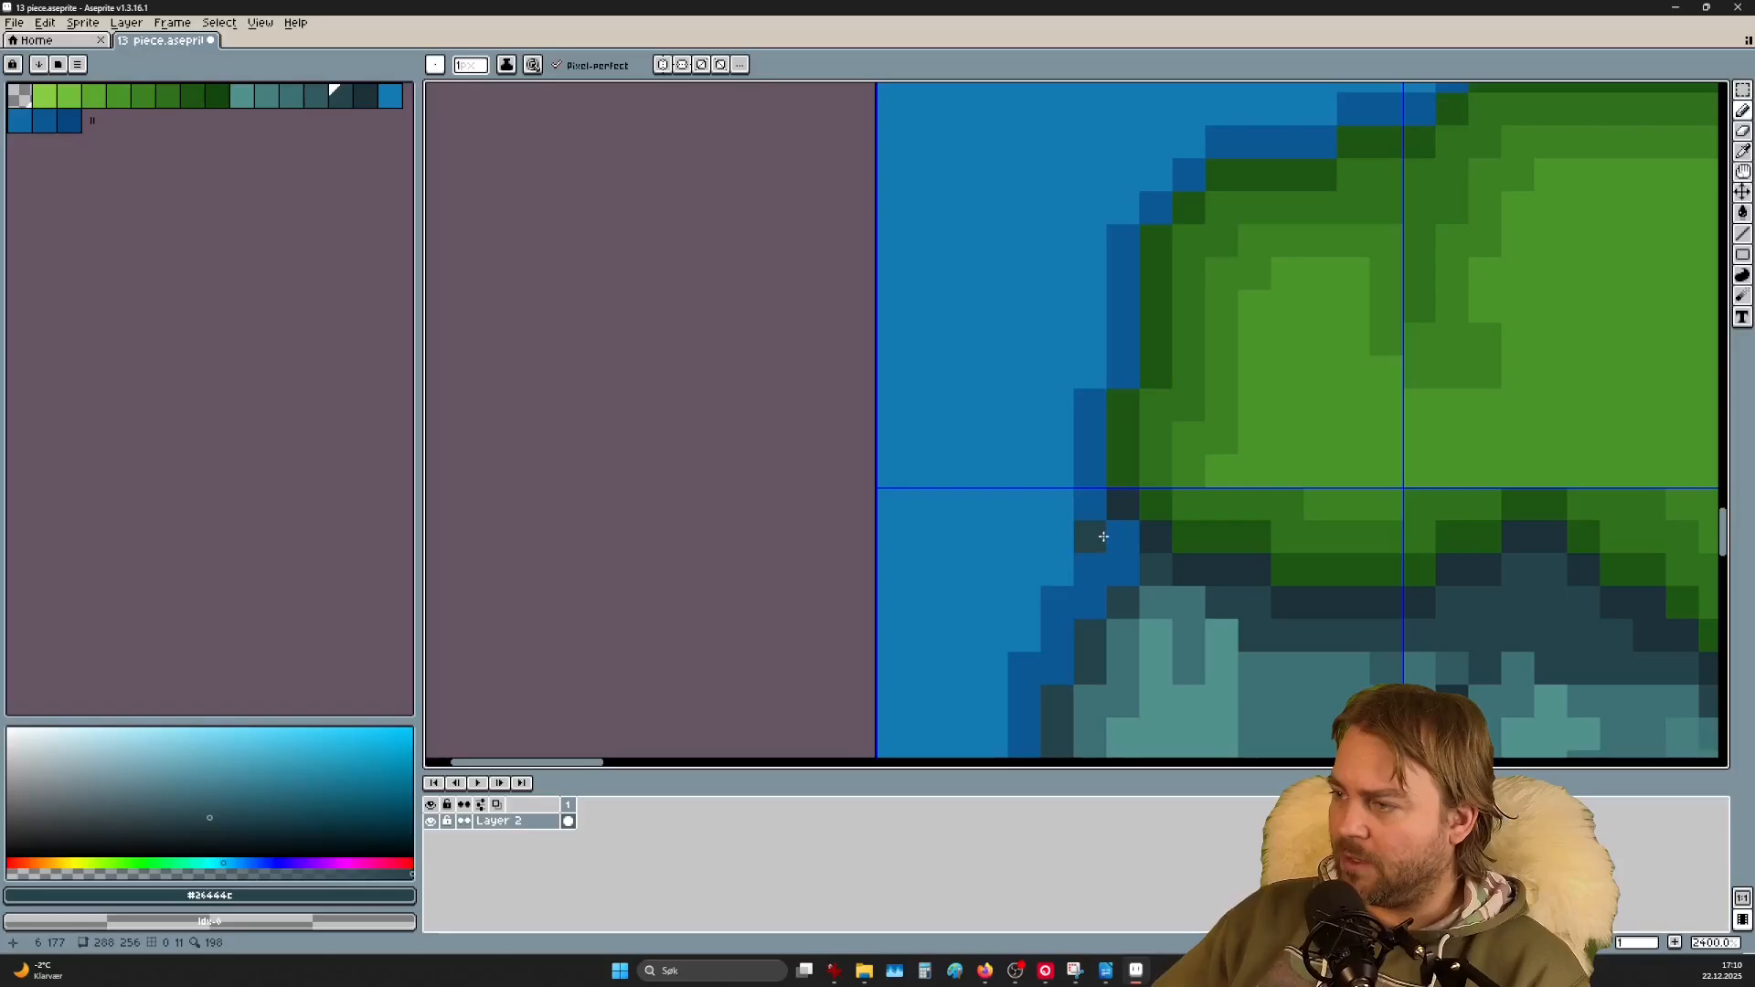
{"action": "scroll", "coordinate": [1208, 461], "scroll_direction": "down", "scroll_amount": 4}
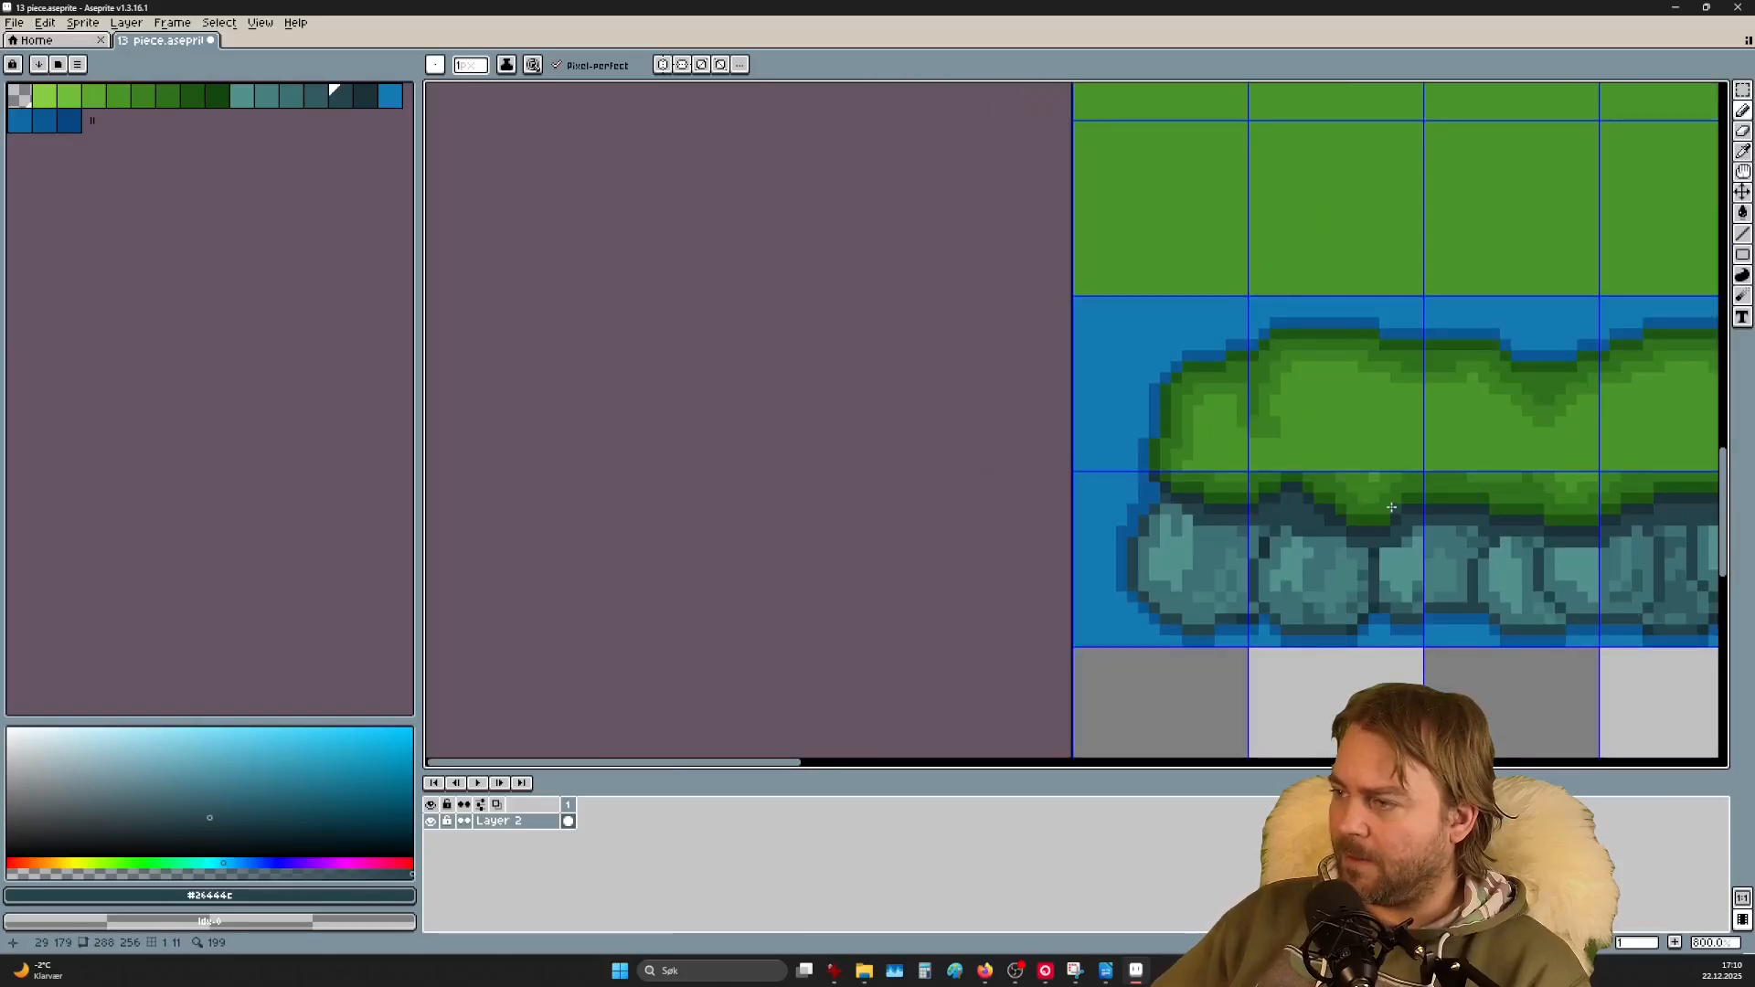
{"action": "mouse_move", "coordinate": [1428, 496]}
{"action": "left_mouse_down"}
{"action": "mouse_move", "coordinate": [1148, 431]}
{"action": "mouse_move", "coordinate": [771, 392]}
{"action": "left_mouse_up"}
{"action": "scroll", "coordinate": [773, 409], "scroll_direction": "down", "scroll_amount": 2}
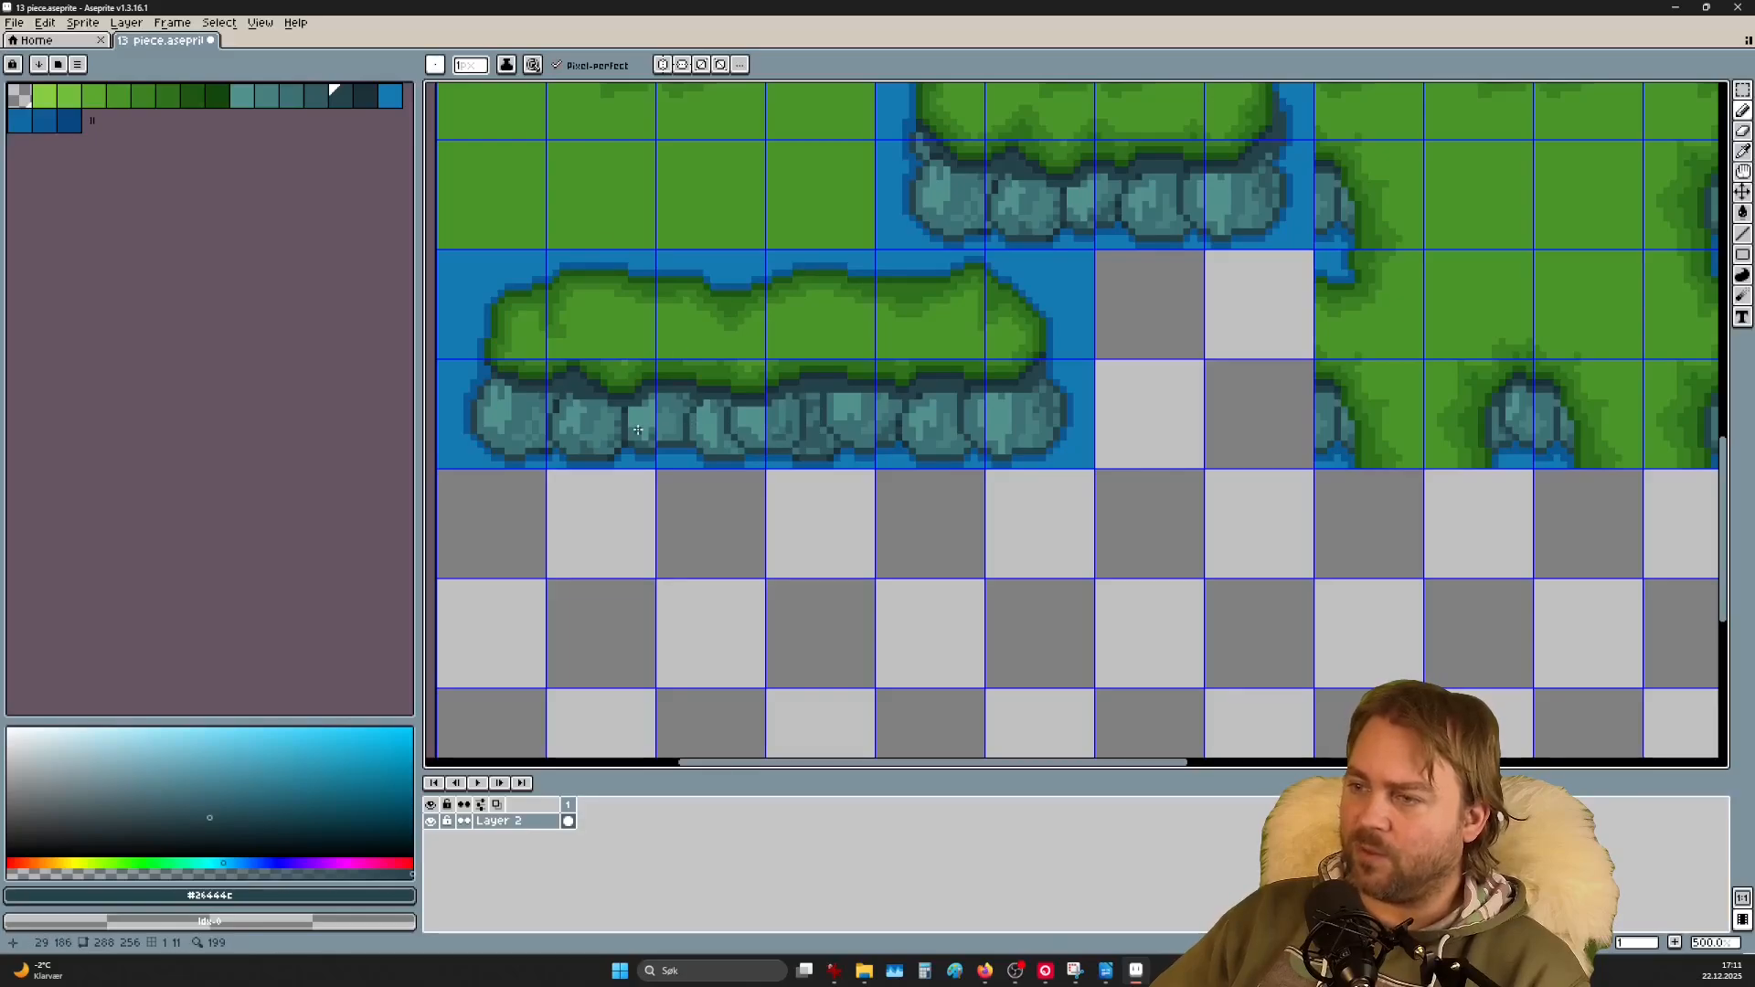
{"action": "scroll", "coordinate": [823, 463], "scroll_direction": "down", "scroll_amount": 3}
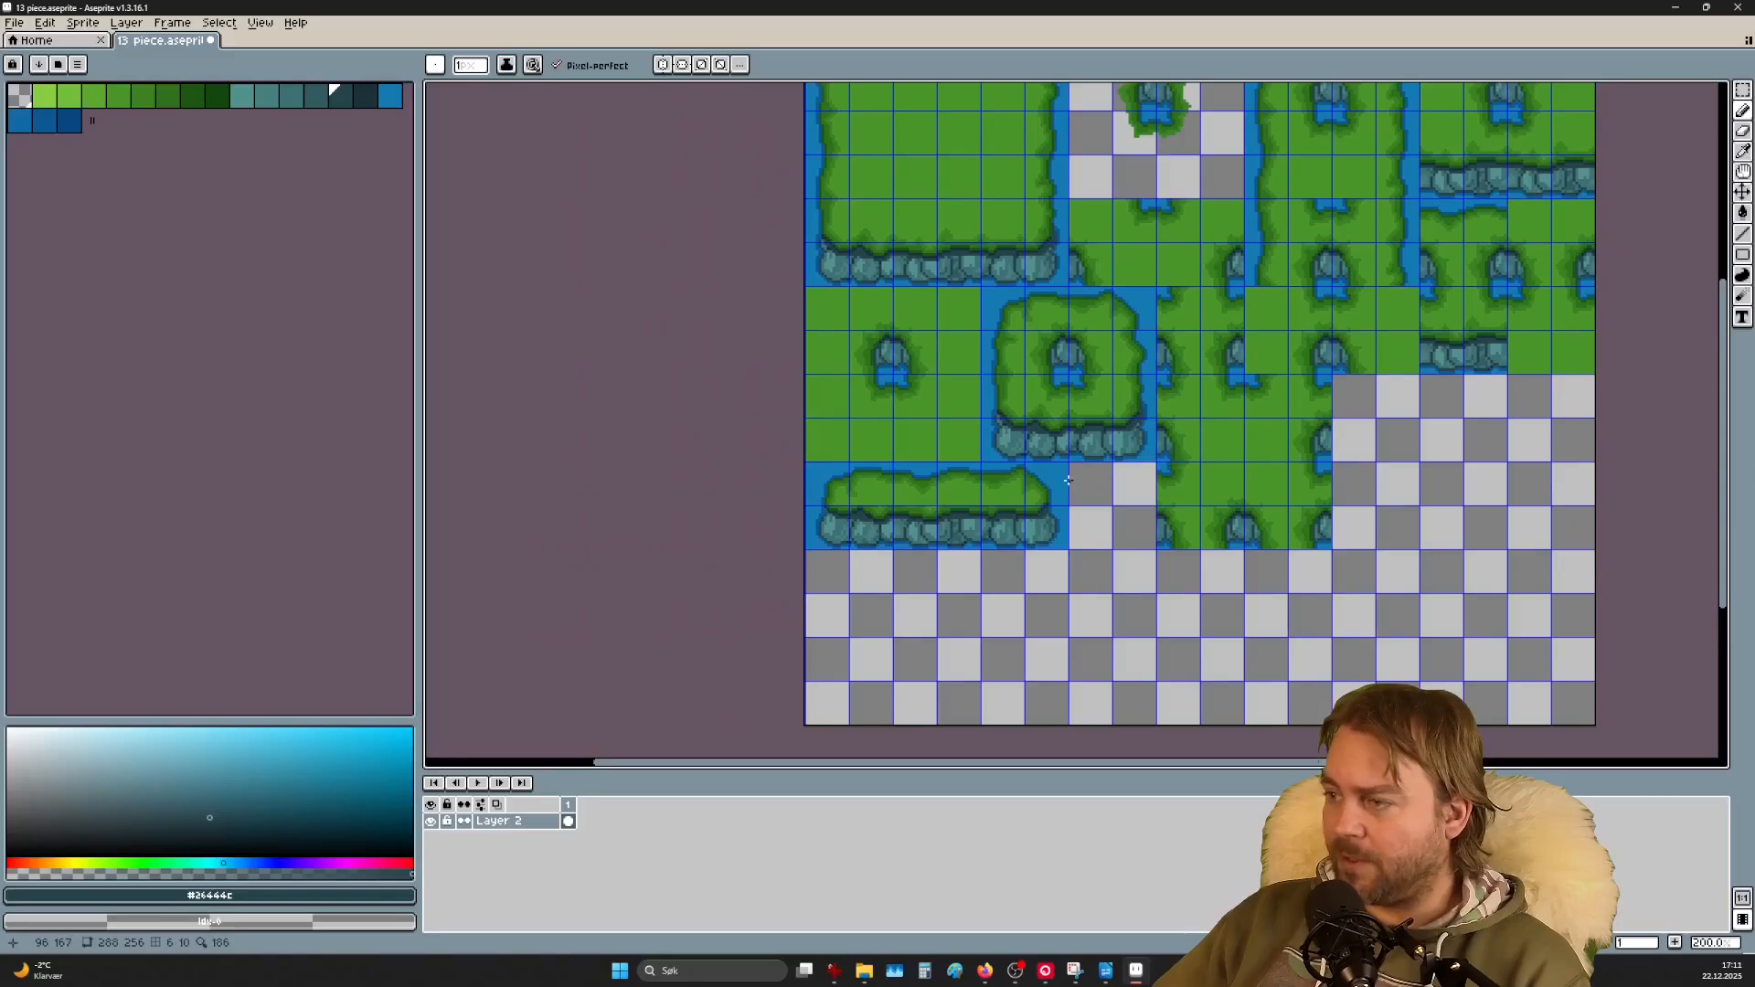
Step: Turn on snapping to the grid and undo the stray pencil stroke
{"action": "scroll", "coordinate": [1079, 439], "scroll_direction": "up", "scroll_amount": 3}
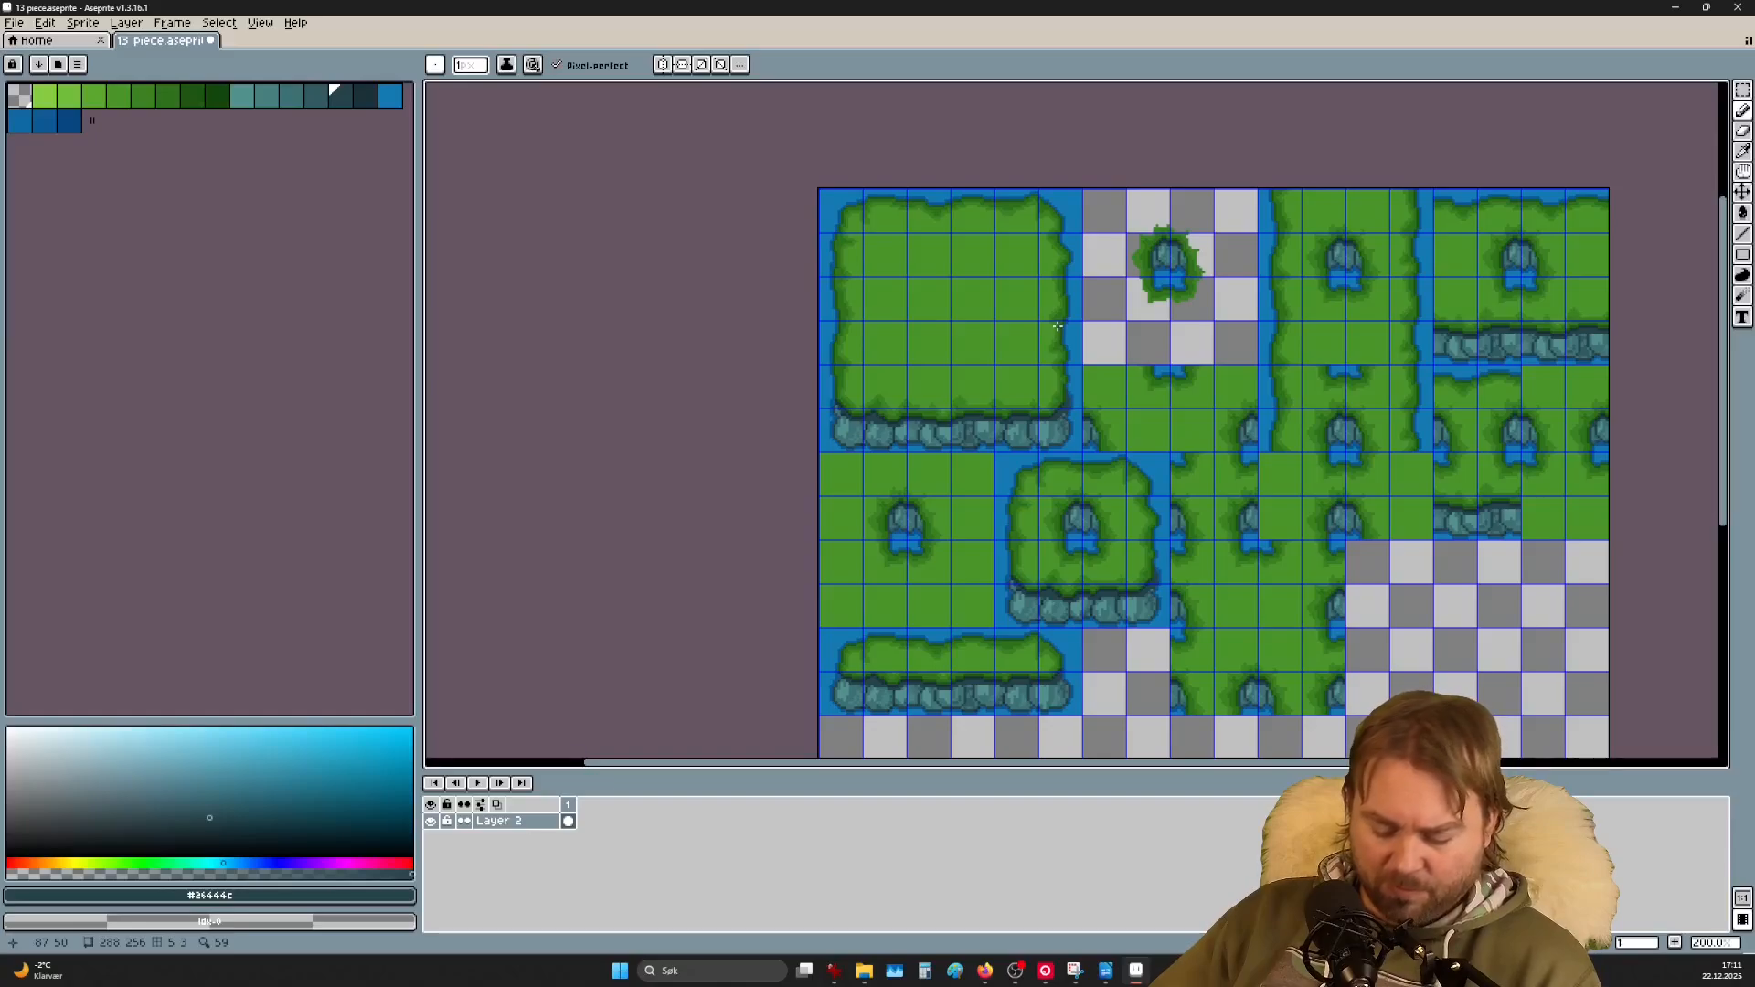
{"action": "key", "text": "shift"}
{"action": "key", "text": "shift+s"}
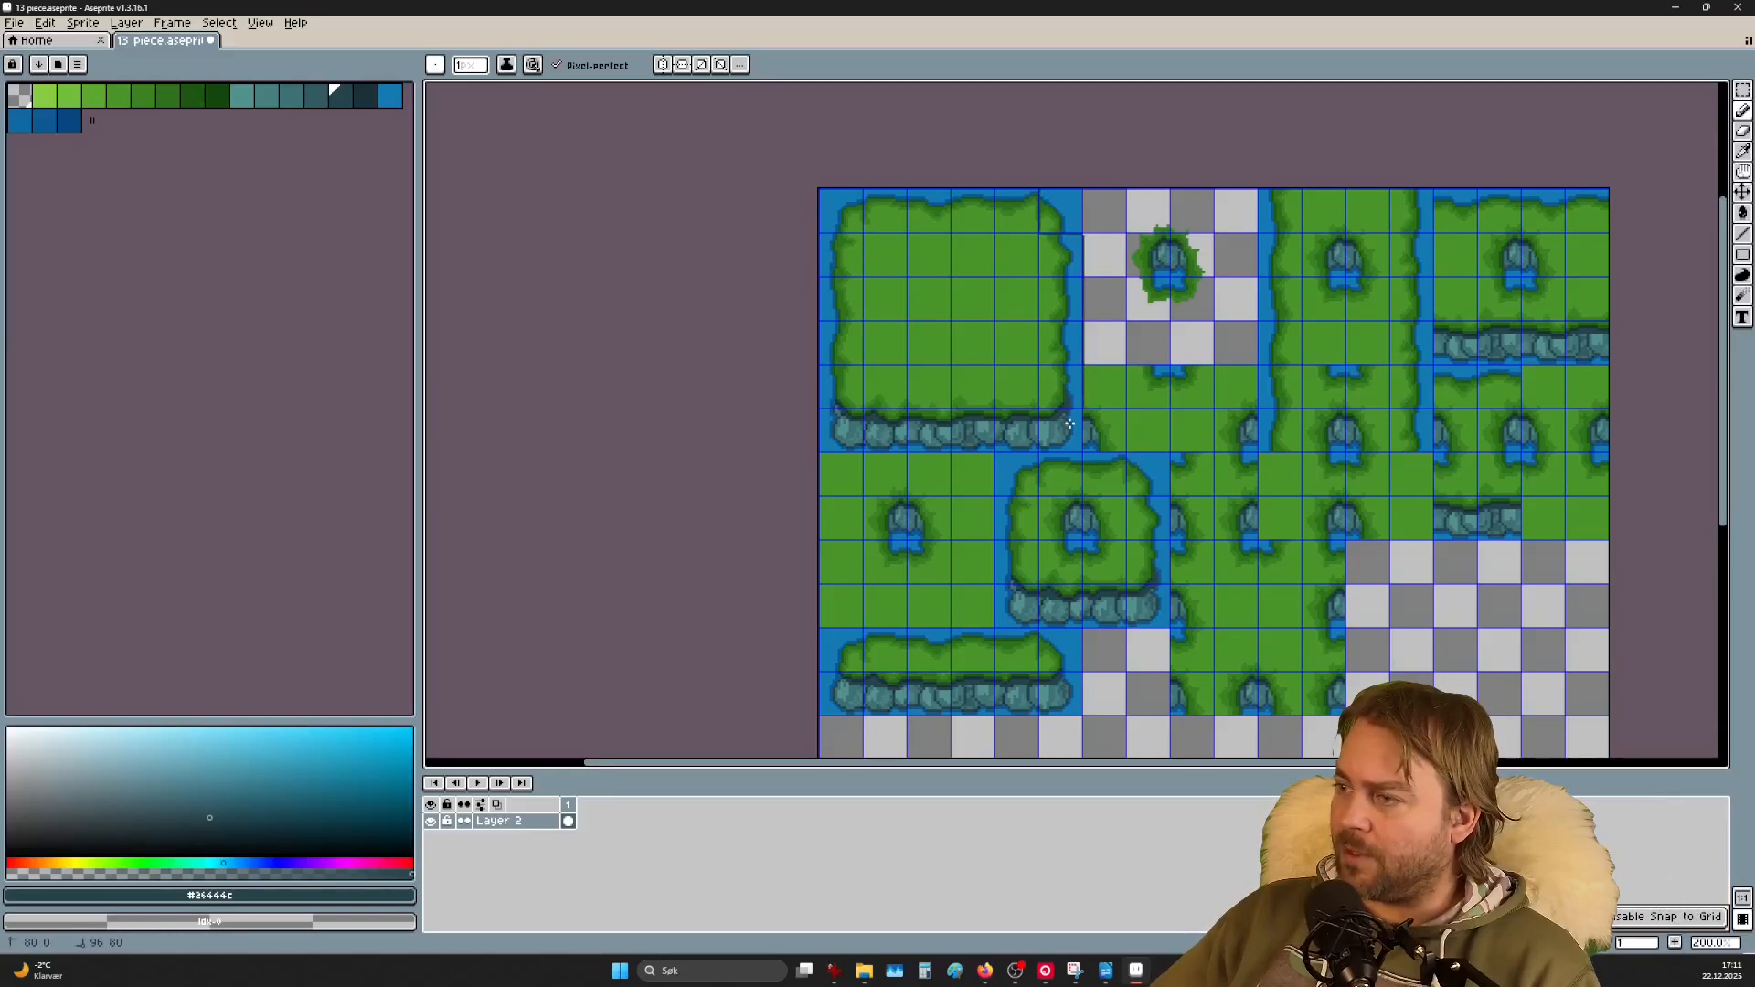
{"action": "key", "text": "ctrl+z"}
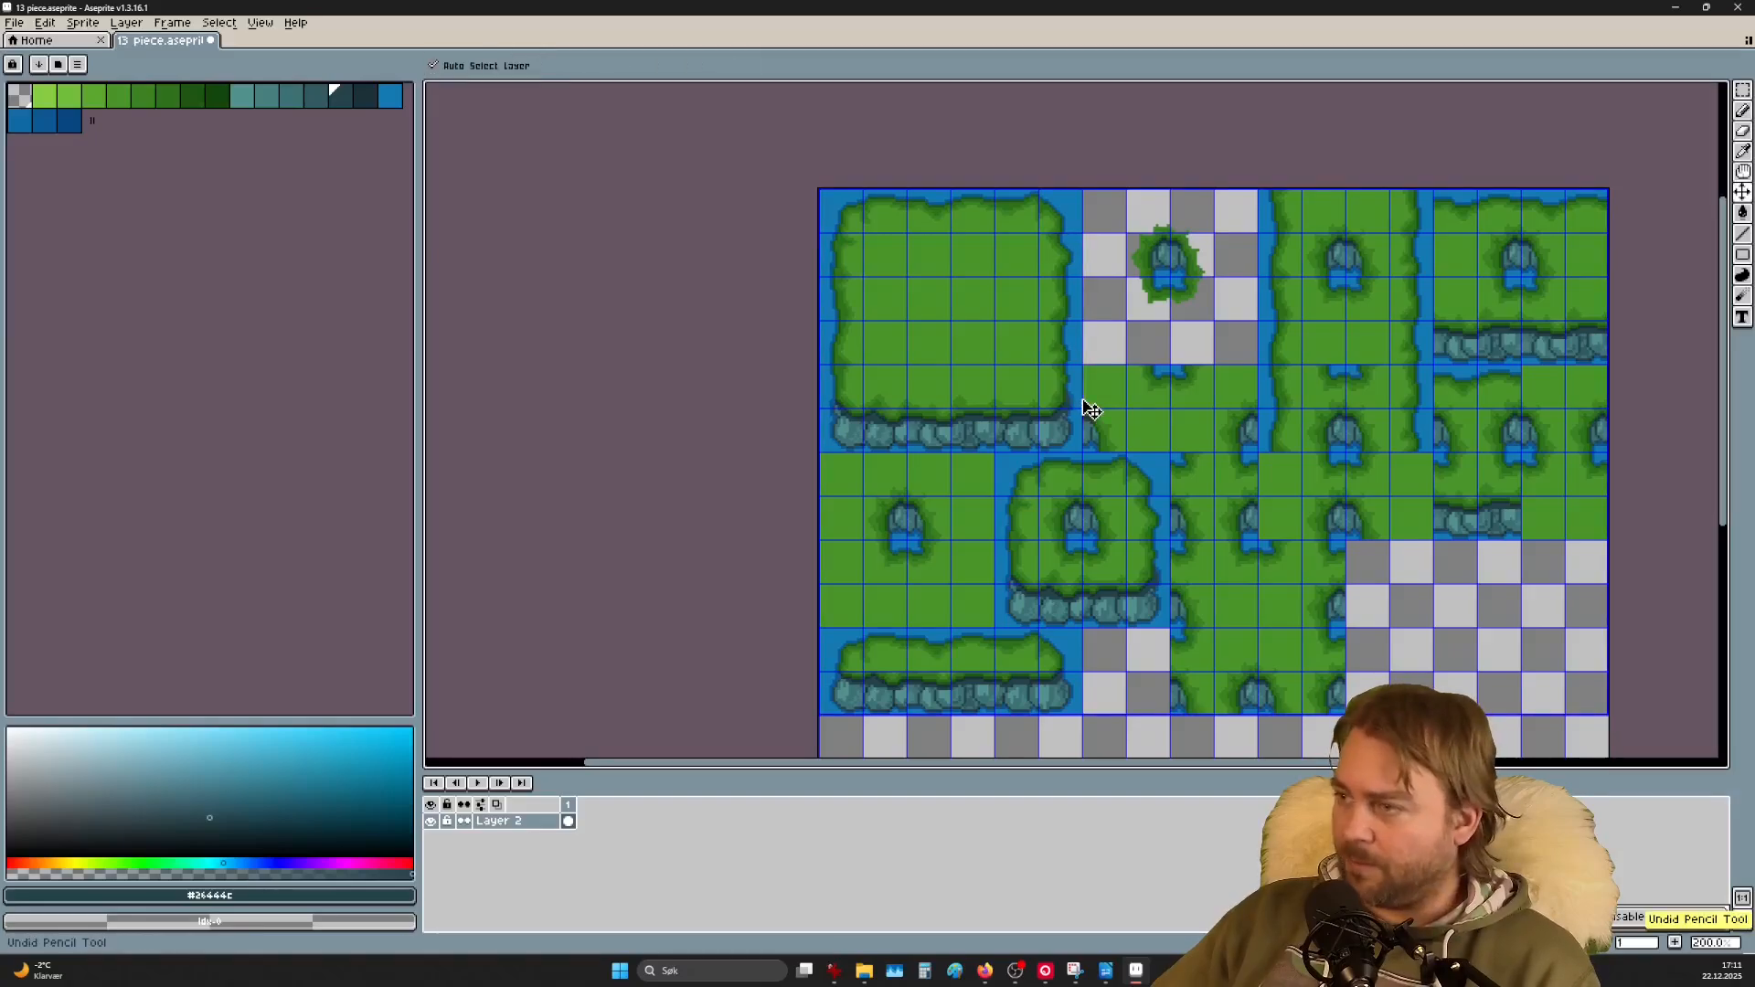
Step: Copy the large island's right edge column, 16 × 96 px, and place the copy at X 112, Y 160 beside the short narrow island
{"action": "key", "text": "m"}
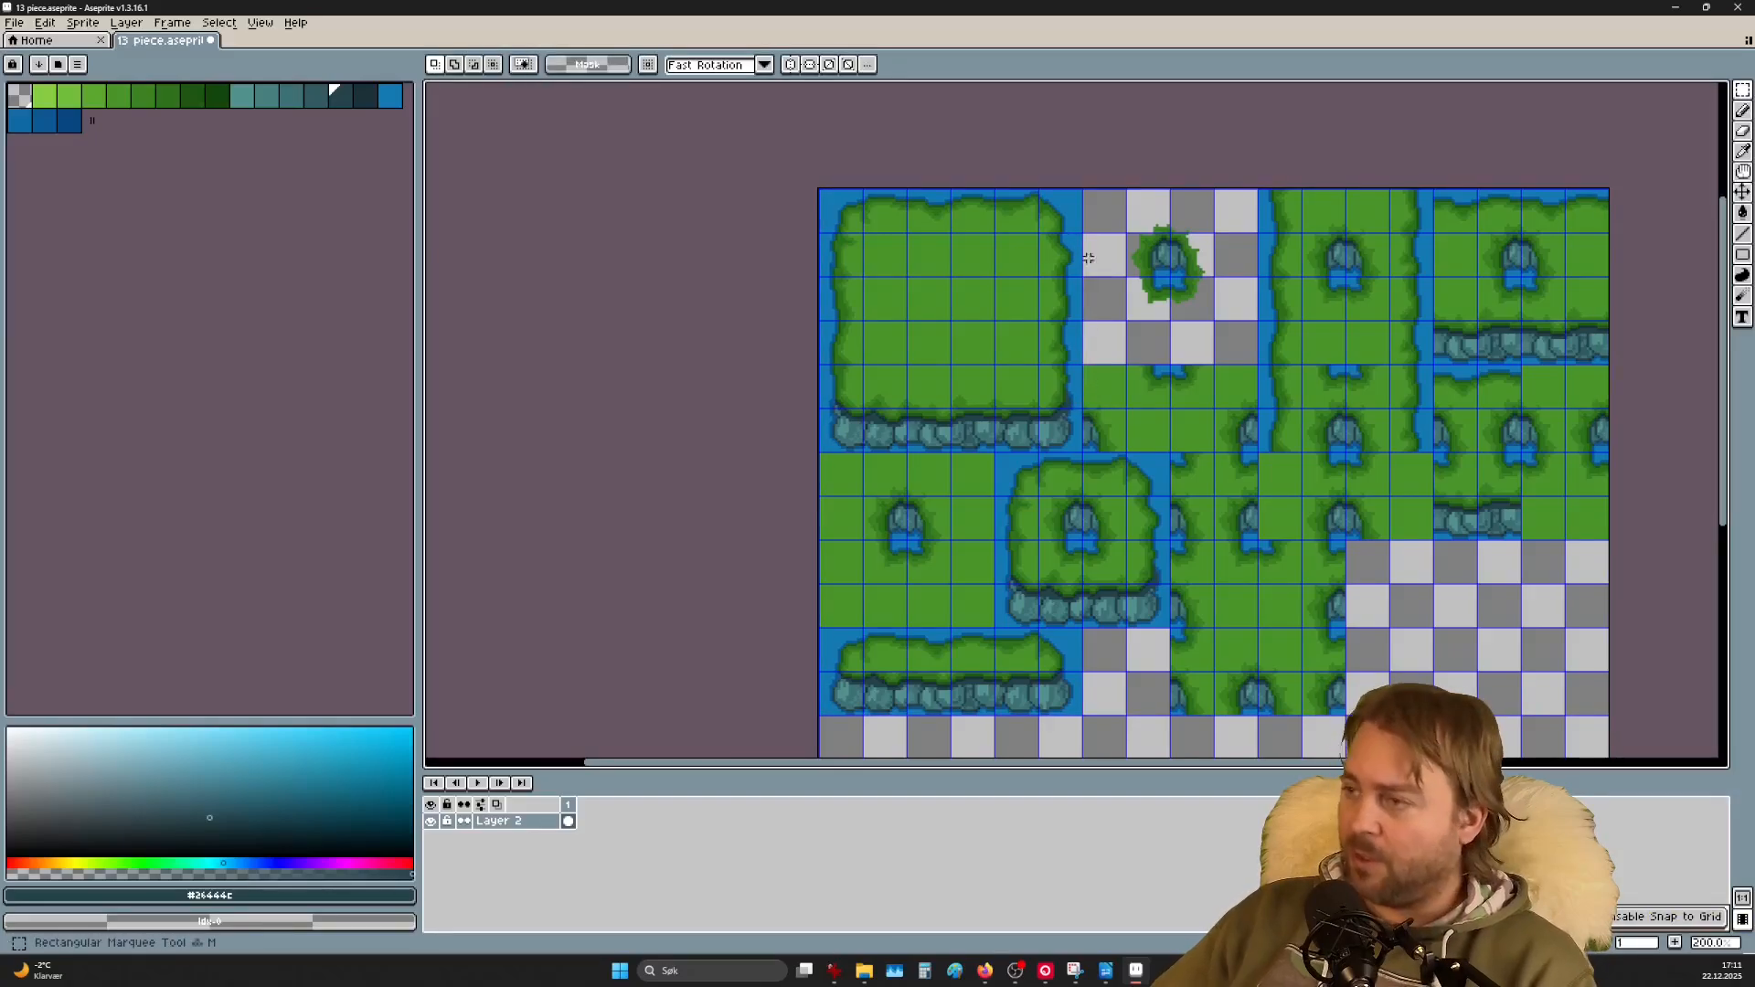
{"action": "left_click_drag", "start_coordinate": [1044, 194], "coordinate": [1087, 453]}
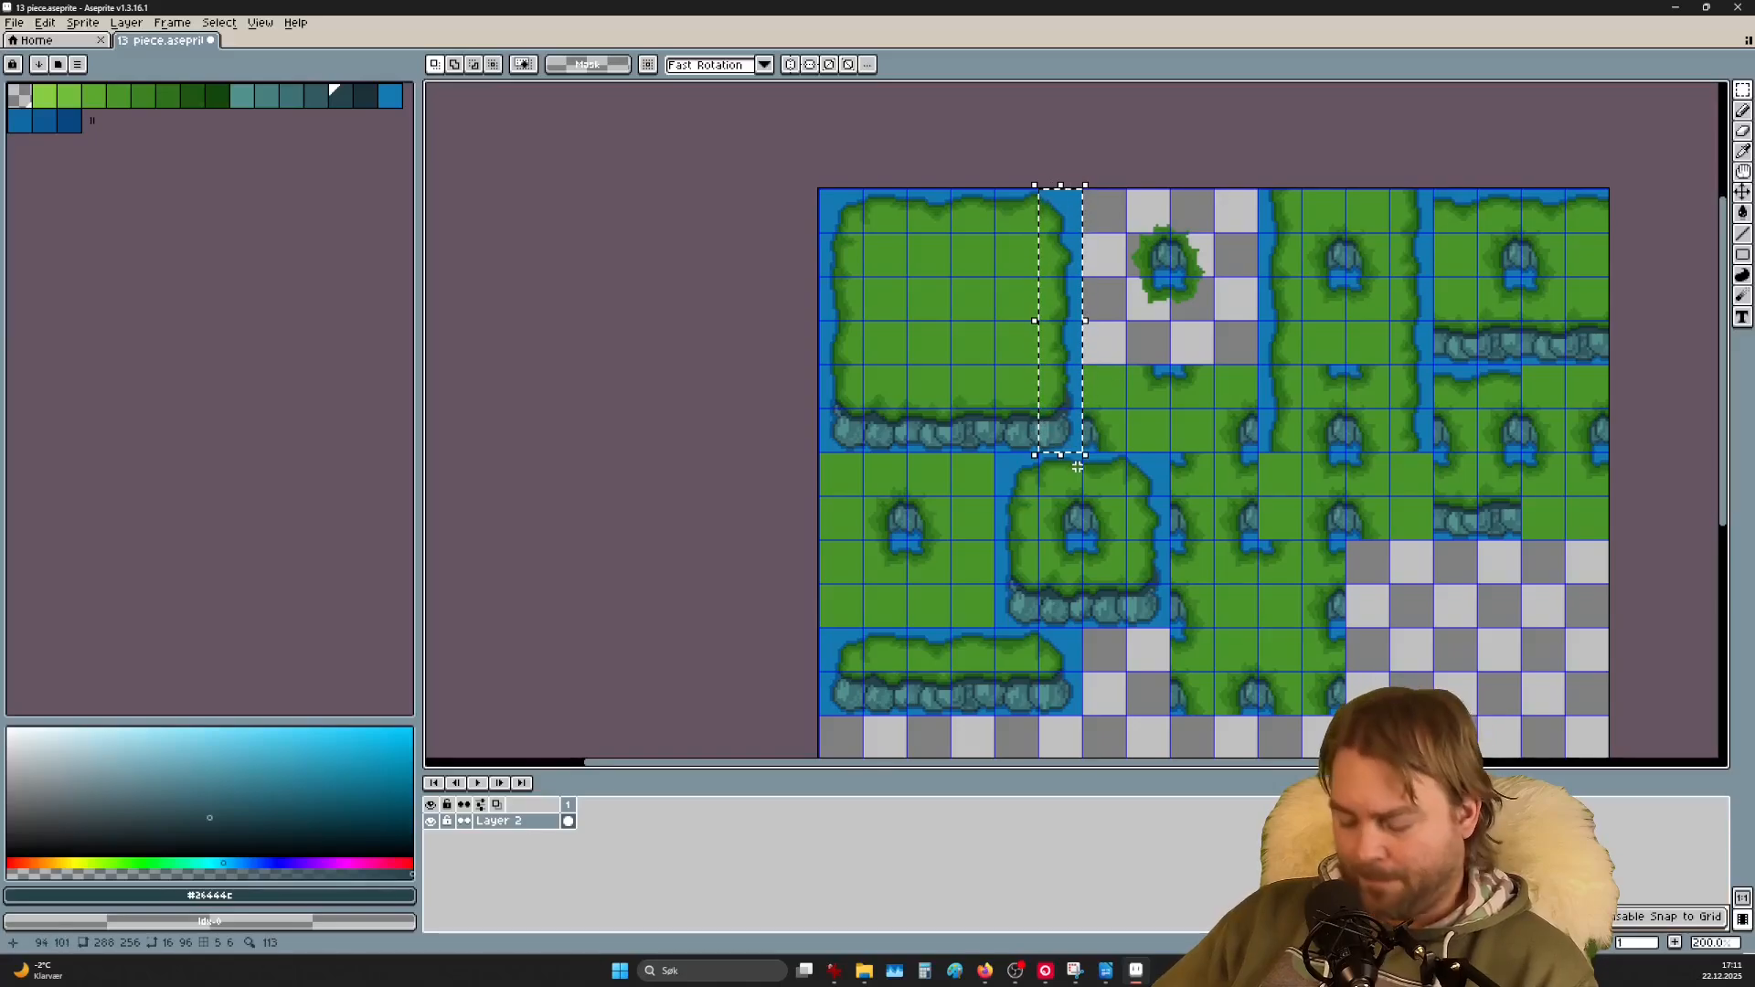
{"action": "key", "text": "ctrl+c"}
{"action": "key", "text": "ctrl+v"}
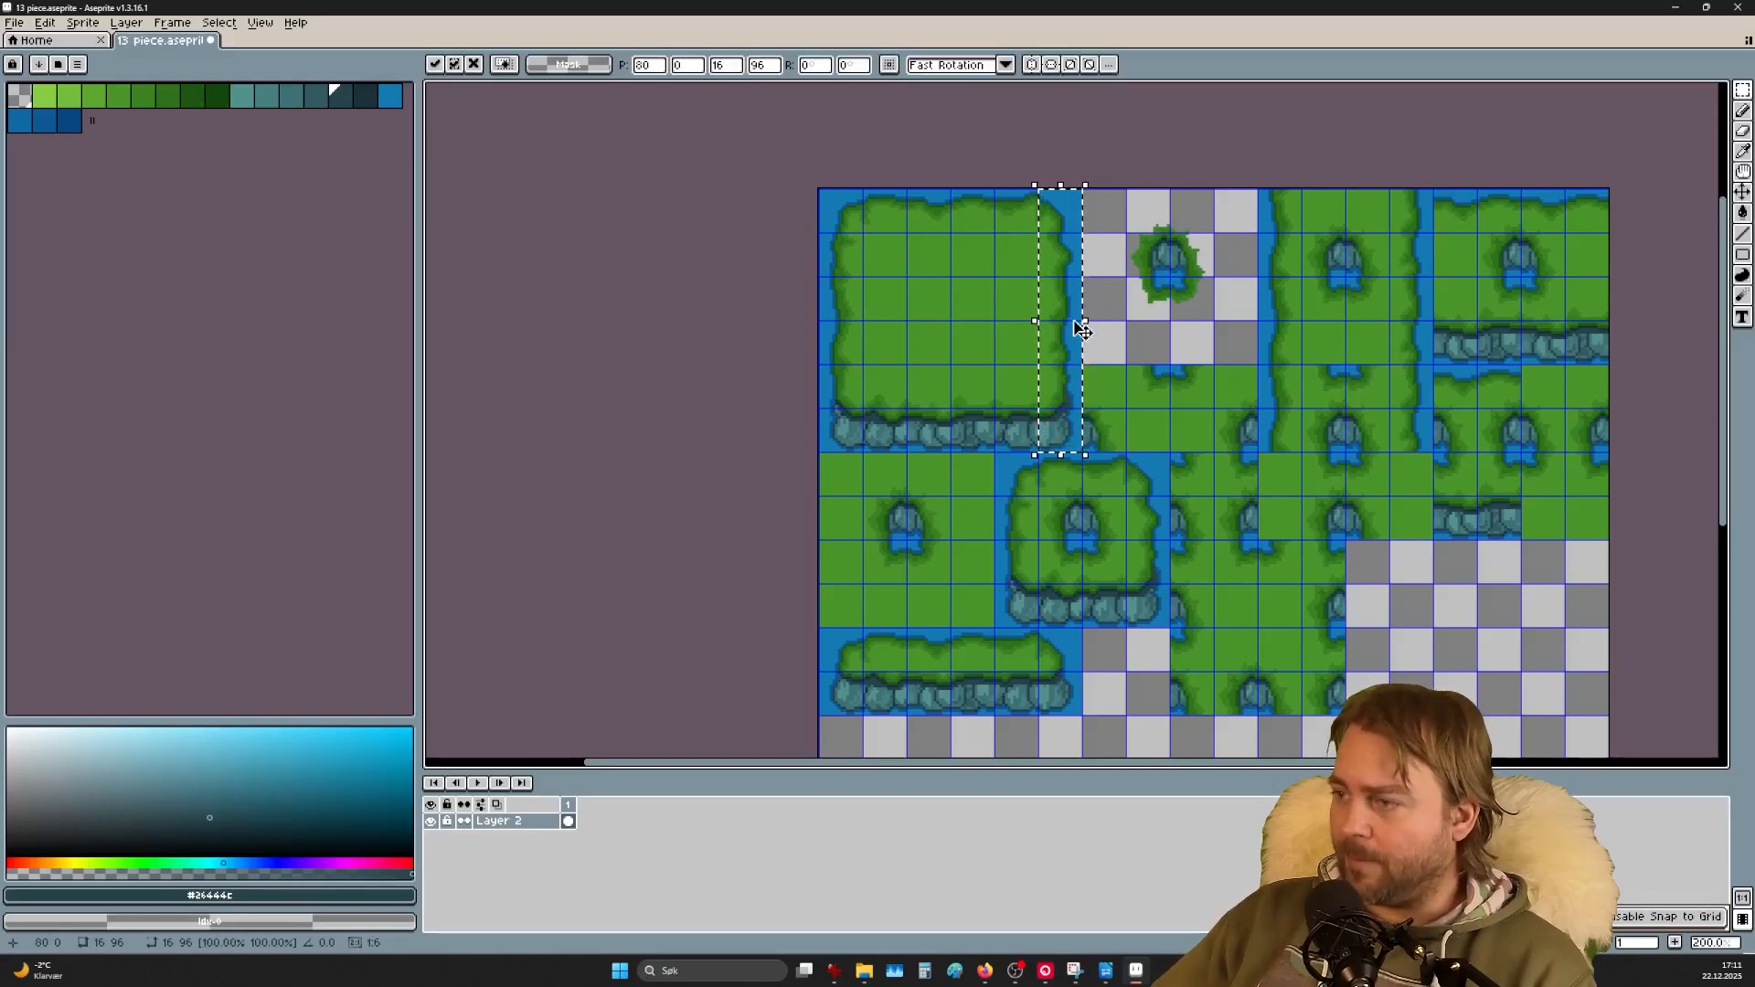
{"action": "left_click_drag", "start_coordinate": [1075, 324], "coordinate": [1126, 640]}
{"action": "left_click_drag", "start_coordinate": [1159, 640], "coordinate": [1165, 443]}
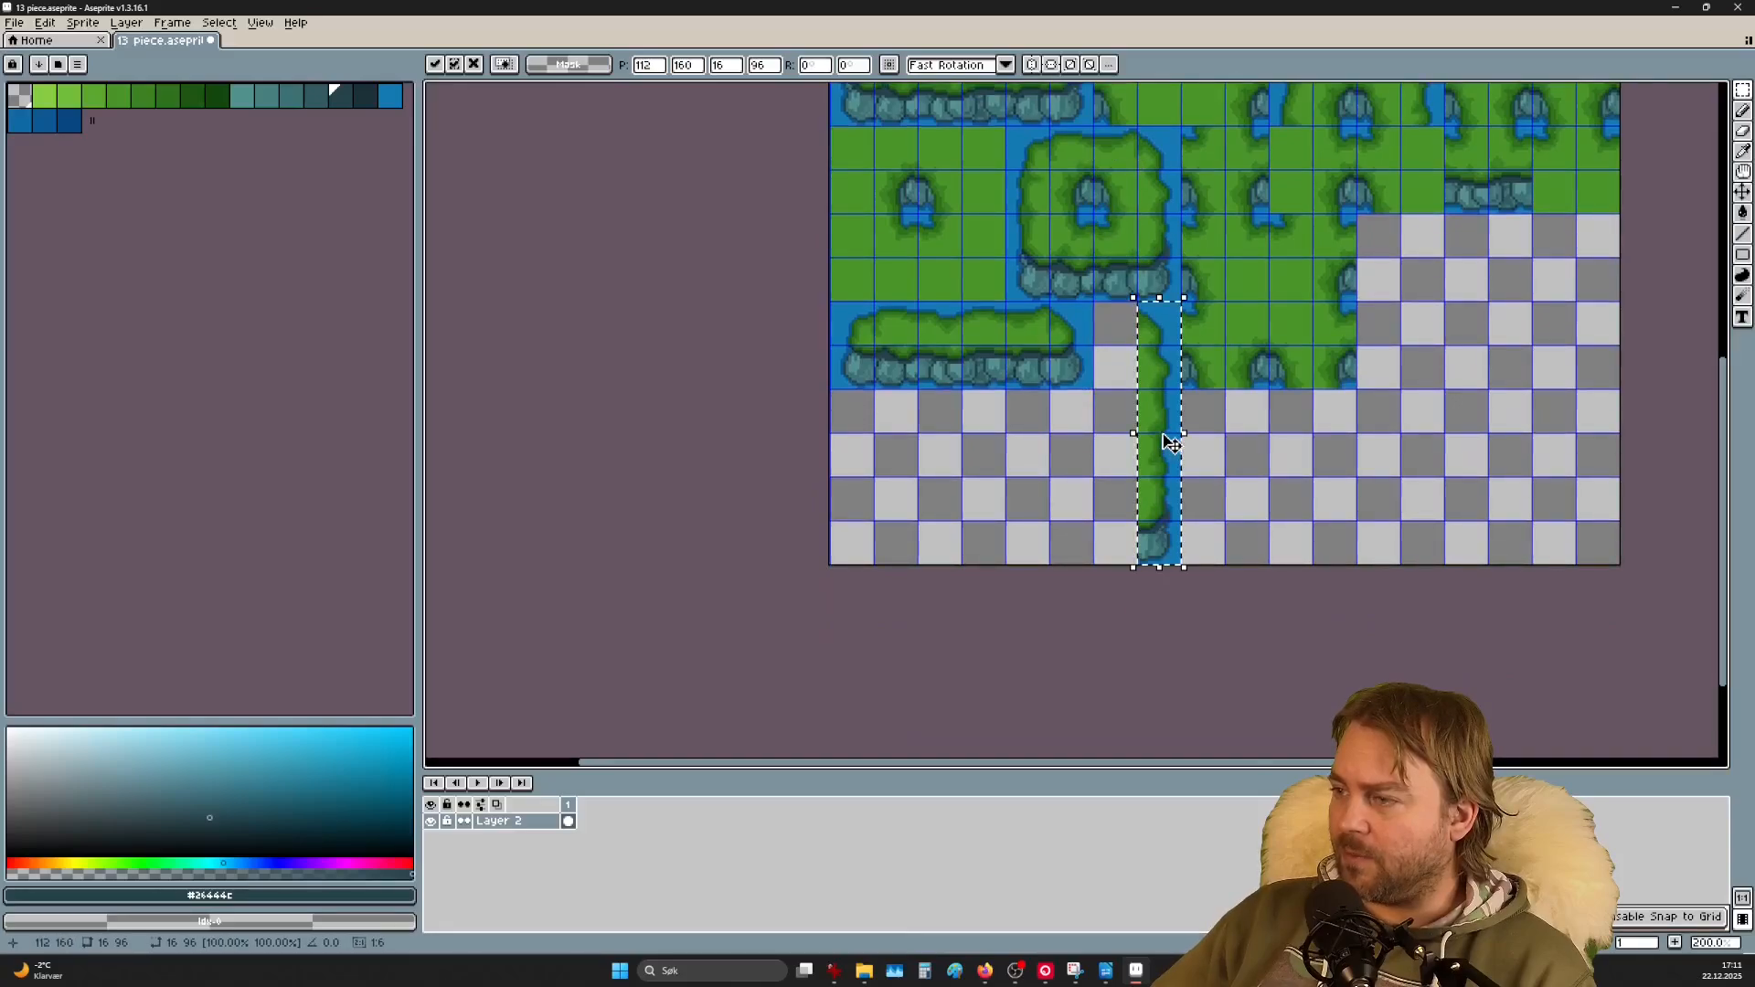
{"action": "left_click", "coordinate": [1423, 423]}
Step: Copy the large island's left edge column, 16 × 96 px, to X 96, Y 160, joining the pasted right edge as a narrow vertical island
{"action": "scroll", "coordinate": [1125, 260], "scroll_direction": "down", "scroll_amount": 2}
{"action": "left_click_drag", "start_coordinate": [1102, 191], "coordinate": [1127, 383]}
{"action": "scroll", "coordinate": [1128, 382], "scroll_direction": "up", "scroll_amount": 4}
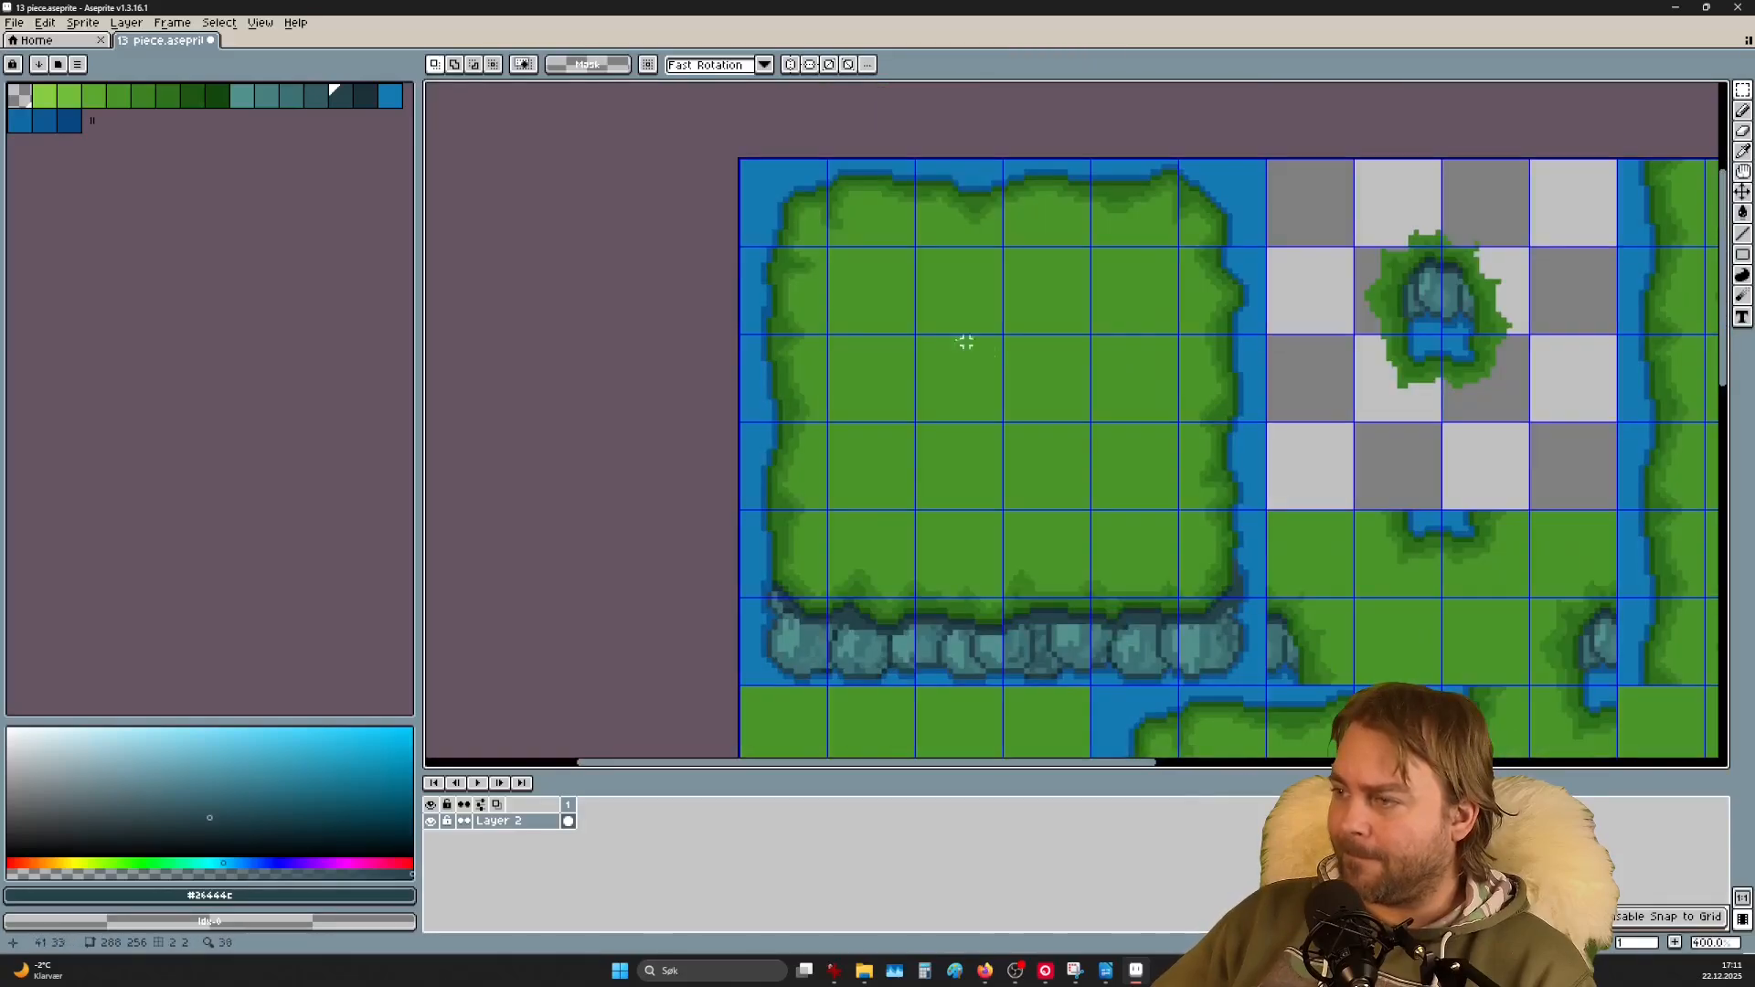
{"action": "left_click_drag", "start_coordinate": [769, 211], "coordinate": [812, 668]}
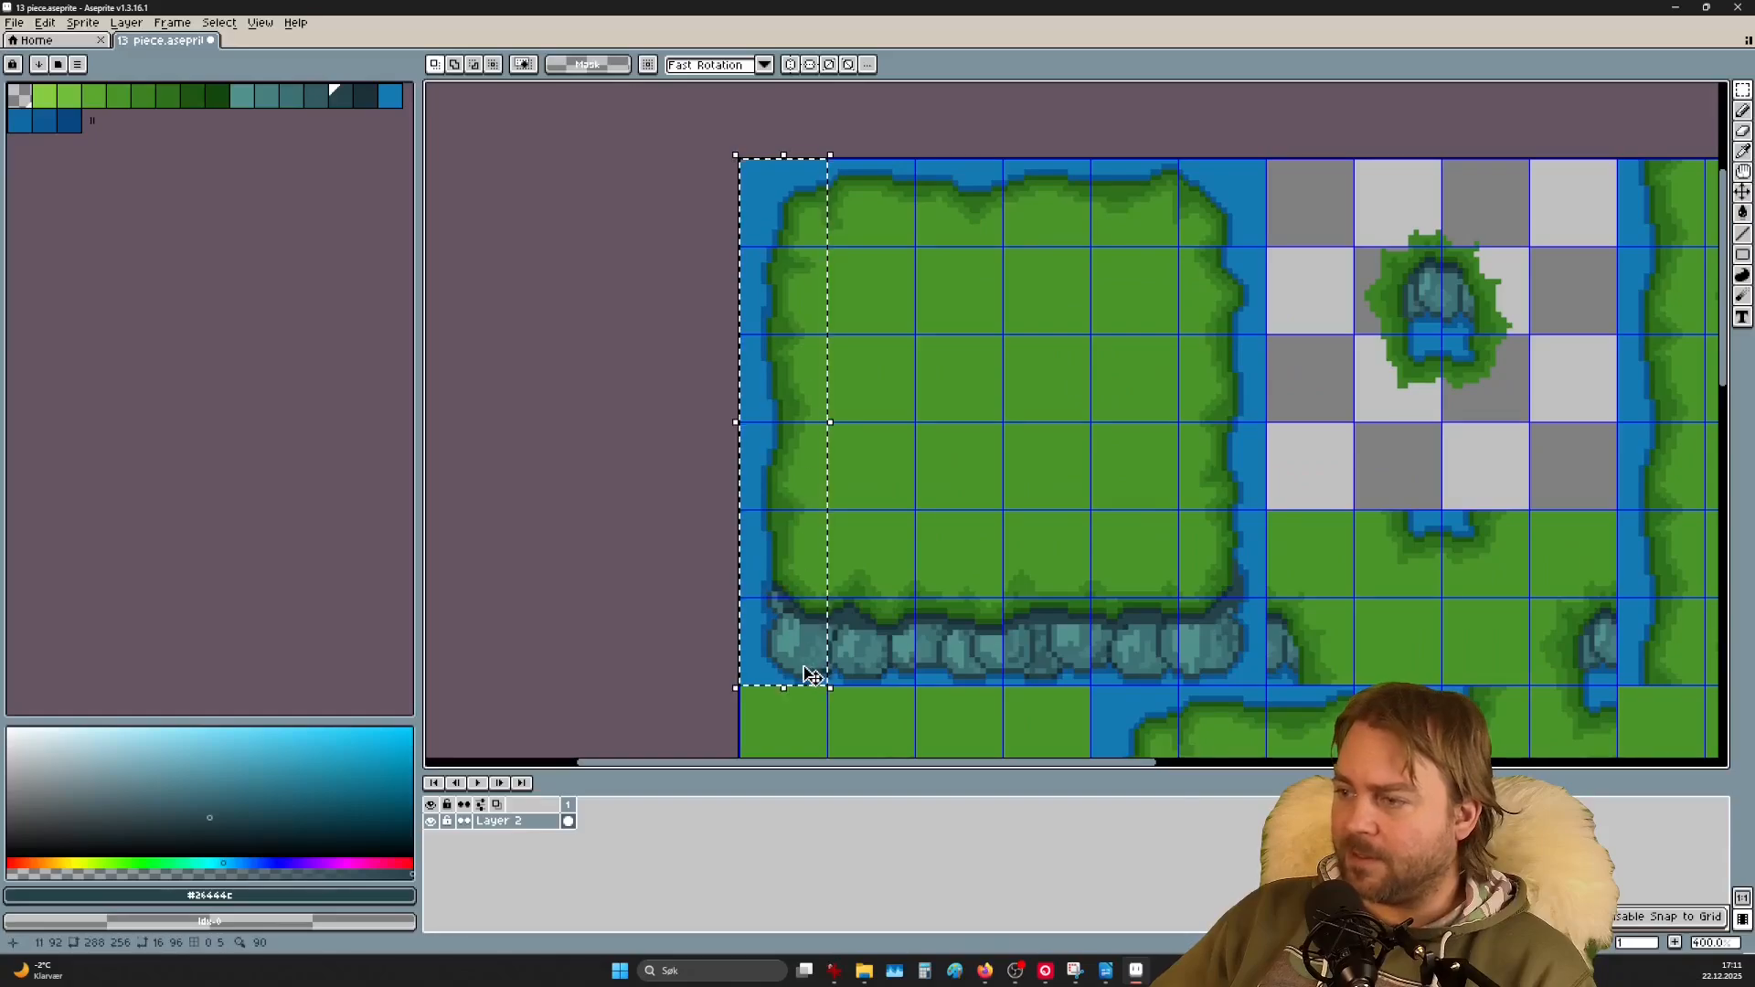
{"action": "scroll", "coordinate": [812, 668], "scroll_direction": "down", "scroll_amount": 3}
{"action": "left_click_drag", "start_coordinate": [805, 475], "coordinate": [942, 696]}
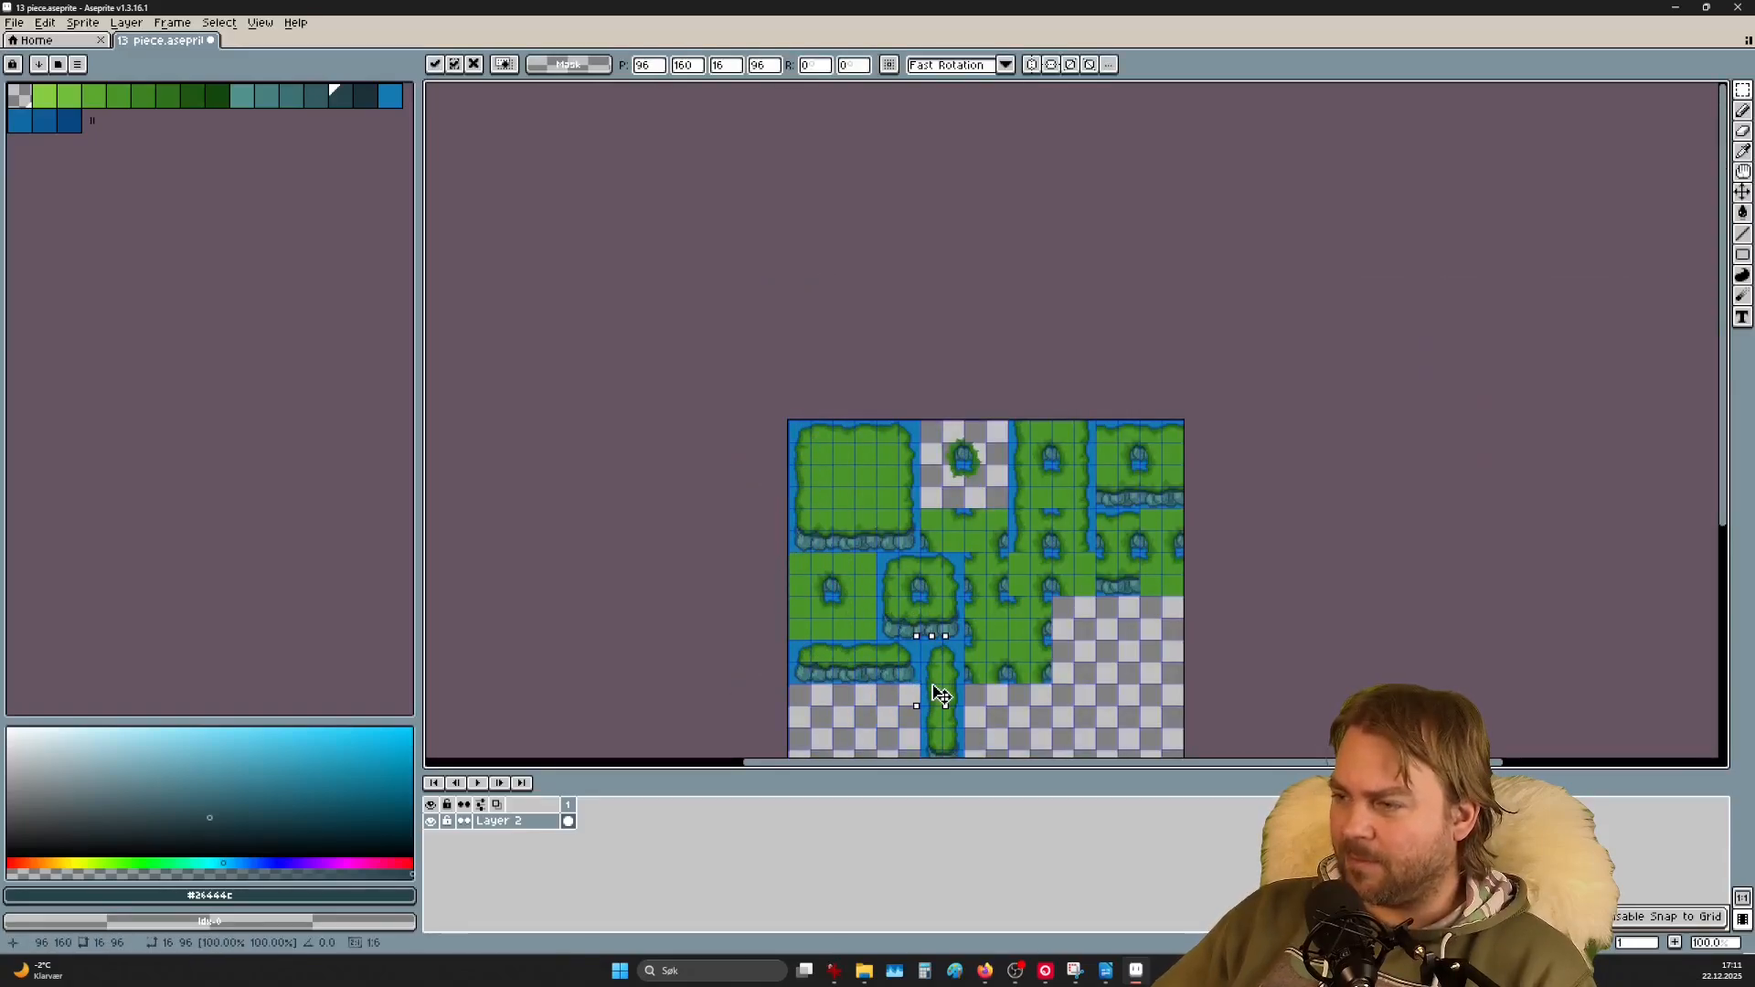
{"action": "scroll", "coordinate": [941, 696], "scroll_direction": "up", "scroll_amount": 8}
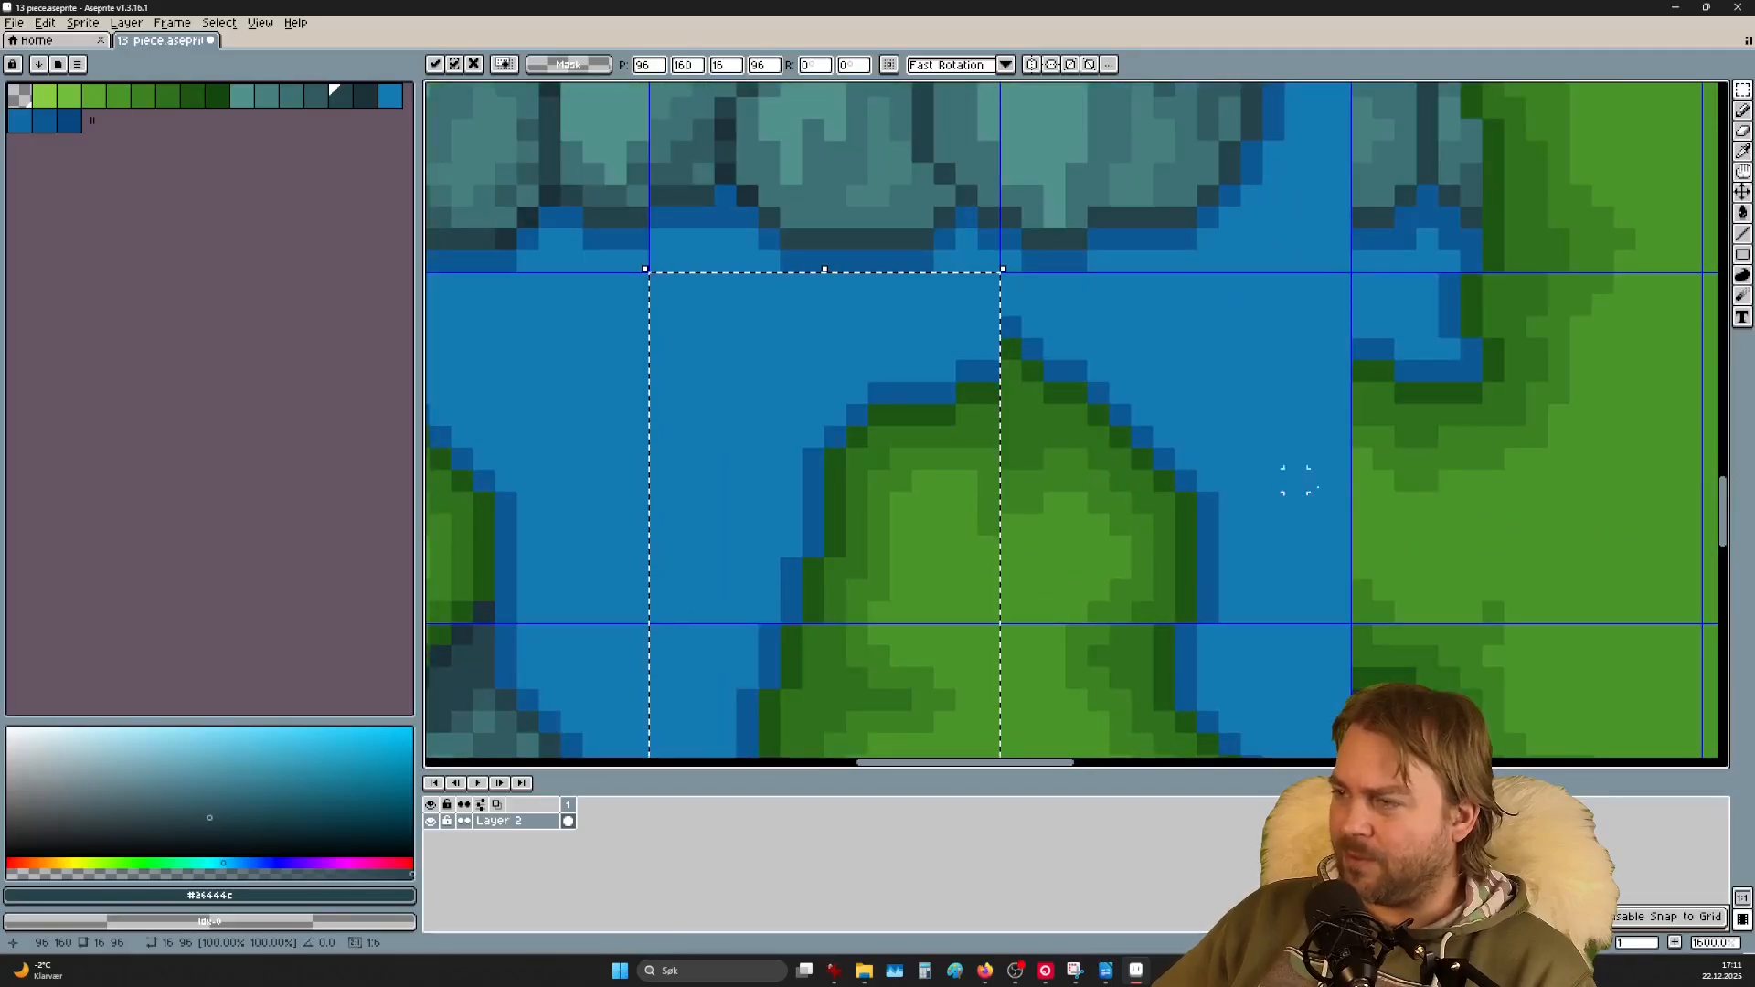
{"action": "left_click", "coordinate": [1339, 502]}
Step: Remove the pointed tip at the top seam of the vertical island by painting its pixels water blue #157bb3
{"action": "scroll", "coordinate": [1116, 344], "scroll_direction": "up", "scroll_amount": 2}
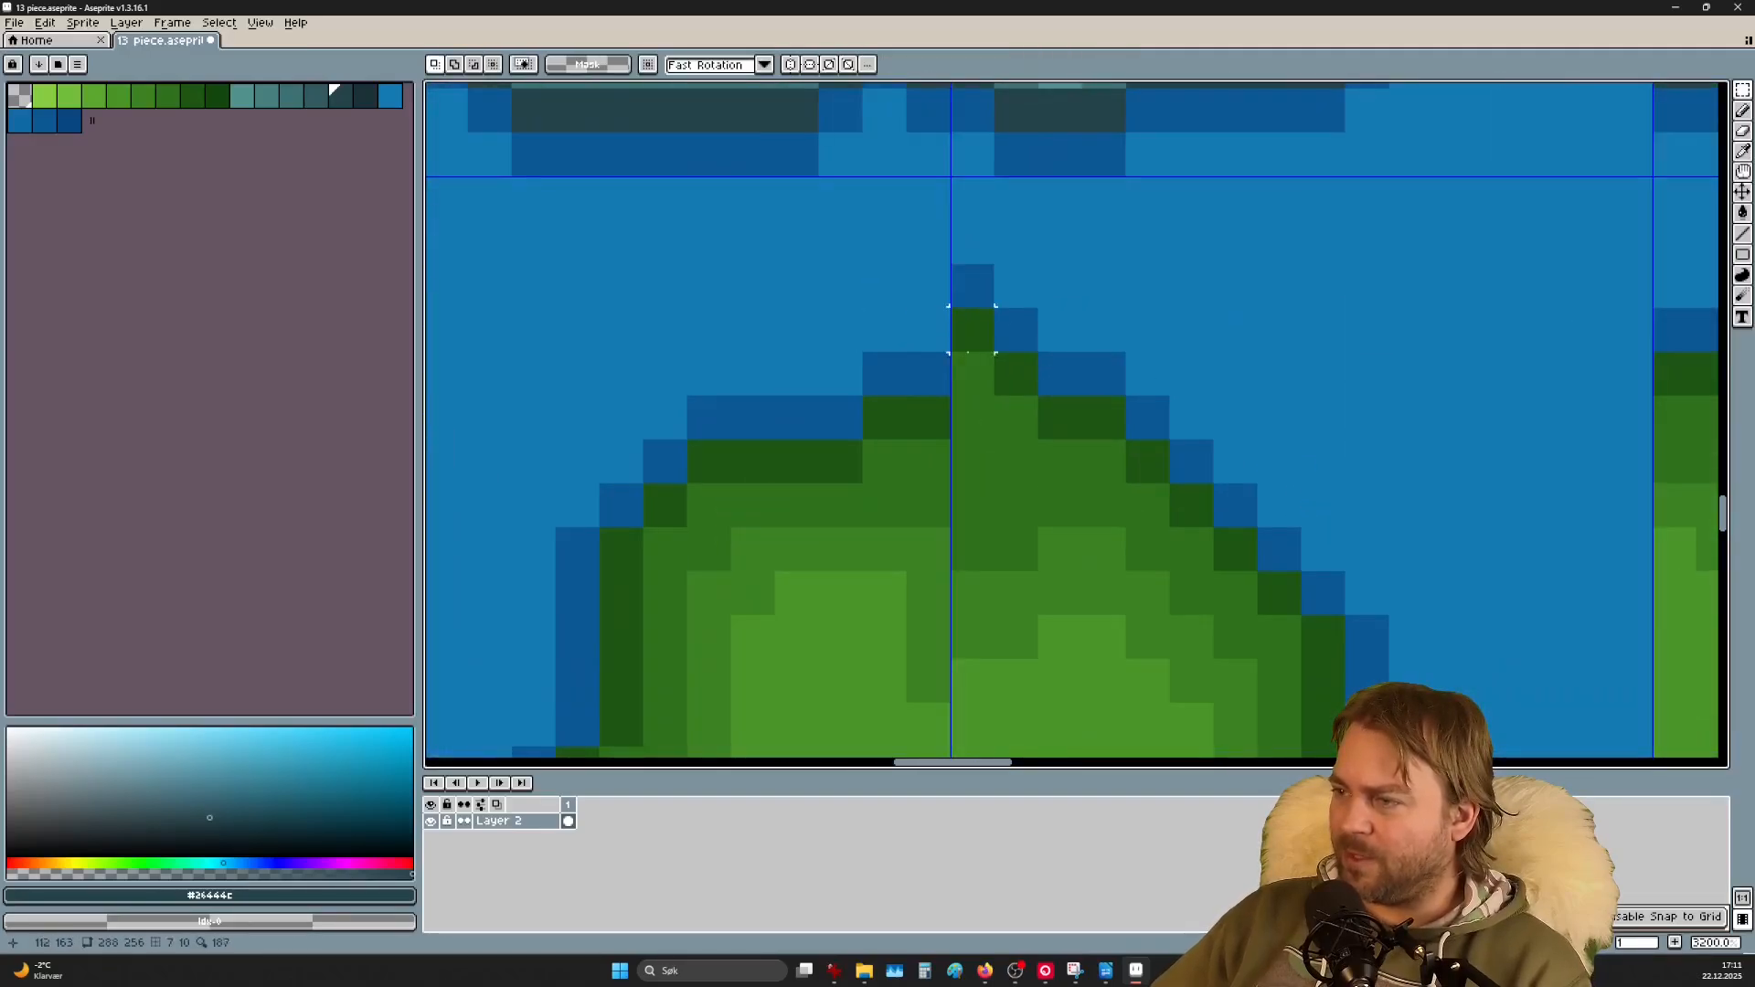
{"action": "key", "text": "i"}
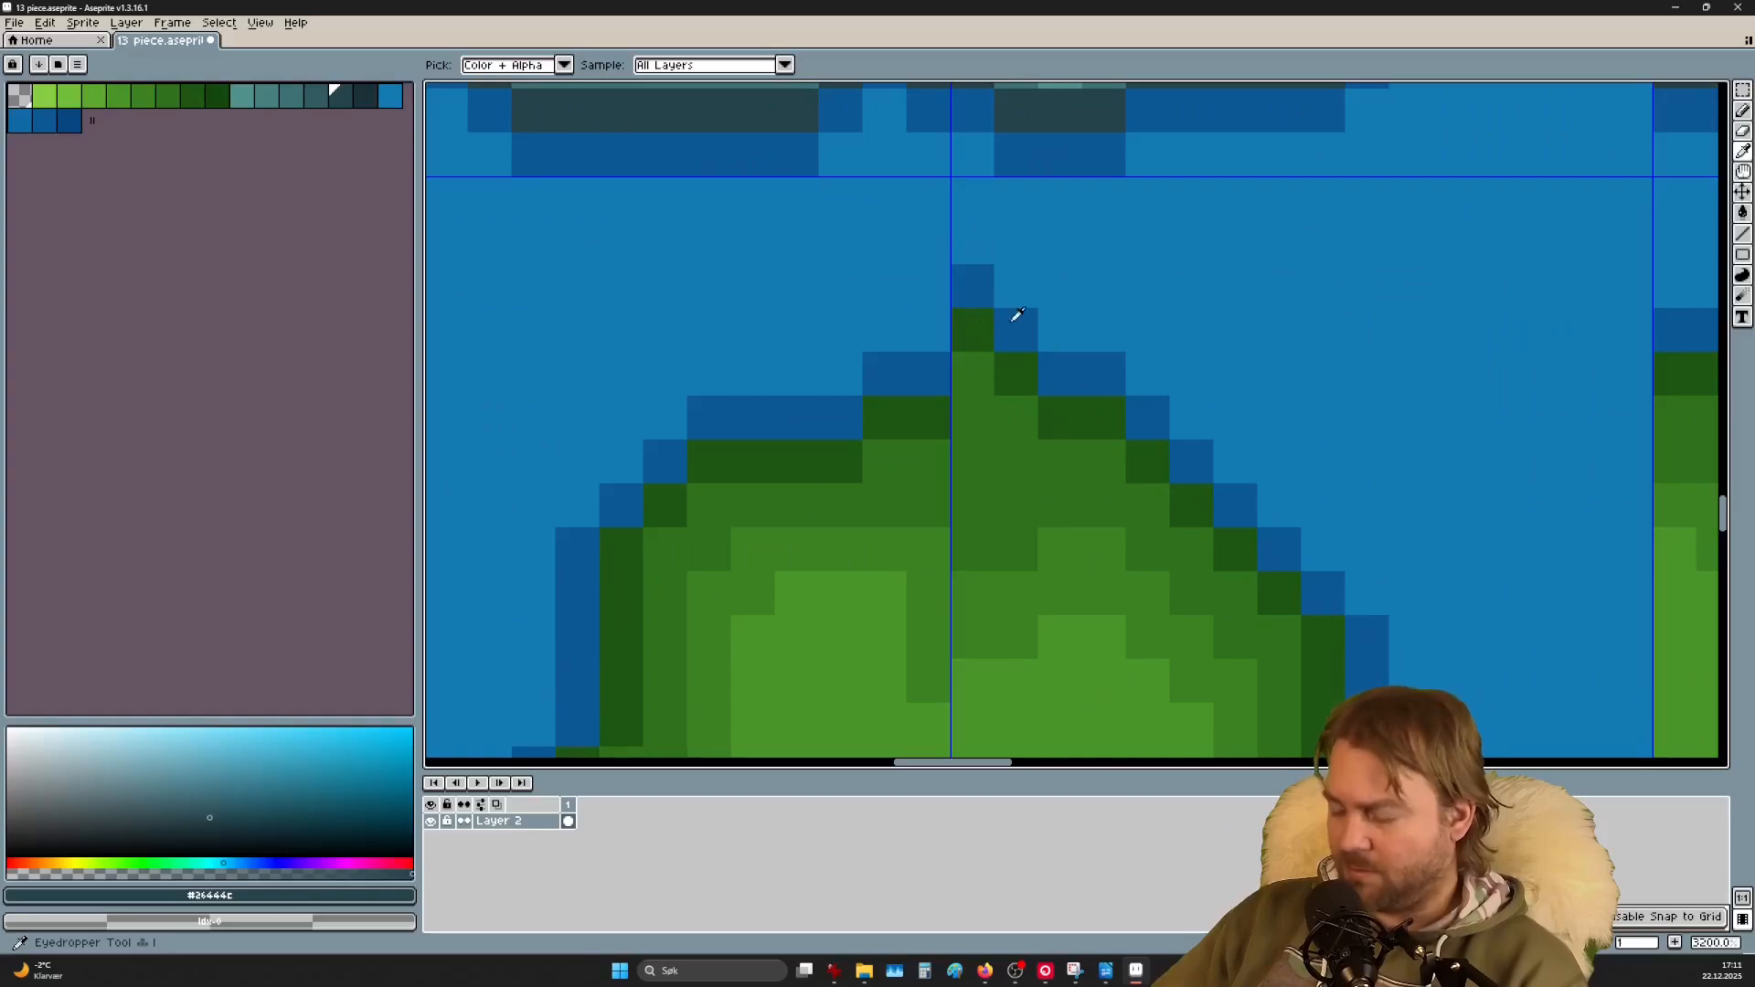
{"action": "left_click", "coordinate": [1064, 256]}
{"action": "key", "text": "b"}
{"action": "left_click", "coordinate": [967, 288]}
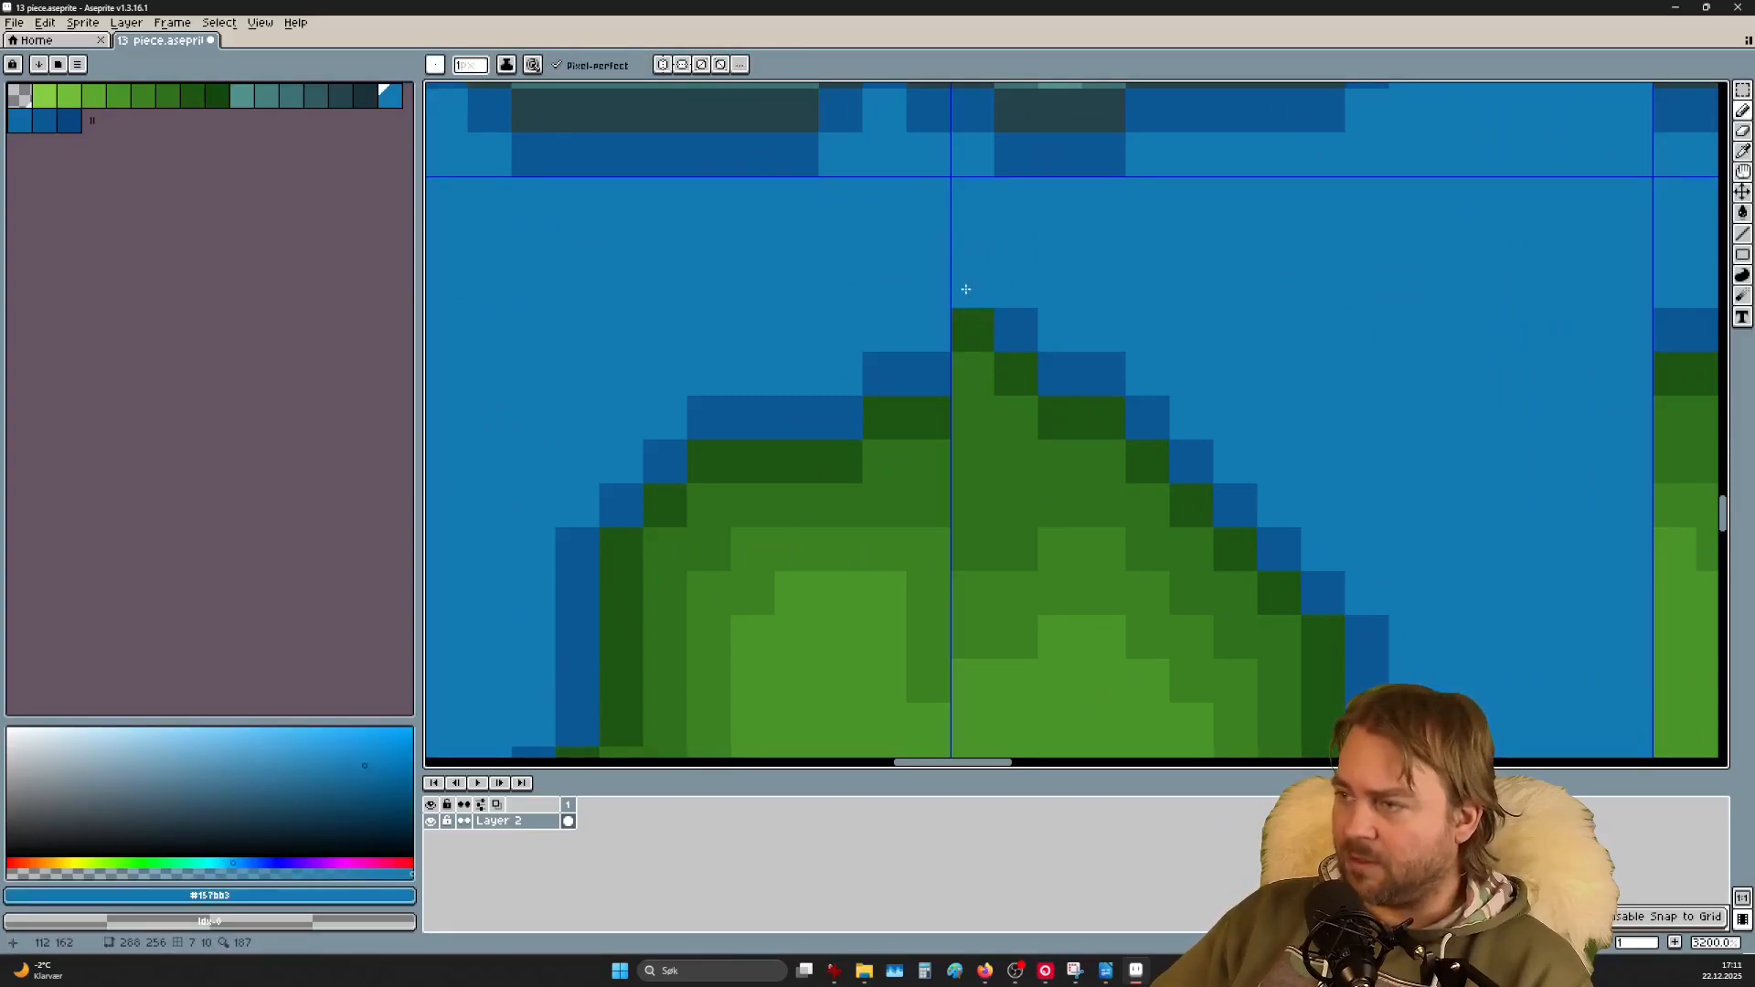
{"action": "key", "text": "ctrl+z"}
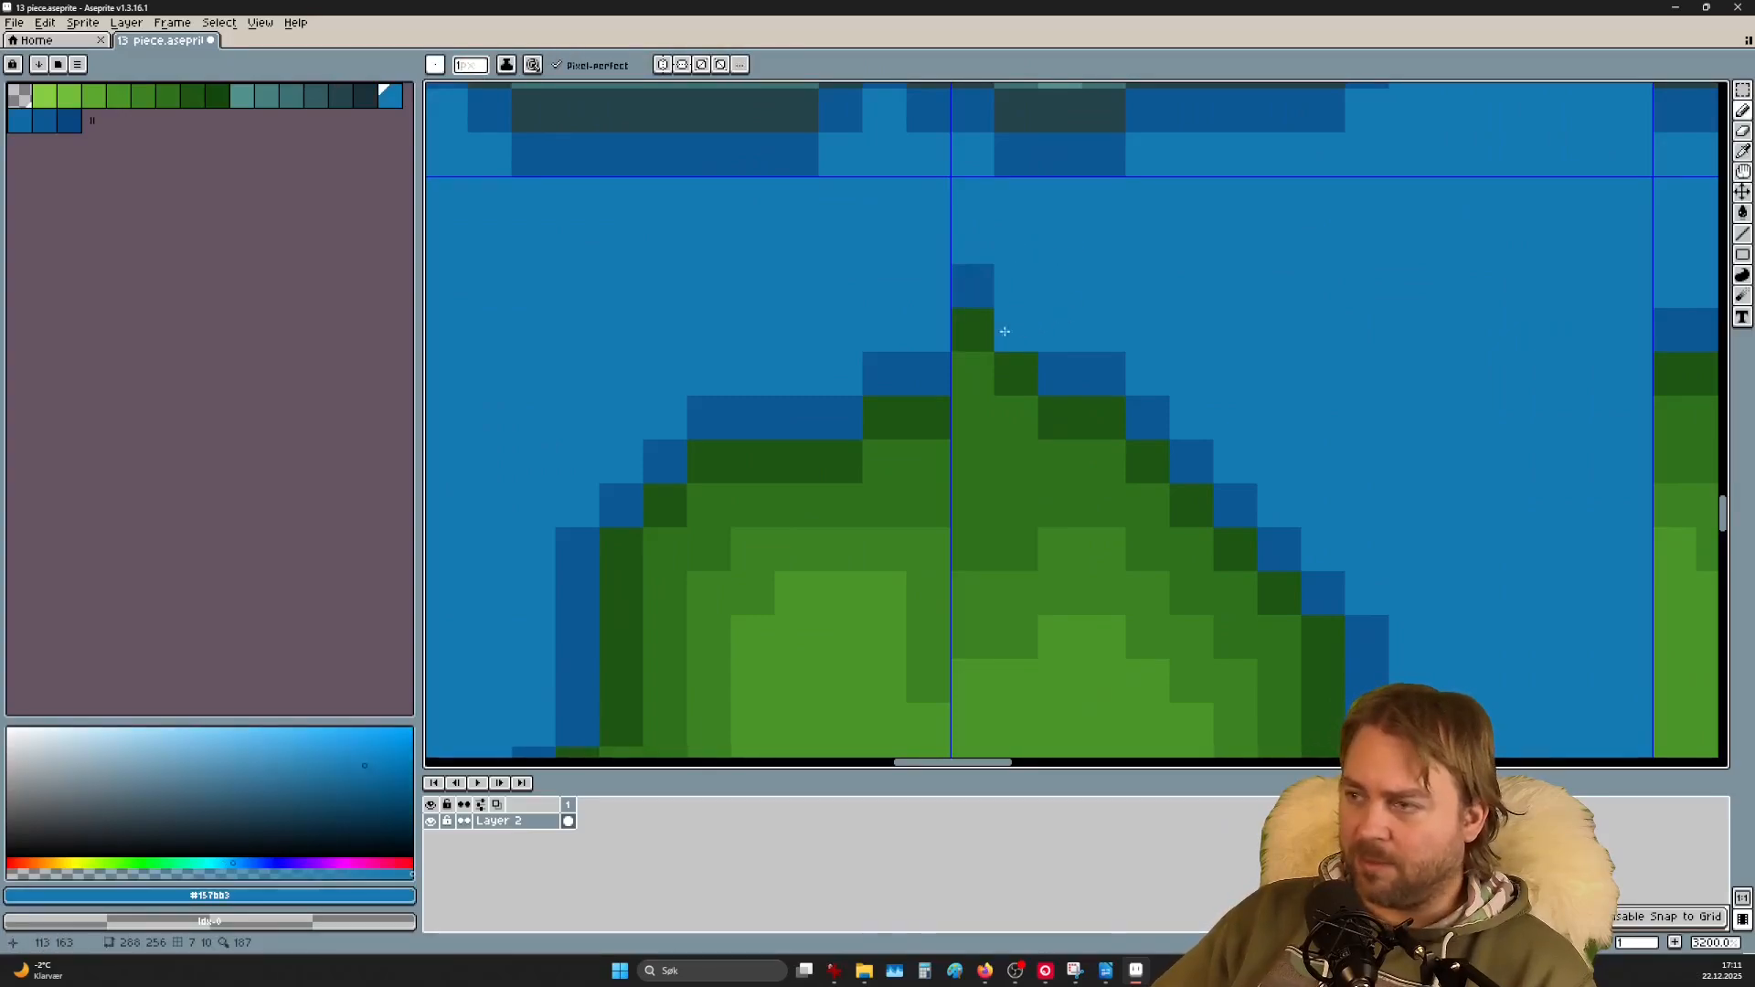
{"action": "key", "text": "shift"}
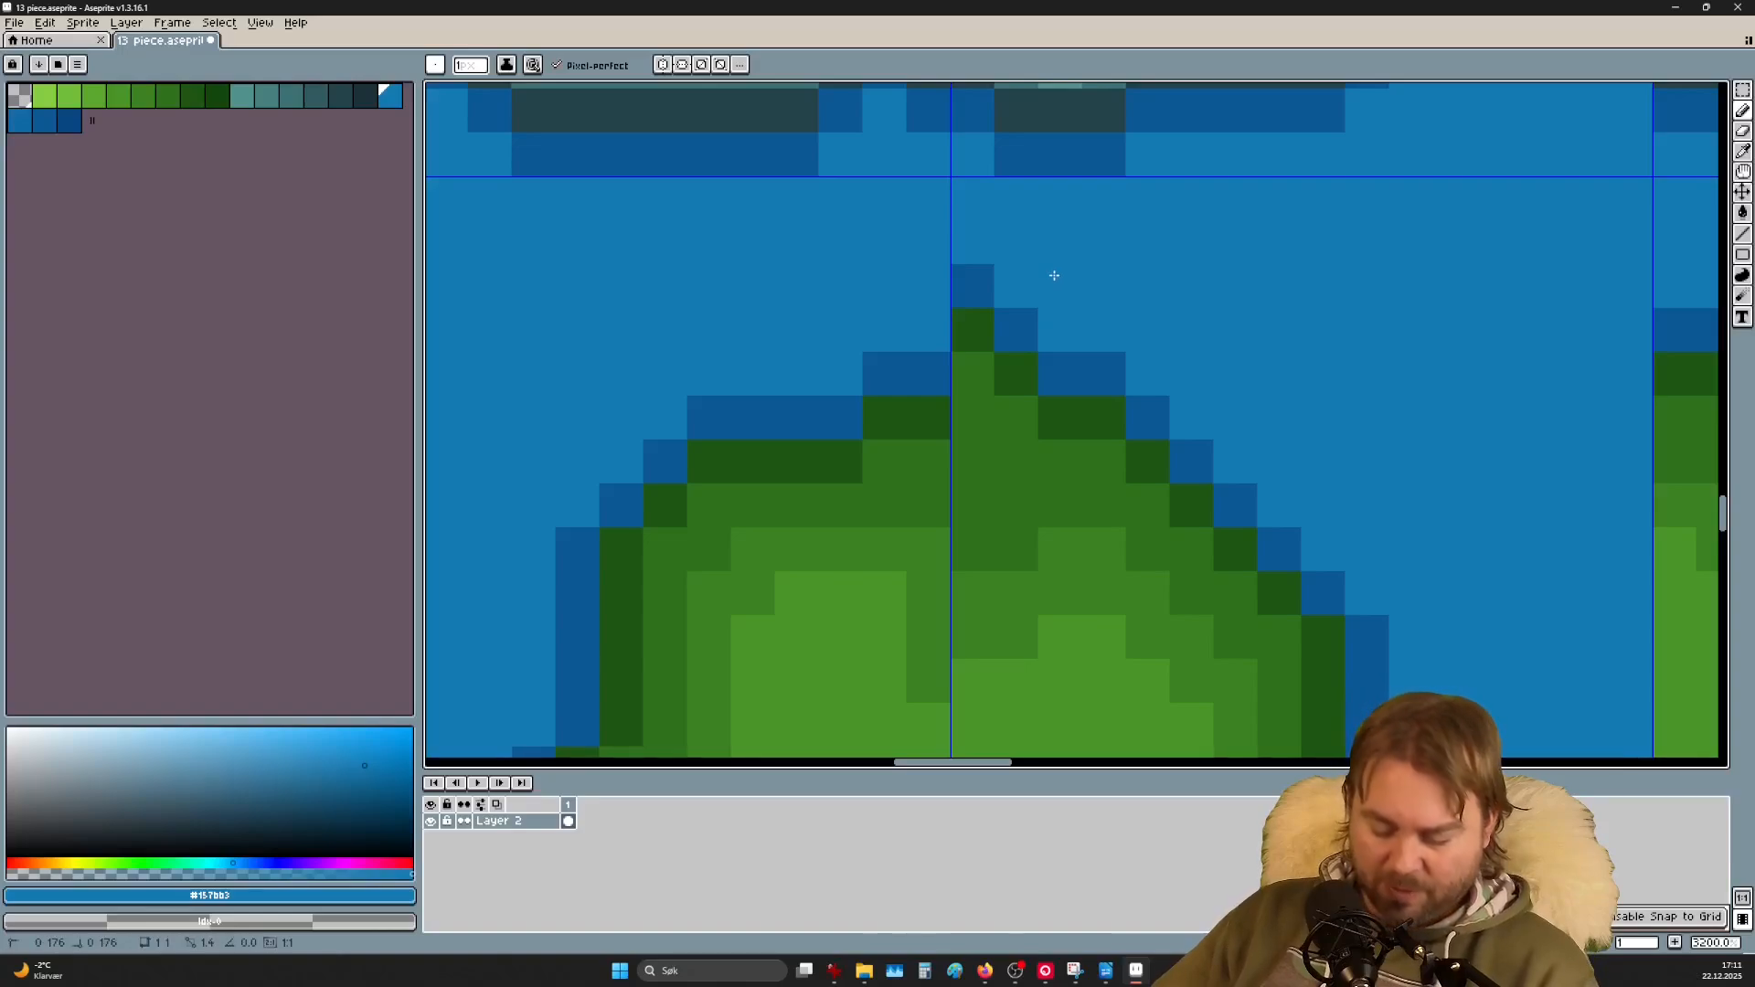
{"action": "left_click", "coordinate": [956, 291]}
{"action": "left_click", "coordinate": [966, 314]}
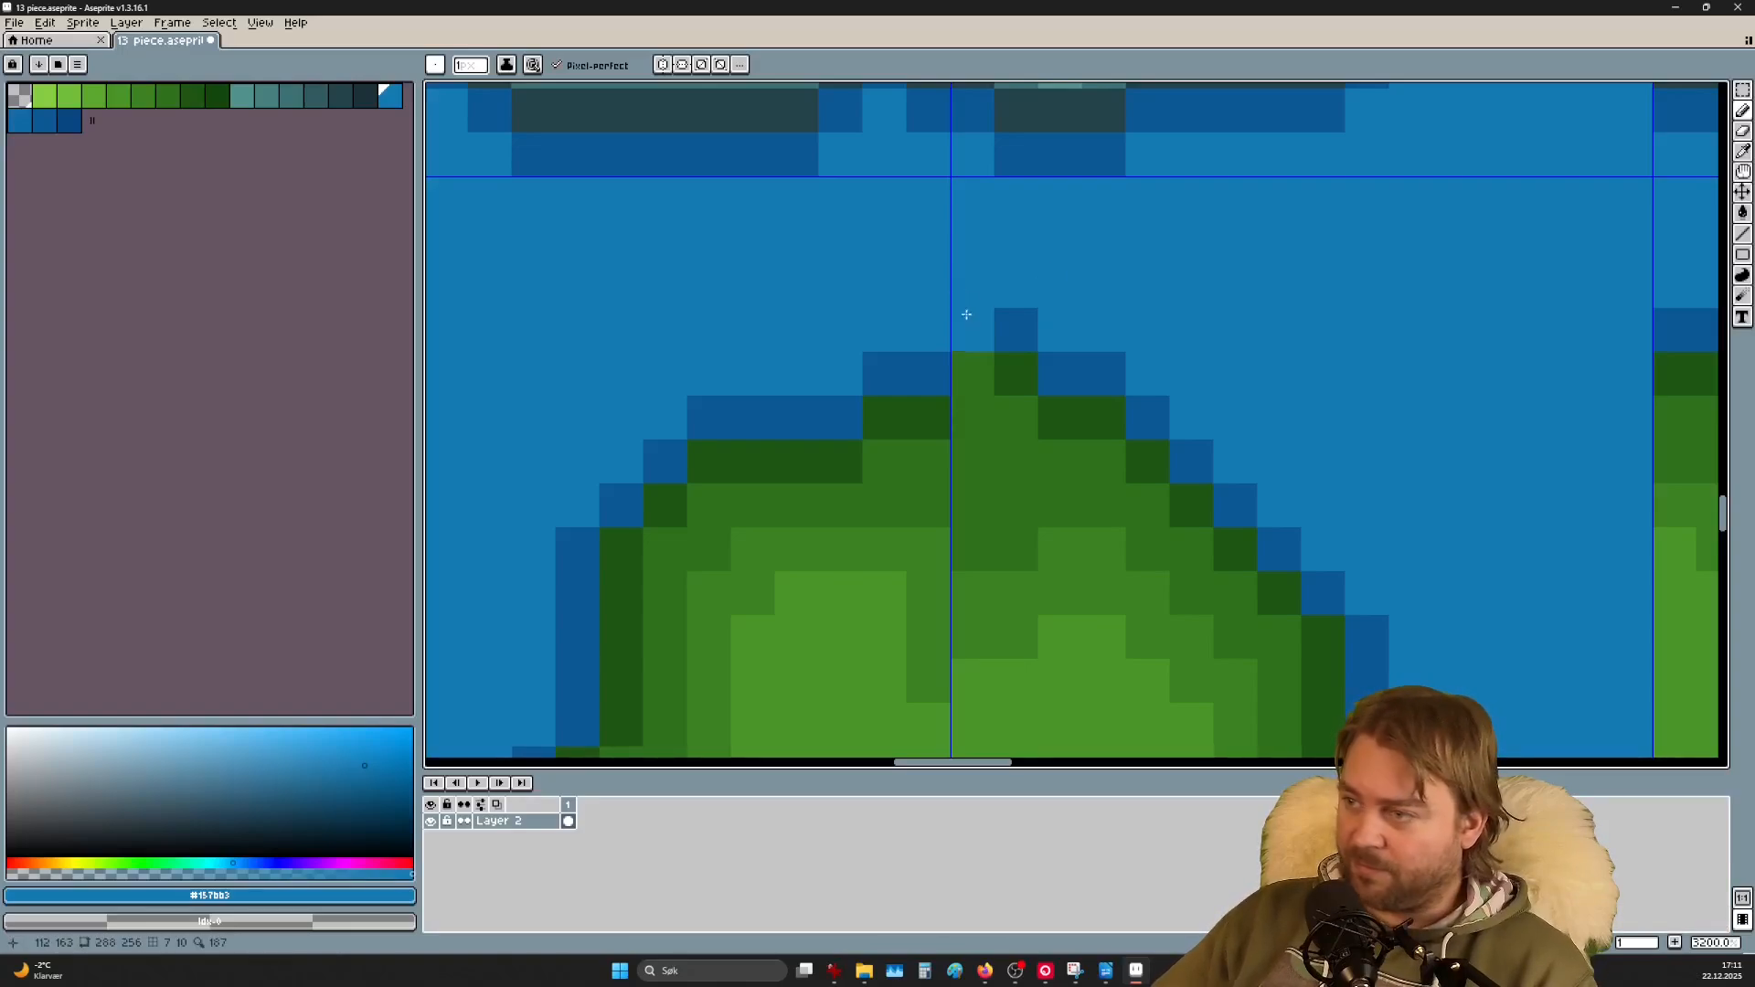
{"action": "left_click", "coordinate": [1016, 329]}
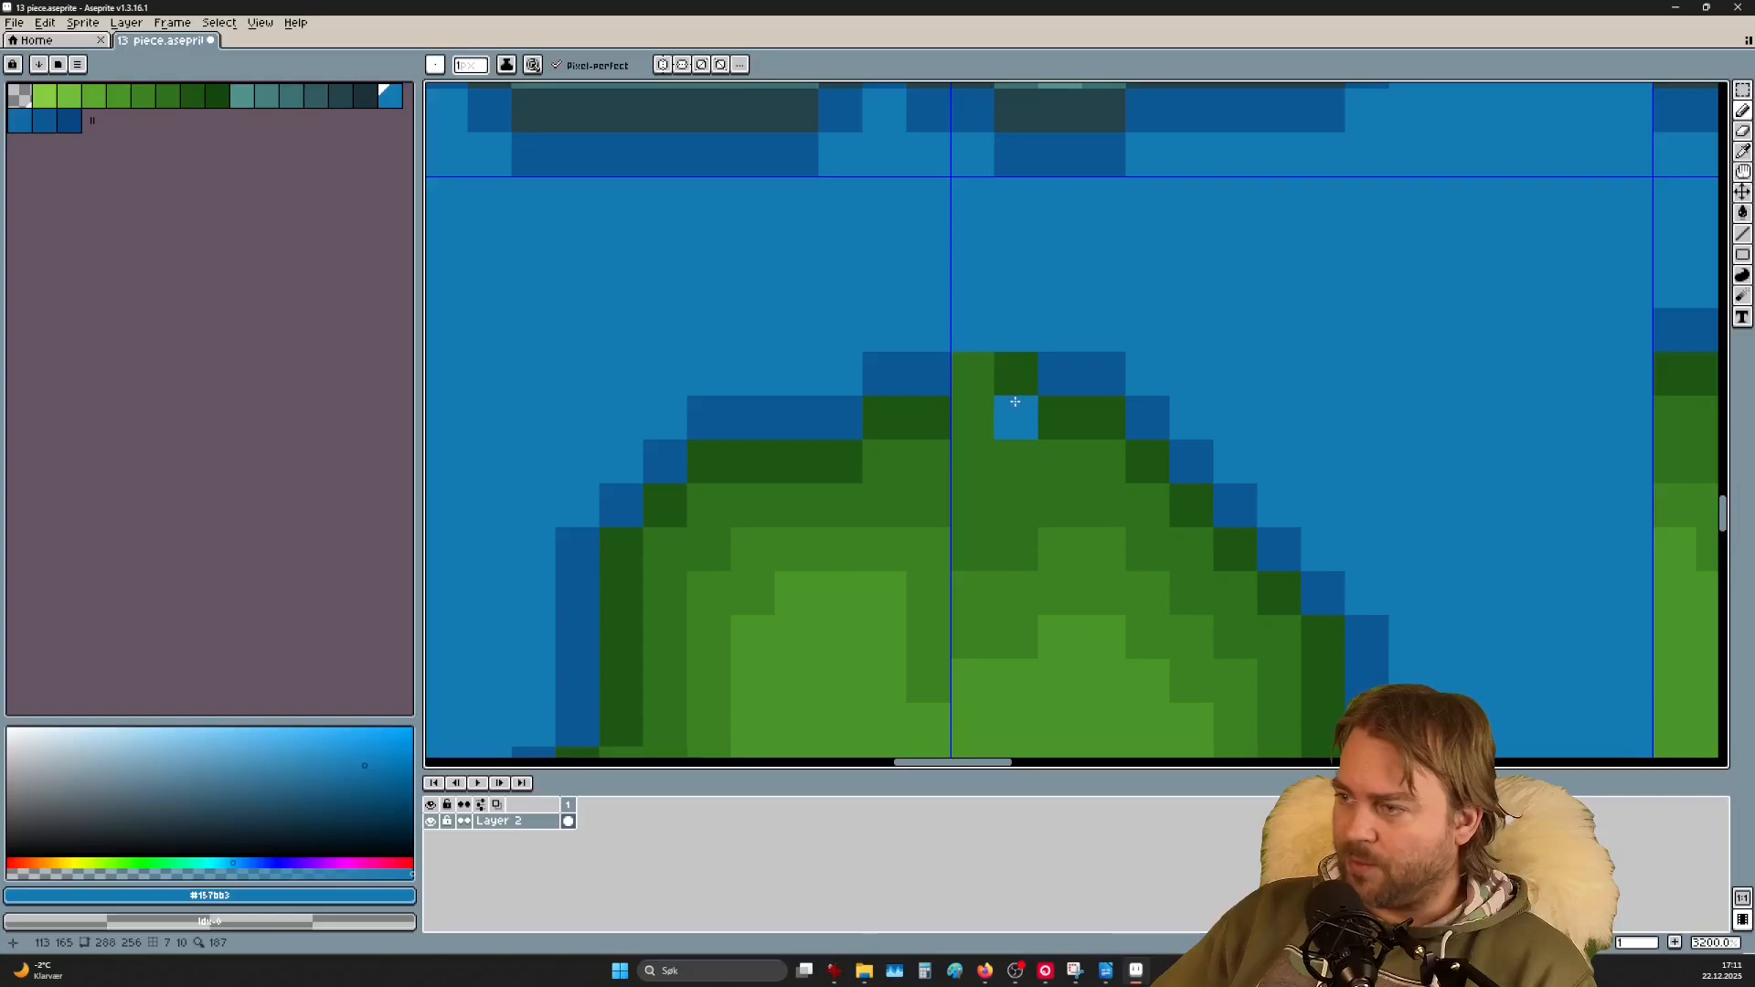
Step: Continue the dark green #1e5714 grass edge across the vertical island's top seam
{"action": "key", "text": "i"}
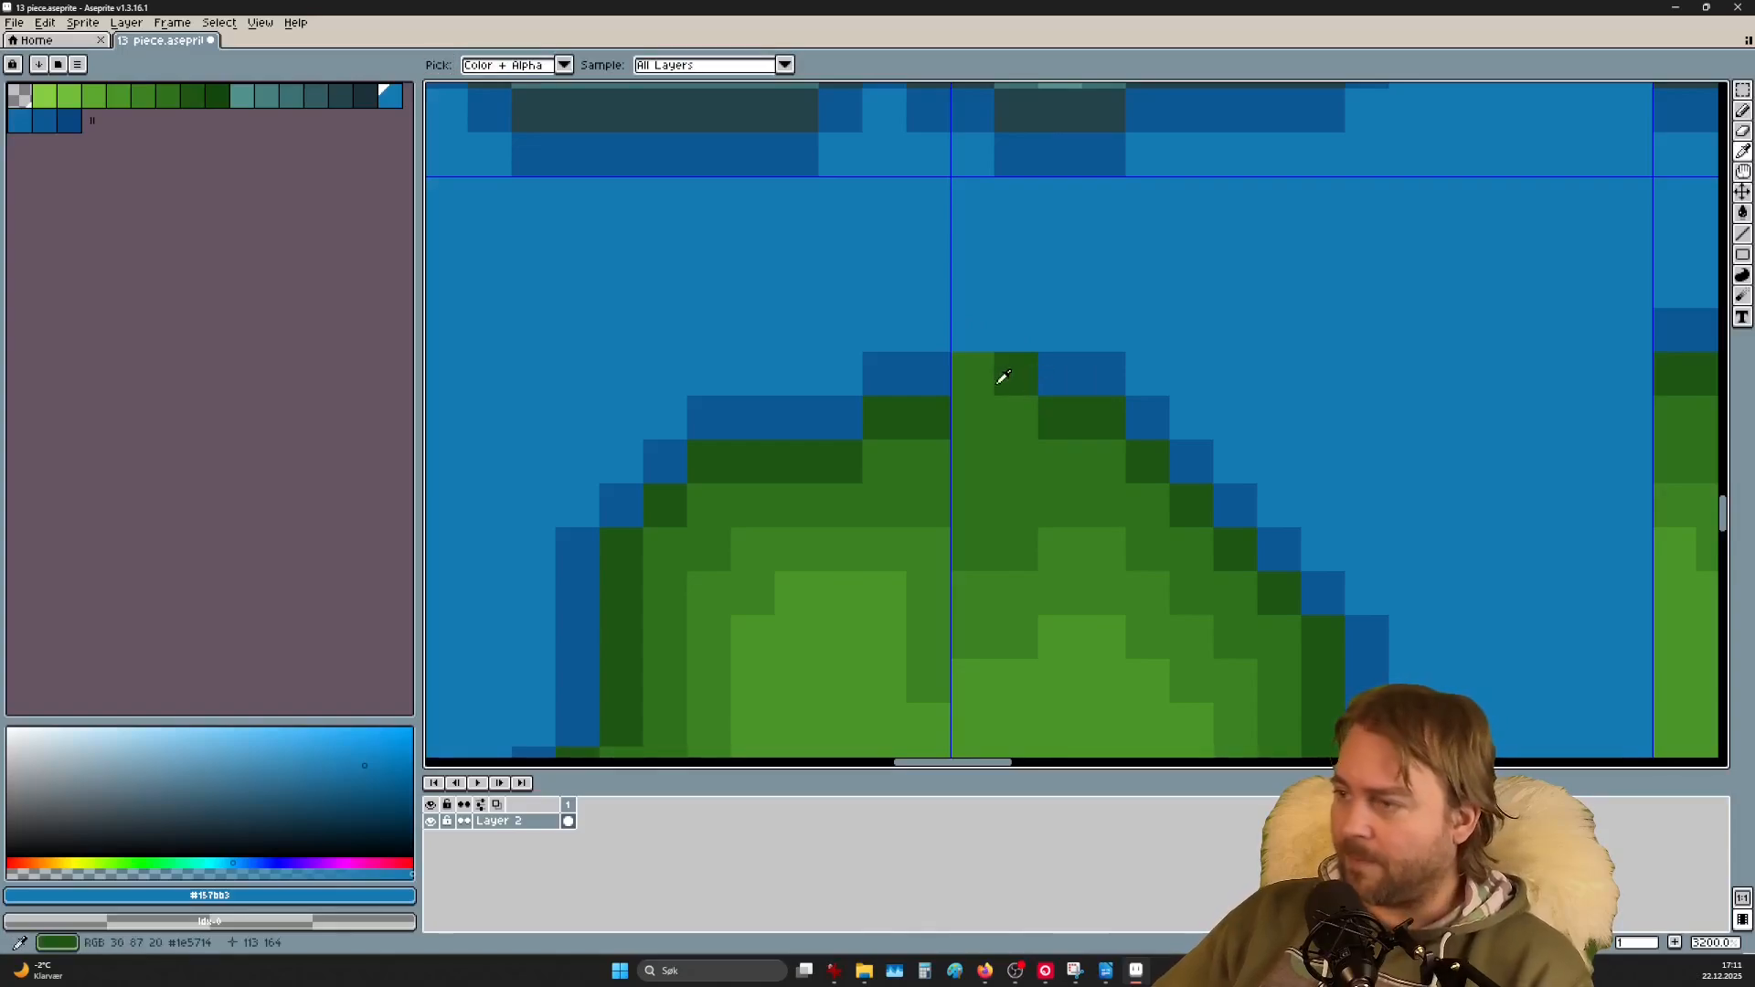
{"action": "left_click", "coordinate": [1012, 375]}
{"action": "key", "text": "b"}
{"action": "left_click", "coordinate": [1017, 412]}
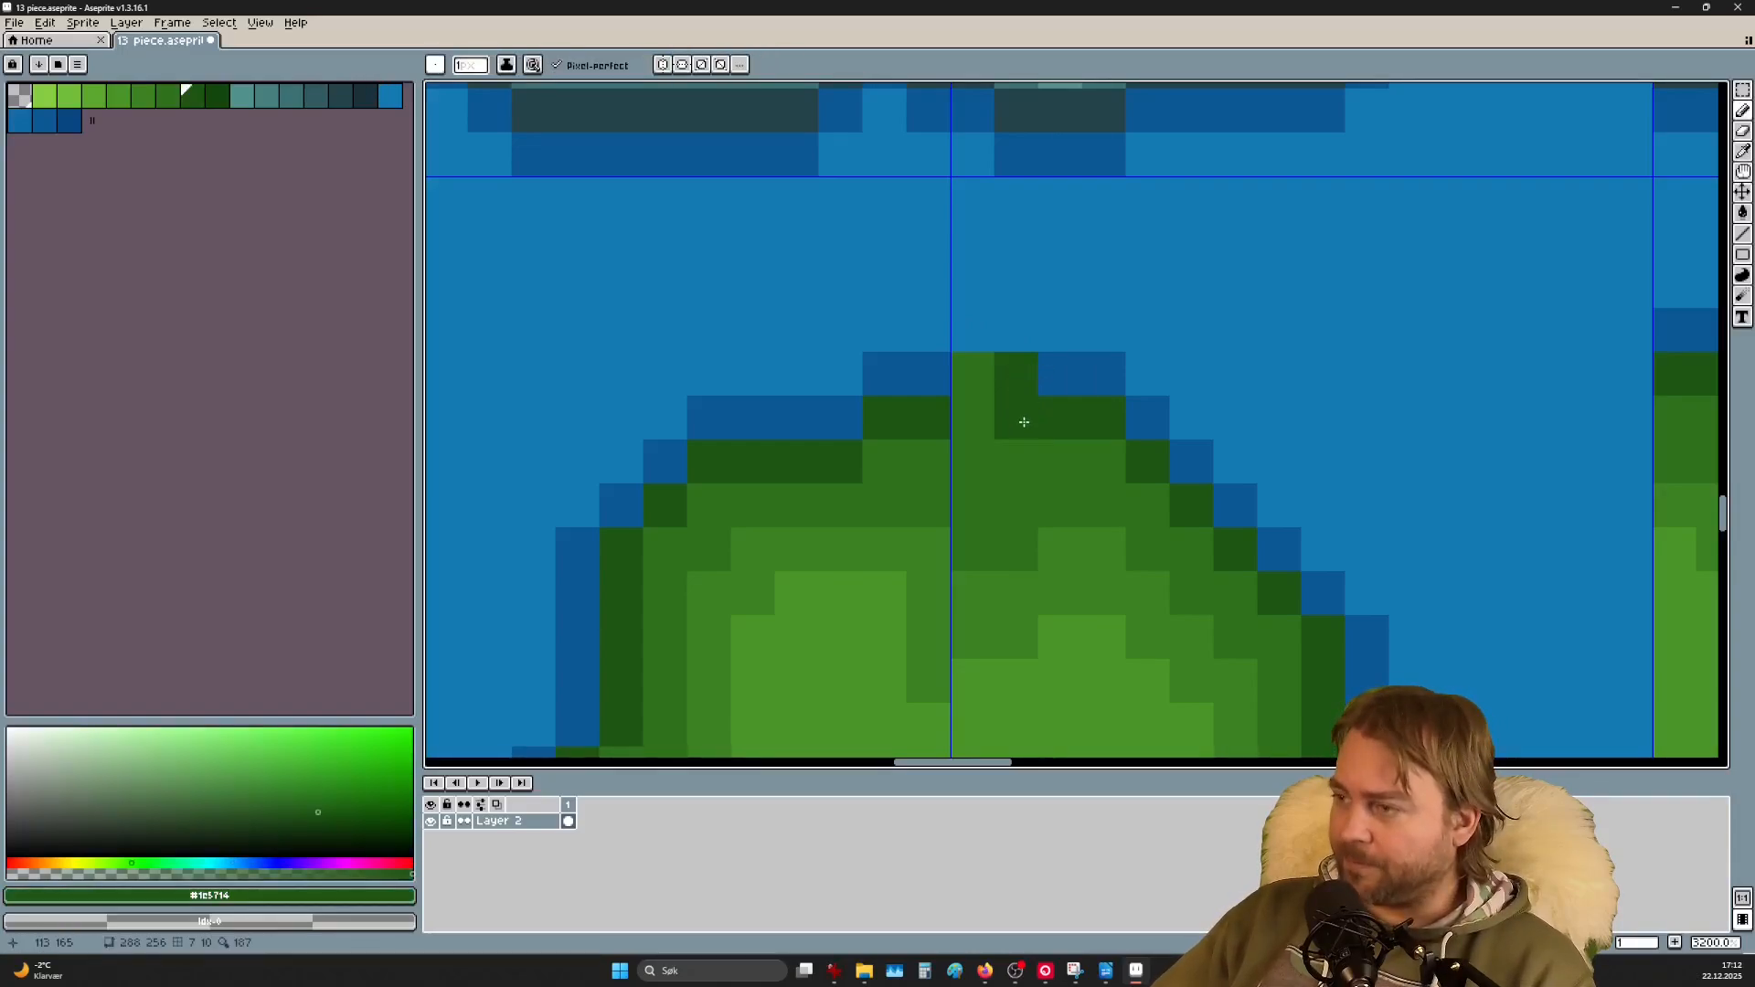
{"action": "left_click", "coordinate": [963, 422]}
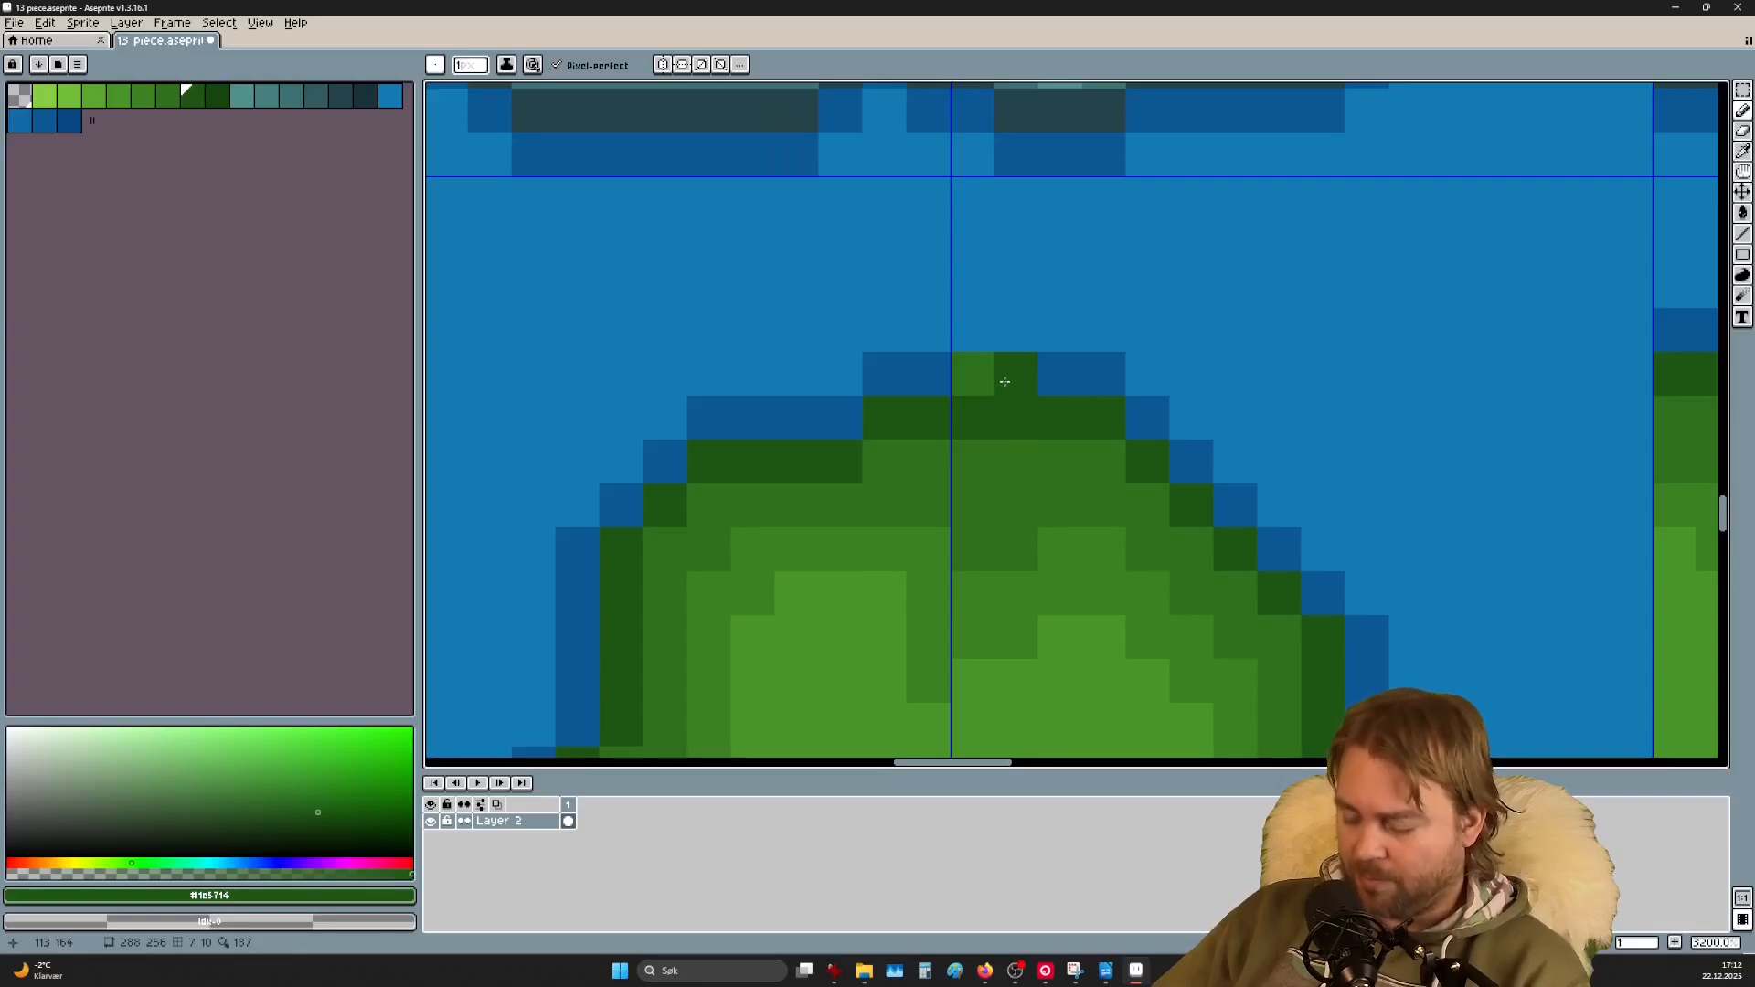
Step: Replace the leftover green pixels above the top grass edge with dark blue #0c5995 to complete the water outline
{"action": "key", "text": "i"}
{"action": "left_click", "coordinate": [1069, 372]}
{"action": "key", "text": "b"}
{"action": "left_click", "coordinate": [1013, 373]}
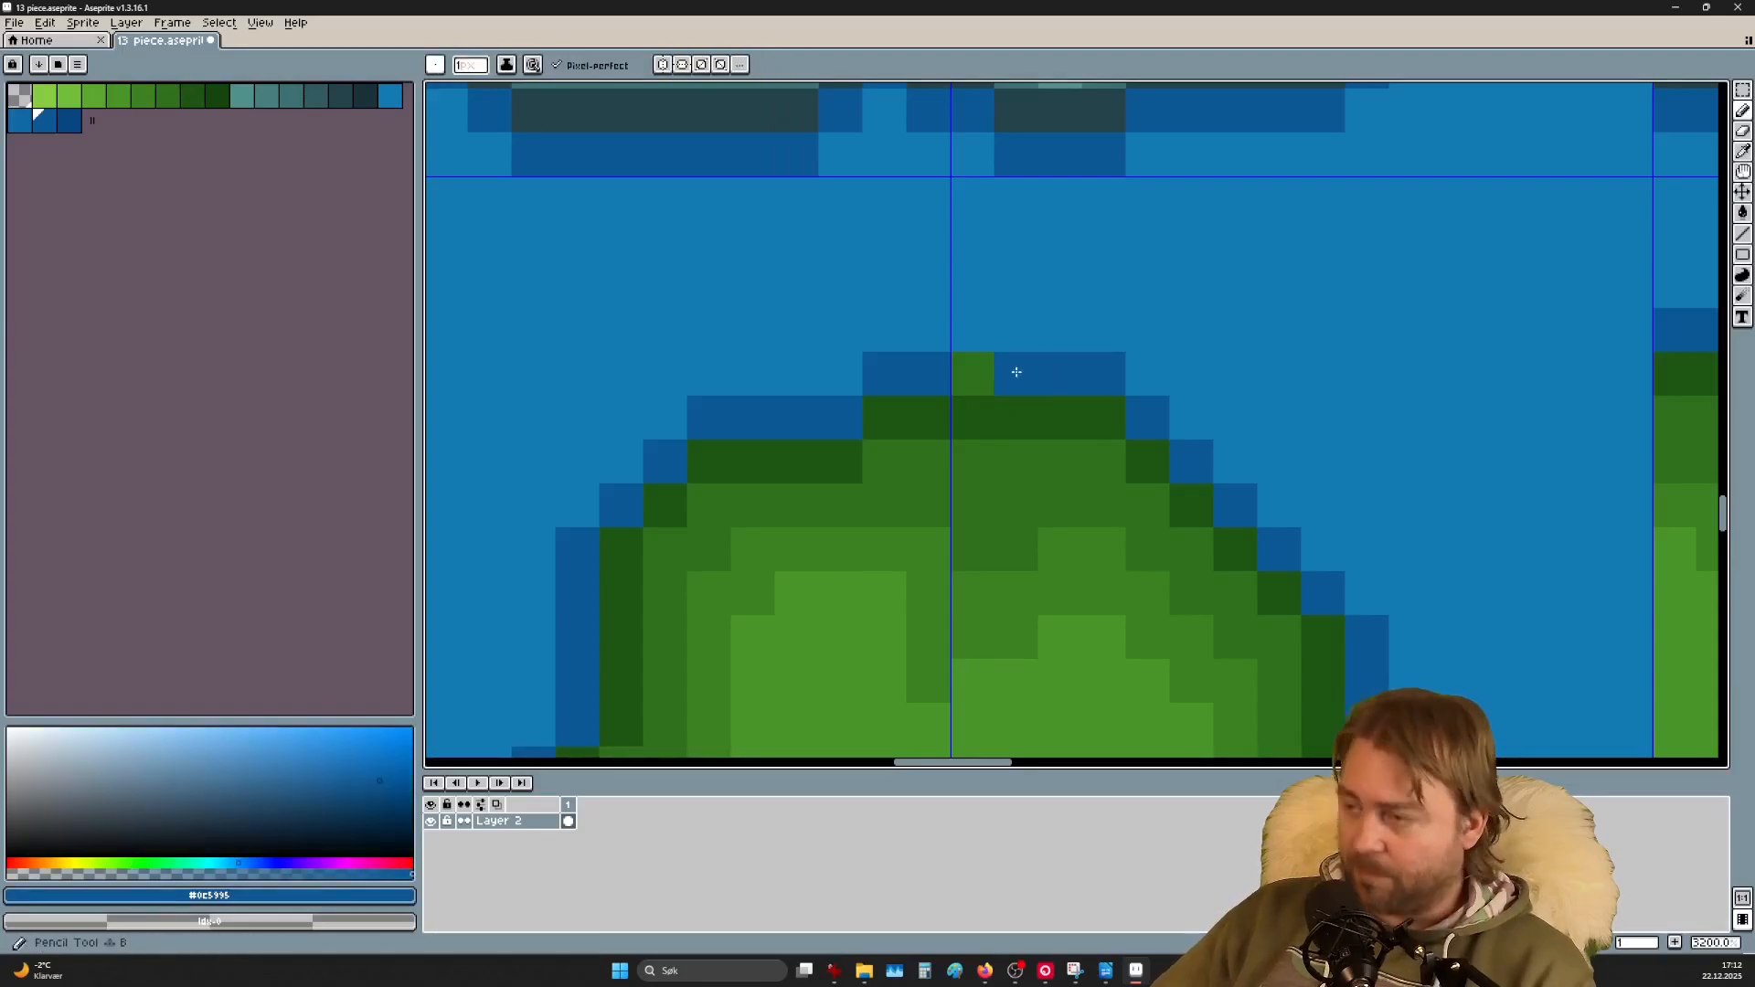
{"action": "left_click", "coordinate": [974, 373]}
{"action": "scroll", "coordinate": [972, 420], "scroll_direction": "down", "scroll_amount": 4}
{"action": "left_click", "coordinate": [969, 492]}
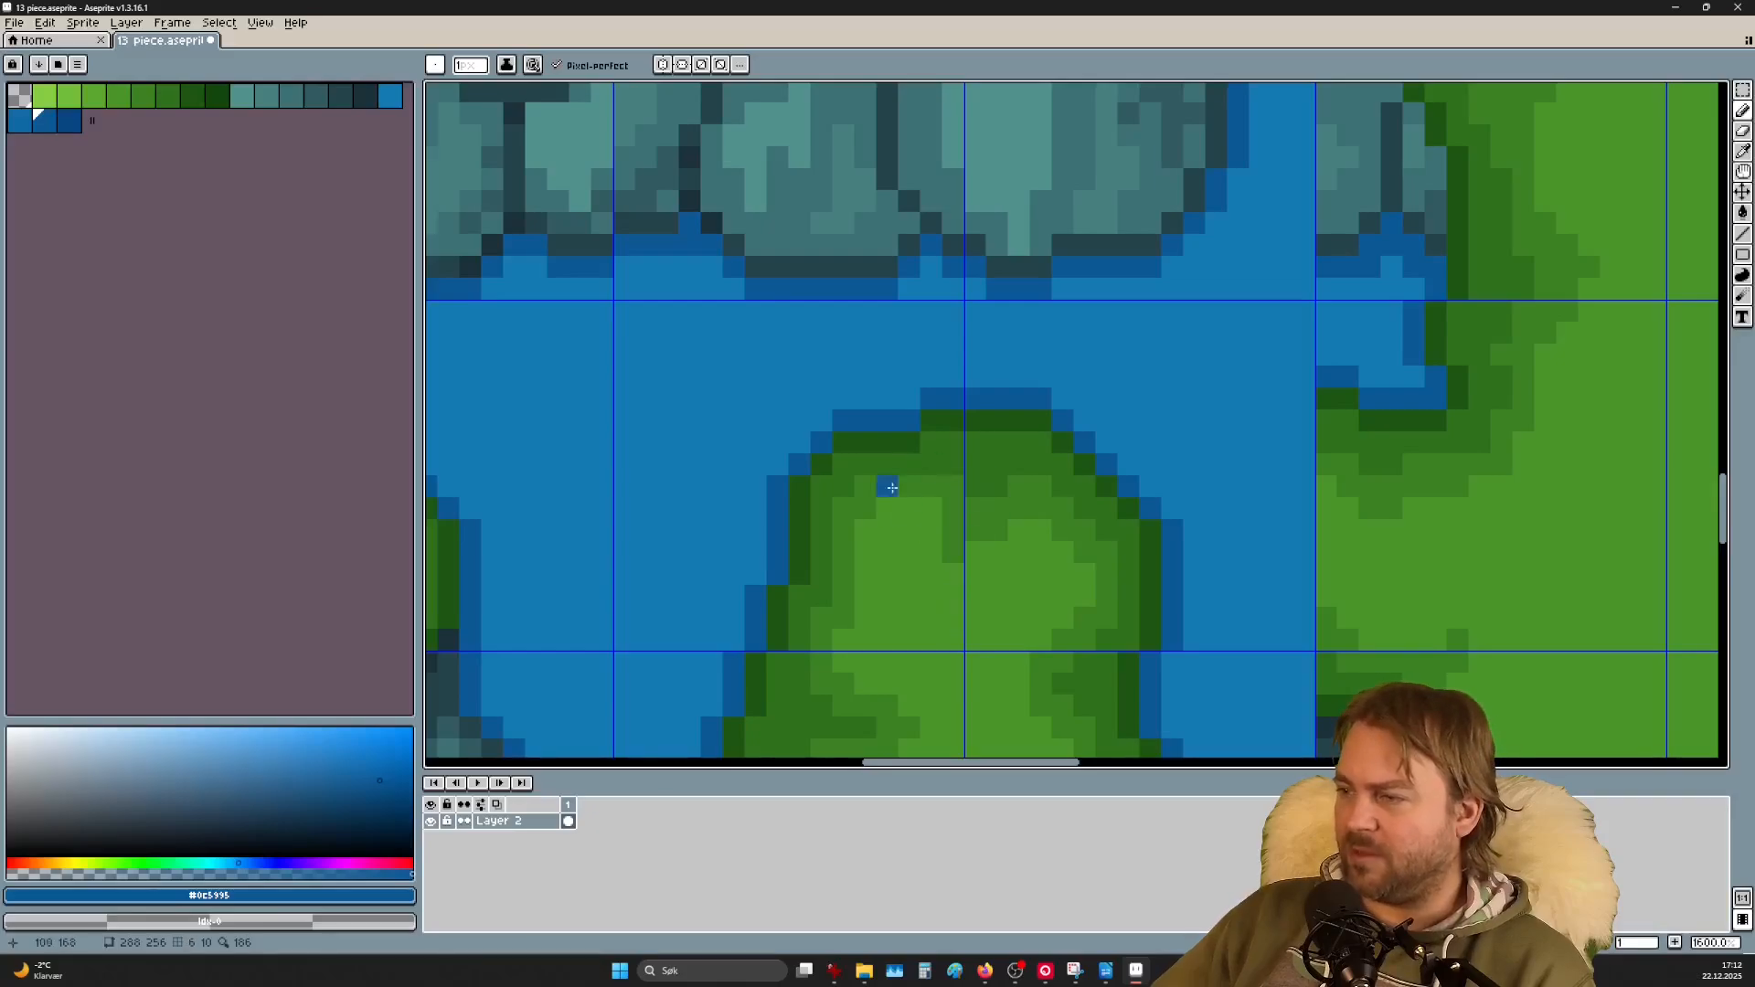
Step: Draw a vertical slate #325b62 crack just left of the seam in the rocks at the island's bottom end
{"action": "scroll", "coordinate": [910, 529], "scroll_direction": "down", "scroll_amount": 4}
{"action": "left_click_drag", "start_coordinate": [943, 572], "coordinate": [996, 123]}
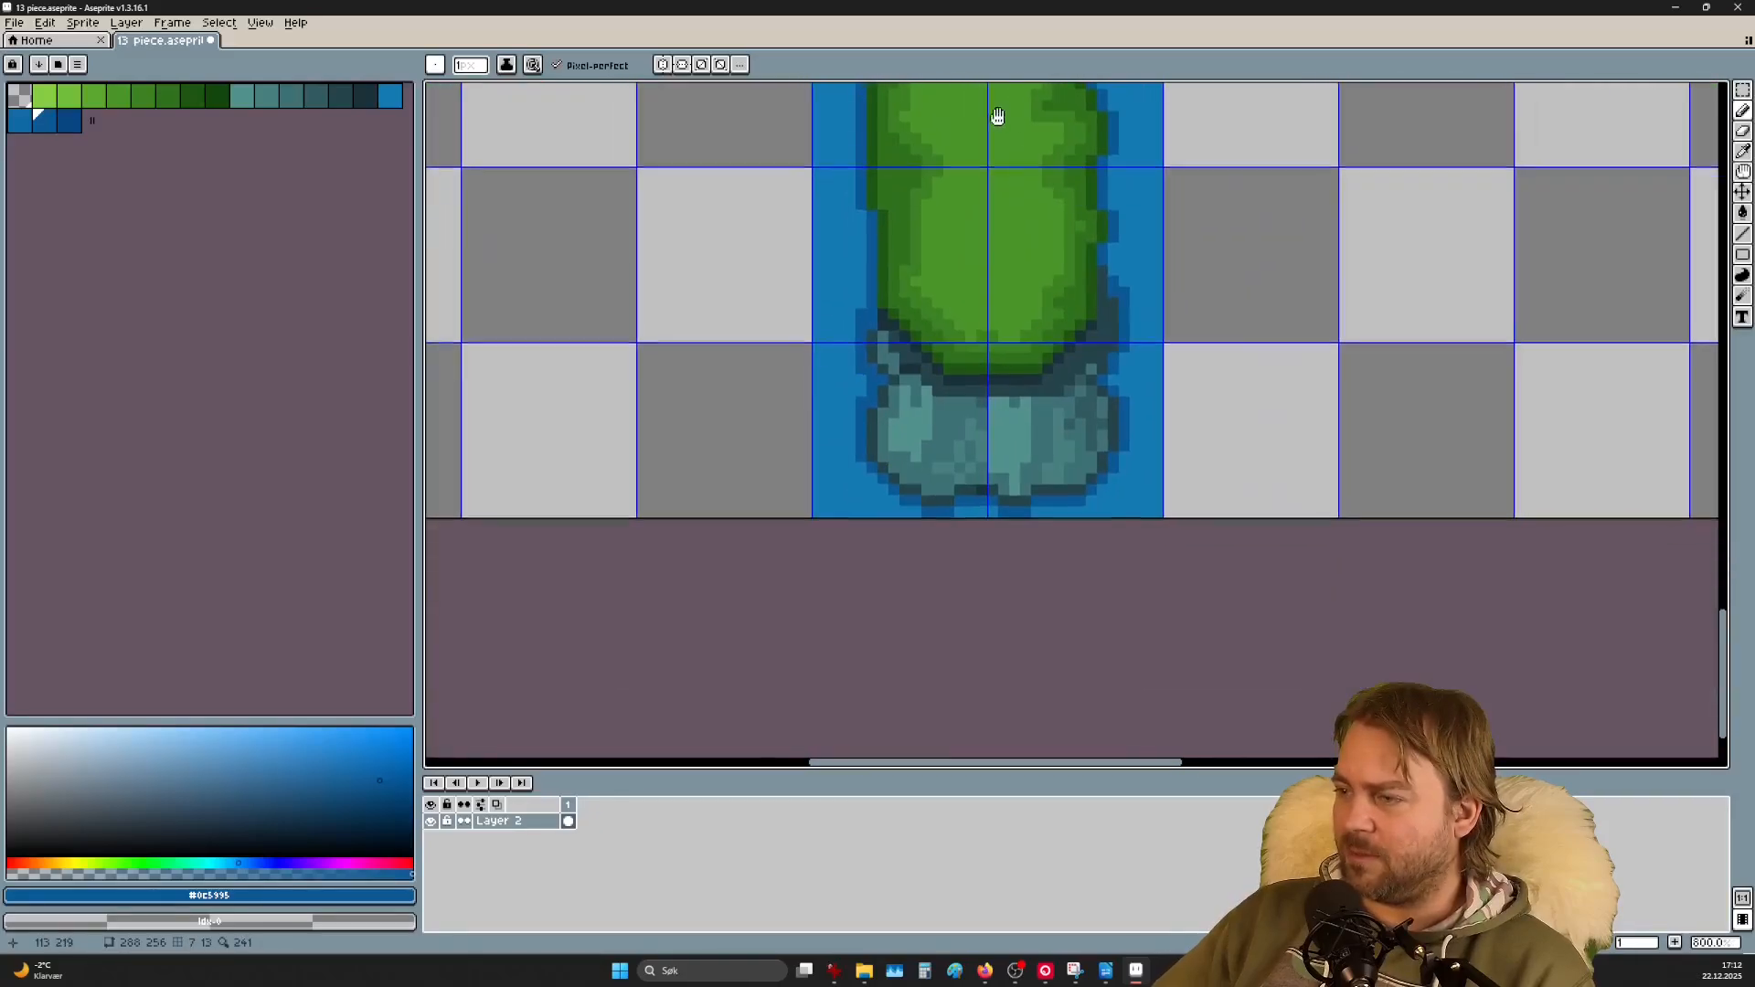
{"action": "scroll", "coordinate": [999, 404], "scroll_direction": "up", "scroll_amount": 4}
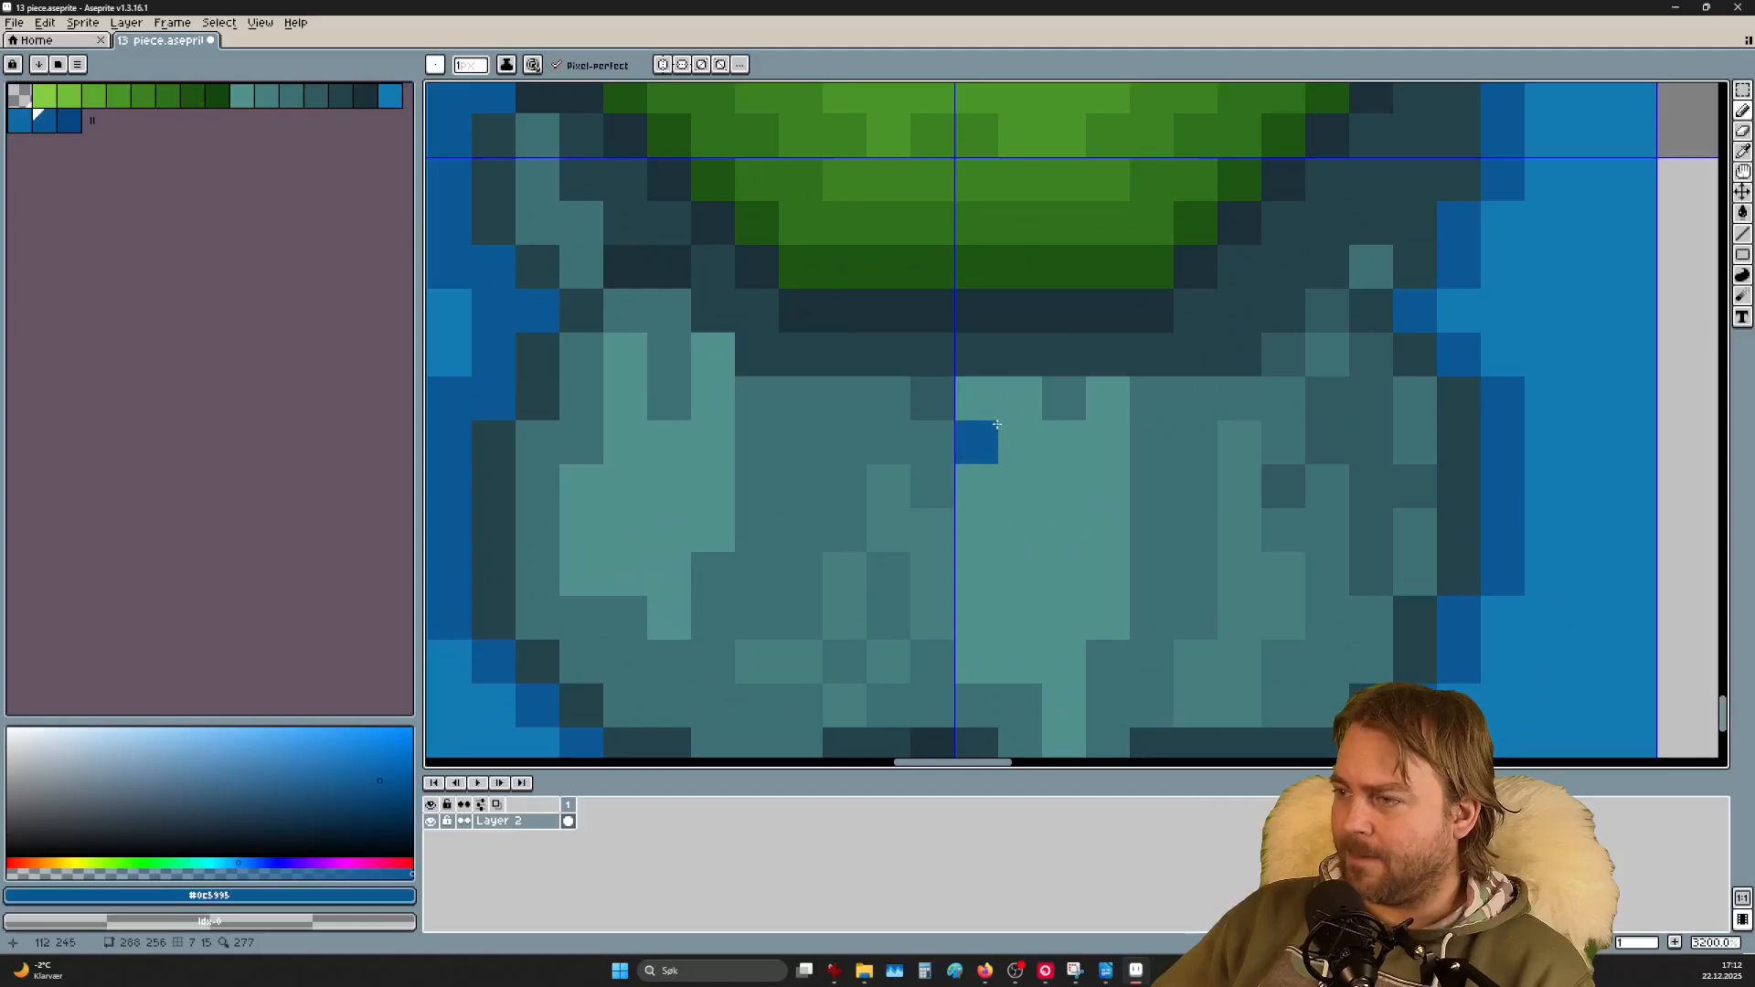
{"action": "scroll", "coordinate": [987, 475], "scroll_direction": "down", "scroll_amount": 4}
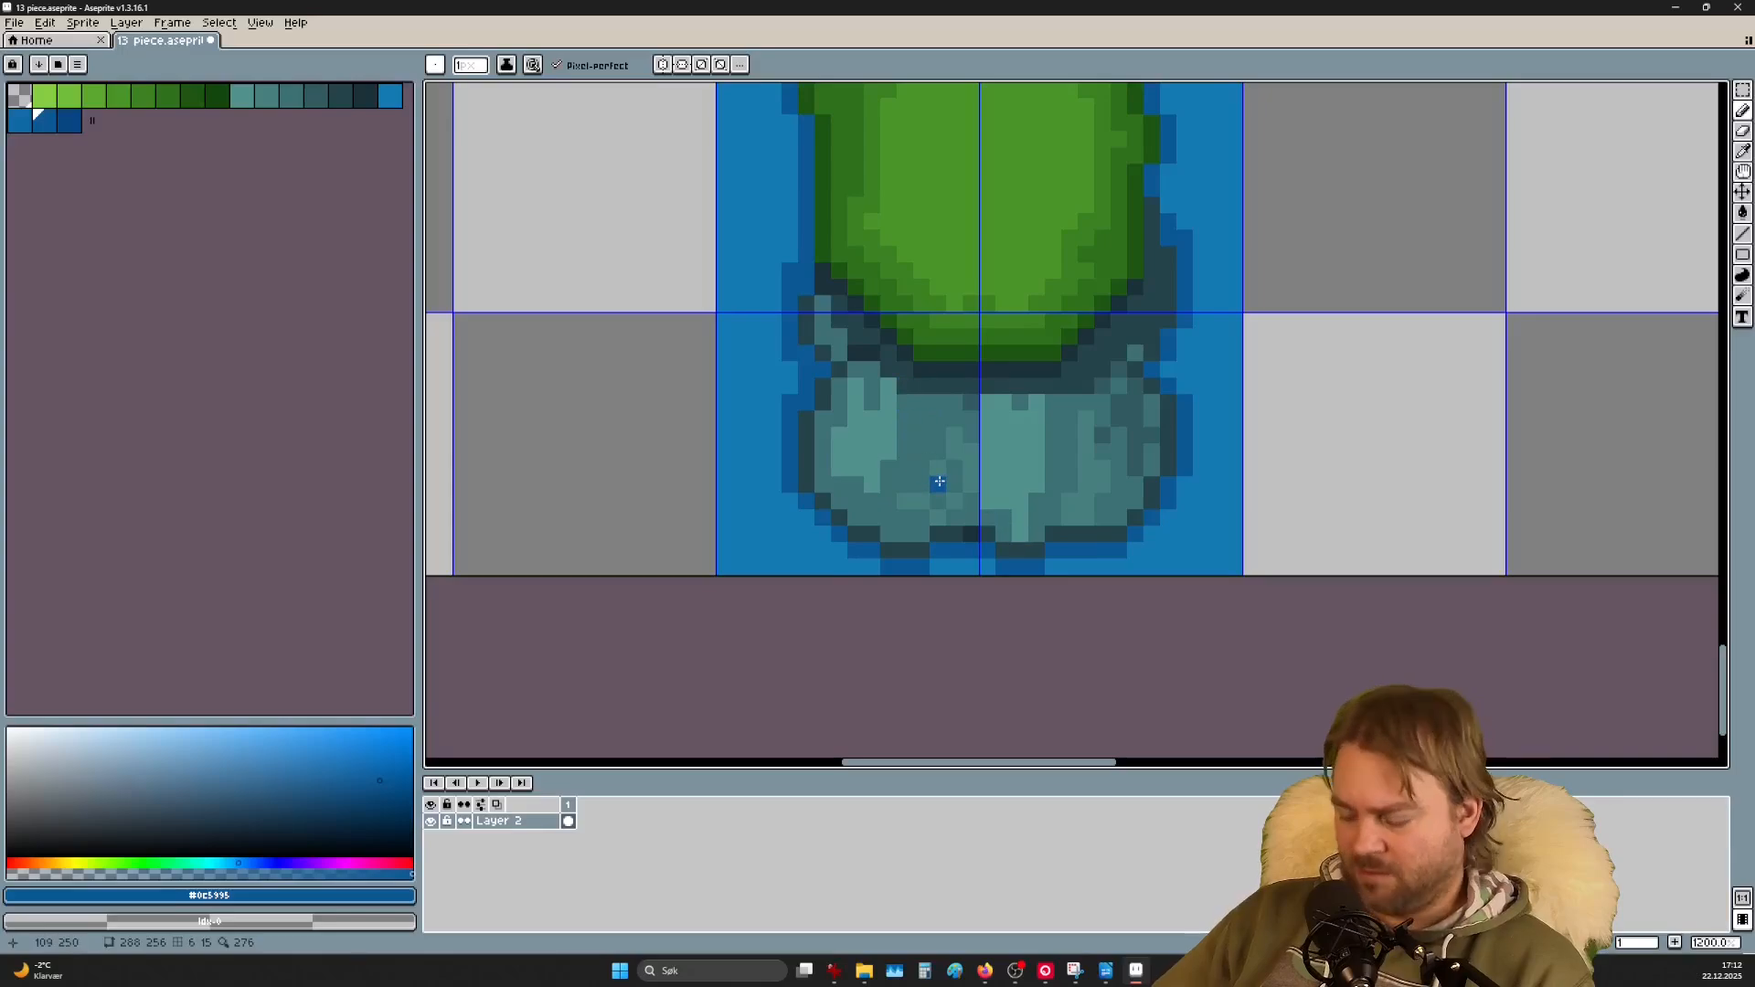
{"action": "key", "text": "i"}
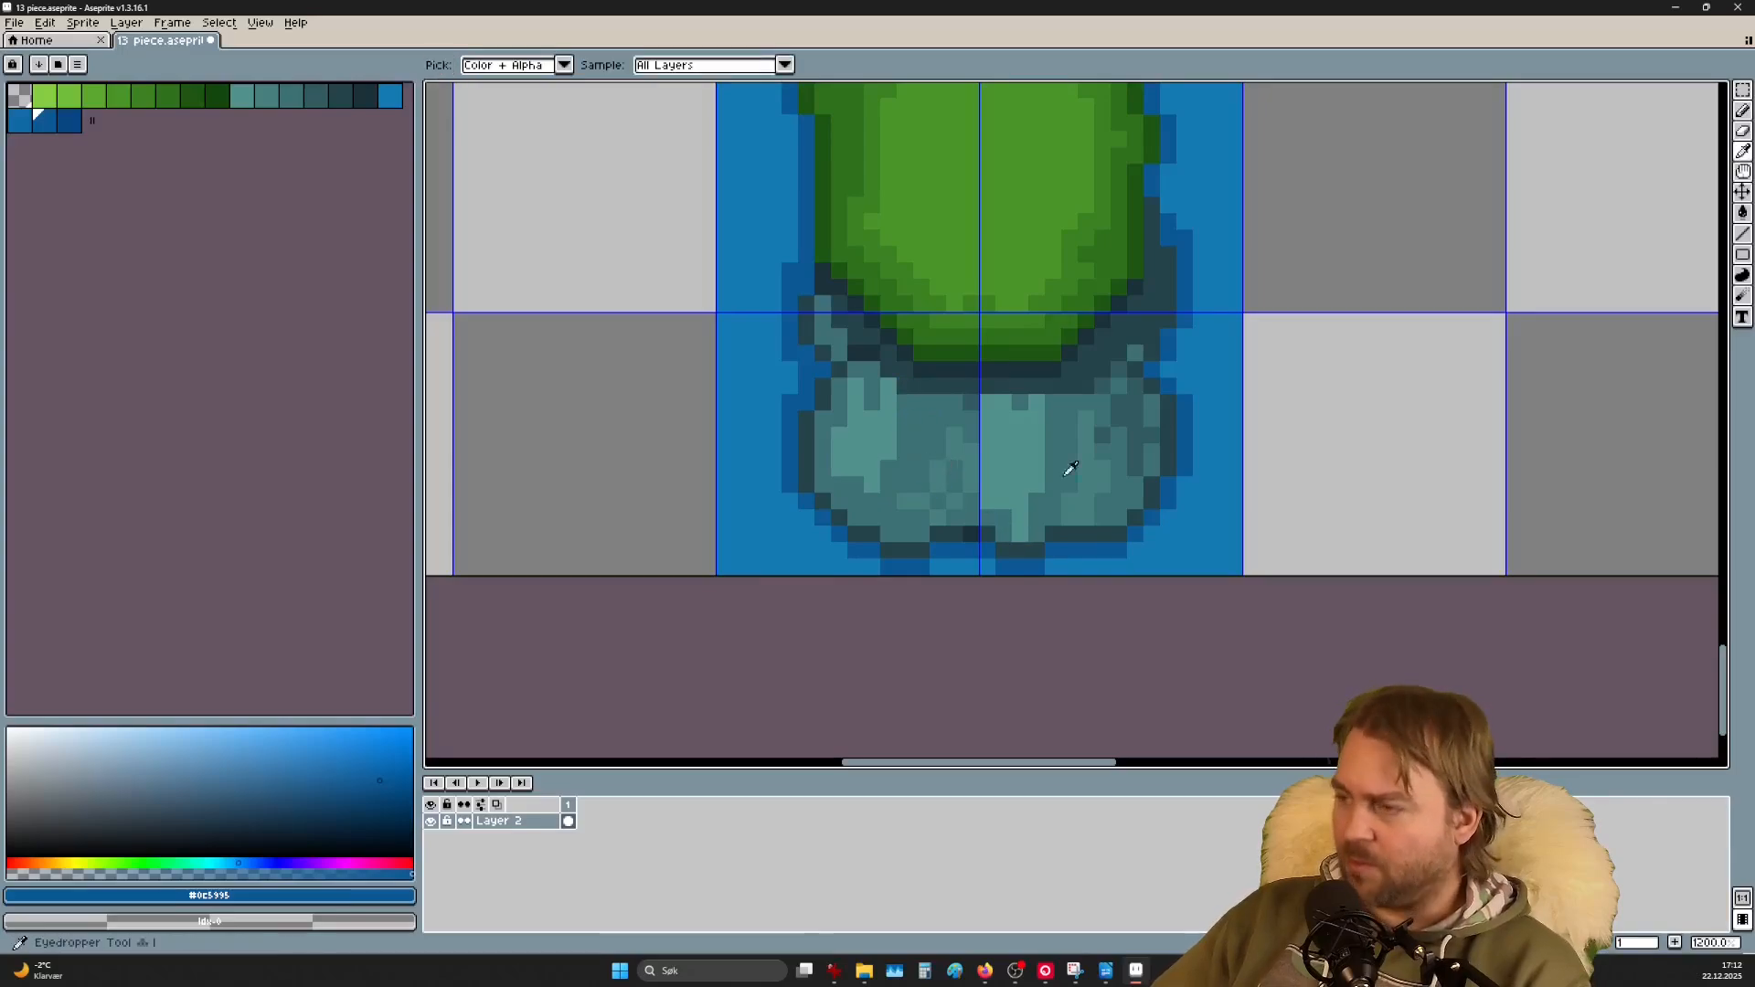
{"action": "left_click", "coordinate": [1143, 446]}
{"action": "key", "text": "b"}
{"action": "scroll", "coordinate": [968, 520], "scroll_direction": "up", "scroll_amount": 1}
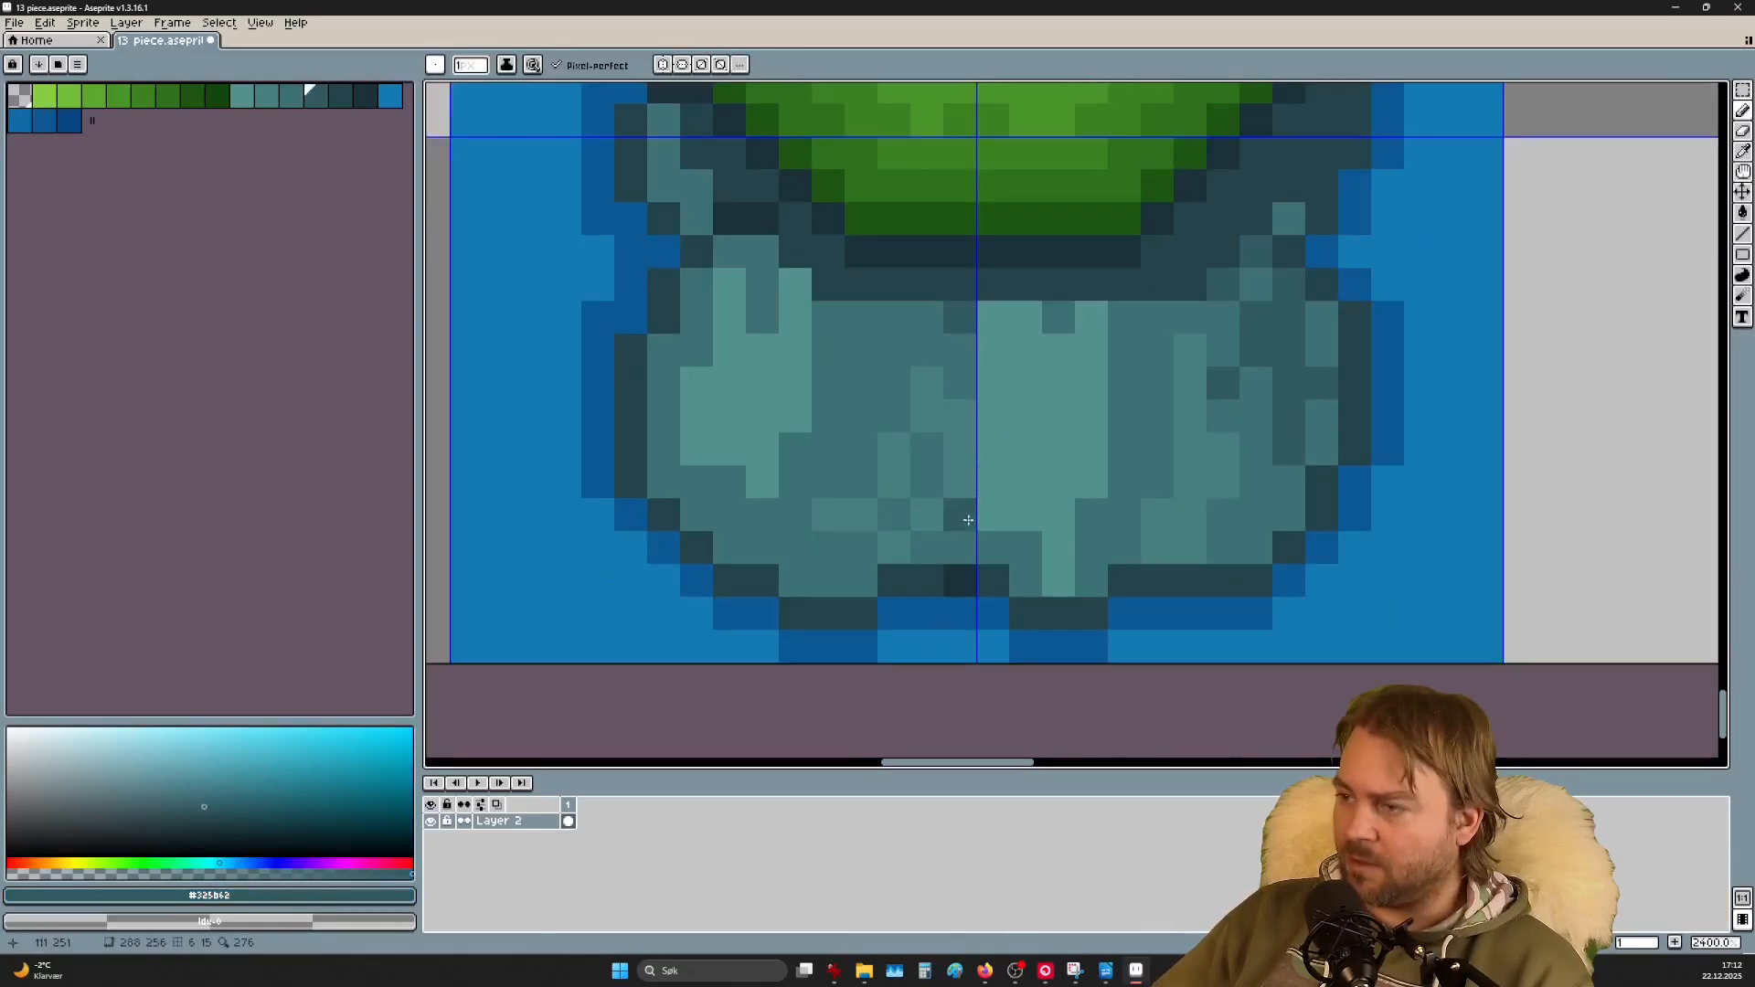
{"action": "mouse_move", "coordinate": [960, 541]}
{"action": "left_mouse_down"}
{"action": "mouse_move", "coordinate": [933, 466]}
{"action": "mouse_move", "coordinate": [933, 344]}
{"action": "left_mouse_up"}
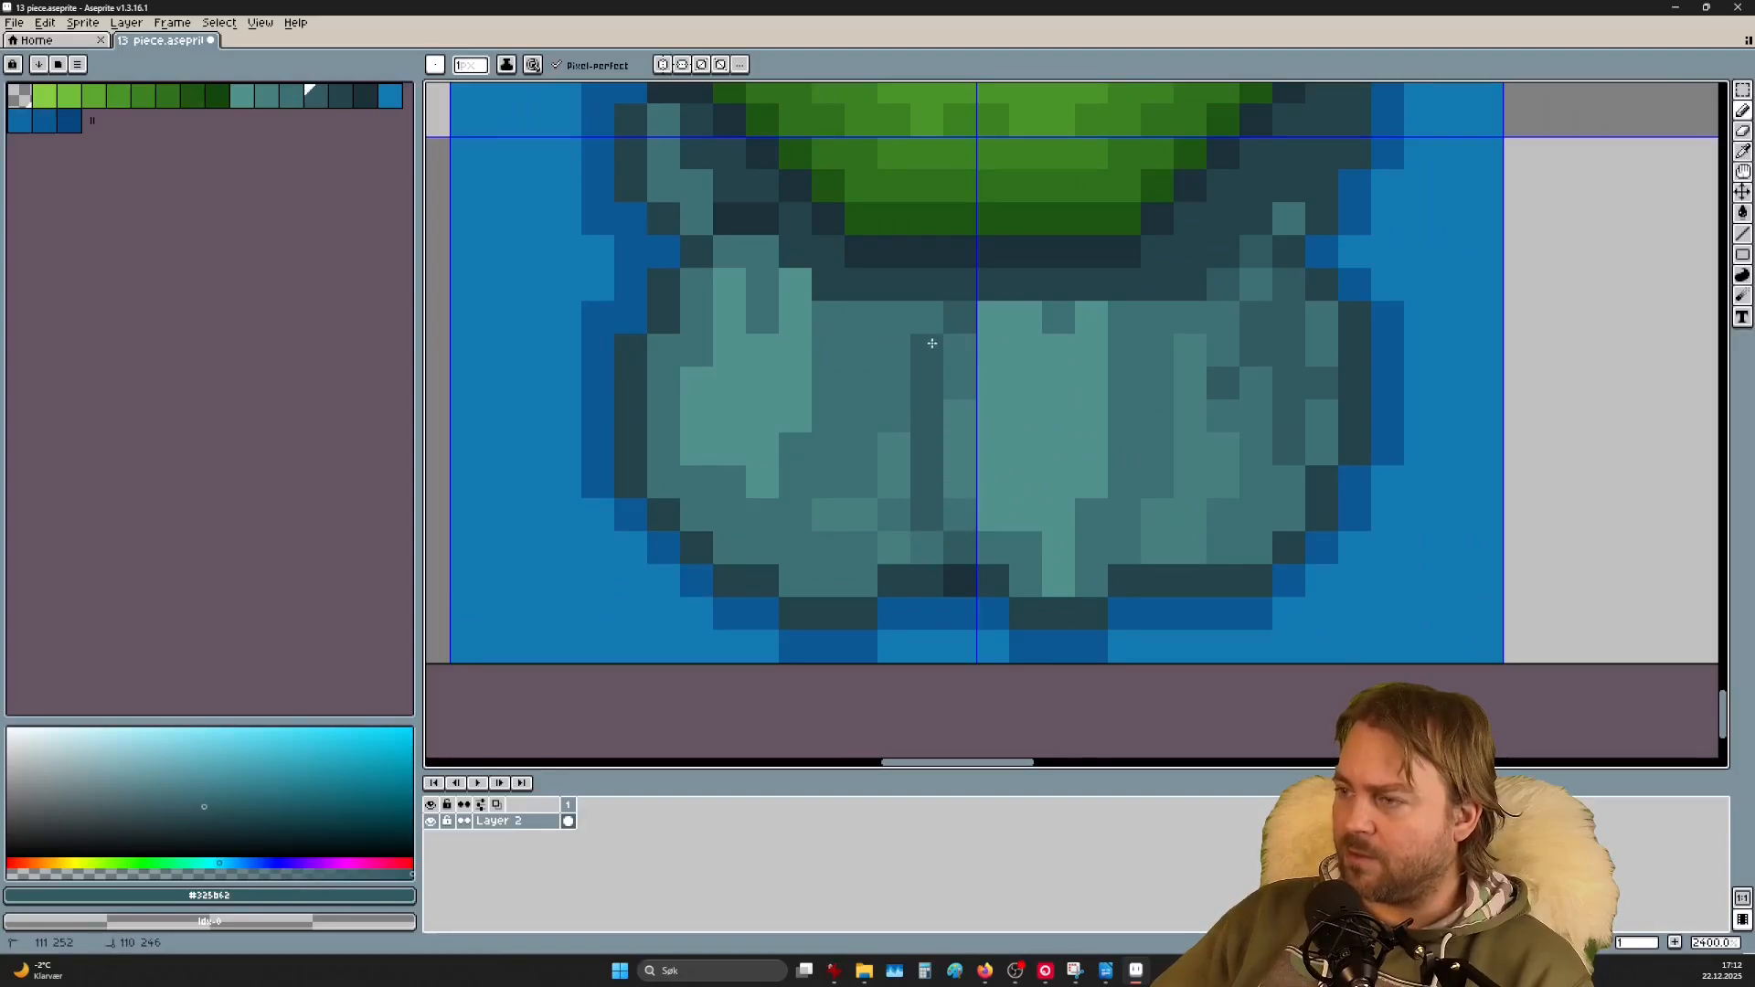
Step: Shade a slanting slate #325b62 crack down the rock right of the seam to its base, and review the rock shapes
{"action": "left_click", "coordinate": [1158, 318]}
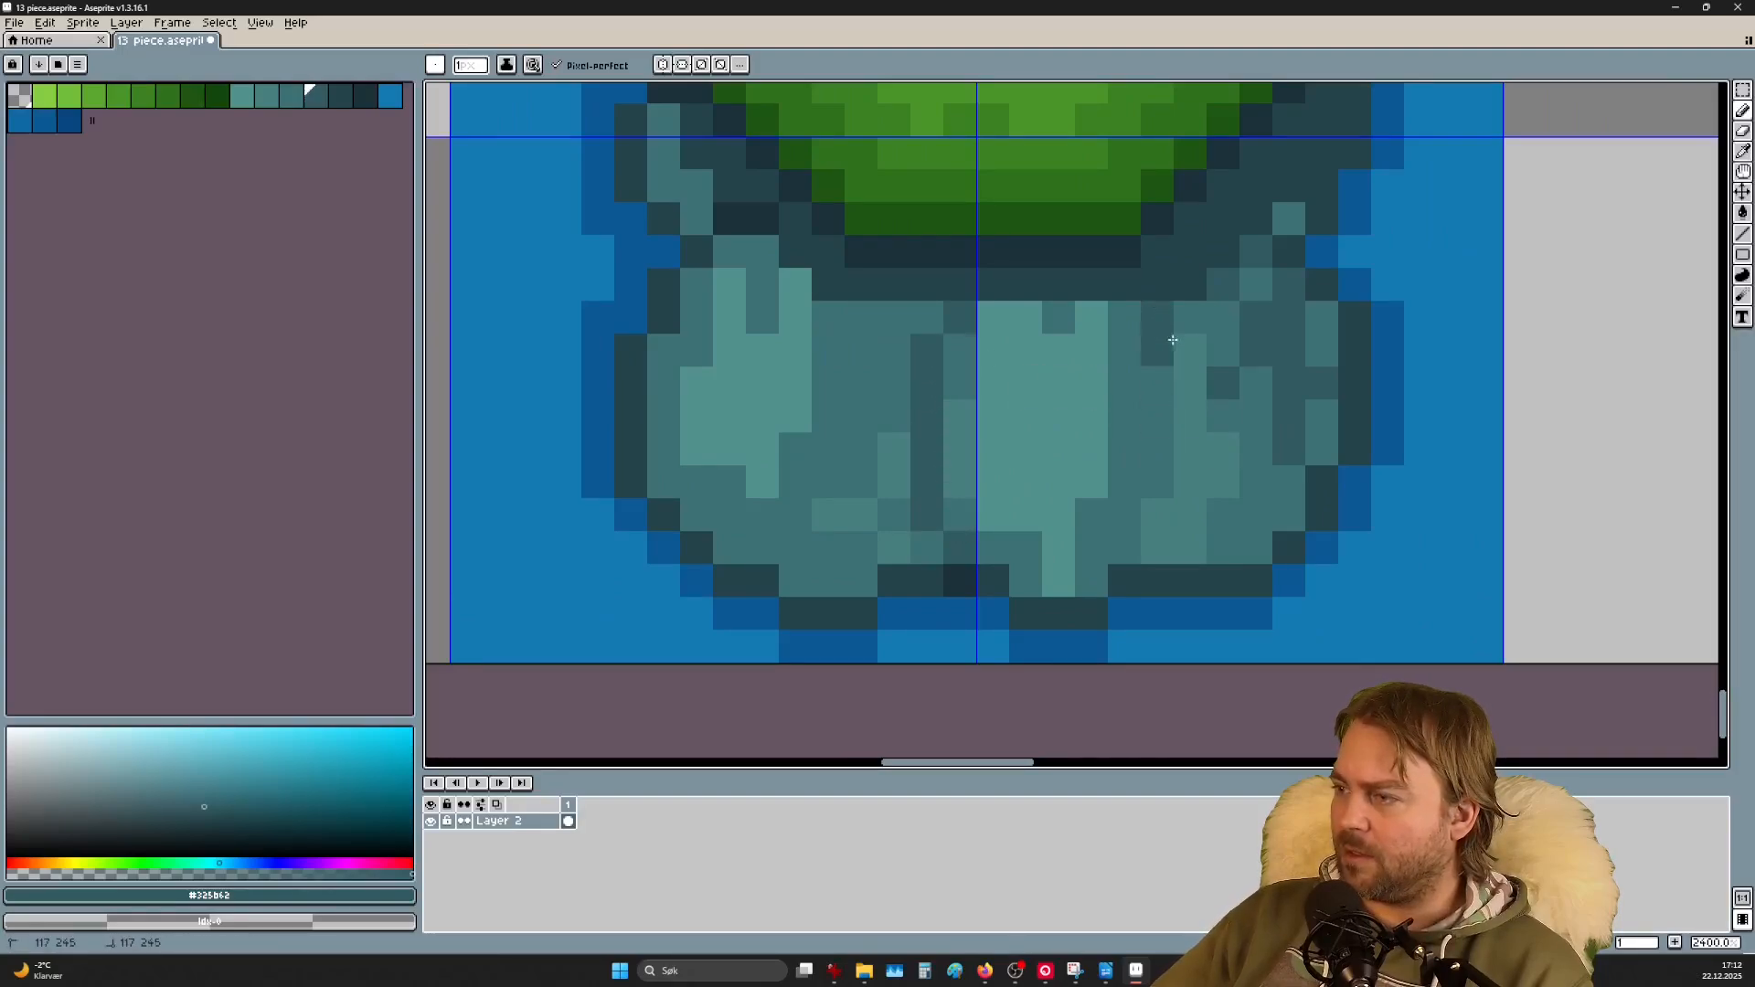
{"action": "mouse_move", "coordinate": [1173, 340]}
{"action": "left_mouse_down"}
{"action": "mouse_move", "coordinate": [1177, 431]}
{"action": "mouse_move", "coordinate": [1130, 552]}
{"action": "mouse_move", "coordinate": [1055, 579]}
{"action": "mouse_move", "coordinate": [1026, 574]}
{"action": "mouse_move", "coordinate": [1065, 556]}
{"action": "left_mouse_up"}
{"action": "left_click", "coordinate": [1106, 566]}
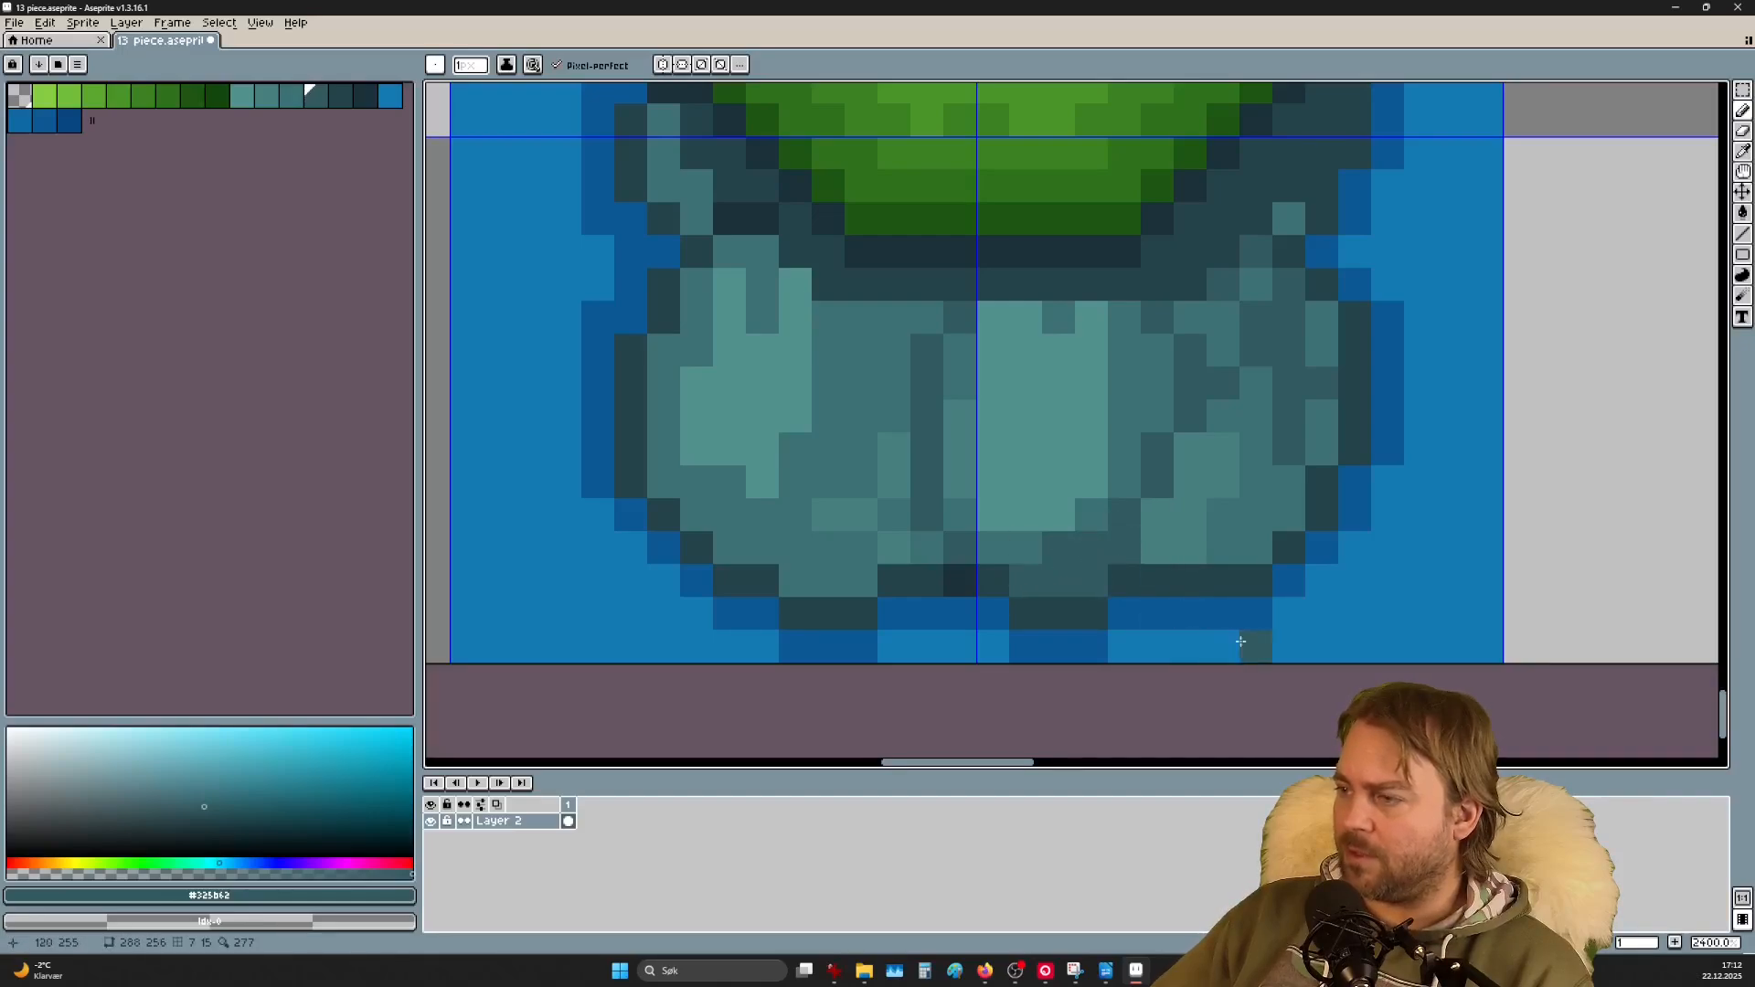
{"action": "scroll", "coordinate": [1256, 475], "scroll_direction": "down", "scroll_amount": 3}
{"action": "scroll", "coordinate": [1129, 508], "scroll_direction": "up", "scroll_amount": 3}
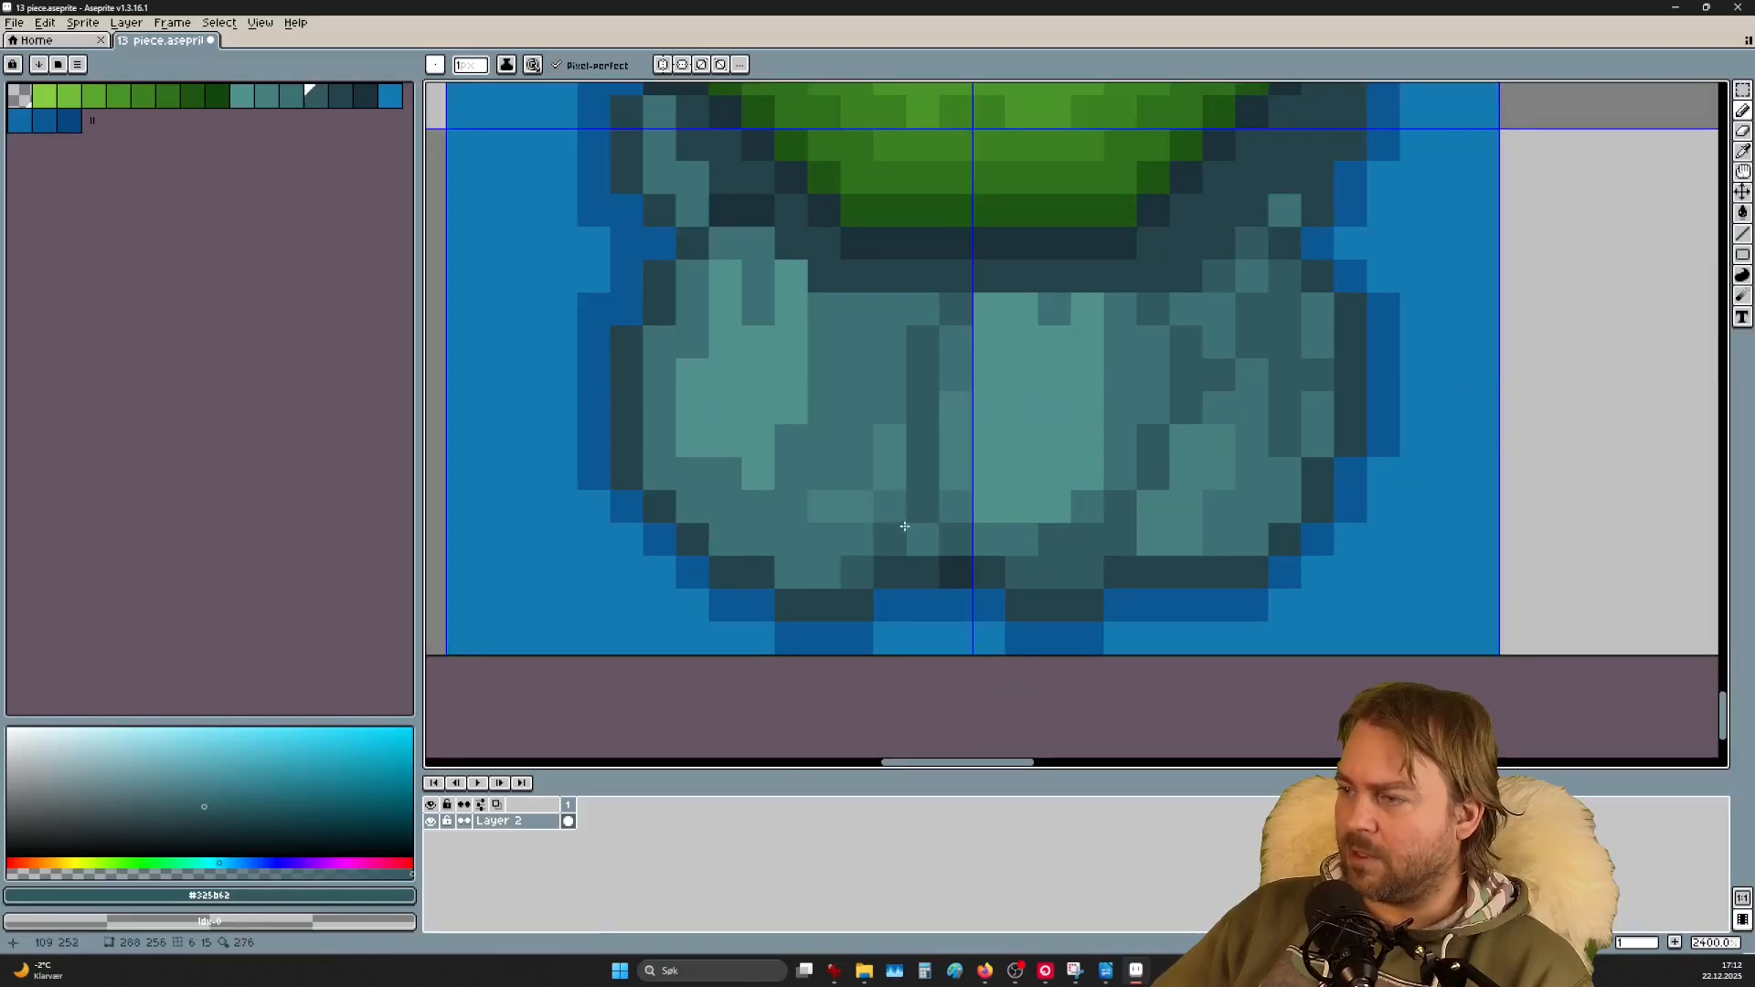
Step: Darken the base of the crack left of the seam with #1b3139 pixels to separate the two rocks
{"action": "key", "text": "i"}
{"action": "left_click", "coordinate": [953, 571]}
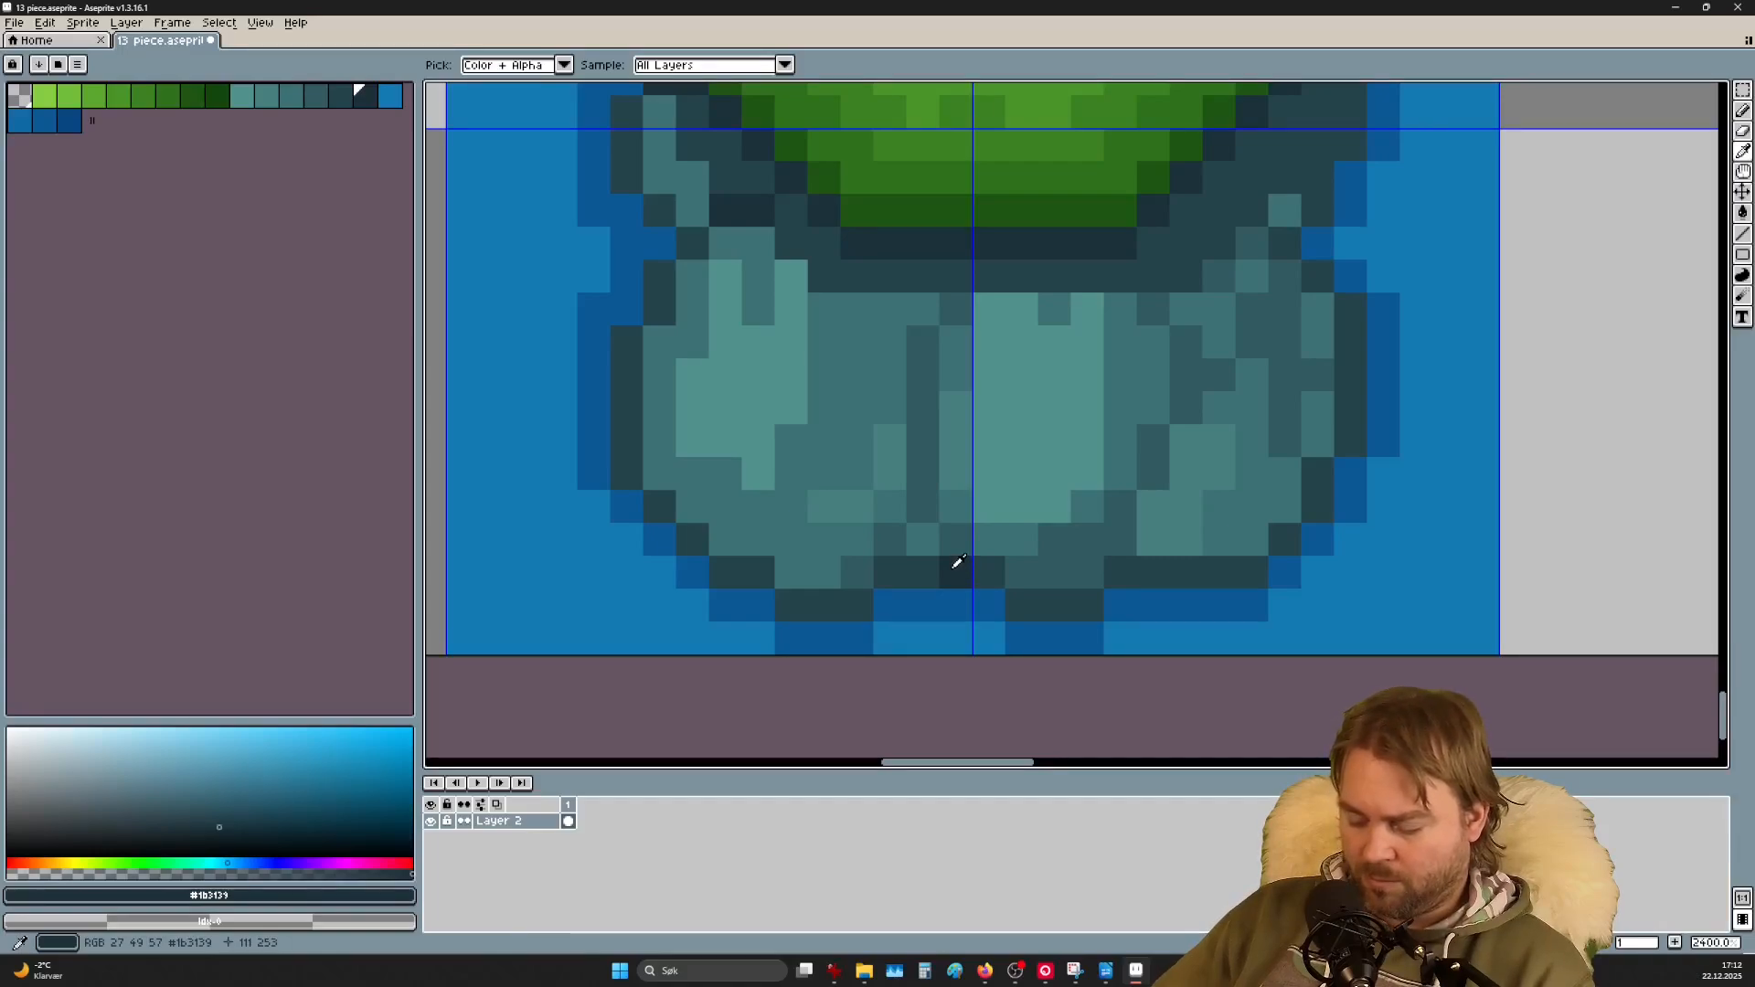
{"action": "key", "text": "b"}
{"action": "left_click", "coordinate": [923, 539]}
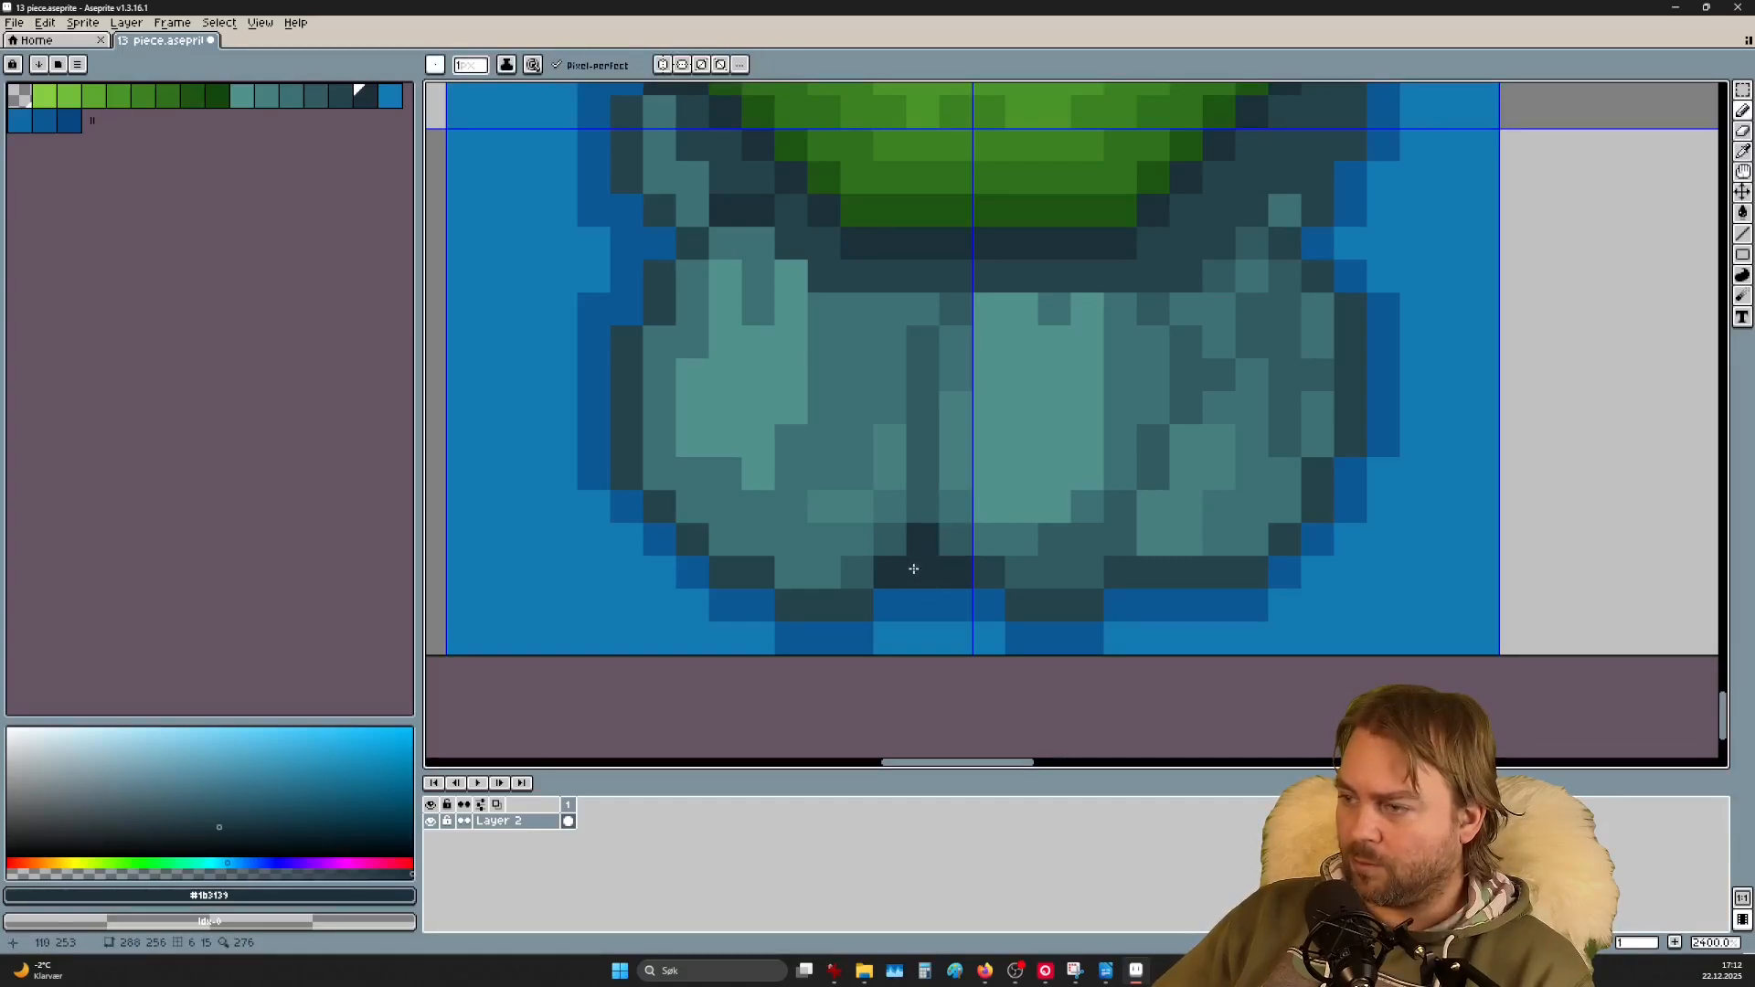
{"action": "mouse_move", "coordinate": [913, 569]}
{"action": "left_mouse_down"}
{"action": "mouse_move", "coordinate": [858, 572]}
{"action": "mouse_move", "coordinate": [865, 600]}
{"action": "left_mouse_up"}
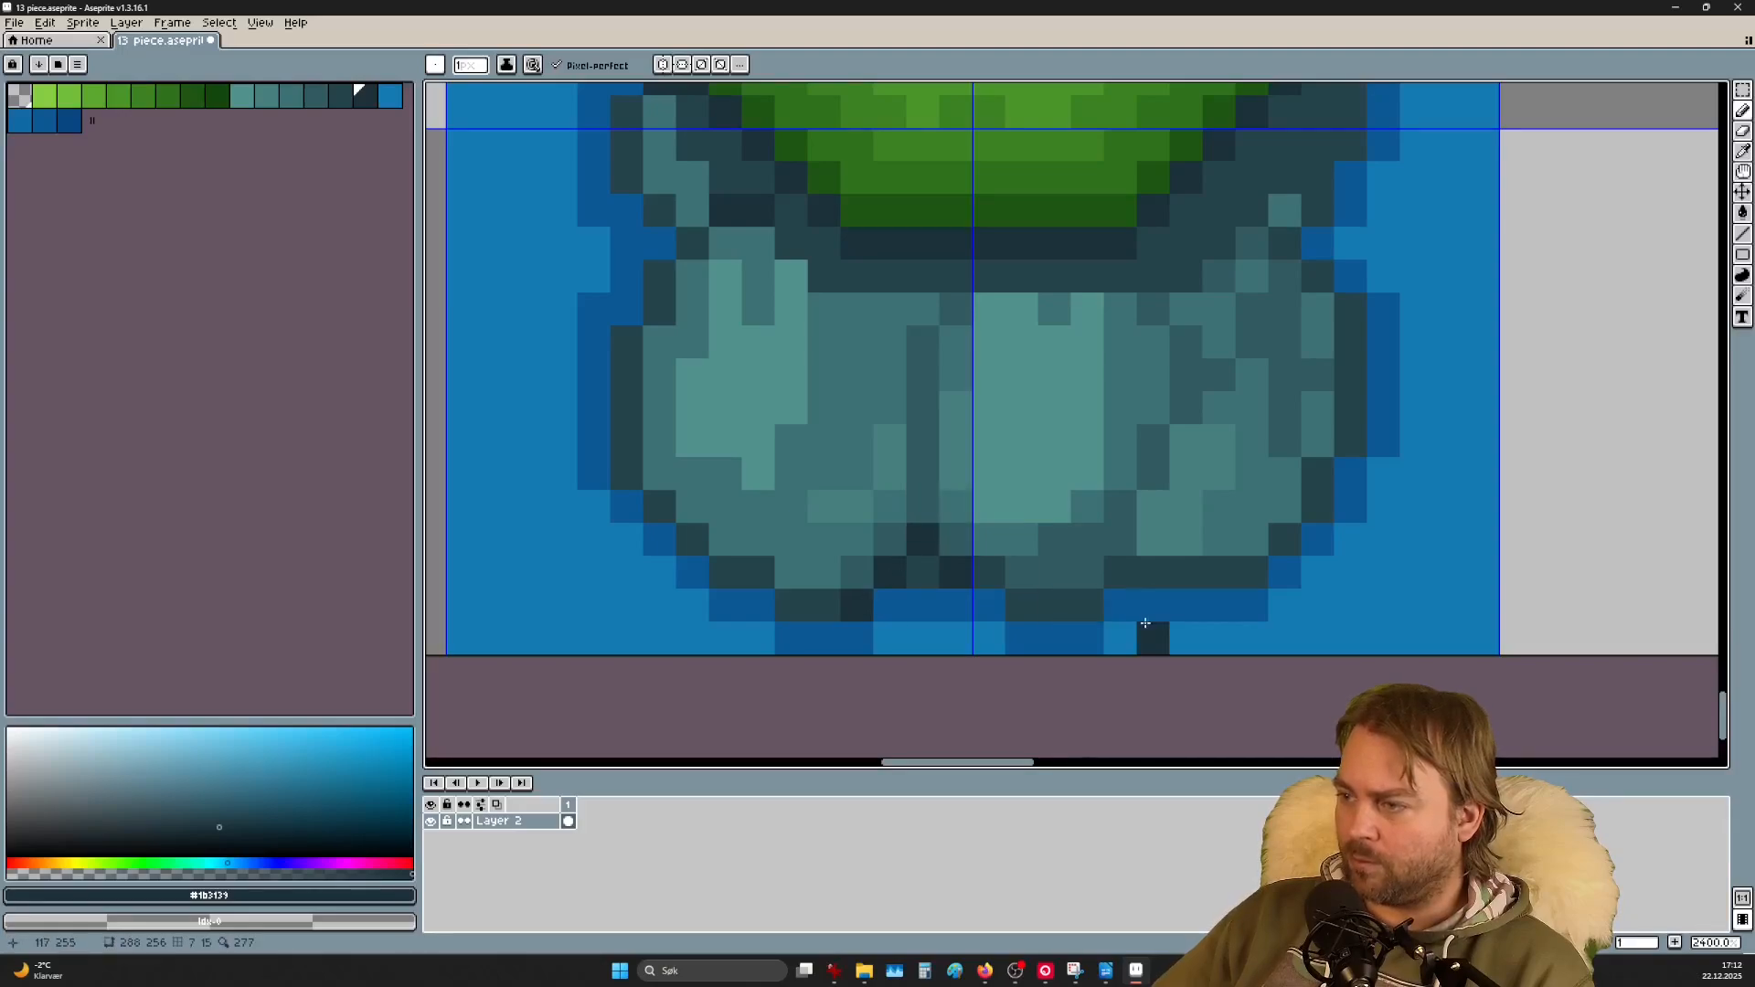
Step: Darken the vertical crack just left of the seam in the bottom rocks with #26444c, up to the rock's top edge
{"action": "key", "text": "i"}
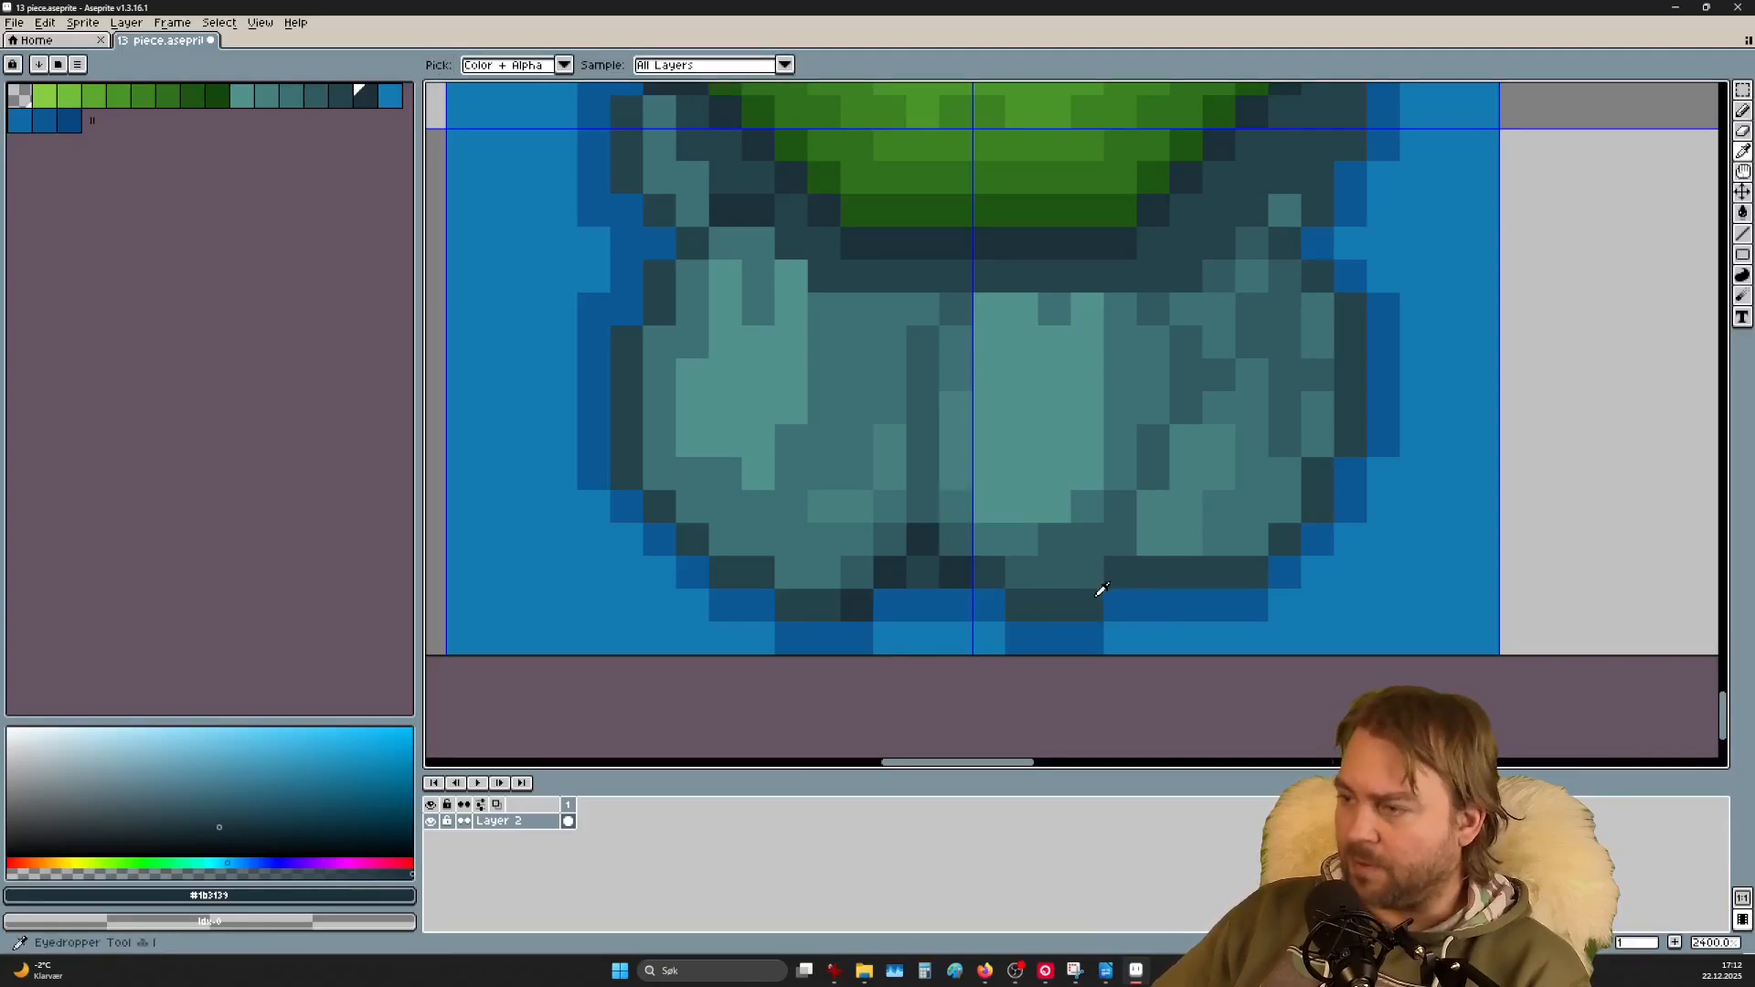
{"action": "left_click", "coordinate": [1056, 596]}
{"action": "key", "text": "b"}
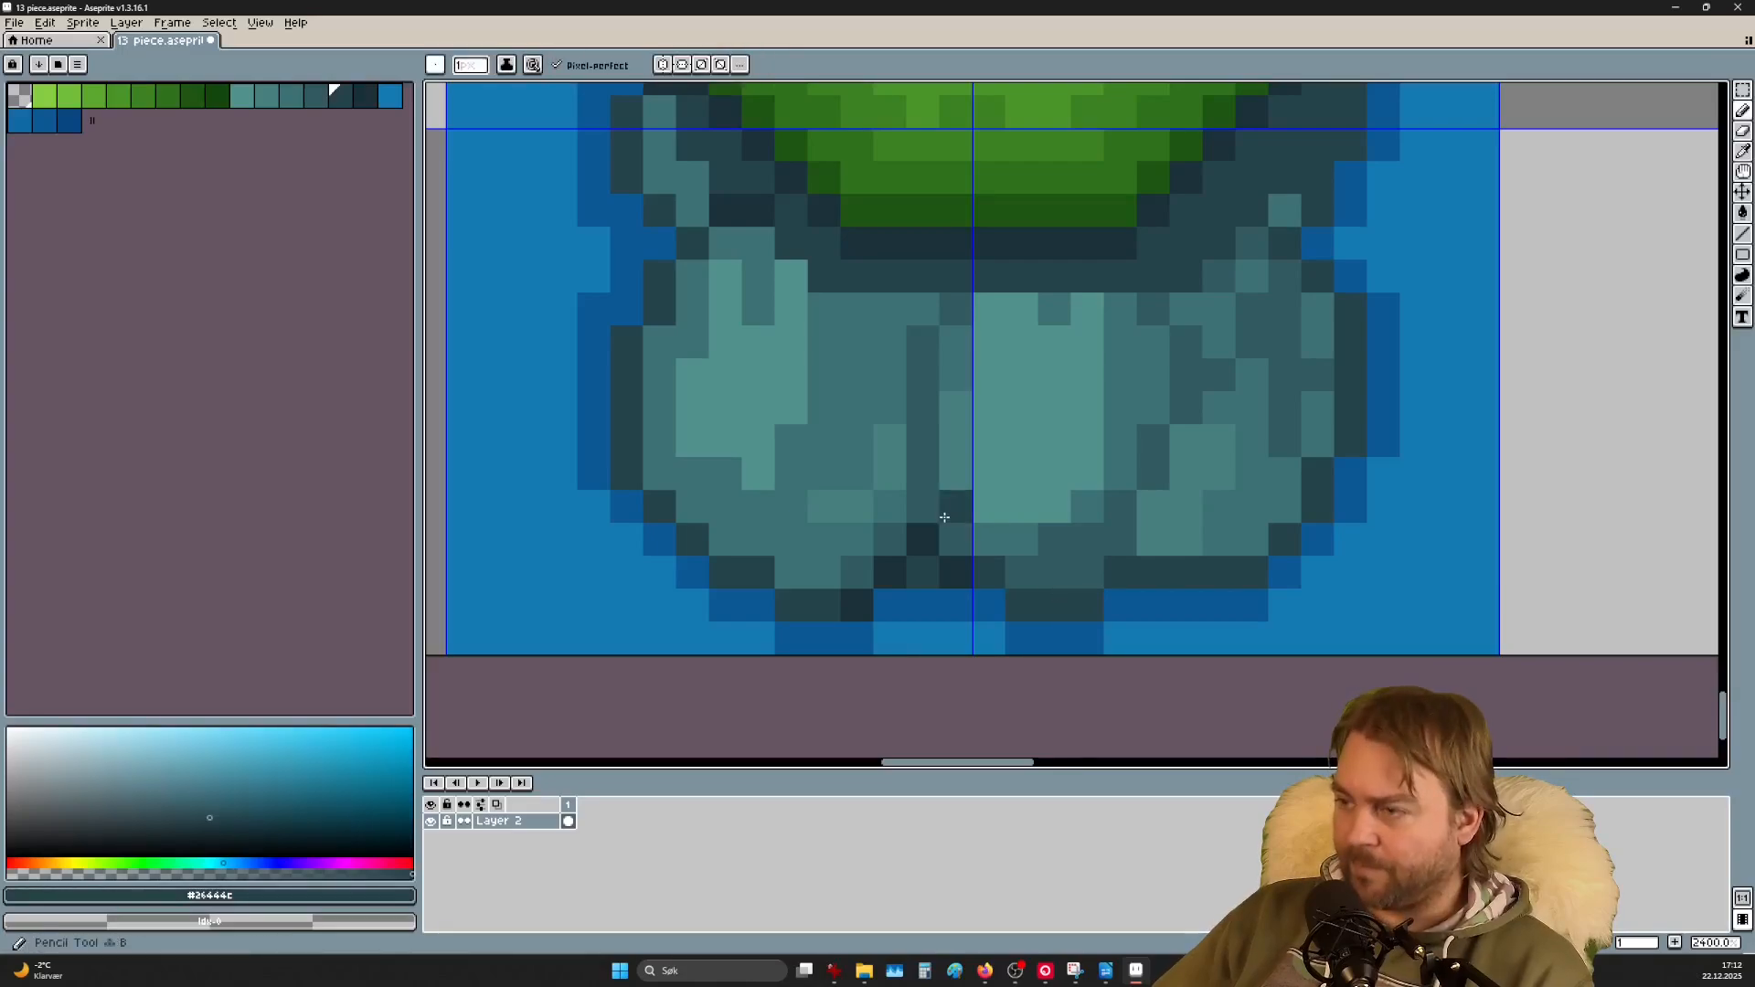
{"action": "left_click_drag", "start_coordinate": [917, 509], "coordinate": [925, 412]}
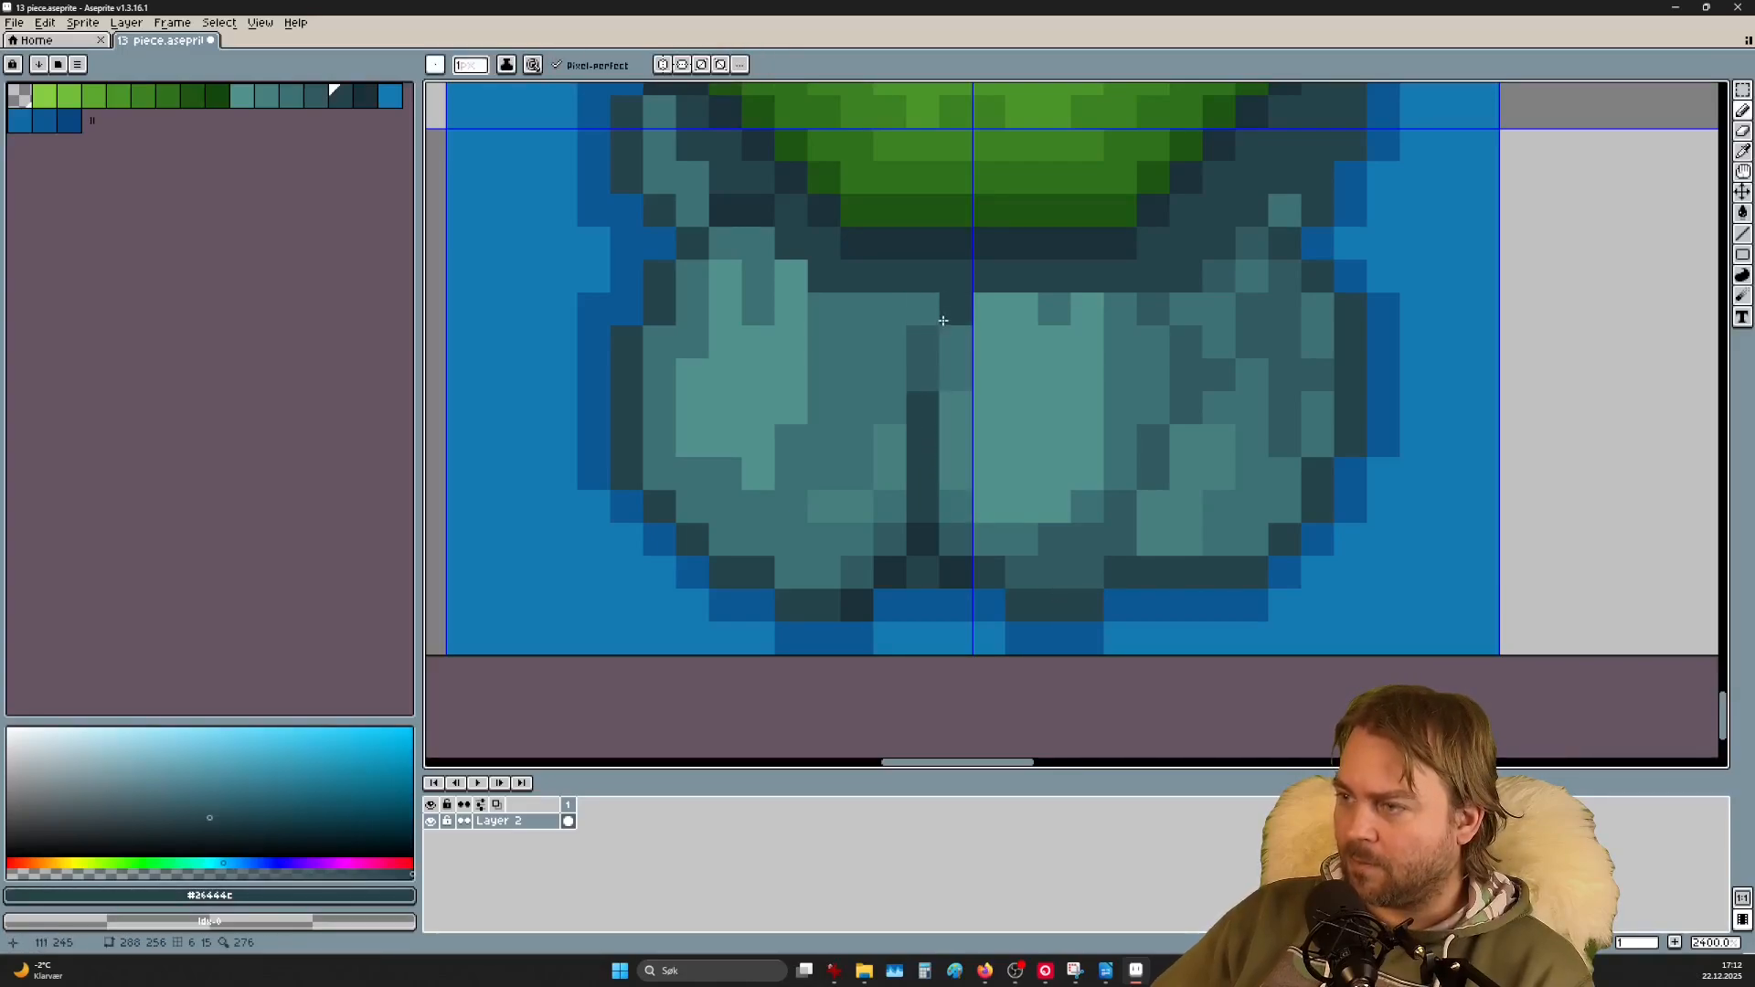
{"action": "left_click", "coordinate": [923, 341]}
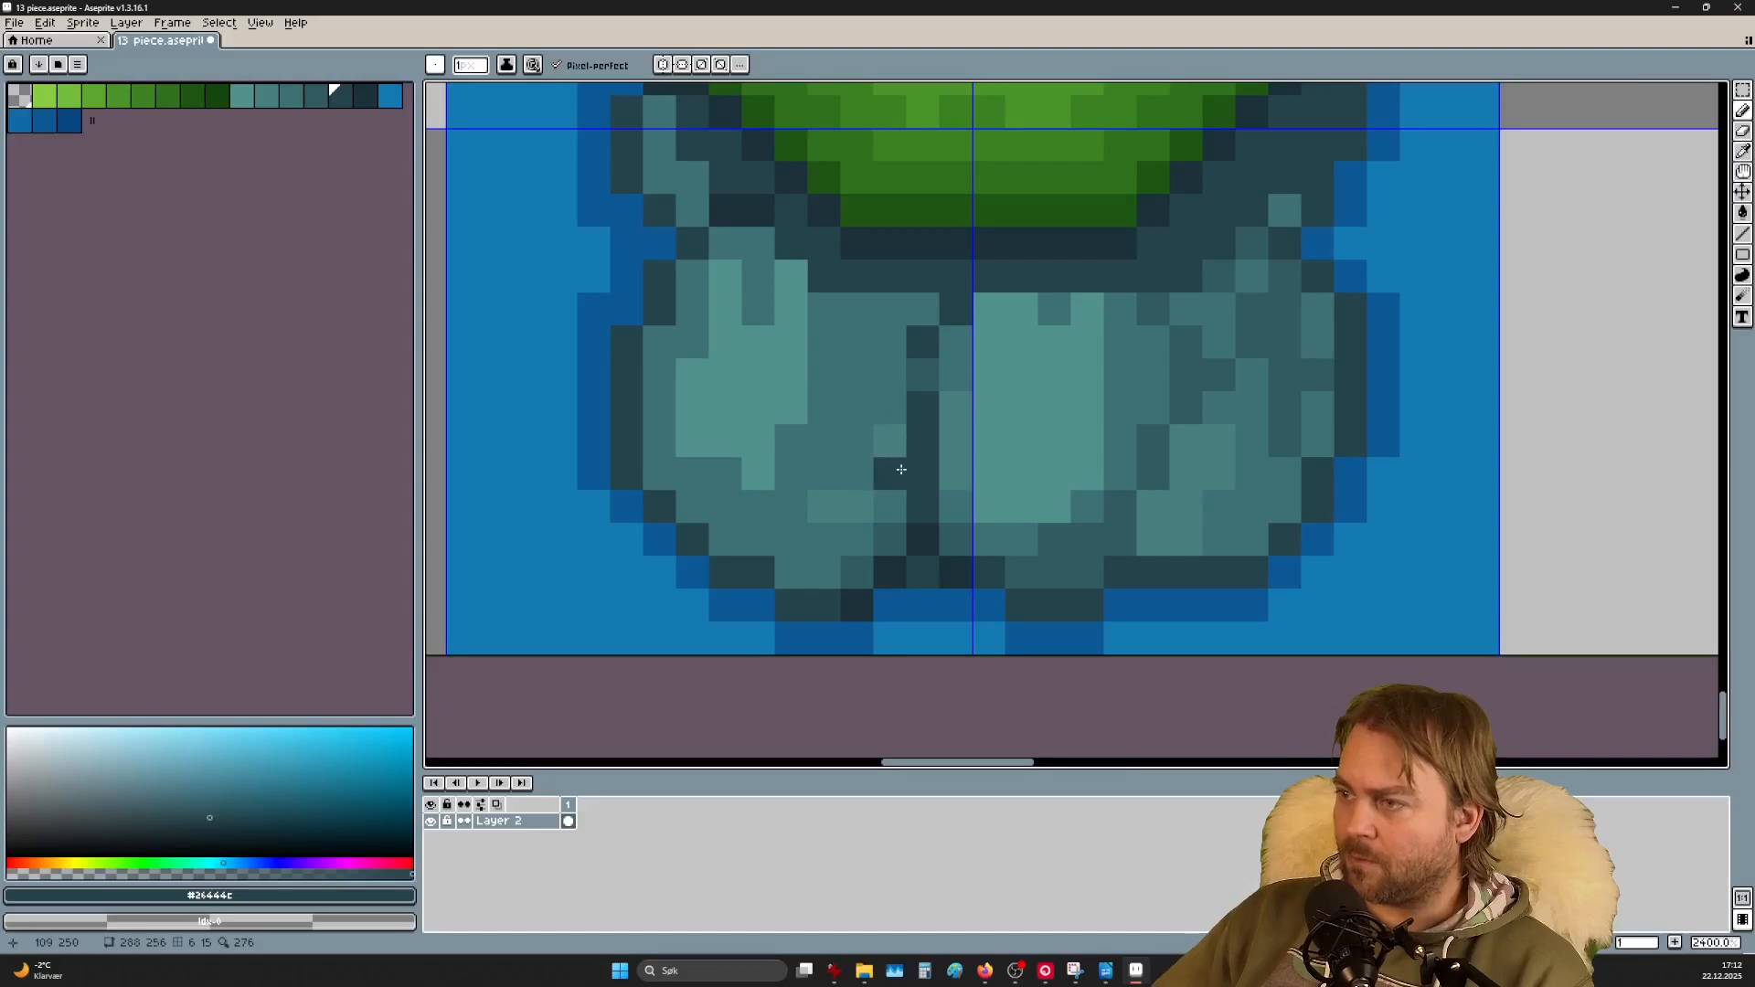
Step: Deepen the slanting crack and the small crevices in the rocks right of the seam with #26444c pixels
{"action": "scroll", "coordinate": [902, 469], "scroll_direction": "down", "scroll_amount": 4}
{"action": "scroll", "coordinate": [1045, 526], "scroll_direction": "up", "scroll_amount": 5}
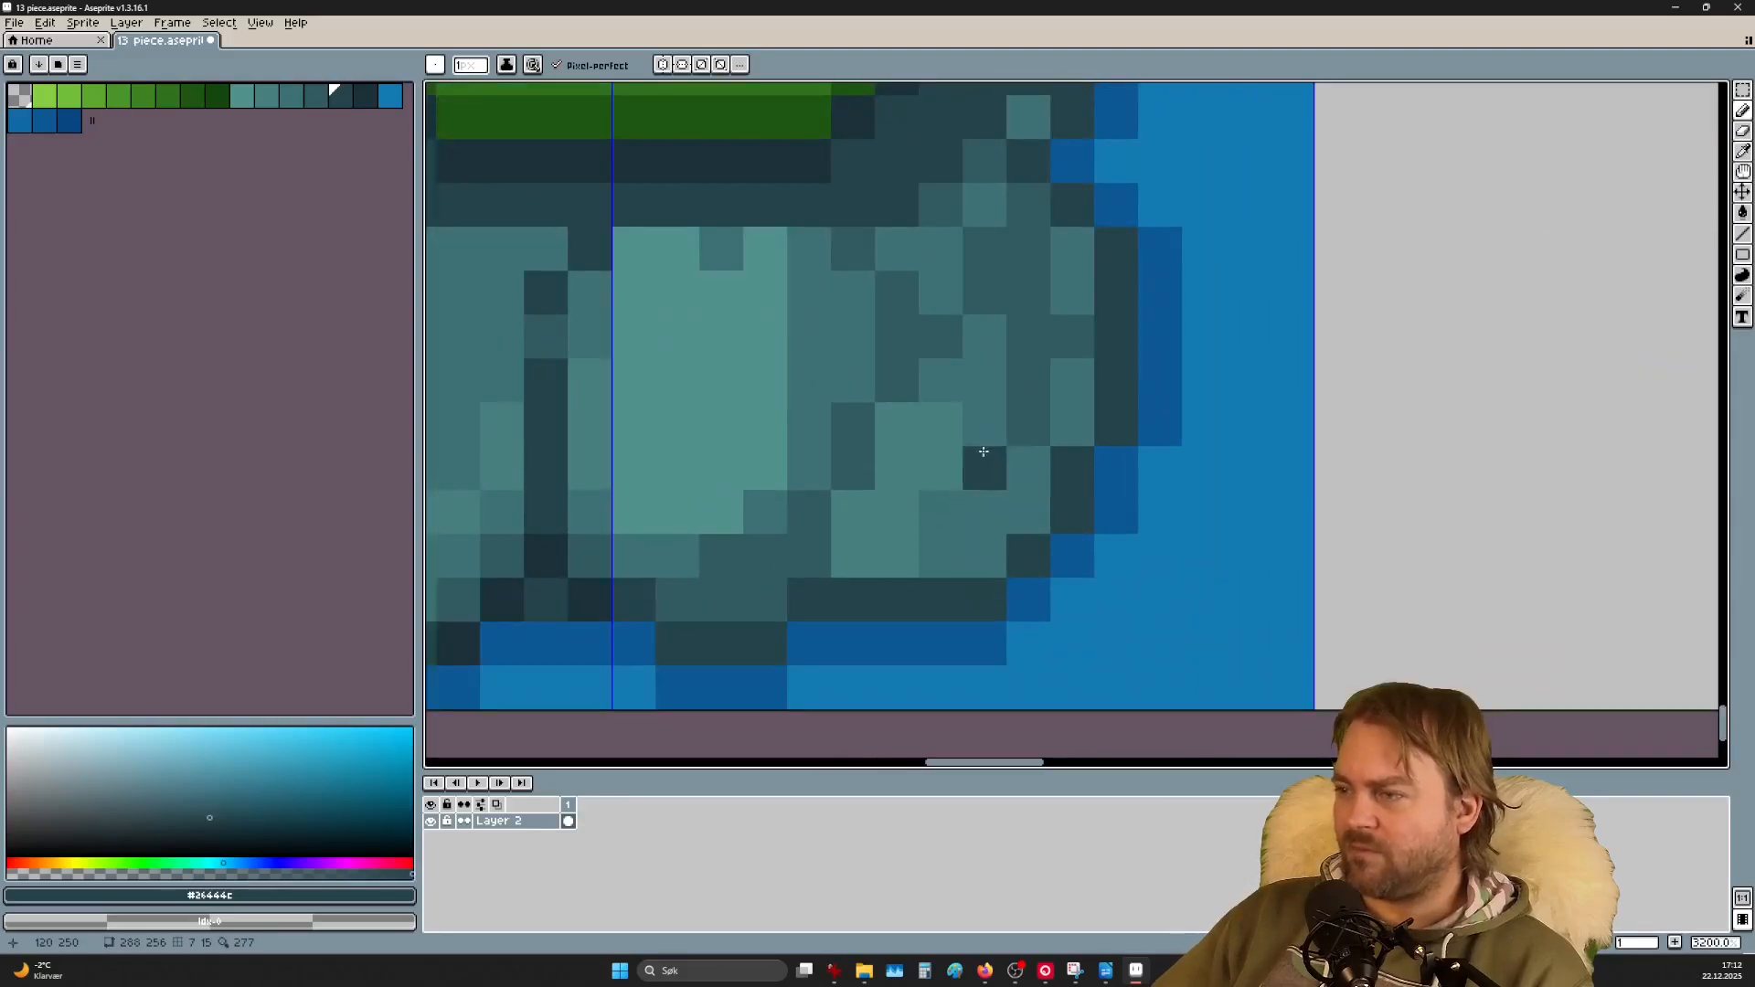
{"action": "left_click", "coordinate": [984, 460]}
{"action": "left_click", "coordinate": [811, 509]}
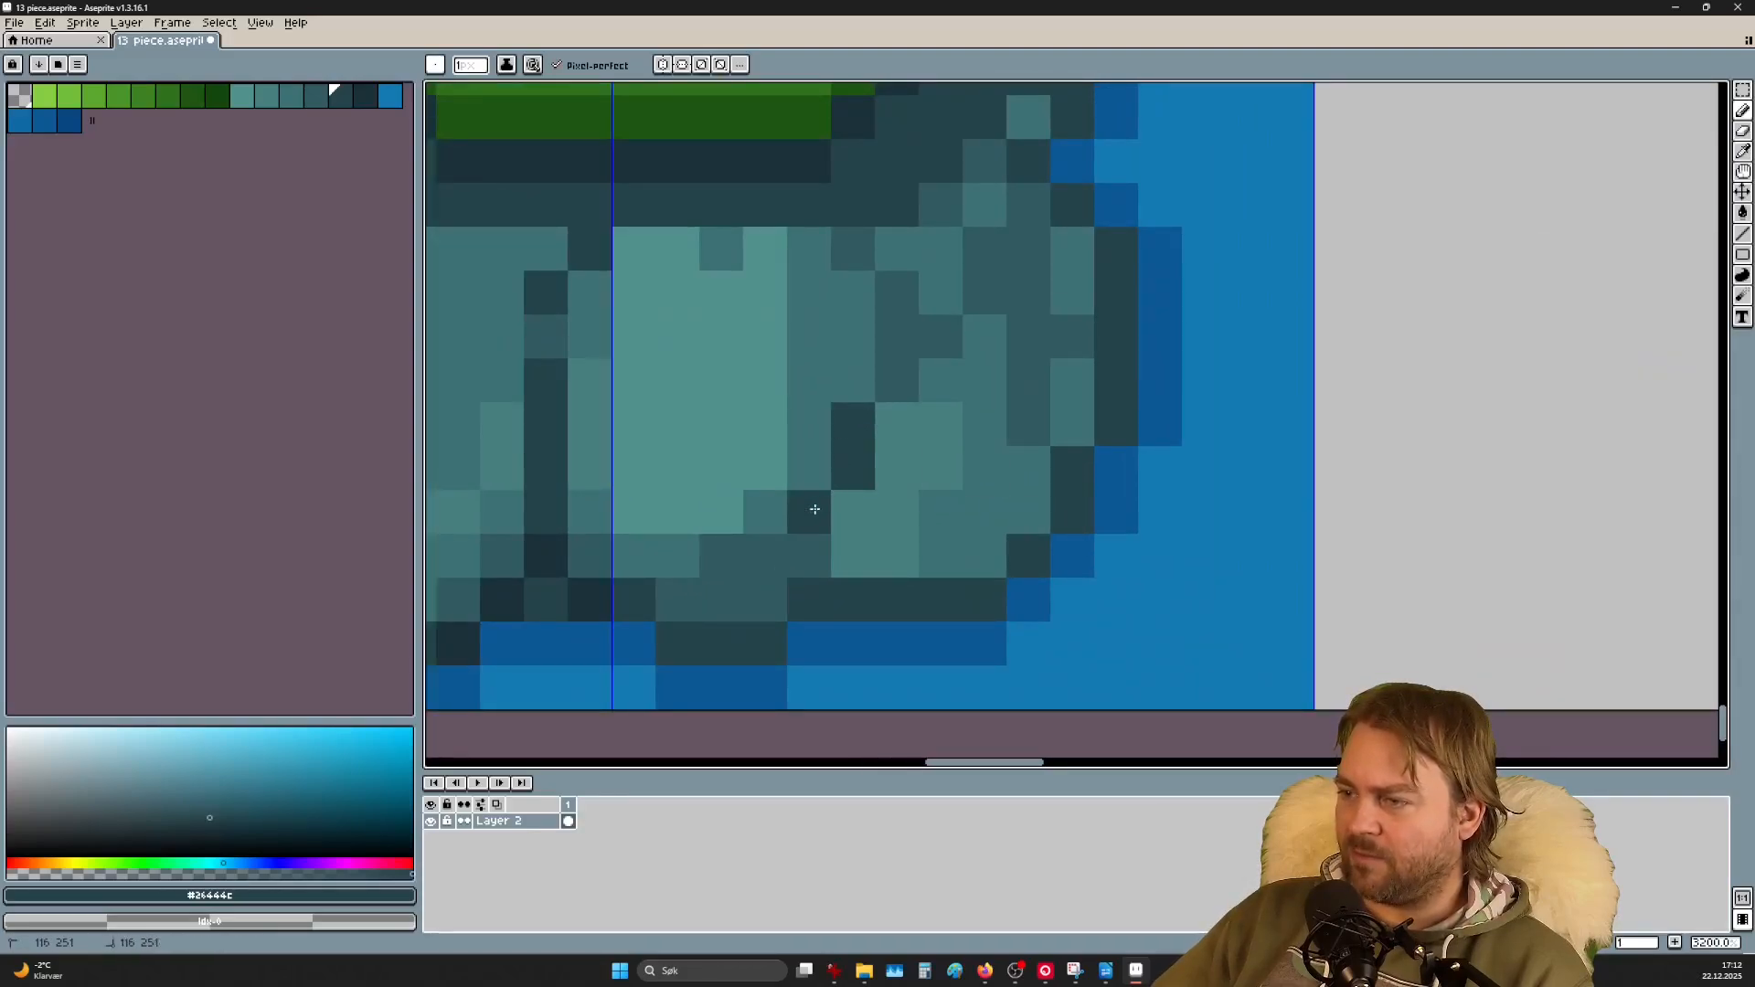
{"action": "left_click", "coordinate": [804, 553]}
{"action": "left_click", "coordinate": [897, 293]}
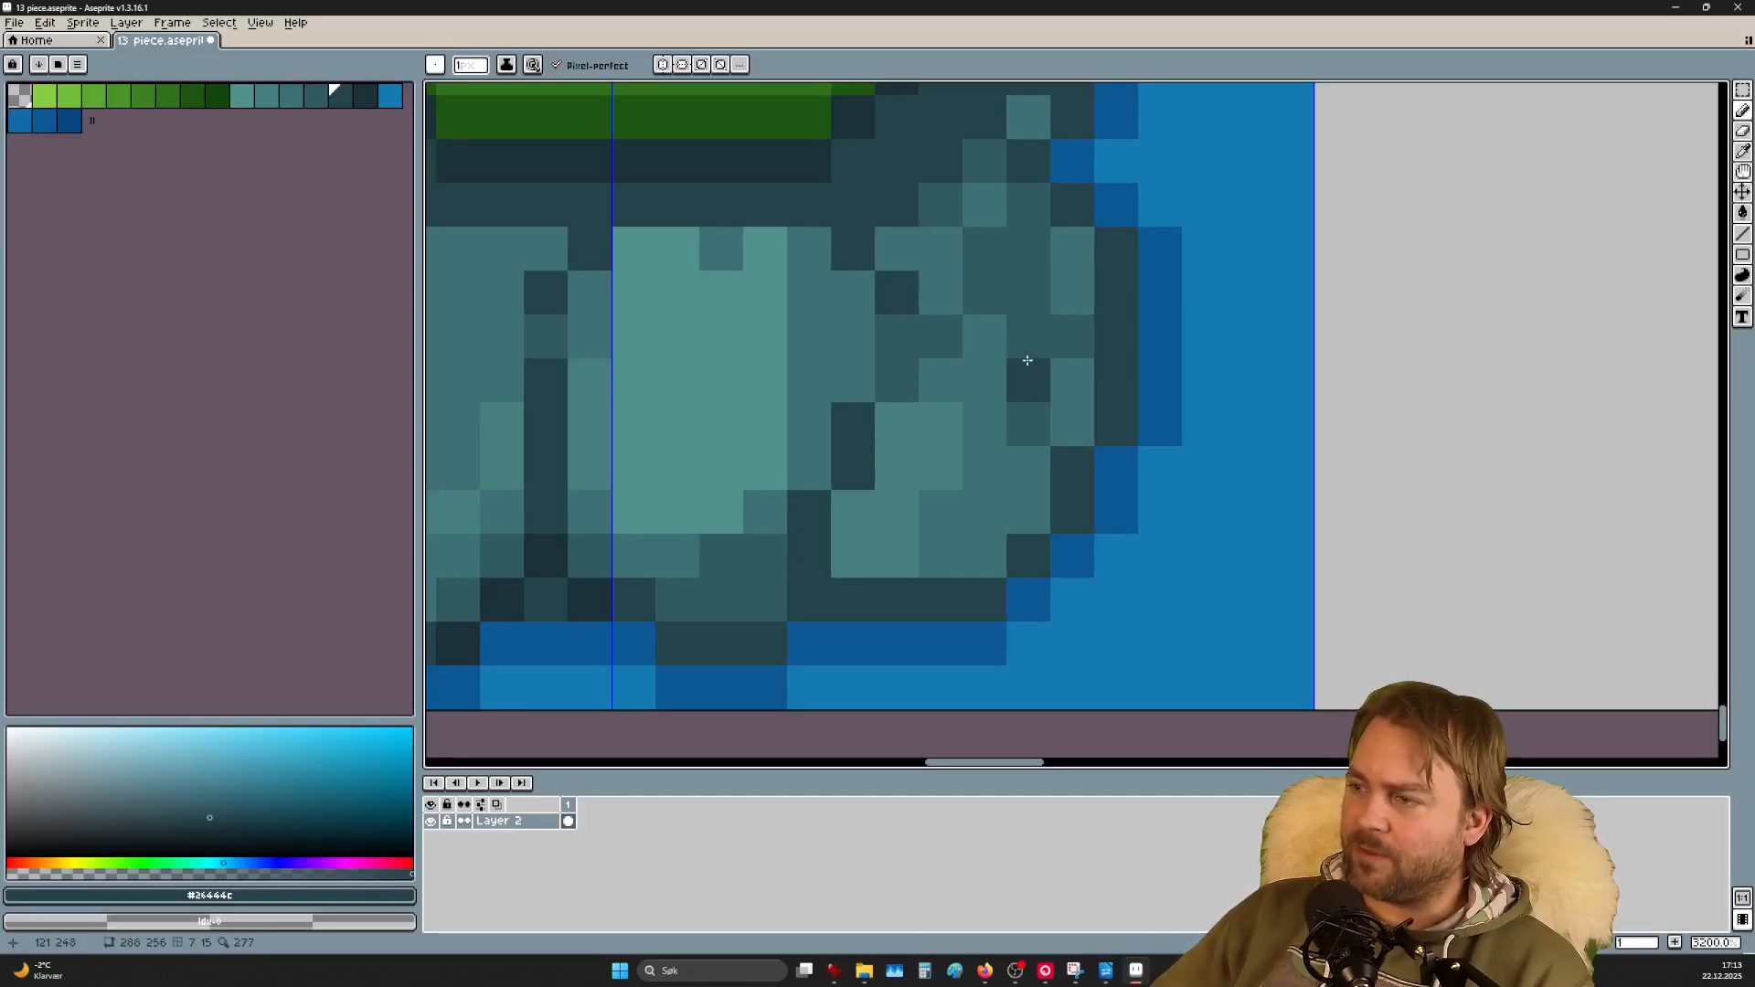
{"action": "left_click_drag", "start_coordinate": [1027, 420], "coordinate": [1015, 384]}
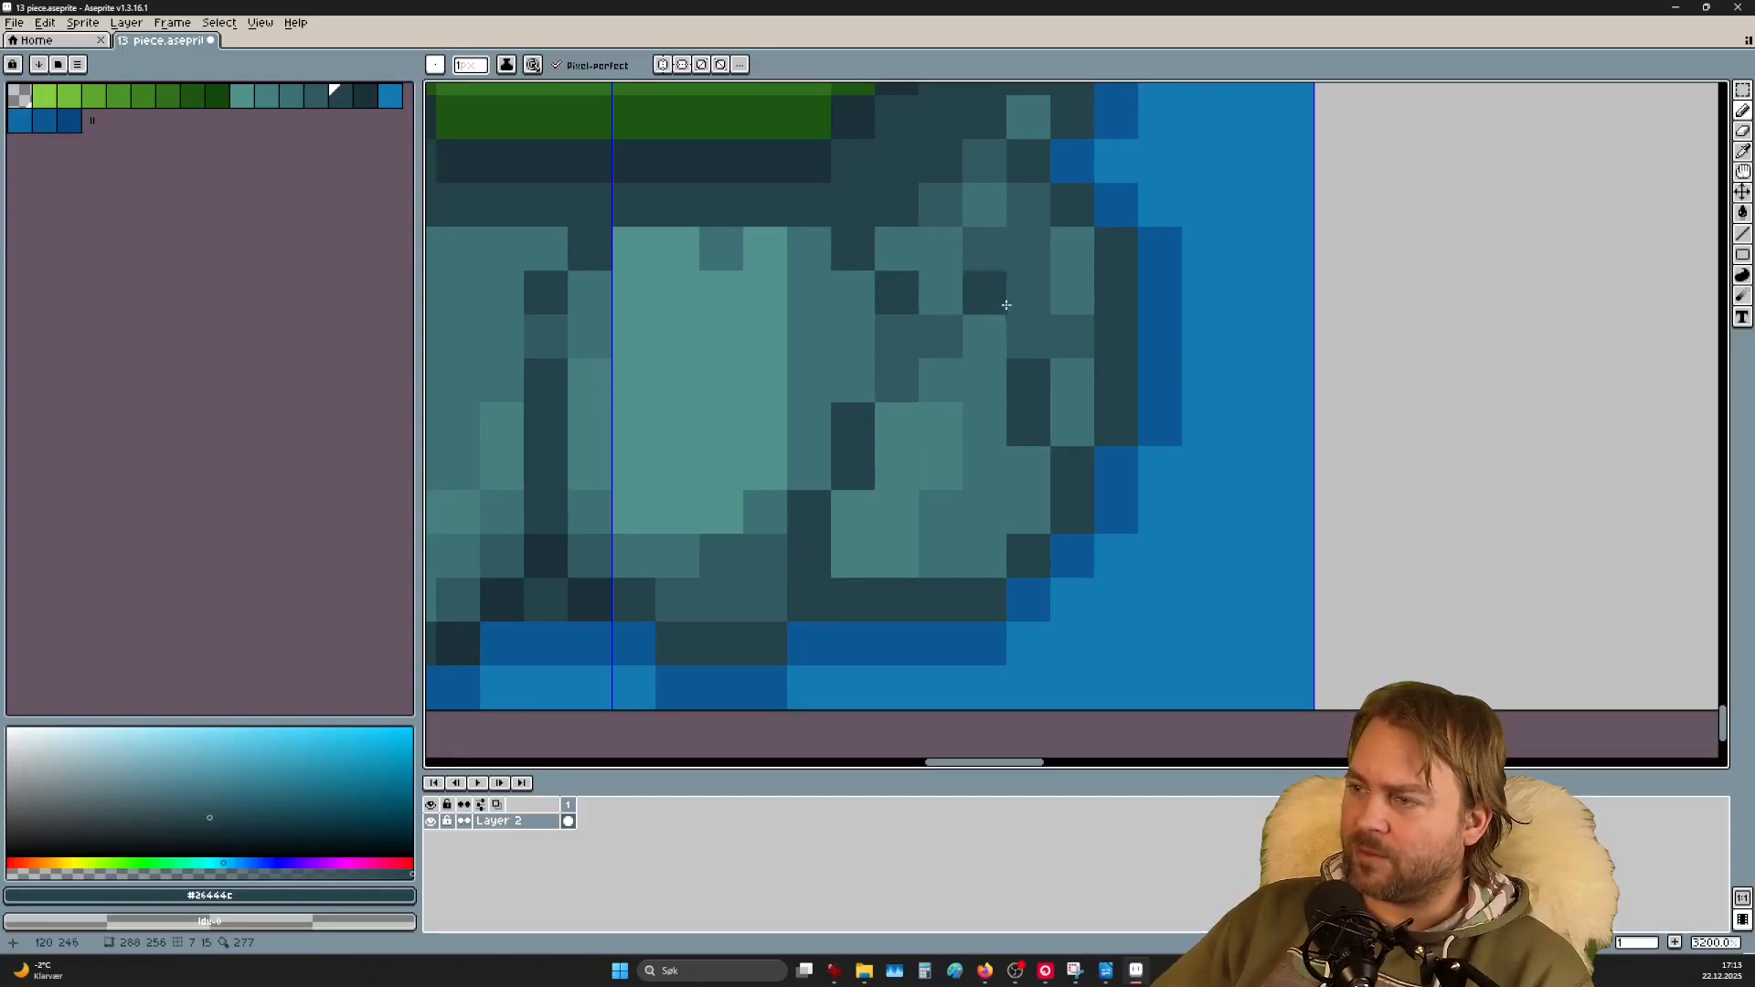
{"action": "left_click", "coordinate": [955, 299]}
Step: Examine the shaded bottom rocks, the full vertical island and its fit beside the horizontal island at several zoom levels
{"action": "scroll", "coordinate": [631, 379], "scroll_direction": "down", "scroll_amount": 4}
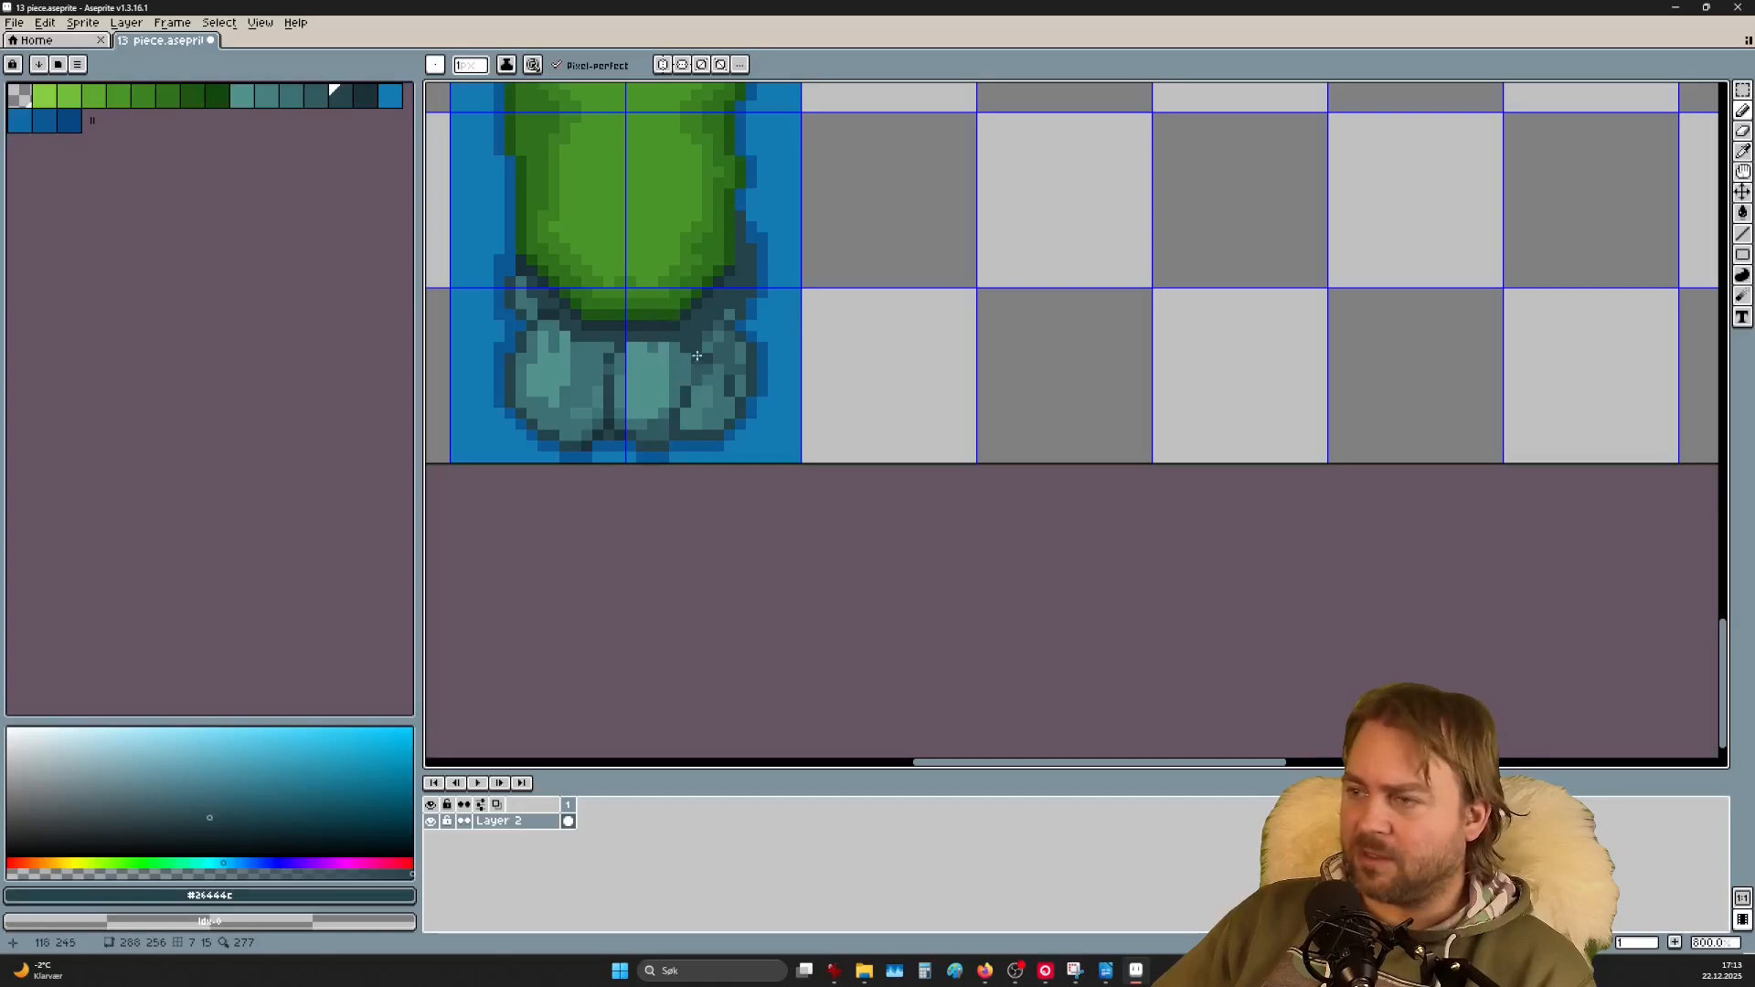
{"action": "scroll", "coordinate": [621, 448], "scroll_direction": "up", "scroll_amount": 1}
{"action": "scroll", "coordinate": [677, 420], "scroll_direction": "down", "scroll_amount": 1}
{"action": "scroll", "coordinate": [695, 411], "scroll_direction": "up", "scroll_amount": 2}
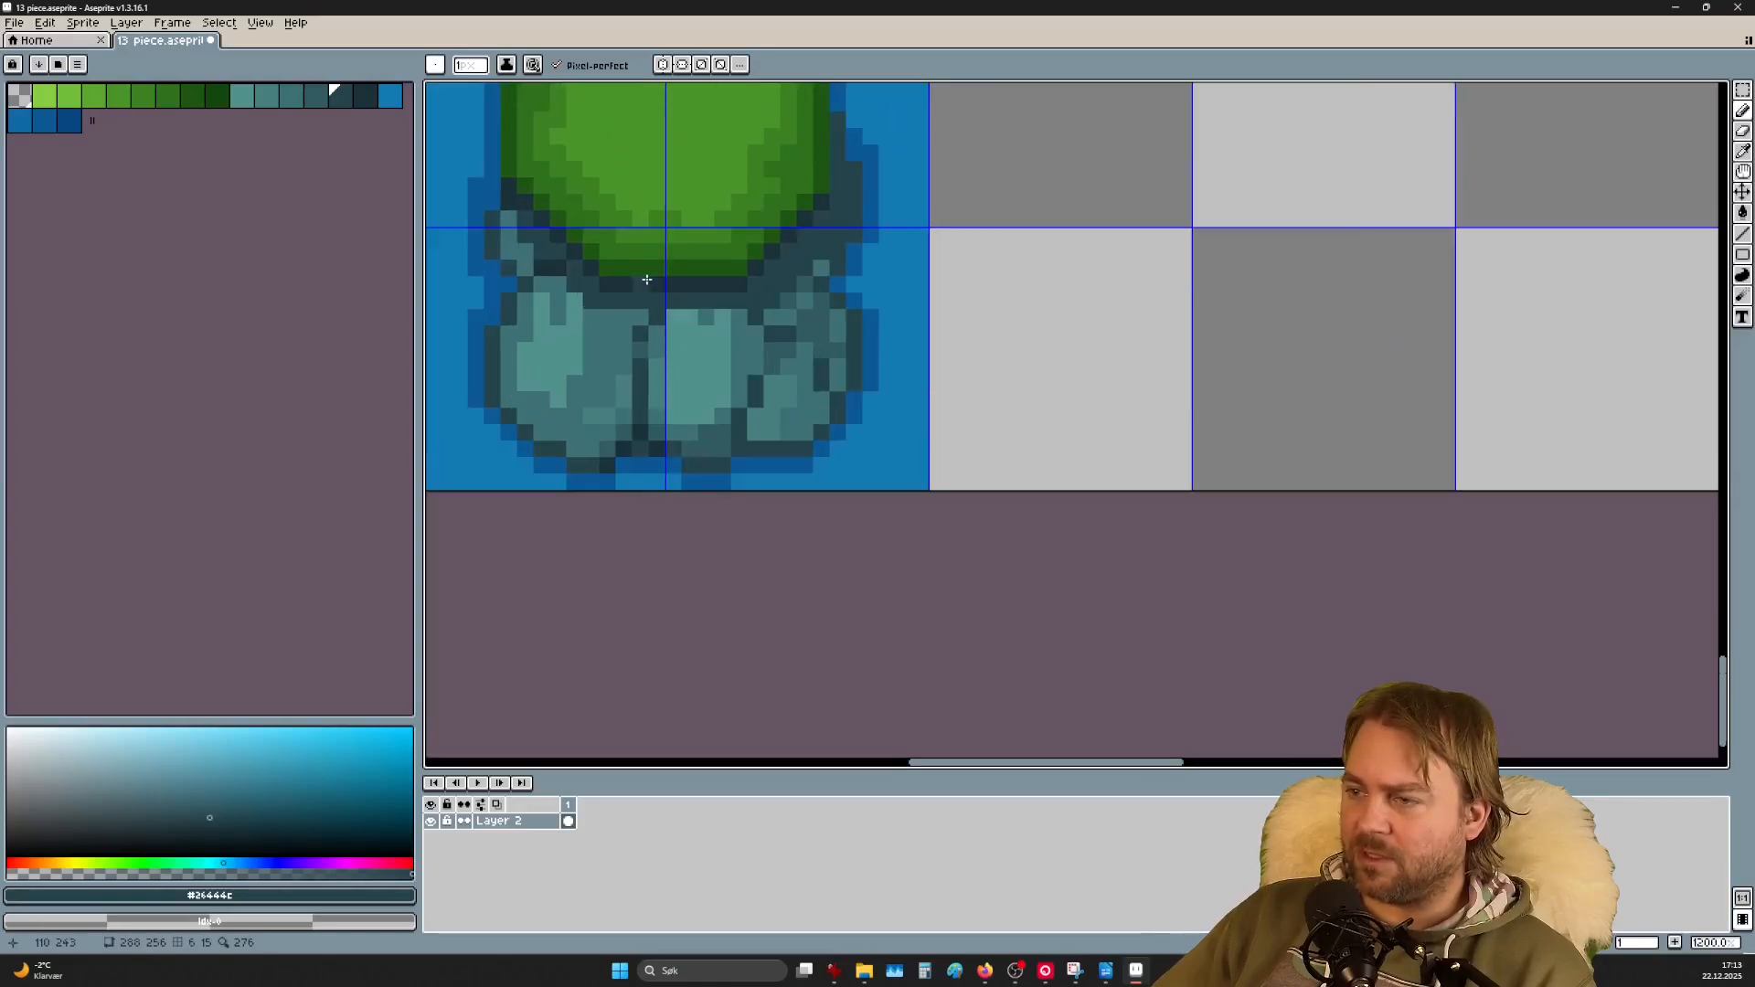
{"action": "left_click_drag", "start_coordinate": [715, 400], "coordinate": [852, 339]}
{"action": "scroll", "coordinate": [818, 416], "scroll_direction": "up", "scroll_amount": 2}
{"action": "scroll", "coordinate": [827, 412], "scroll_direction": "down", "scroll_amount": 4}
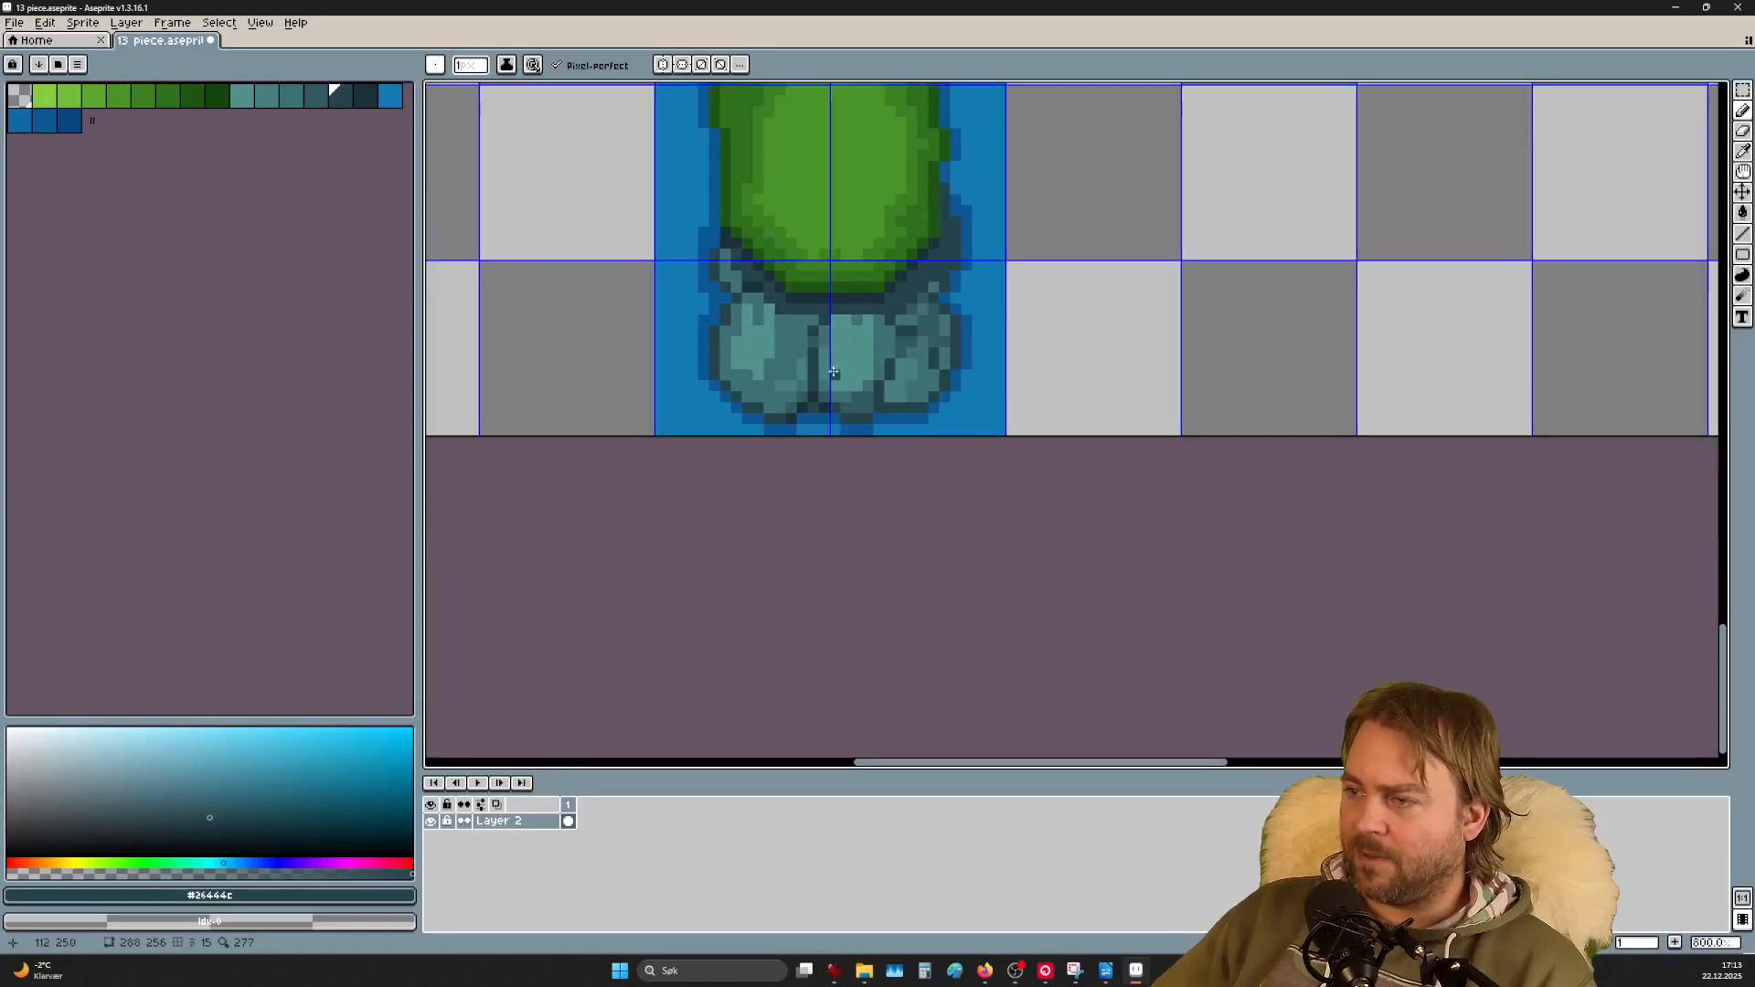
{"action": "left_click_drag", "start_coordinate": [940, 221], "coordinate": [963, 373]}
{"action": "scroll", "coordinate": [904, 252], "scroll_direction": "down", "scroll_amount": 2}
{"action": "left_click_drag", "start_coordinate": [924, 189], "coordinate": [1005, 453]}
{"action": "scroll", "coordinate": [1005, 411], "scroll_direction": "down", "scroll_amount": 1}
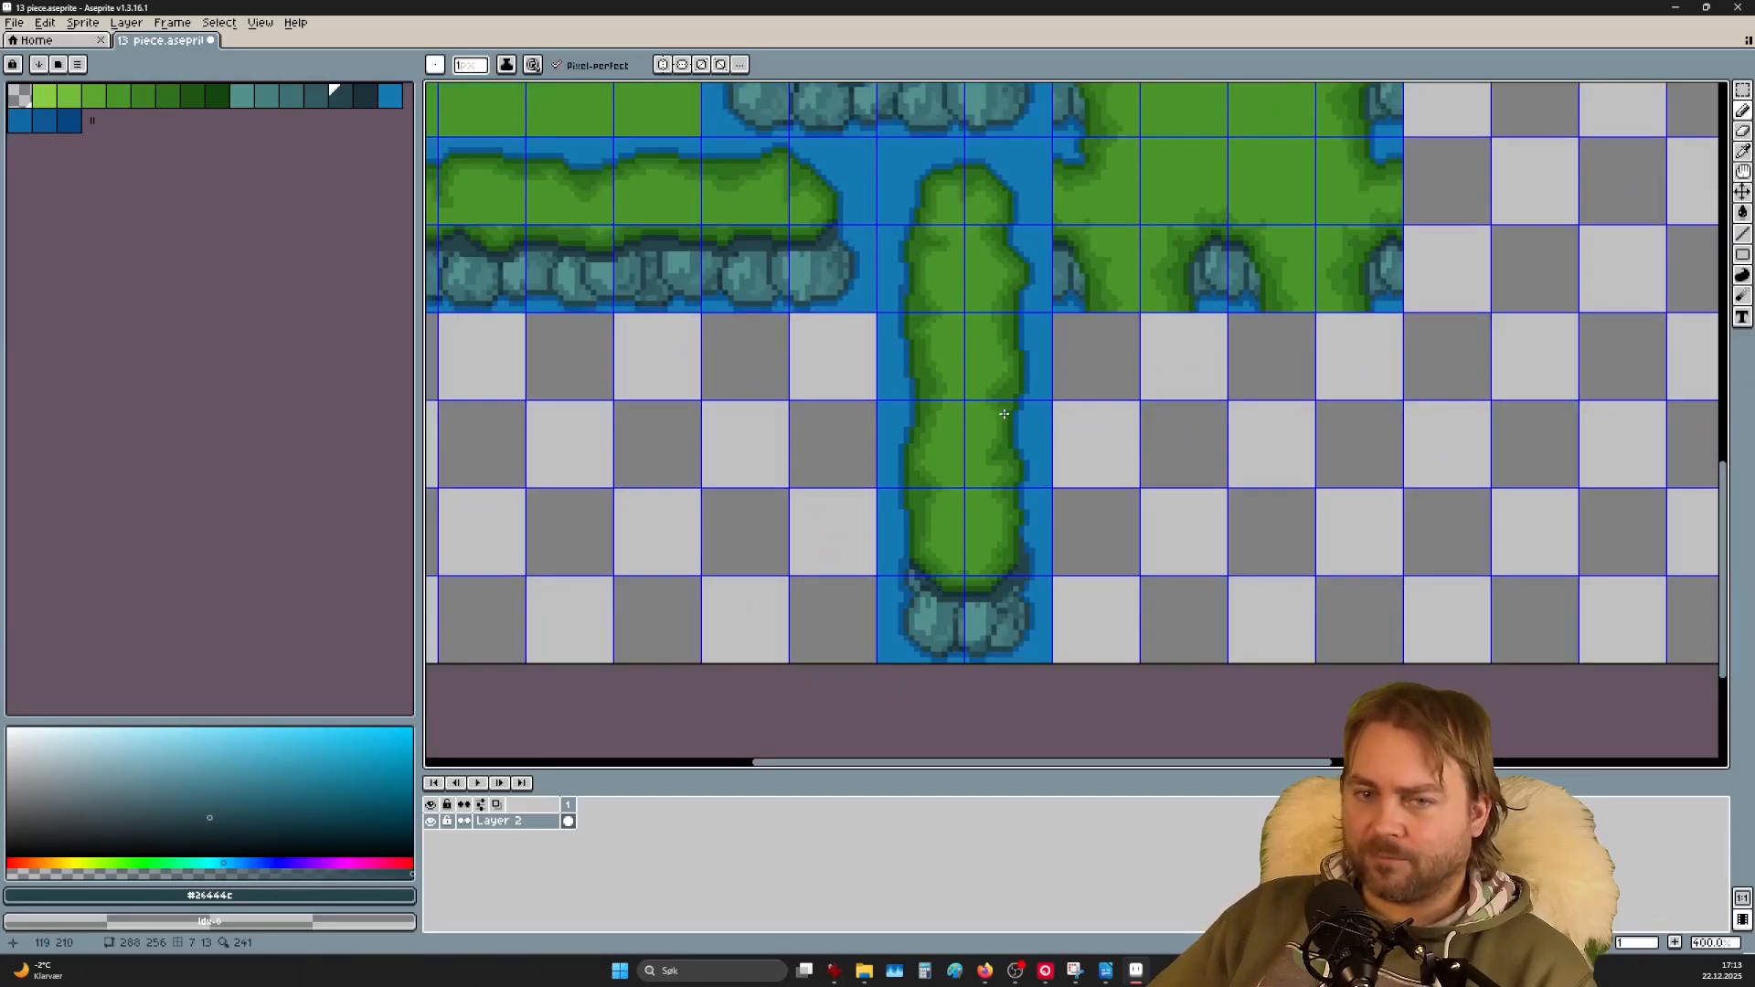
{"action": "left_click_drag", "start_coordinate": [833, 422], "coordinate": [1079, 406]}
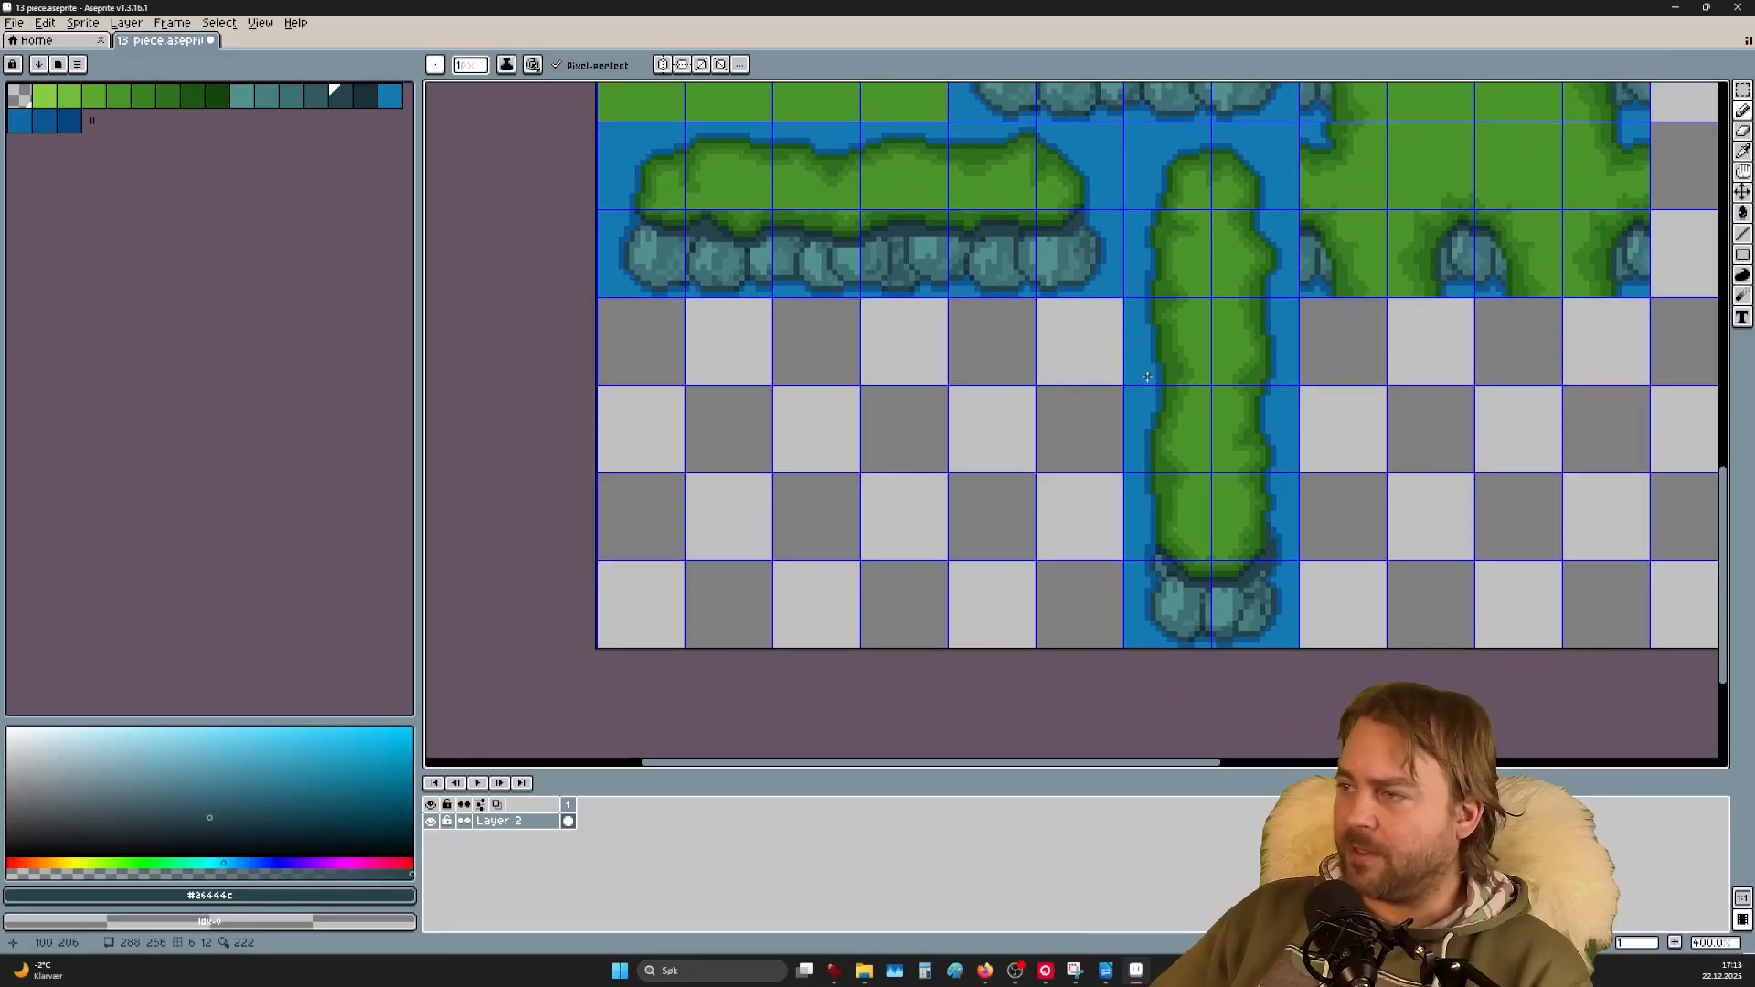
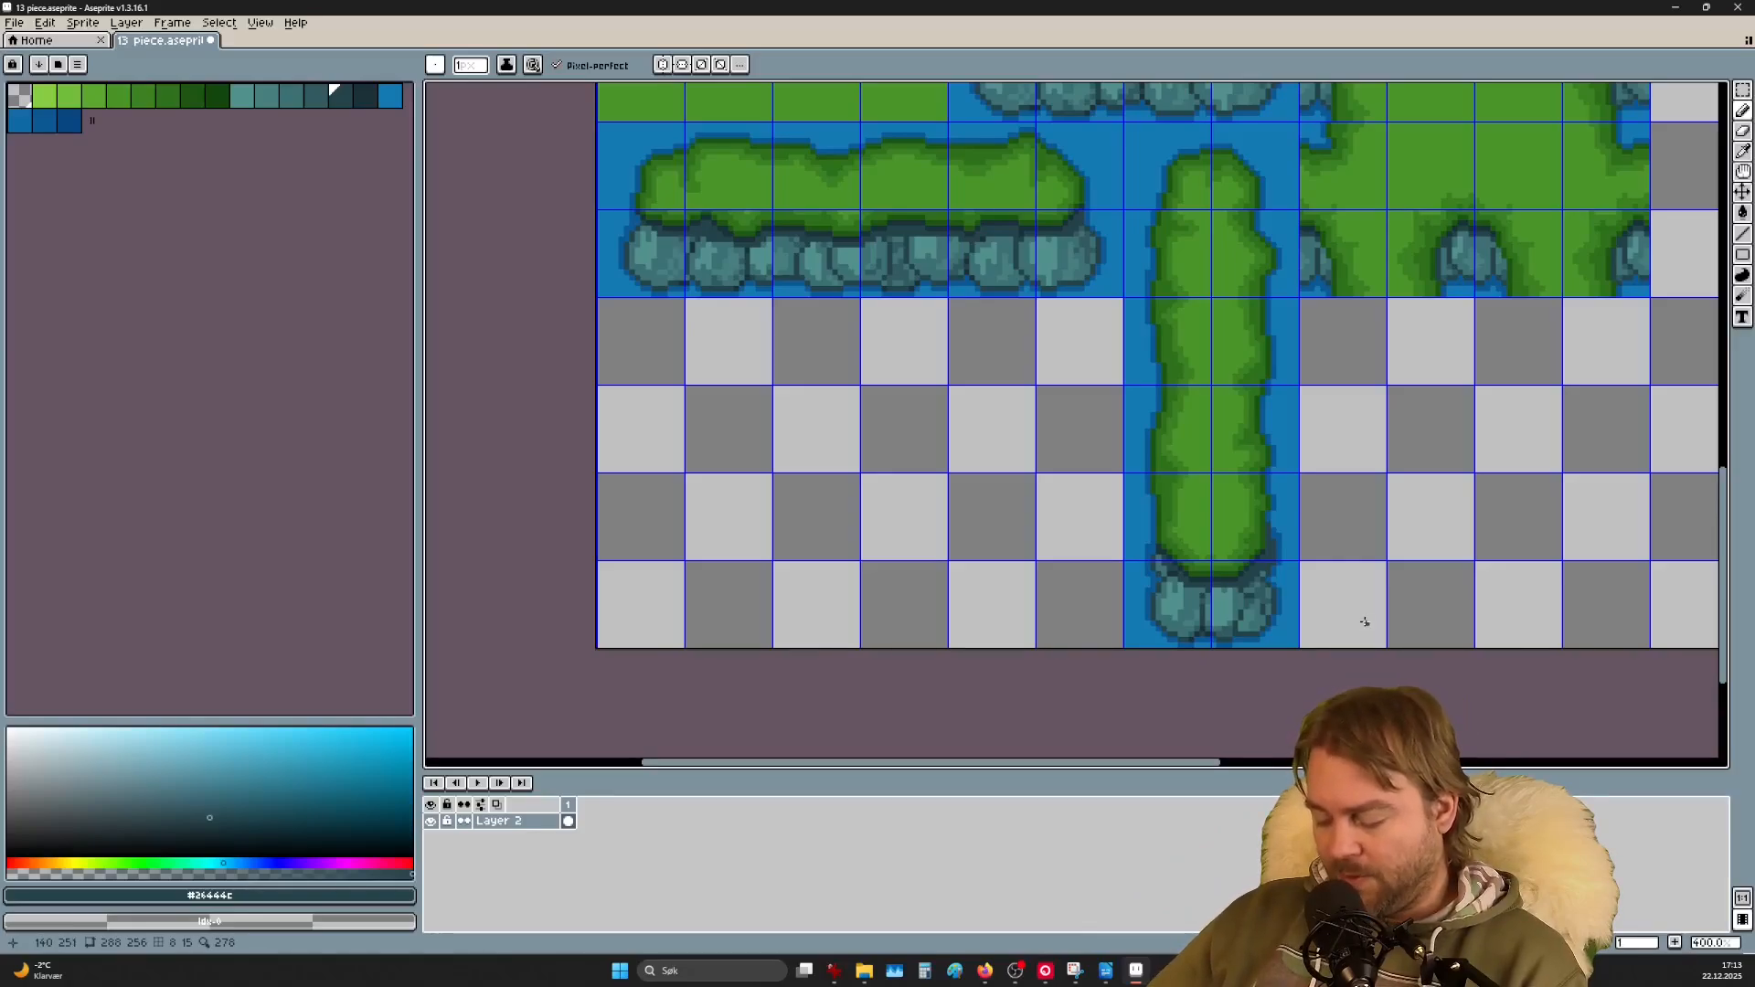
Step: Enable Snap to Grid and copy the vertical island's 32×16 bottom rock end to X 128, Y 208
{"action": "key", "text": "m"}
{"action": "left_click_drag", "start_coordinate": [1279, 623], "coordinate": [1154, 569]}
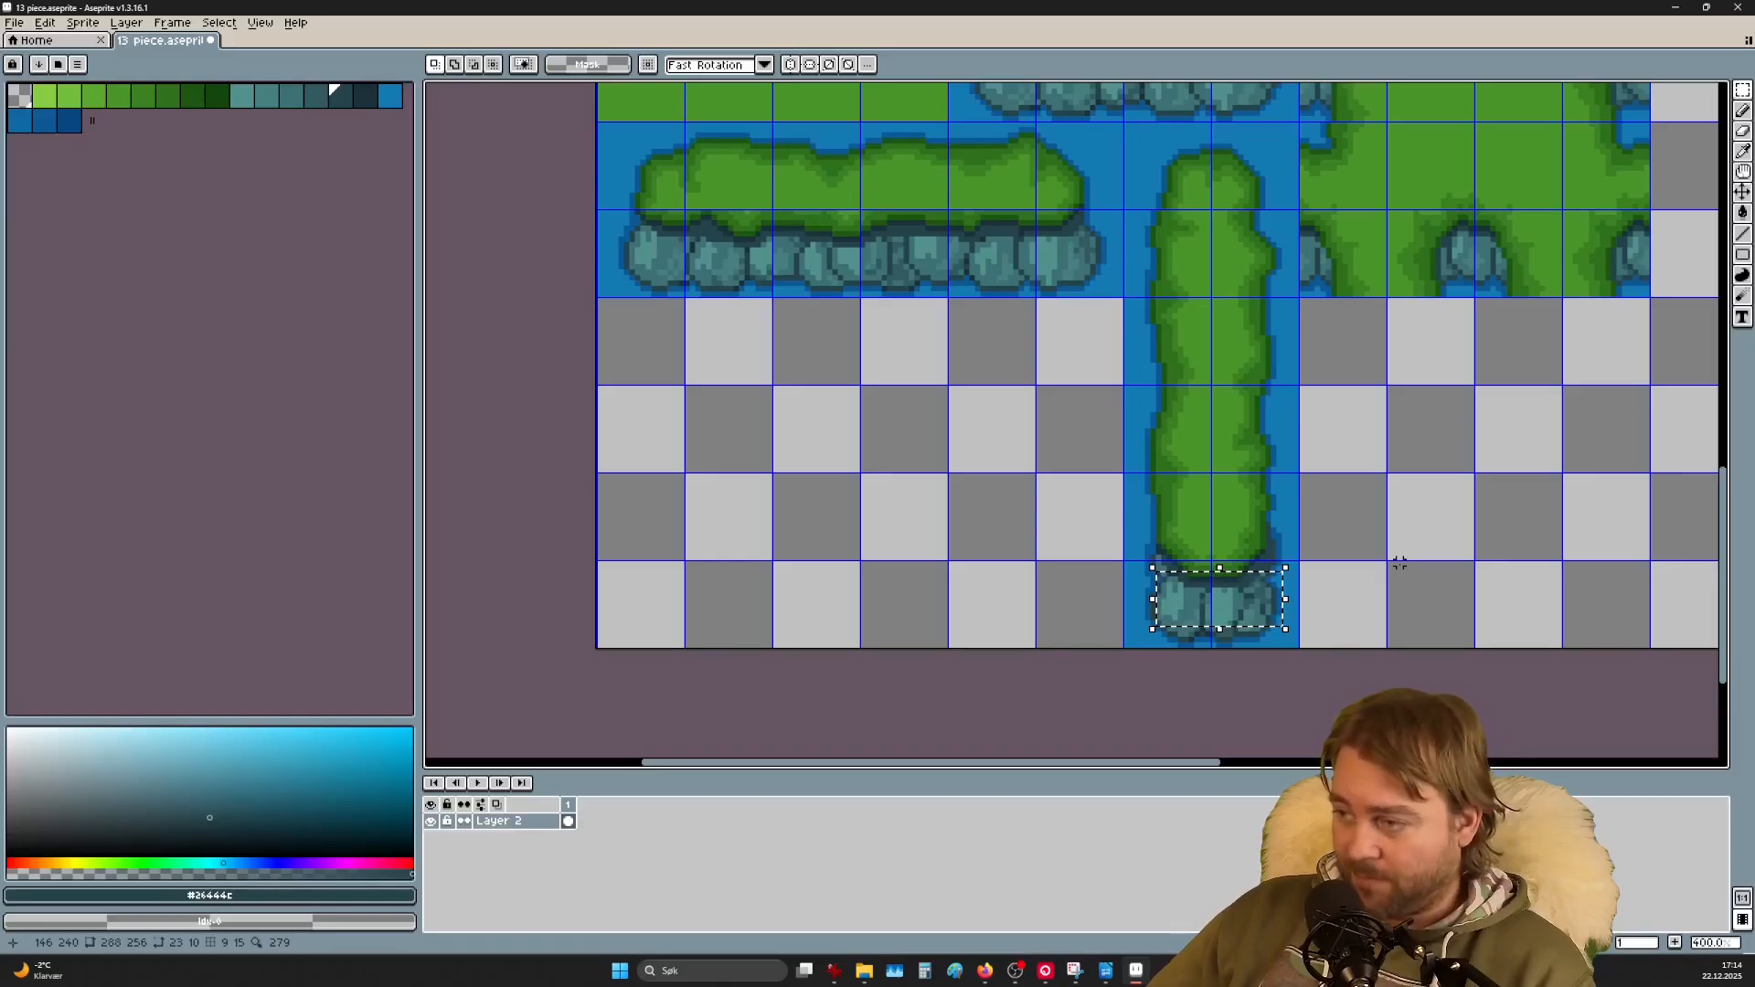
{"action": "key", "text": "shift+s"}
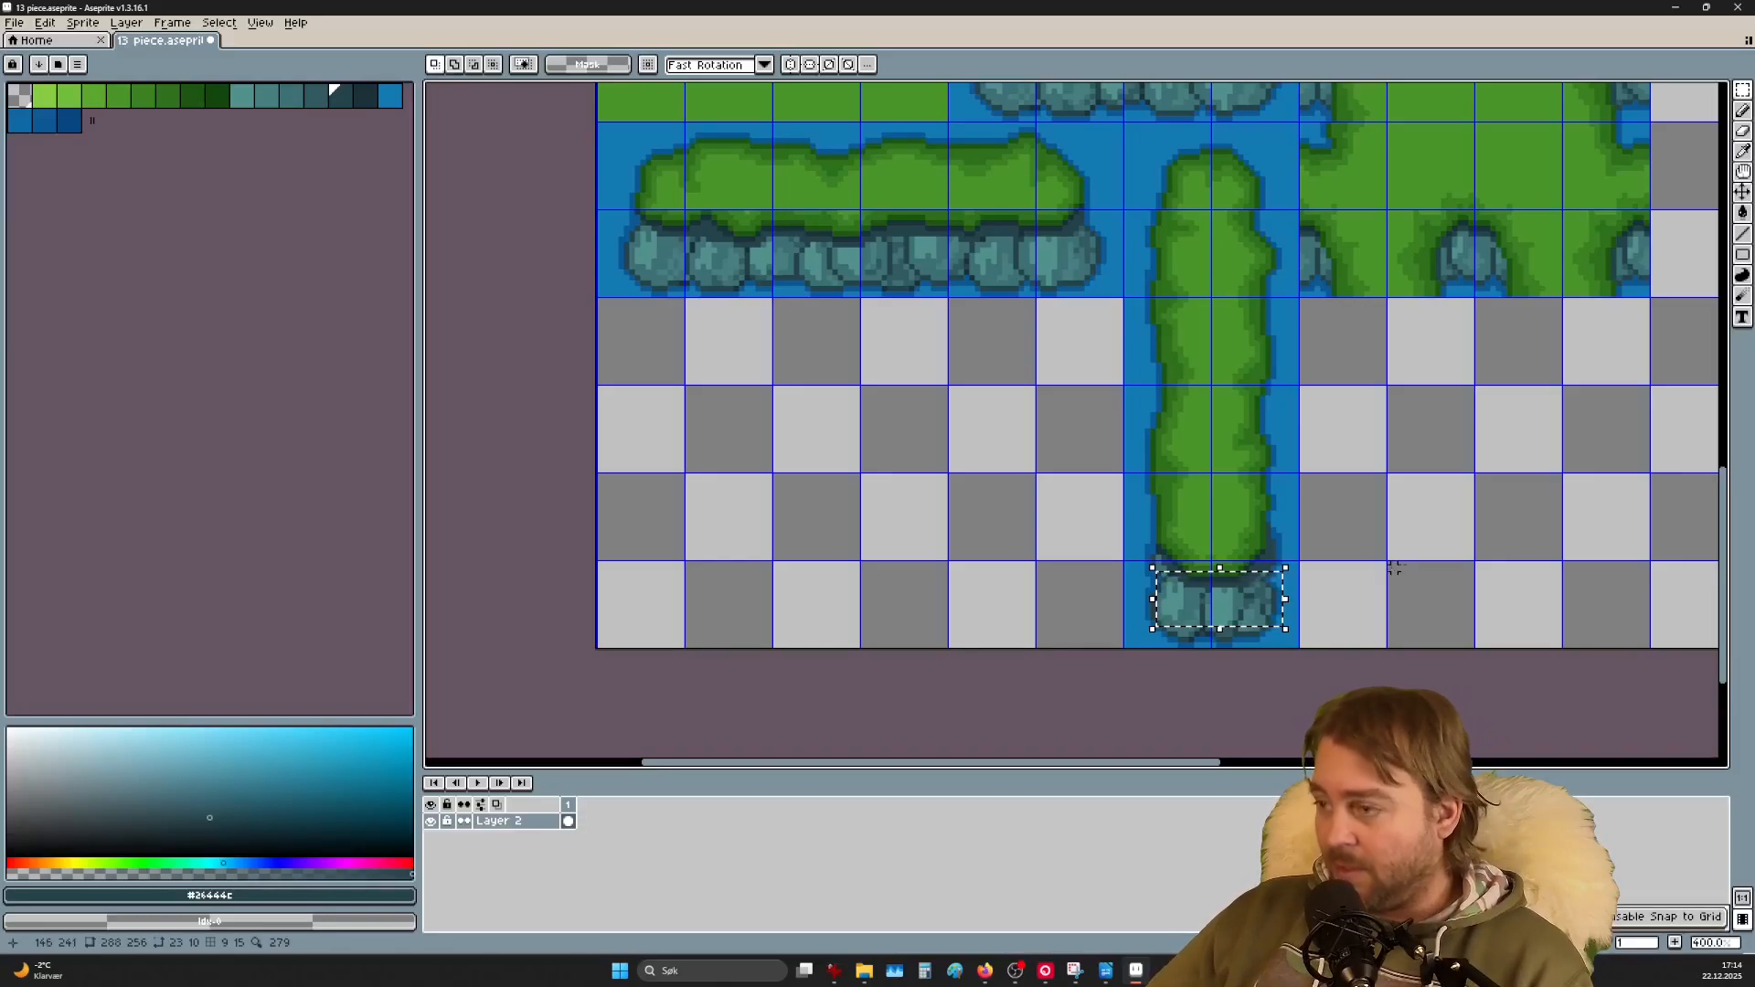
{"action": "left_click", "coordinate": [1328, 596]}
{"action": "left_click_drag", "start_coordinate": [1273, 640], "coordinate": [1148, 594]}
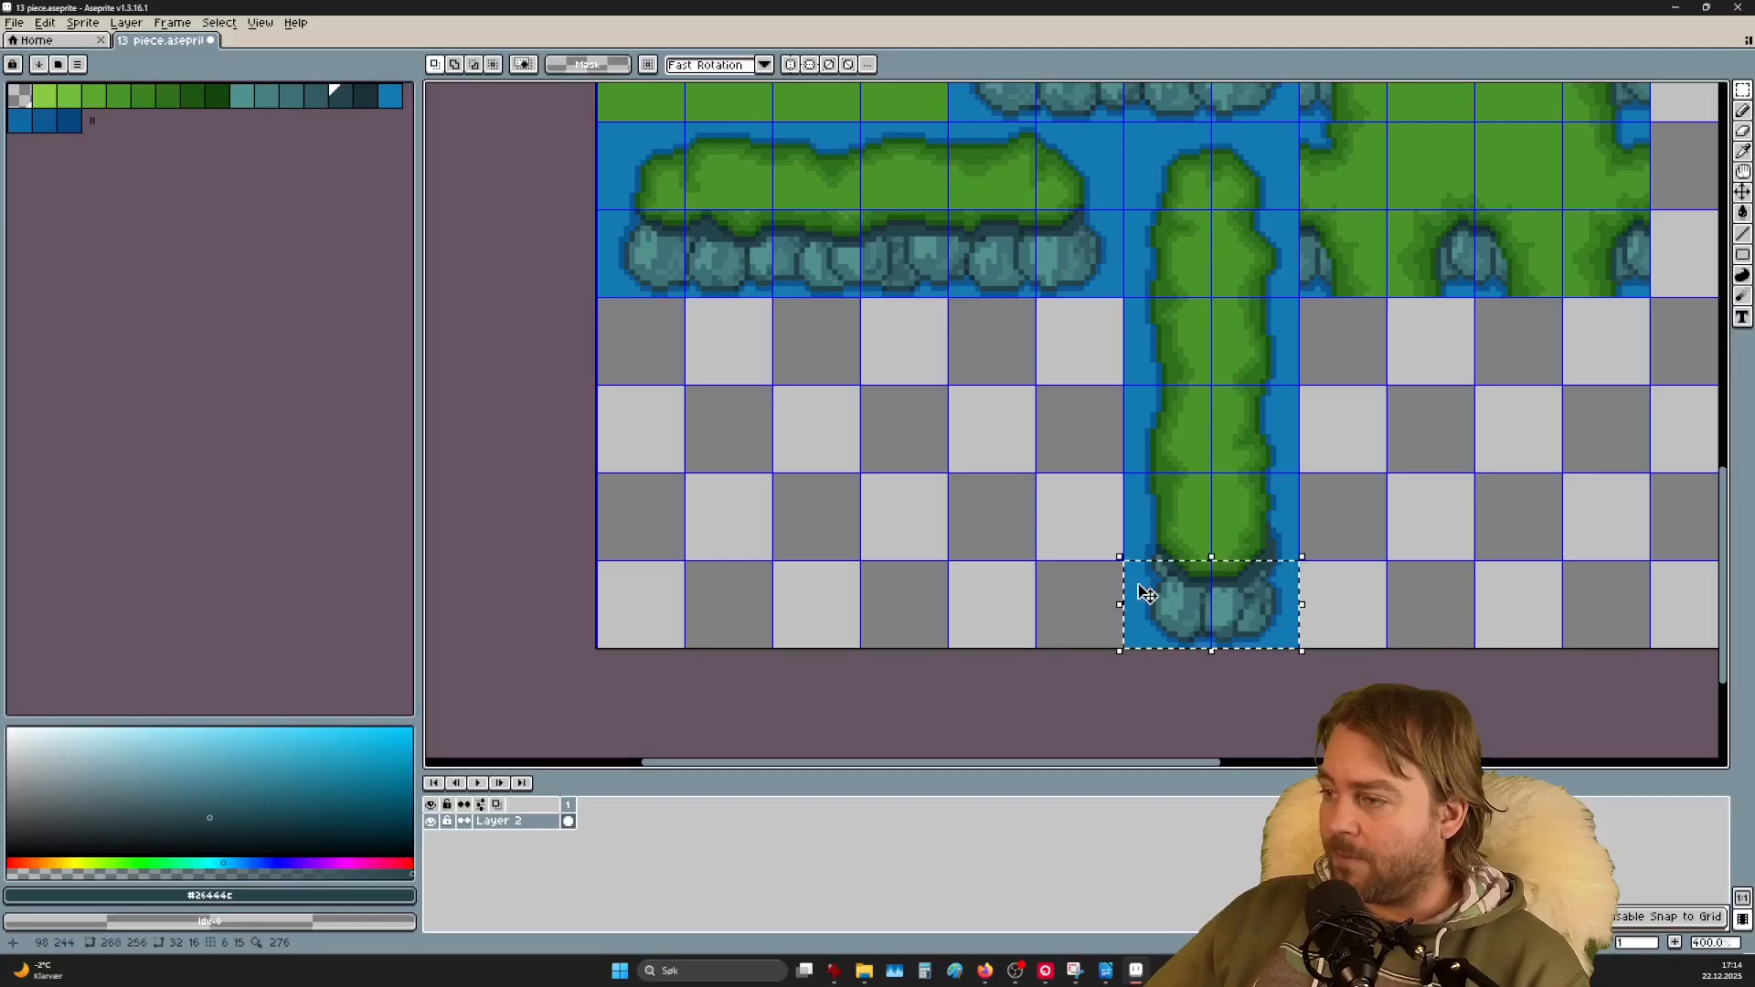
{"action": "key", "text": "ctrl+c"}
{"action": "key", "text": "ctrl+v"}
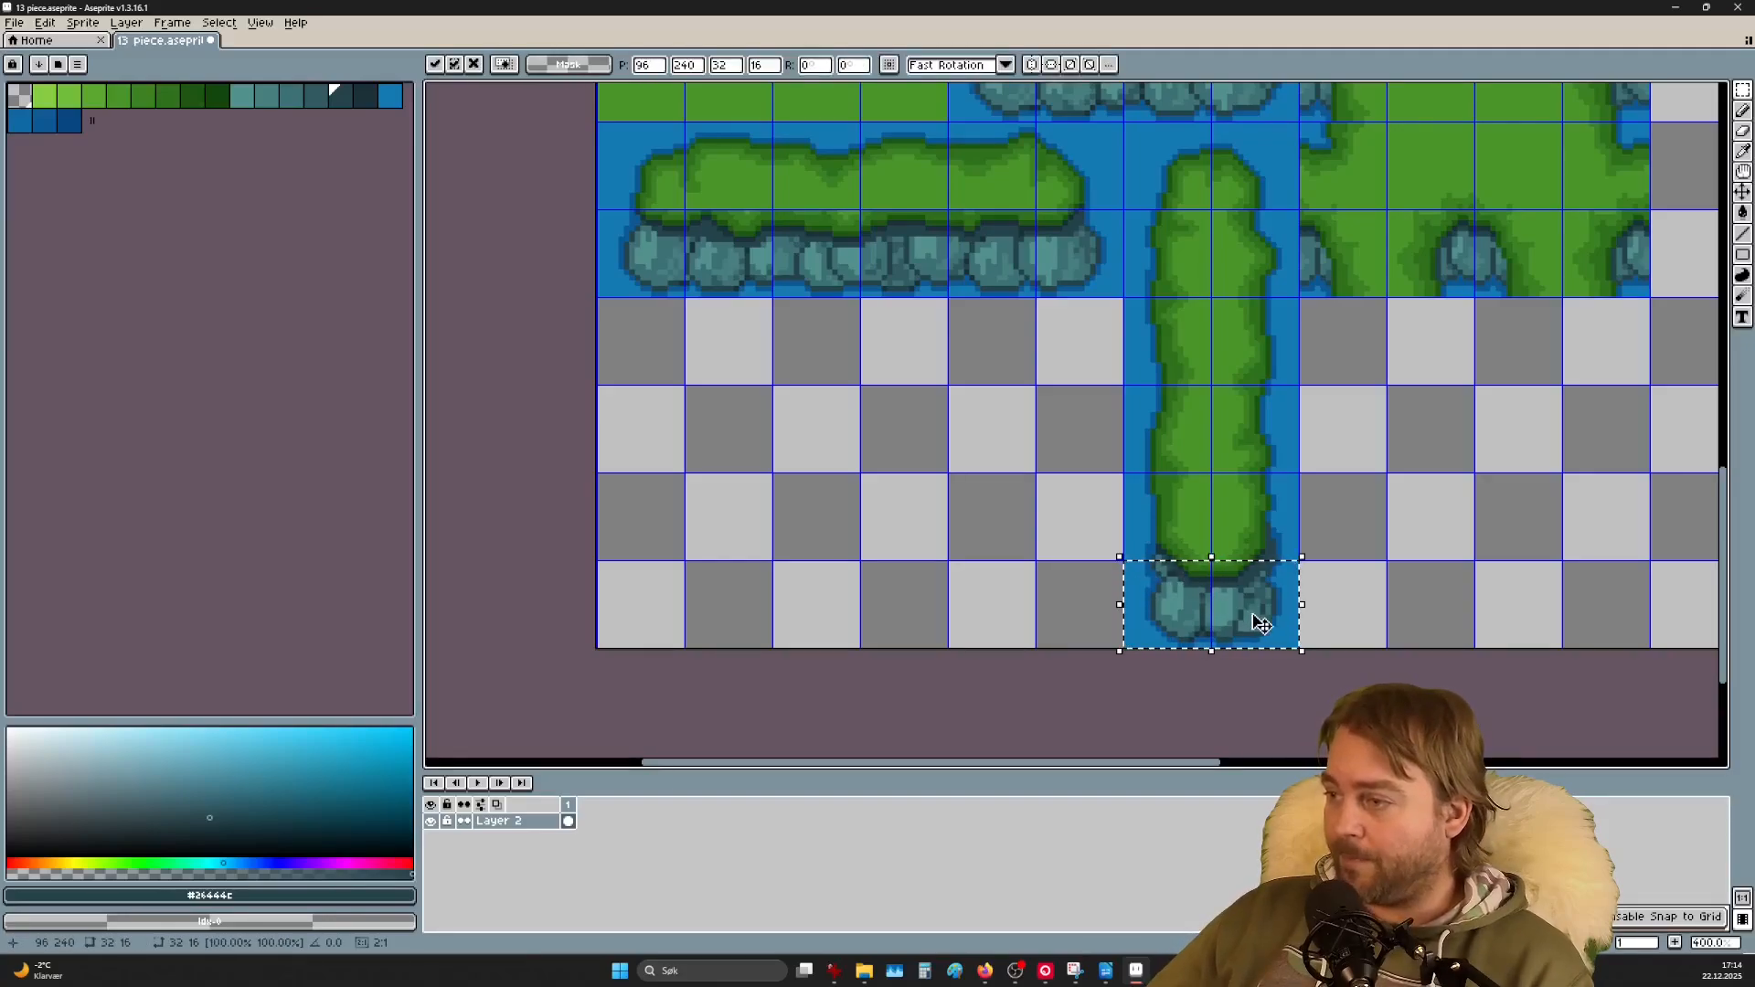
{"action": "left_click_drag", "start_coordinate": [1256, 616], "coordinate": [1438, 474]}
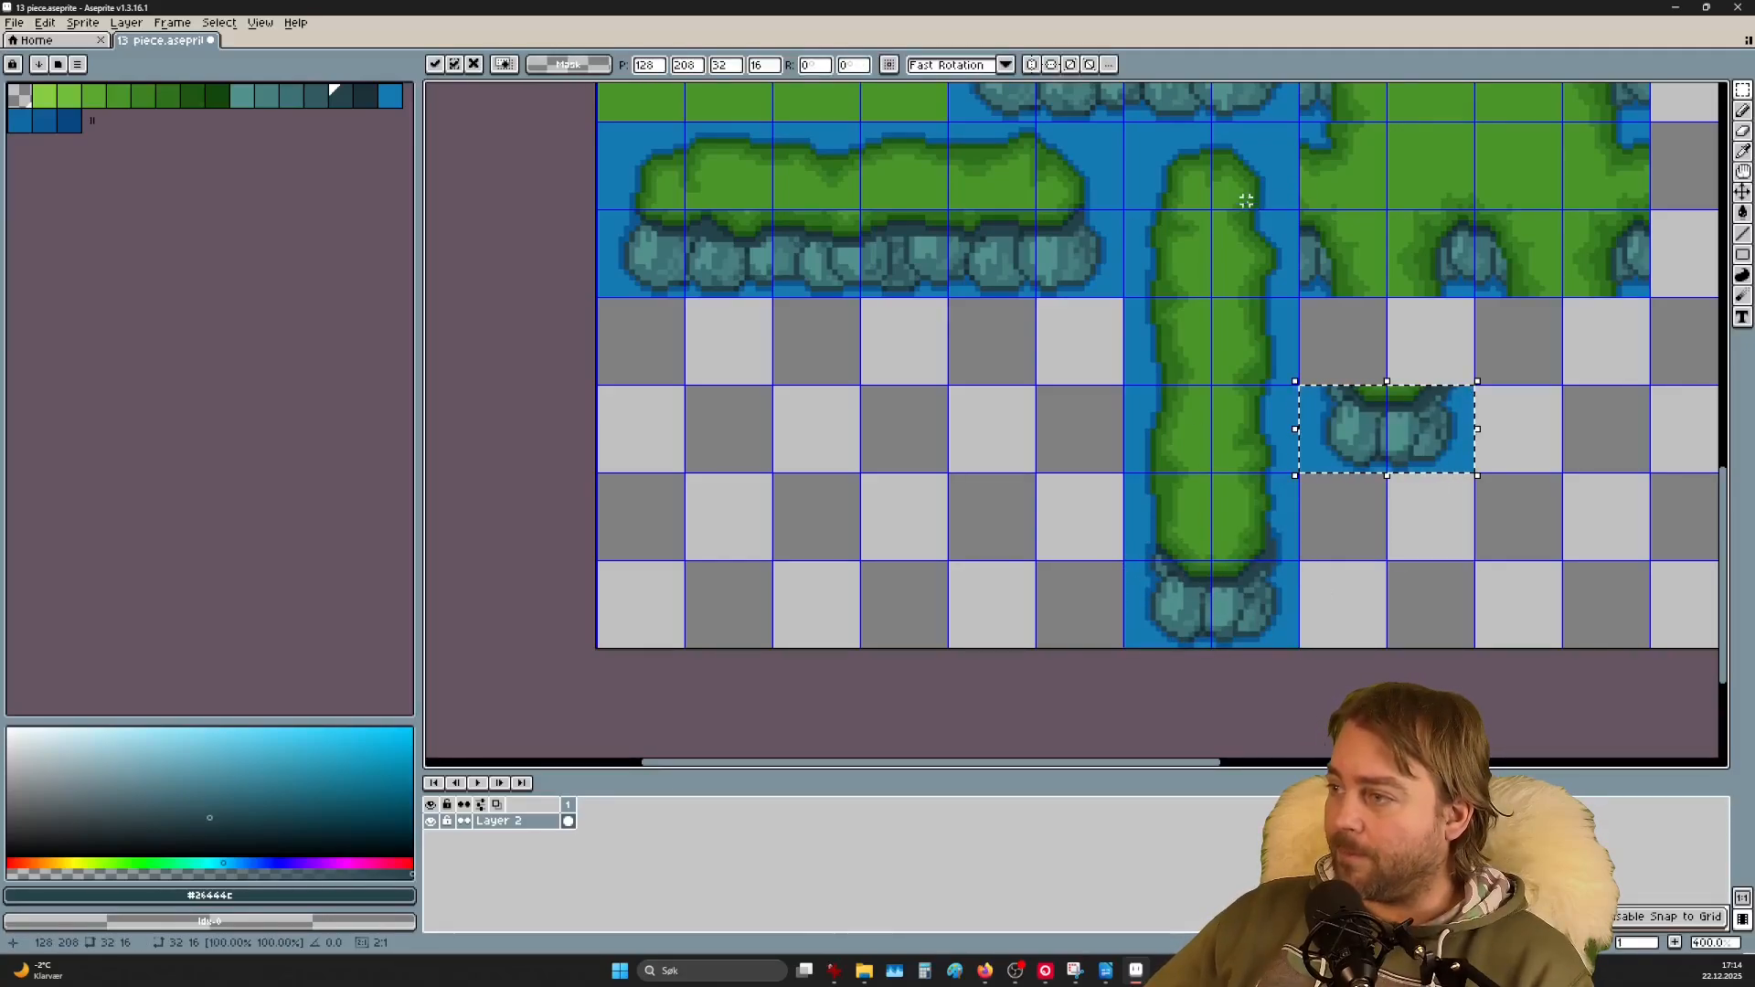
Step: Copy the vertical island's 32×16 grass top end and place it directly above the copied rock end to form a small island
{"action": "left_click_drag", "start_coordinate": [1132, 128], "coordinate": [1275, 187]}
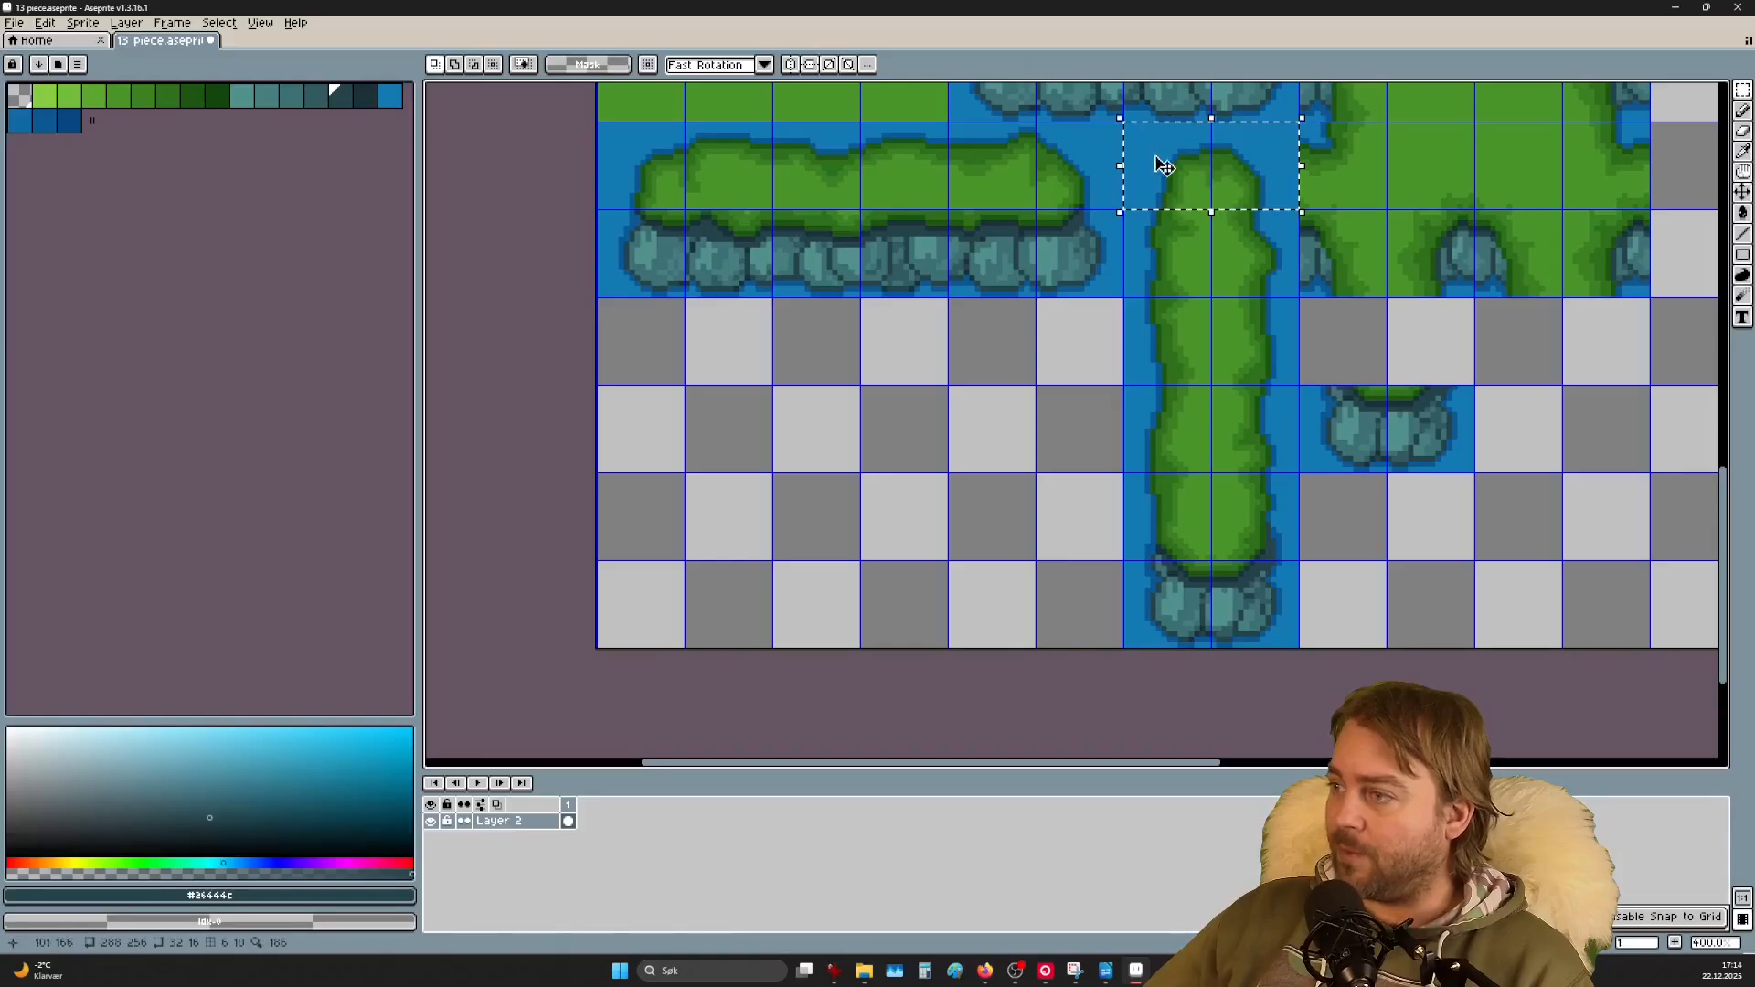
{"action": "key", "text": "ctrl+c"}
{"action": "key", "text": "ctrl+v"}
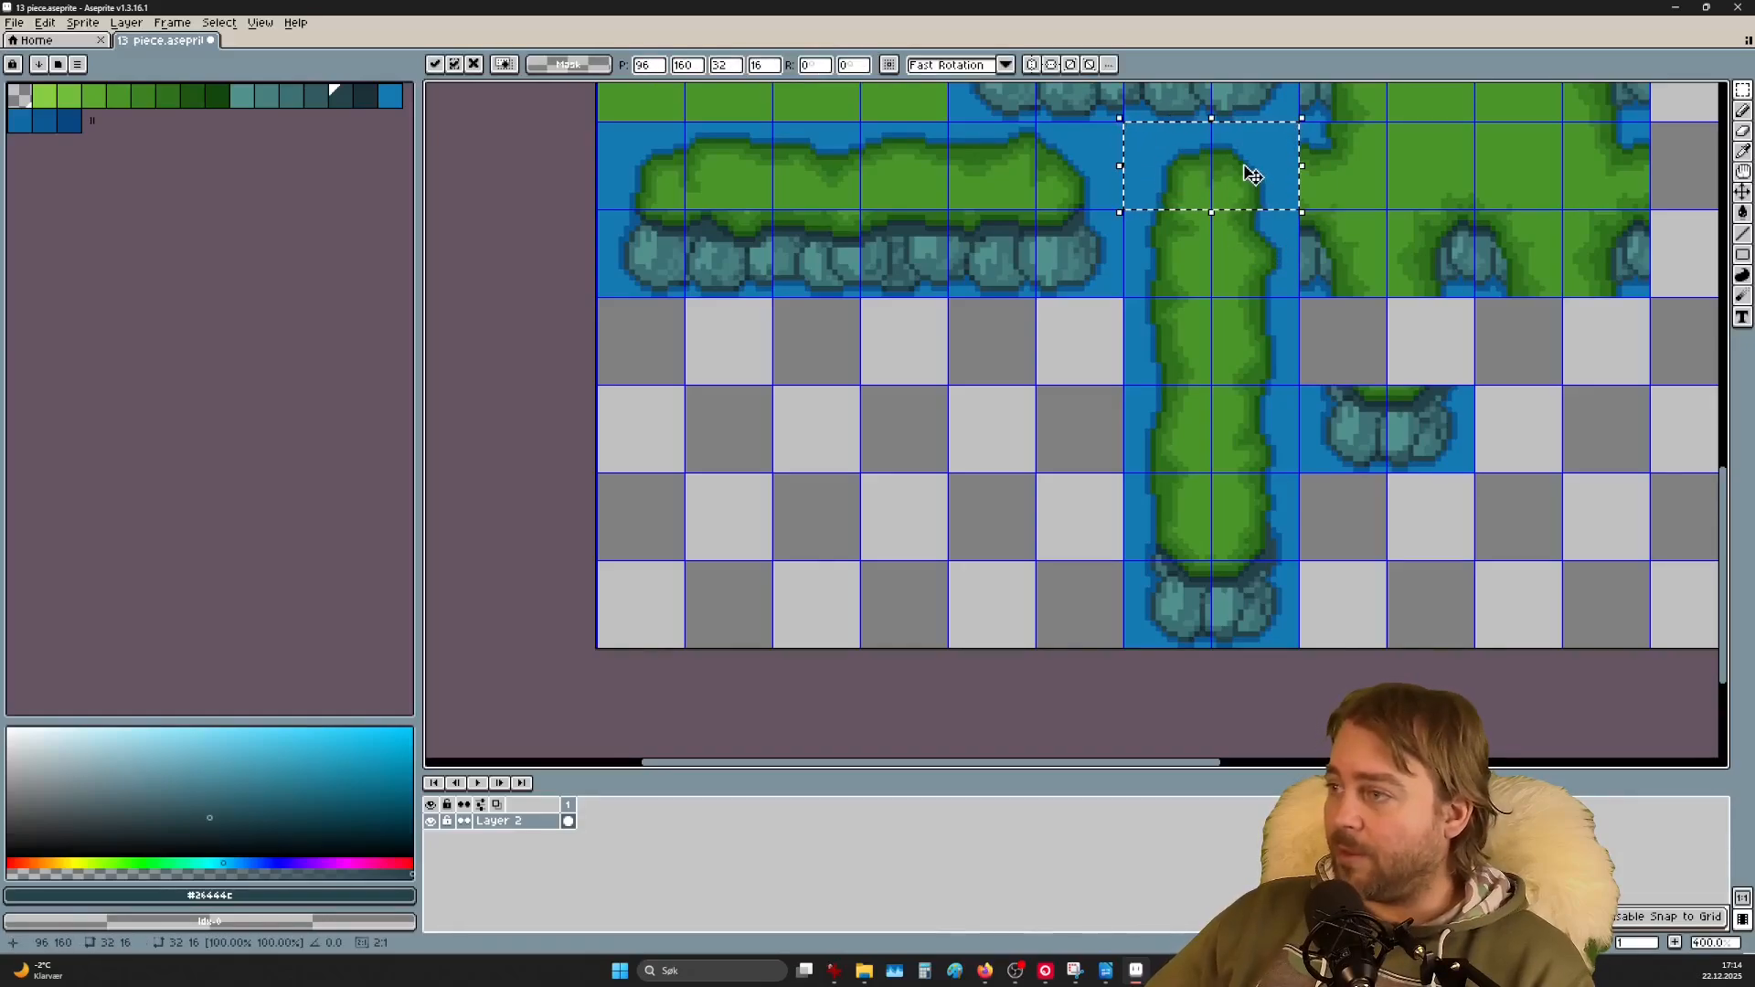
{"action": "left_click_drag", "start_coordinate": [1246, 168], "coordinate": [1430, 372]}
{"action": "left_click", "coordinate": [1455, 414]}
Step: Paint water blue #157bb3 over the rock corners and outline jutting out on both sides just below the small island's seam
{"action": "scroll", "coordinate": [1512, 416], "scroll_direction": "up", "scroll_amount": 5}
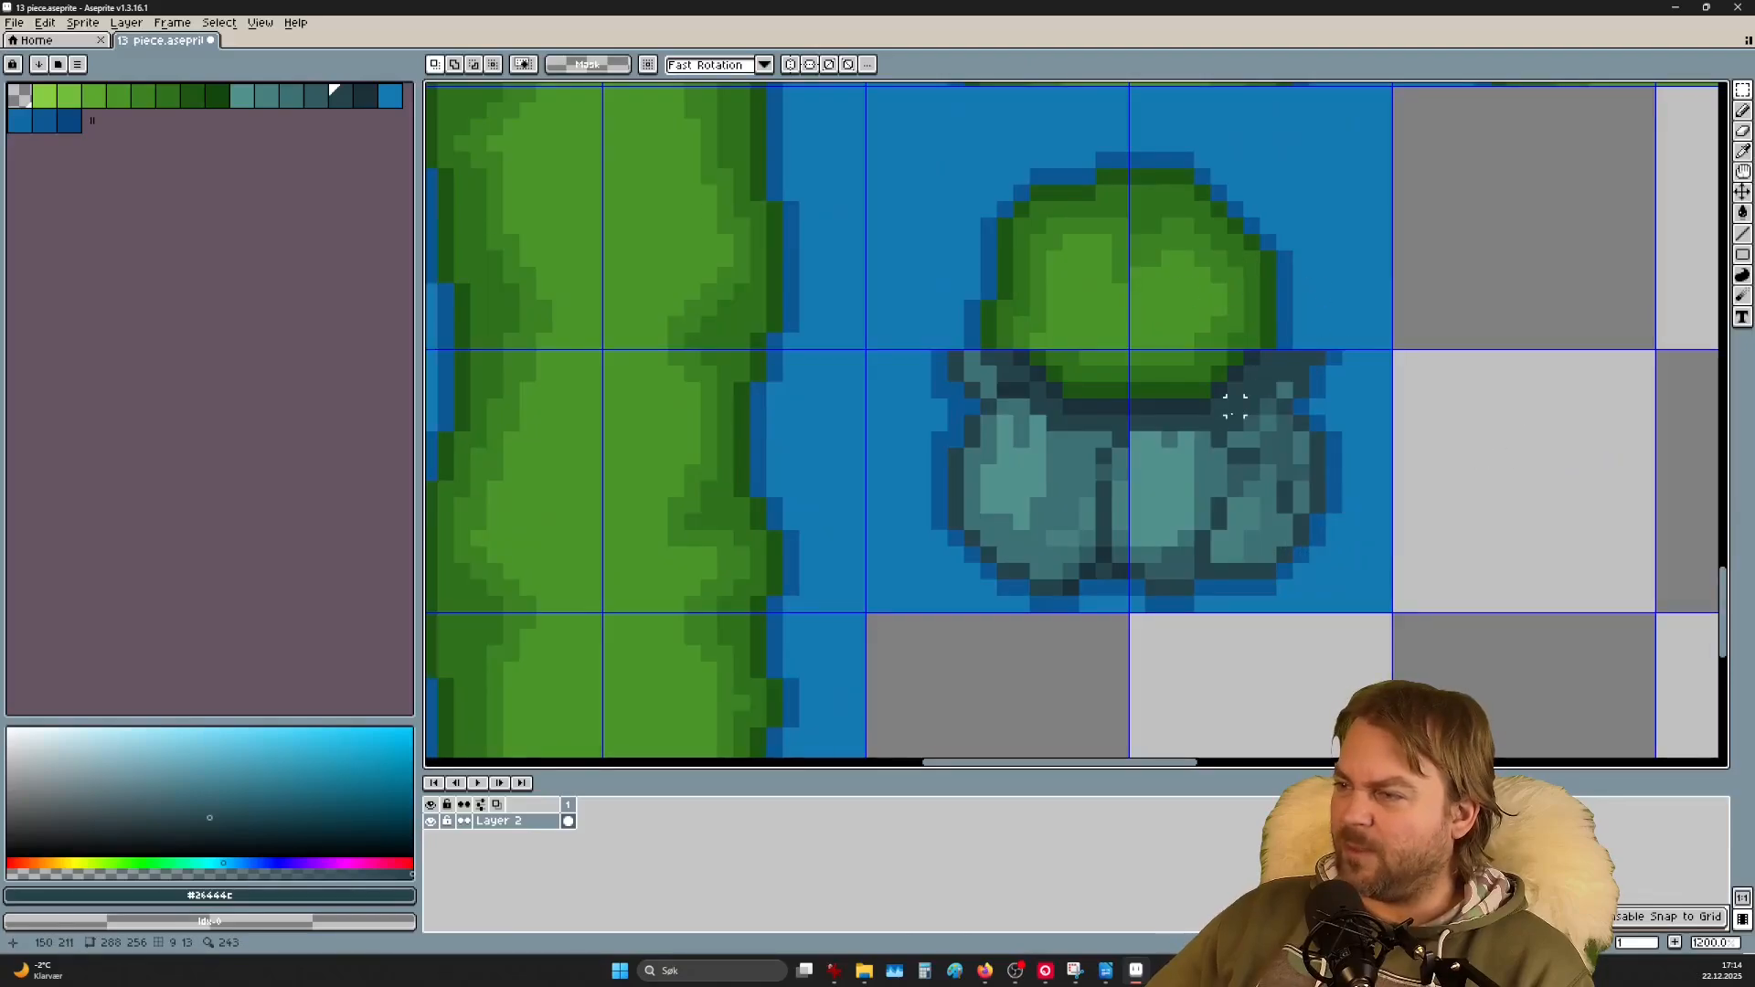
{"action": "scroll", "coordinate": [1015, 403], "scroll_direction": "down", "scroll_amount": 5}
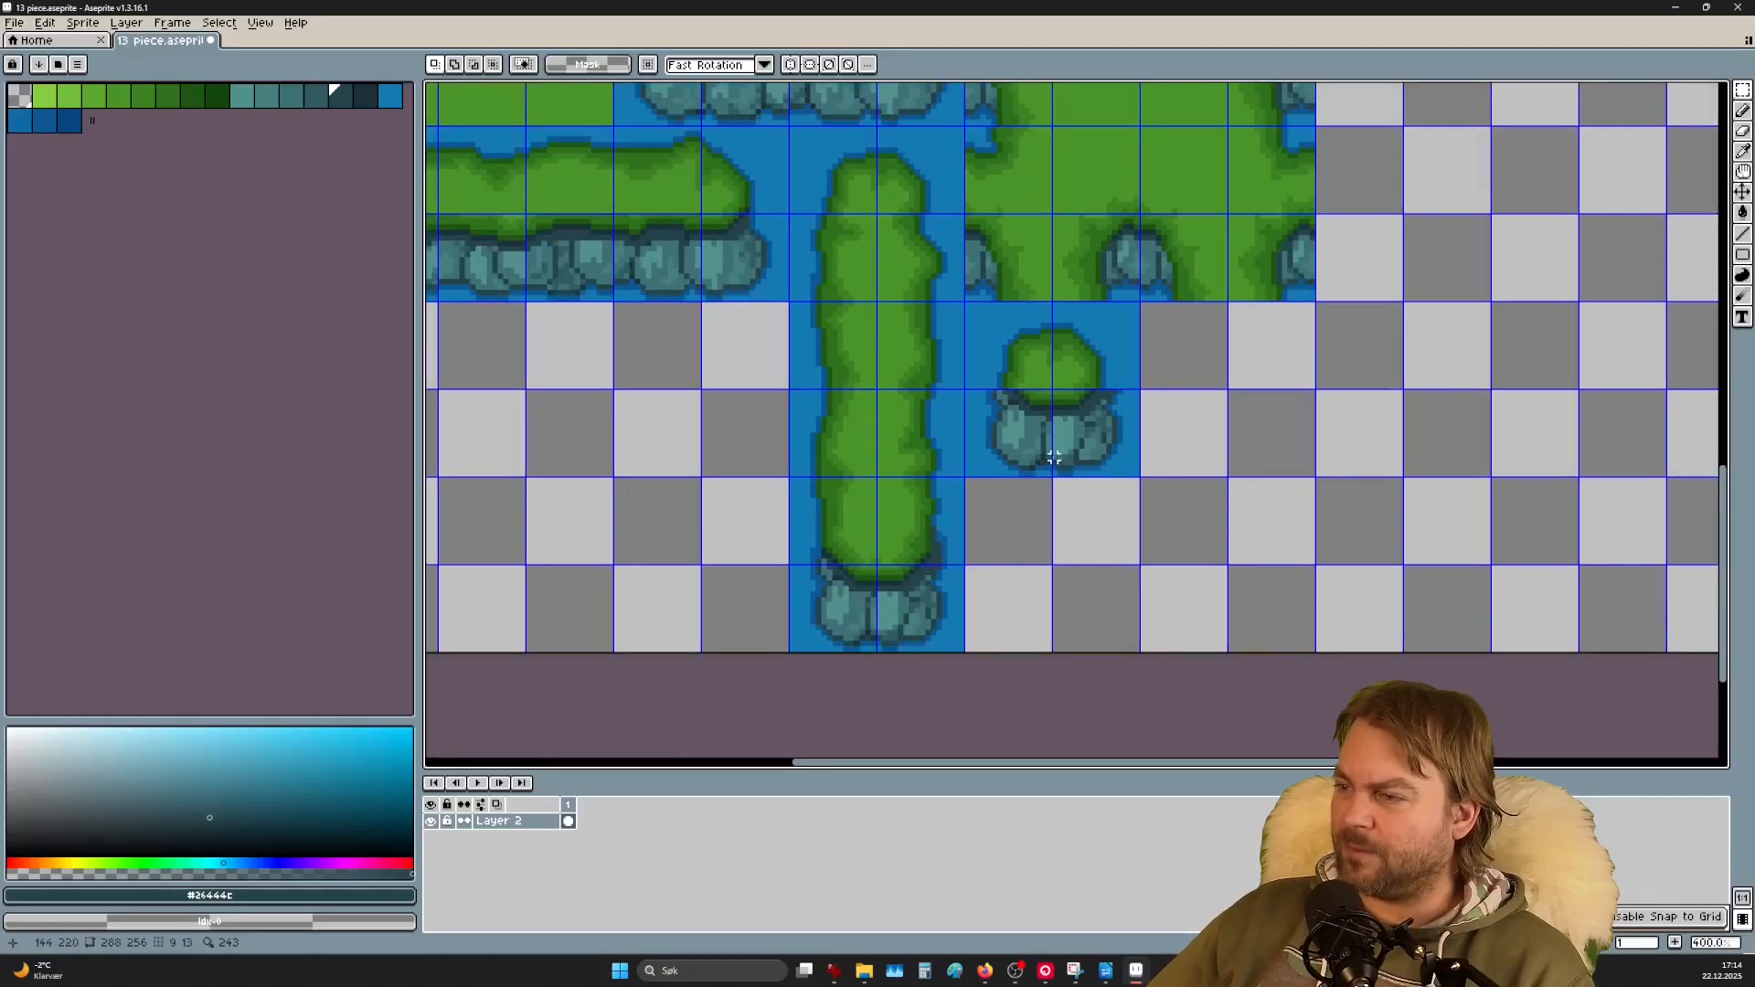
{"action": "scroll", "coordinate": [1055, 457], "scroll_direction": "up", "scroll_amount": 6}
{"action": "left_click_drag", "start_coordinate": [1341, 408], "coordinate": [1378, 495]}
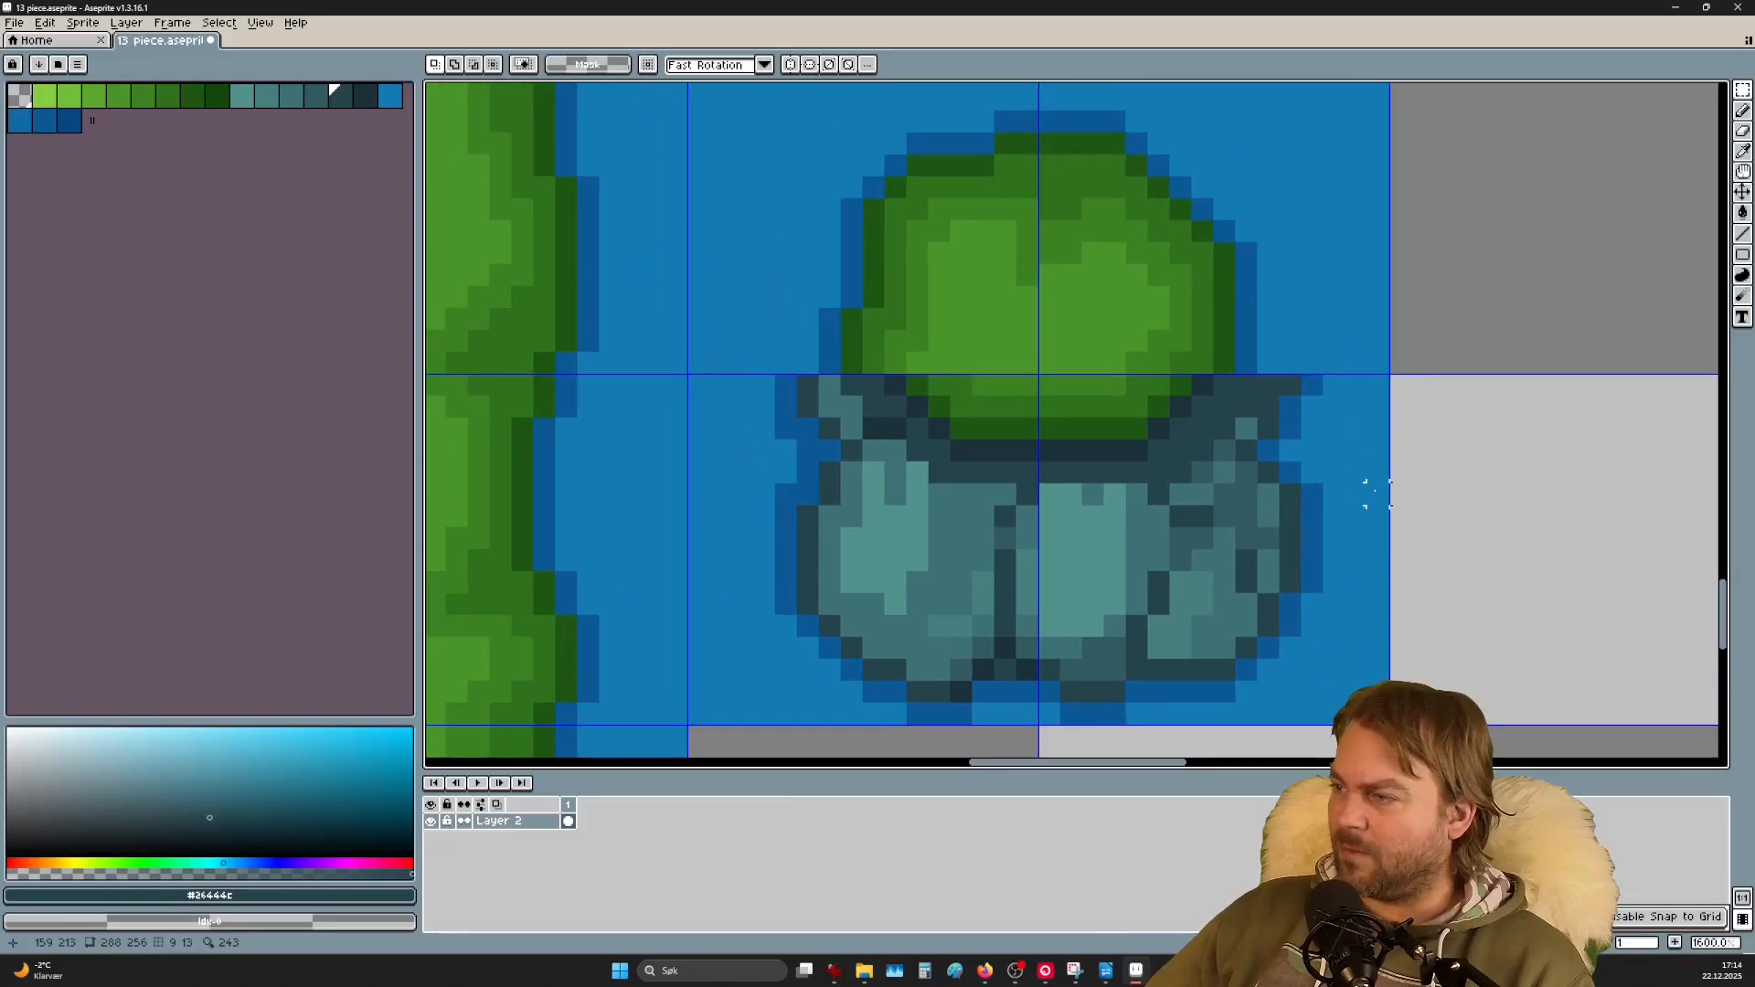
{"action": "key", "text": "i"}
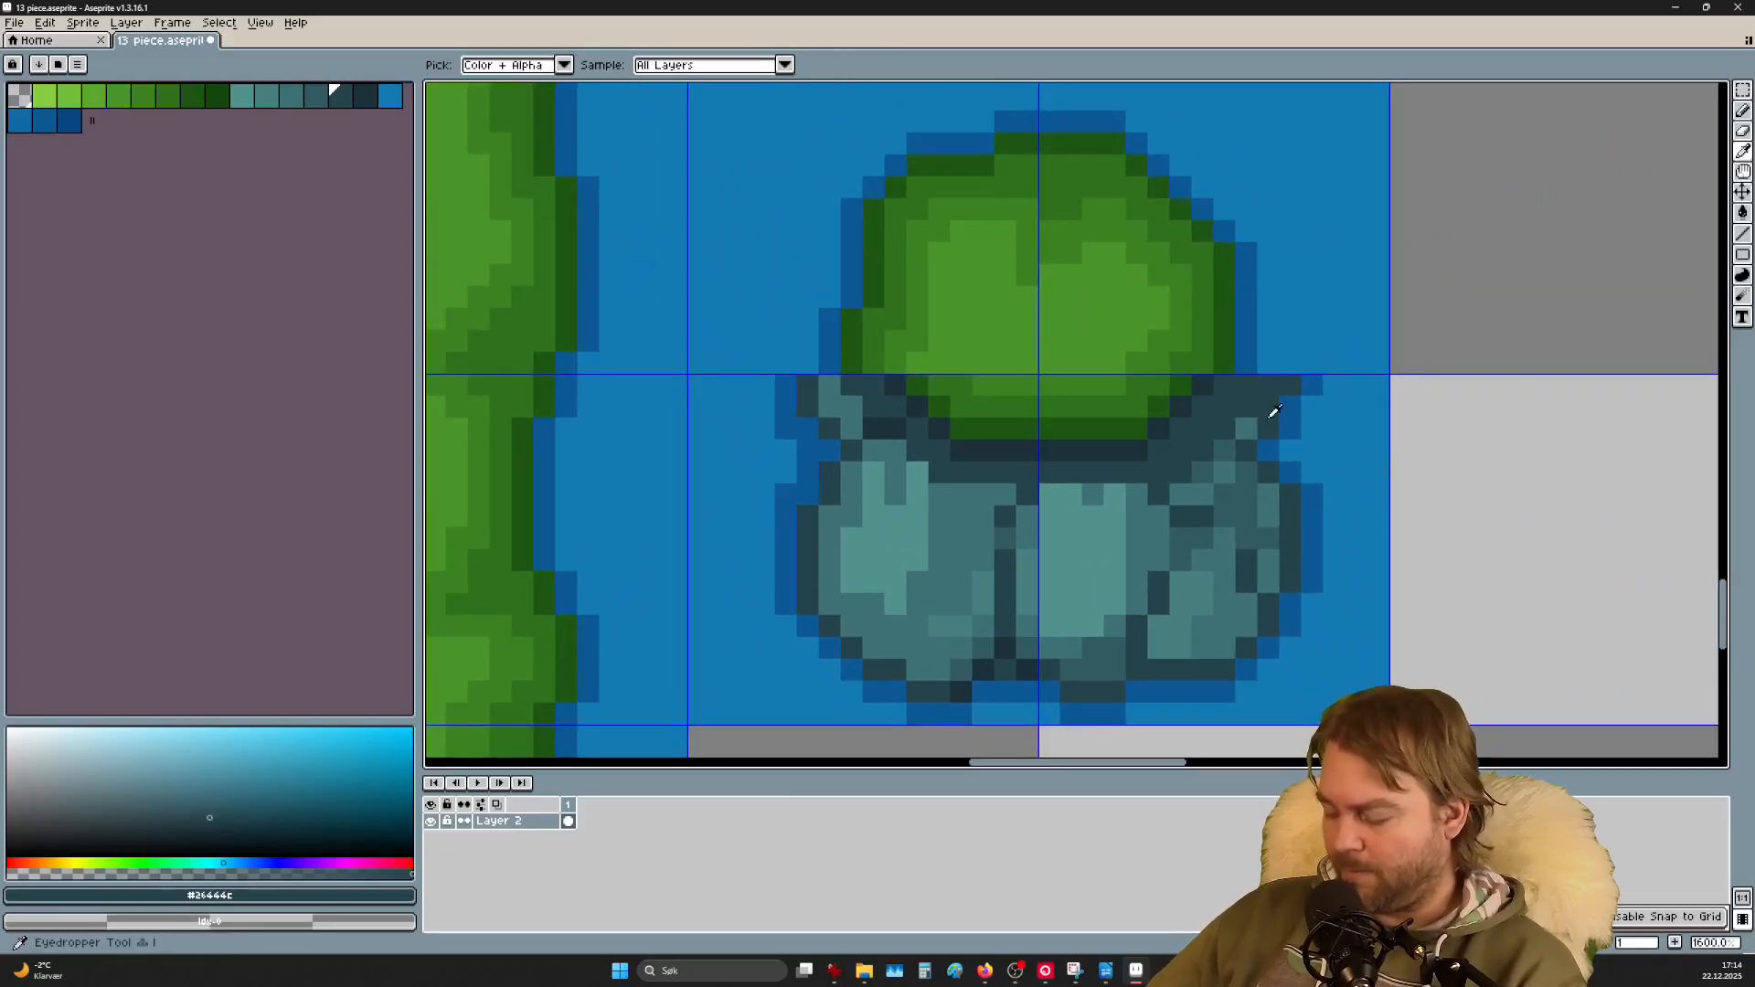
{"action": "left_click", "coordinate": [1337, 337]}
{"action": "key", "text": "b"}
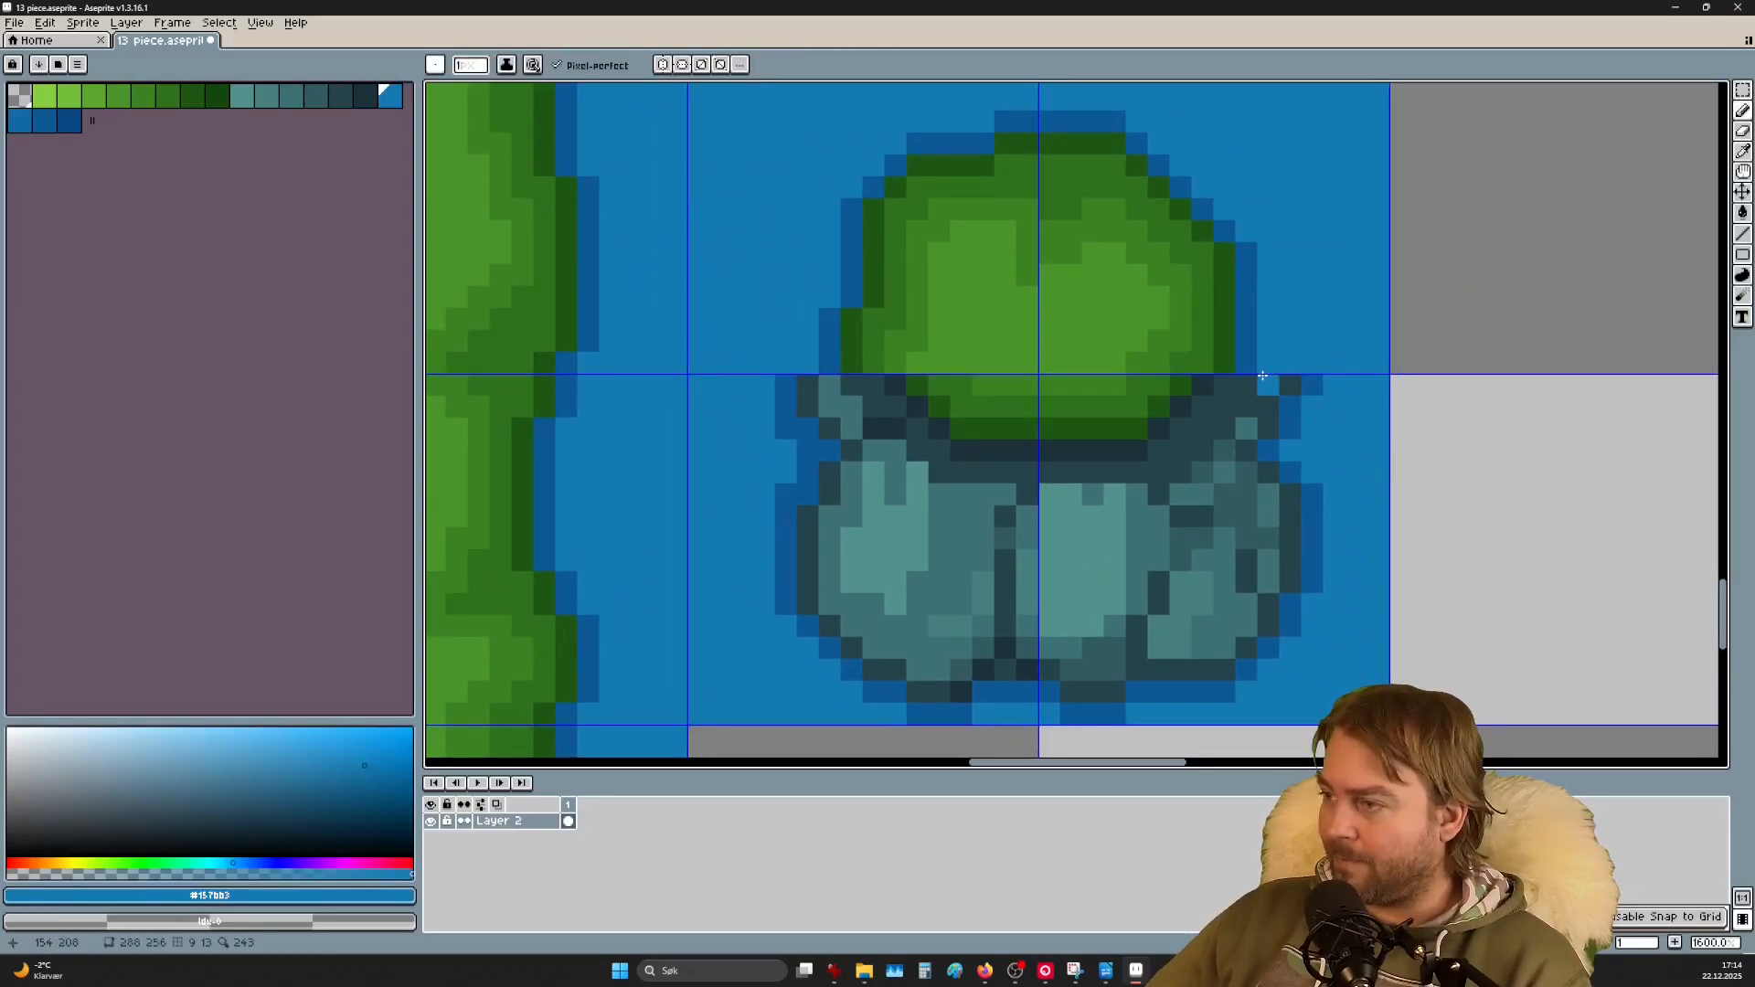
{"action": "left_click", "coordinate": [1269, 384]}
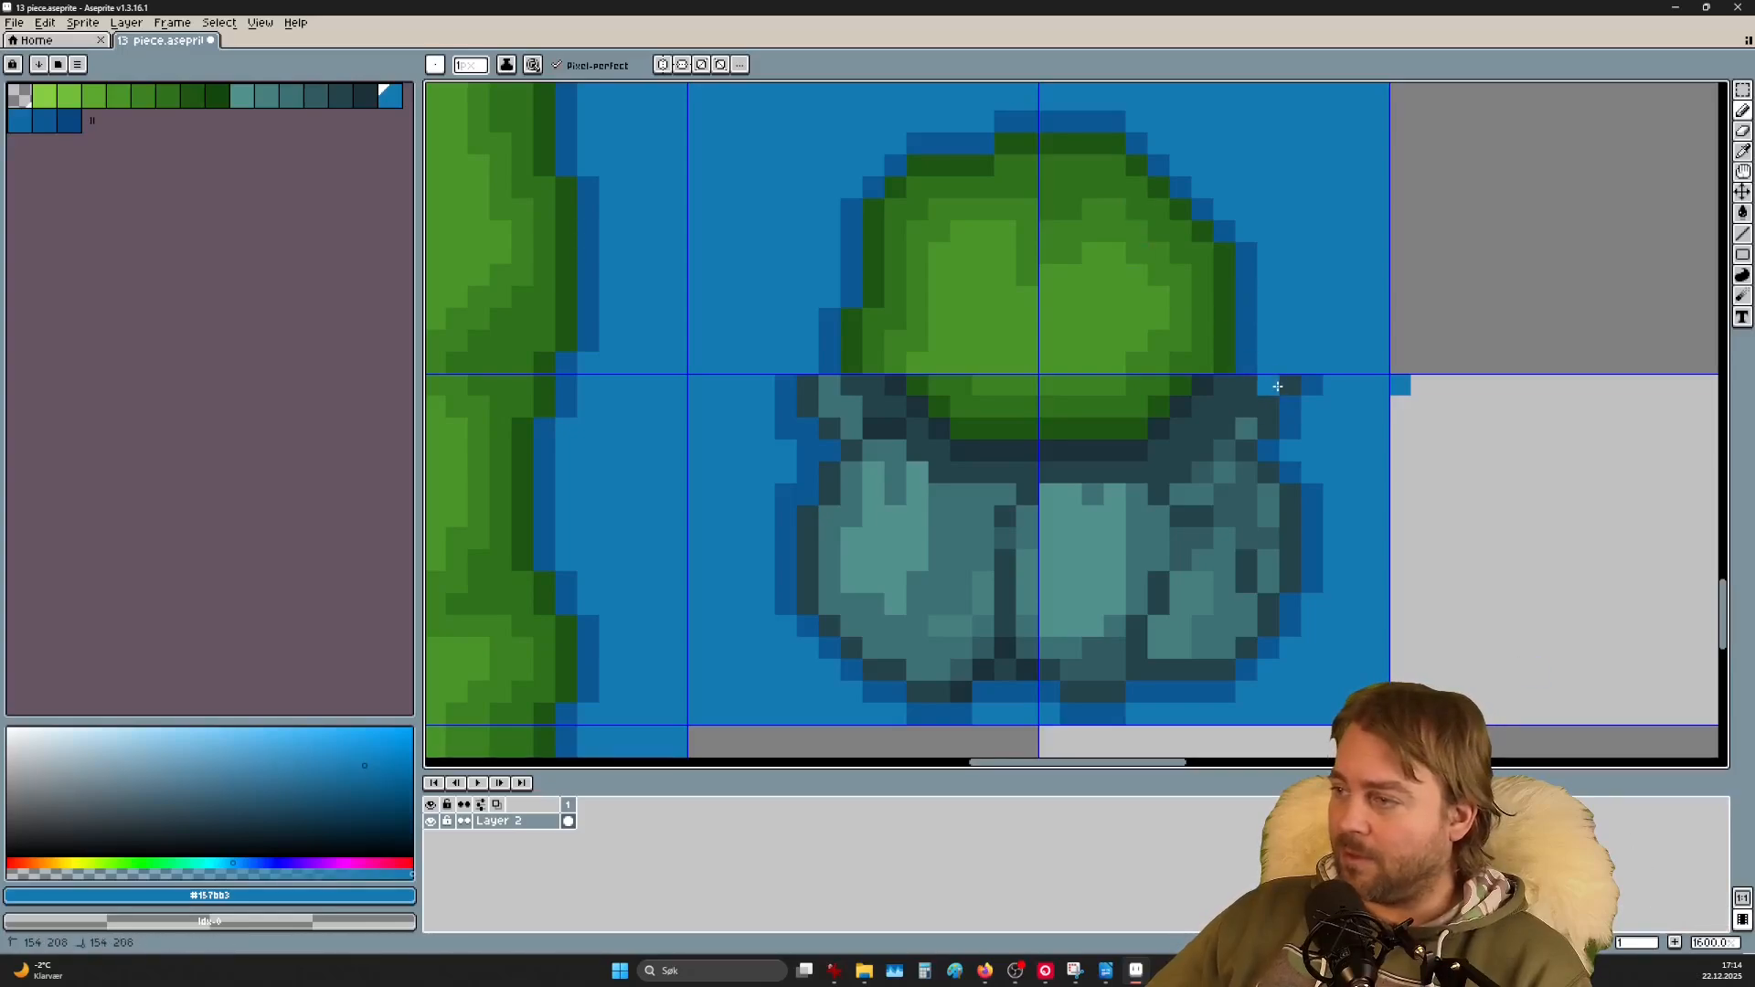
{"action": "mouse_move", "coordinate": [1278, 386]}
{"action": "left_mouse_down"}
{"action": "mouse_move", "coordinate": [1273, 428]}
{"action": "mouse_move", "coordinate": [1291, 408]}
{"action": "mouse_move", "coordinate": [1292, 423]}
{"action": "left_mouse_up"}
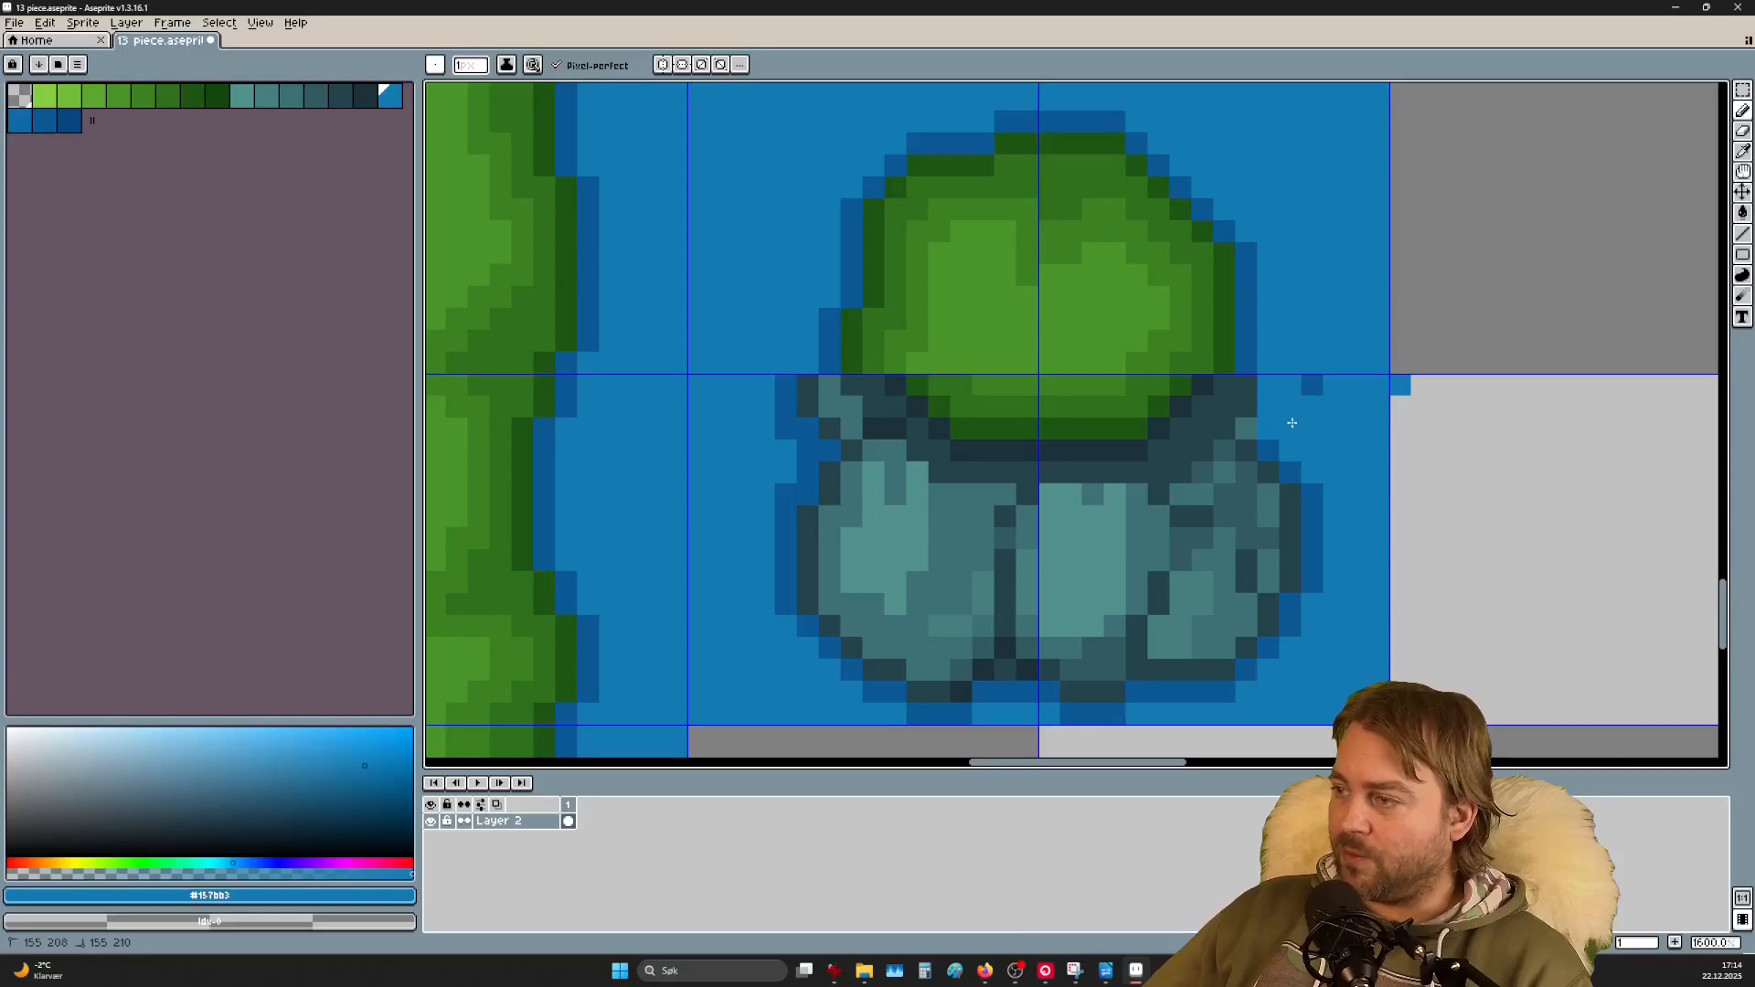
{"action": "left_click", "coordinate": [1306, 393]}
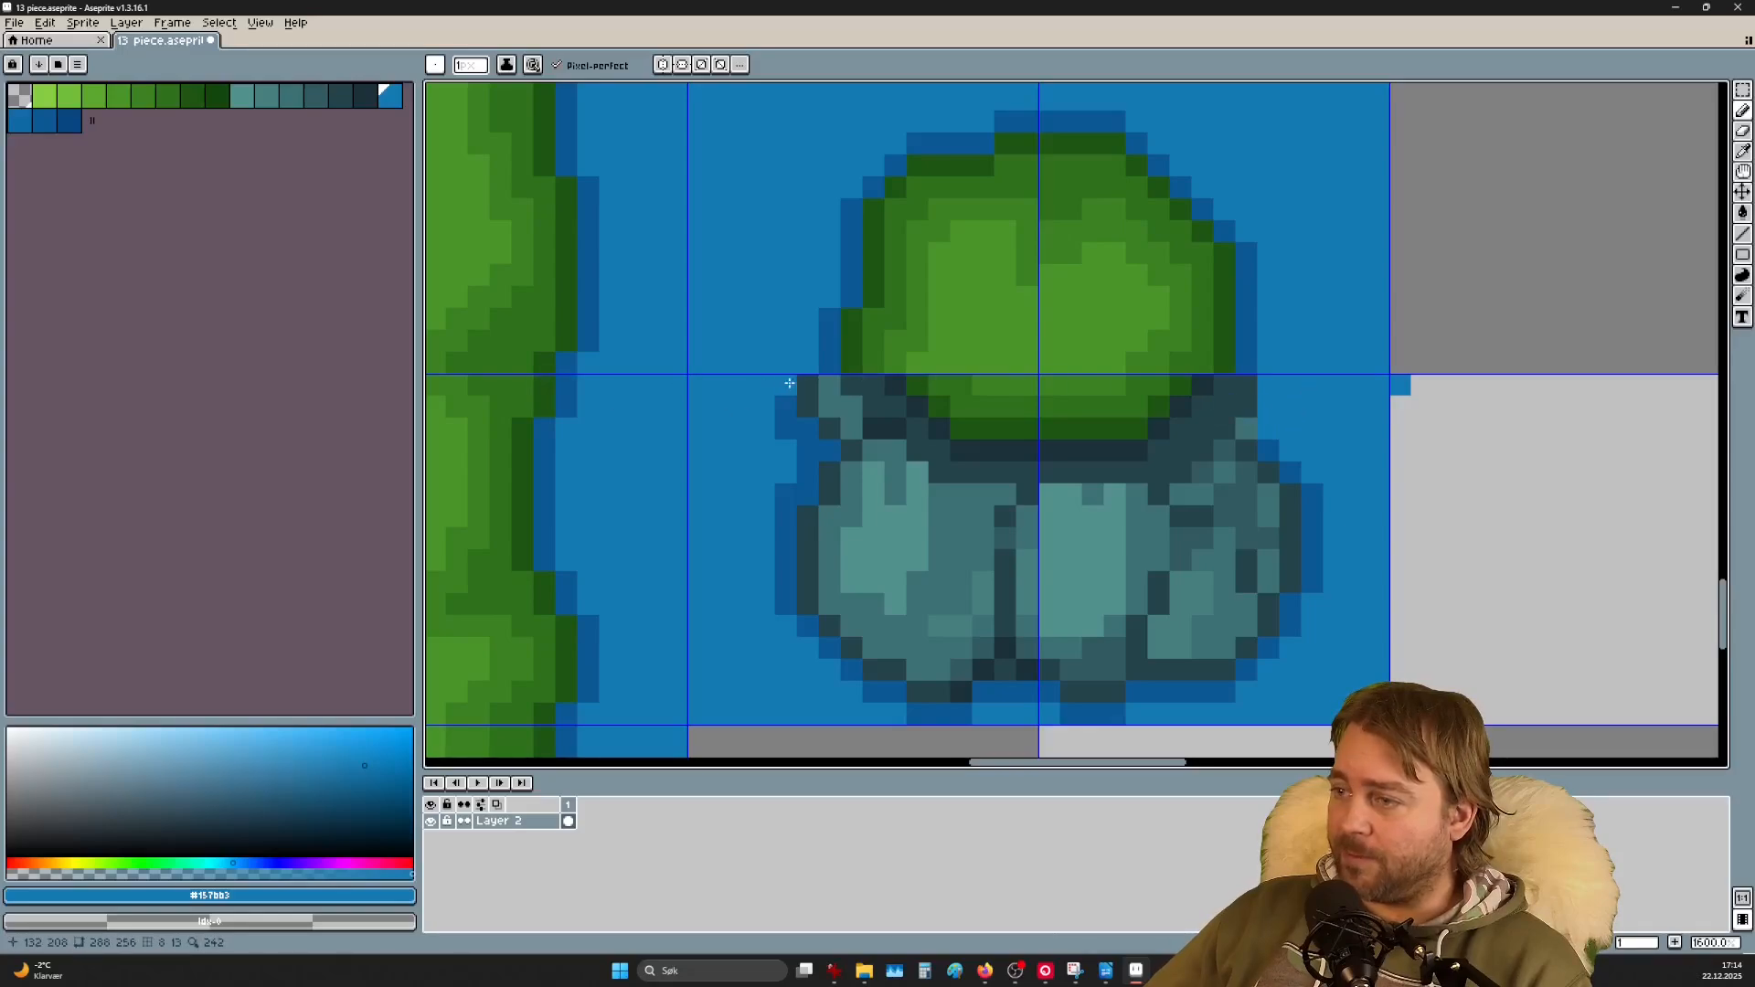
{"action": "mouse_move", "coordinate": [808, 386]}
{"action": "left_mouse_down"}
{"action": "mouse_move", "coordinate": [815, 417]}
{"action": "mouse_move", "coordinate": [792, 425]}
{"action": "mouse_move", "coordinate": [788, 385]}
{"action": "left_mouse_up"}
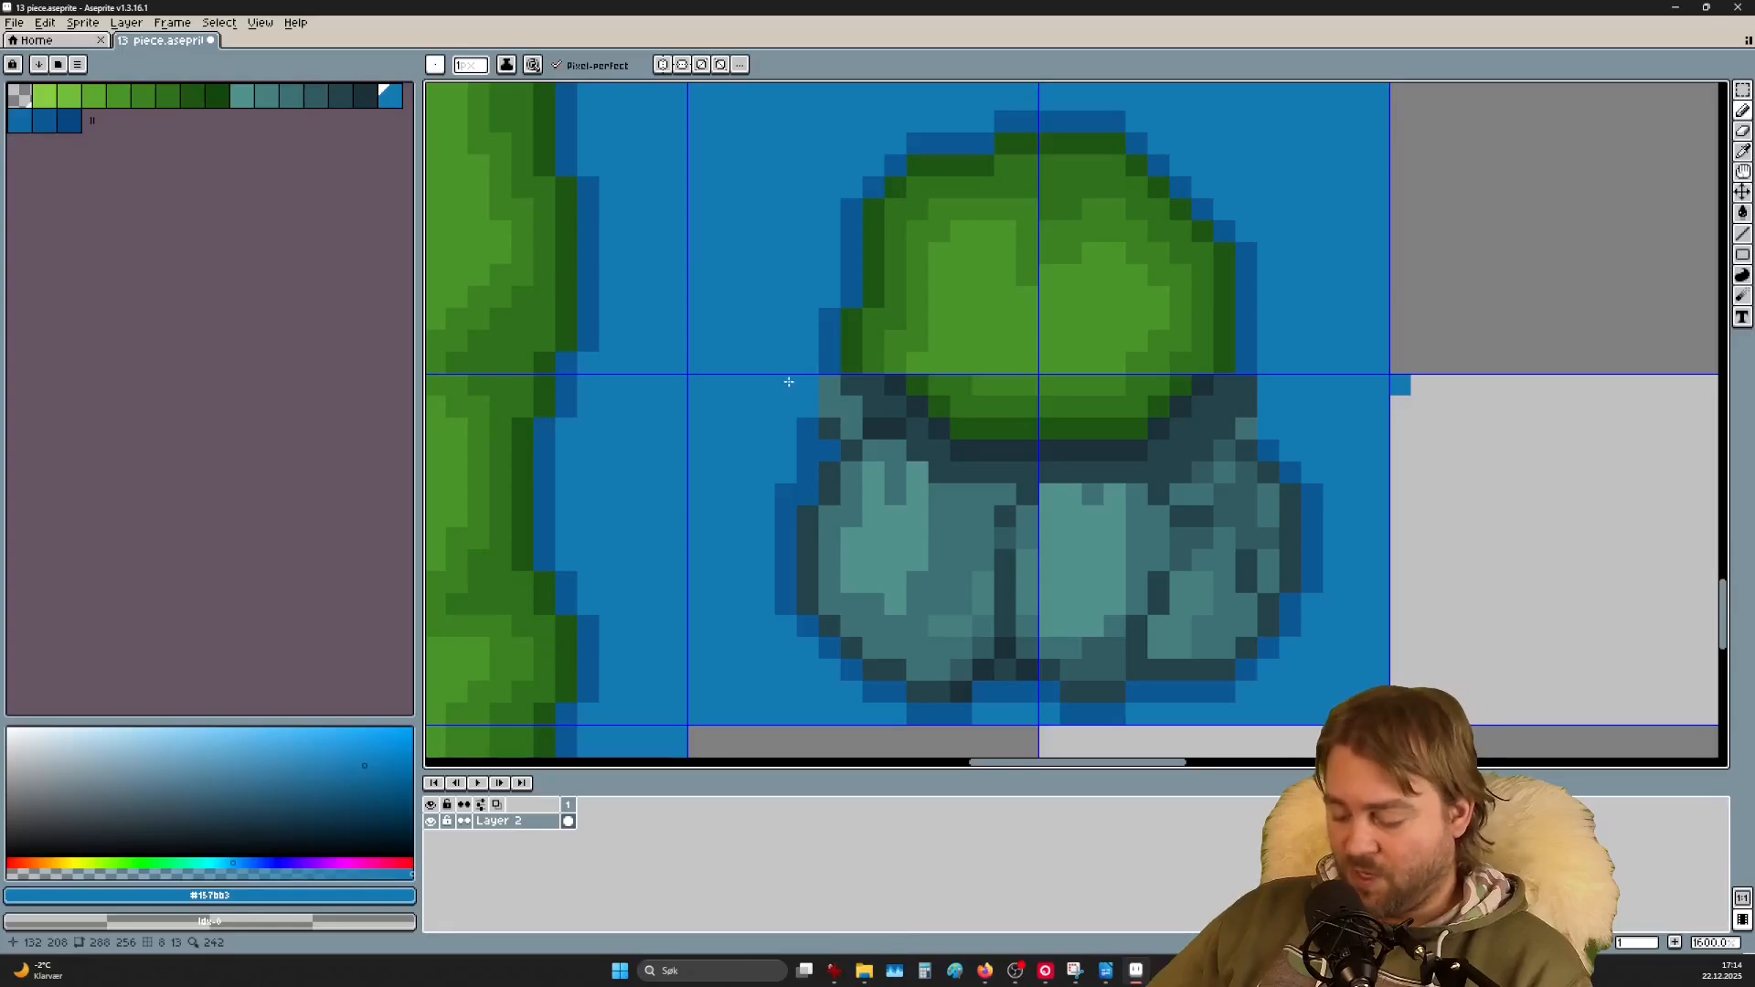
Step: Redraw the water outline in dark blue #0c5995 along both trimmed sides, linking the grass edge to the rocks
{"action": "left_click", "coordinate": [833, 337], "text": "alt"}
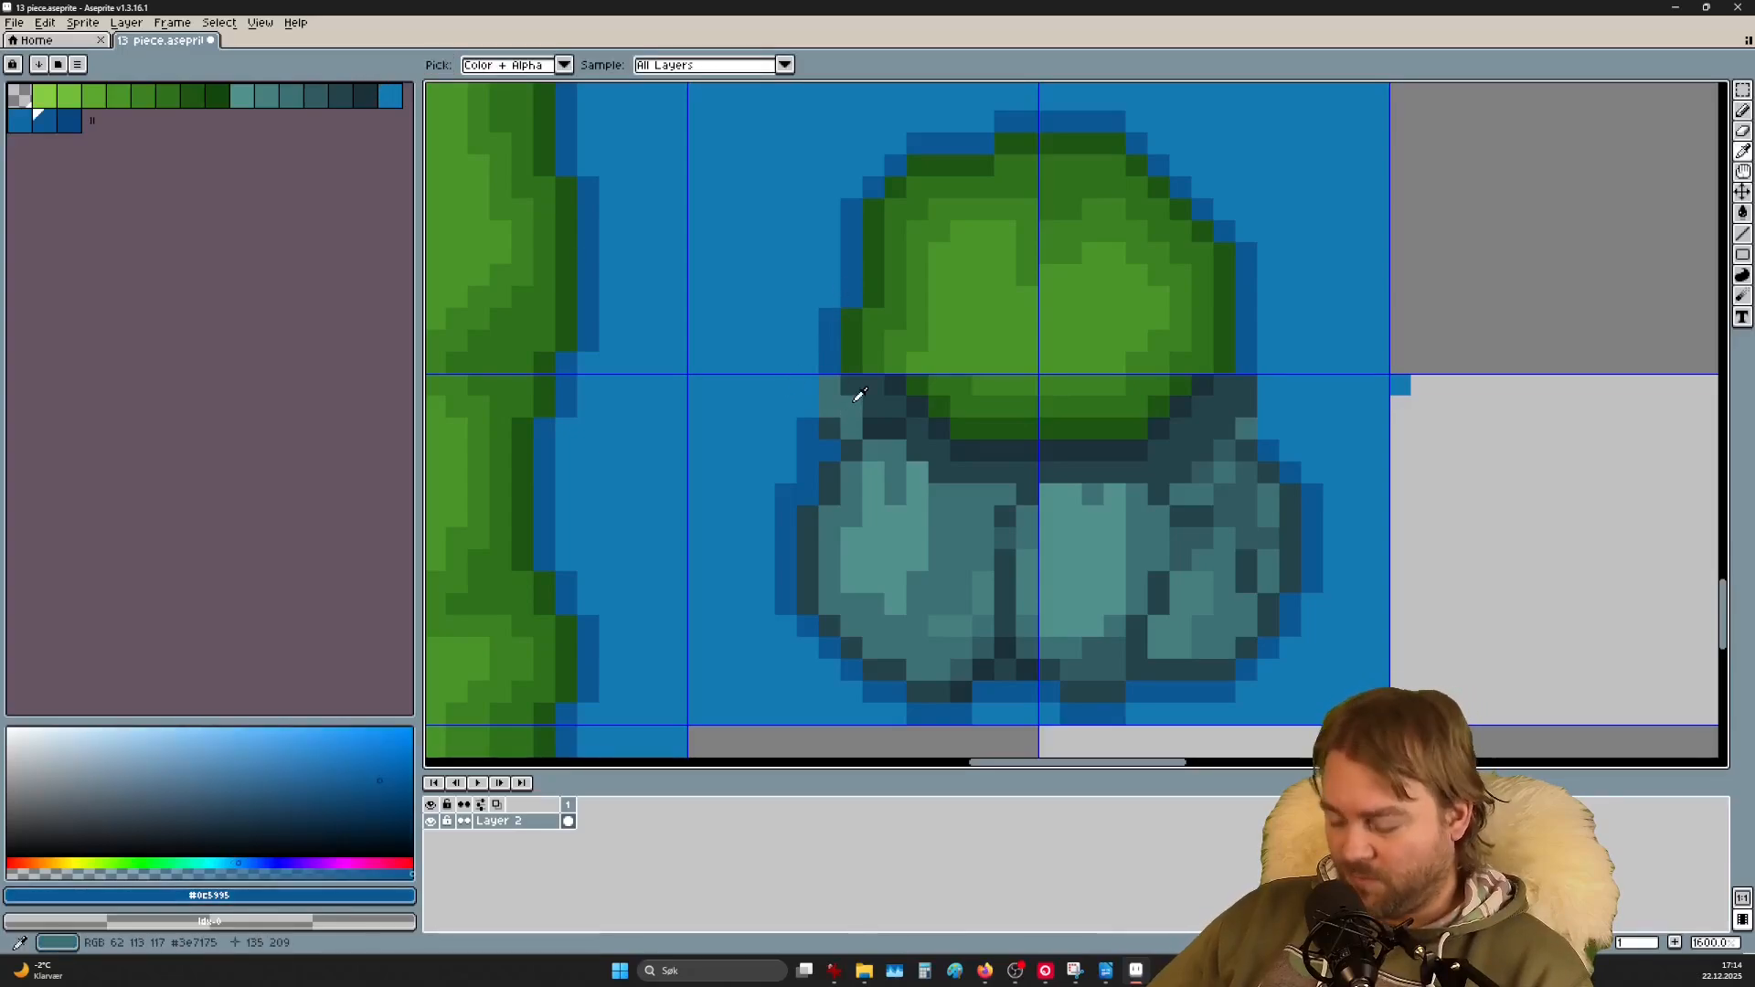
{"action": "left_click_drag", "start_coordinate": [831, 386], "coordinate": [841, 414]}
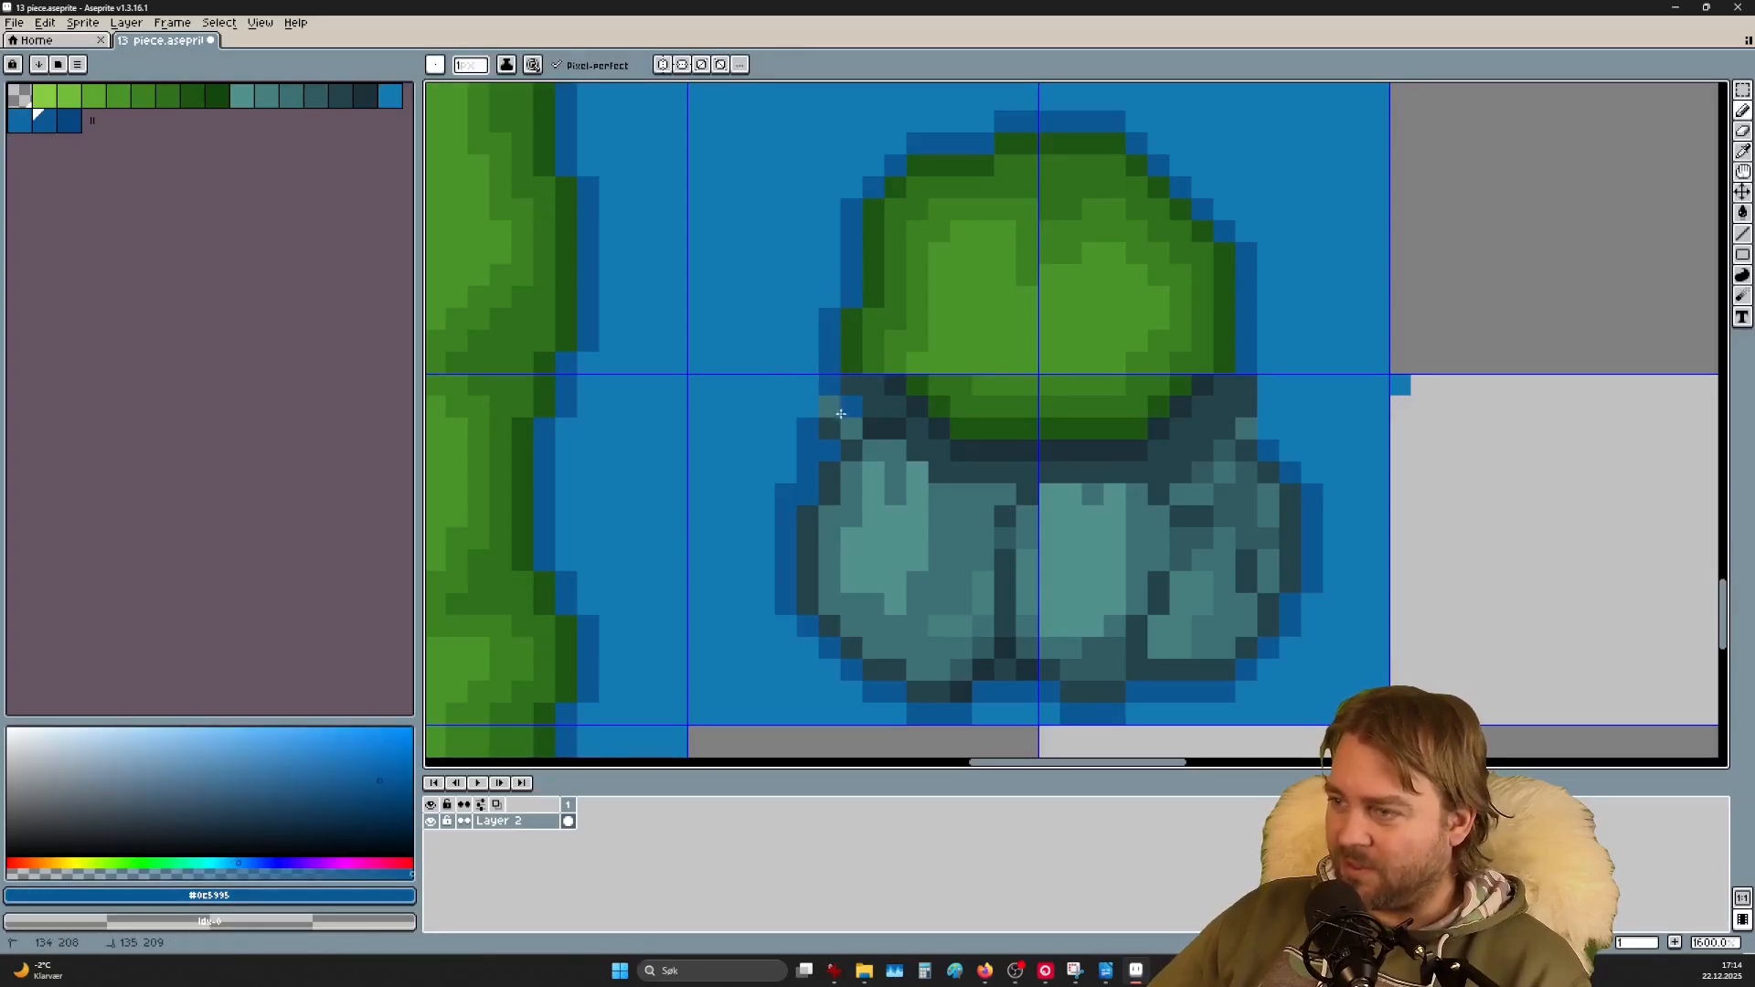
{"action": "left_click", "coordinate": [833, 411]}
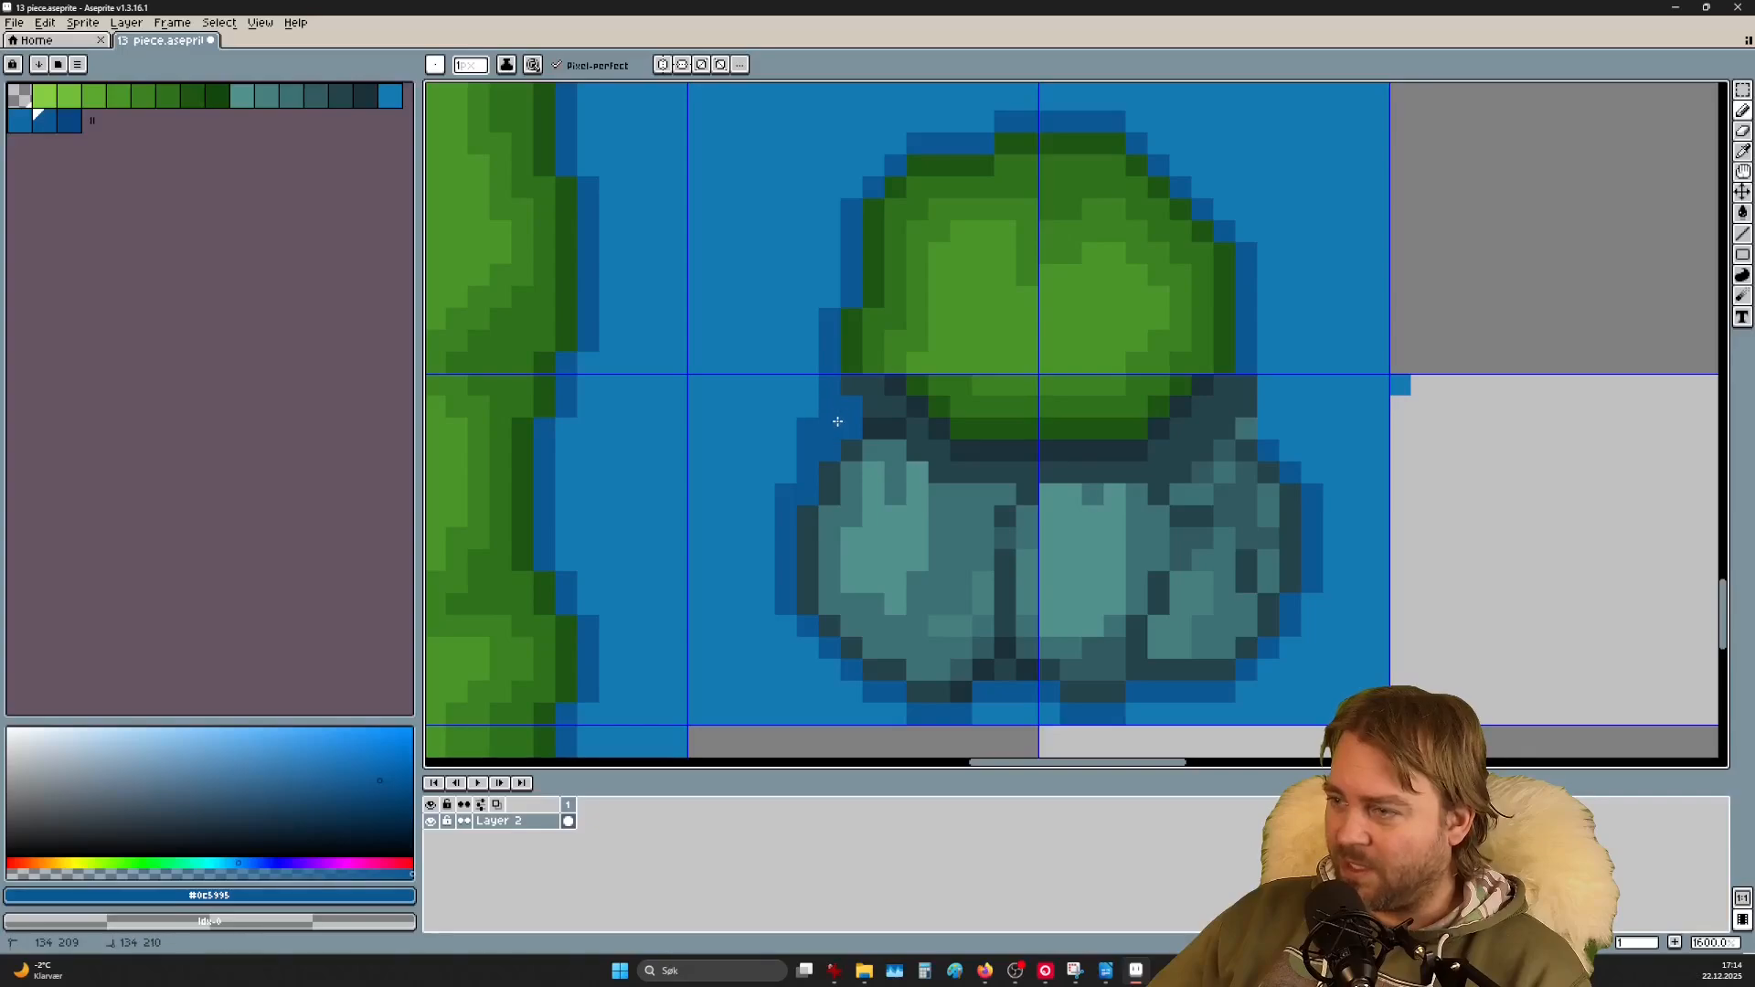
{"action": "left_click_drag", "start_coordinate": [1247, 386], "coordinate": [1249, 411]}
{"action": "left_click", "coordinate": [1252, 426]}
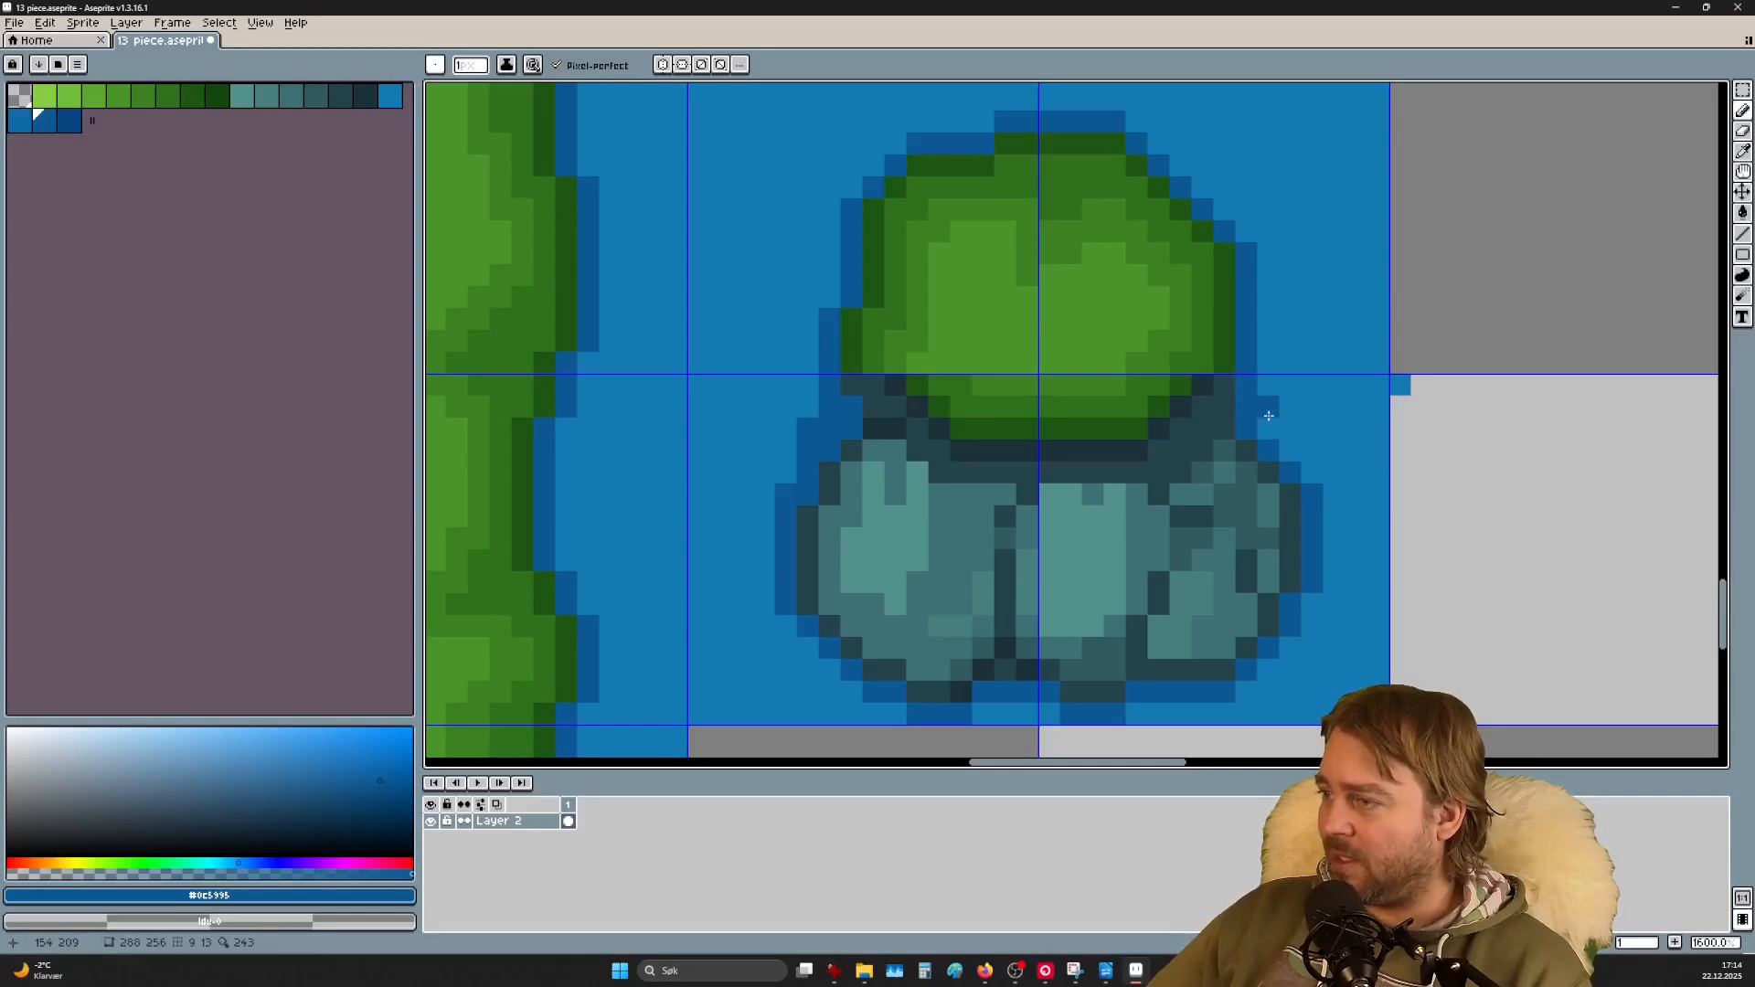
{"action": "left_click", "coordinate": [1269, 426]}
{"action": "left_click", "coordinate": [1291, 449]}
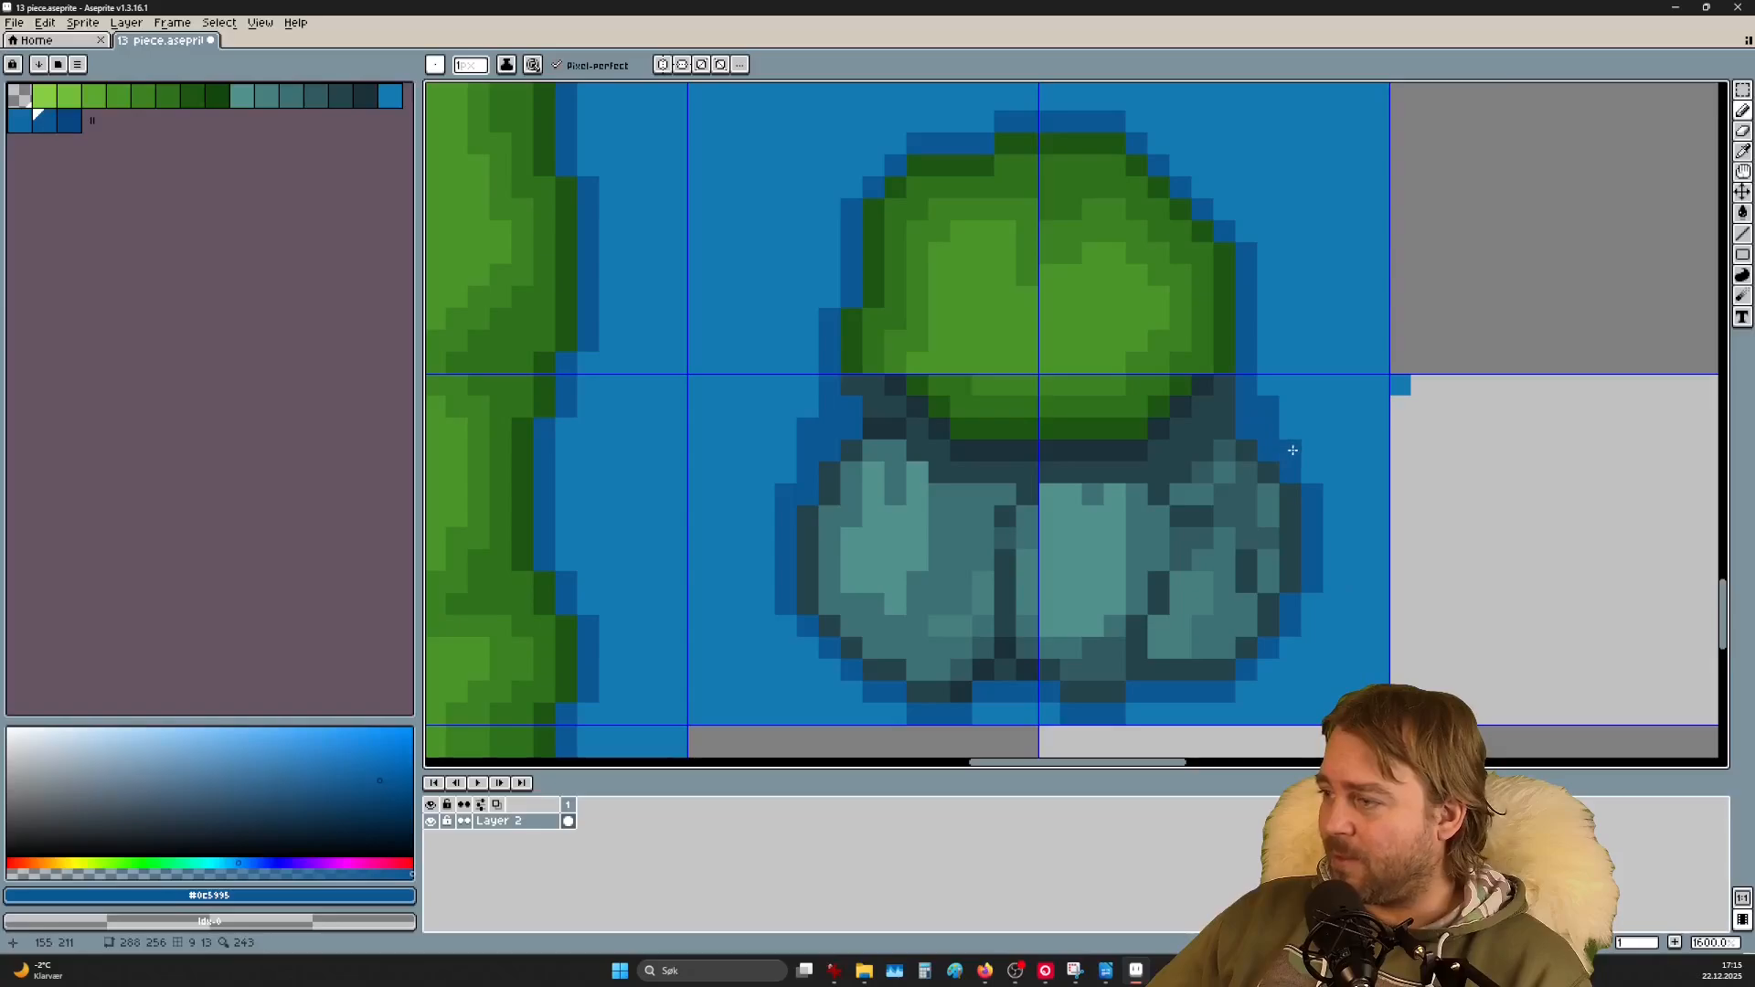
Step: Add the last dark blue outline pixel beside the small island's right rock, just below the grass and rock seam
{"action": "left_click", "coordinate": [1316, 468]}
{"action": "left_click", "coordinate": [901, 583]}
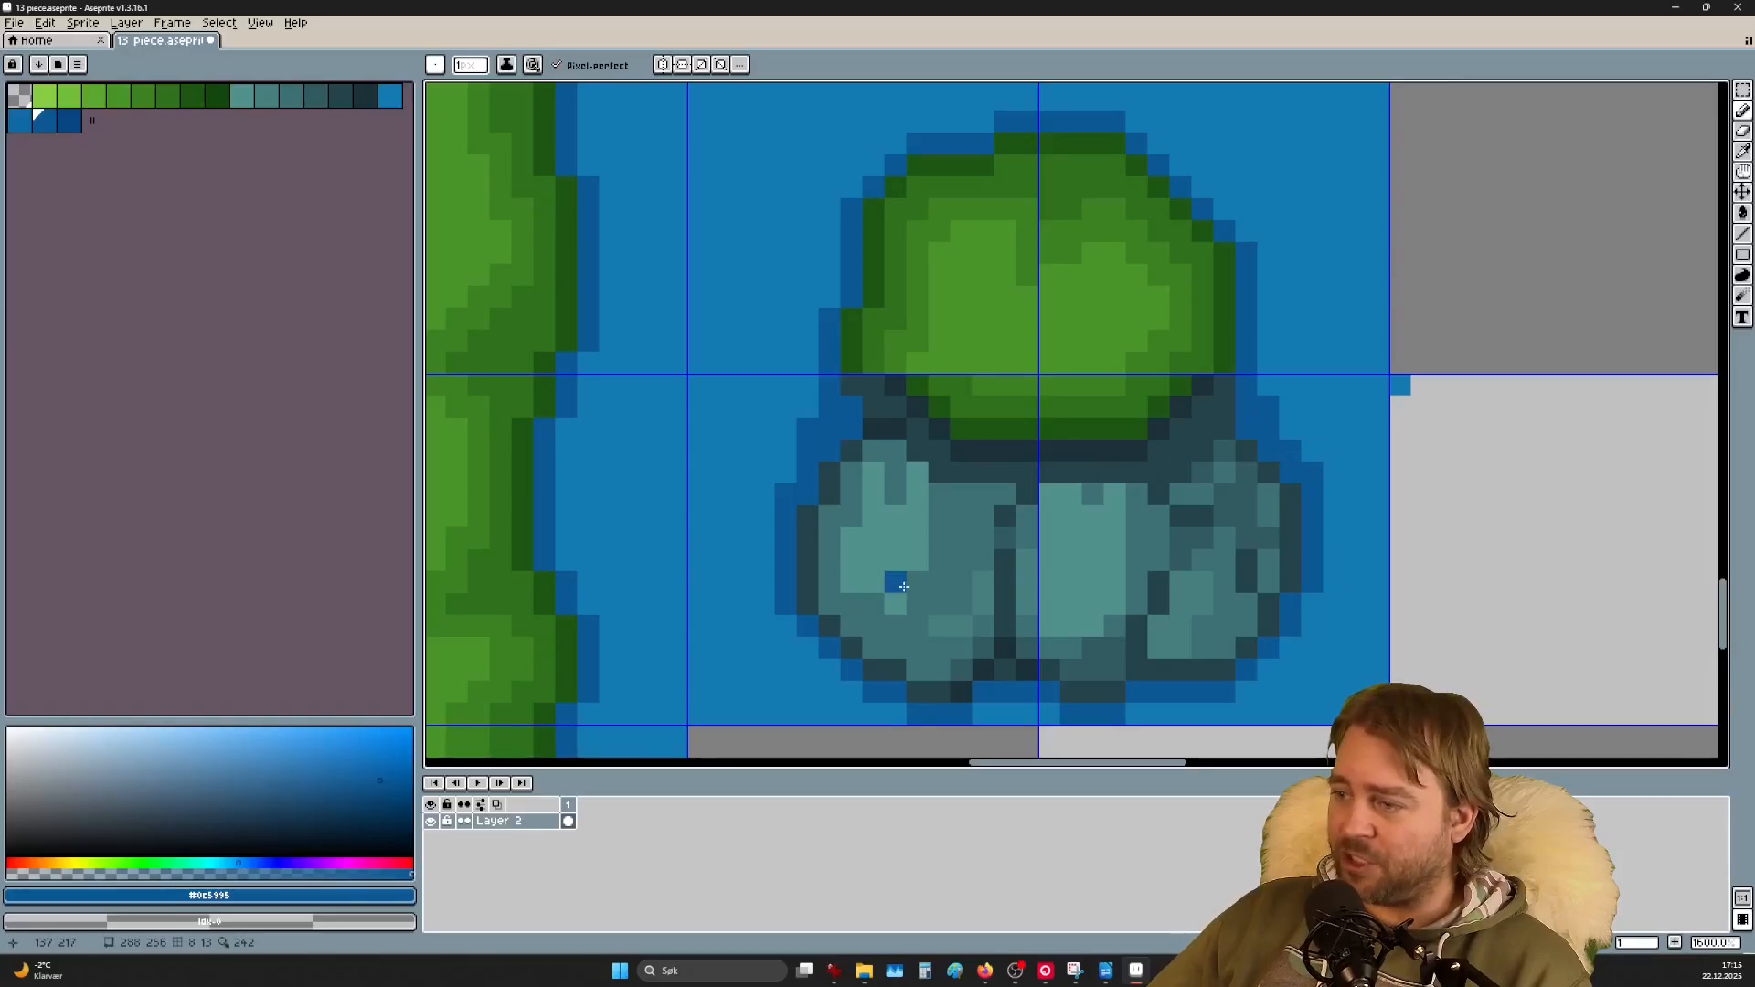
{"action": "scroll", "coordinate": [904, 587], "scroll_direction": "down", "scroll_amount": 2}
{"action": "scroll", "coordinate": [947, 615], "scroll_direction": "up", "scroll_amount": 3}
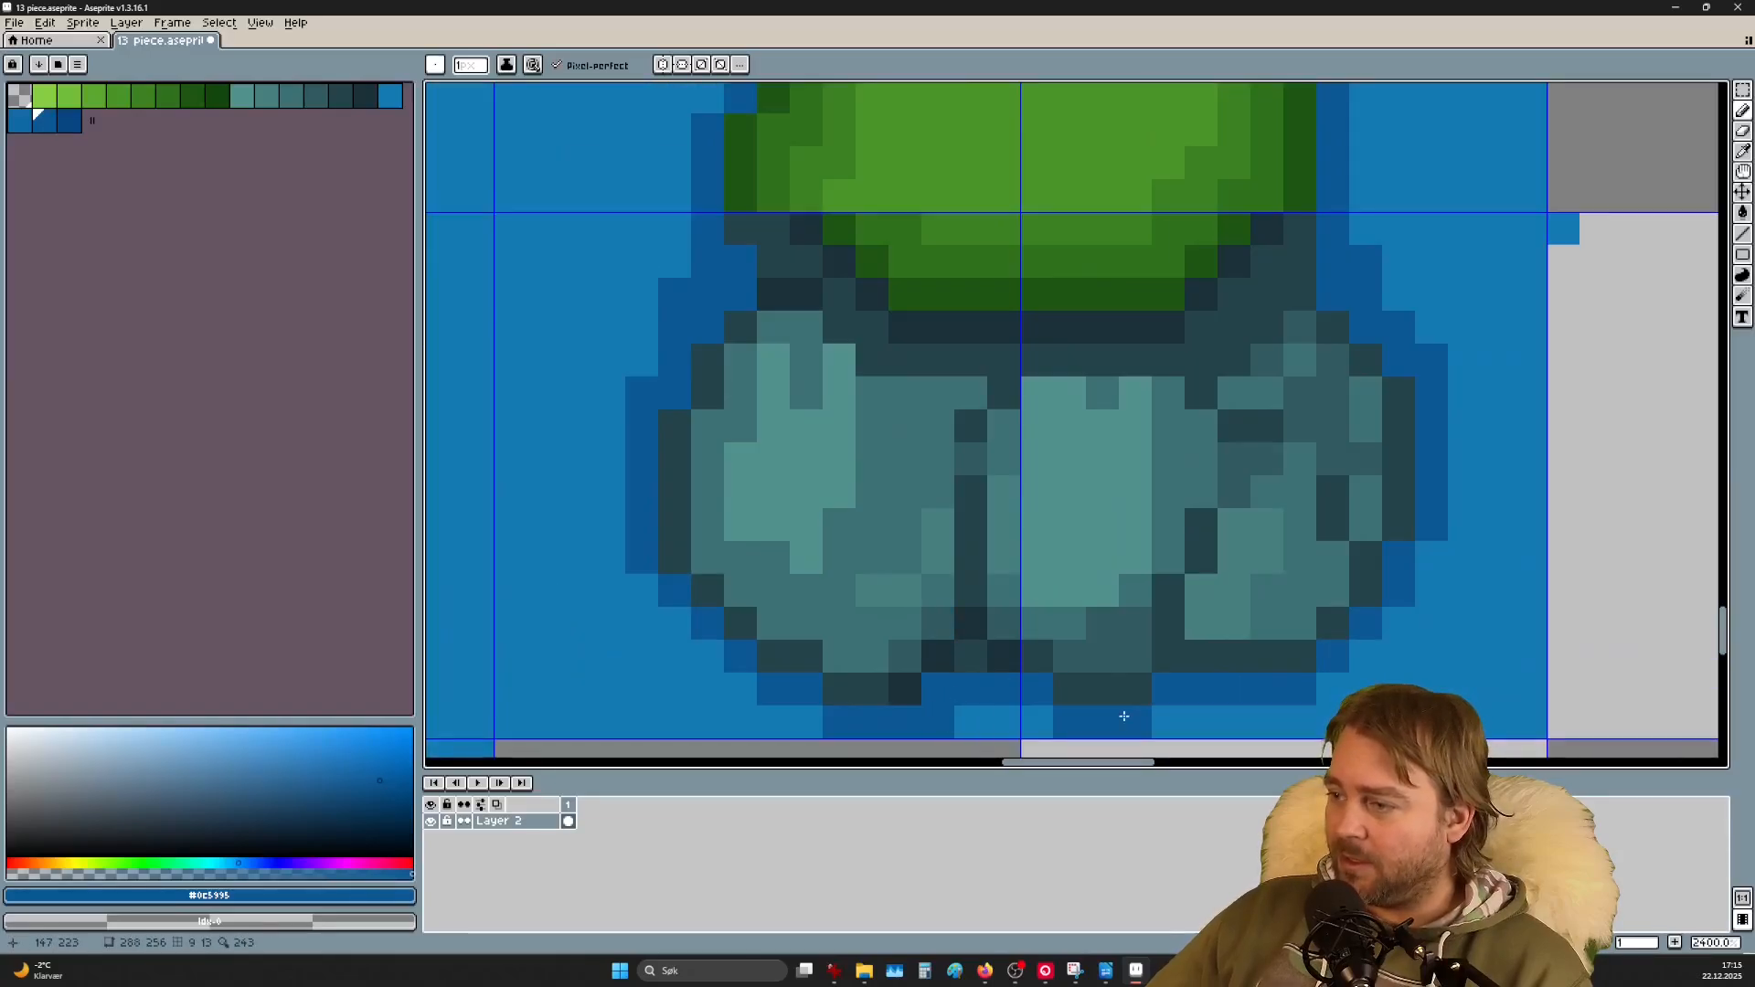
{"action": "scroll", "coordinate": [1287, 590], "scroll_direction": "down", "scroll_amount": 10}
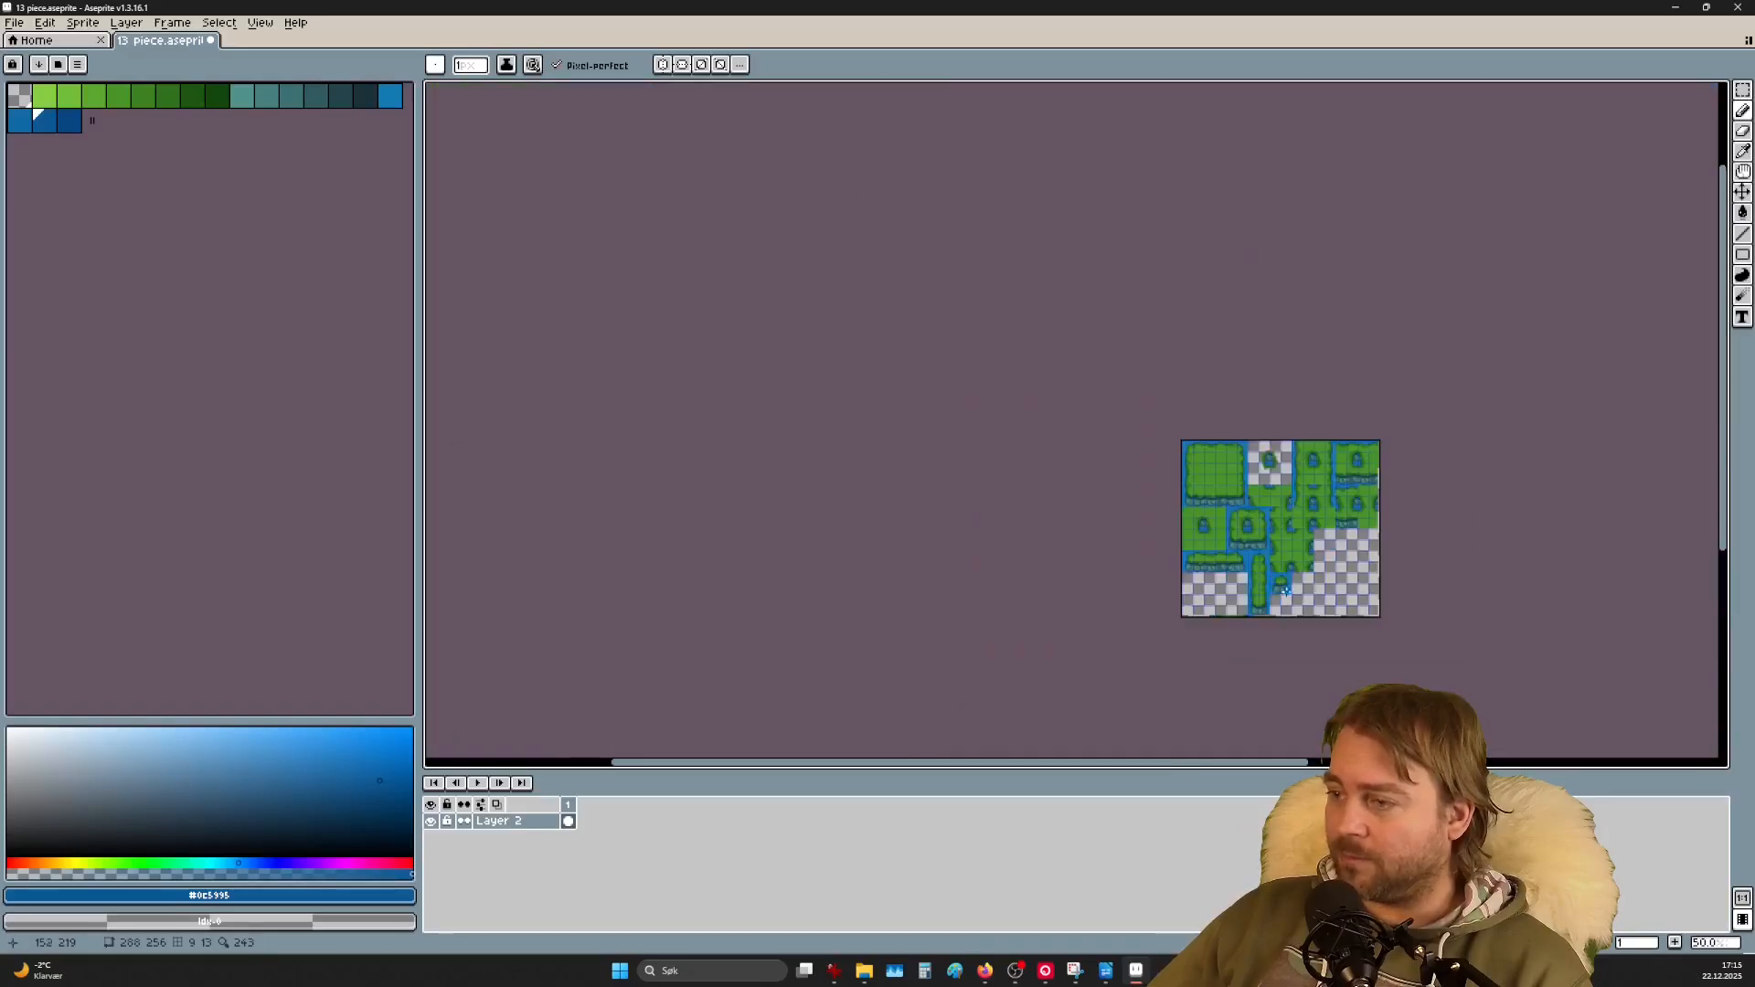
Step: Select the small island's grass top and scale it up to 30×20 pixels at X 129, Y 193
{"action": "scroll", "coordinate": [1286, 589], "scroll_direction": "up", "scroll_amount": 5}
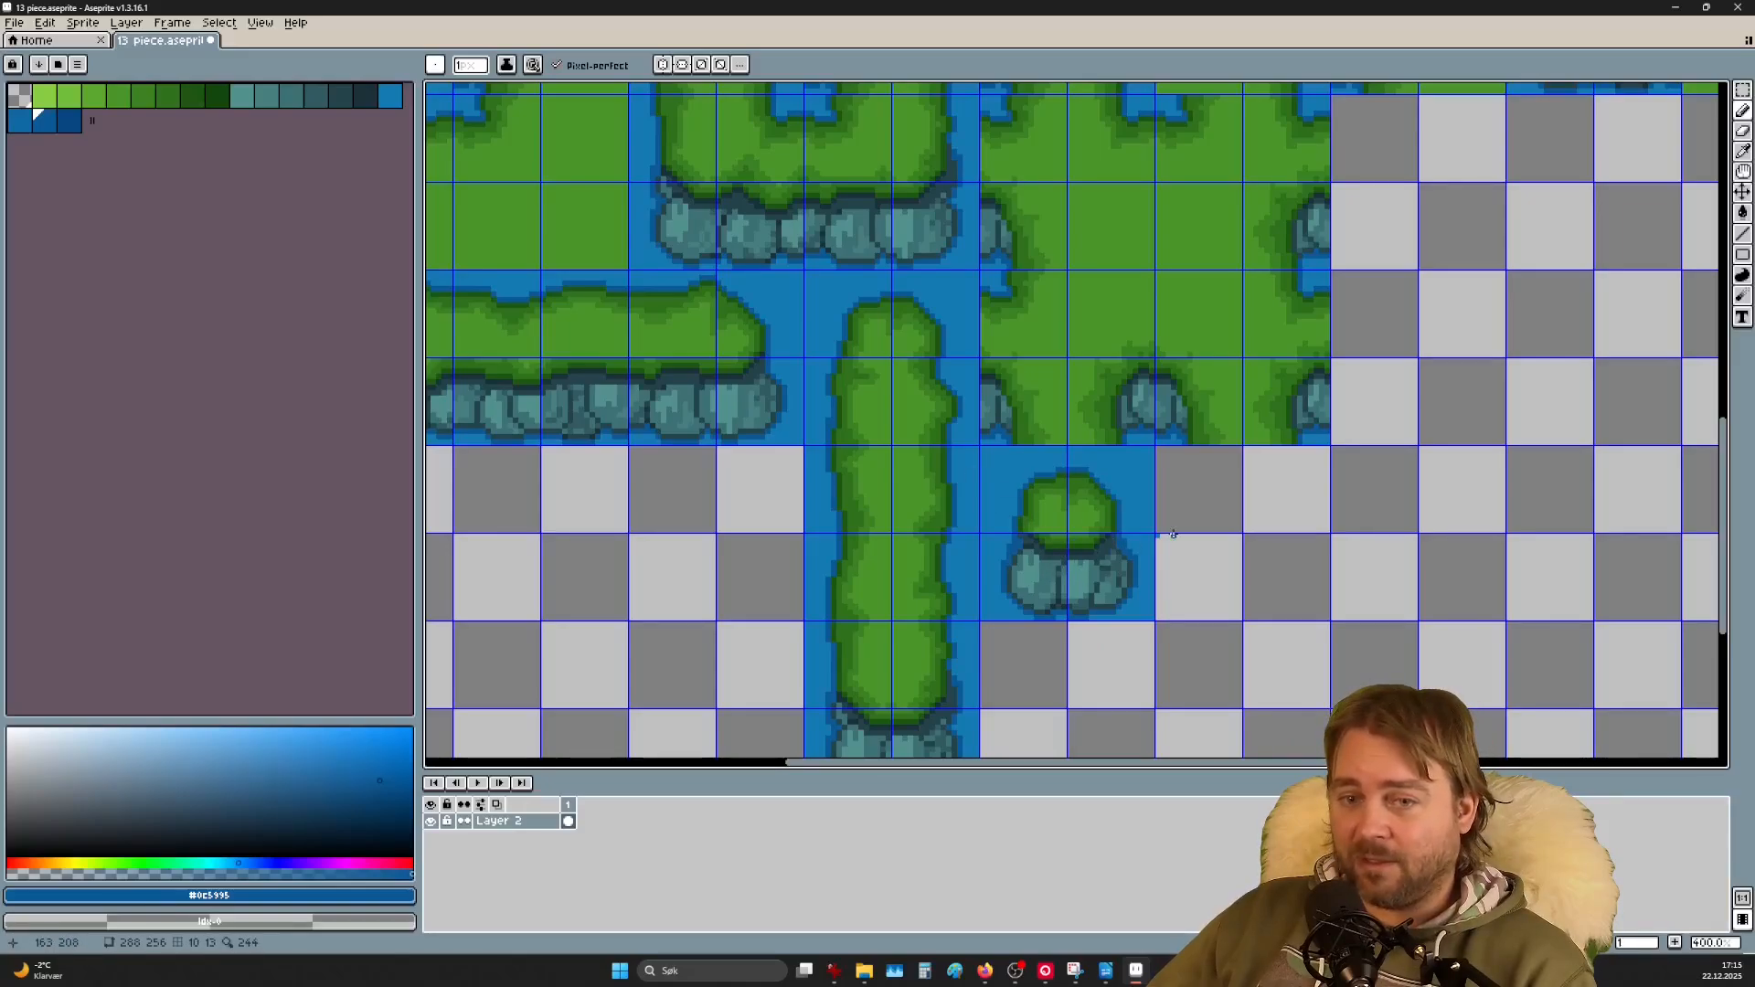
{"action": "scroll", "coordinate": [1177, 546], "scroll_direction": "up", "scroll_amount": 2}
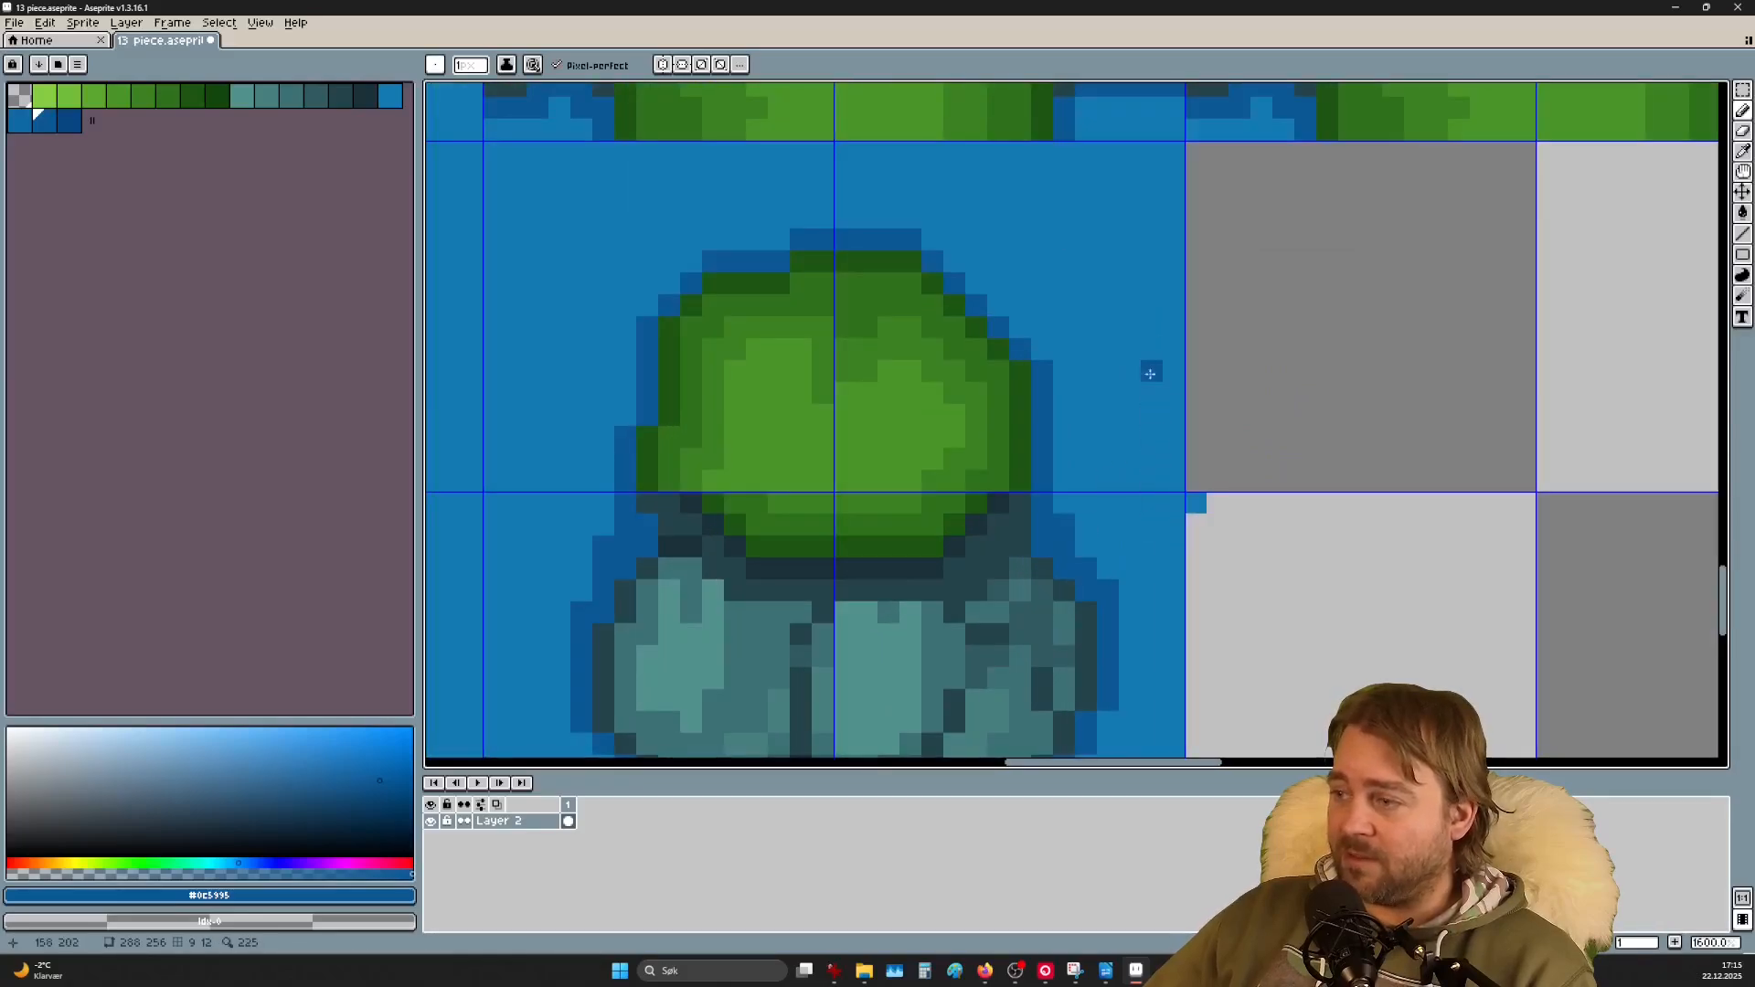
{"action": "scroll", "coordinate": [1130, 553], "scroll_direction": "down", "scroll_amount": 3}
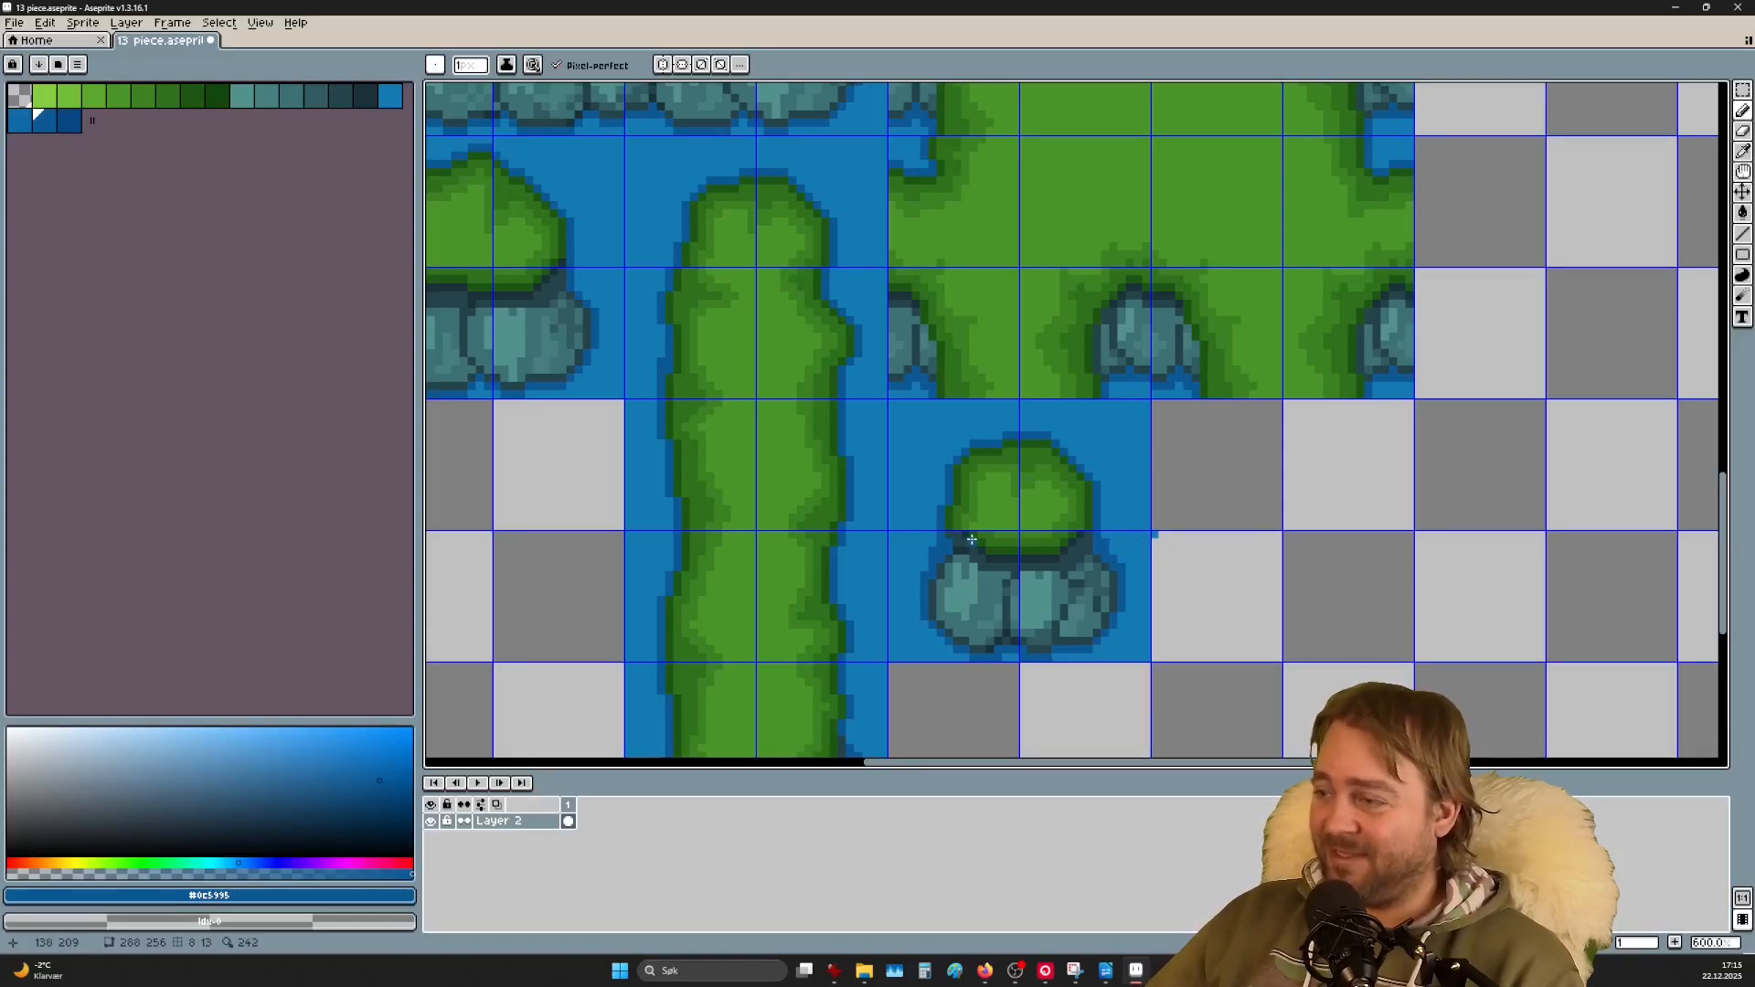
{"action": "scroll", "coordinate": [1042, 606], "scroll_direction": "up", "scroll_amount": 3}
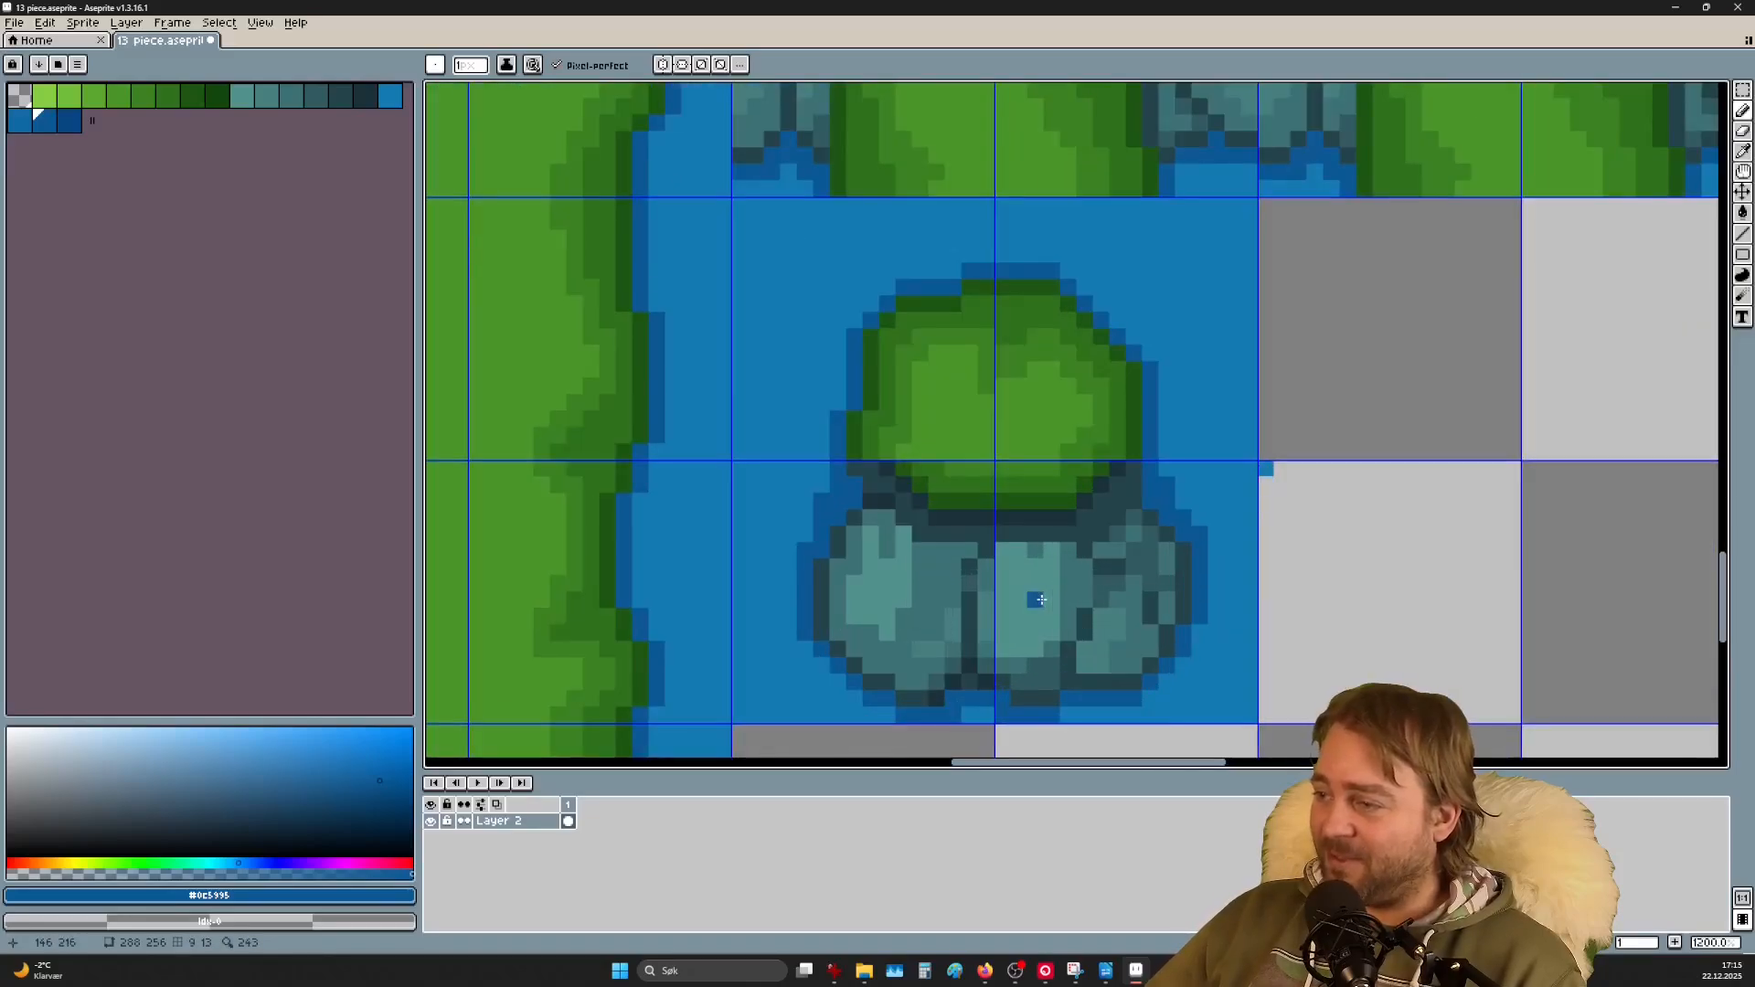
{"action": "key", "text": "m"}
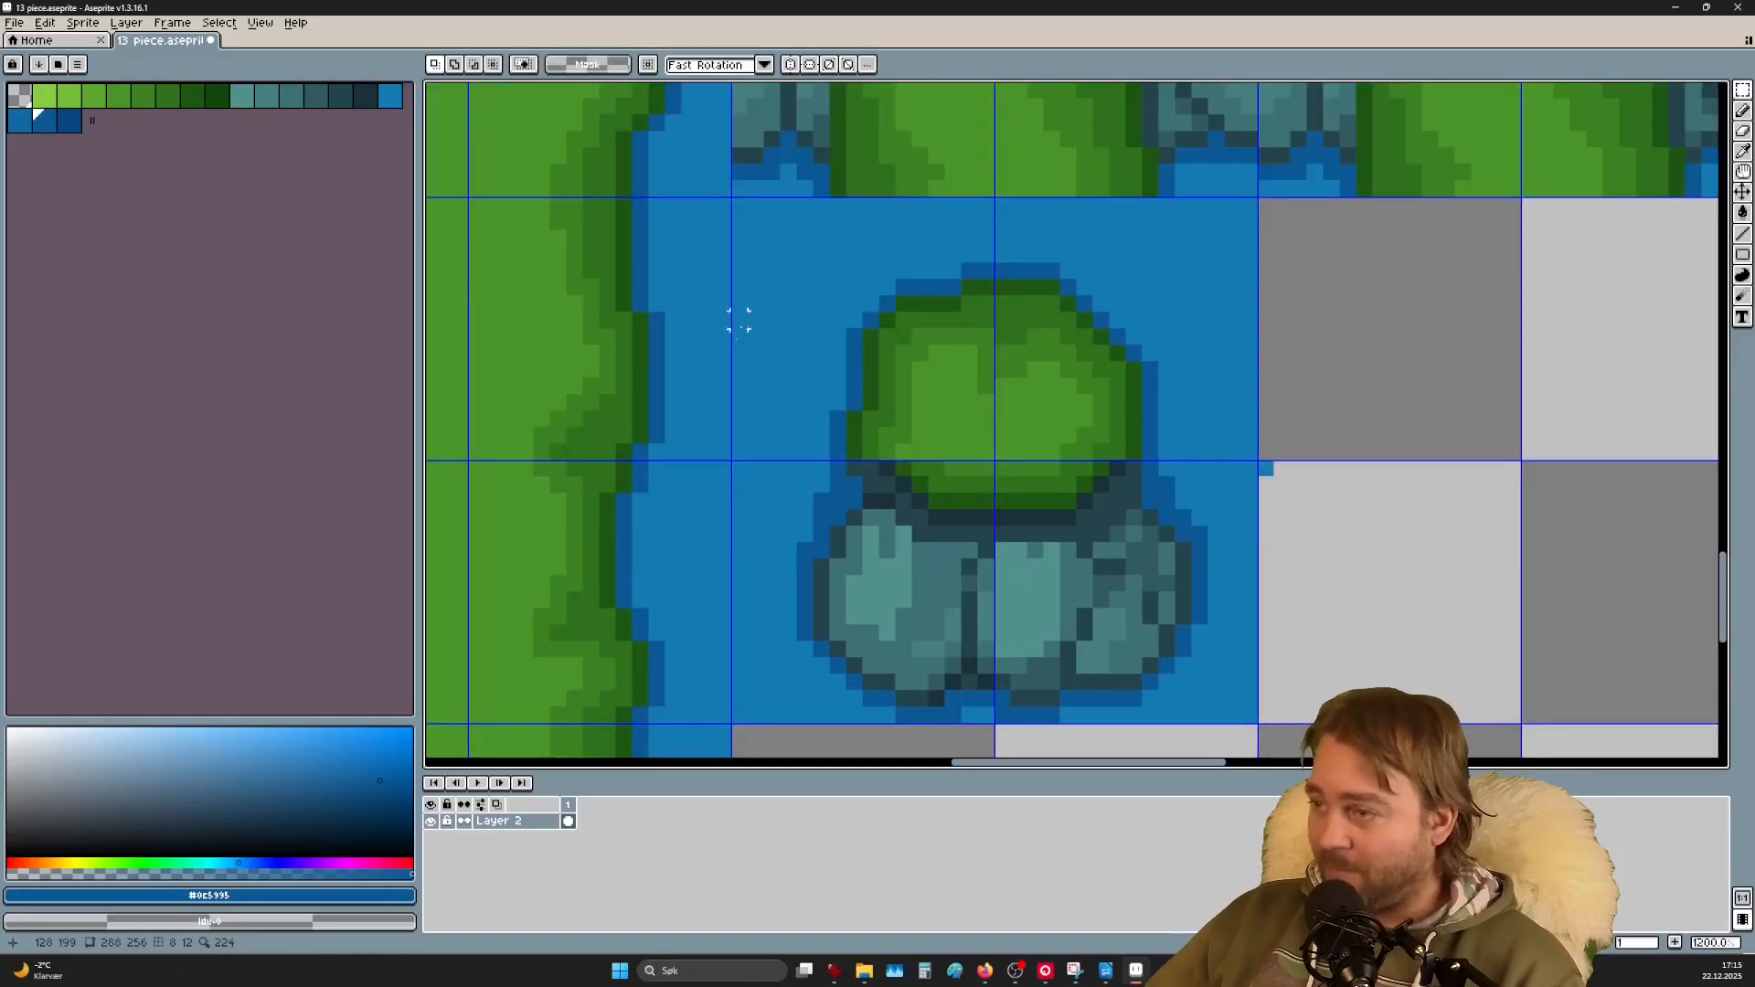
{"action": "left_click_drag", "start_coordinate": [782, 247], "coordinate": [1245, 562]}
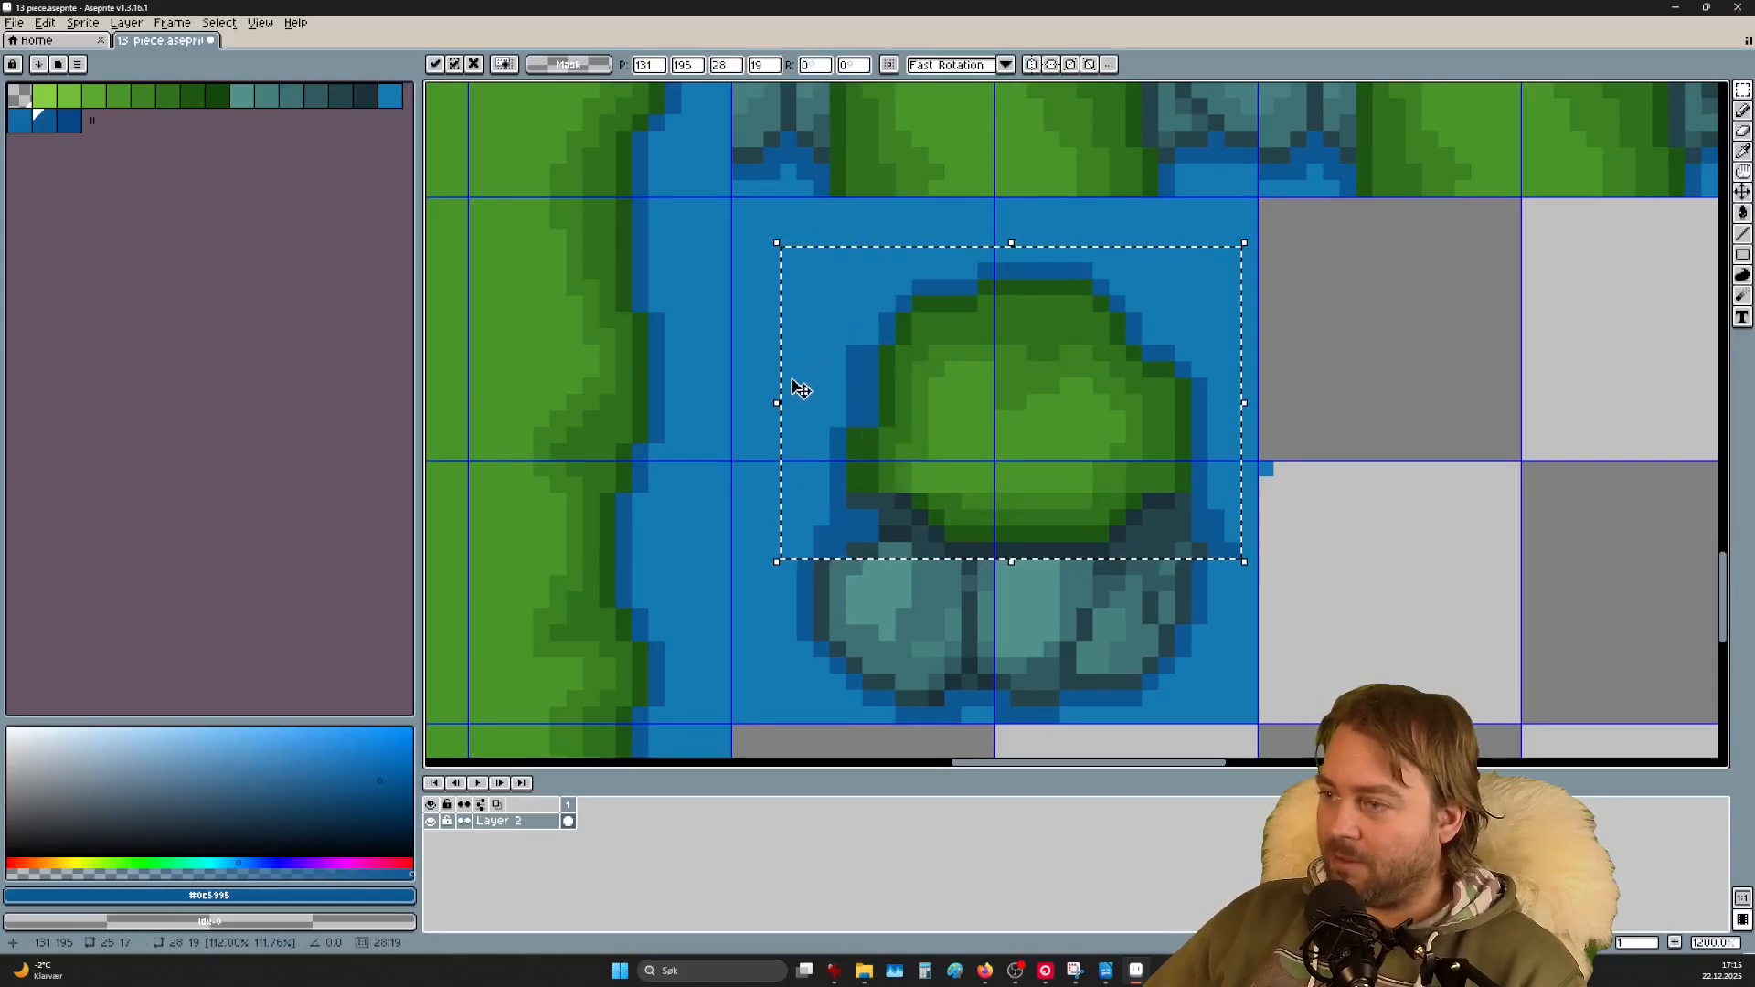
{"action": "left_click_drag", "start_coordinate": [763, 403], "coordinate": [744, 393]}
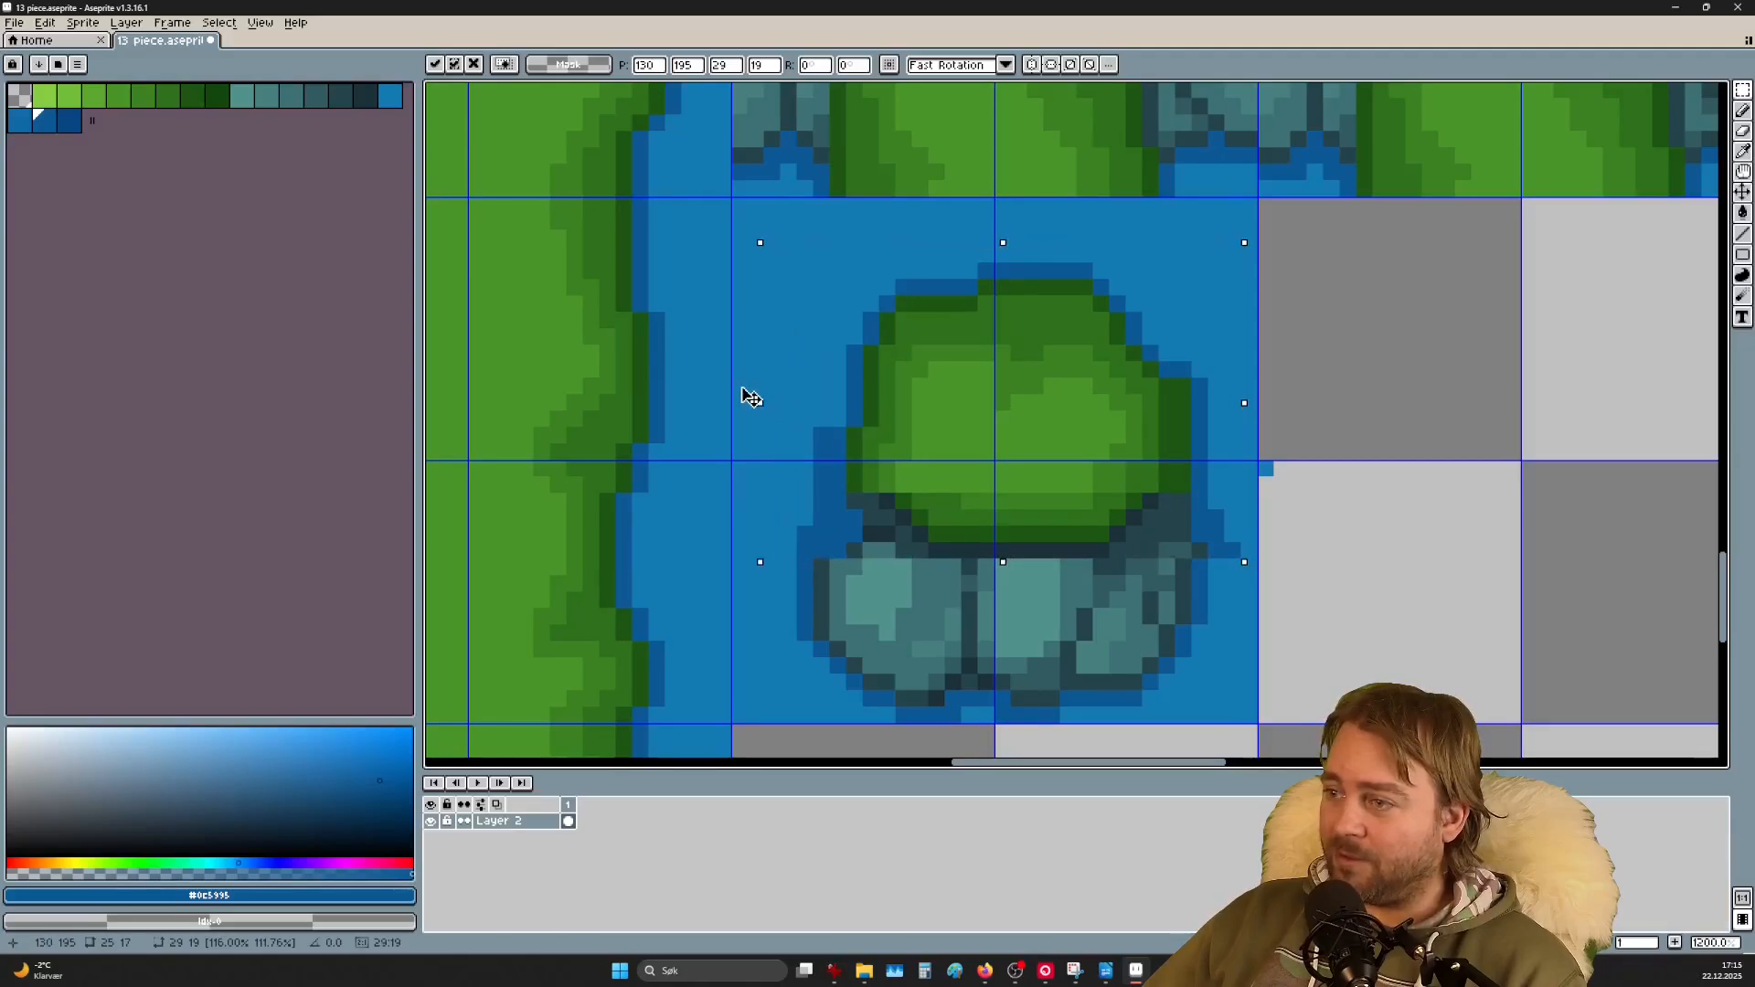
{"action": "left_click_drag", "start_coordinate": [764, 256], "coordinate": [737, 205]}
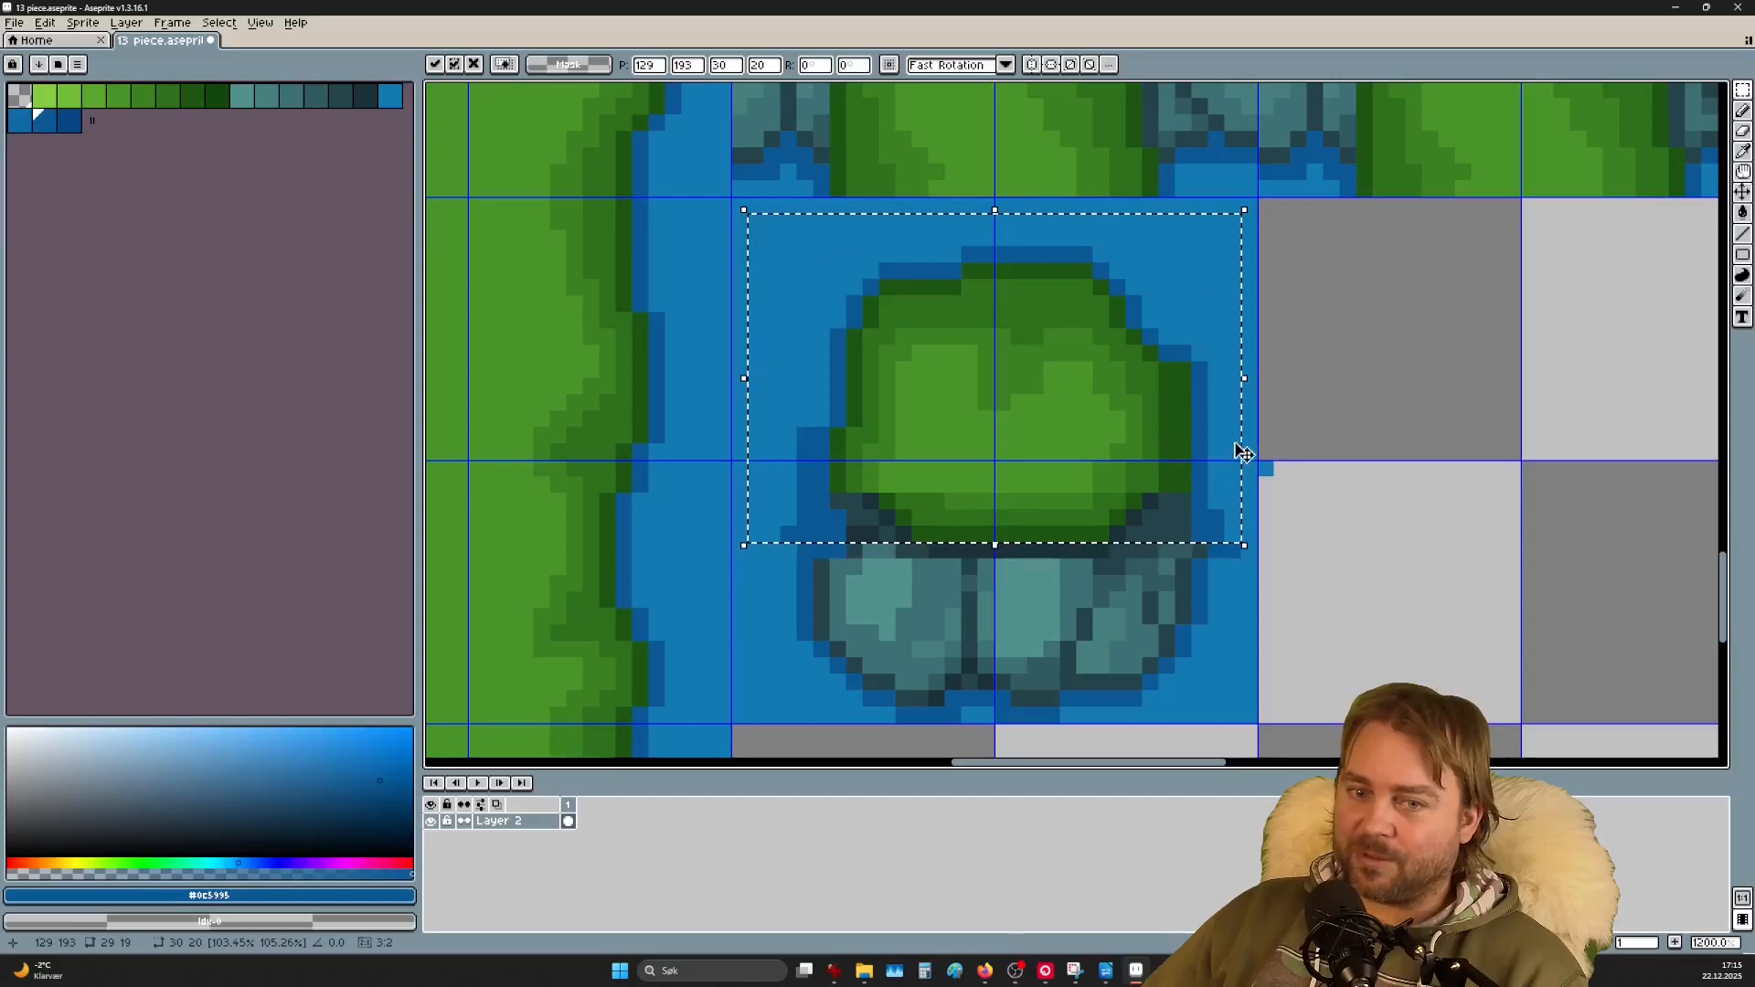
{"action": "left_click", "coordinate": [1293, 580]}
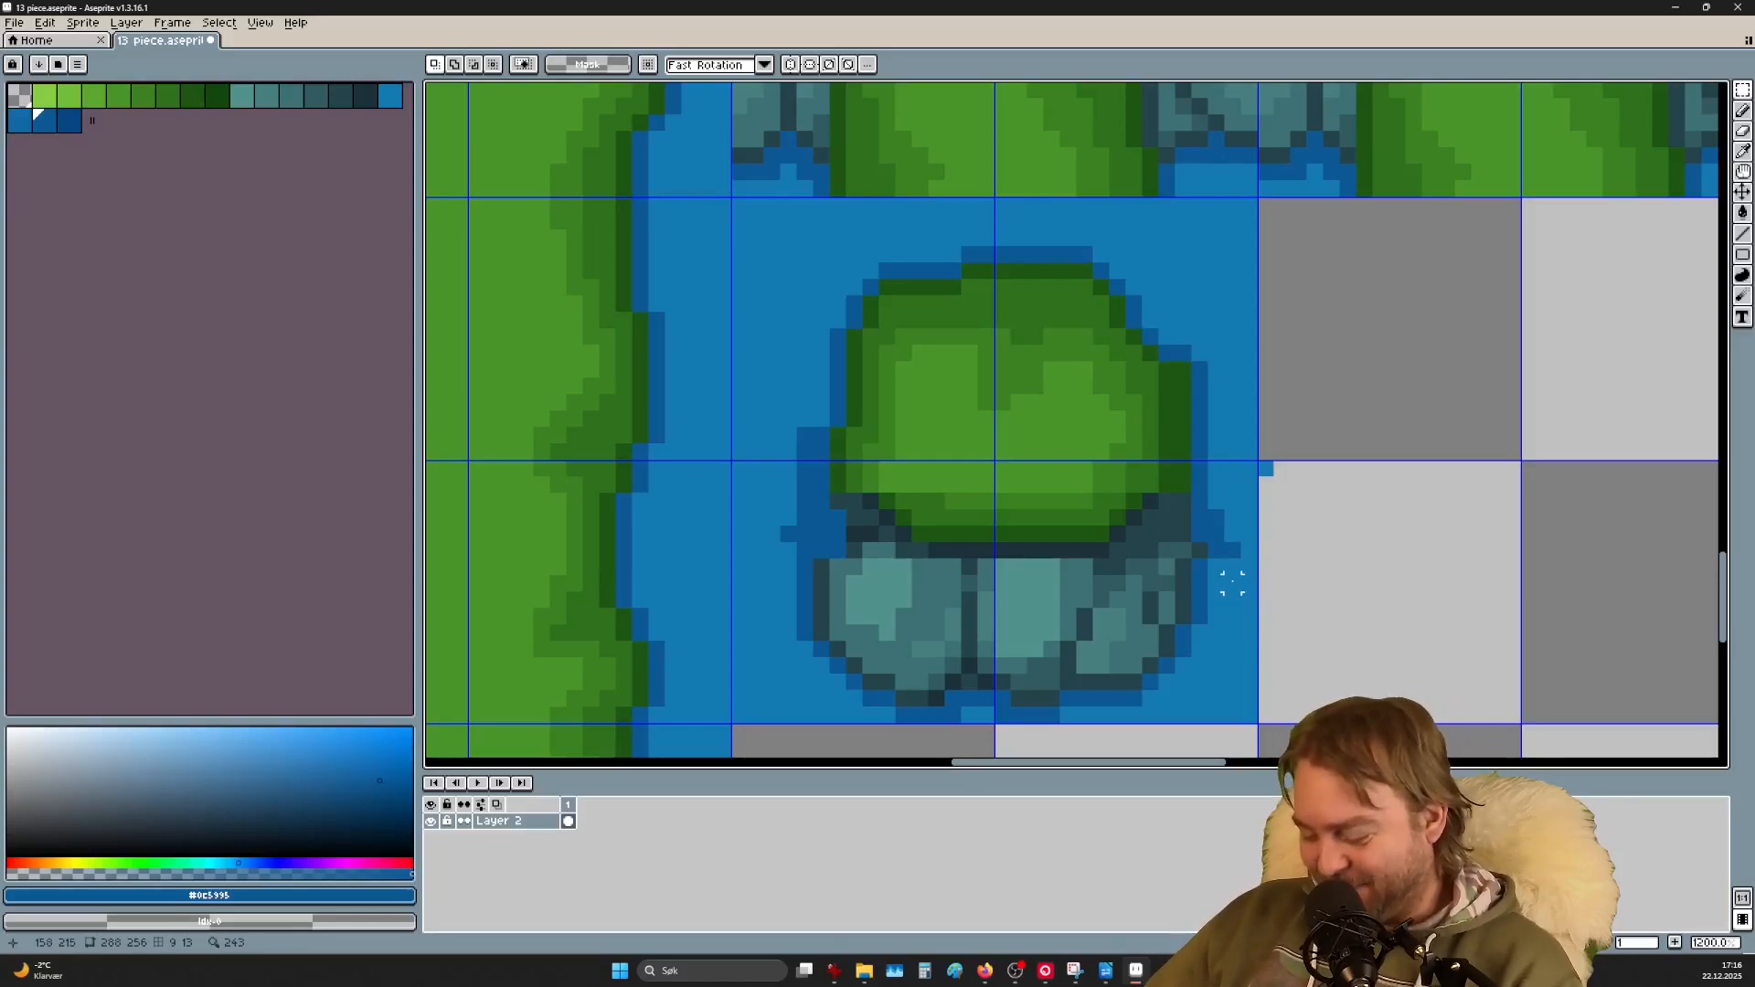
Step: Smooth the dark blue #0c5995 water outline along the enlarged grass's left edge and upper-right curve
{"action": "key", "text": "i"}
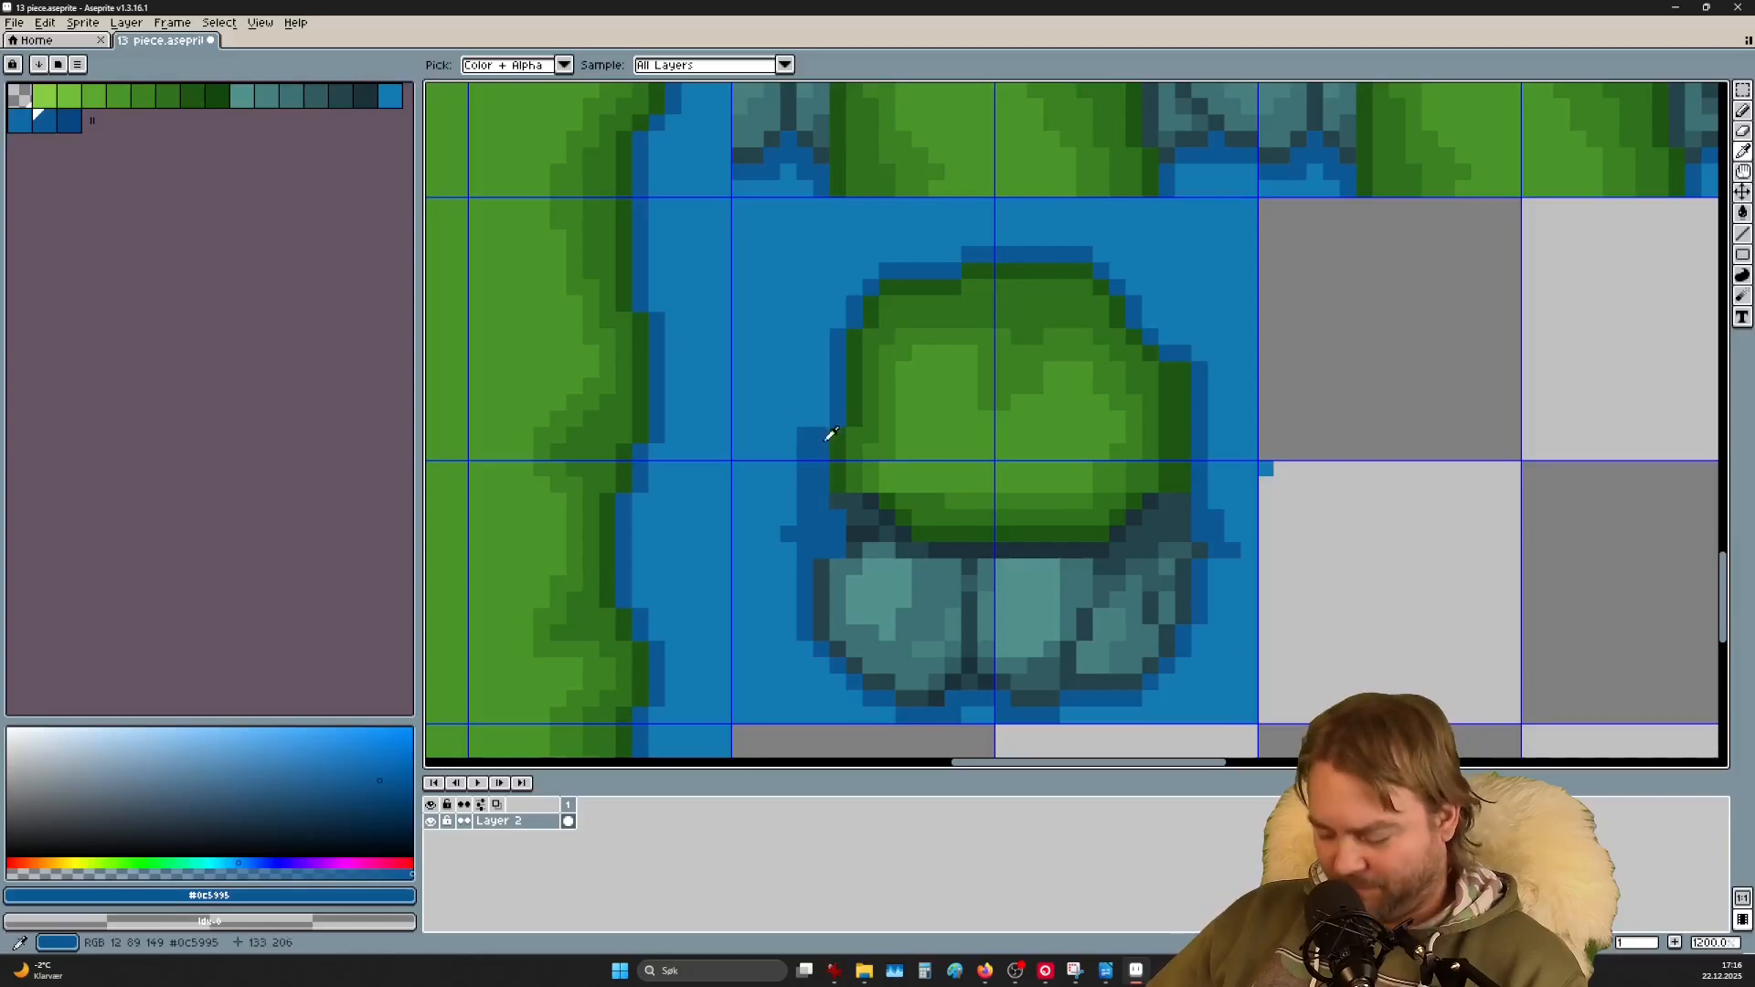
{"action": "key", "text": "b"}
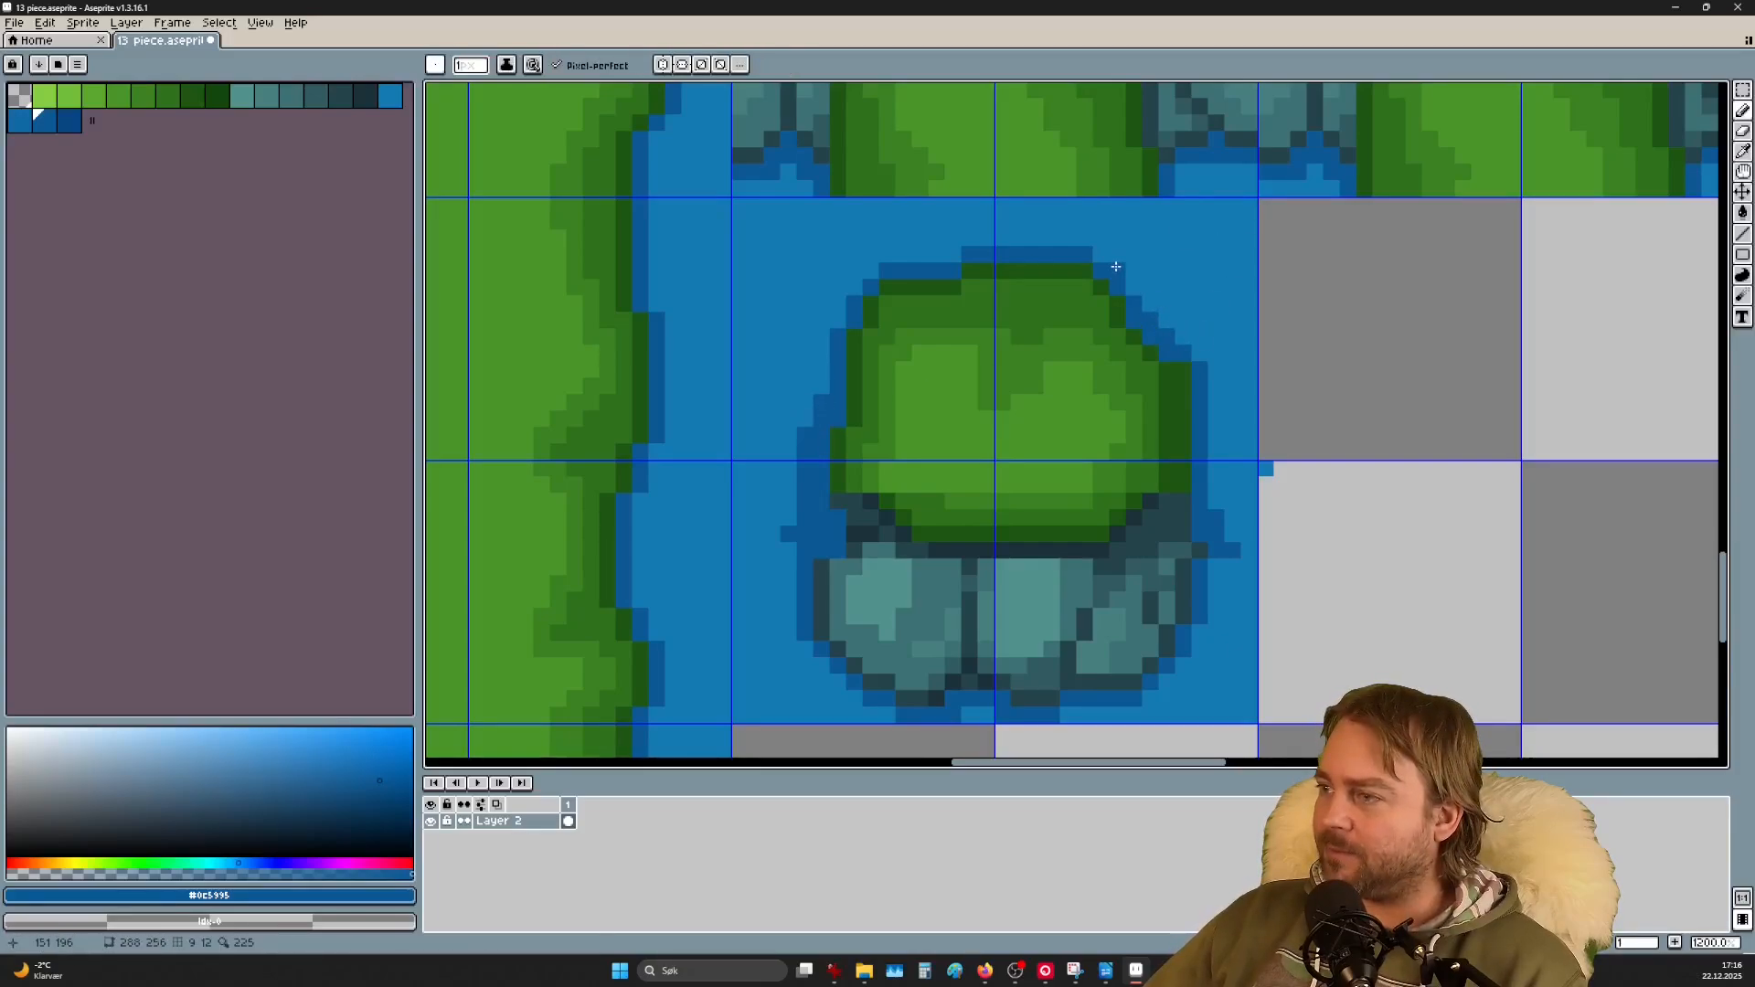
{"action": "left_click", "coordinate": [1155, 308]}
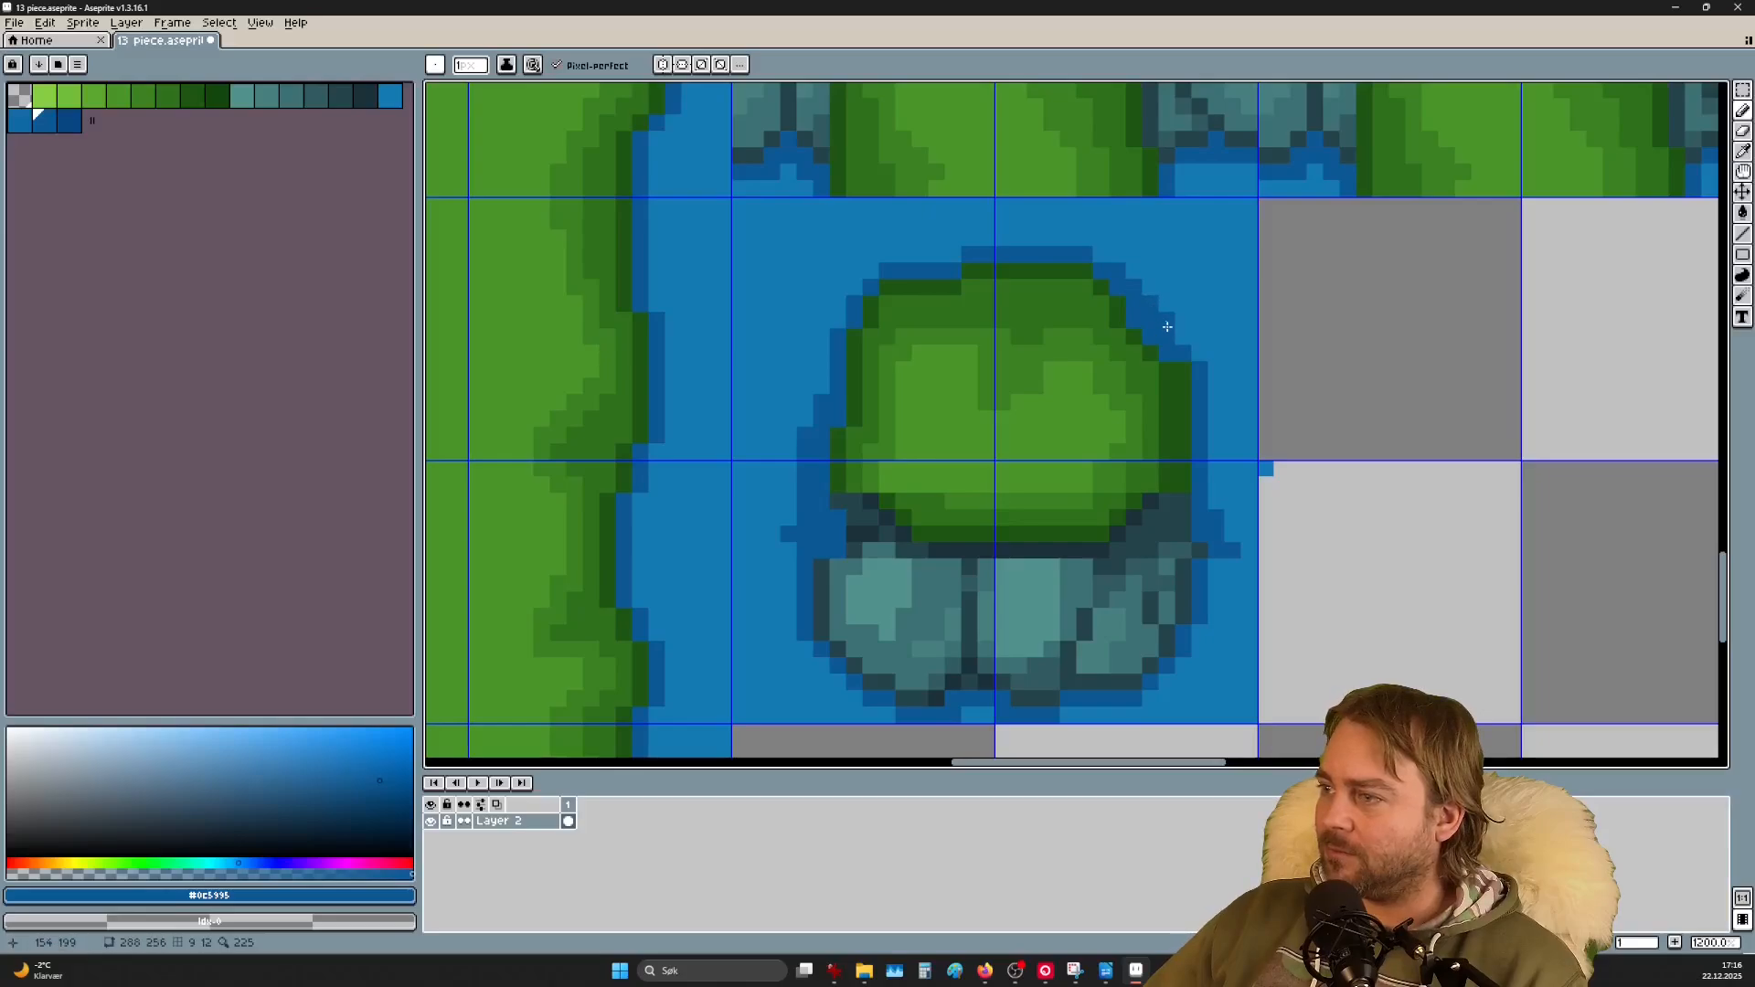
{"action": "left_click", "coordinate": [1185, 337]}
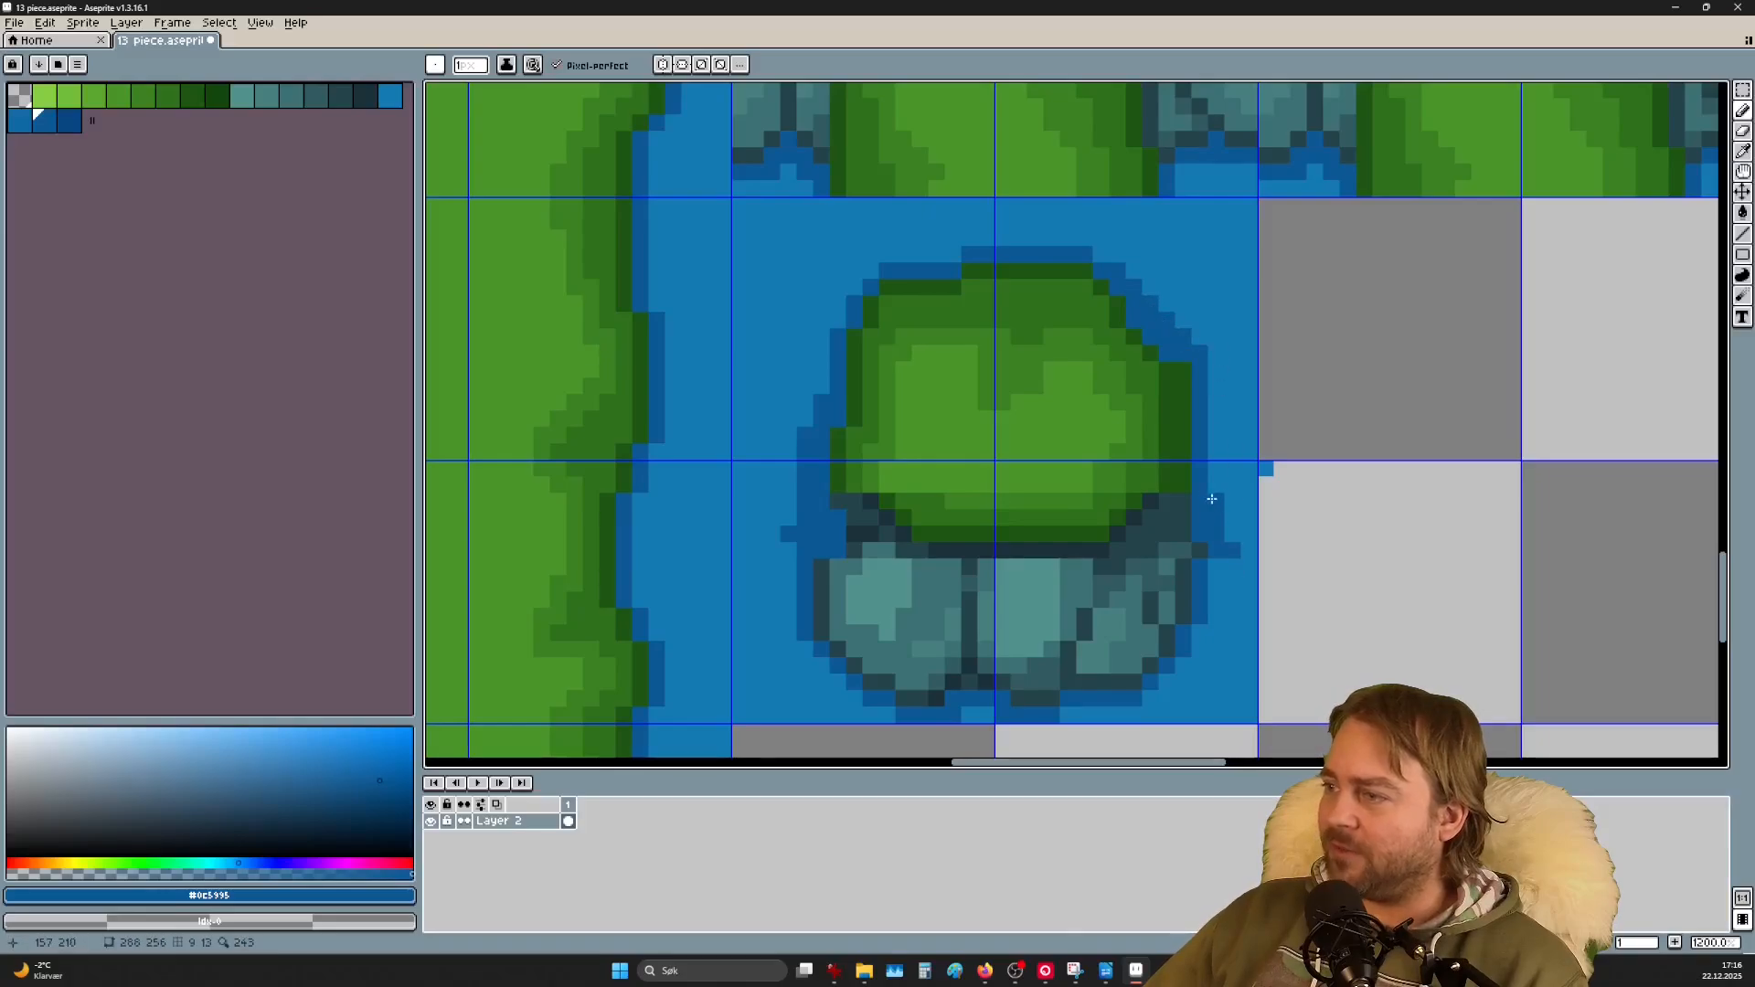
Step: Thin the doubled dark green border on the grass's right edge by painting its inner column green #2e721c
{"action": "scroll", "coordinate": [1186, 411], "scroll_direction": "up", "scroll_amount": 4}
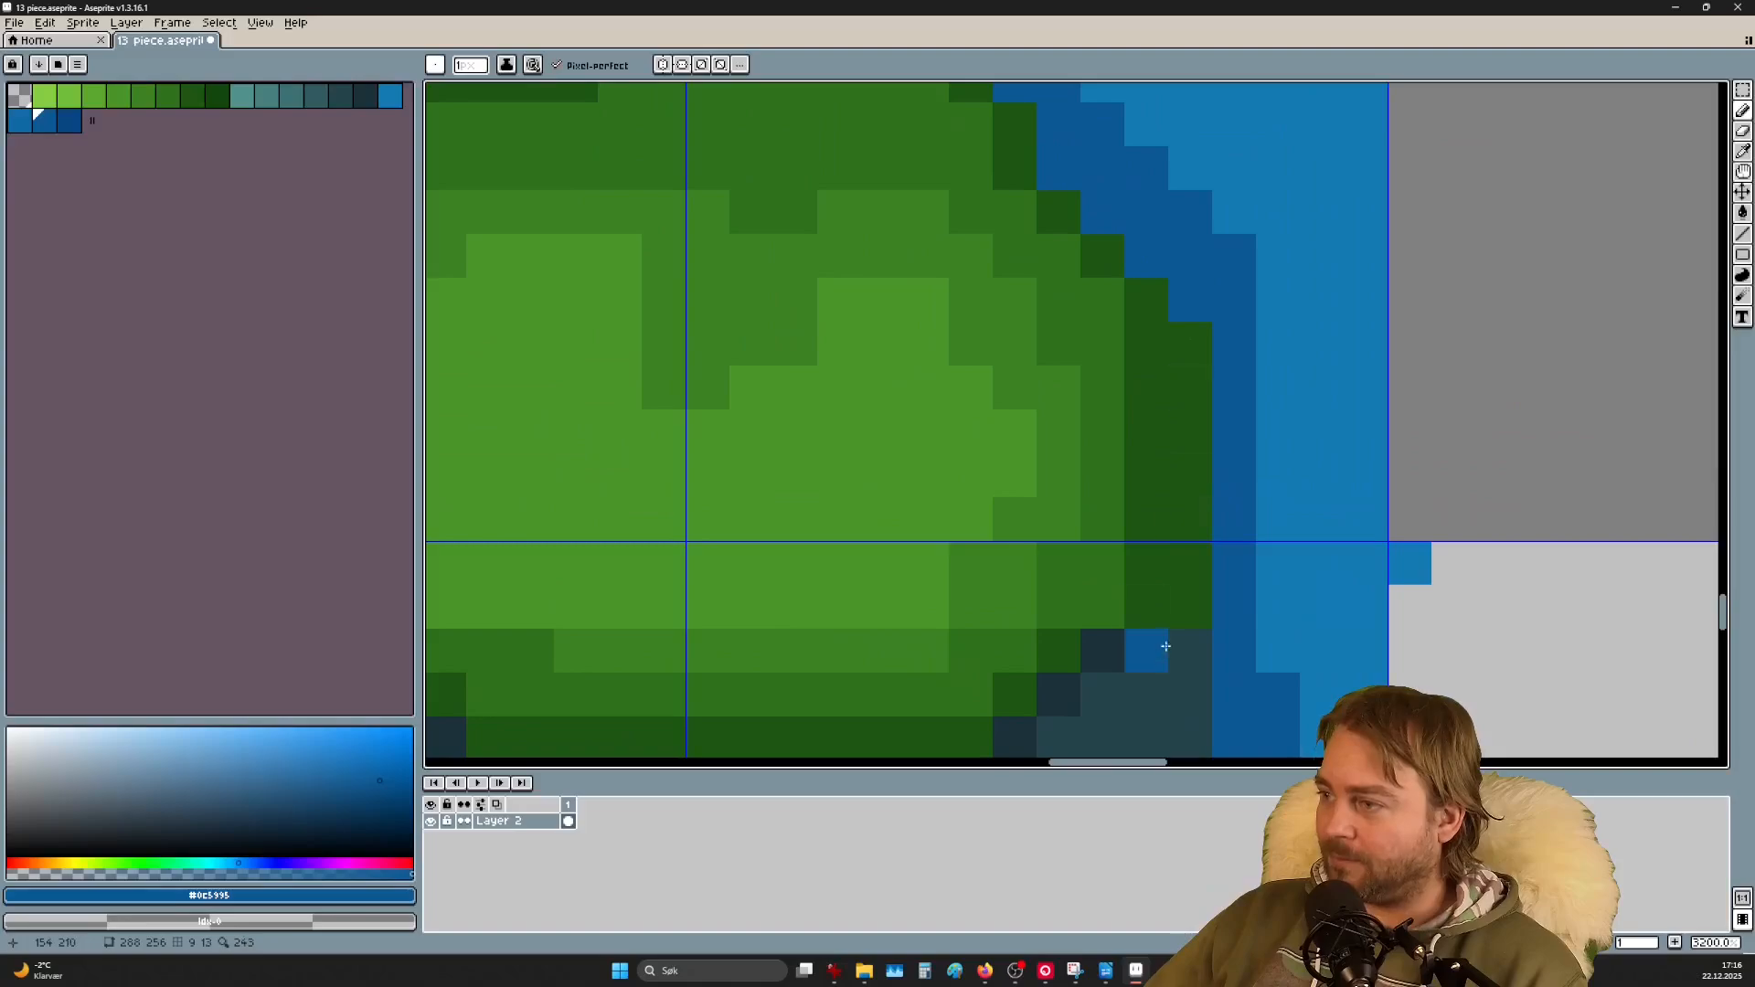
{"action": "left_click", "coordinate": [1186, 586]}
{"action": "key", "text": "ctrl+z"}
{"action": "key", "text": "i"}
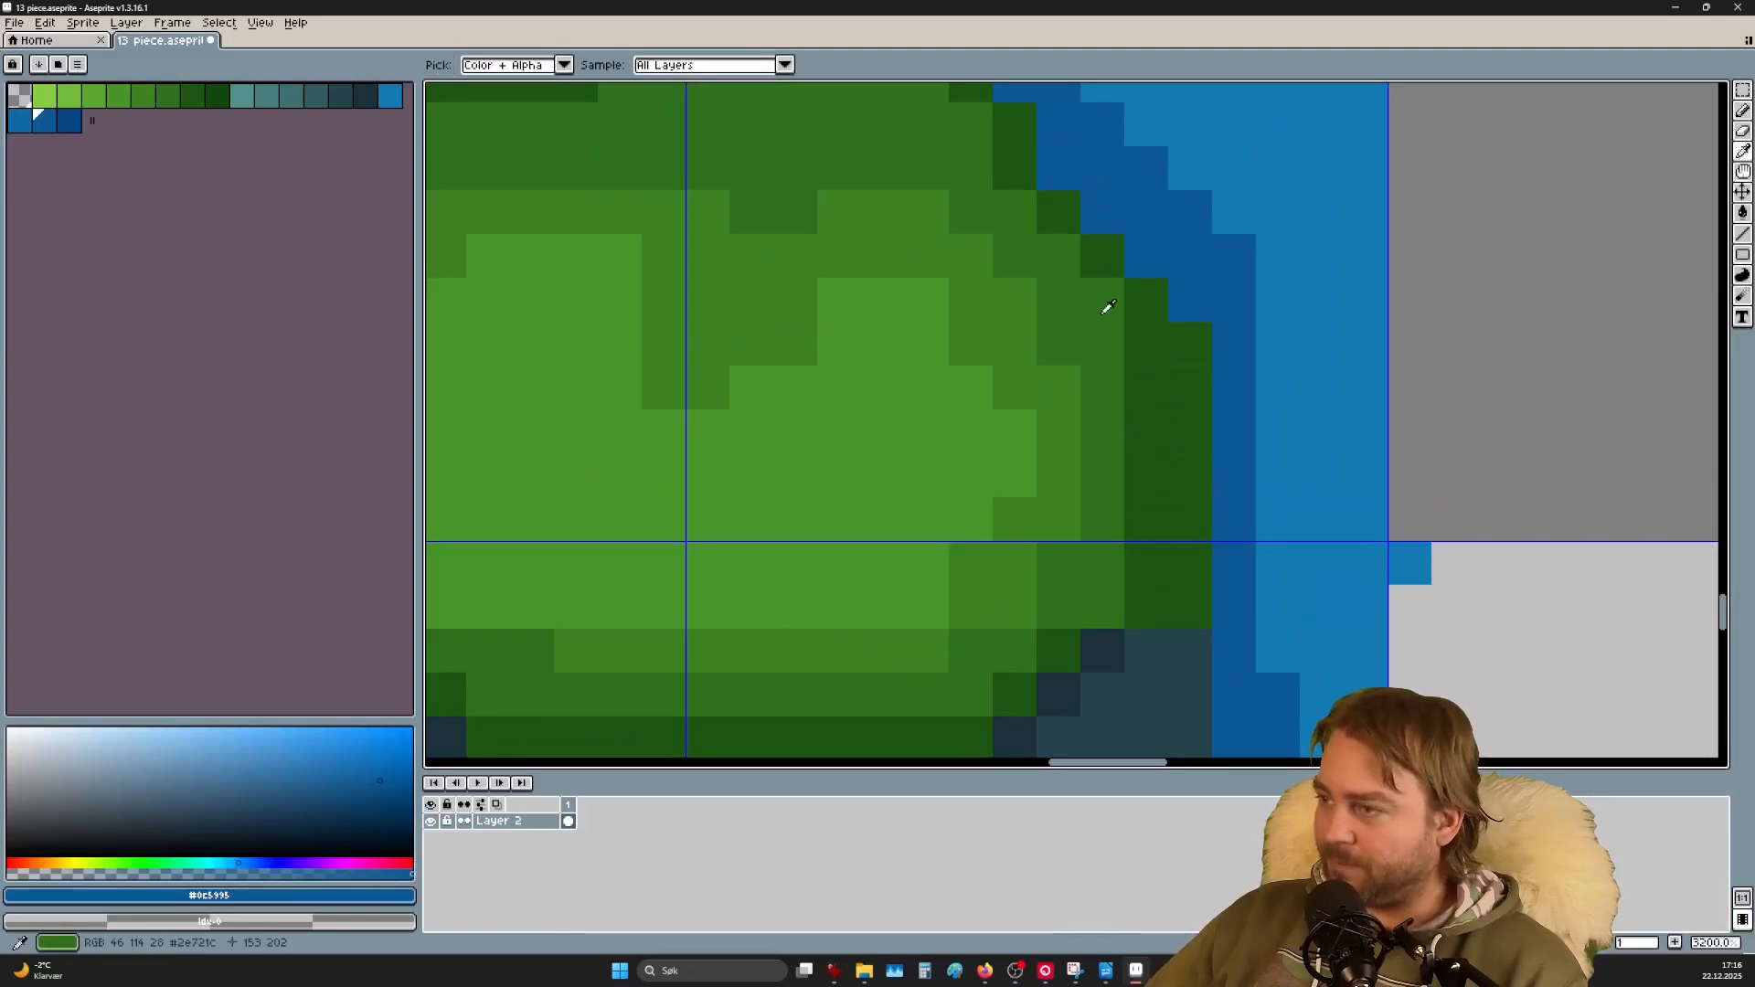
{"action": "left_click", "coordinate": [1106, 315]}
{"action": "key", "text": "b"}
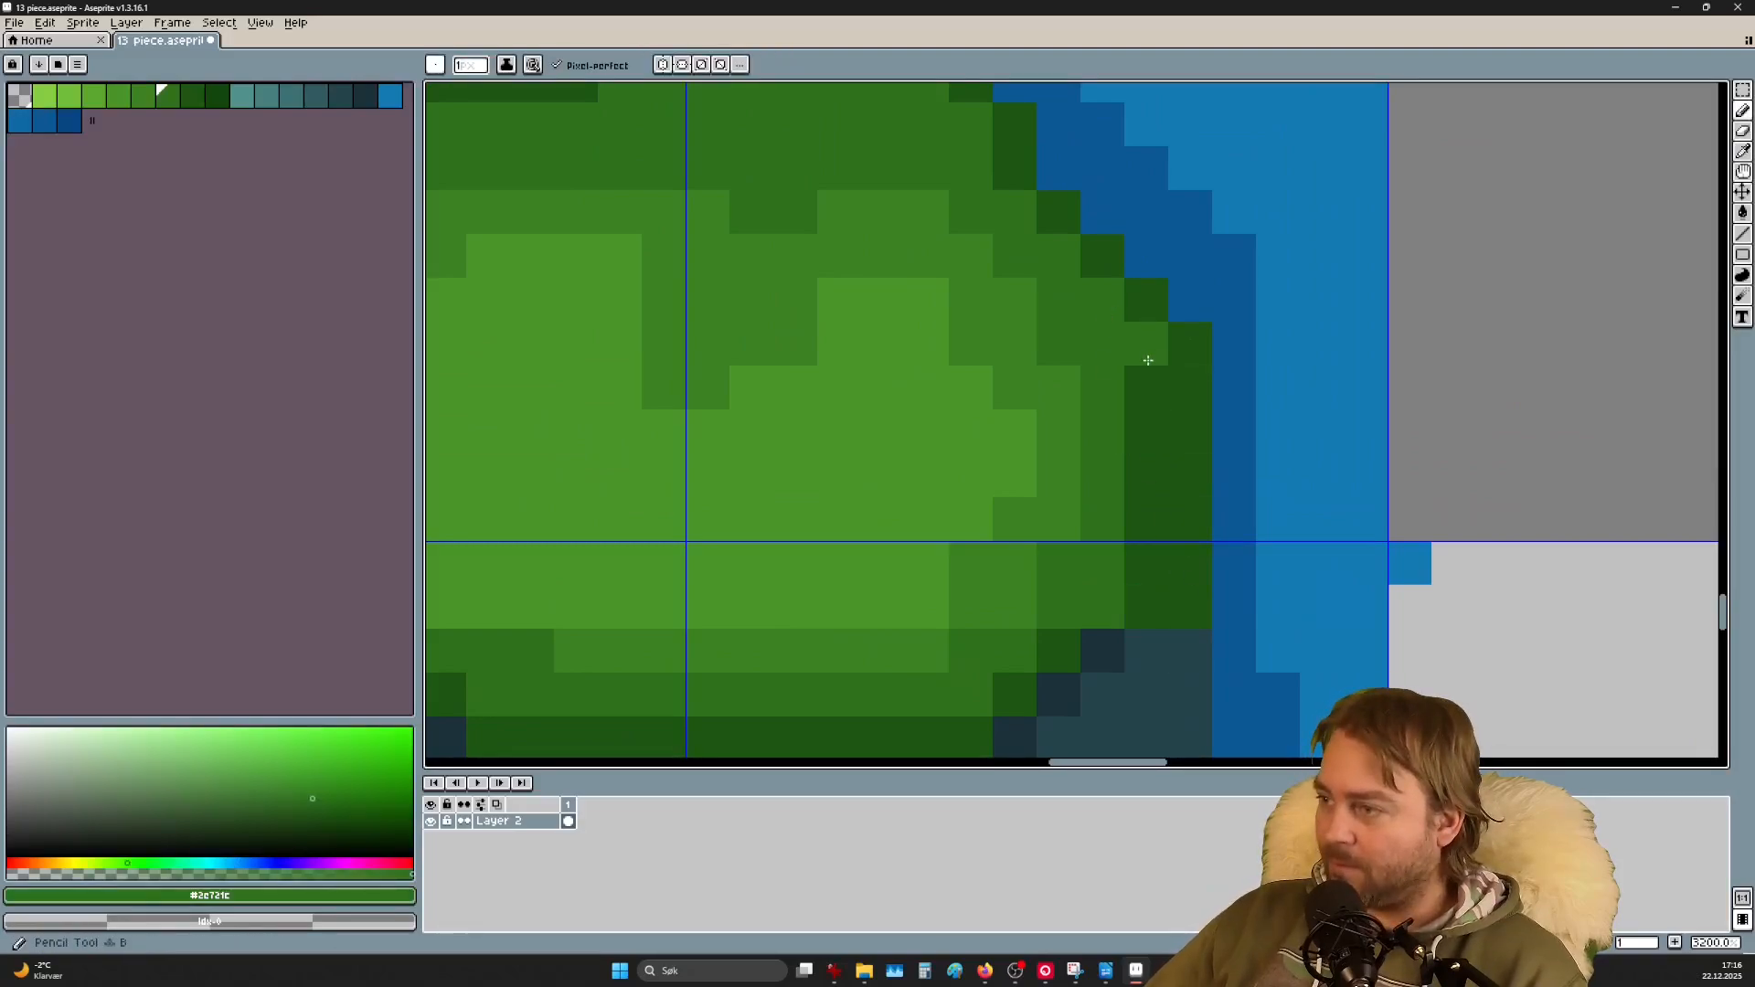
{"action": "left_click_drag", "start_coordinate": [1148, 343], "coordinate": [1145, 576]}
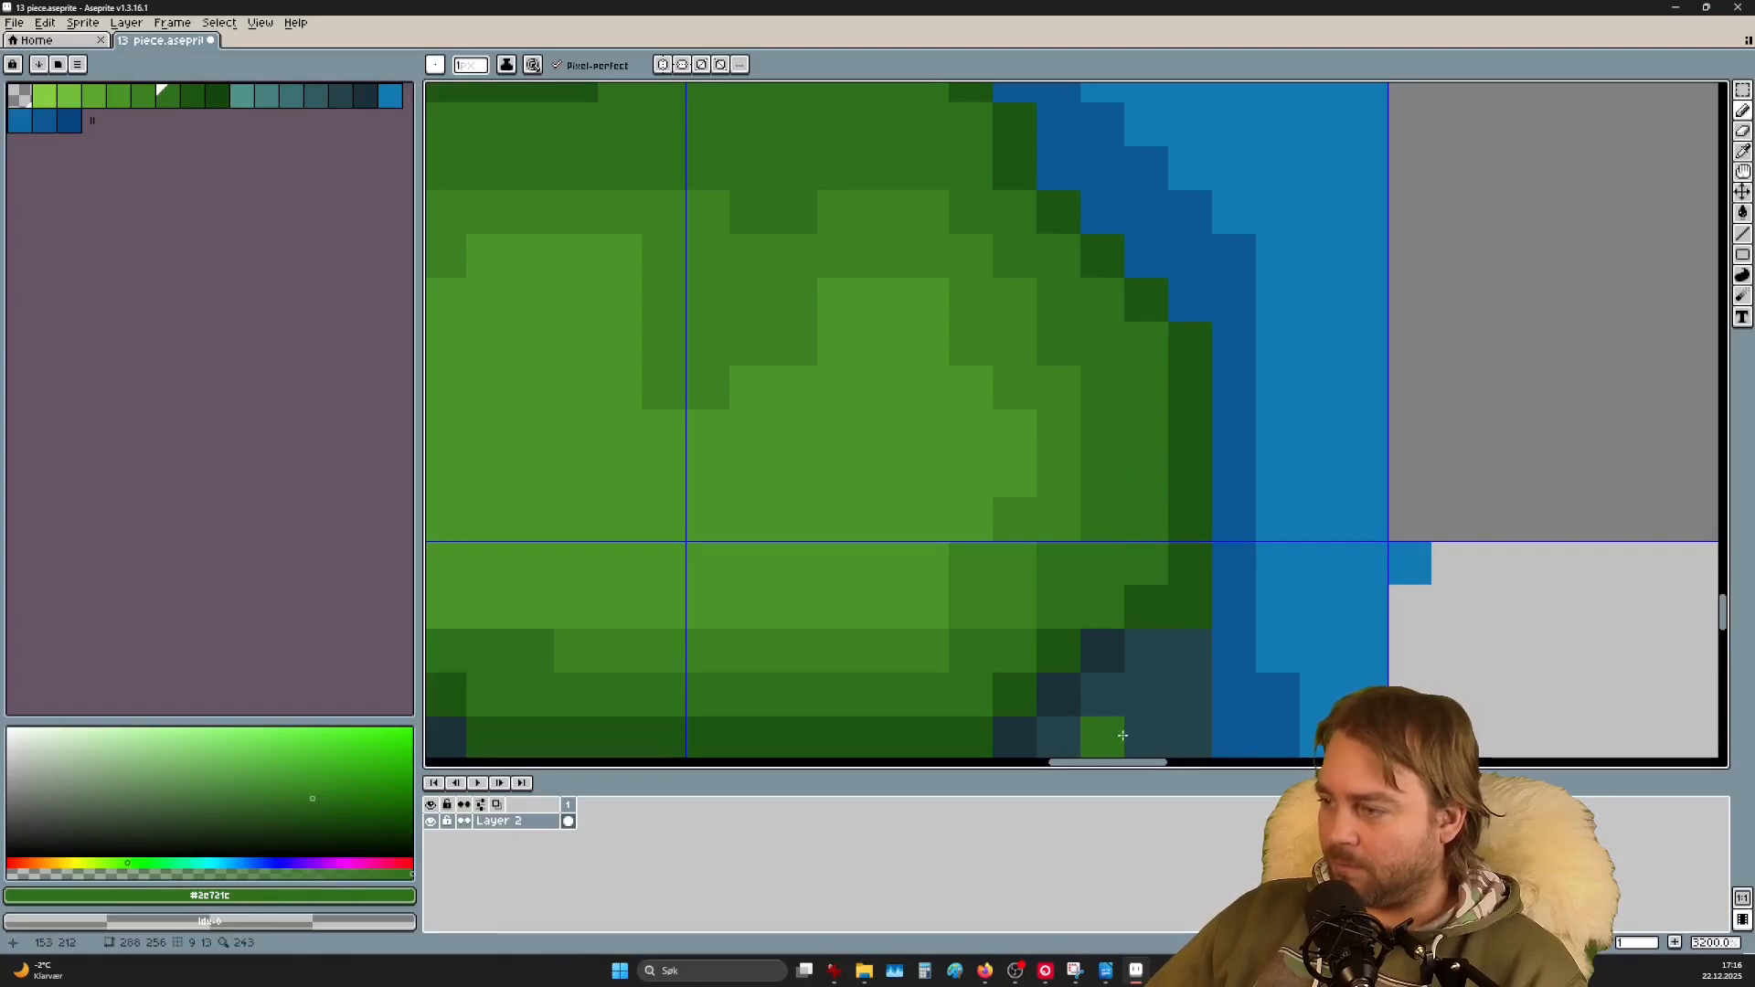
Step: Extend the diagonal #1b3139 shadow up to the grass's lower-right edge and fill the rock beneath it with #26444c
{"action": "left_click", "coordinate": [1111, 648], "text": "alt"}
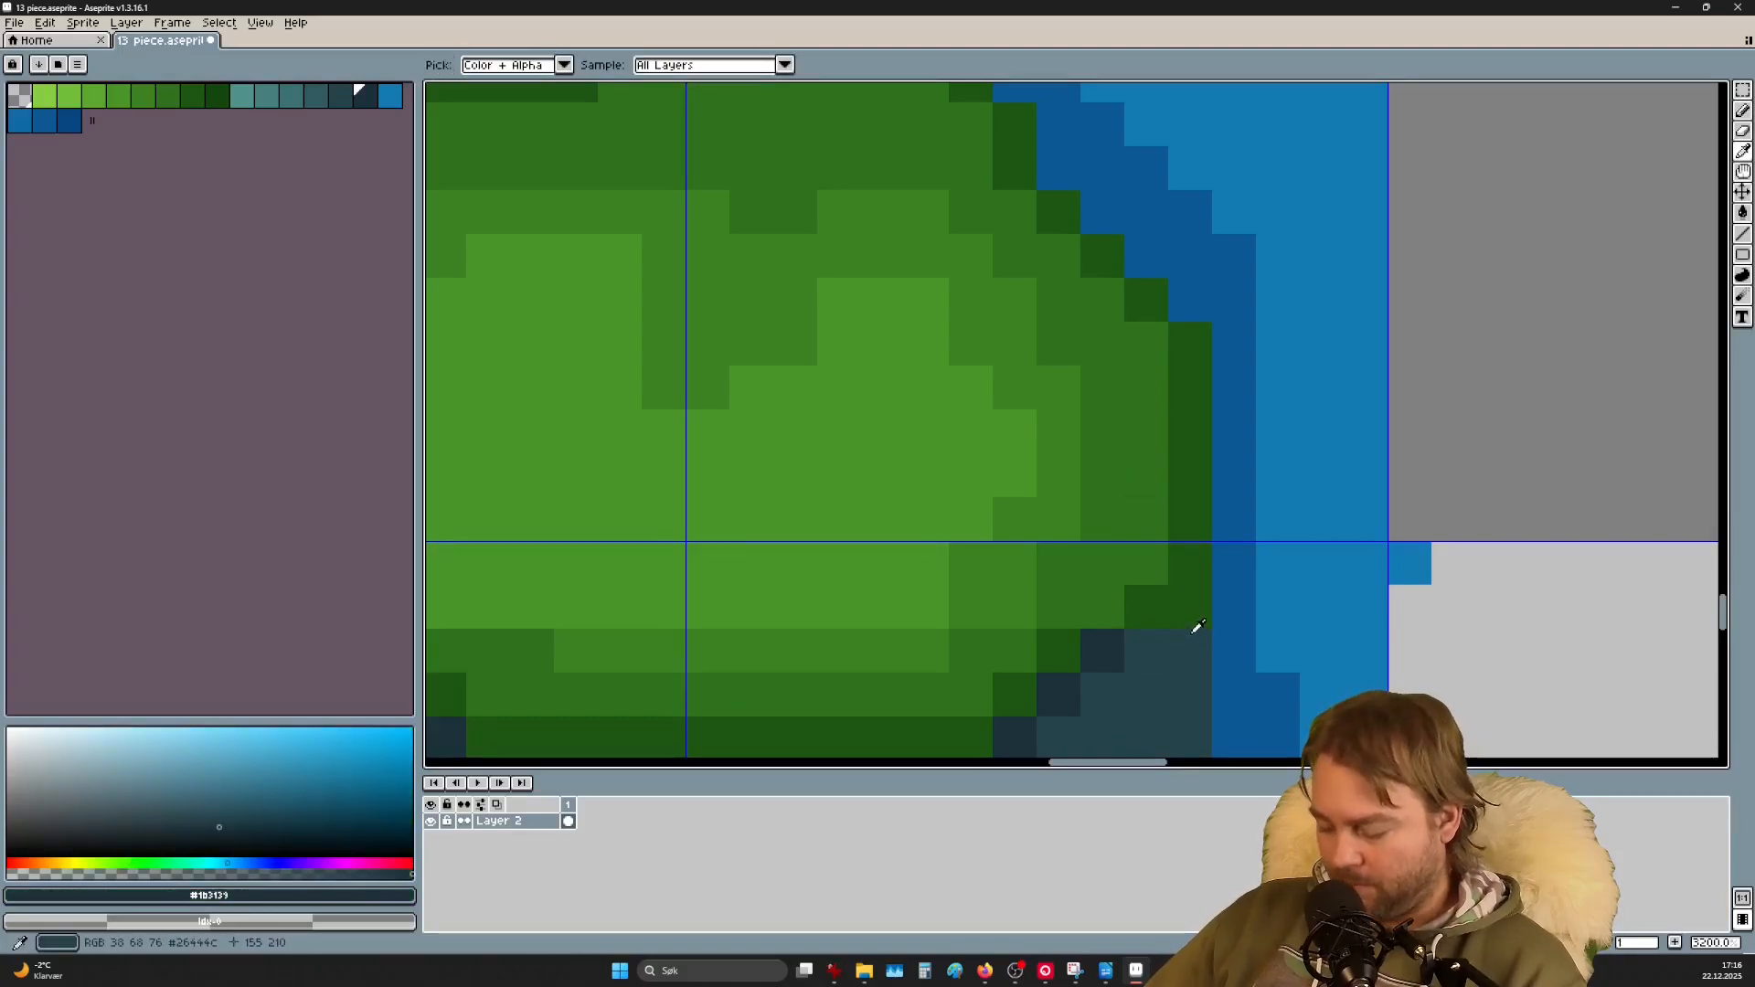
{"action": "left_click", "coordinate": [1220, 588]}
{"action": "left_click", "coordinate": [1148, 607]}
{"action": "left_click", "coordinate": [1180, 595]}
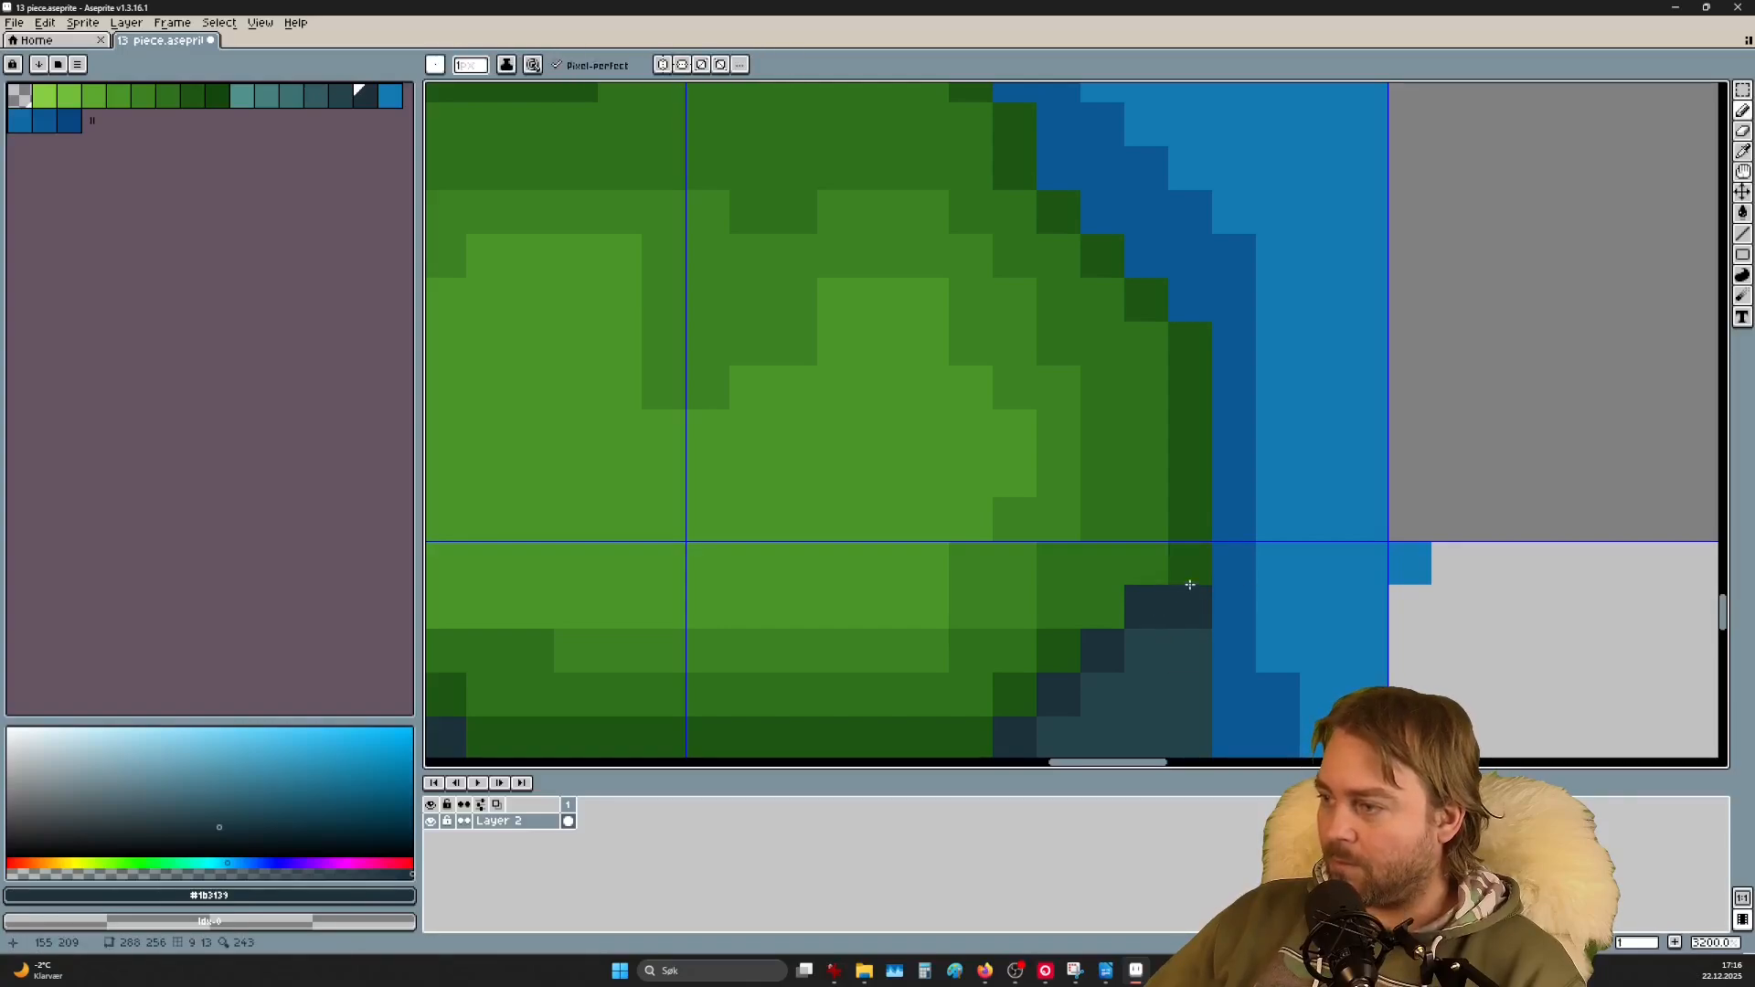
{"action": "left_click", "coordinate": [1190, 572]}
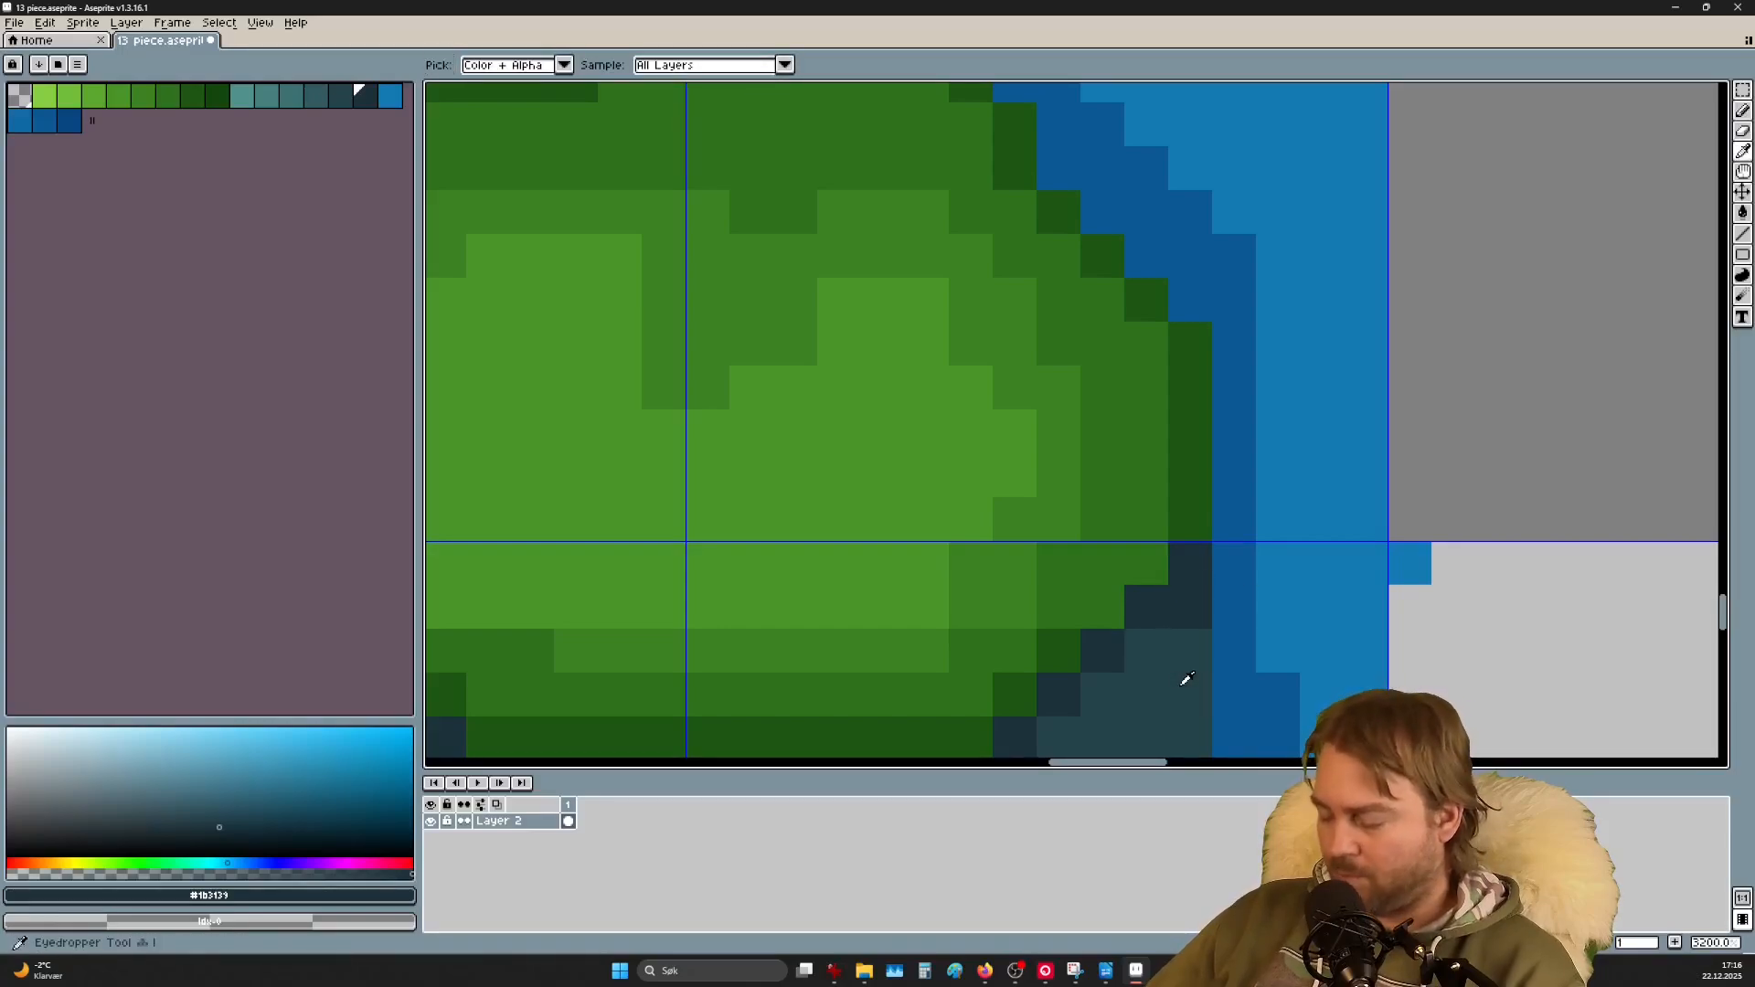
{"action": "left_click", "coordinate": [1177, 644], "text": "alt"}
{"action": "left_click_drag", "start_coordinate": [1208, 596], "coordinate": [1216, 603]}
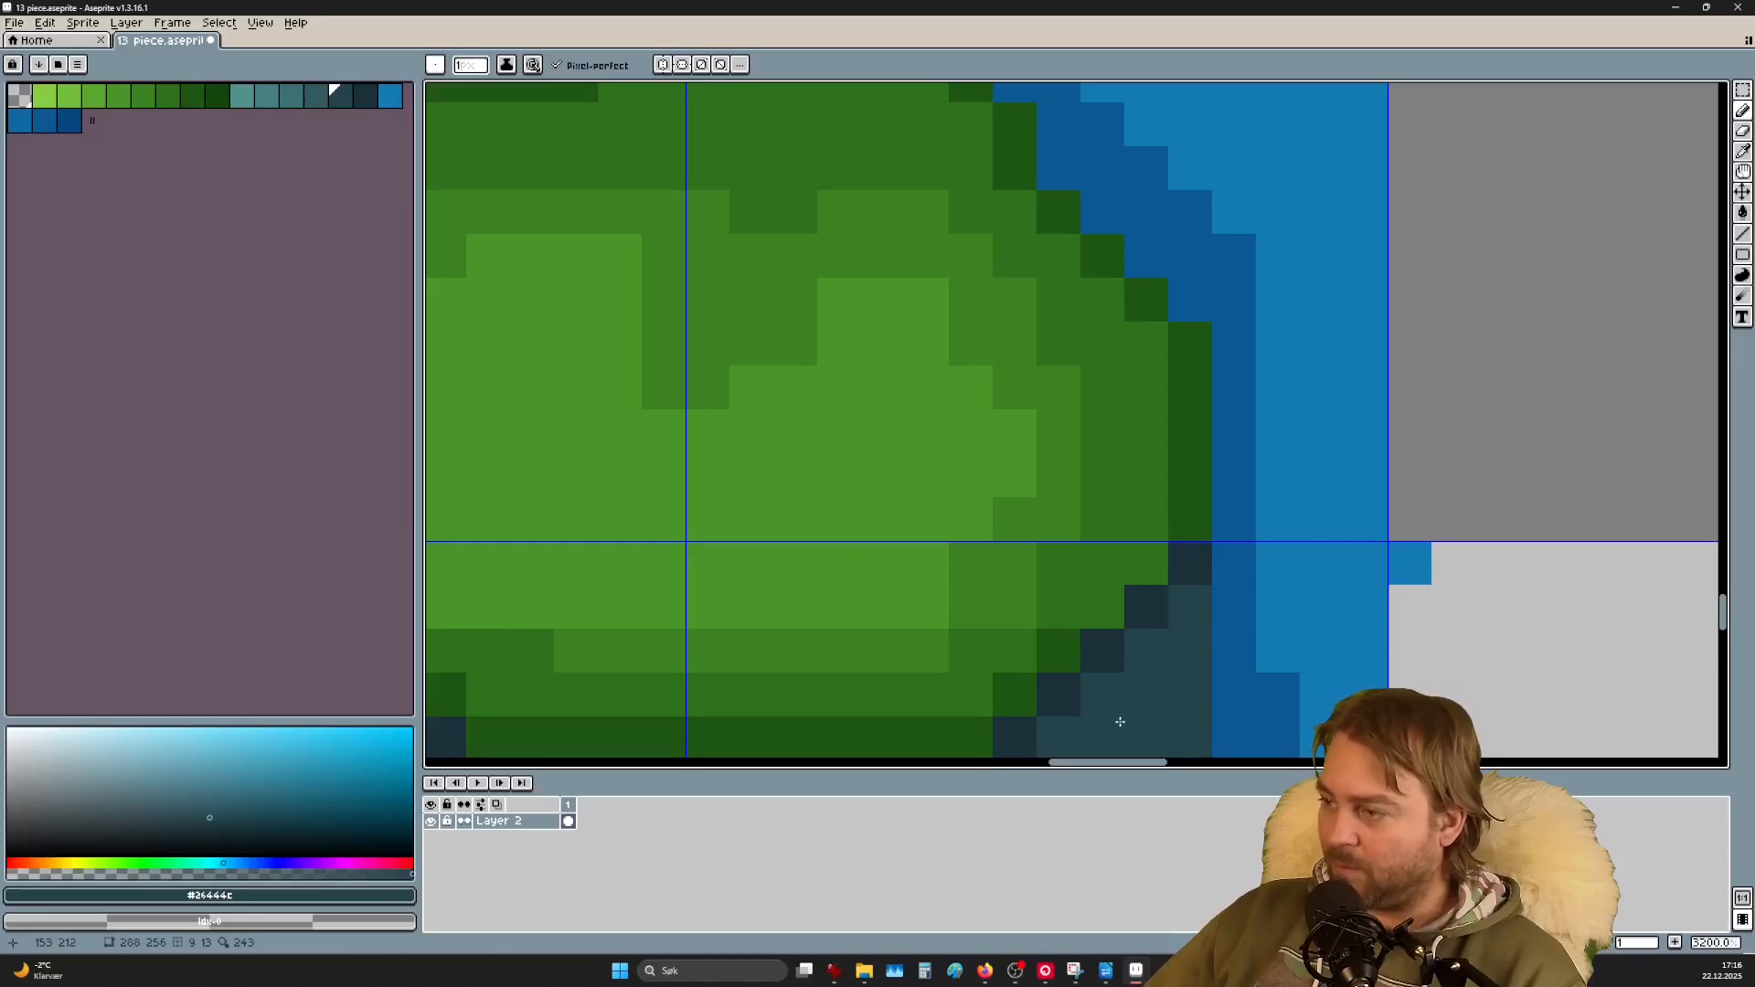
Step: Paint the #1b3139 shadow up along the grass's lower-left edge
{"action": "scroll", "coordinate": [1059, 647], "scroll_direction": "down", "scroll_amount": 3}
{"action": "scroll", "coordinate": [1058, 646], "scroll_direction": "up", "scroll_amount": 4}
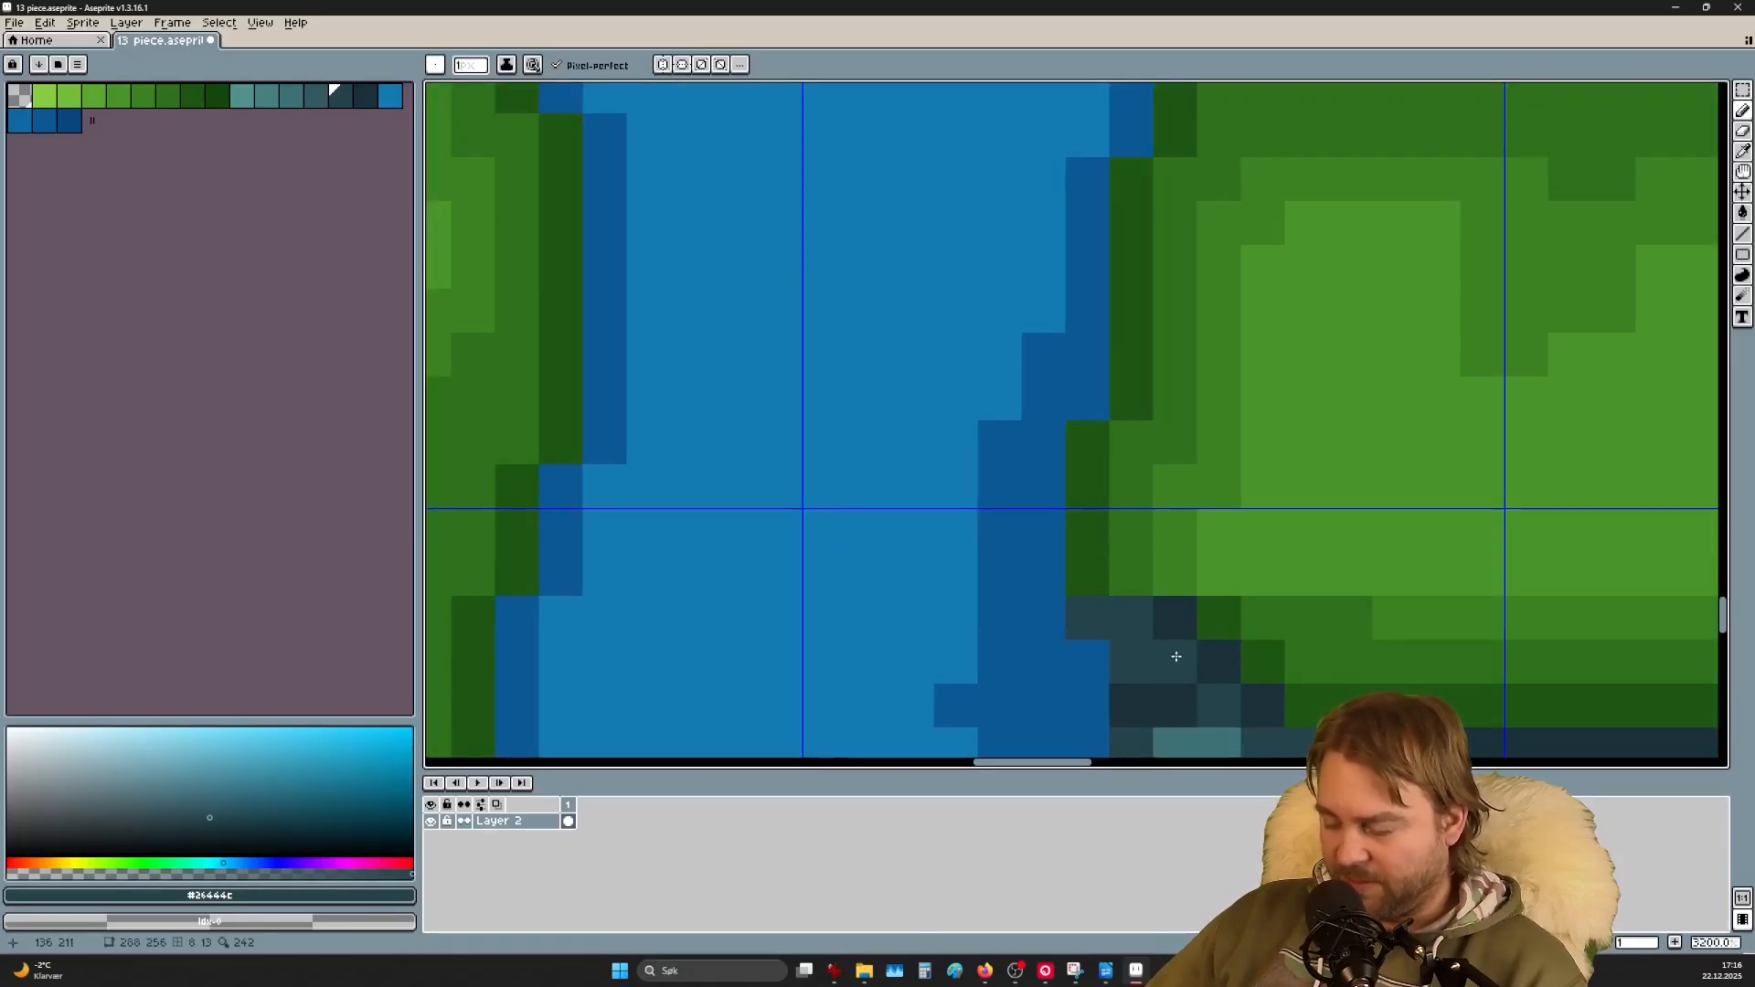
{"action": "left_click", "coordinate": [1179, 619], "text": "alt"}
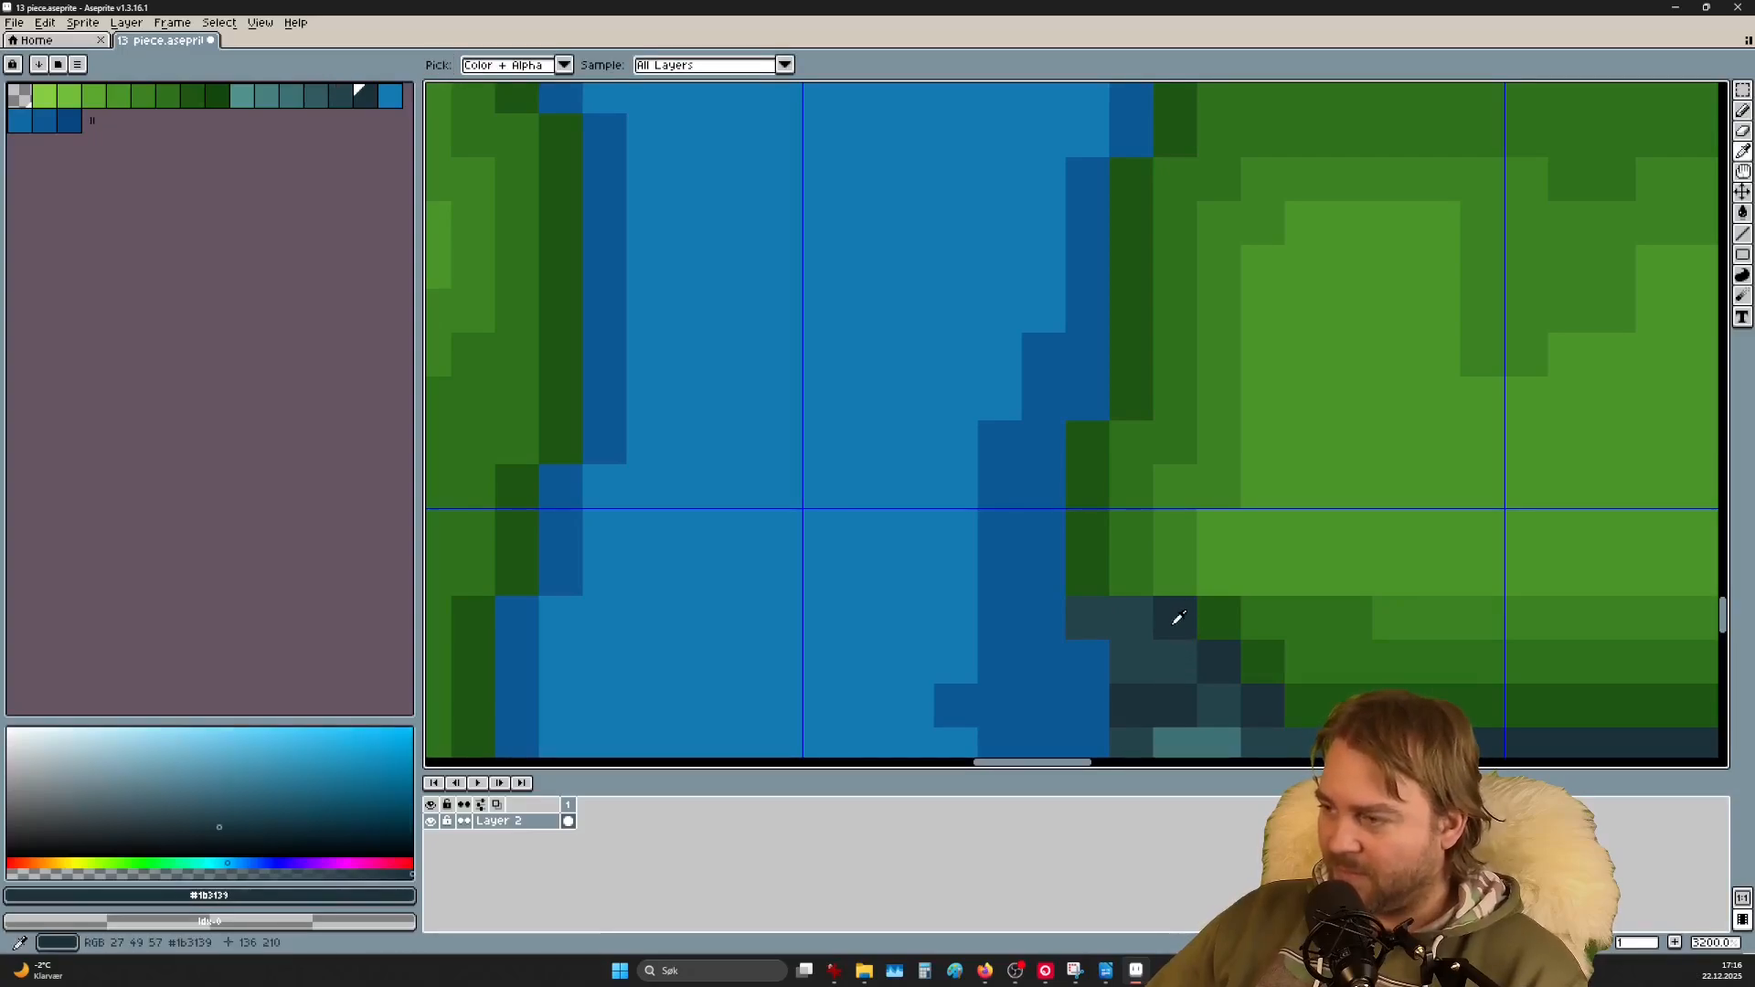
{"action": "mouse_move", "coordinate": [1097, 561]}
{"action": "left_mouse_down"}
{"action": "mouse_move", "coordinate": [1128, 573]}
{"action": "mouse_move", "coordinate": [1092, 545]}
{"action": "mouse_move", "coordinate": [1101, 608]}
{"action": "mouse_move", "coordinate": [1171, 646]}
{"action": "mouse_move", "coordinate": [1118, 656]}
{"action": "left_mouse_up"}
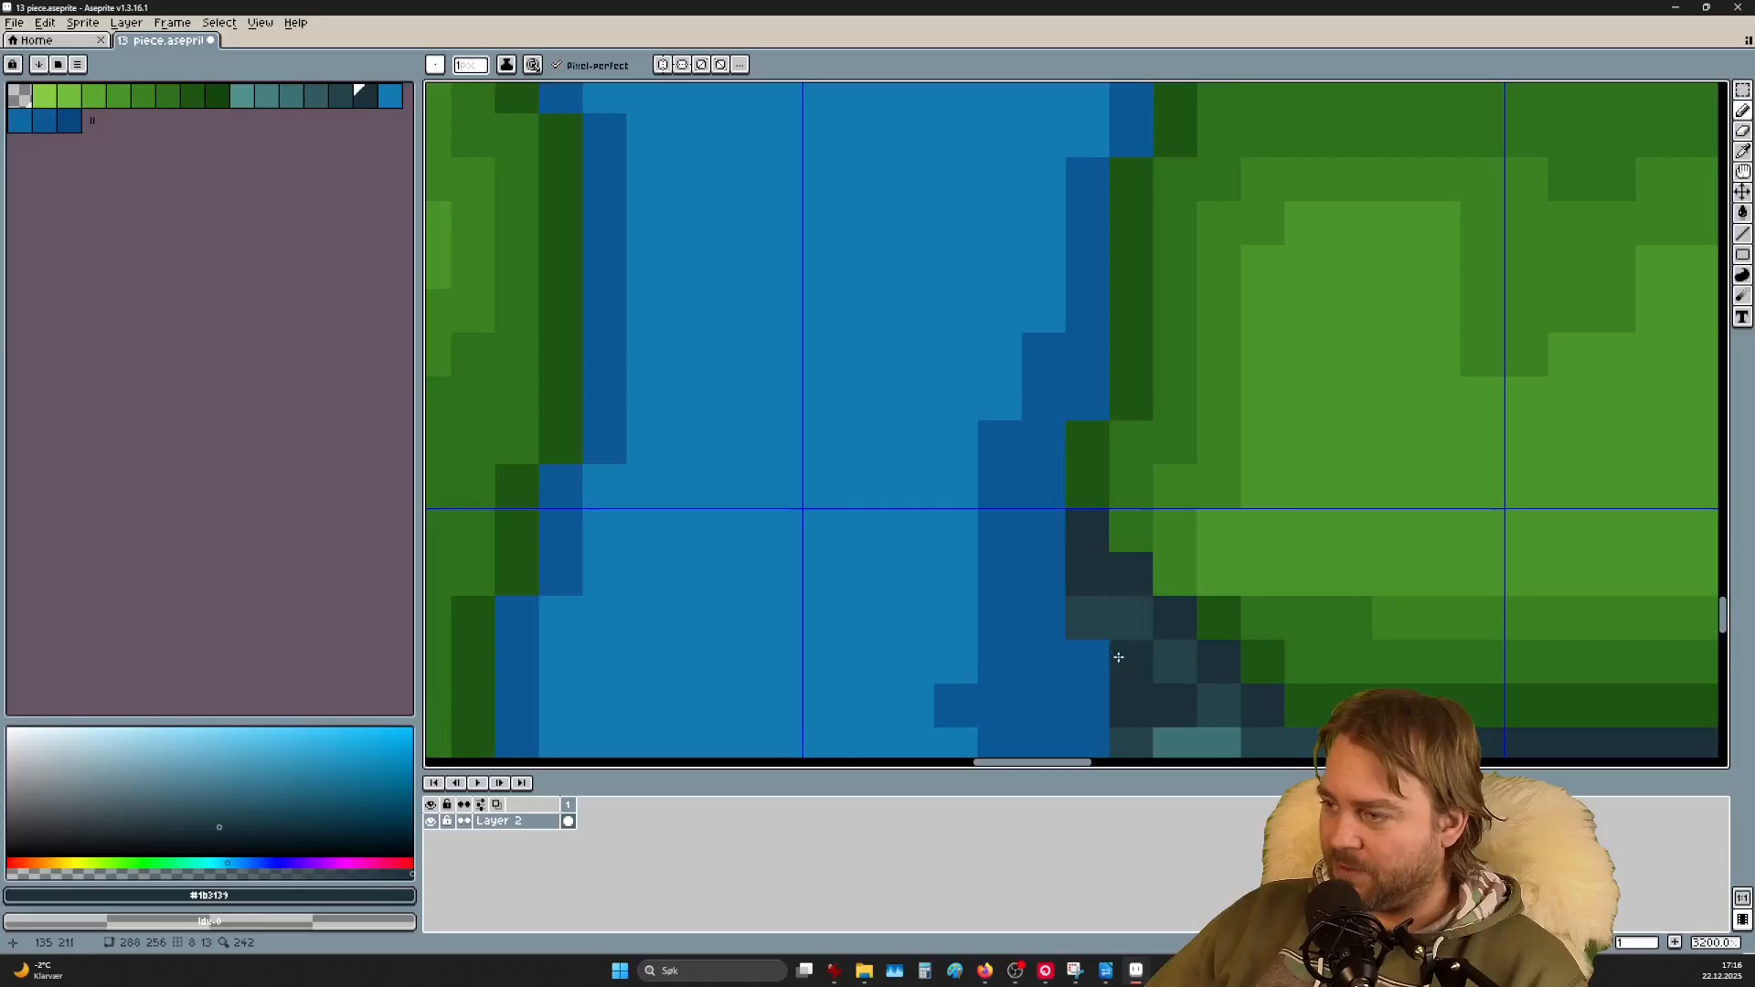
{"action": "scroll", "coordinate": [1118, 657], "scroll_direction": "down", "scroll_amount": 5}
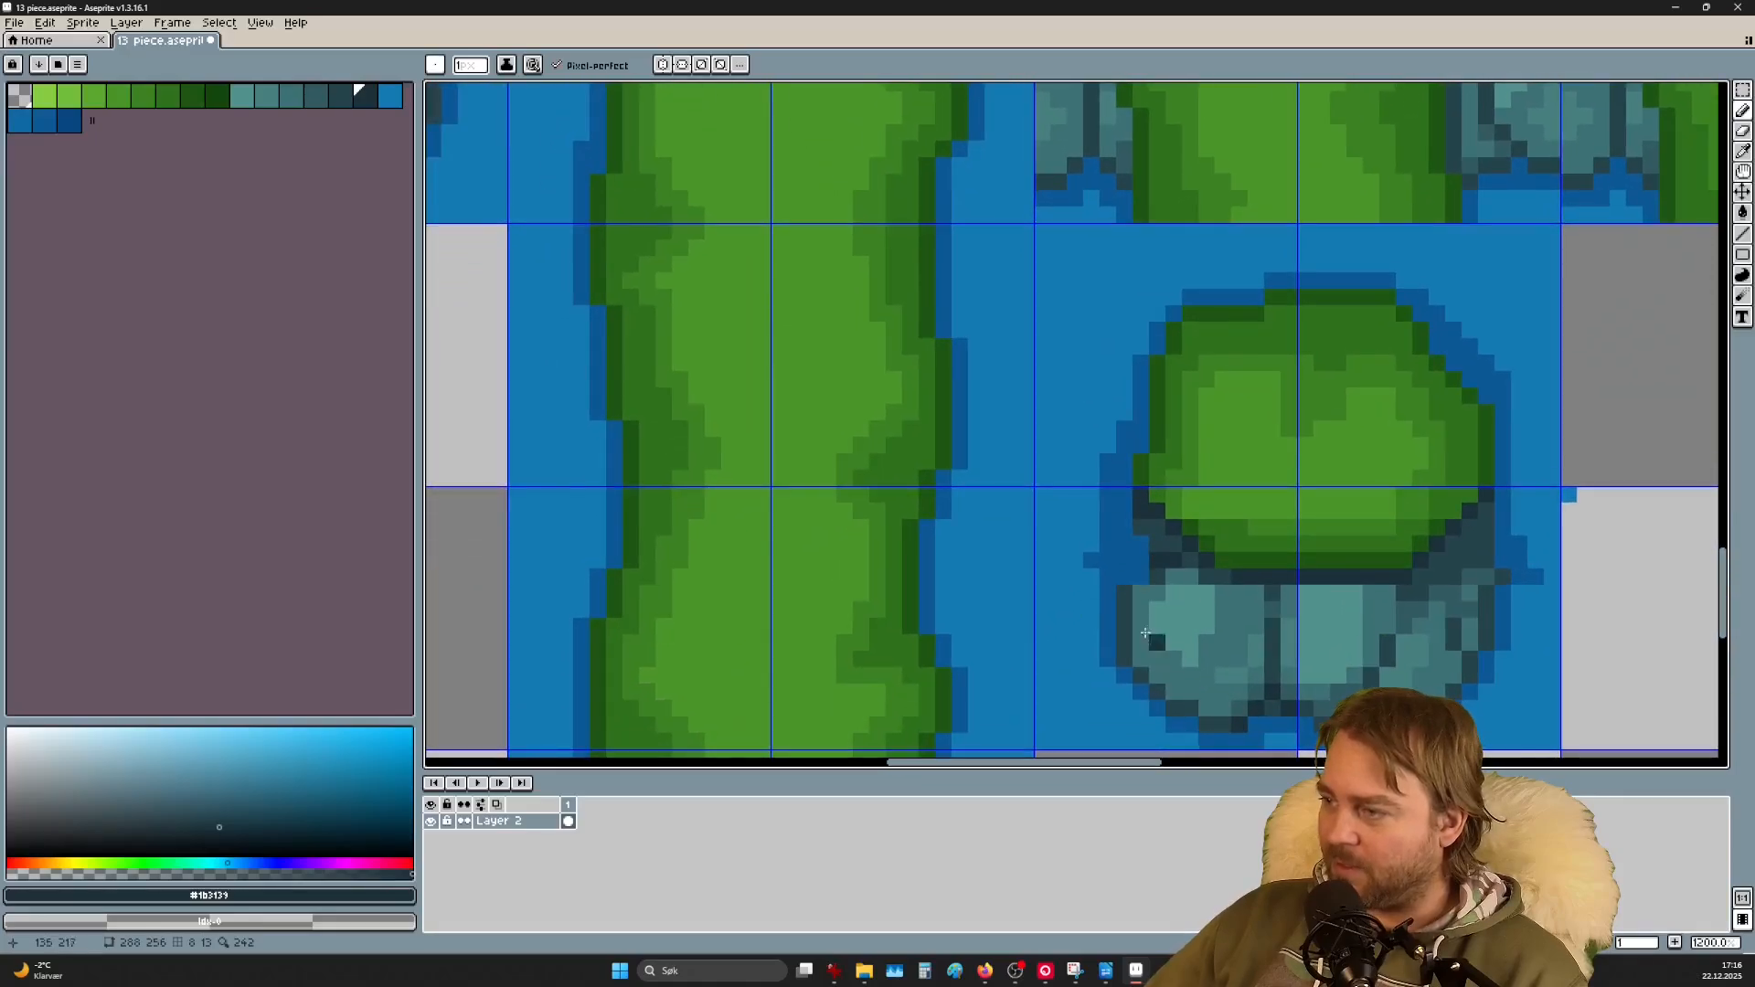
Step: Fill the notch between the left grass edge and the left rock with rock color #26444c
{"action": "scroll", "coordinate": [1145, 633], "scroll_direction": "up", "scroll_amount": 3}
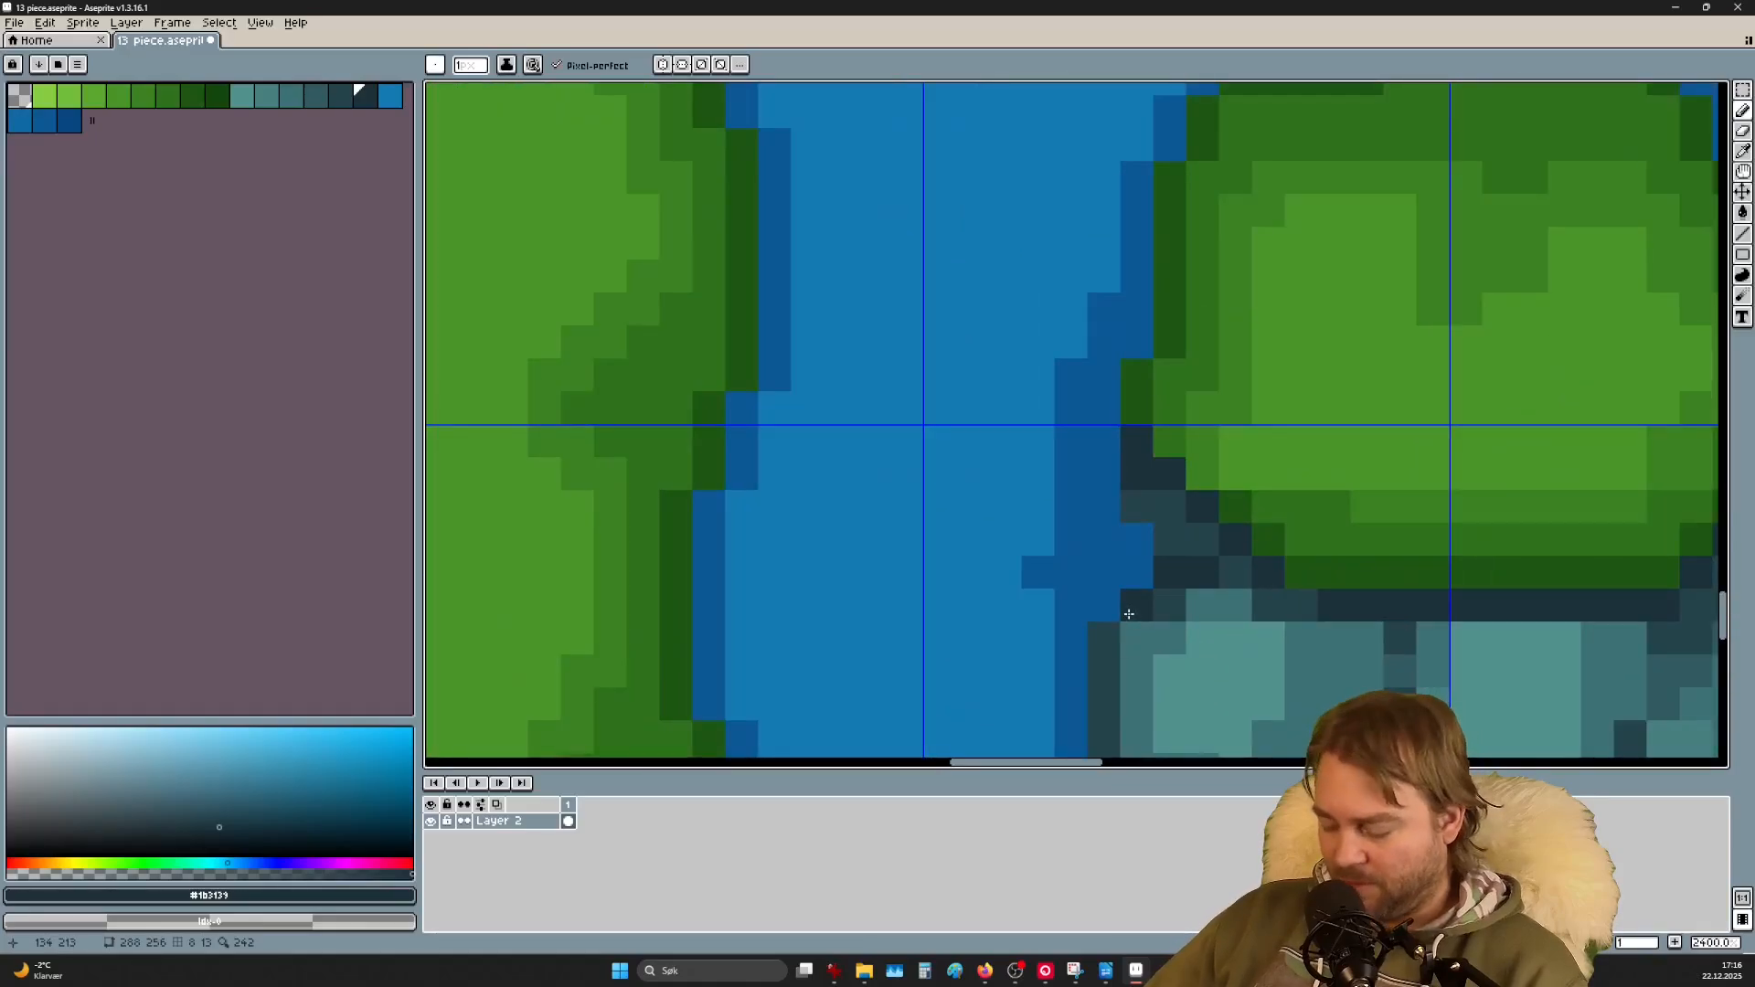
{"action": "key", "text": "i"}
{"action": "left_click", "coordinate": [1112, 636]}
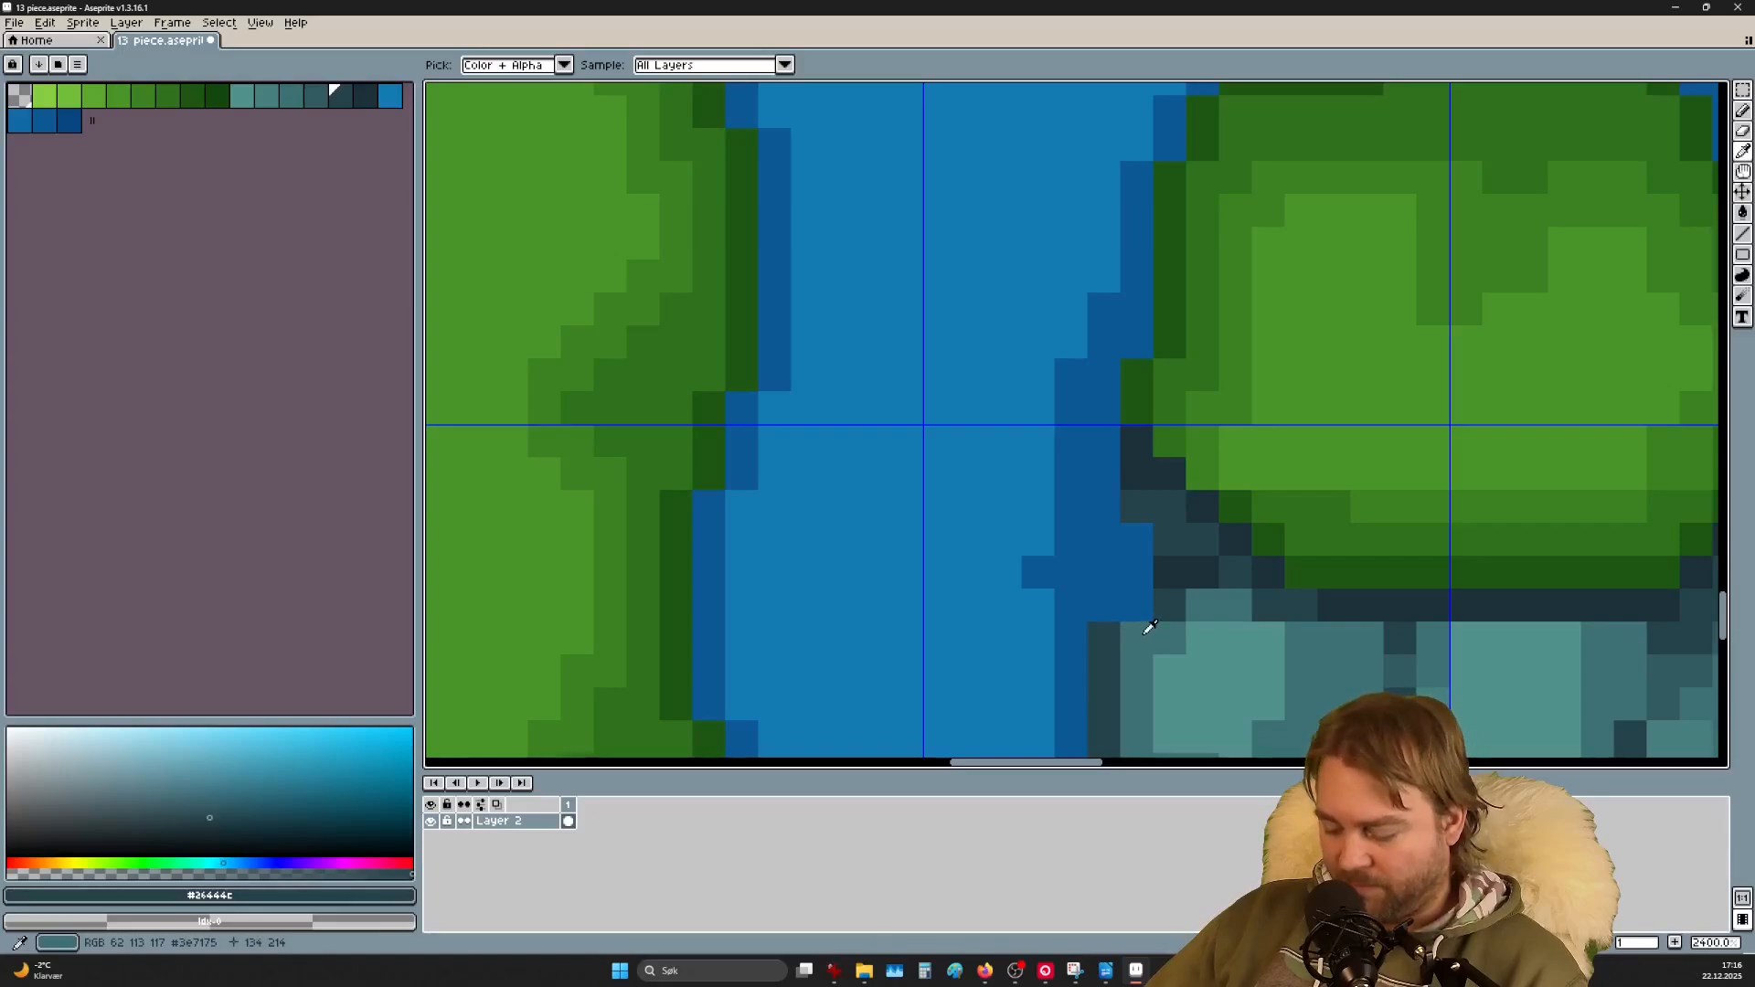
{"action": "key", "text": "b"}
{"action": "left_click_drag", "start_coordinate": [1138, 607], "coordinate": [1130, 535]}
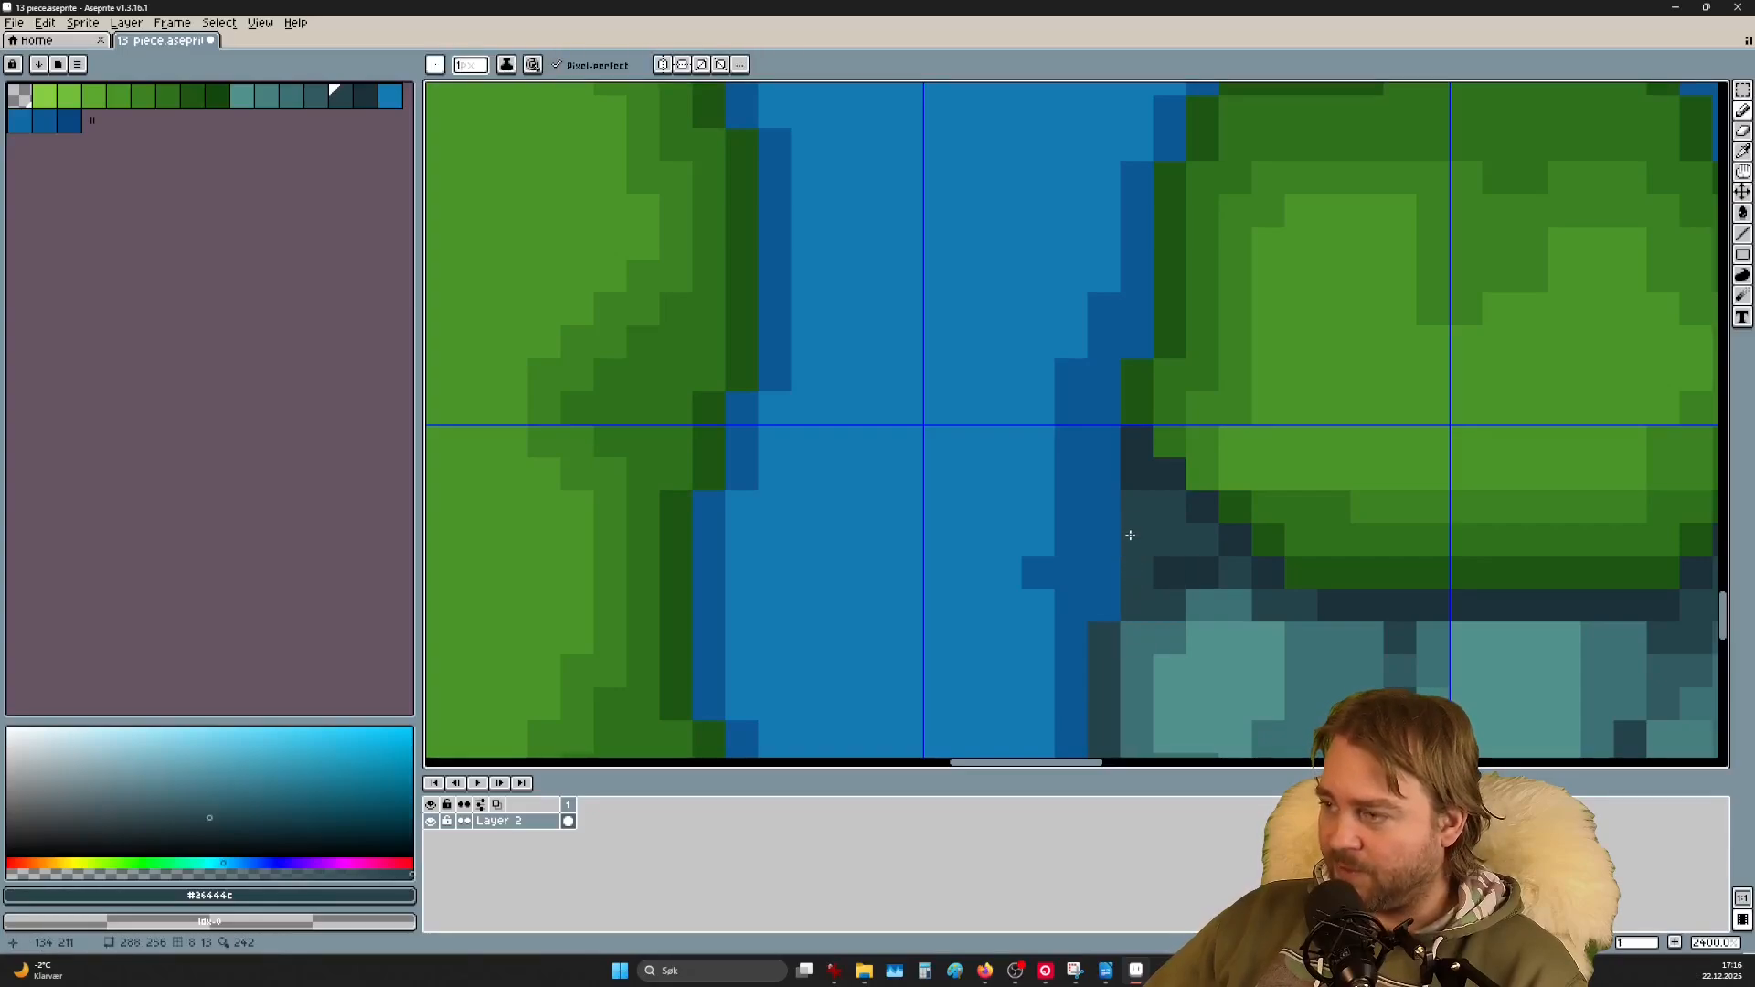
{"action": "left_click", "coordinate": [1106, 606]}
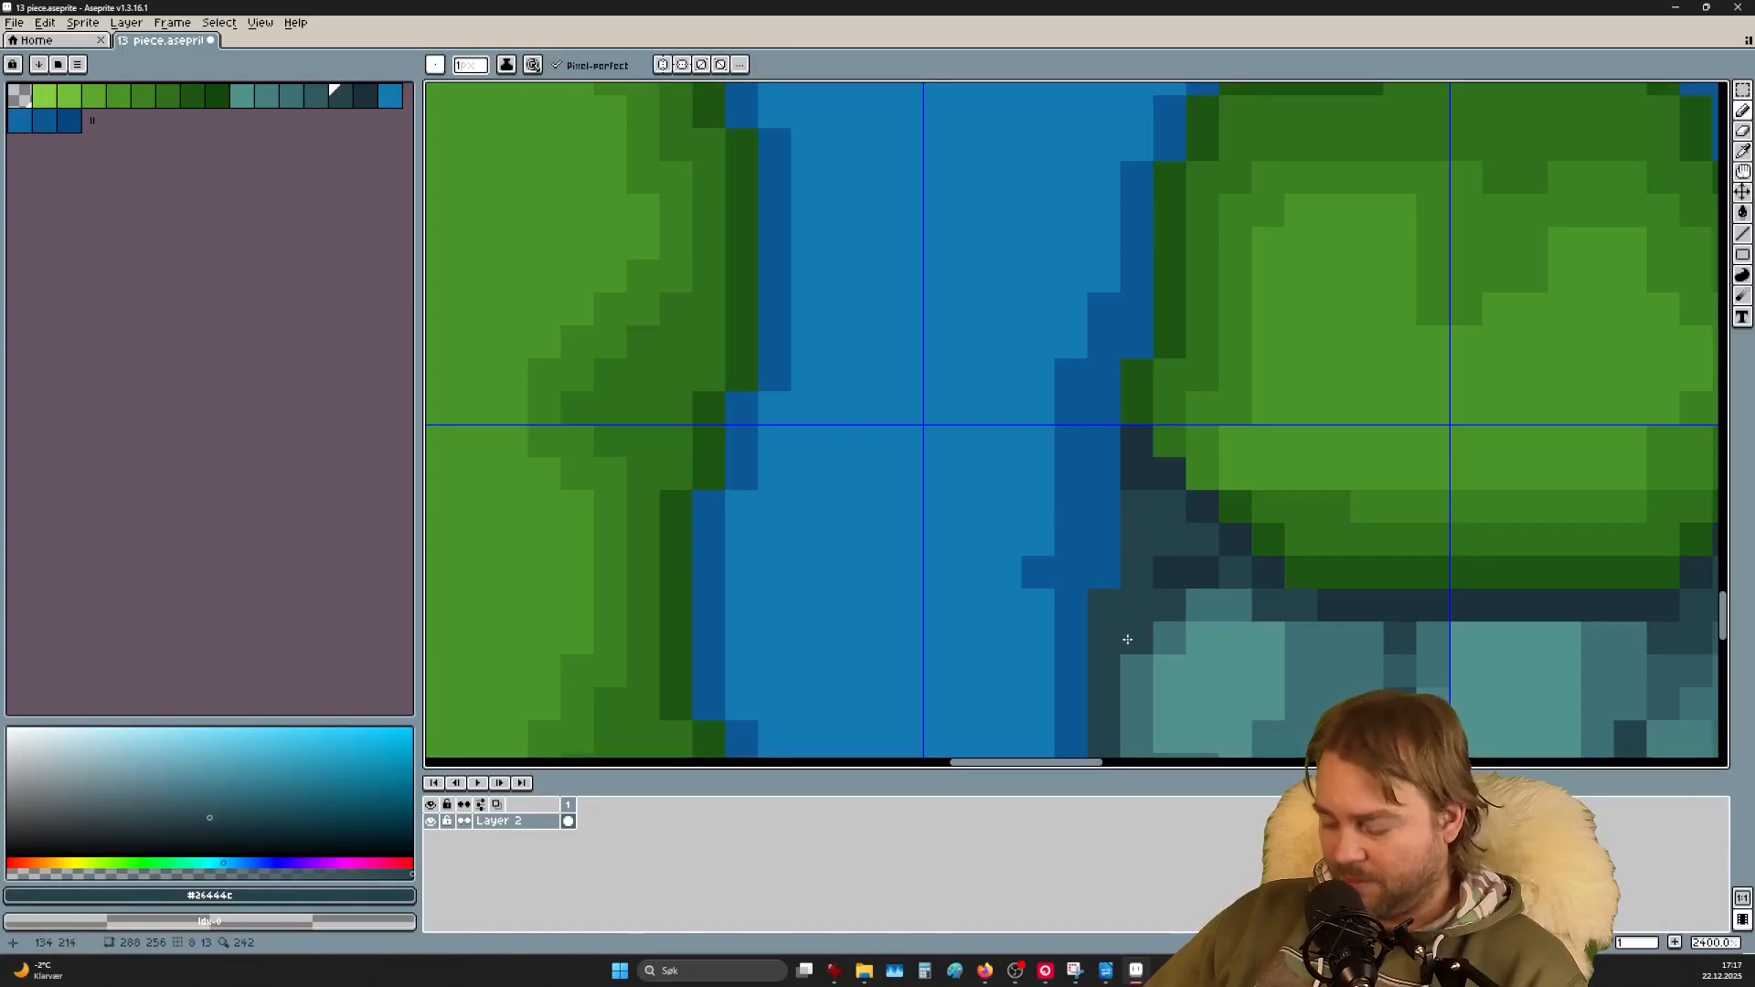
Step: Paint over the stray dark blue outline pixels on both sides of the small island with water blue #157bb3
{"action": "key", "text": "i"}
{"action": "left_click", "coordinate": [1011, 592]}
{"action": "key", "text": "b"}
{"action": "left_click", "coordinate": [1065, 567]}
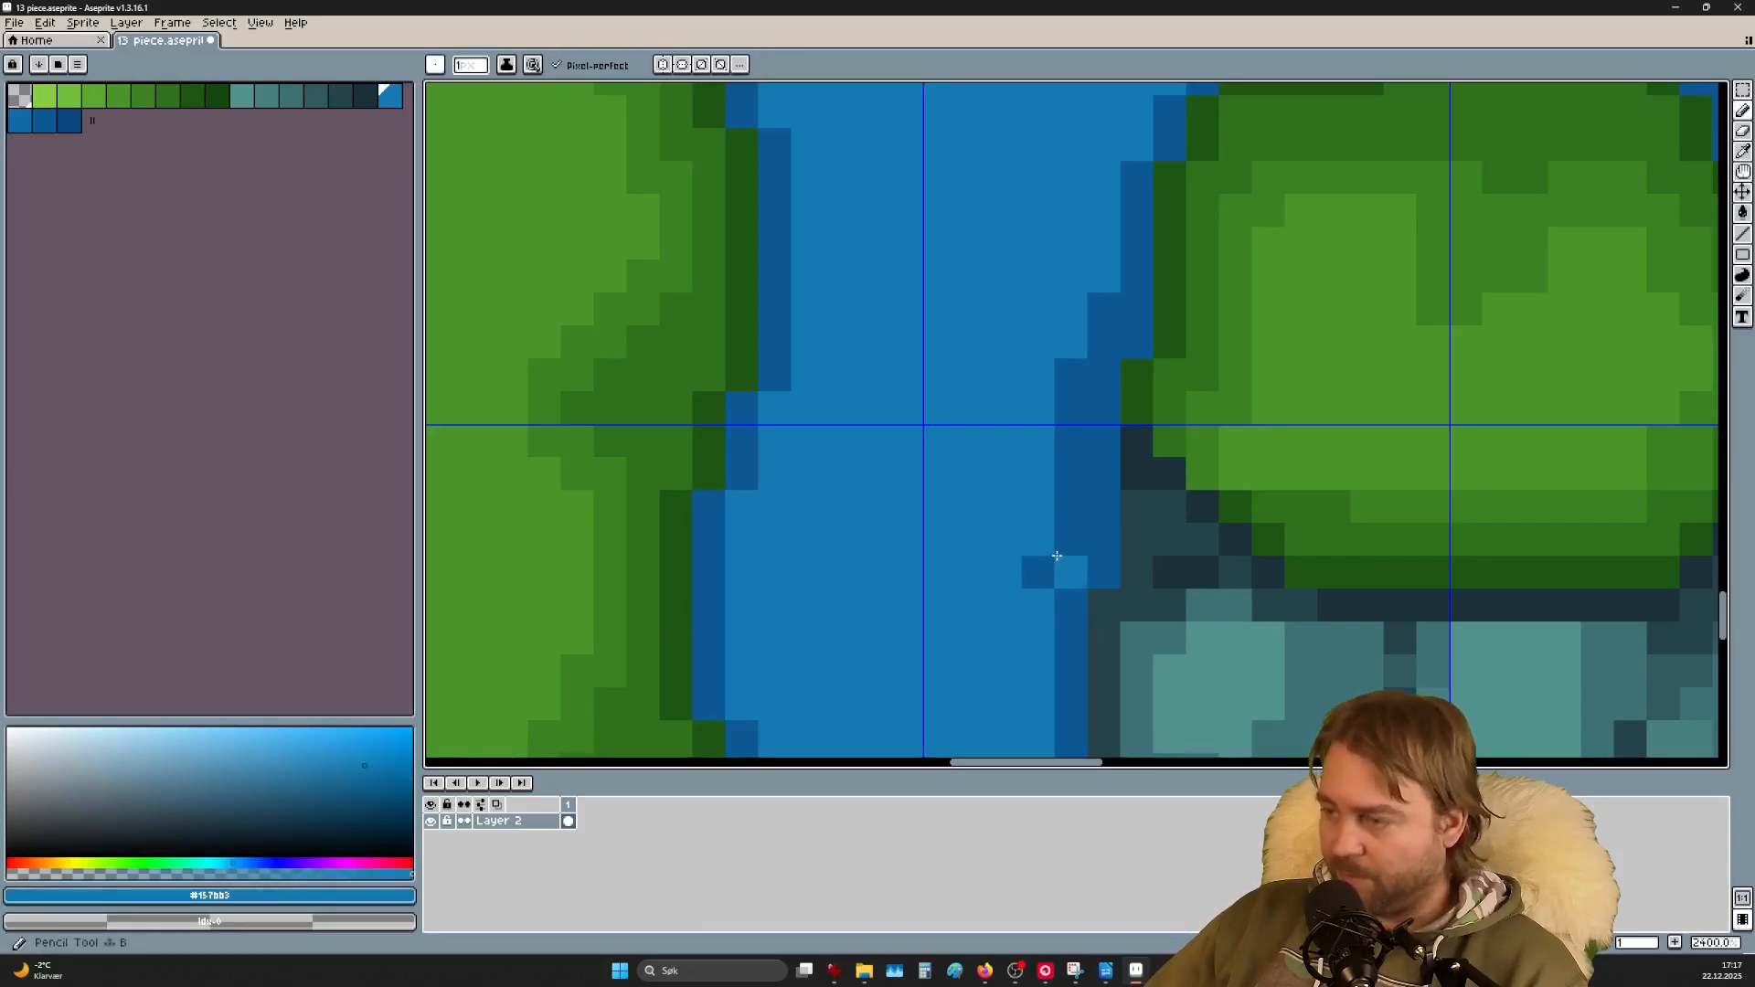
{"action": "scroll", "coordinate": [1051, 585], "scroll_direction": "down", "scroll_amount": 5}
{"action": "scroll", "coordinate": [1303, 616], "scroll_direction": "up", "scroll_amount": 3}
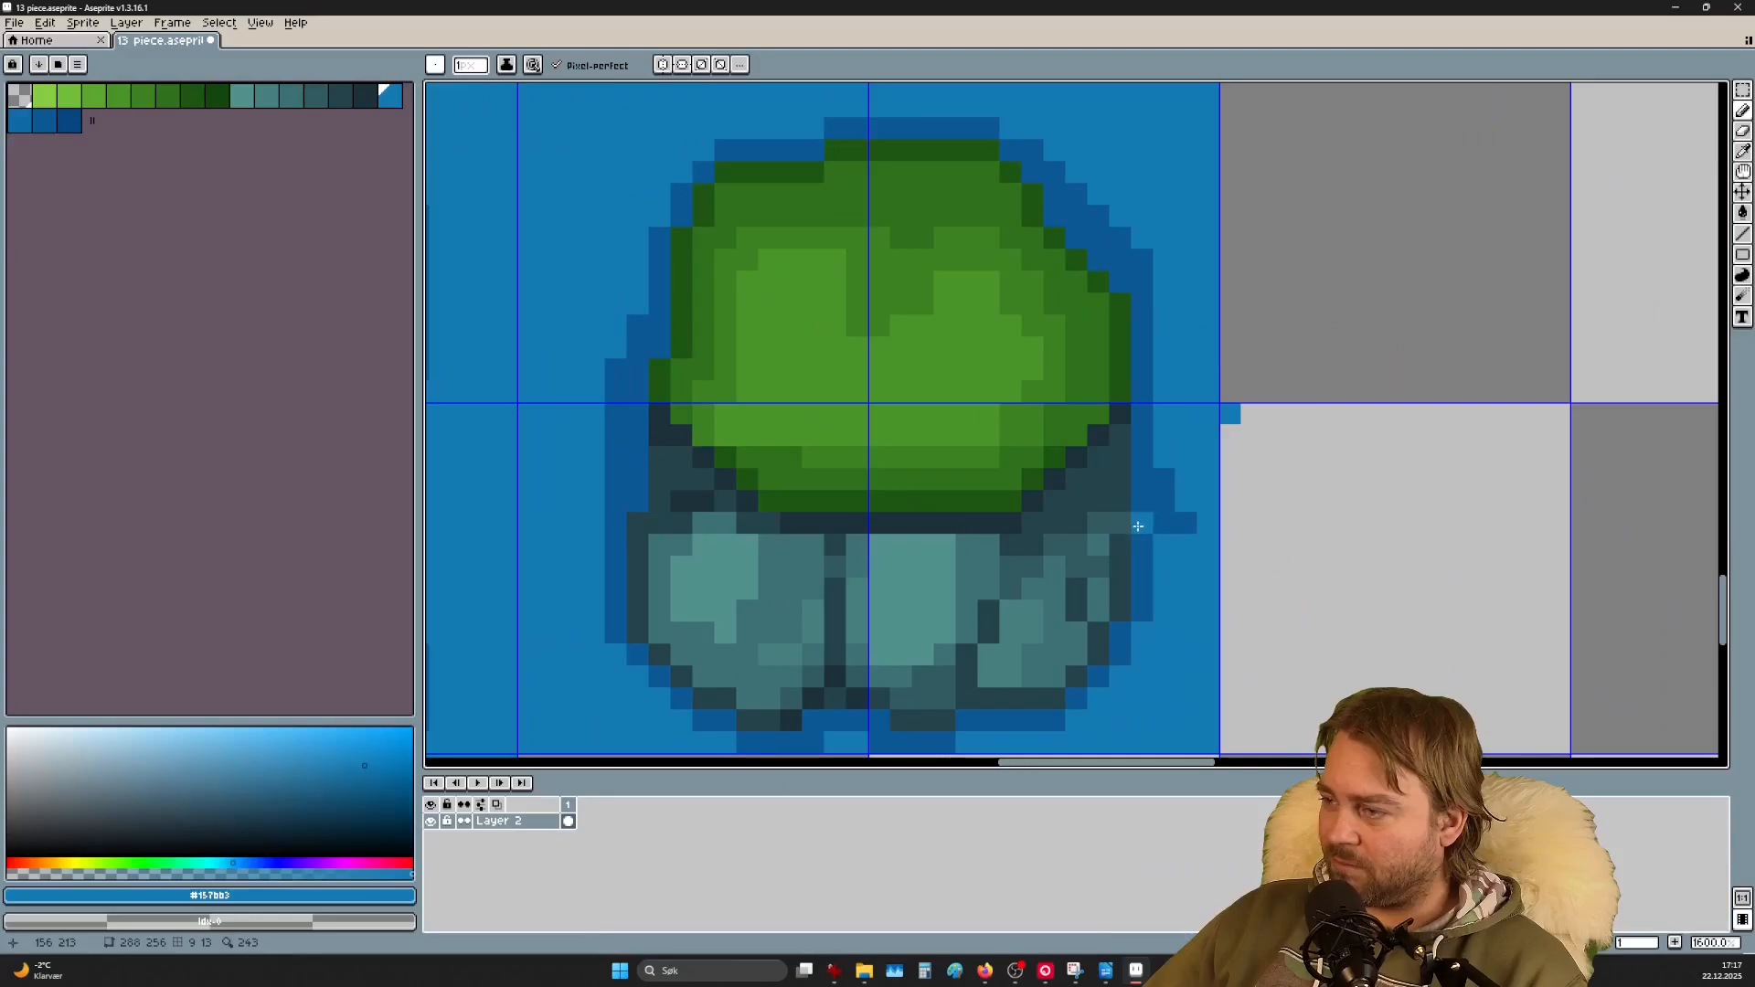
{"action": "left_click_drag", "start_coordinate": [1165, 528], "coordinate": [1164, 479]}
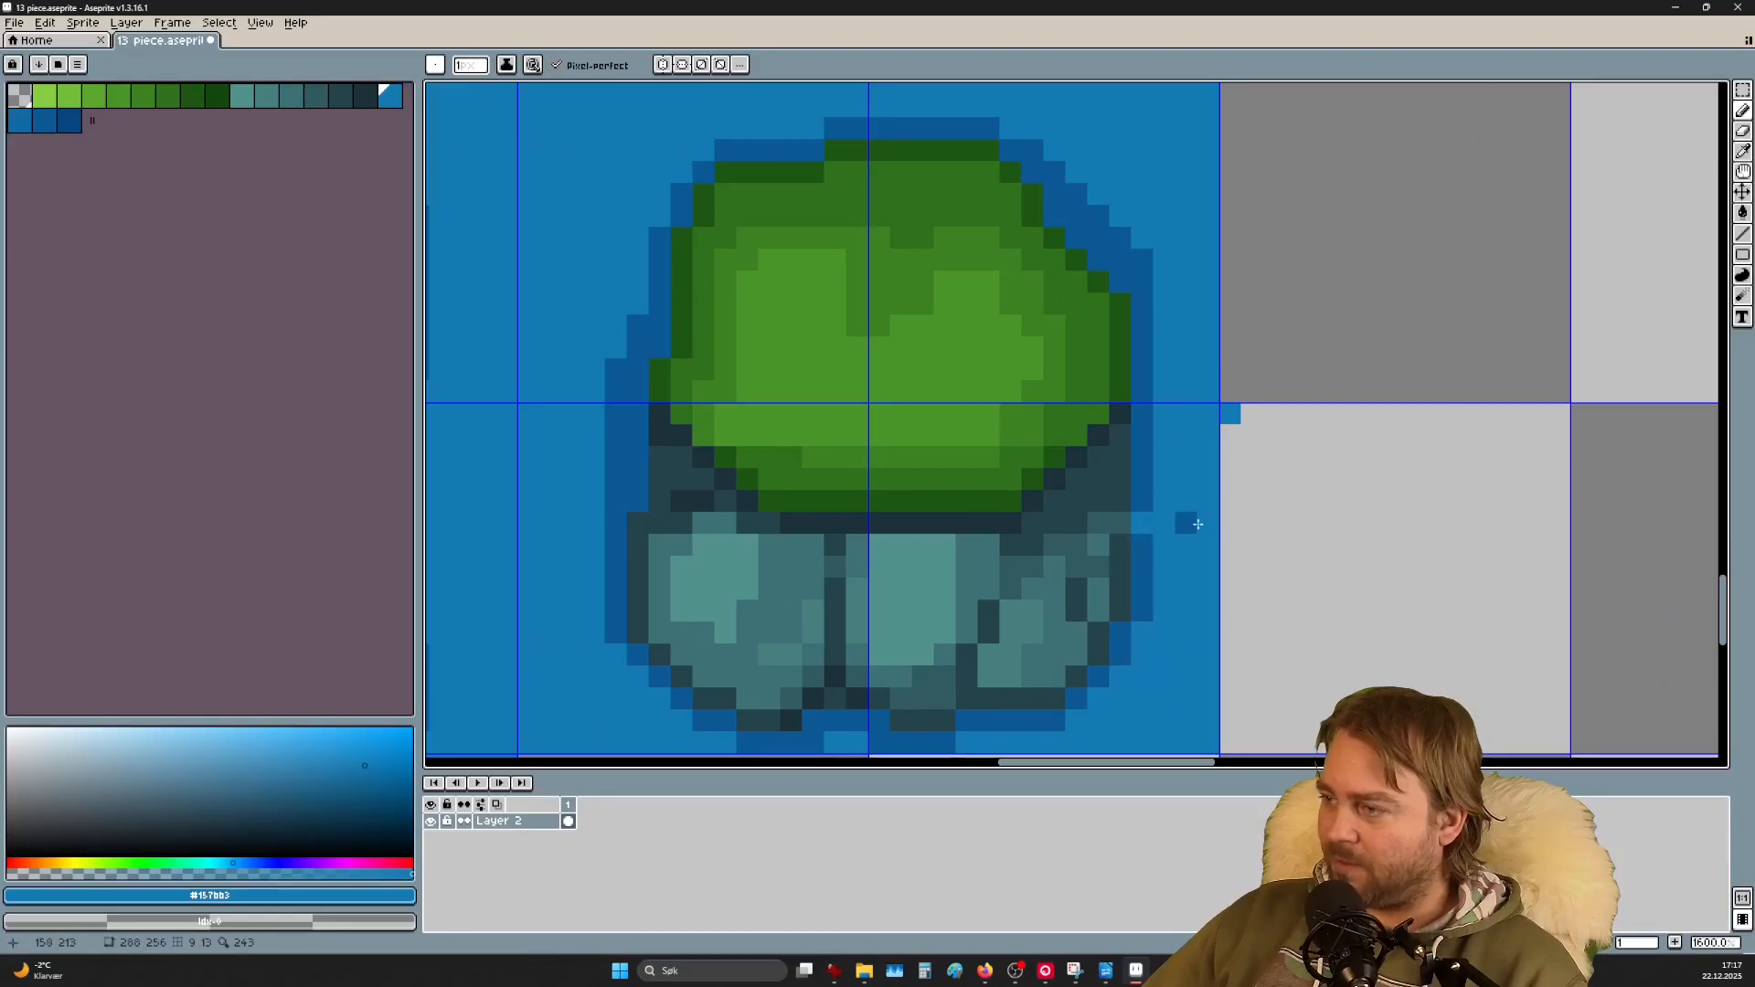
Step: Fill the missing outline pixel beside the small island's right rock with dark blue #0c5996
{"action": "left_click", "coordinate": [1149, 490], "text": "alt"}
{"action": "left_click", "coordinate": [1156, 597]}
{"action": "key", "text": "ctrl+z"}
{"action": "left_click", "coordinate": [1140, 530]}
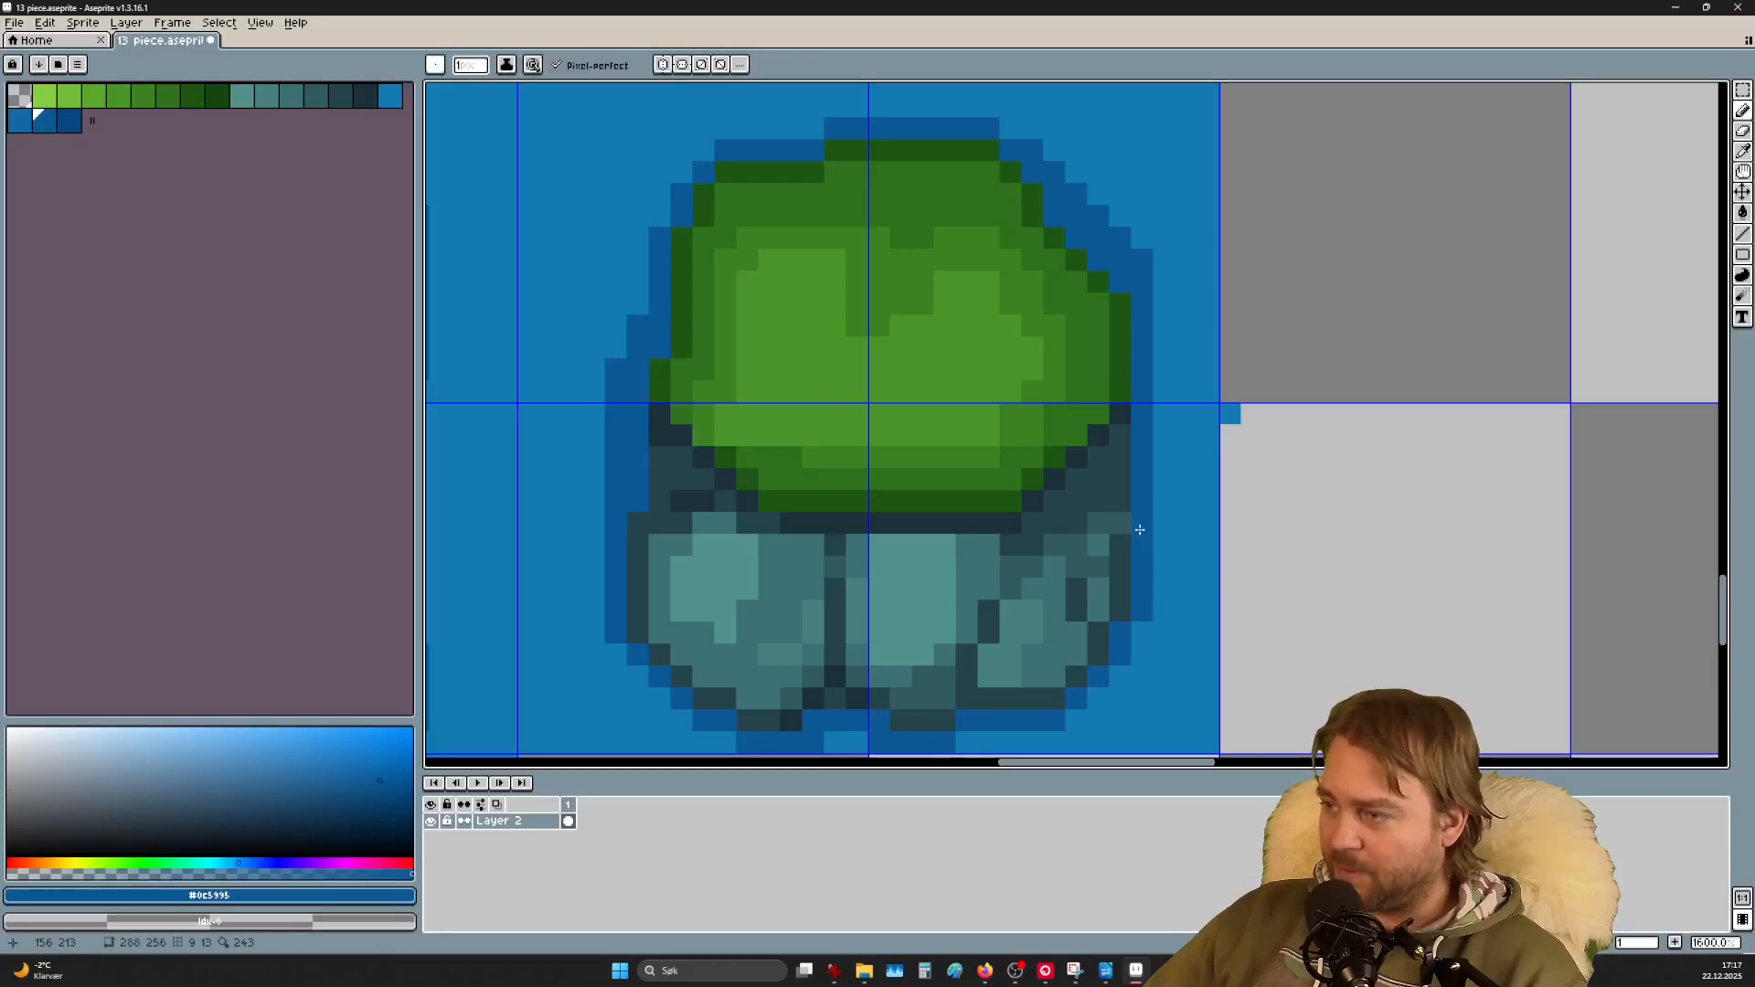
{"action": "scroll", "coordinate": [1146, 588], "scroll_direction": "down", "scroll_amount": 3}
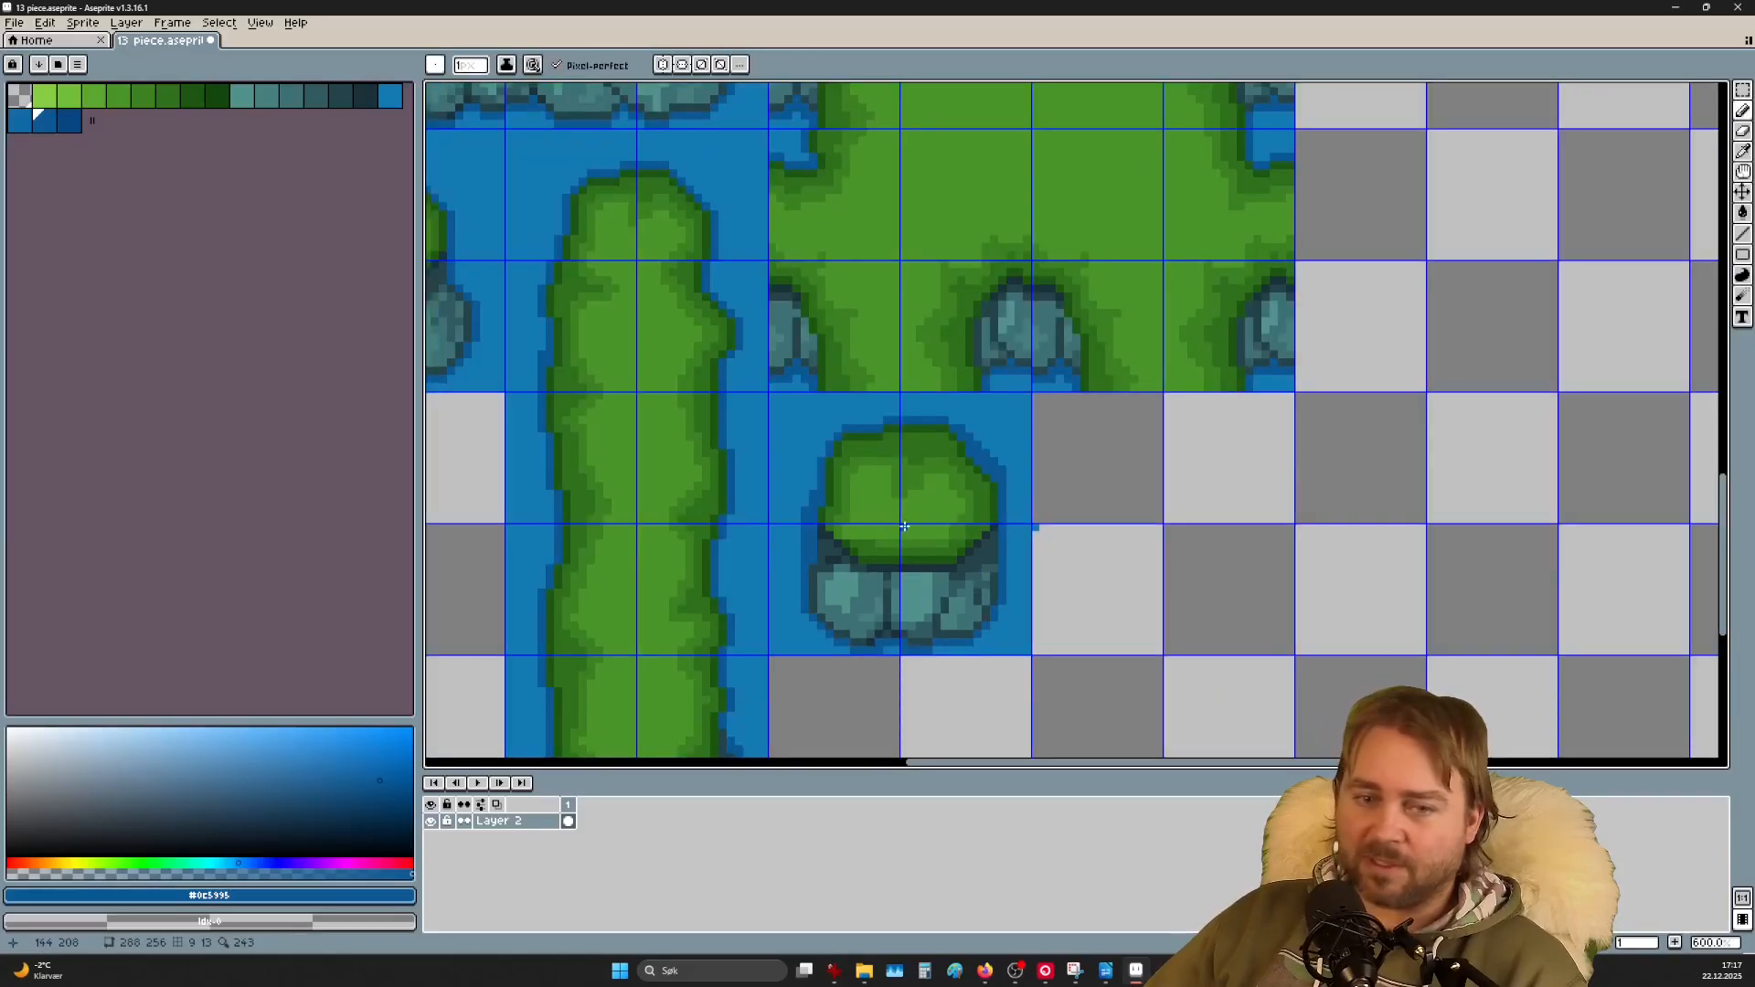
{"action": "scroll", "coordinate": [920, 483], "scroll_direction": "down", "scroll_amount": 1}
{"action": "scroll", "coordinate": [919, 506], "scroll_direction": "down", "scroll_amount": 2}
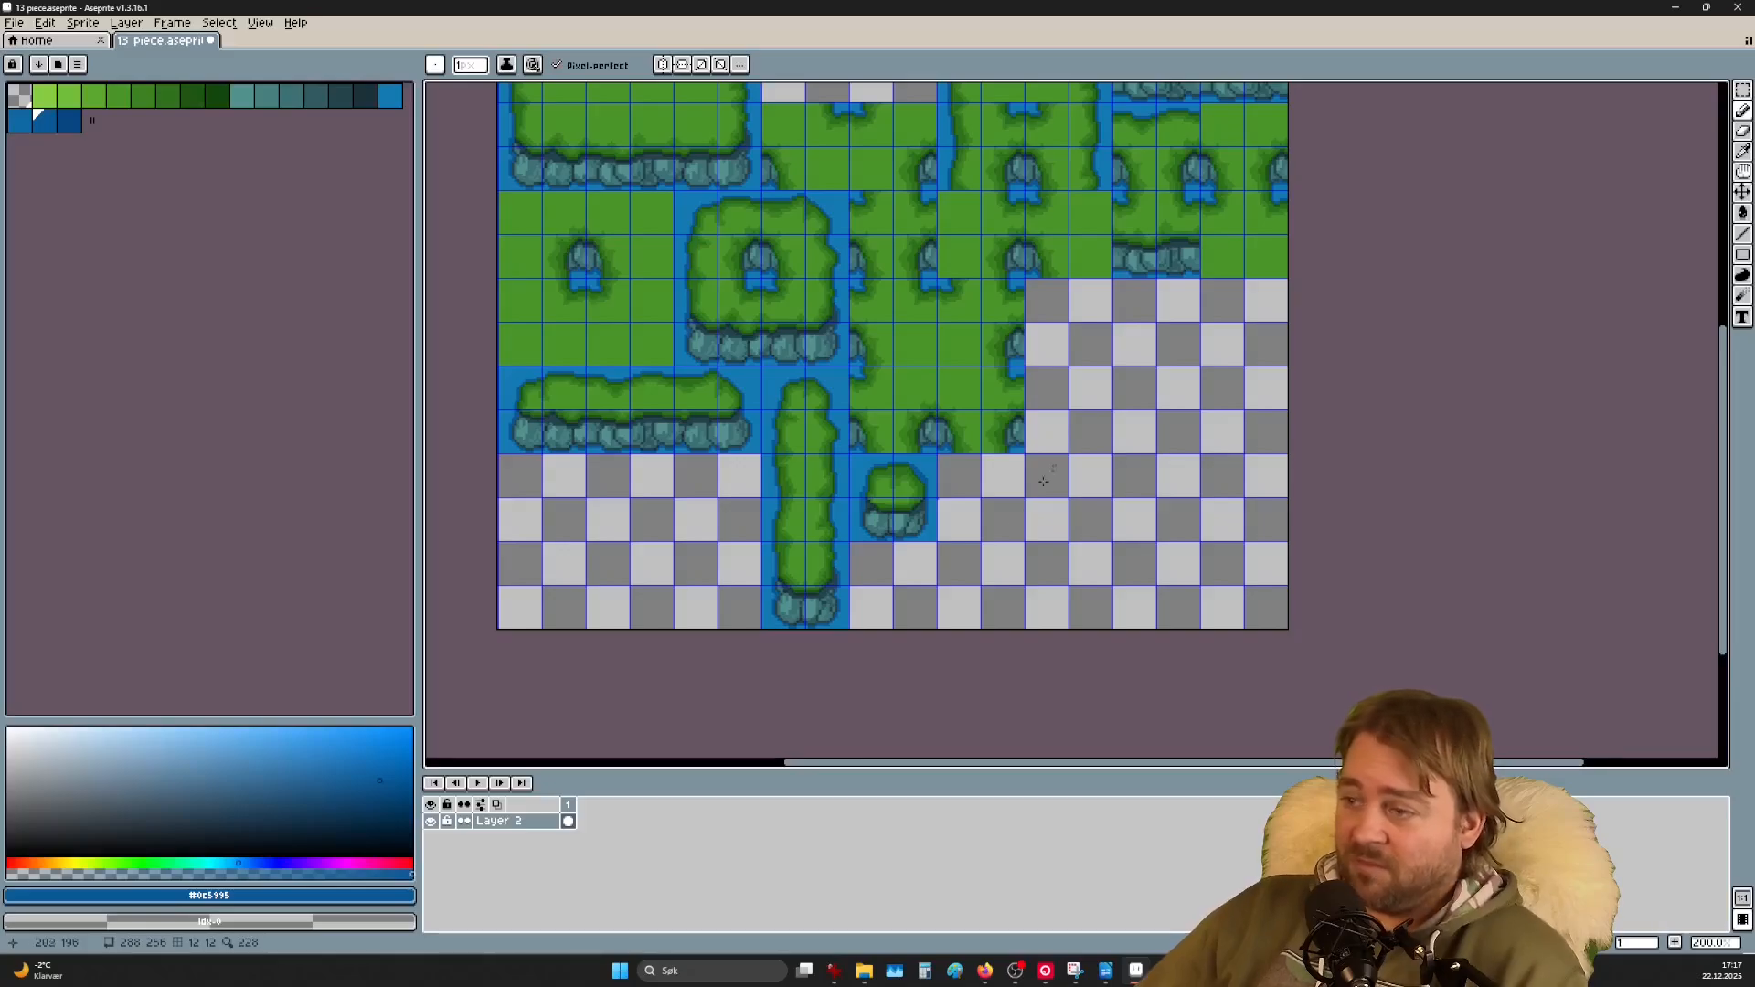
Step: Paint diagonal #26444c pixels on both sides of the gap between the left and middle rocks to form a V-shaped opening
{"action": "scroll", "coordinate": [919, 519], "scroll_direction": "up", "scroll_amount": 7}
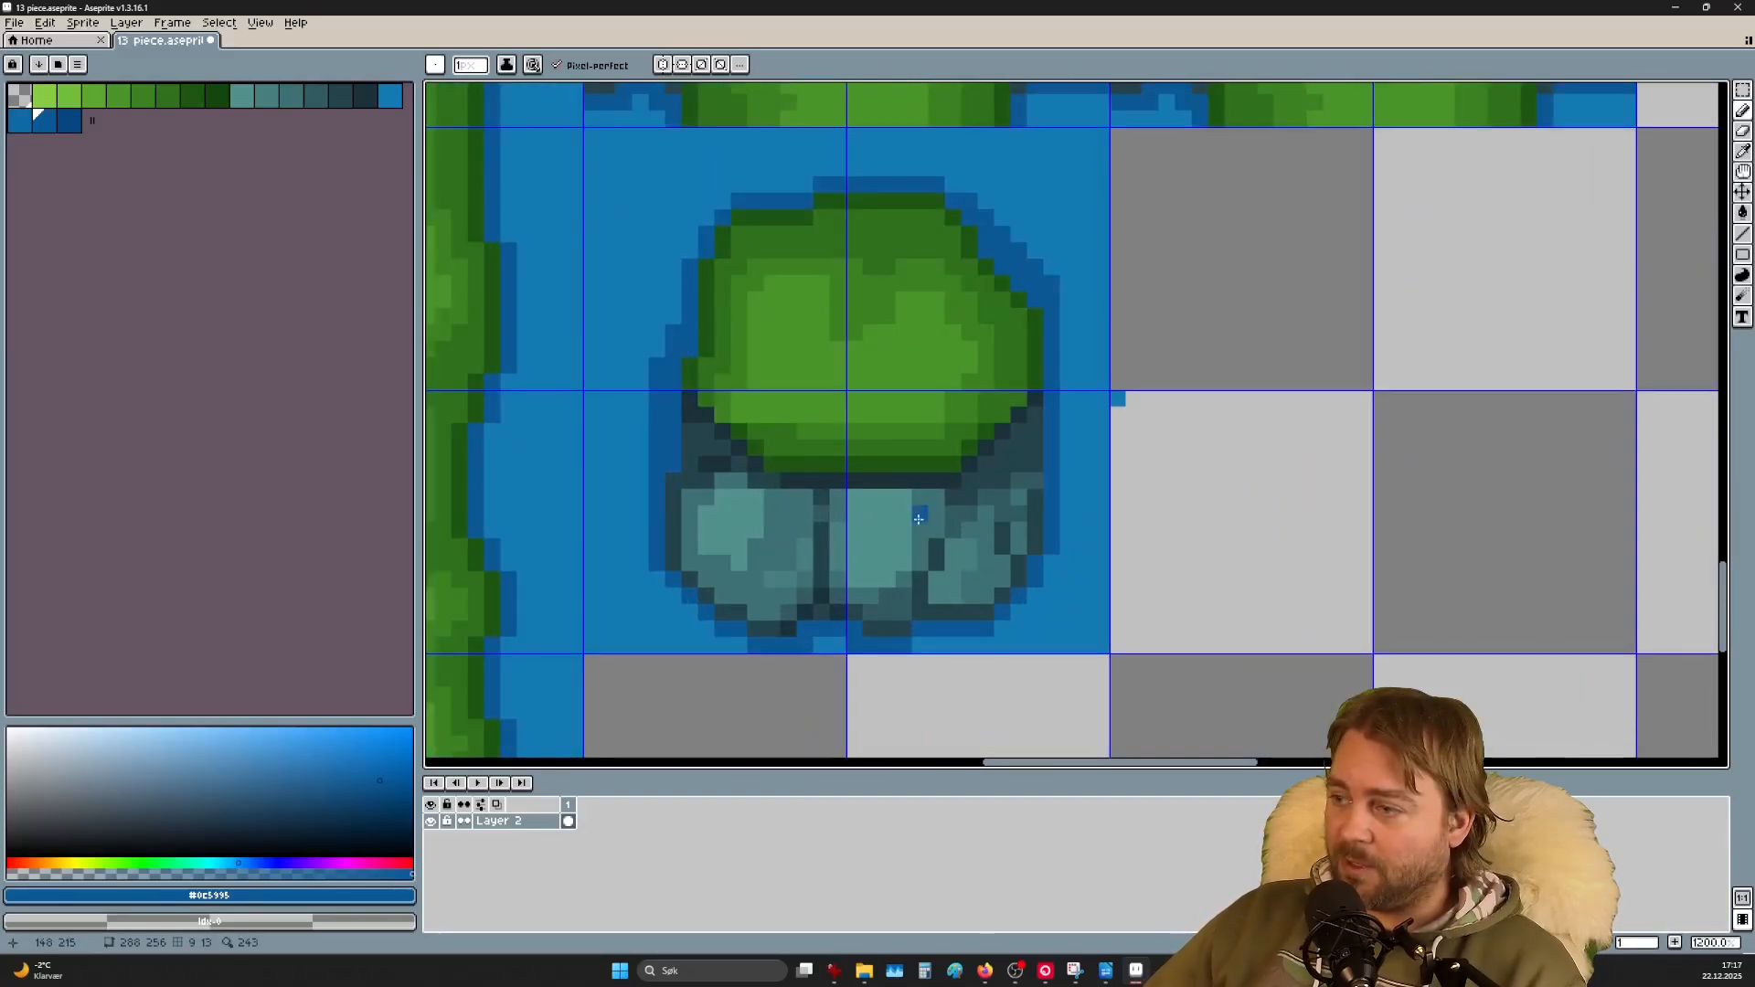
{"action": "scroll", "coordinate": [917, 517], "scroll_direction": "up", "scroll_amount": 5}
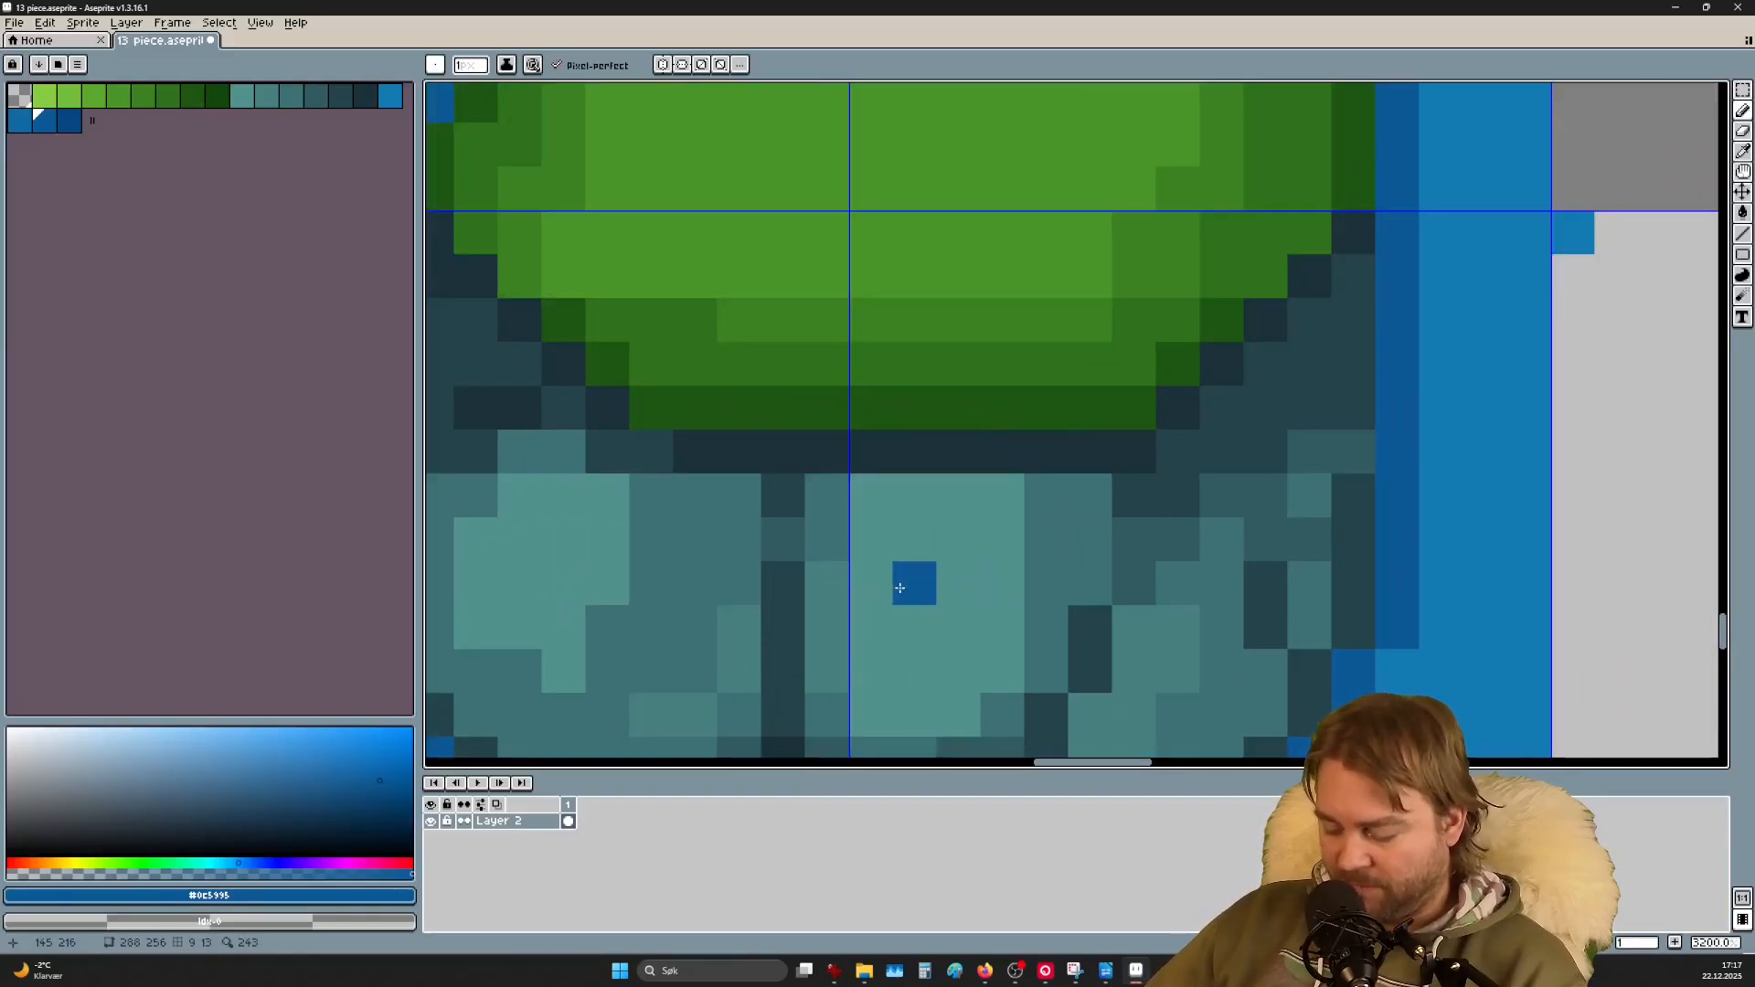
{"action": "left_click", "coordinate": [795, 490], "text": "alt"}
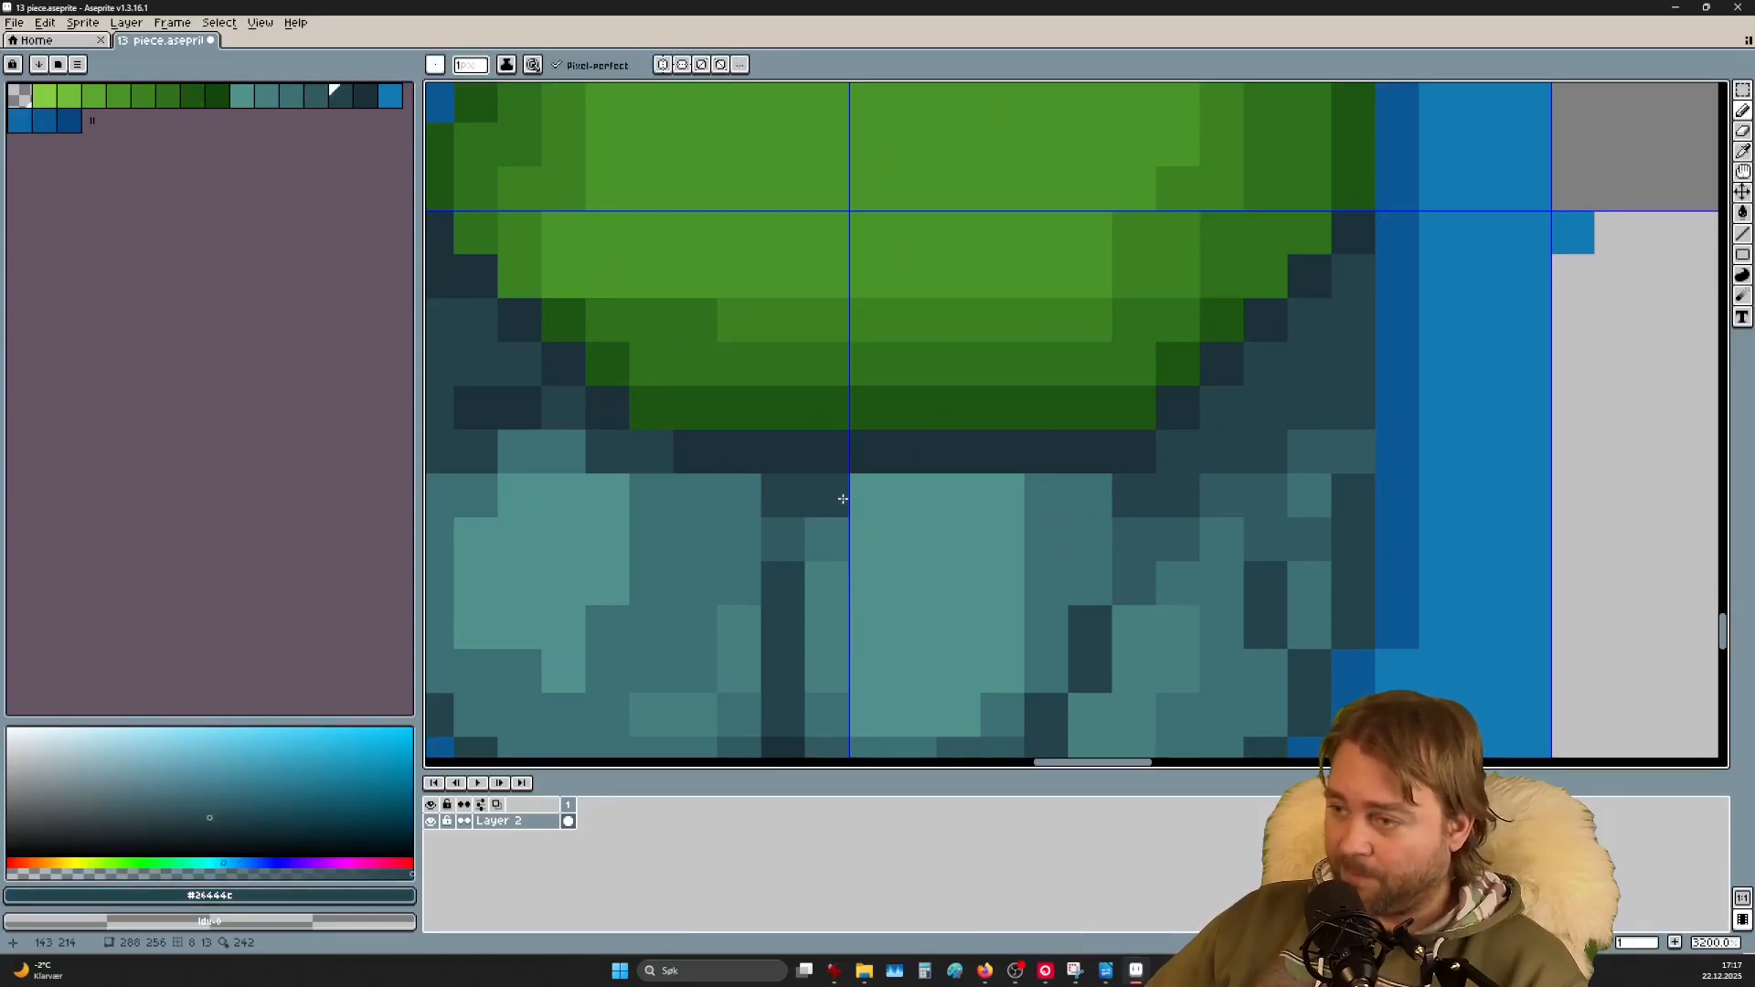
{"action": "left_click", "coordinate": [876, 492]}
{"action": "left_click", "coordinate": [825, 538]}
{"action": "left_click", "coordinate": [737, 540]}
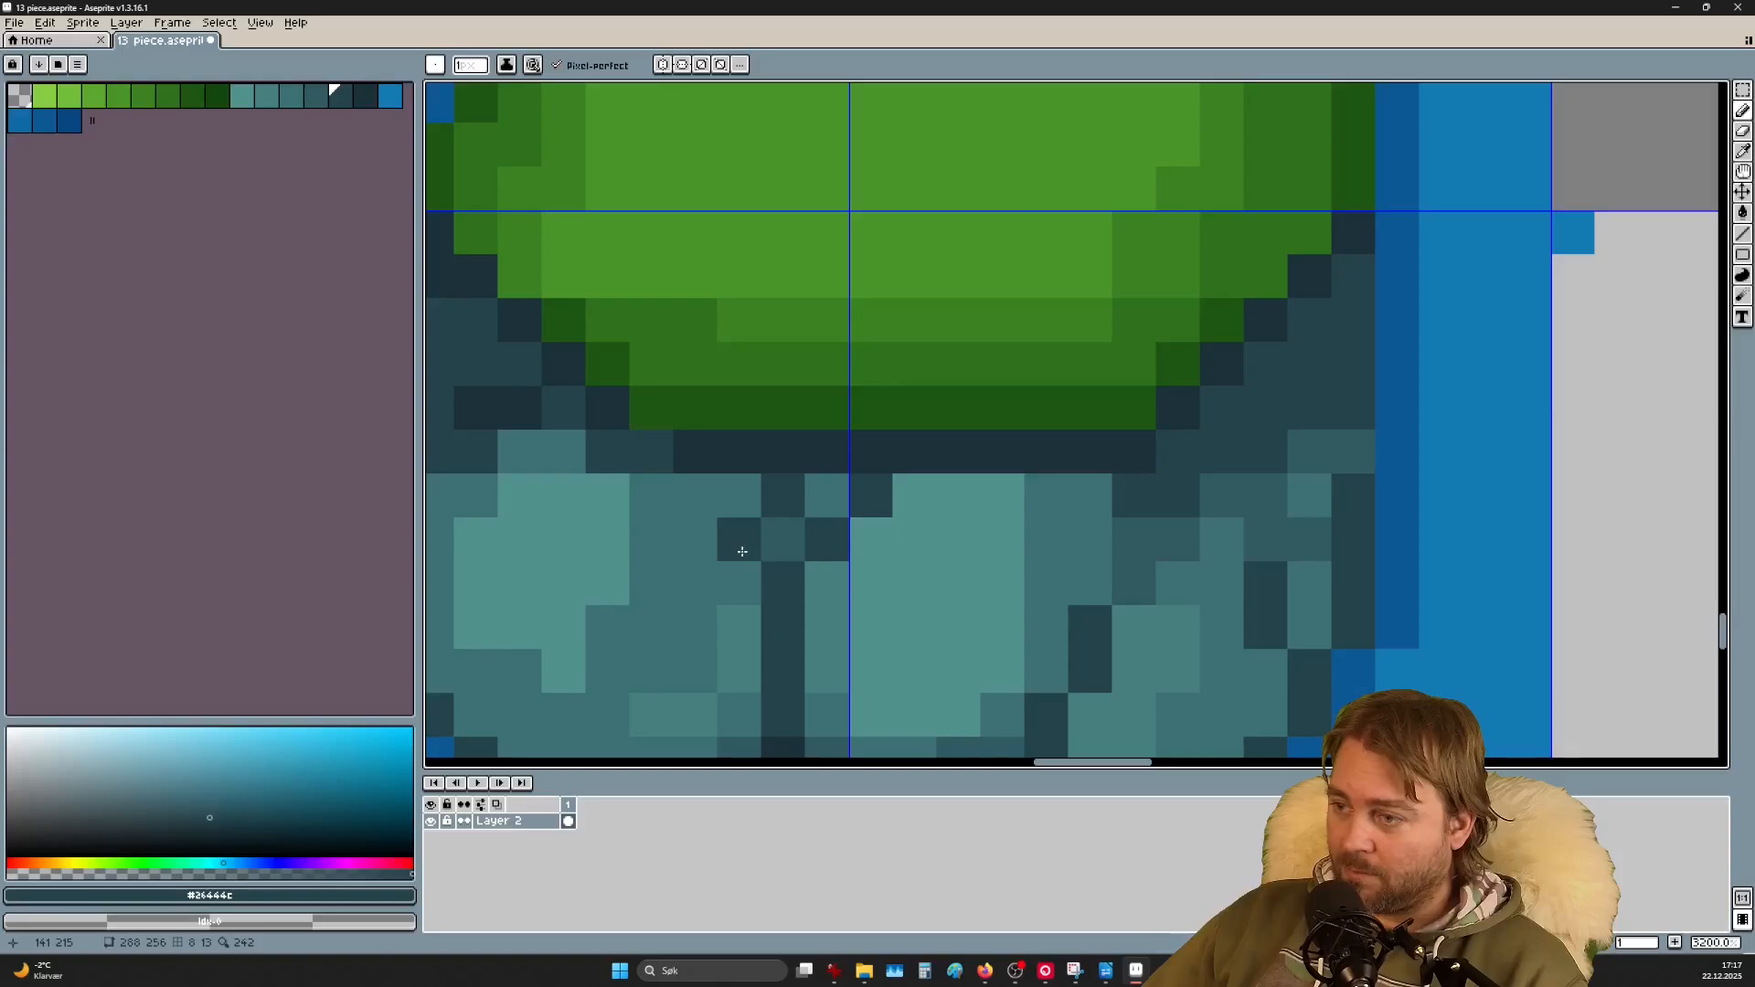
{"action": "left_click", "coordinate": [702, 497]}
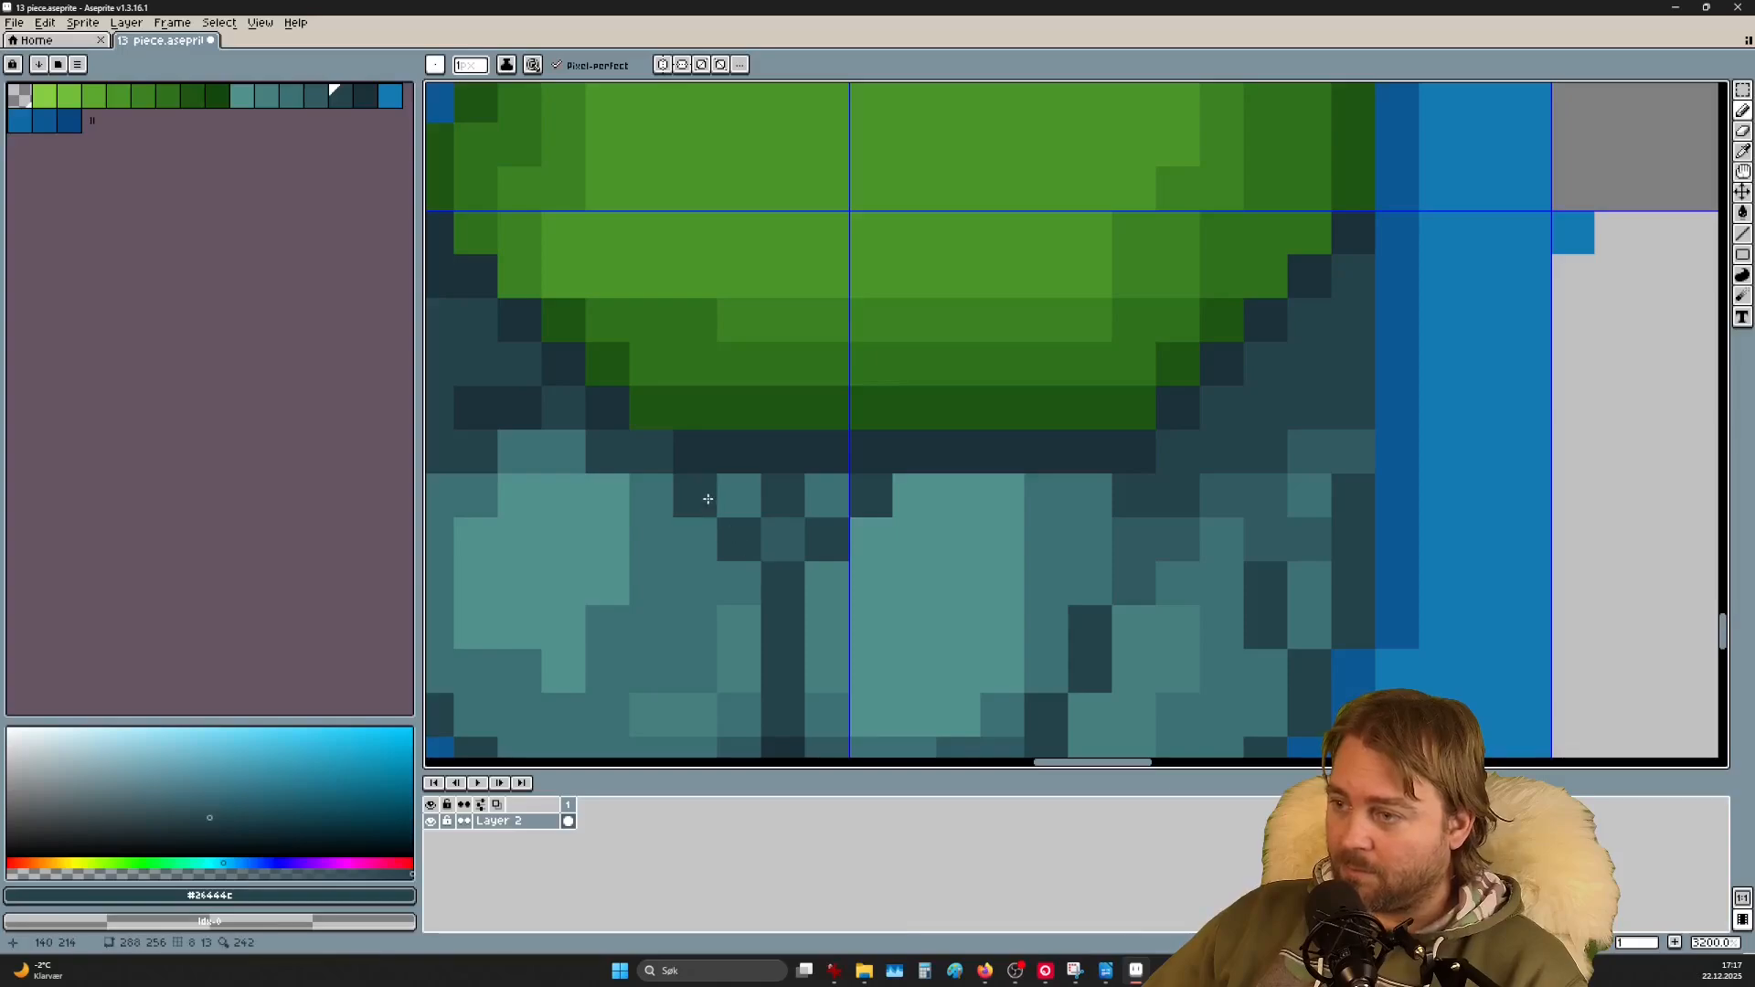
Step: Fill the inside of the V-shaped opening between the left and middle rocks with #3e7175
{"action": "left_click", "coordinate": [823, 505], "text": "alt"}
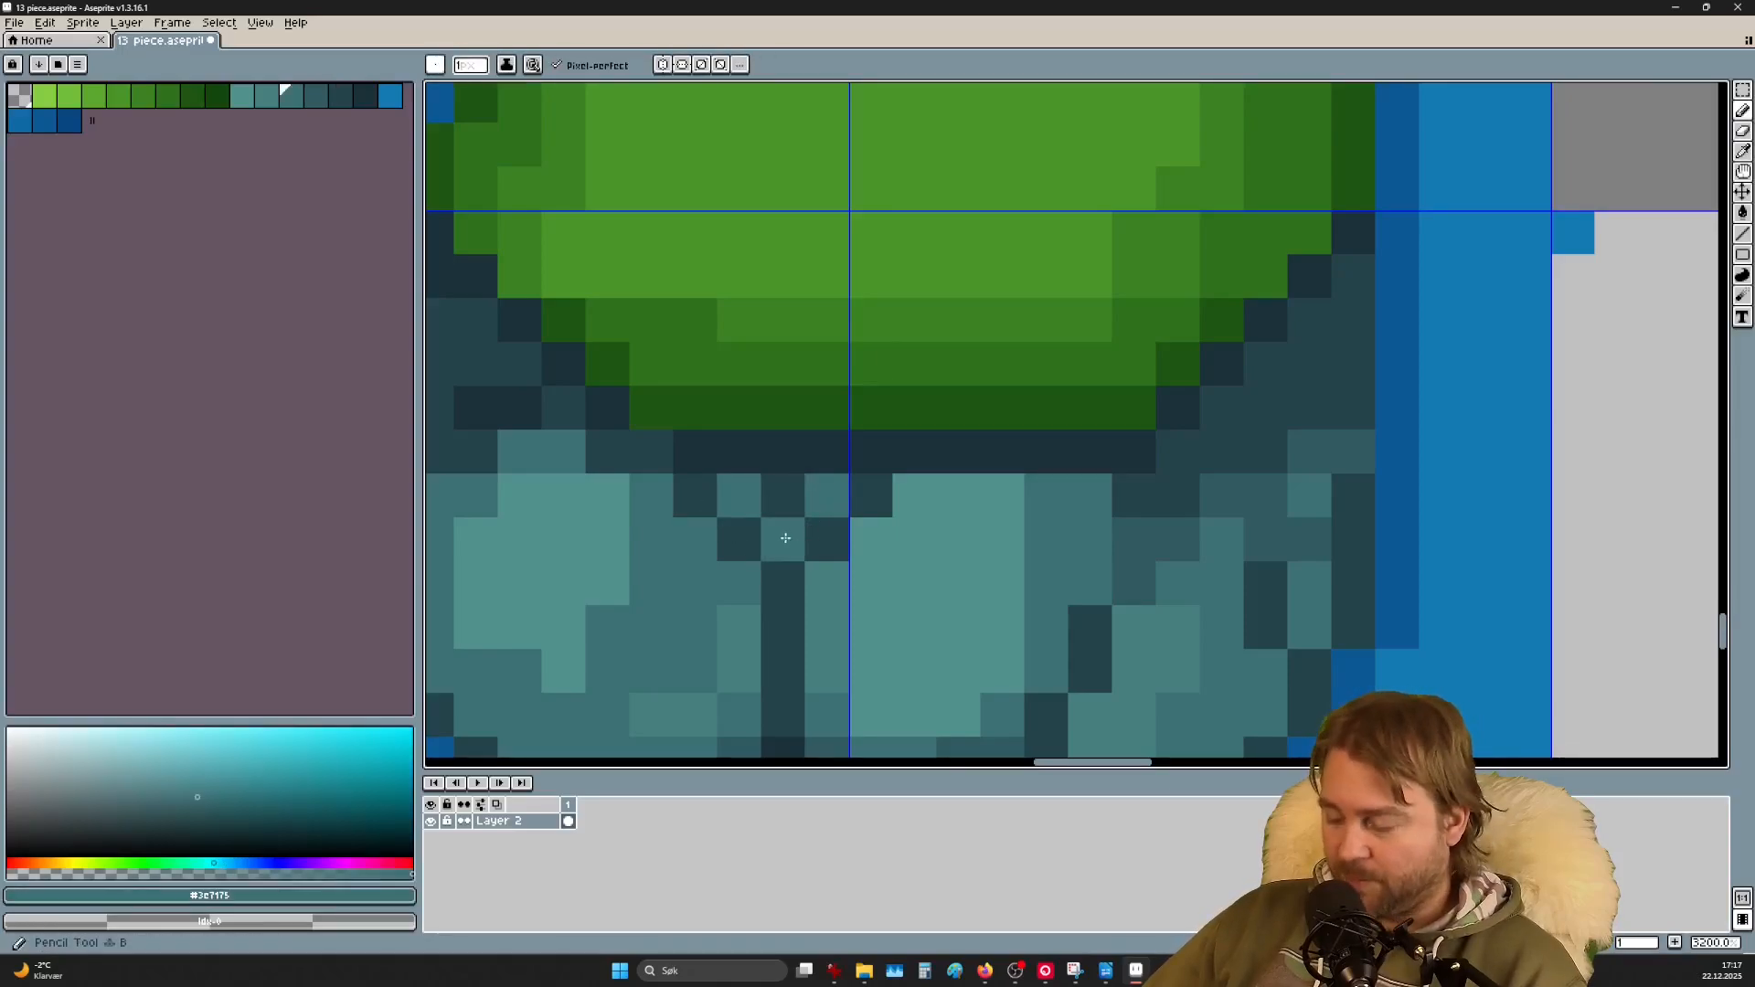
{"action": "left_click", "coordinate": [784, 498]}
{"action": "left_click", "coordinate": [832, 533]}
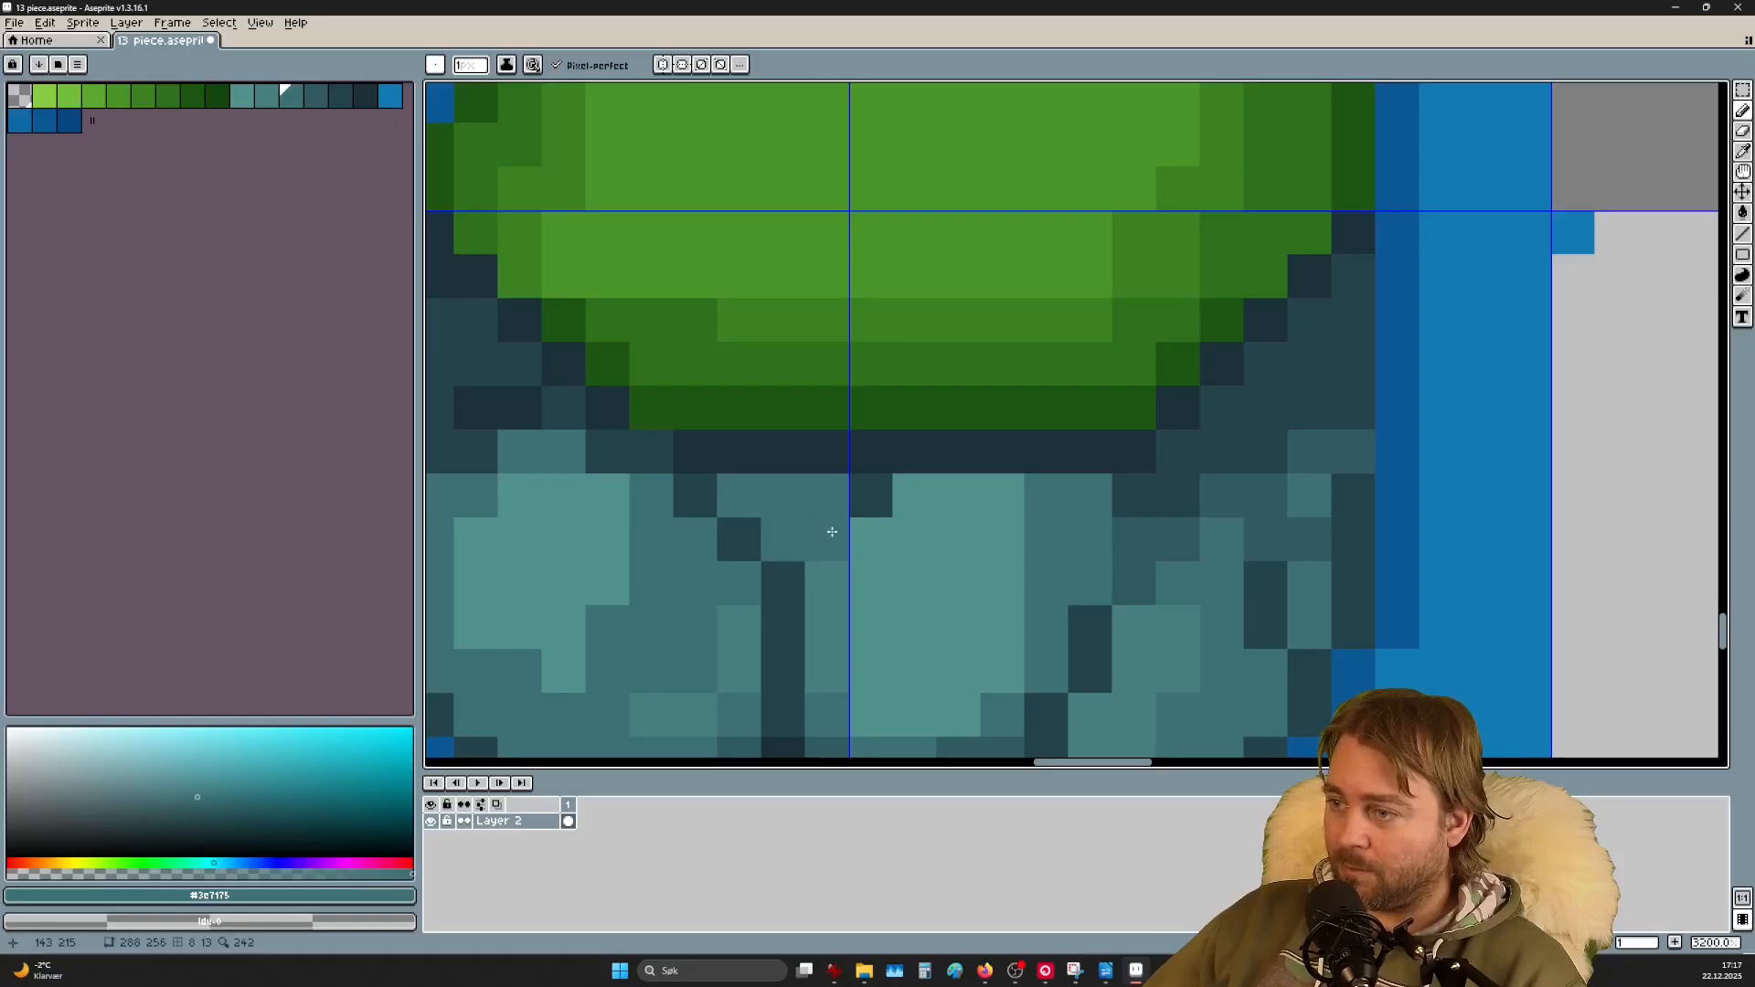
{"action": "scroll", "coordinate": [832, 532], "scroll_direction": "down", "scroll_amount": 5}
{"action": "scroll", "coordinate": [882, 581], "scroll_direction": "up", "scroll_amount": 3}
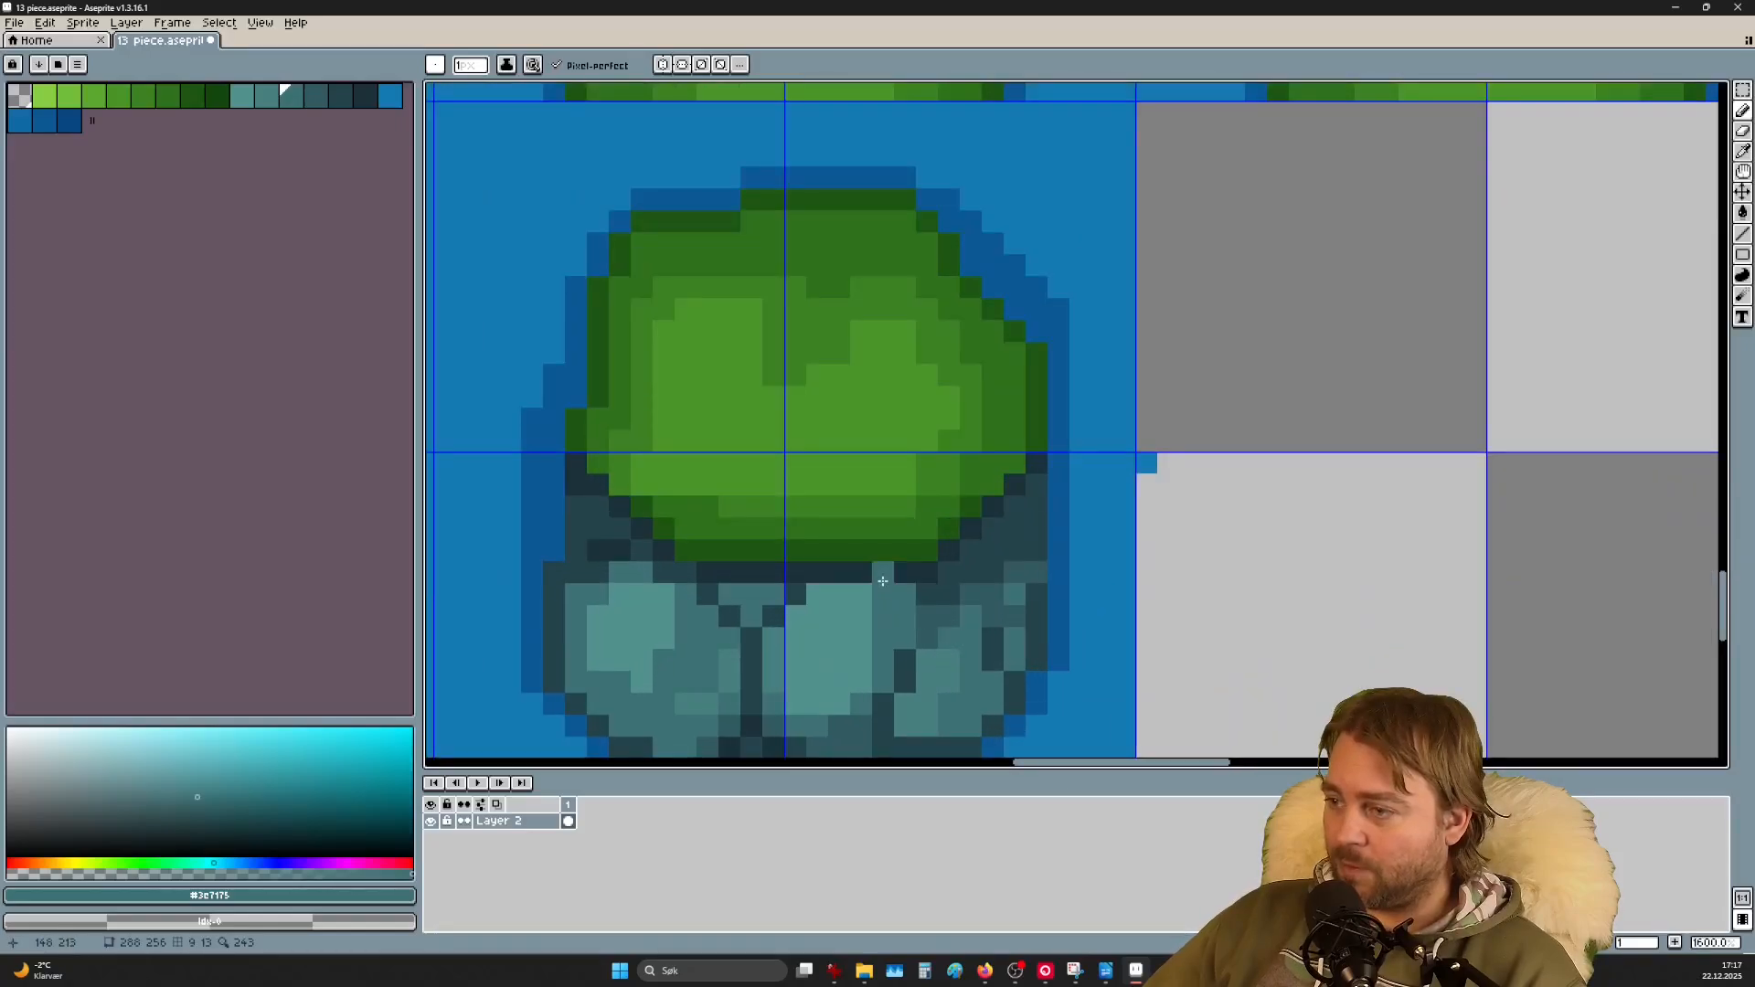
Step: Round the middle rock's upper-right corner with #26444c pixels running diagonally into the gap beside the right rock
{"action": "scroll", "coordinate": [882, 582], "scroll_direction": "up", "scroll_amount": 2}
{"action": "left_click", "coordinate": [738, 576], "text": "alt"}
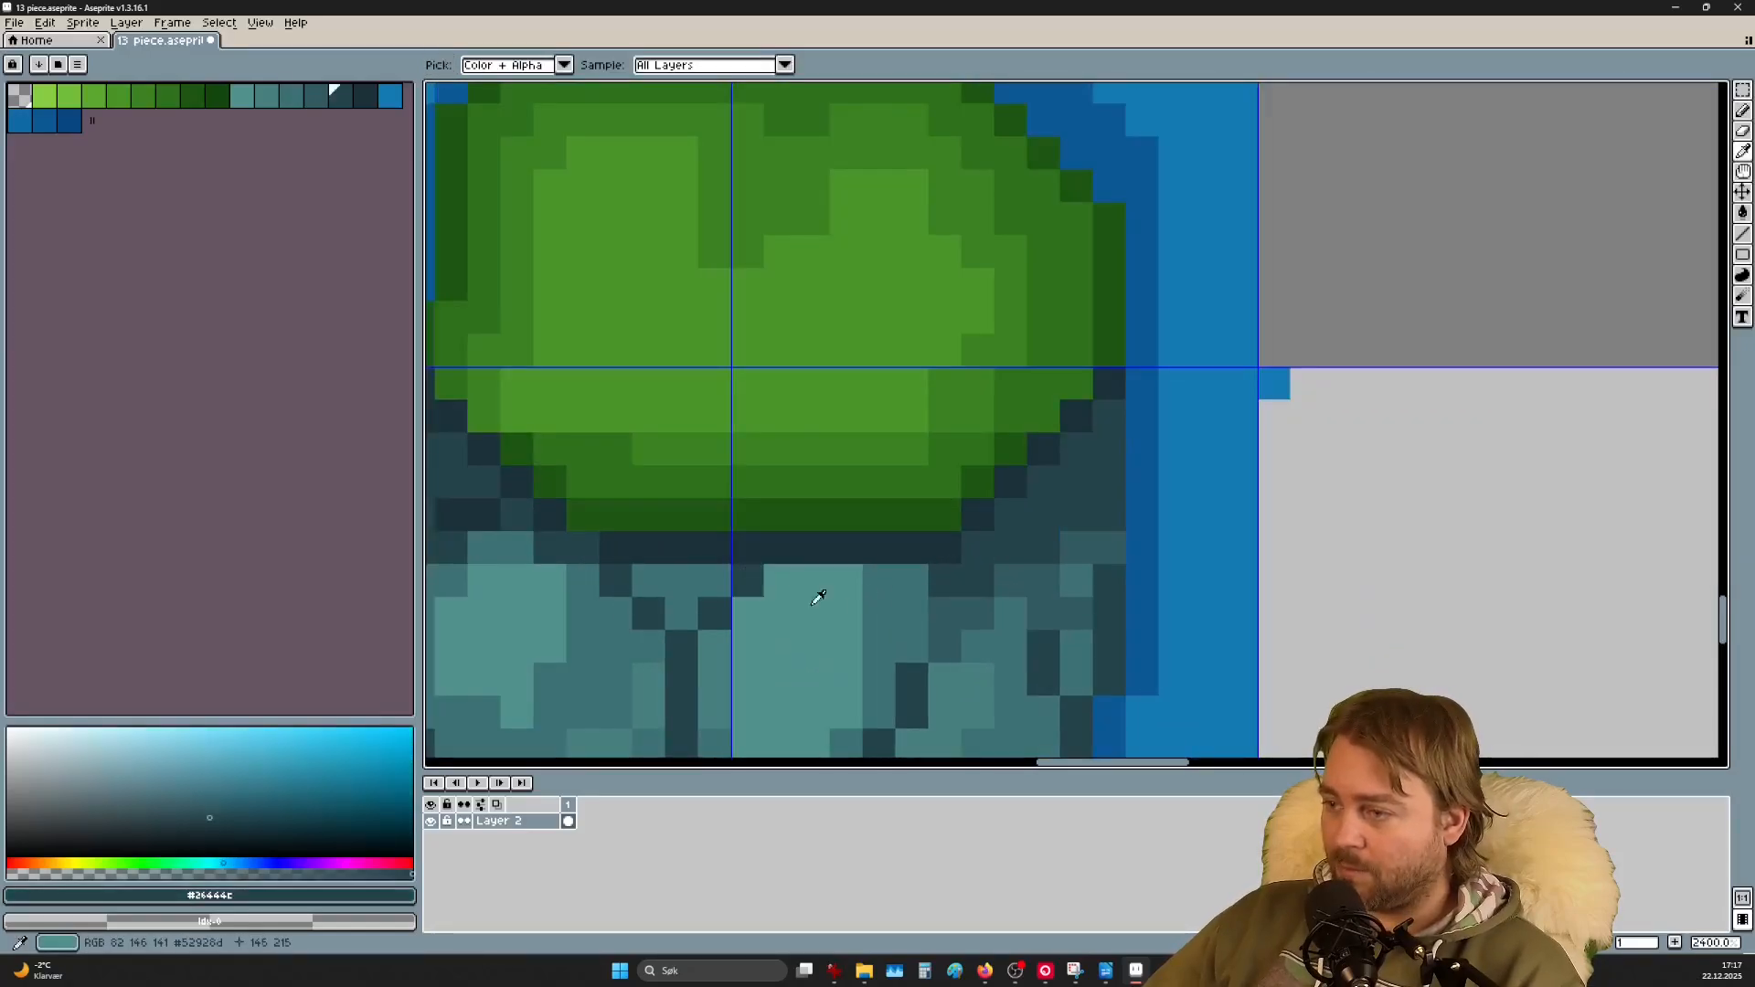
{"action": "left_click", "coordinate": [843, 573]}
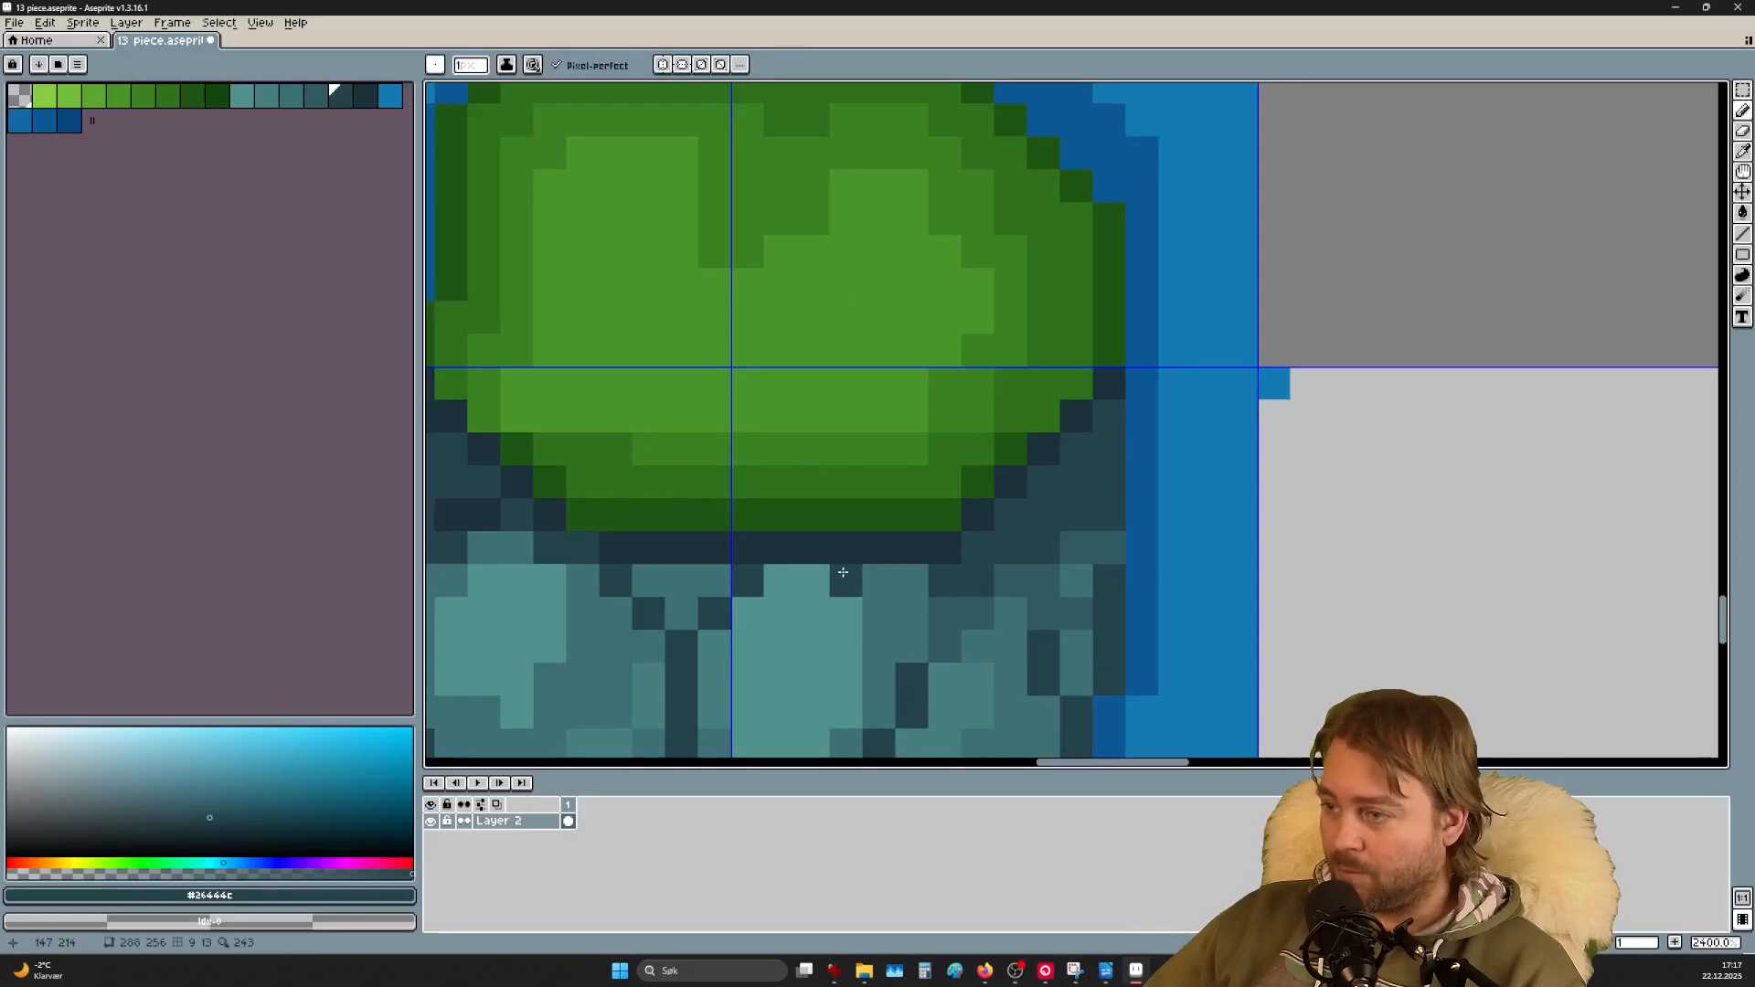
{"action": "mouse_move", "coordinate": [843, 572]}
{"action": "left_mouse_down"}
{"action": "mouse_move", "coordinate": [888, 648]}
{"action": "mouse_move", "coordinate": [988, 709]}
{"action": "mouse_move", "coordinate": [966, 662]}
{"action": "mouse_move", "coordinate": [969, 675]}
{"action": "mouse_move", "coordinate": [999, 615]}
{"action": "mouse_move", "coordinate": [972, 537]}
{"action": "left_mouse_up"}
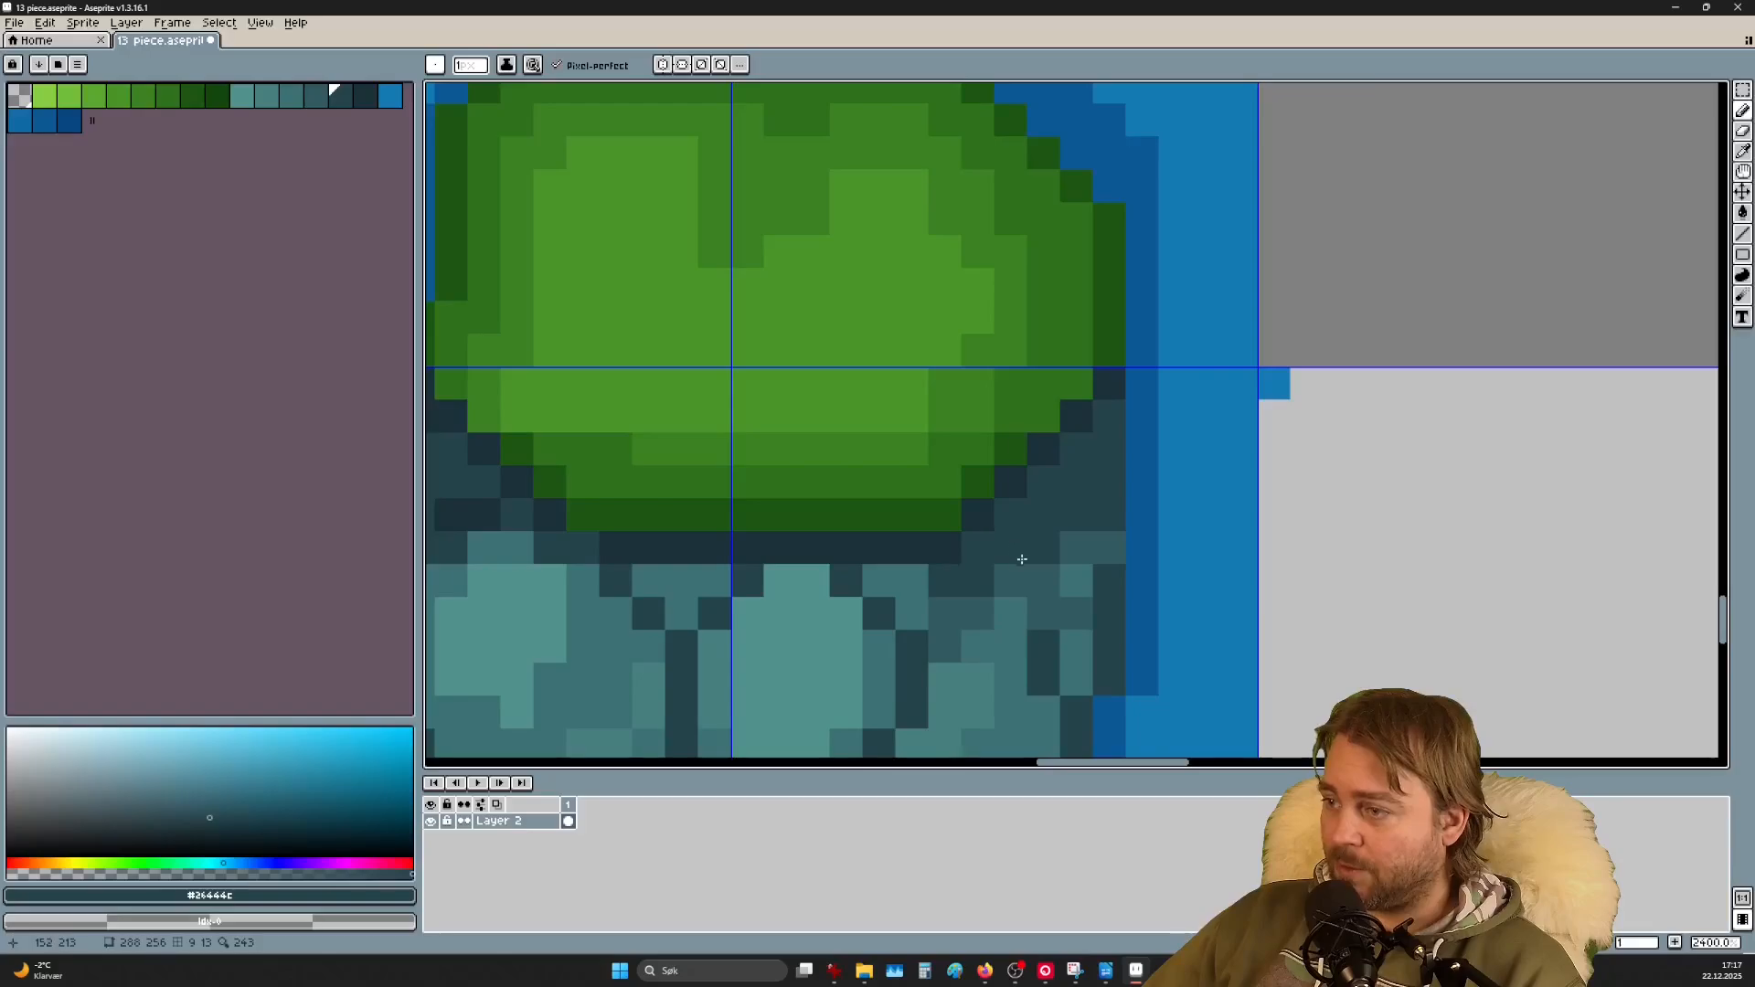
Step: Draw a #26444c crack across the lower part of the left rock to split off a smaller stone
{"action": "scroll", "coordinate": [971, 644], "scroll_direction": "down", "scroll_amount": 2}
{"action": "left_click_drag", "start_coordinate": [978, 678], "coordinate": [1055, 592]}
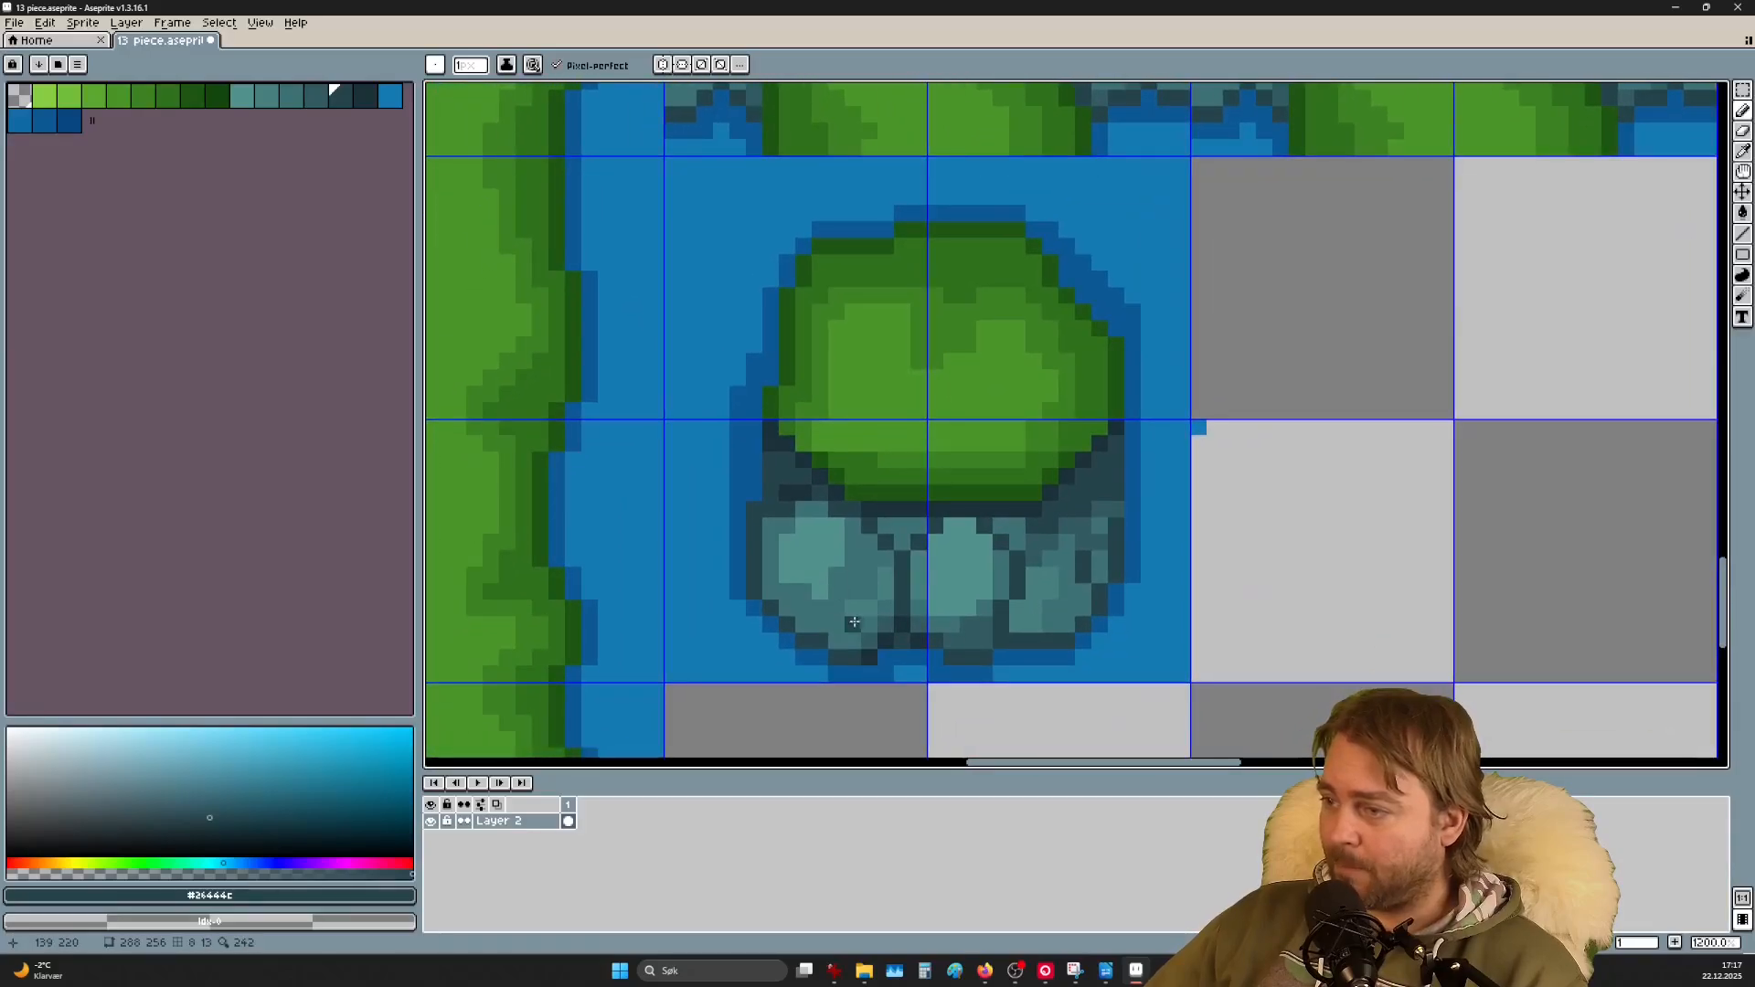
{"action": "left_click_drag", "start_coordinate": [801, 607], "coordinate": [885, 592]}
{"action": "scroll", "coordinate": [838, 594], "scroll_direction": "up", "scroll_amount": 4}
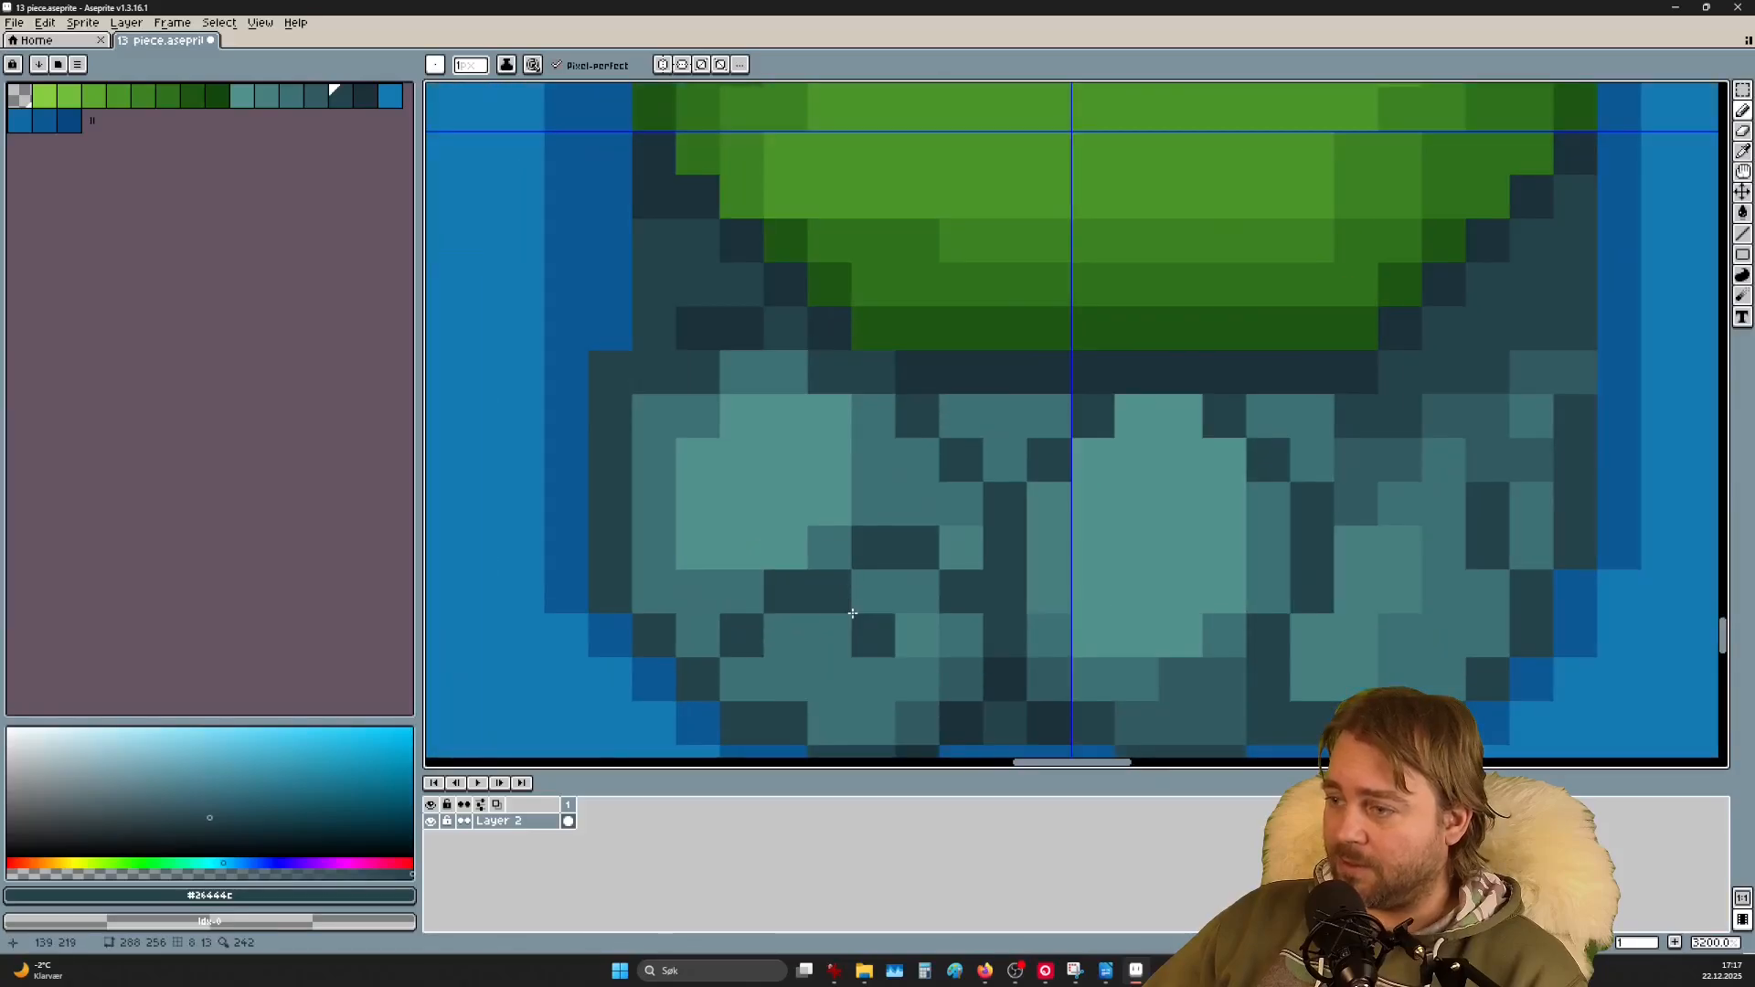
Step: Paint a highlight in #52928d on the smaller stone beneath the left rock's crack
{"action": "left_click", "coordinate": [809, 495], "text": "alt"}
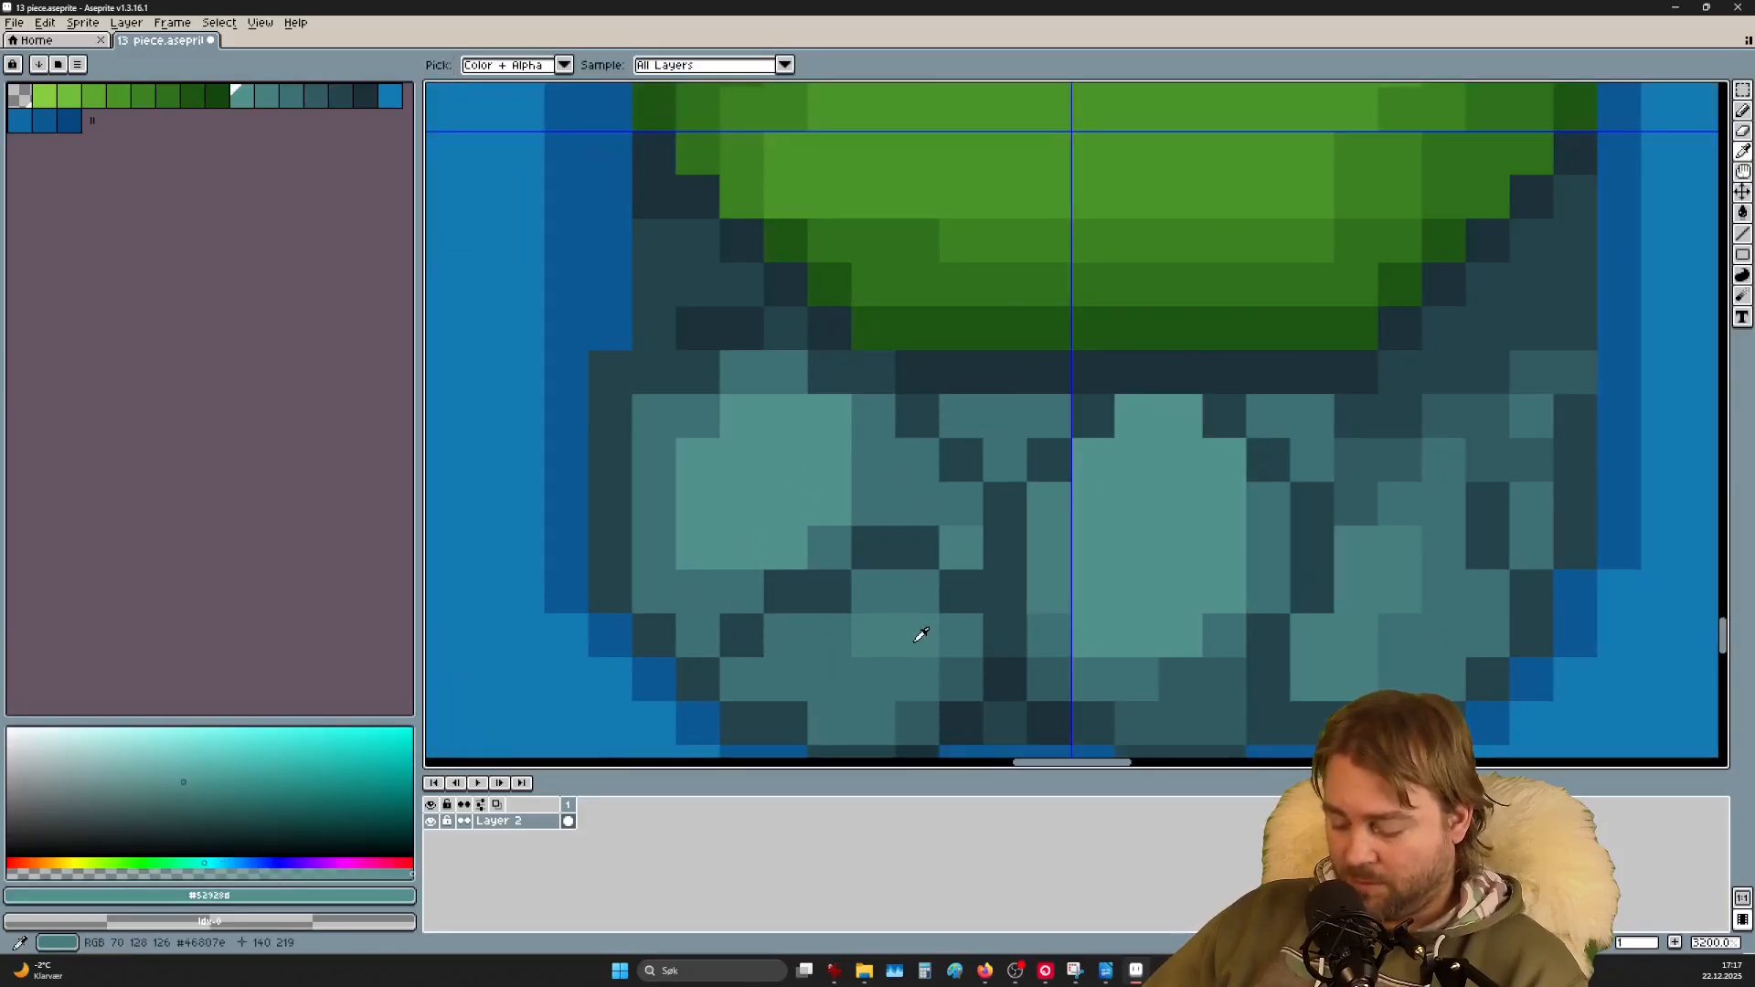
{"action": "key", "text": "b"}
{"action": "left_click_drag", "start_coordinate": [863, 599], "coordinate": [862, 628]}
{"action": "left_click", "coordinate": [802, 631]}
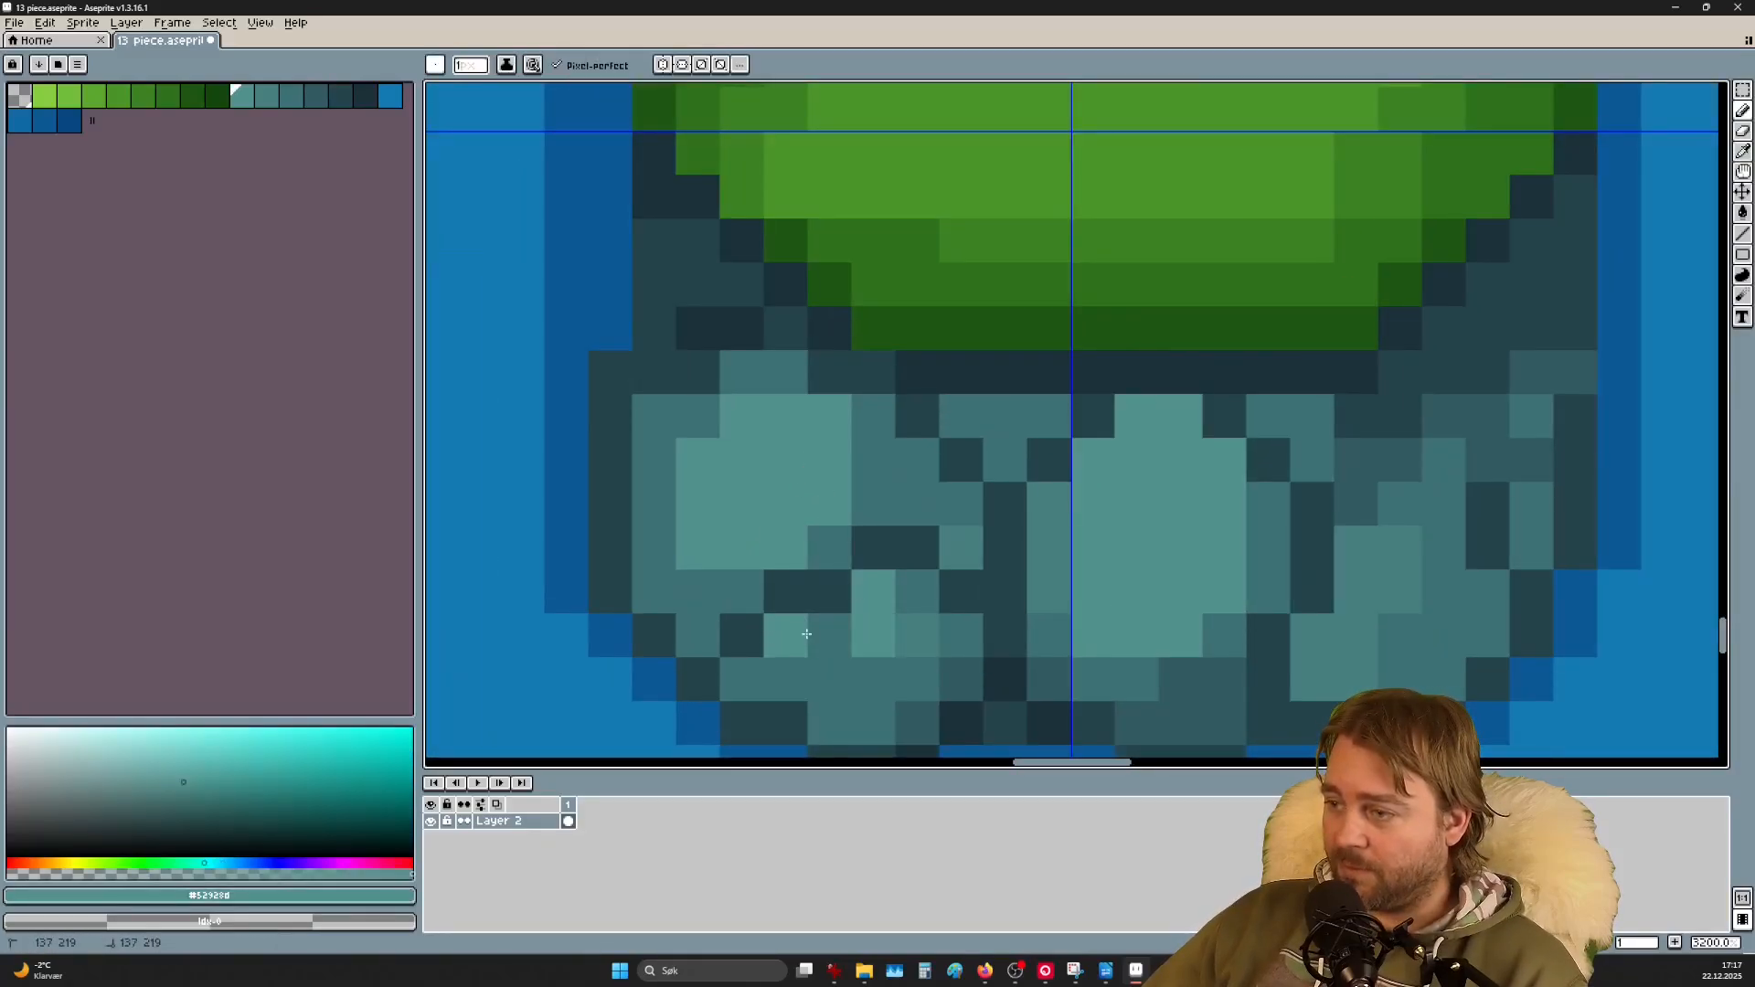
{"action": "left_click", "coordinate": [839, 636]}
{"action": "left_click", "coordinate": [829, 680]}
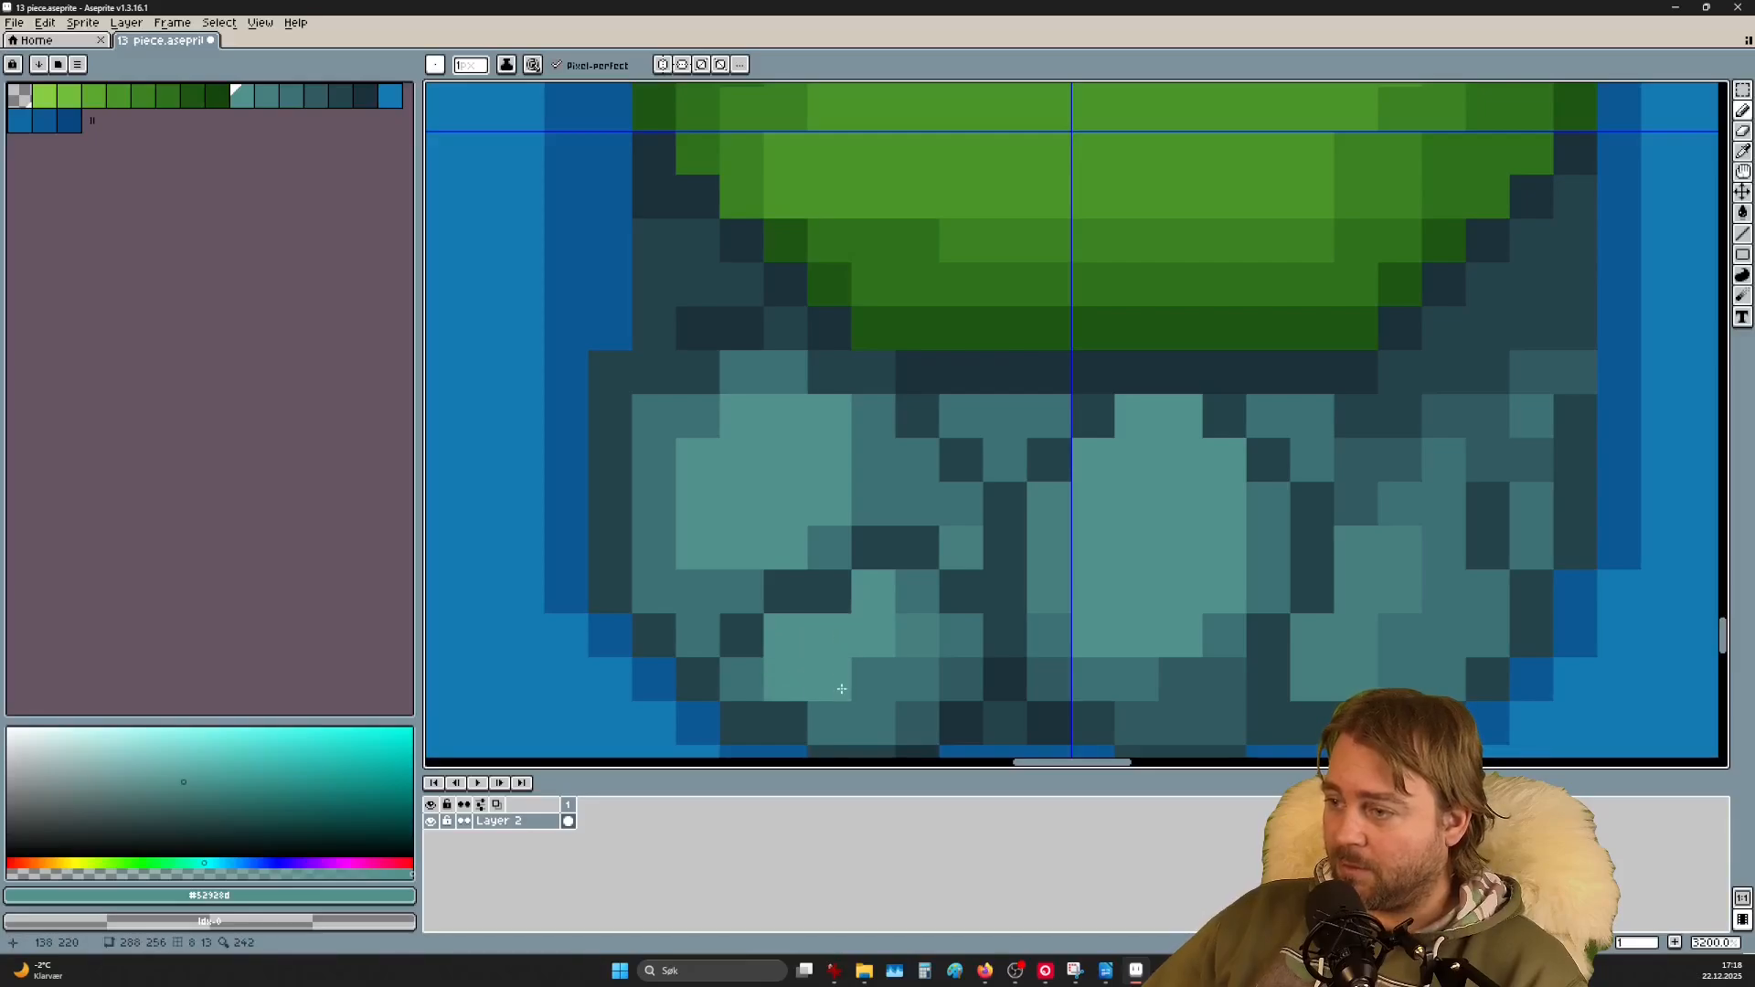
{"action": "scroll", "coordinate": [882, 699], "scroll_direction": "down", "scroll_amount": 6}
{"action": "scroll", "coordinate": [1024, 676], "scroll_direction": "down", "scroll_amount": 2}
{"action": "scroll", "coordinate": [1065, 701], "scroll_direction": "up", "scroll_amount": 8}
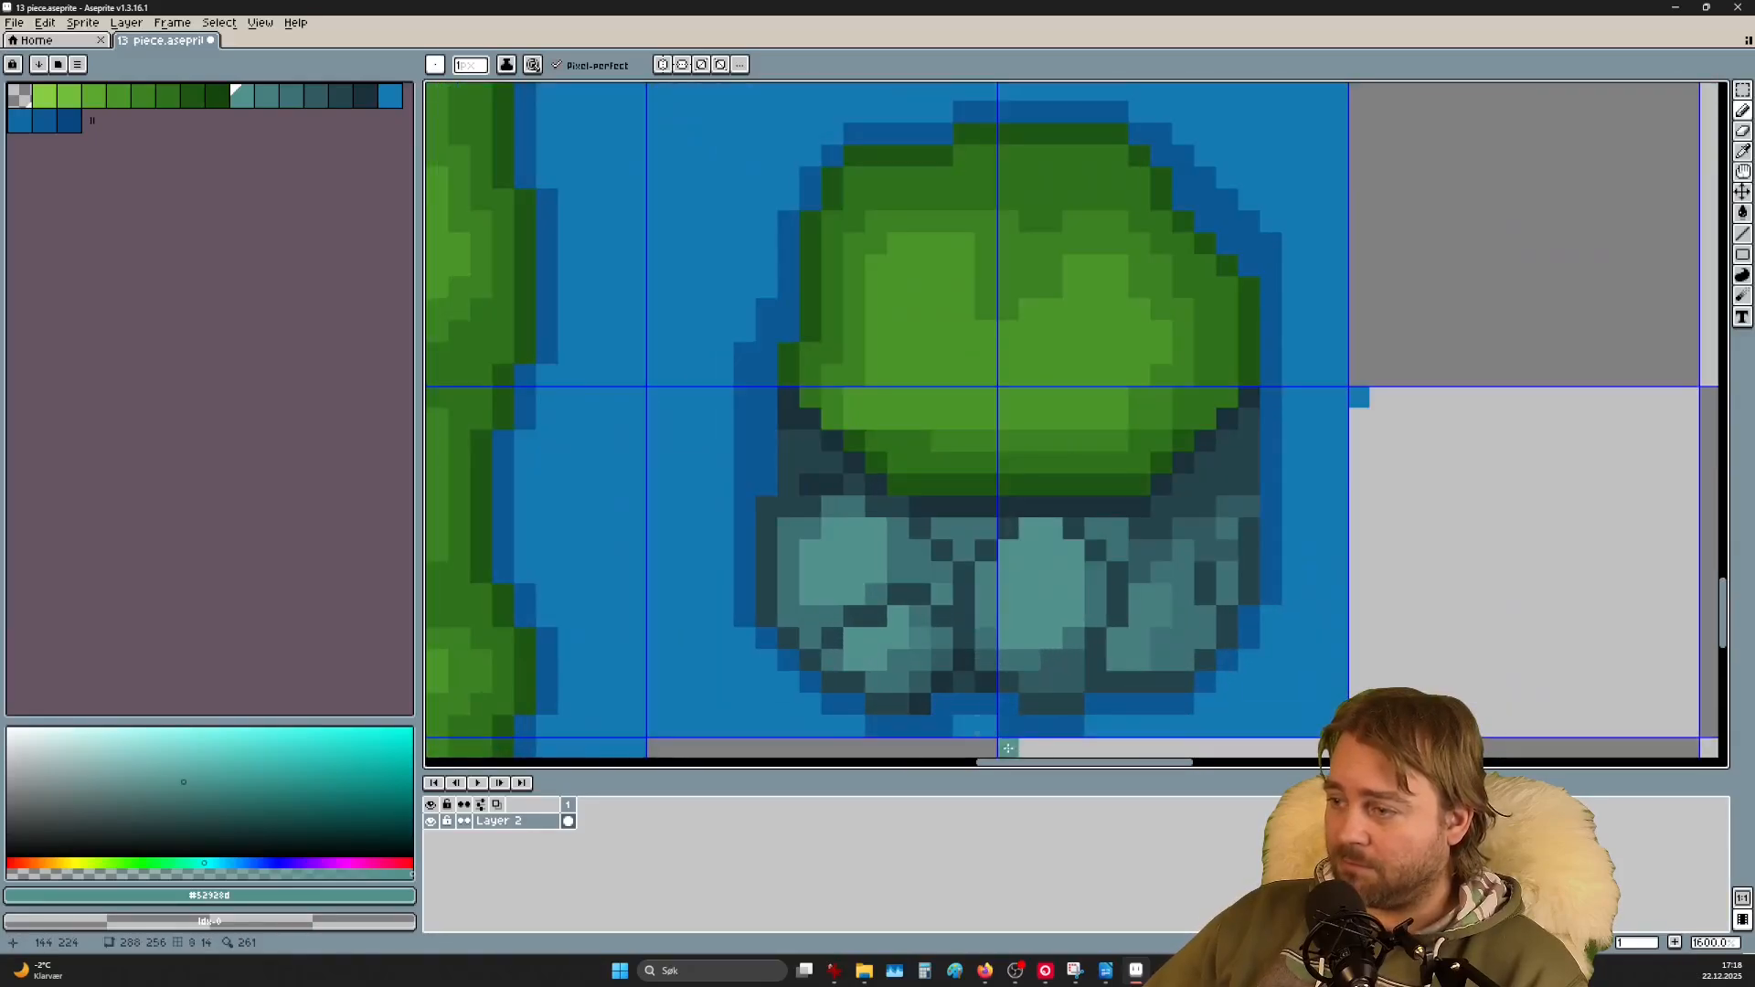
Step: Select the 4 × 6 px area at the smaller stone's right side and stretch it rightward to 5 px wide
{"action": "key", "text": "m"}
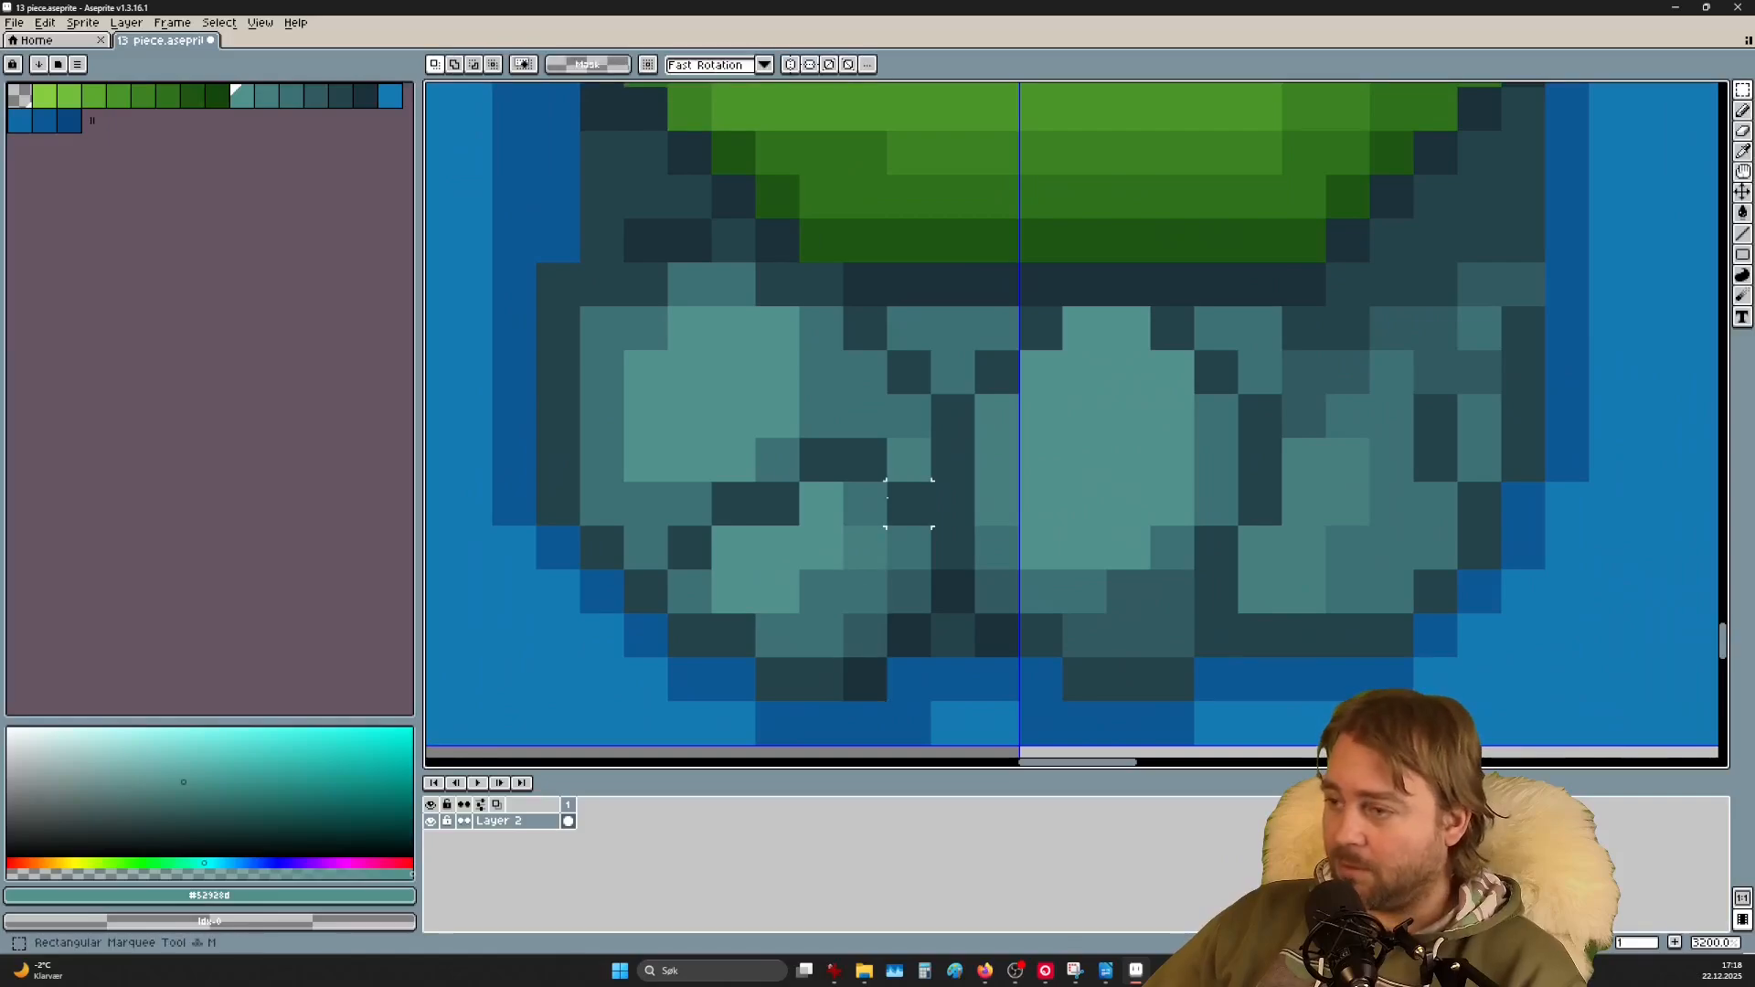
{"action": "mouse_move", "coordinate": [814, 452]}
{"action": "left_mouse_down"}
{"action": "mouse_move", "coordinate": [930, 700]}
{"action": "mouse_move", "coordinate": [955, 678]}
{"action": "left_mouse_up"}
{"action": "left_click_drag", "start_coordinate": [980, 572], "coordinate": [1048, 573]}
{"action": "key", "text": "Return"}
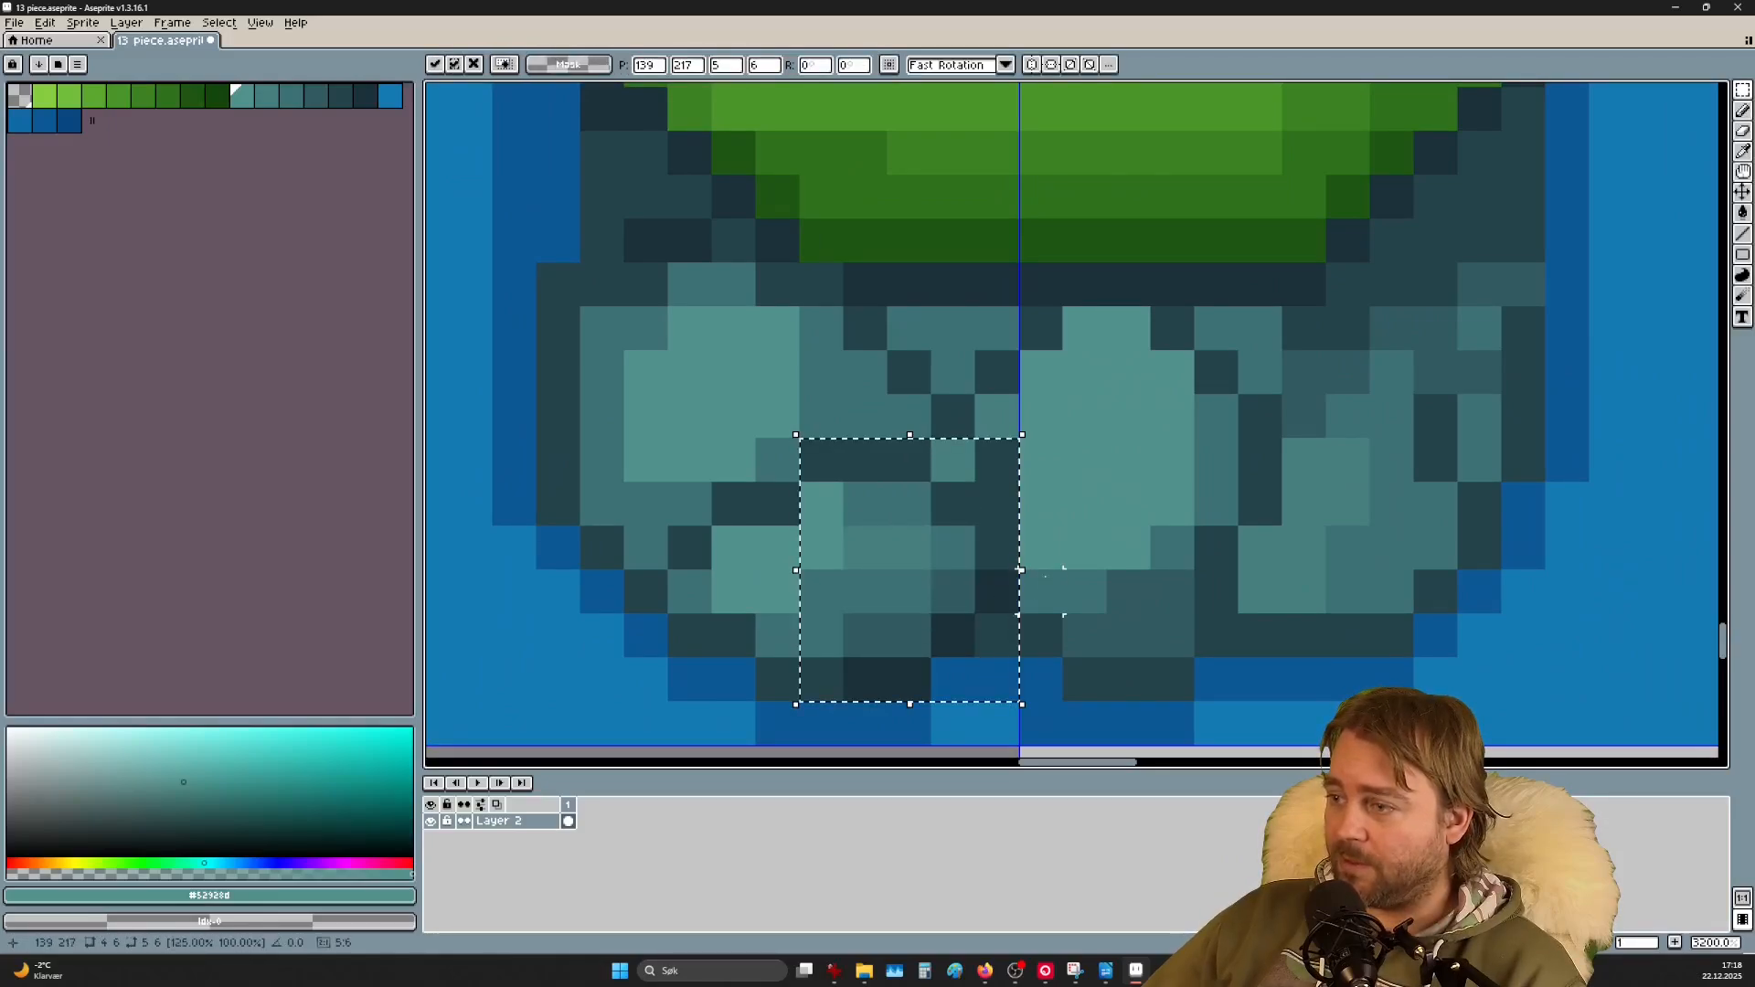
{"action": "key", "text": "ctrl+d"}
{"action": "scroll", "coordinate": [1084, 746], "scroll_direction": "down", "scroll_amount": 4}
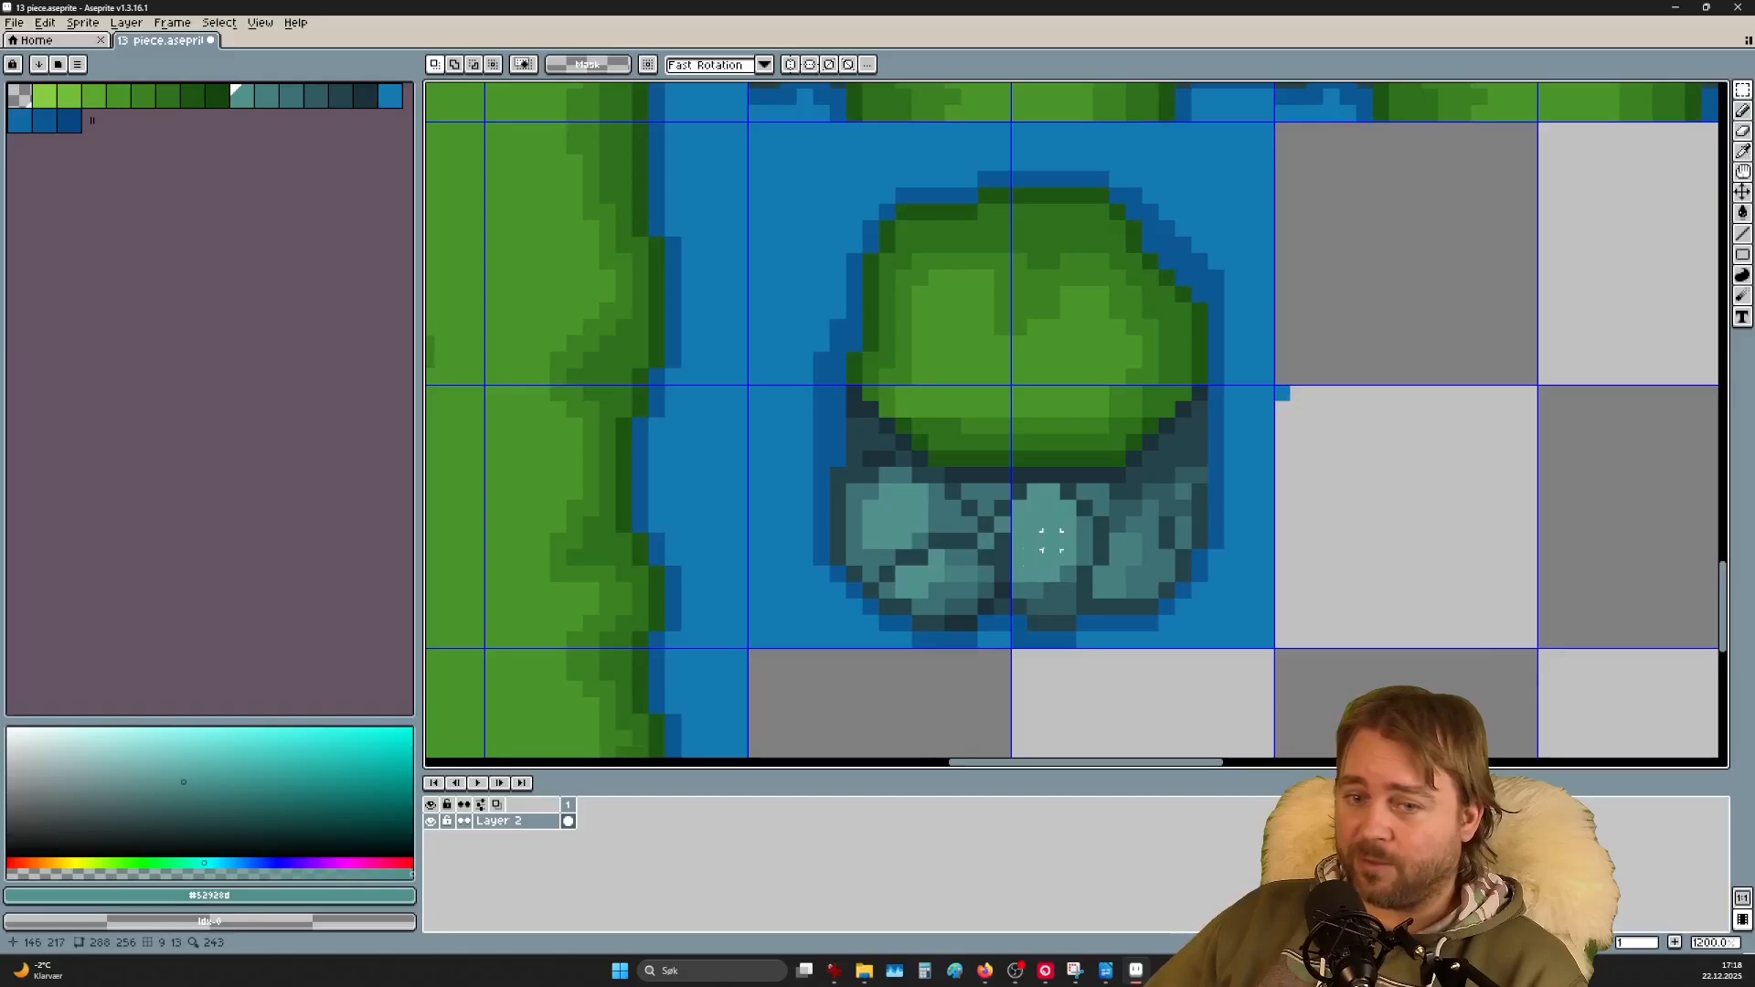
Step: Replace the dark pixel on the middle rock's left edge with #46807e
{"action": "scroll", "coordinate": [1117, 541], "scroll_direction": "up", "scroll_amount": 4}
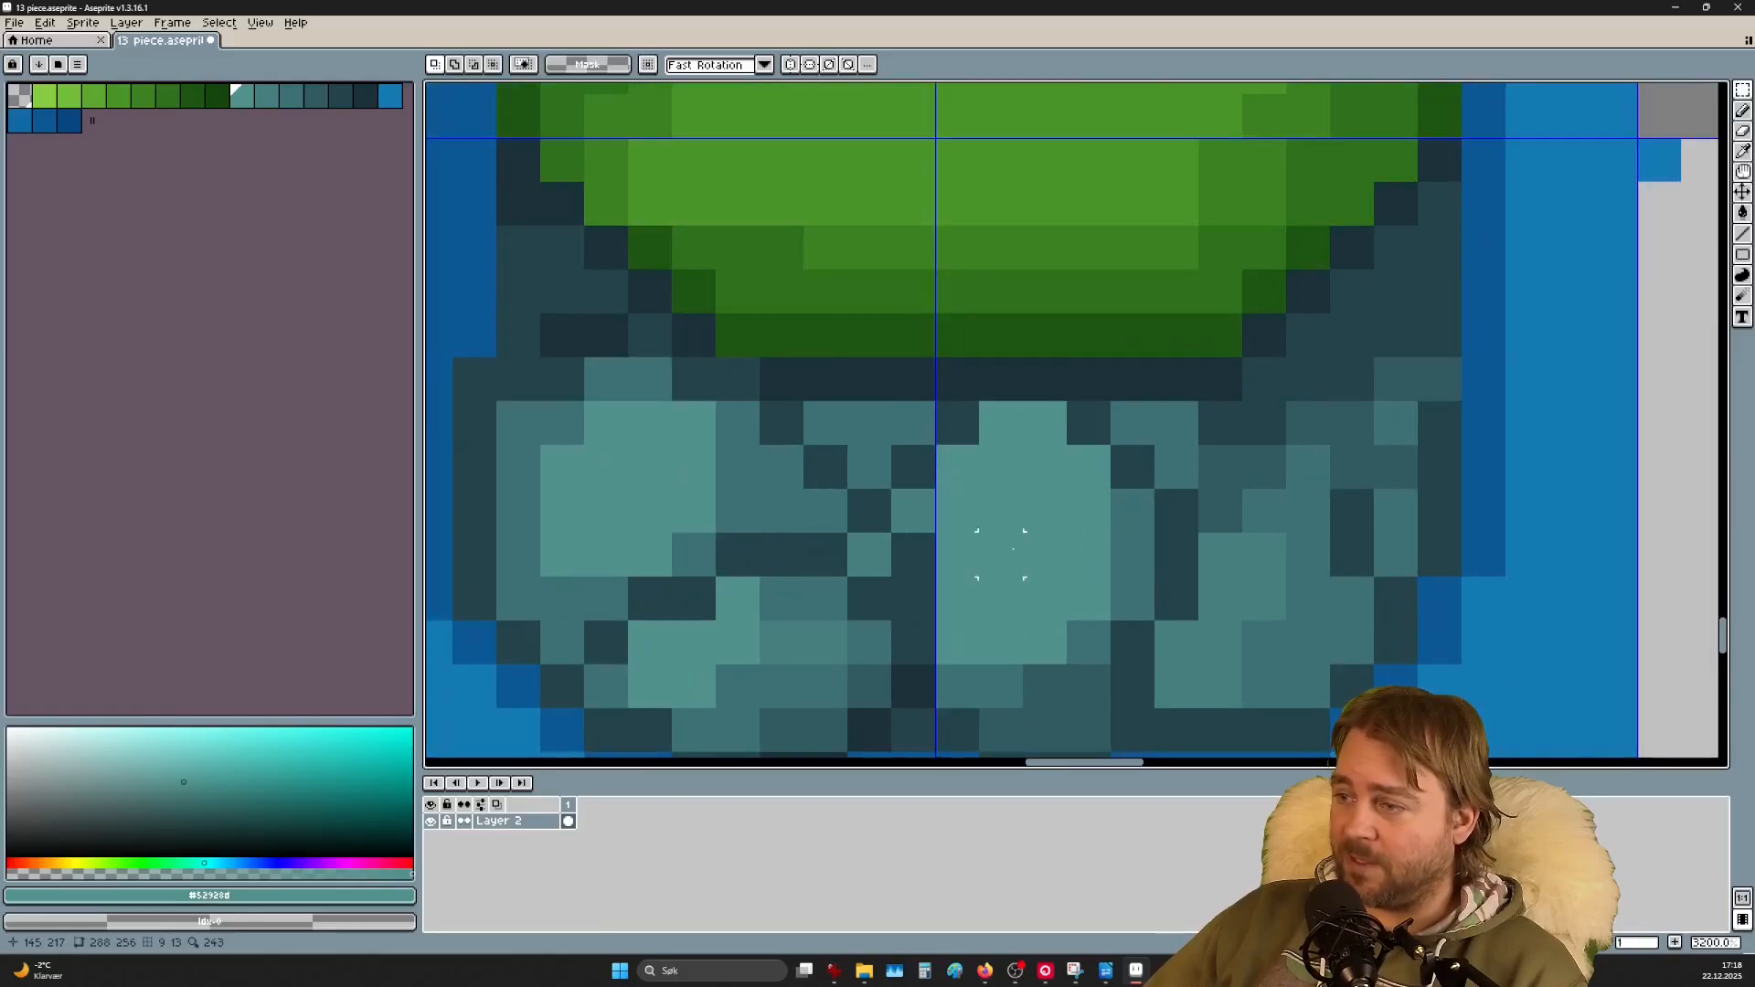
{"action": "key", "text": "i"}
{"action": "left_click", "coordinate": [921, 514]}
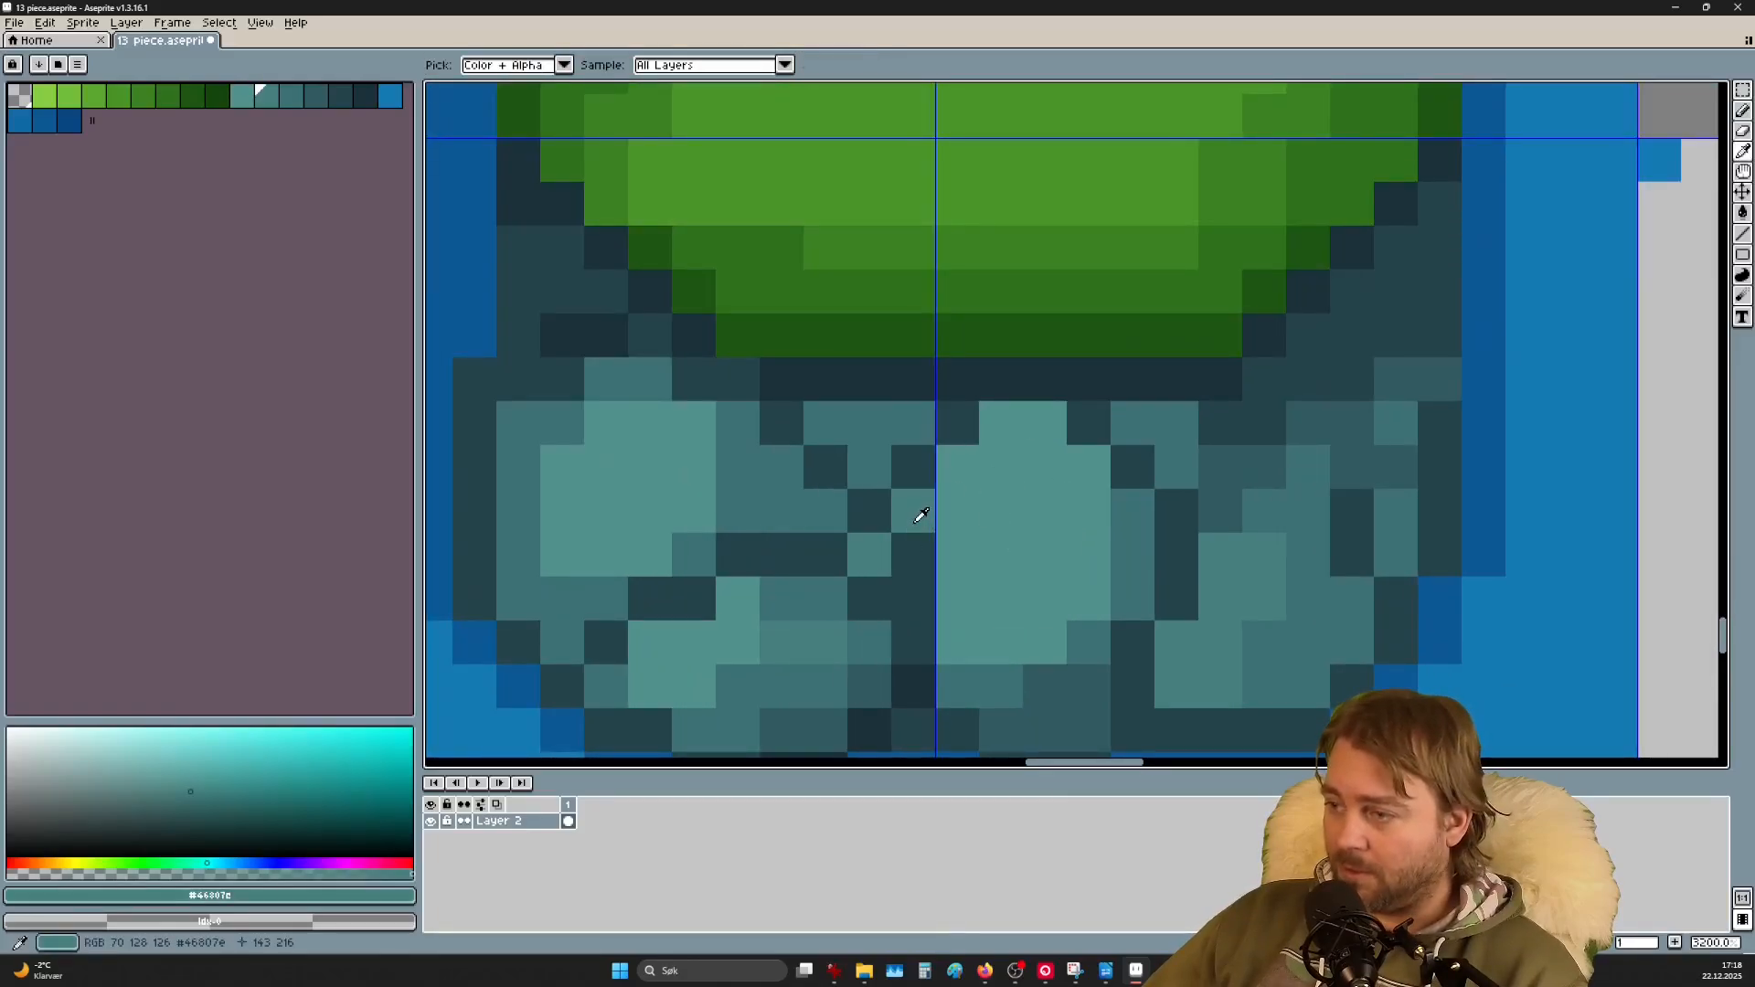
{"action": "key", "text": "b"}
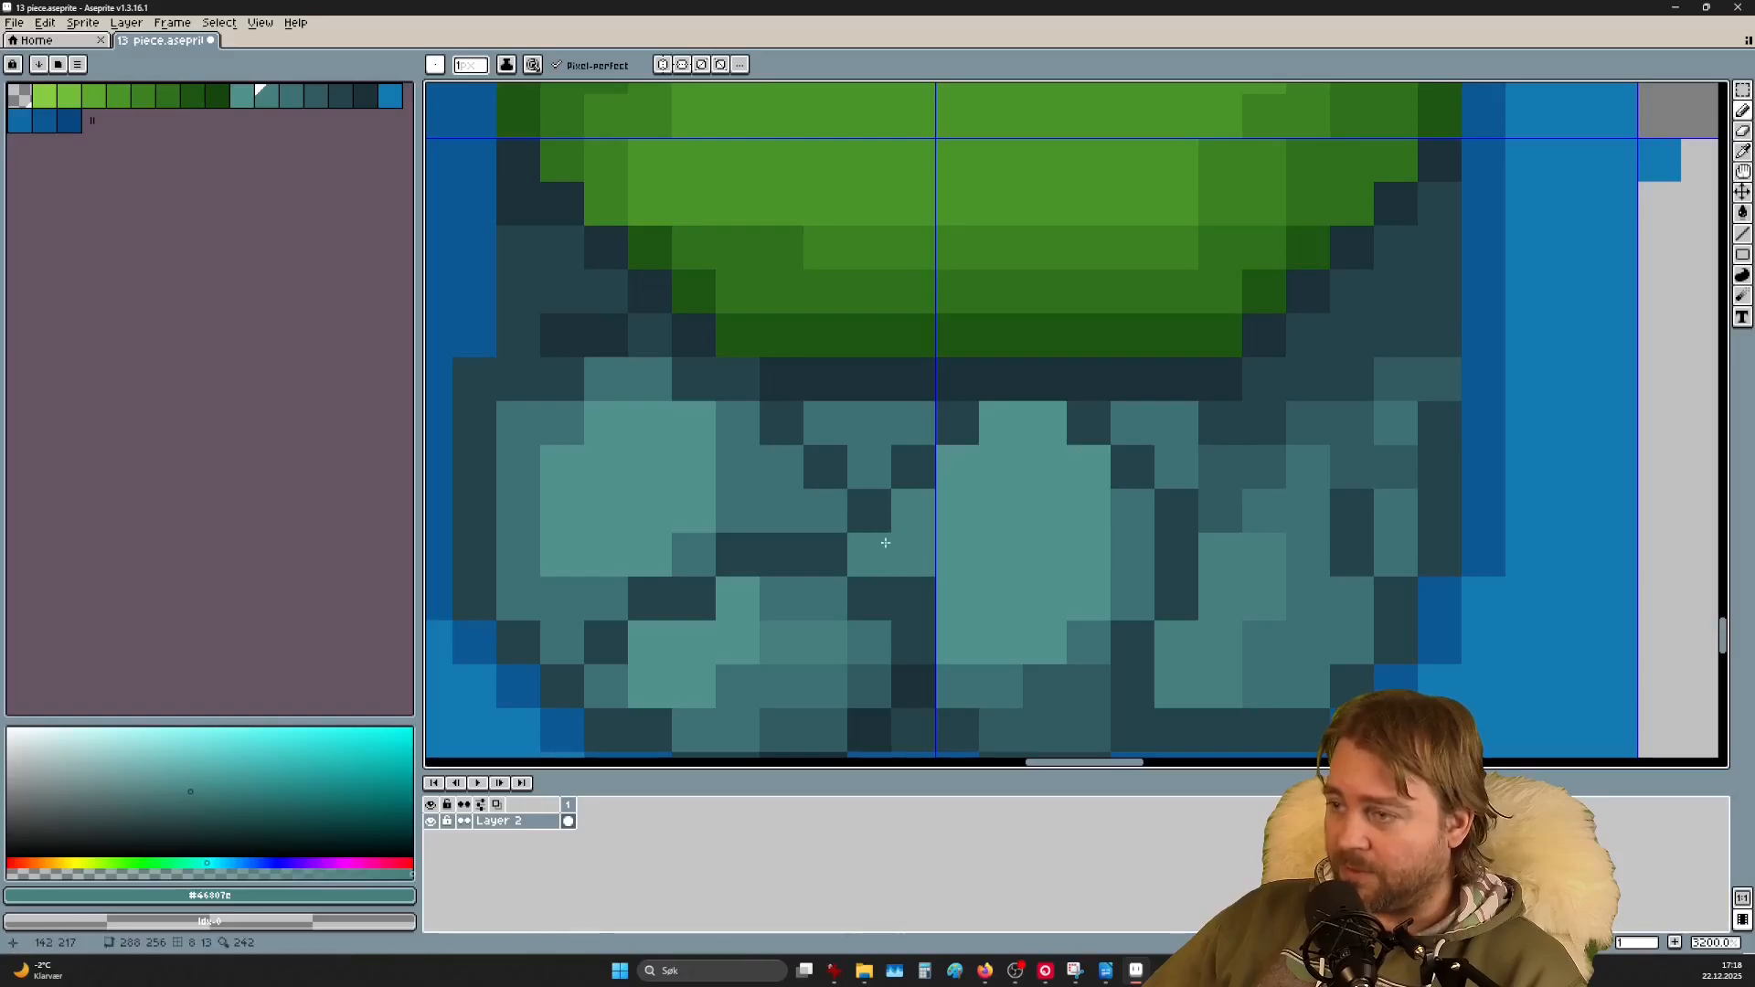
Step: Compare the reworked small island with the rest of the tileset and examine the narrow horizontal island
{"action": "scroll", "coordinate": [823, 612], "scroll_direction": "down", "scroll_amount": 6}
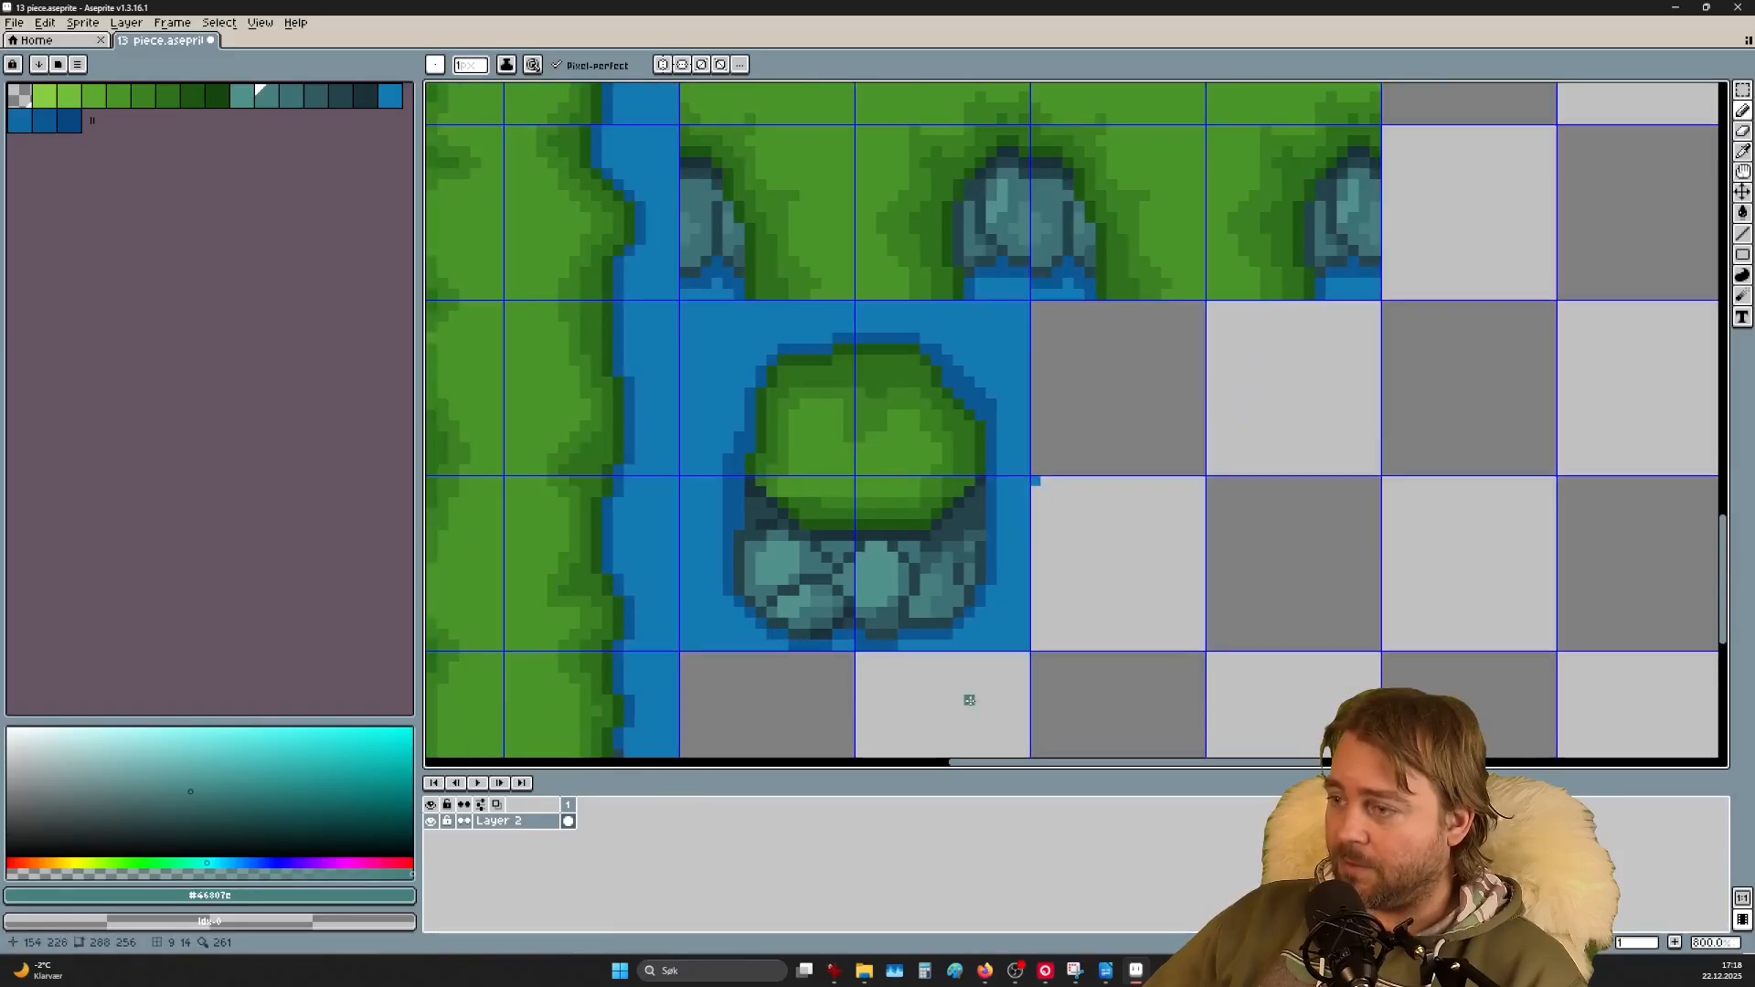
{"action": "scroll", "coordinate": [1032, 640], "scroll_direction": "down", "scroll_amount": 2}
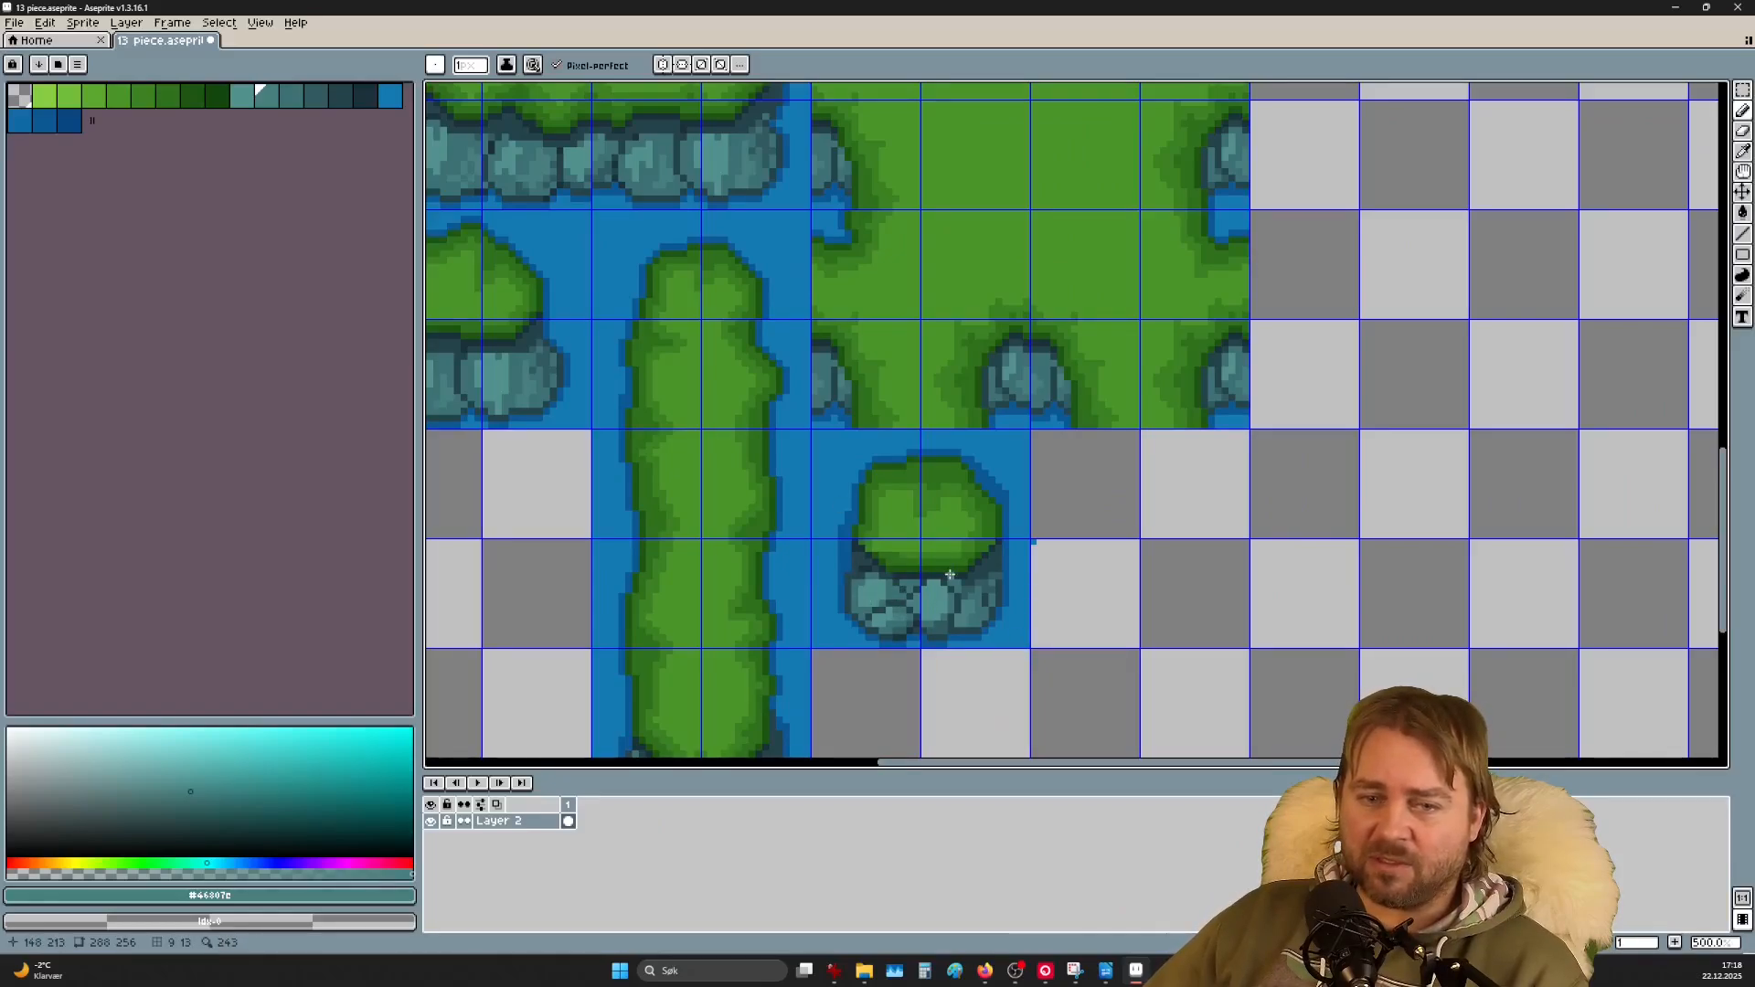
{"action": "scroll", "coordinate": [928, 570], "scroll_direction": "down", "scroll_amount": 2}
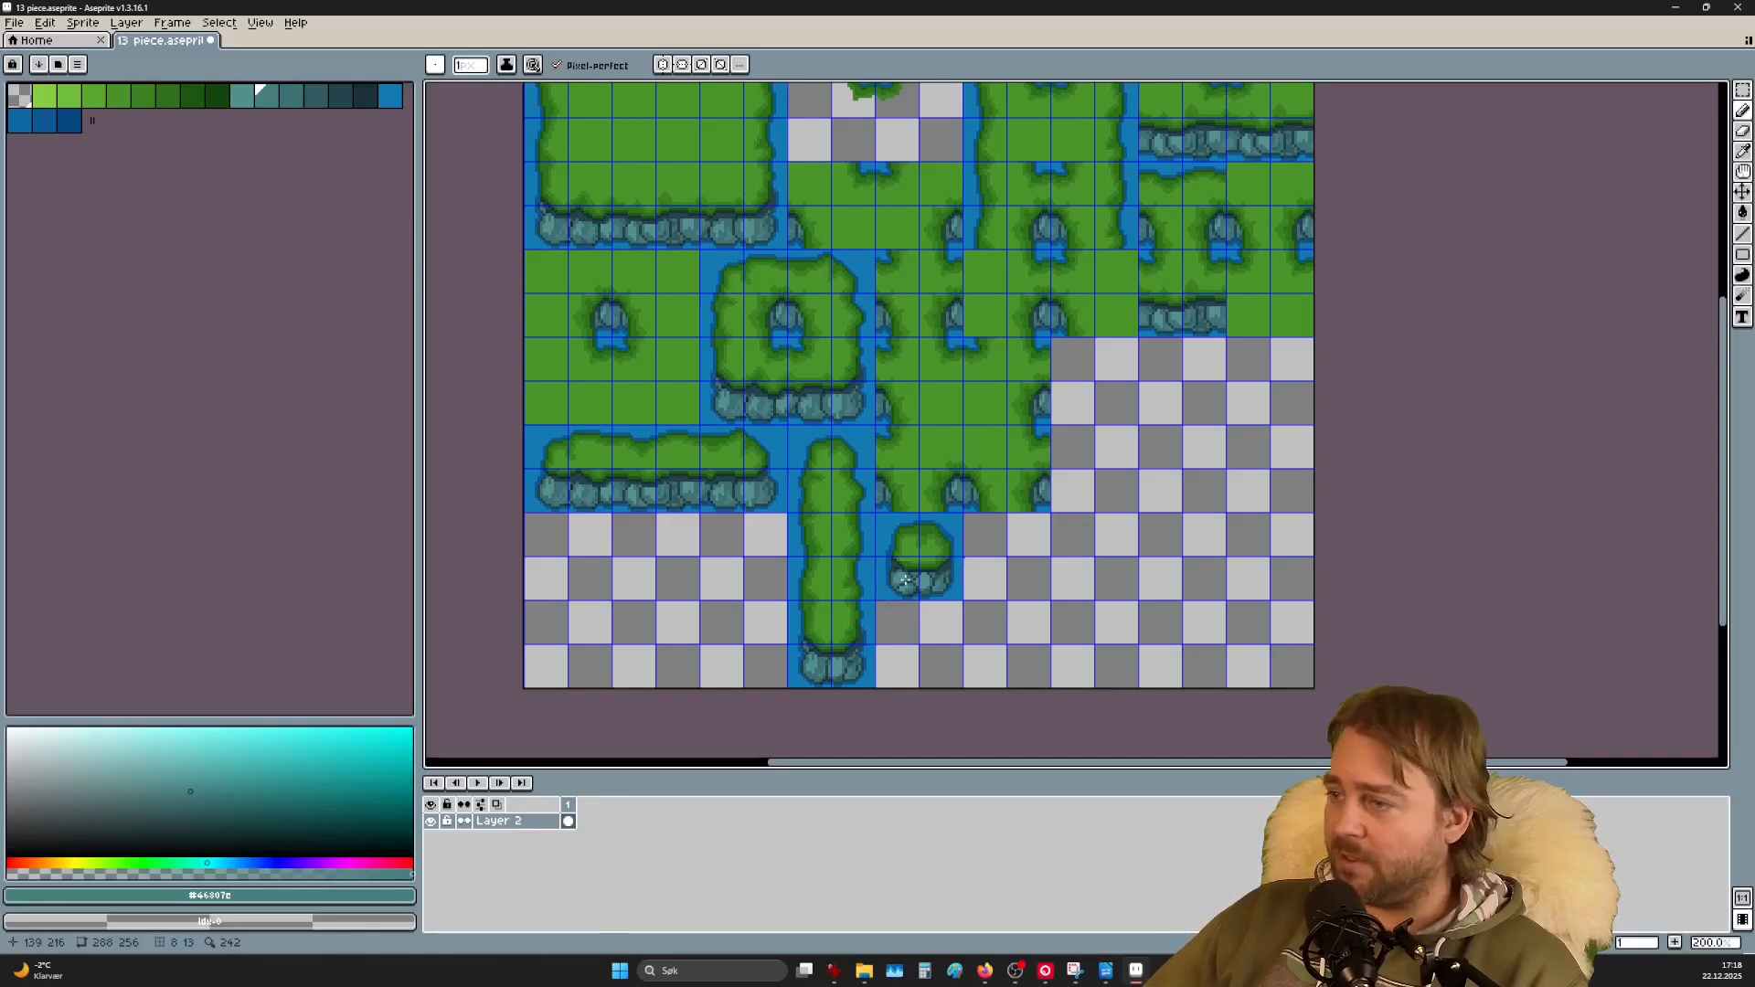
{"action": "scroll", "coordinate": [850, 611], "scroll_direction": "up", "scroll_amount": 2}
{"action": "scroll", "coordinate": [884, 594], "scroll_direction": "down", "scroll_amount": 2}
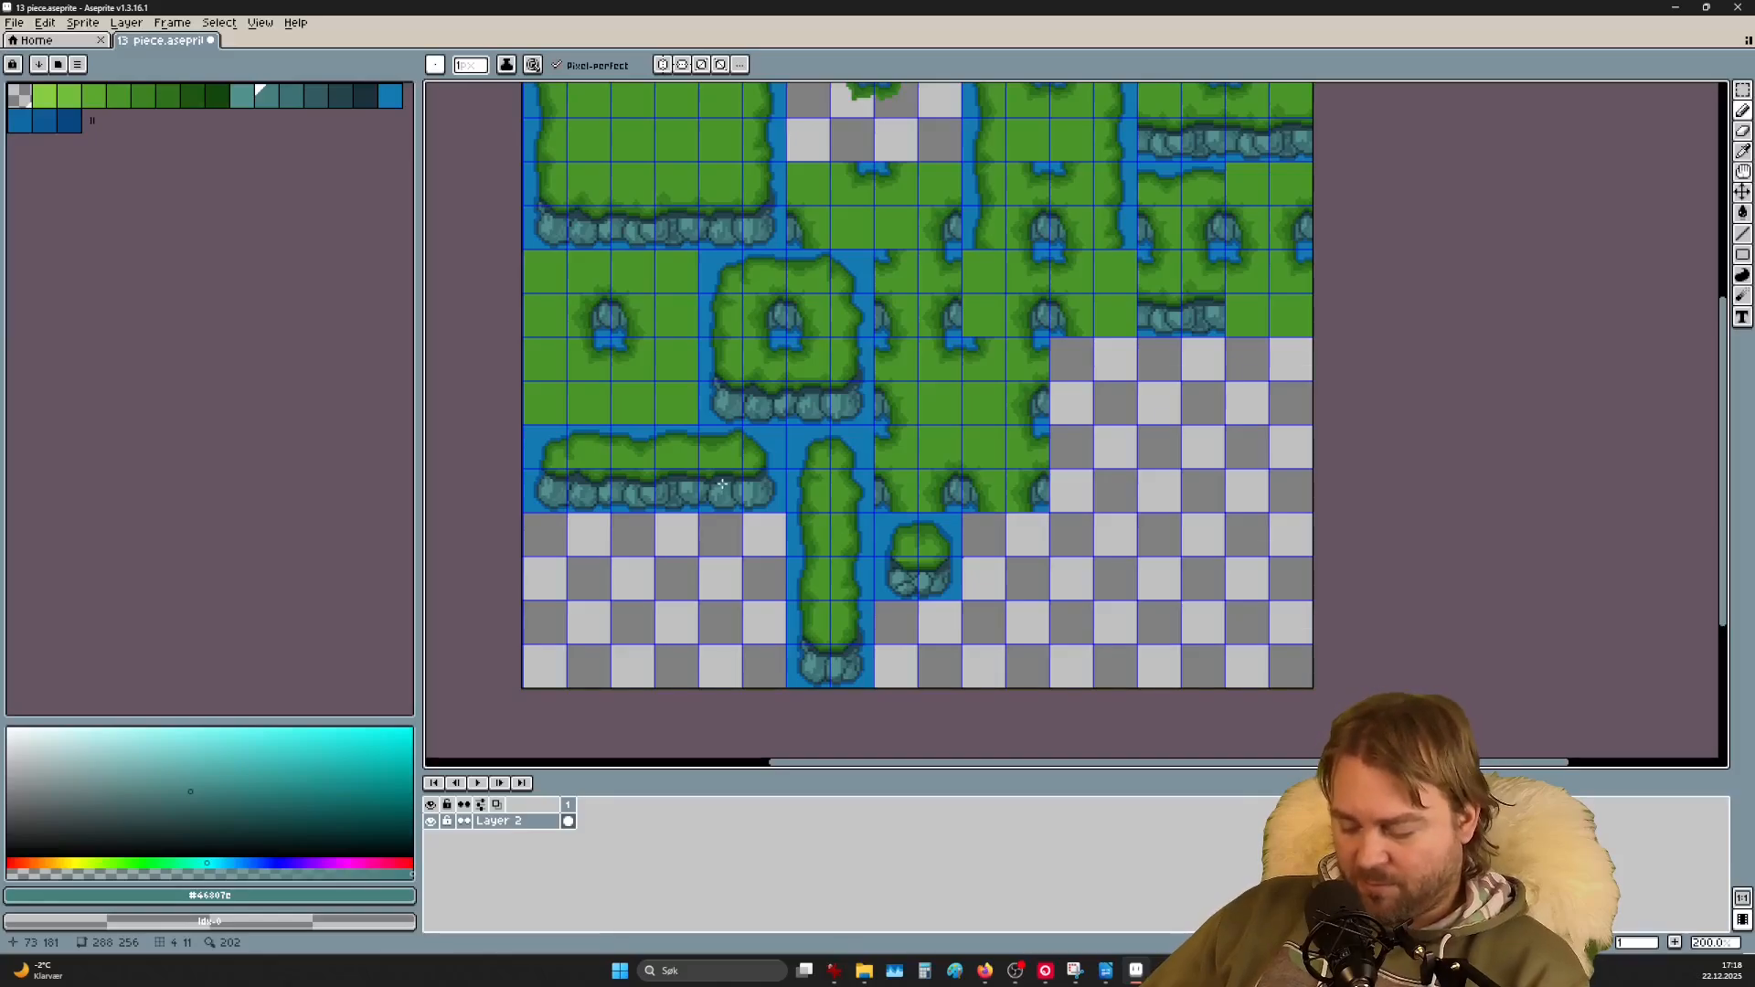
{"action": "key", "text": "m"}
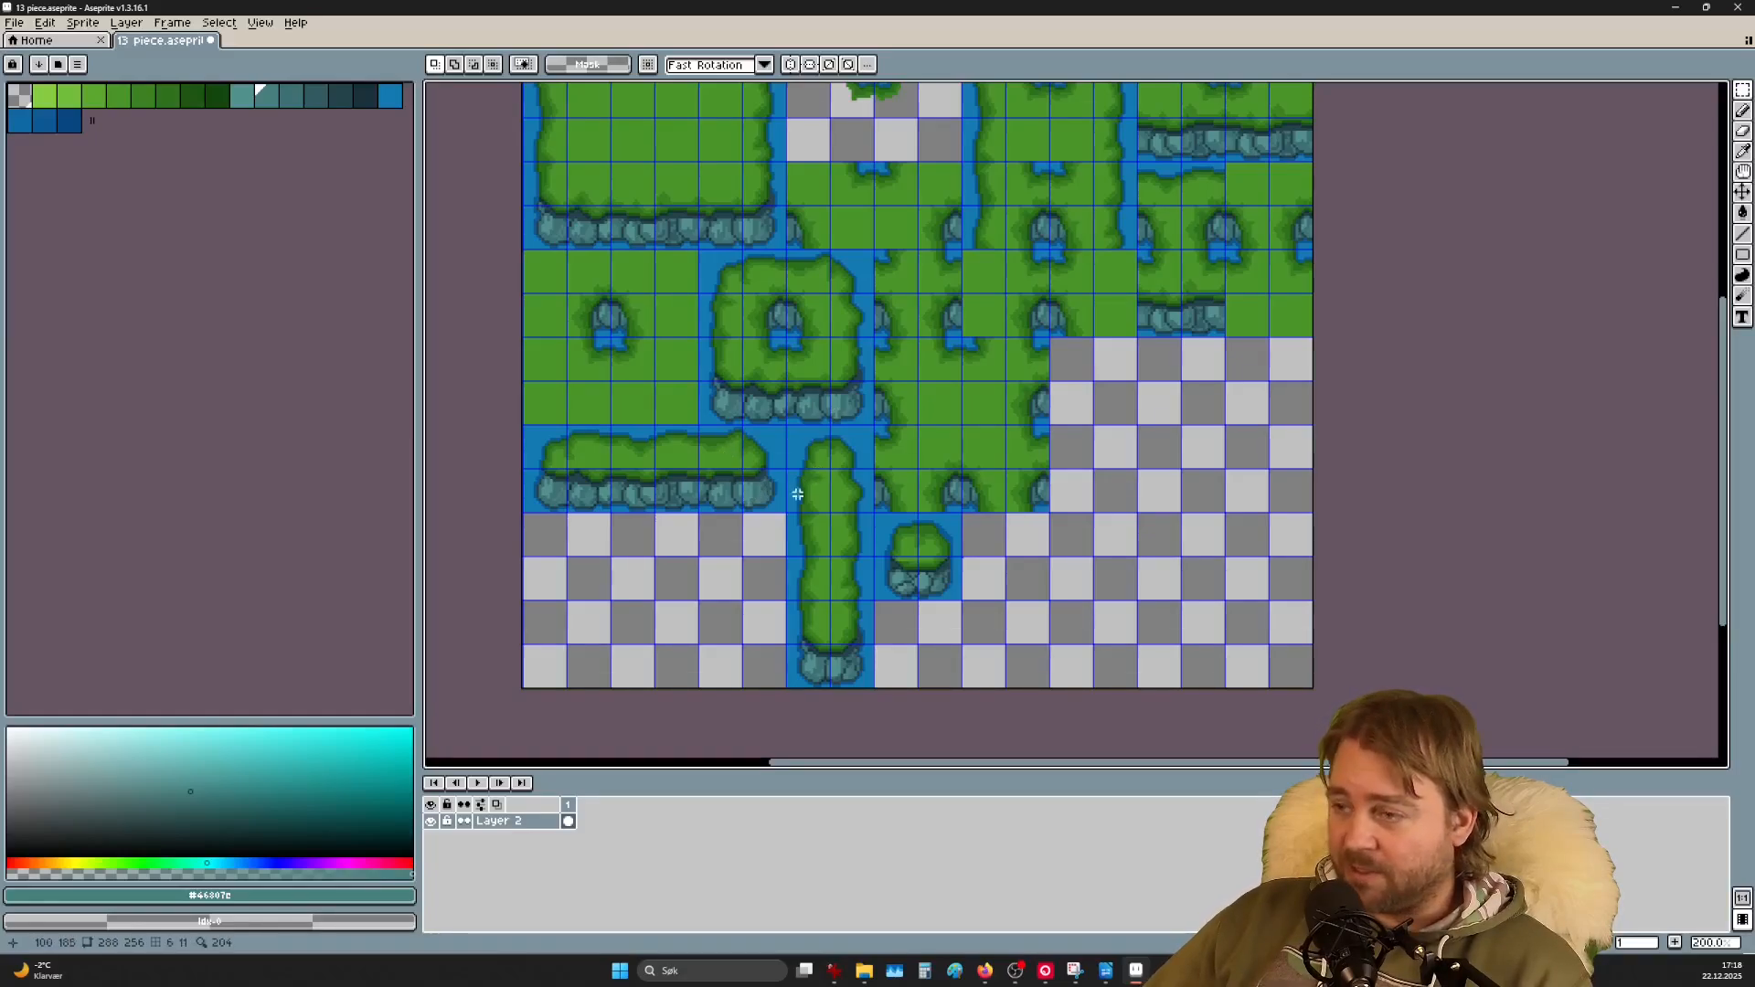
{"action": "scroll", "coordinate": [791, 487], "scroll_direction": "up", "scroll_amount": 2}
{"action": "left_click_drag", "start_coordinate": [752, 491], "coordinate": [1073, 516]}
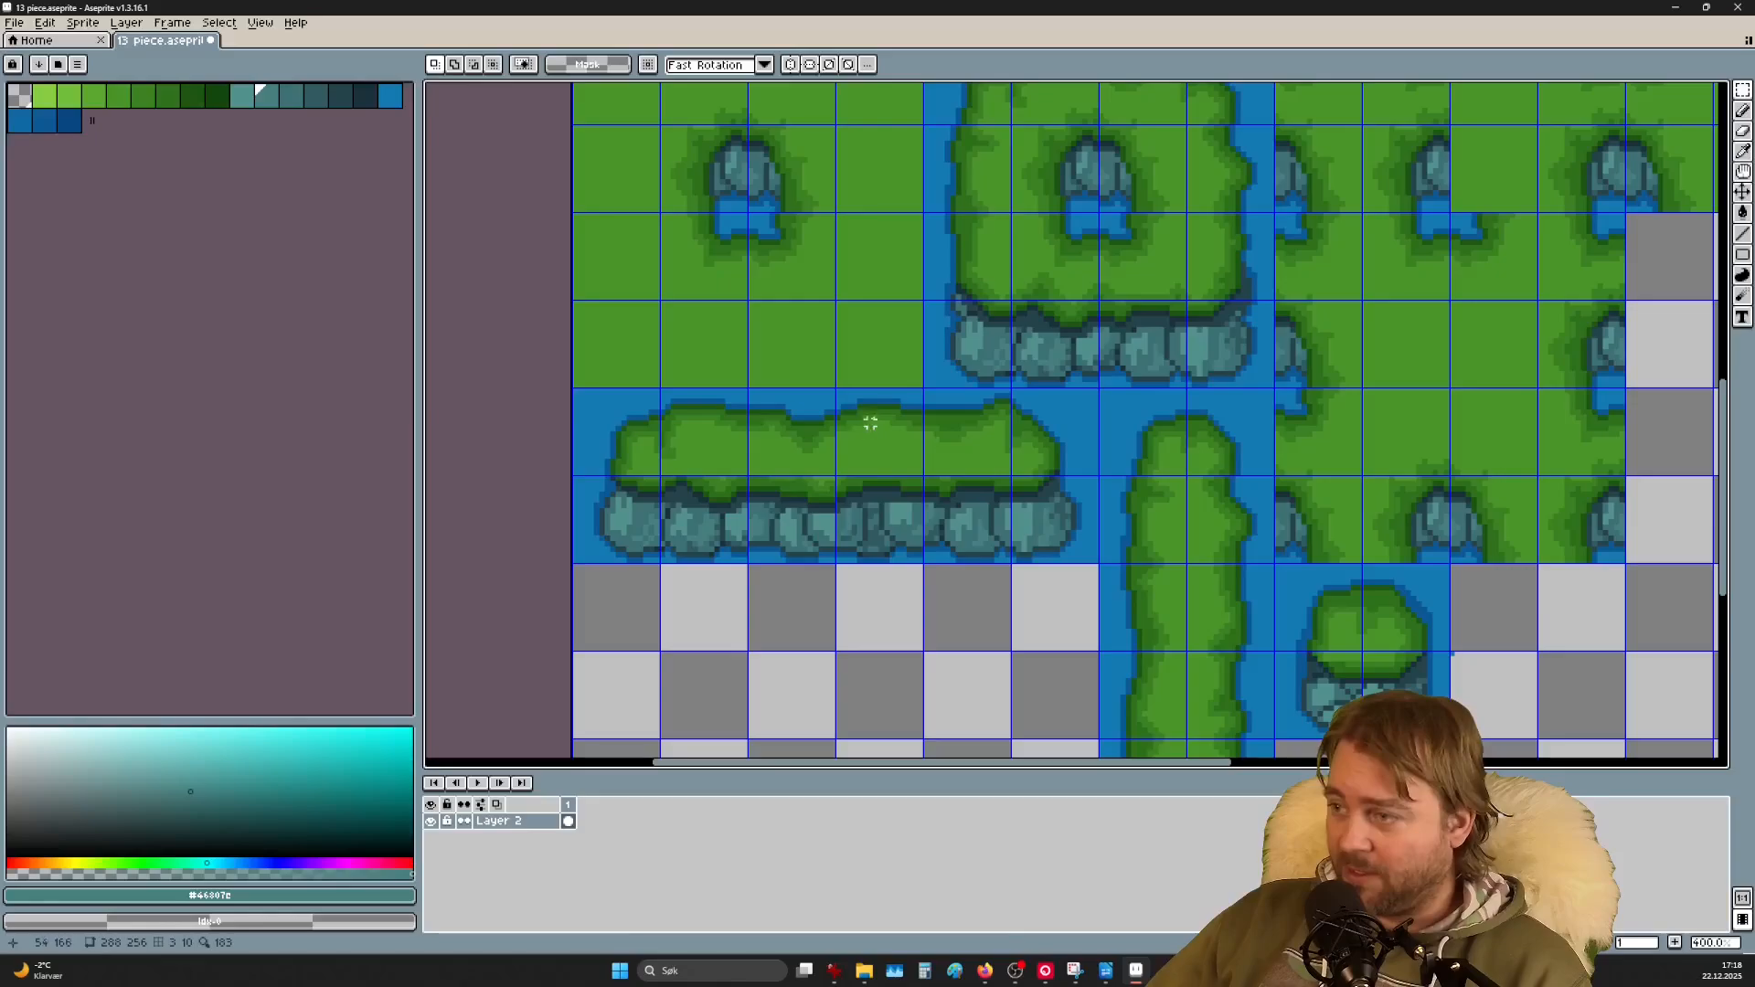
Step: Examine the small single island beside the other tiles and the empty cells left in the tileset
{"action": "scroll", "coordinate": [1190, 559], "scroll_direction": "down", "scroll_amount": 3}
{"action": "scroll", "coordinate": [1191, 560], "scroll_direction": "up", "scroll_amount": 1}
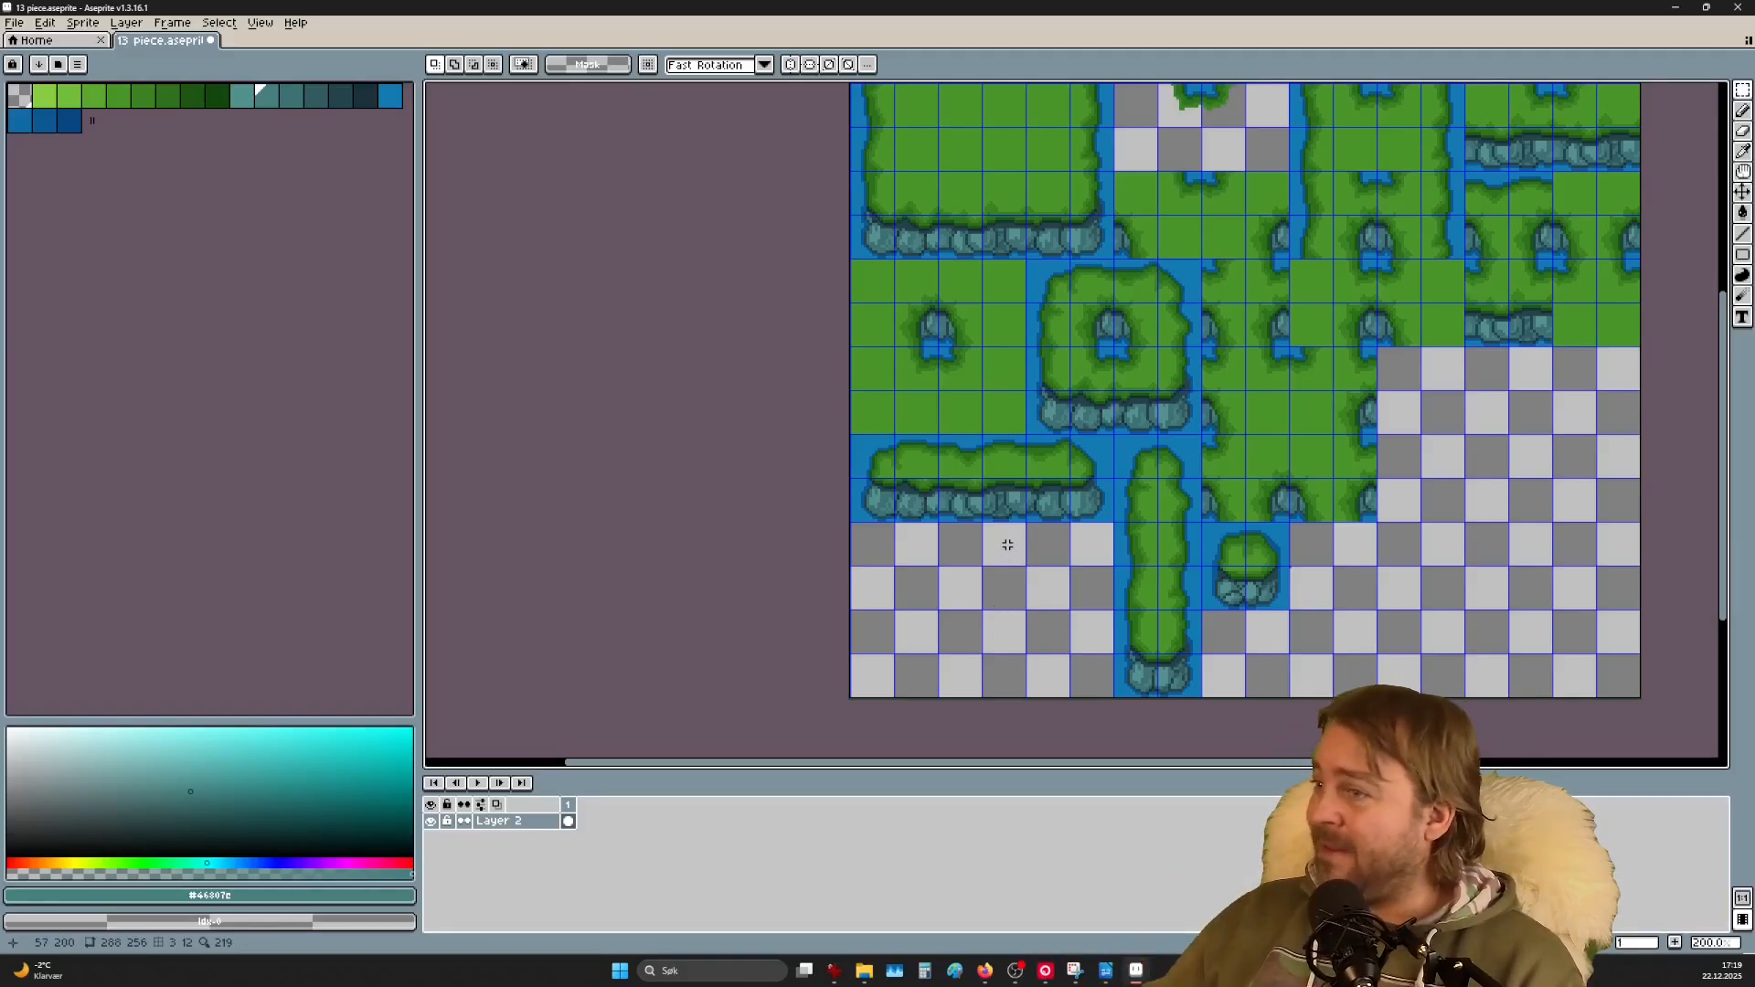
{"action": "scroll", "coordinate": [1117, 566], "scroll_direction": "up", "scroll_amount": 4}
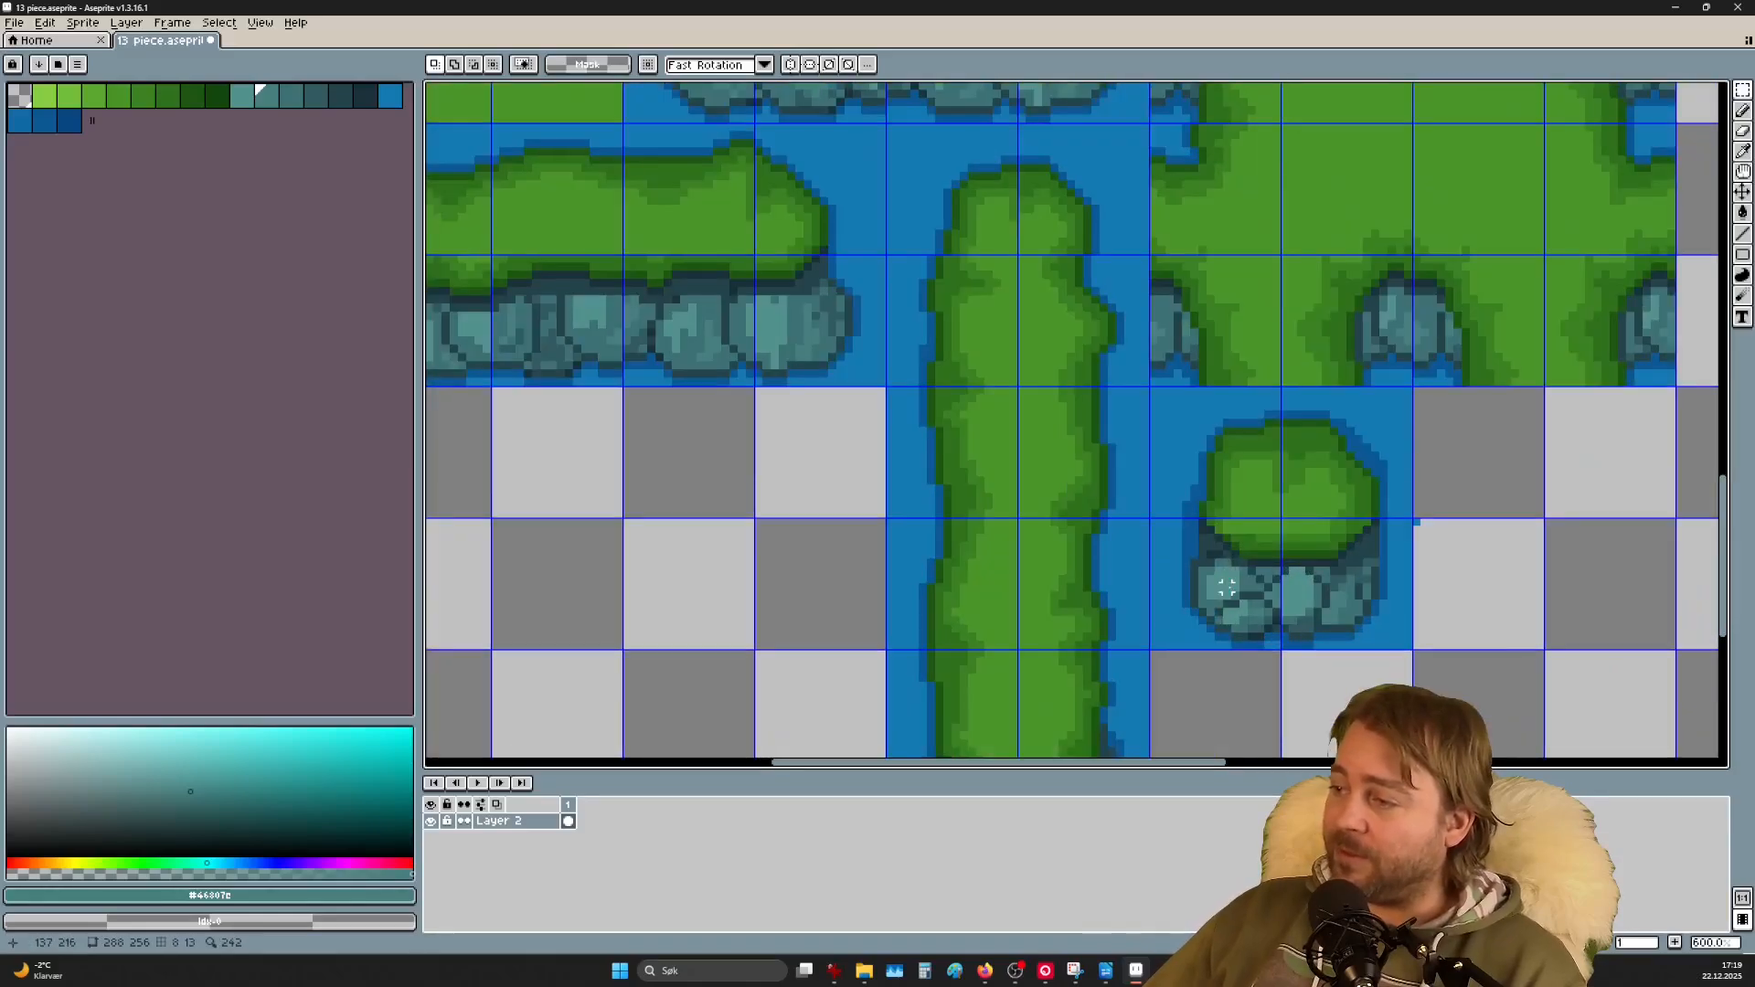
{"action": "scroll", "coordinate": [1457, 572], "scroll_direction": "down", "scroll_amount": 5}
{"action": "scroll", "coordinate": [1450, 570], "scroll_direction": "up", "scroll_amount": 4}
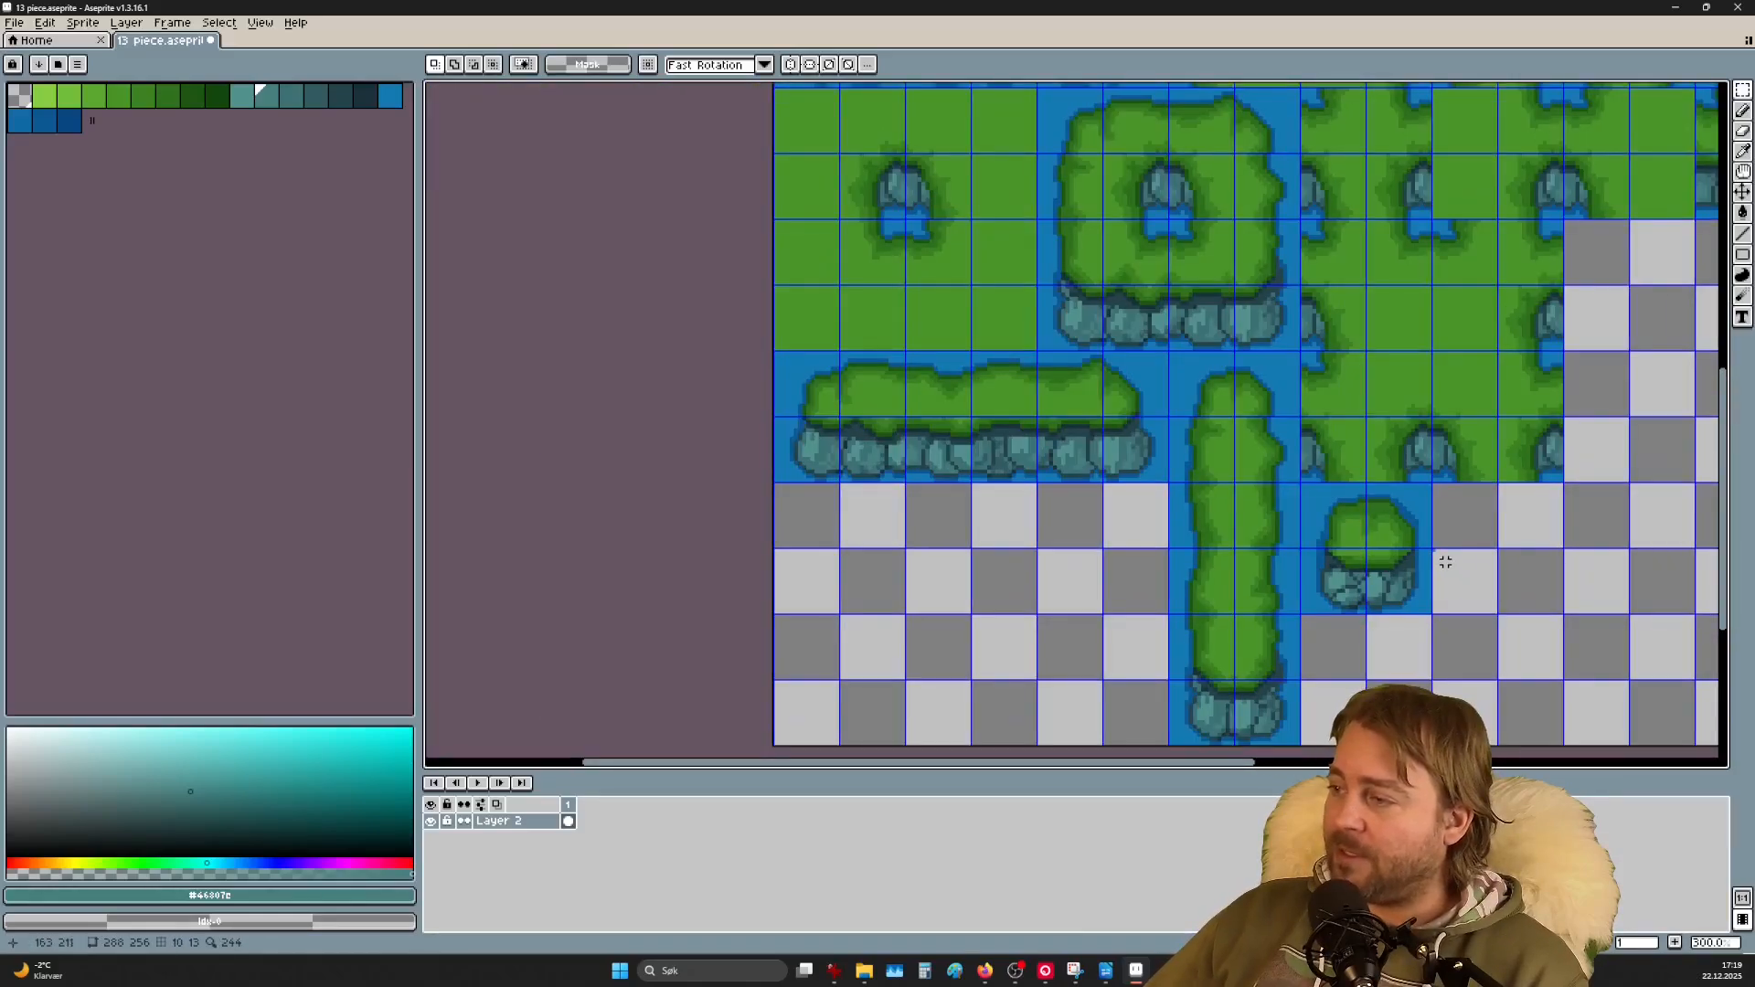
{"action": "scroll", "coordinate": [1446, 562], "scroll_direction": "down", "scroll_amount": 3}
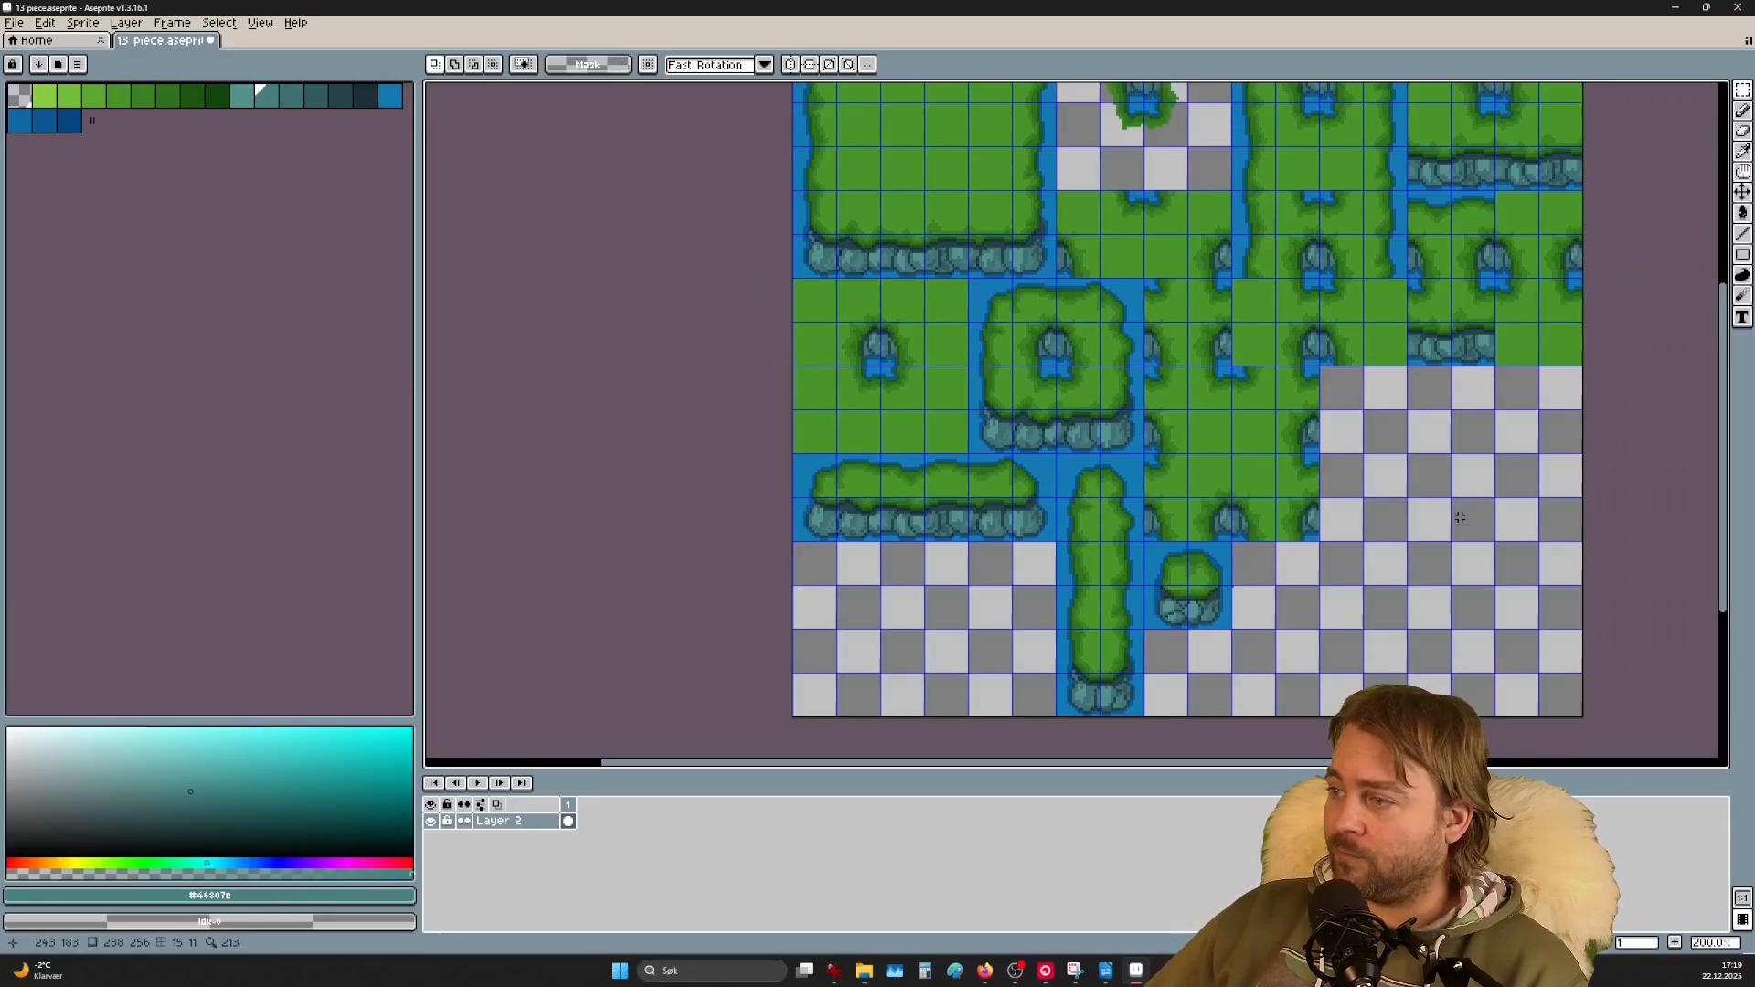
{"action": "left_click_drag", "start_coordinate": [1408, 449], "coordinate": [1417, 563]}
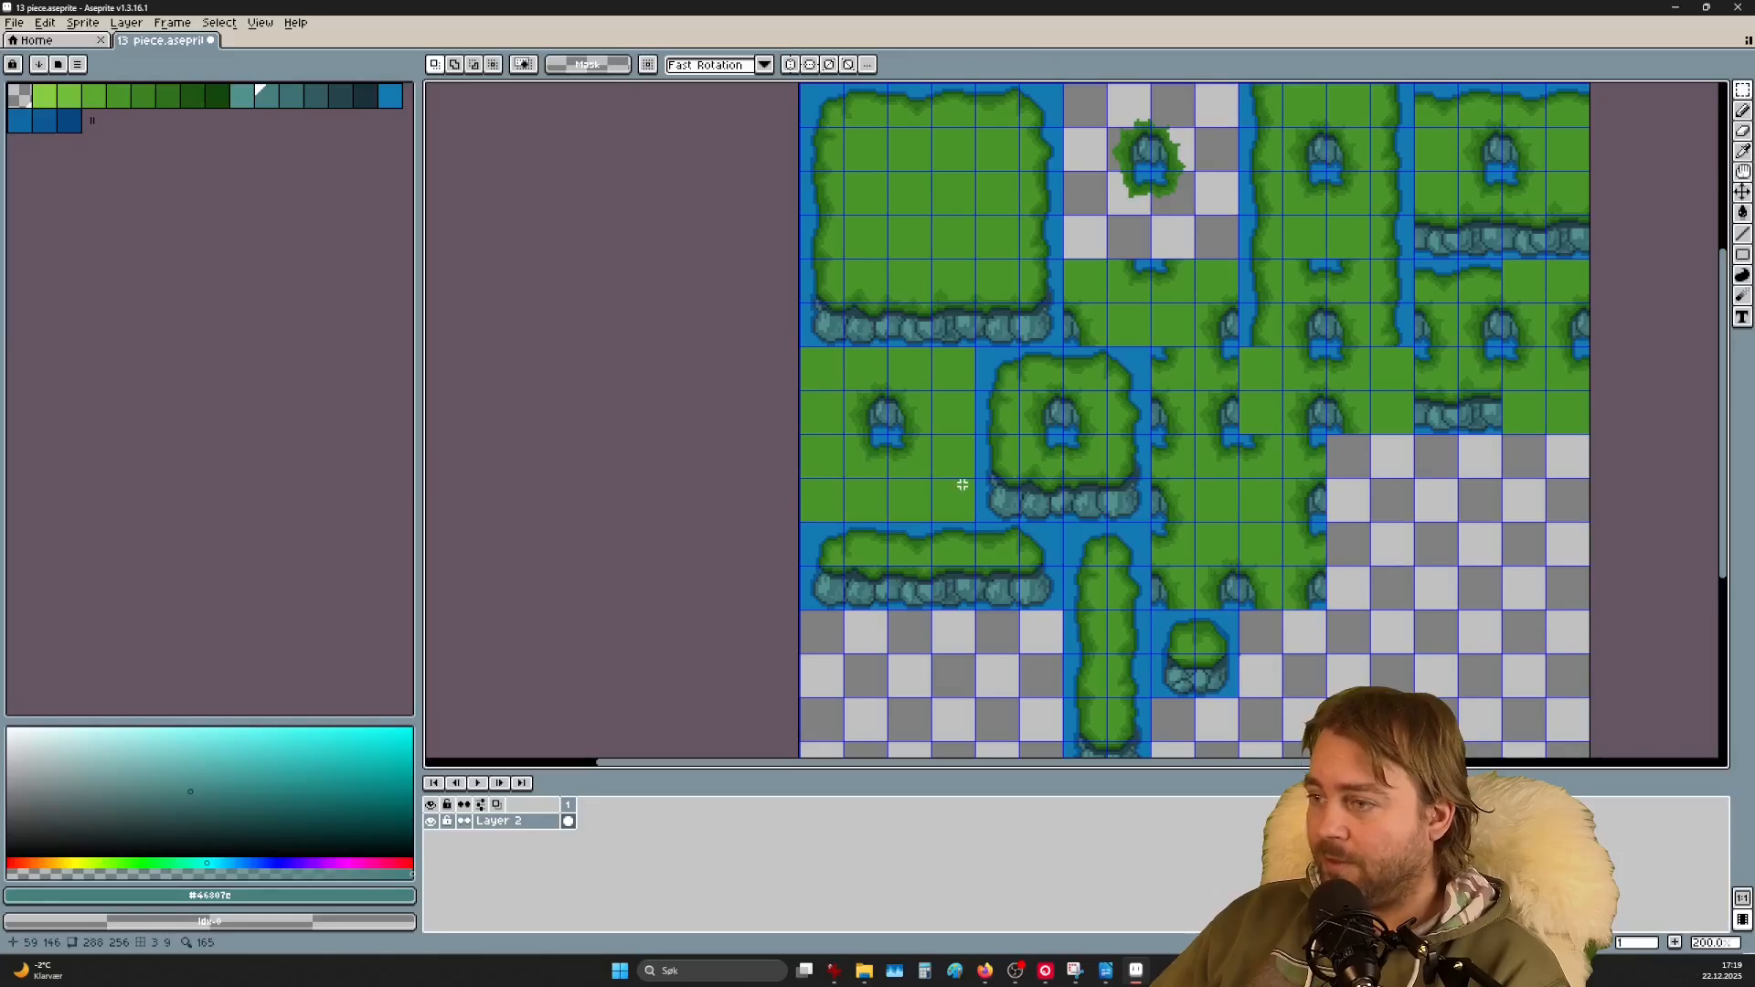
Step: Enable snapping to the grid and move the 64 × 64 px grass block with a single central rock hole to X 96, Y 0
{"action": "key", "text": "m"}
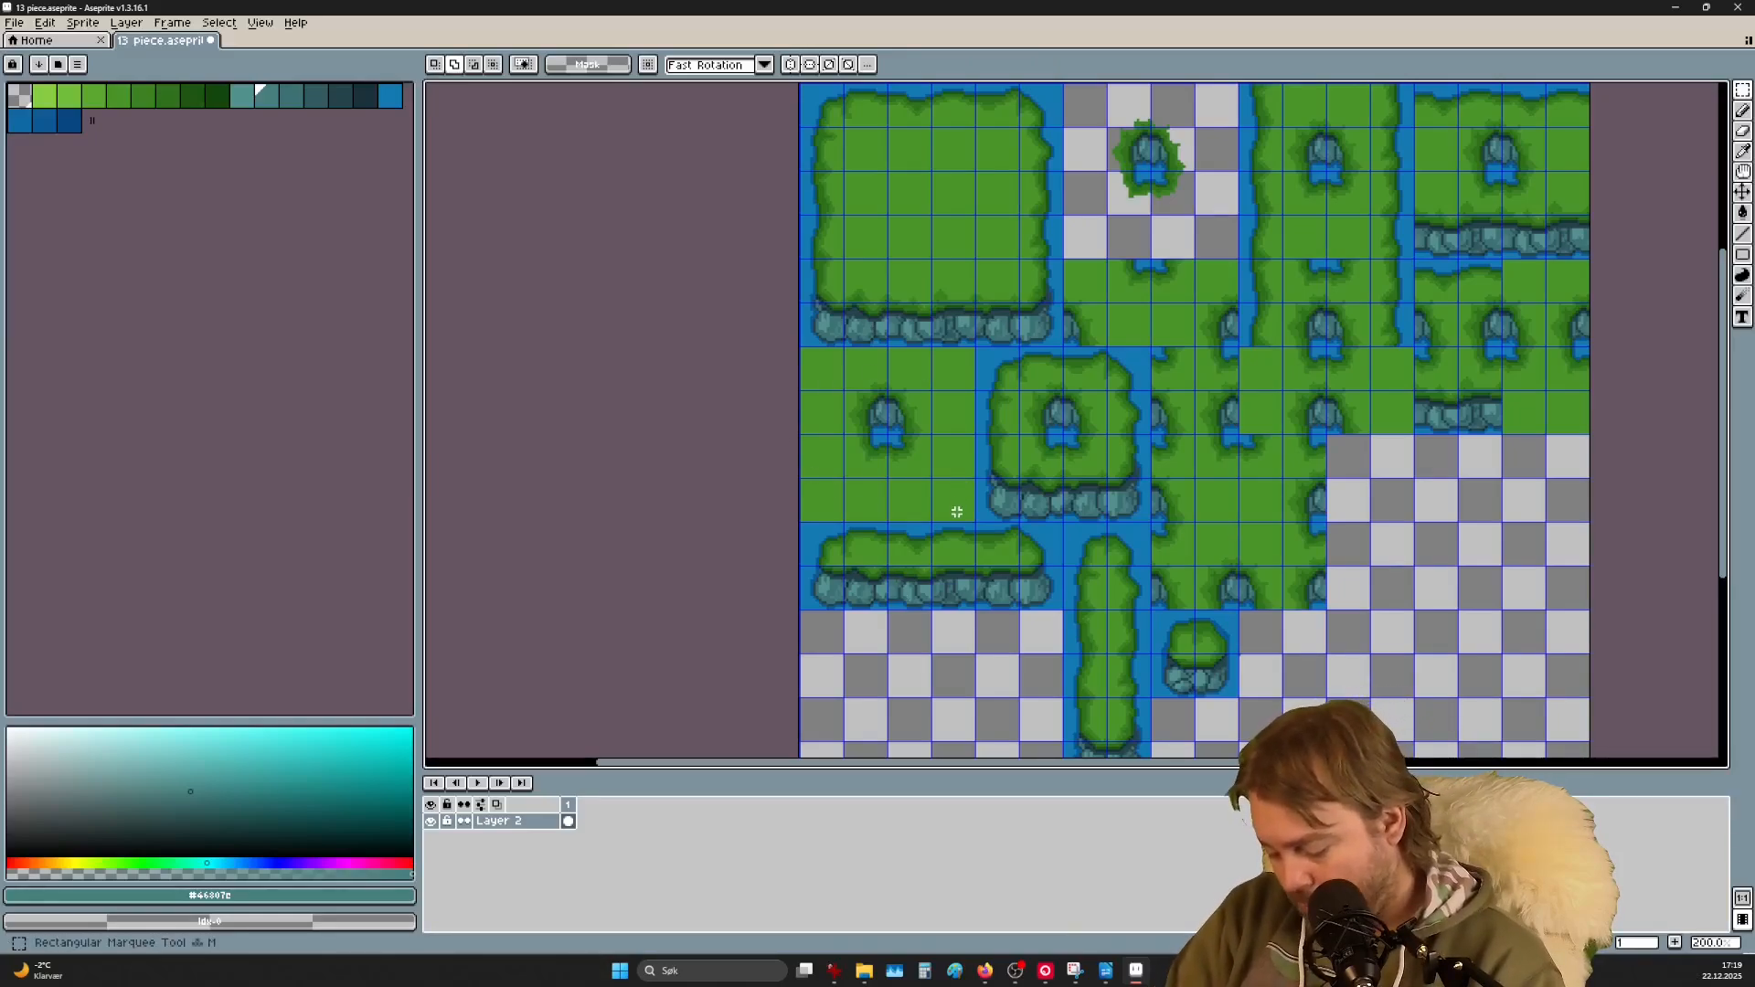
{"action": "key", "text": "shift+s"}
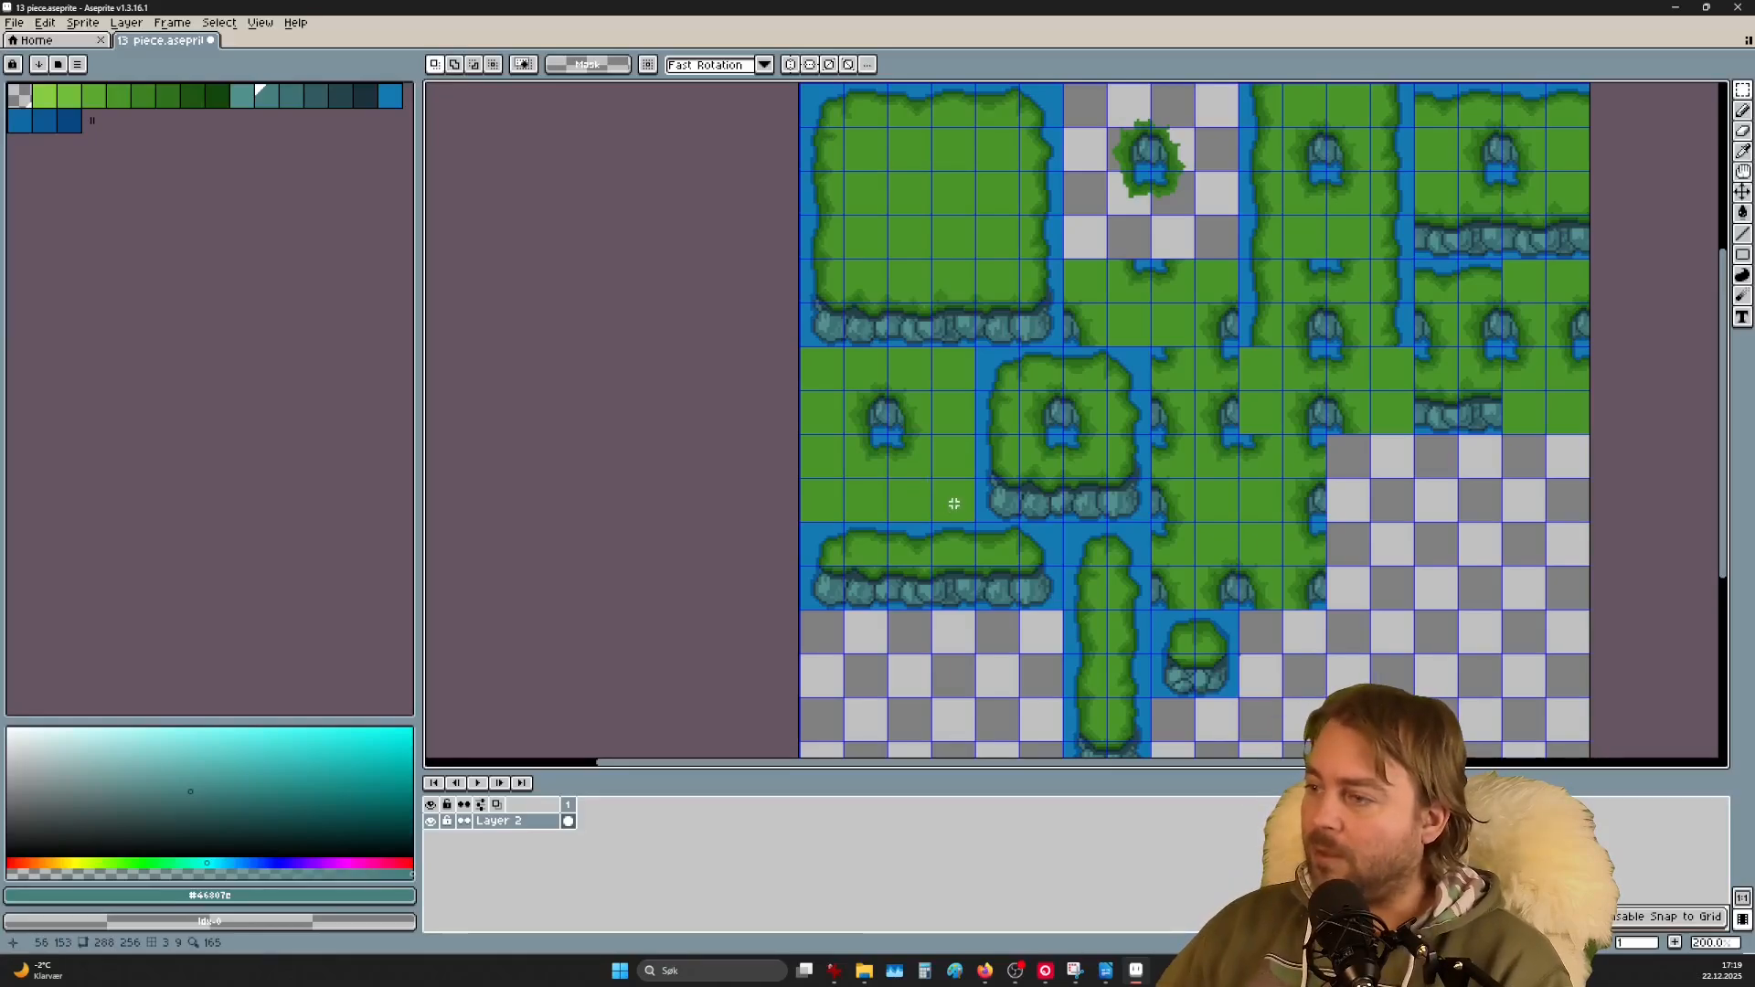
{"action": "left_click_drag", "start_coordinate": [952, 502], "coordinate": [795, 344]}
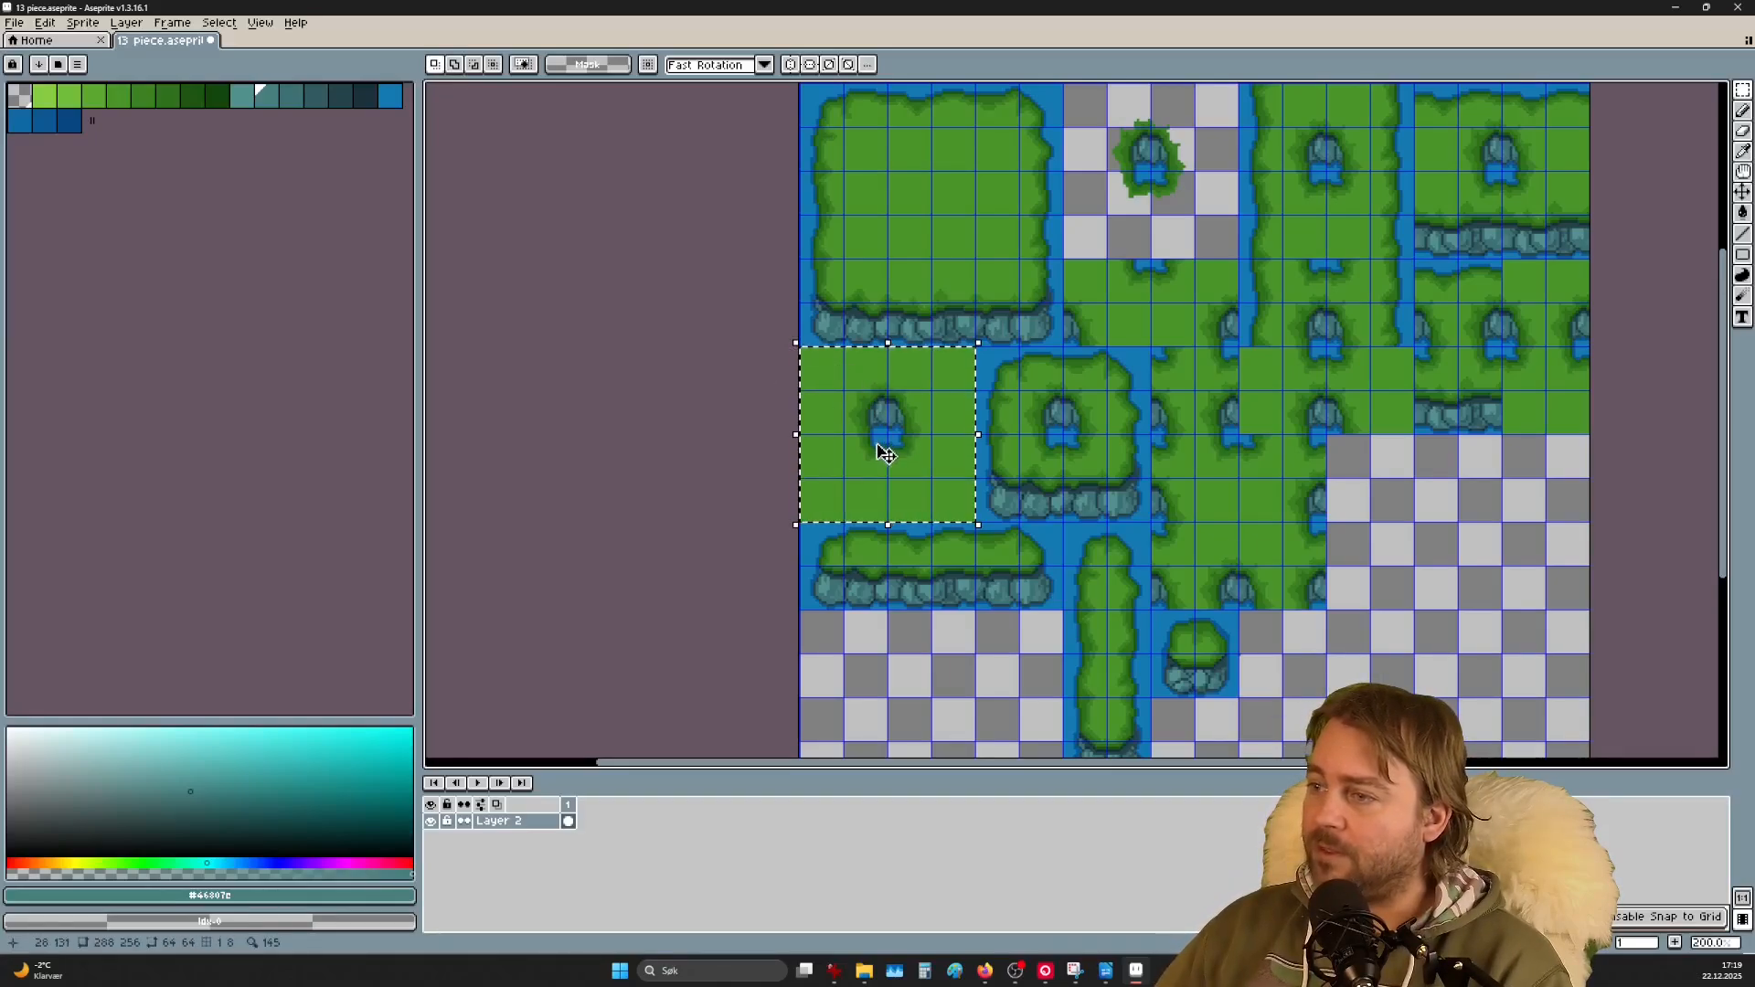
{"action": "left_click_drag", "start_coordinate": [887, 456], "coordinate": [1149, 192]}
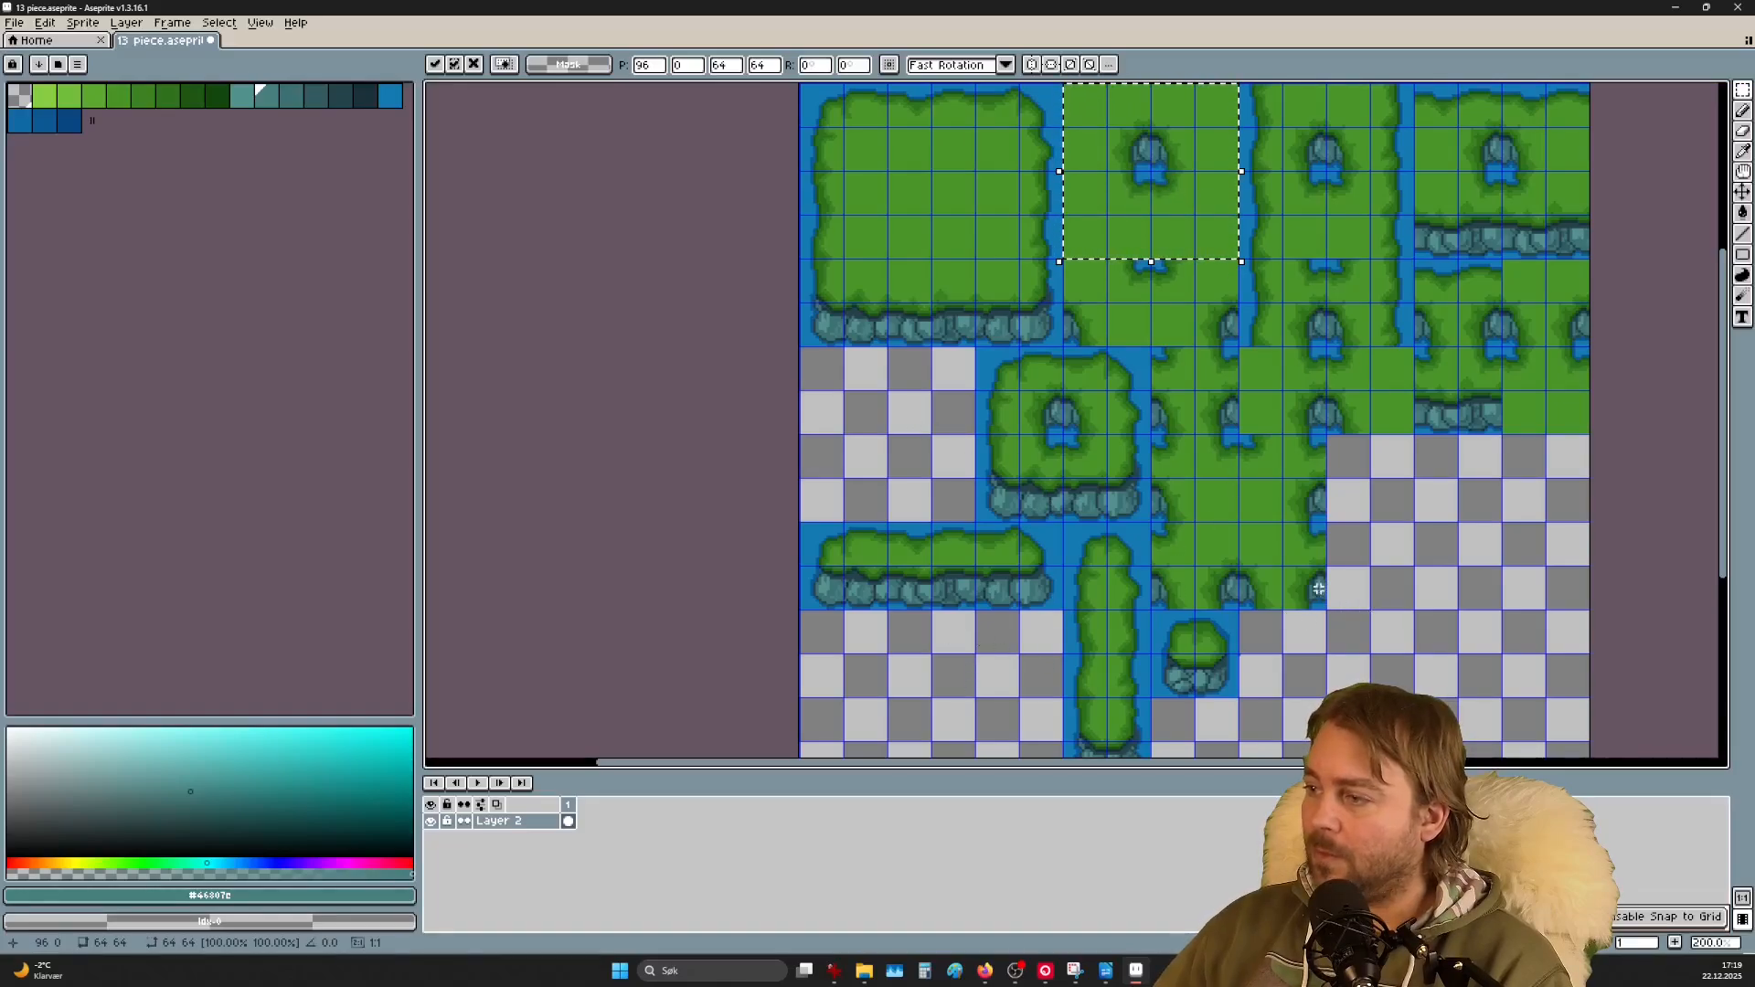
Step: Move the lower 64 × 64 px block with rock holes along its edges to X 0, Y 96 and the 32 × 32 px small island to X 128, Y 128
{"action": "left_click_drag", "start_coordinate": [1335, 592], "coordinate": [1156, 439]}
{"action": "left_click_drag", "start_coordinate": [1253, 498], "coordinate": [905, 412]}
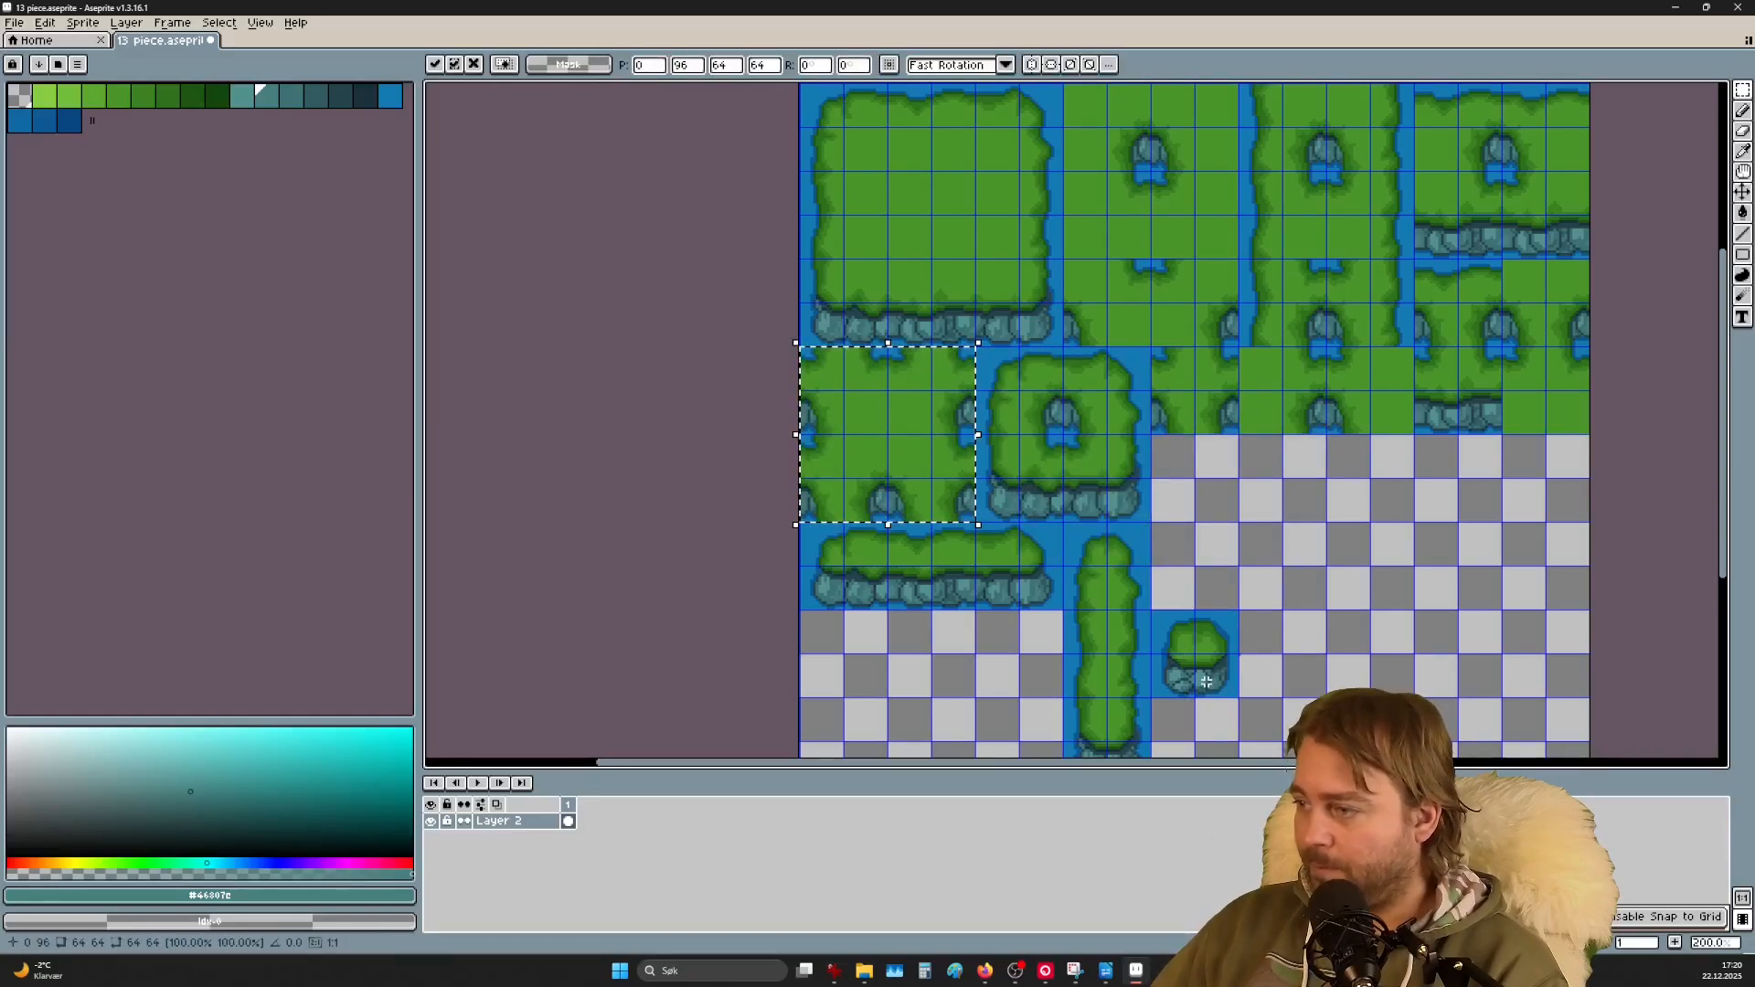
{"action": "left_click_drag", "start_coordinate": [1228, 681], "coordinate": [1203, 512]}
{"action": "left_click_drag", "start_coordinate": [1194, 661], "coordinate": [1107, 606]}
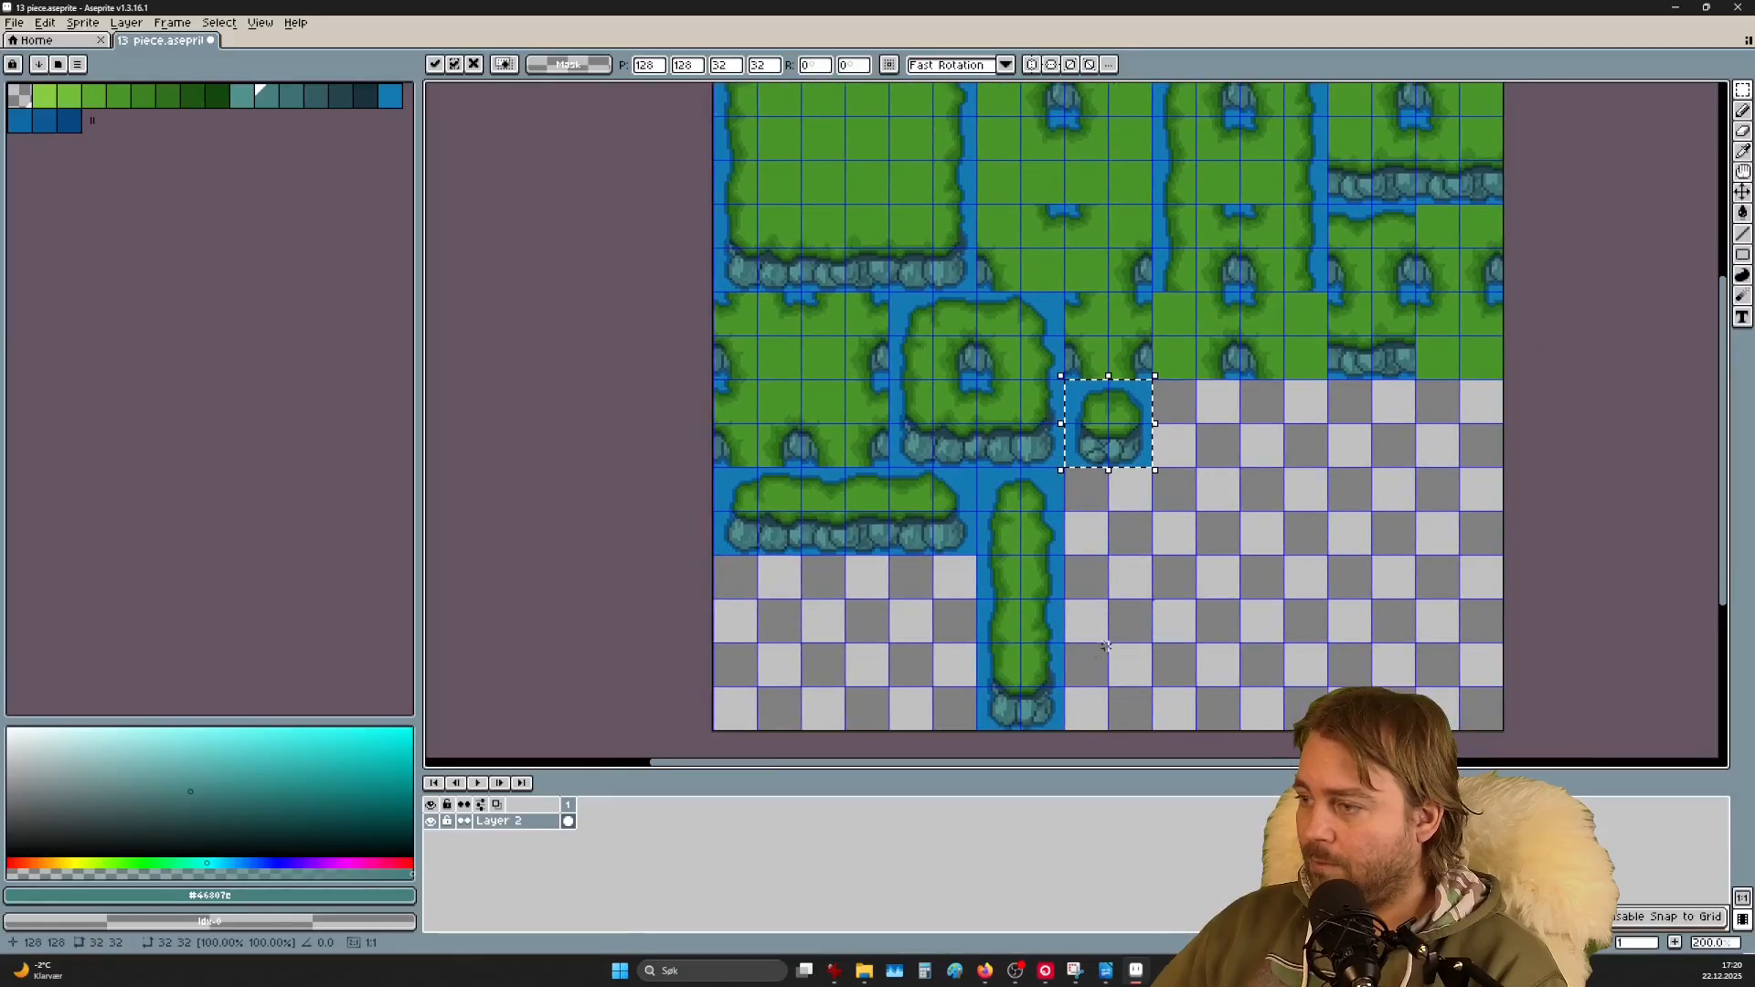
Step: Move the lower 32 × 64 px part of the narrow vertical island directly beside the small island and deselect it
{"action": "left_click_drag", "start_coordinate": [1045, 722], "coordinate": [1017, 568]}
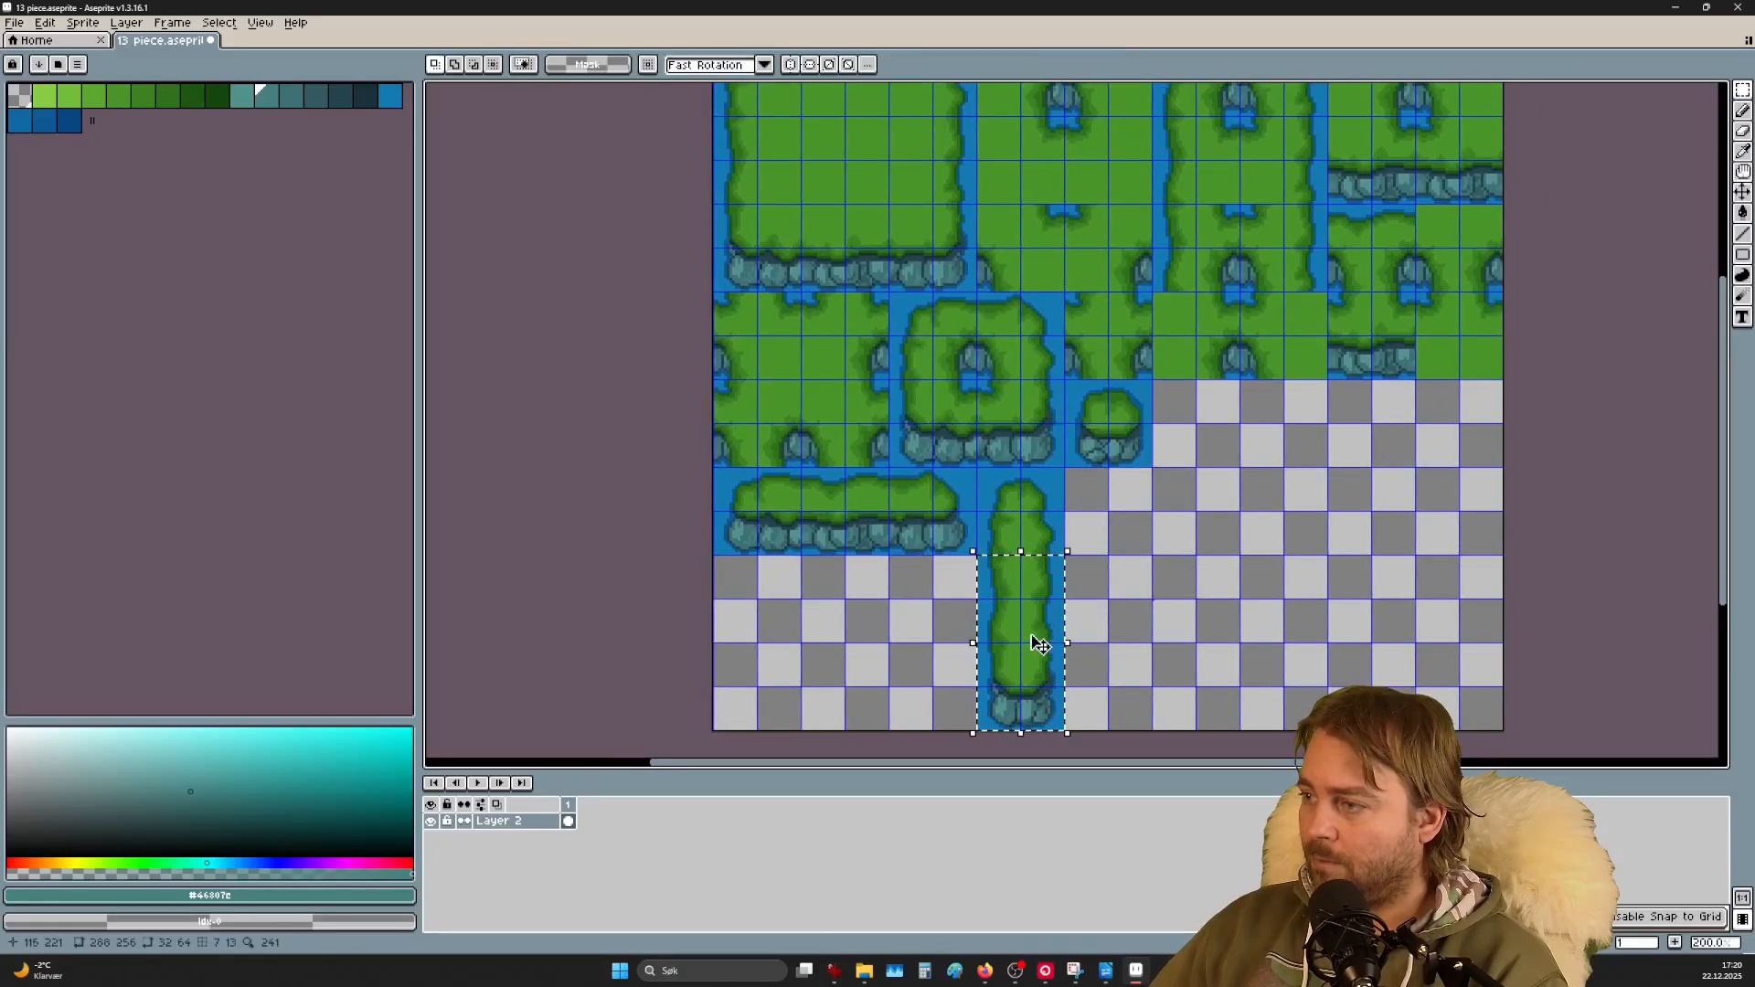
{"action": "left_click_drag", "start_coordinate": [1032, 640], "coordinate": [1216, 440]}
{"action": "left_click", "coordinate": [1391, 509]}
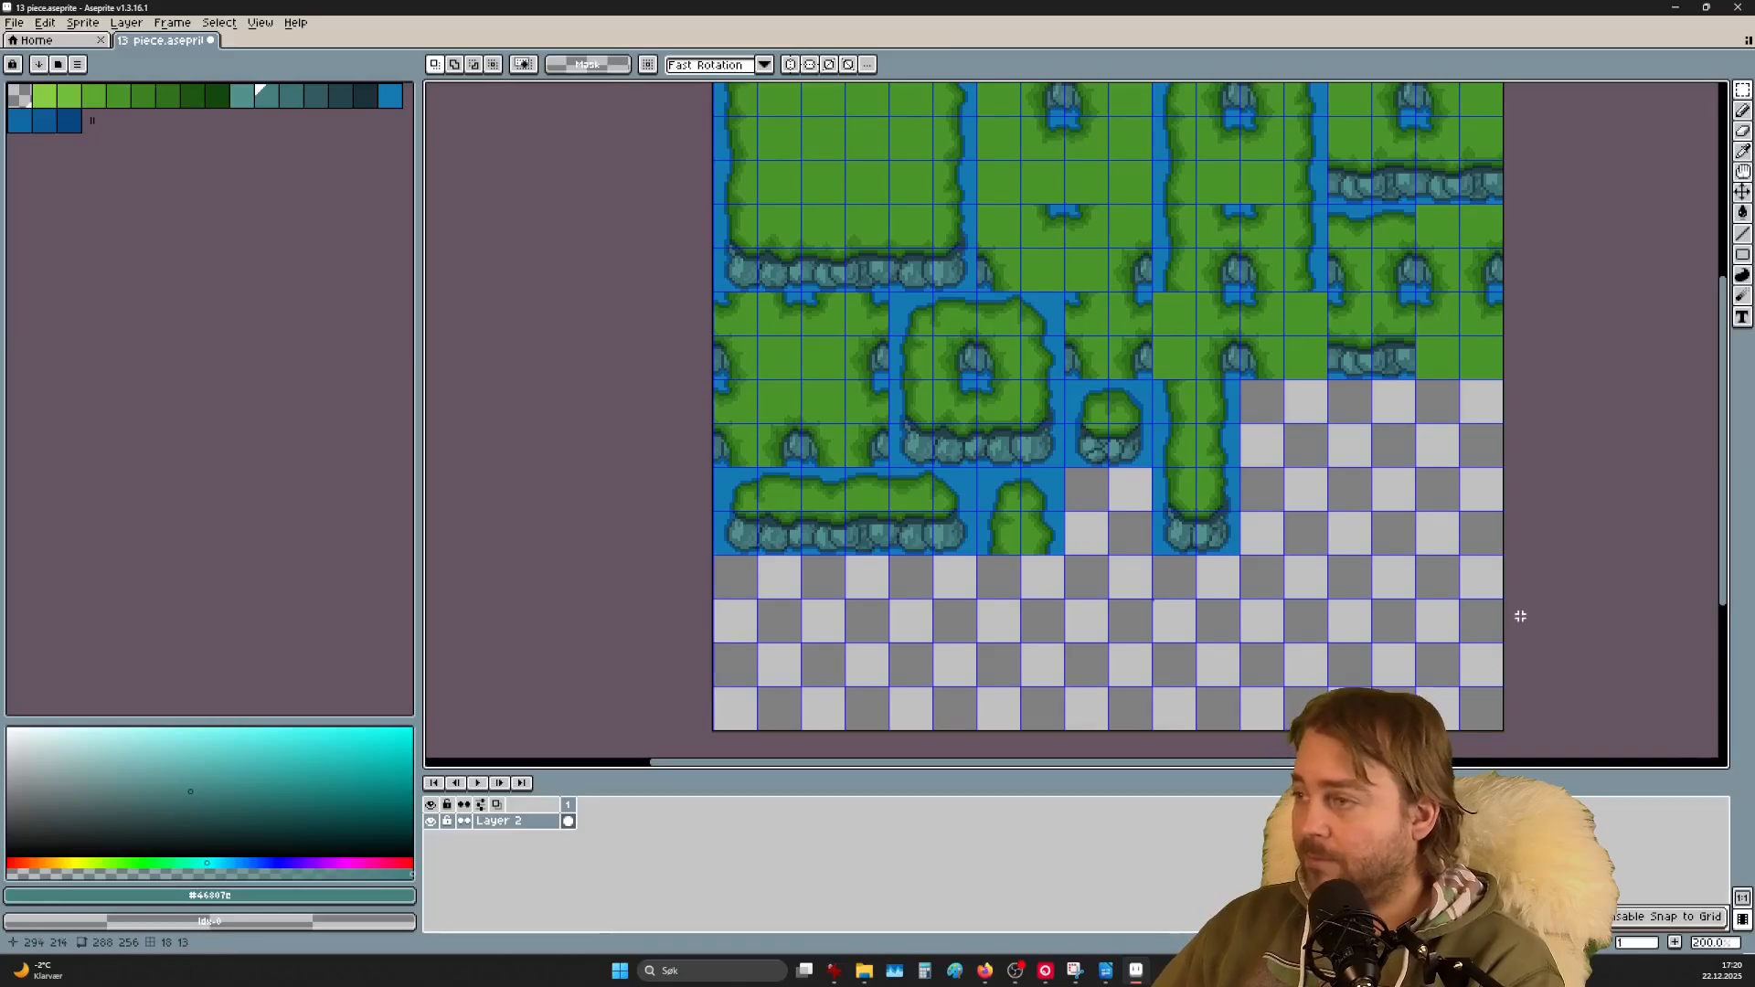
Step: Fill the empty 32 × 32 px tile beneath the small island with the water blue #157bb3
{"action": "scroll", "coordinate": [1521, 617], "scroll_direction": "down", "scroll_amount": 3}
{"action": "scroll", "coordinate": [1428, 493], "scroll_direction": "up", "scroll_amount": 3}
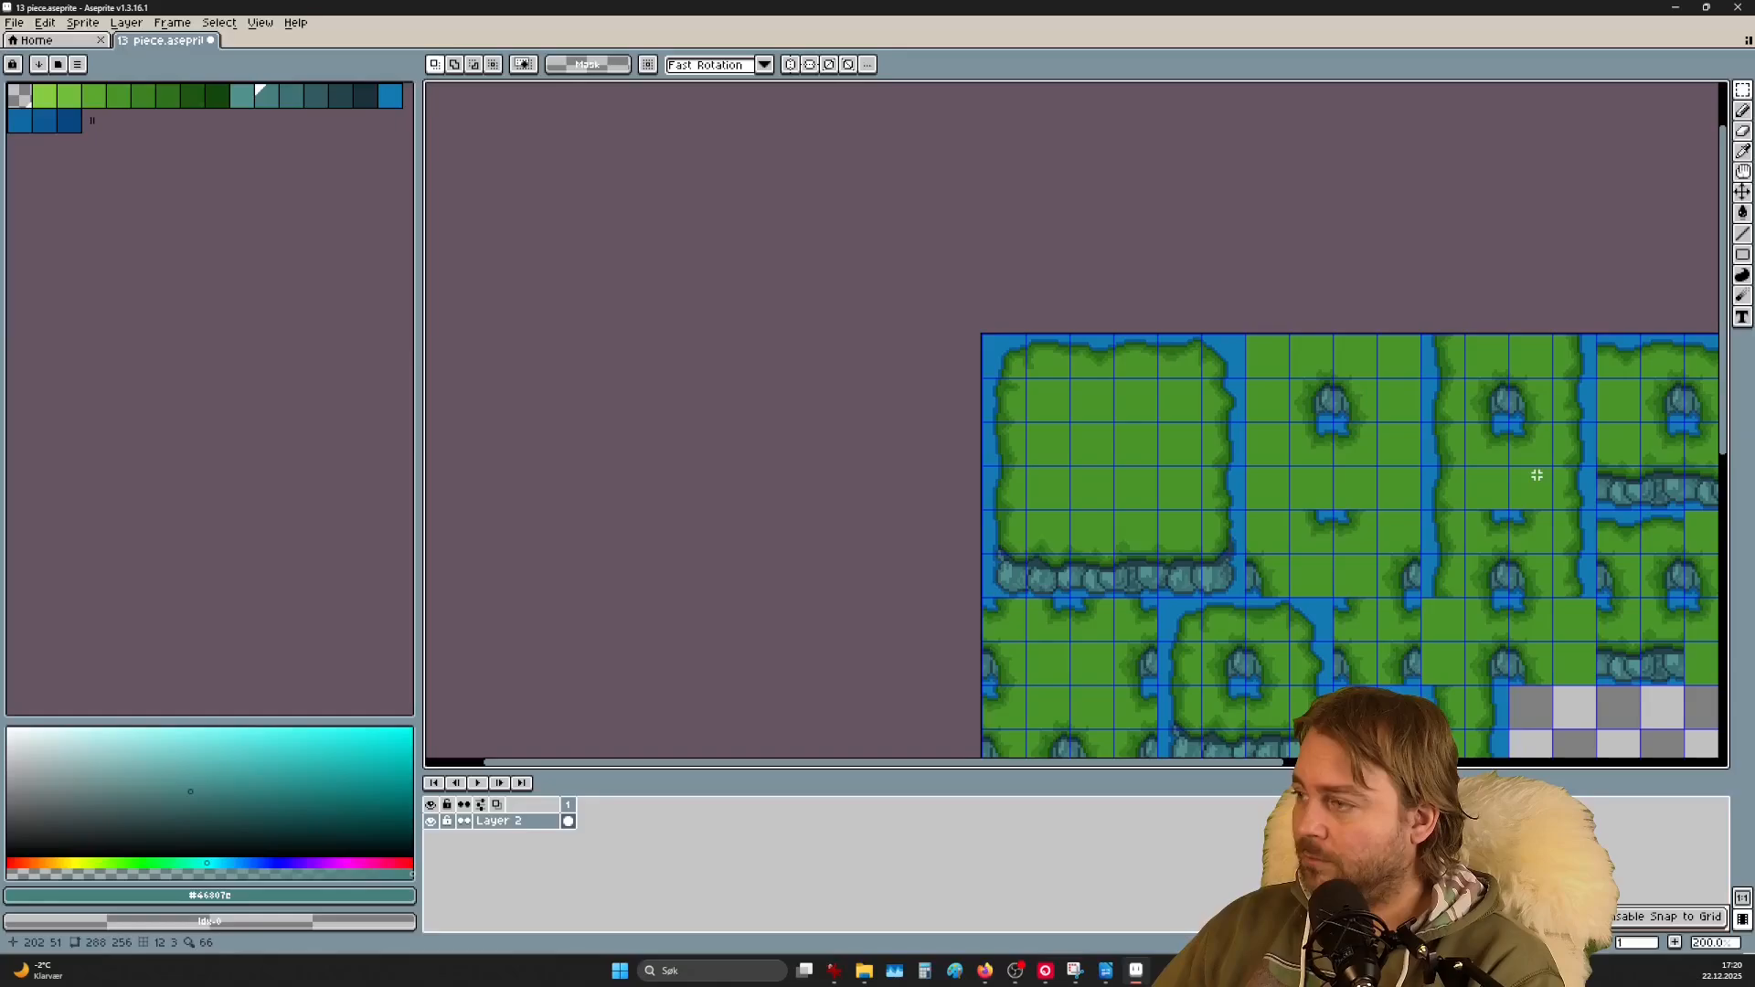
{"action": "left_click_drag", "start_coordinate": [1537, 475], "coordinate": [1335, 416]}
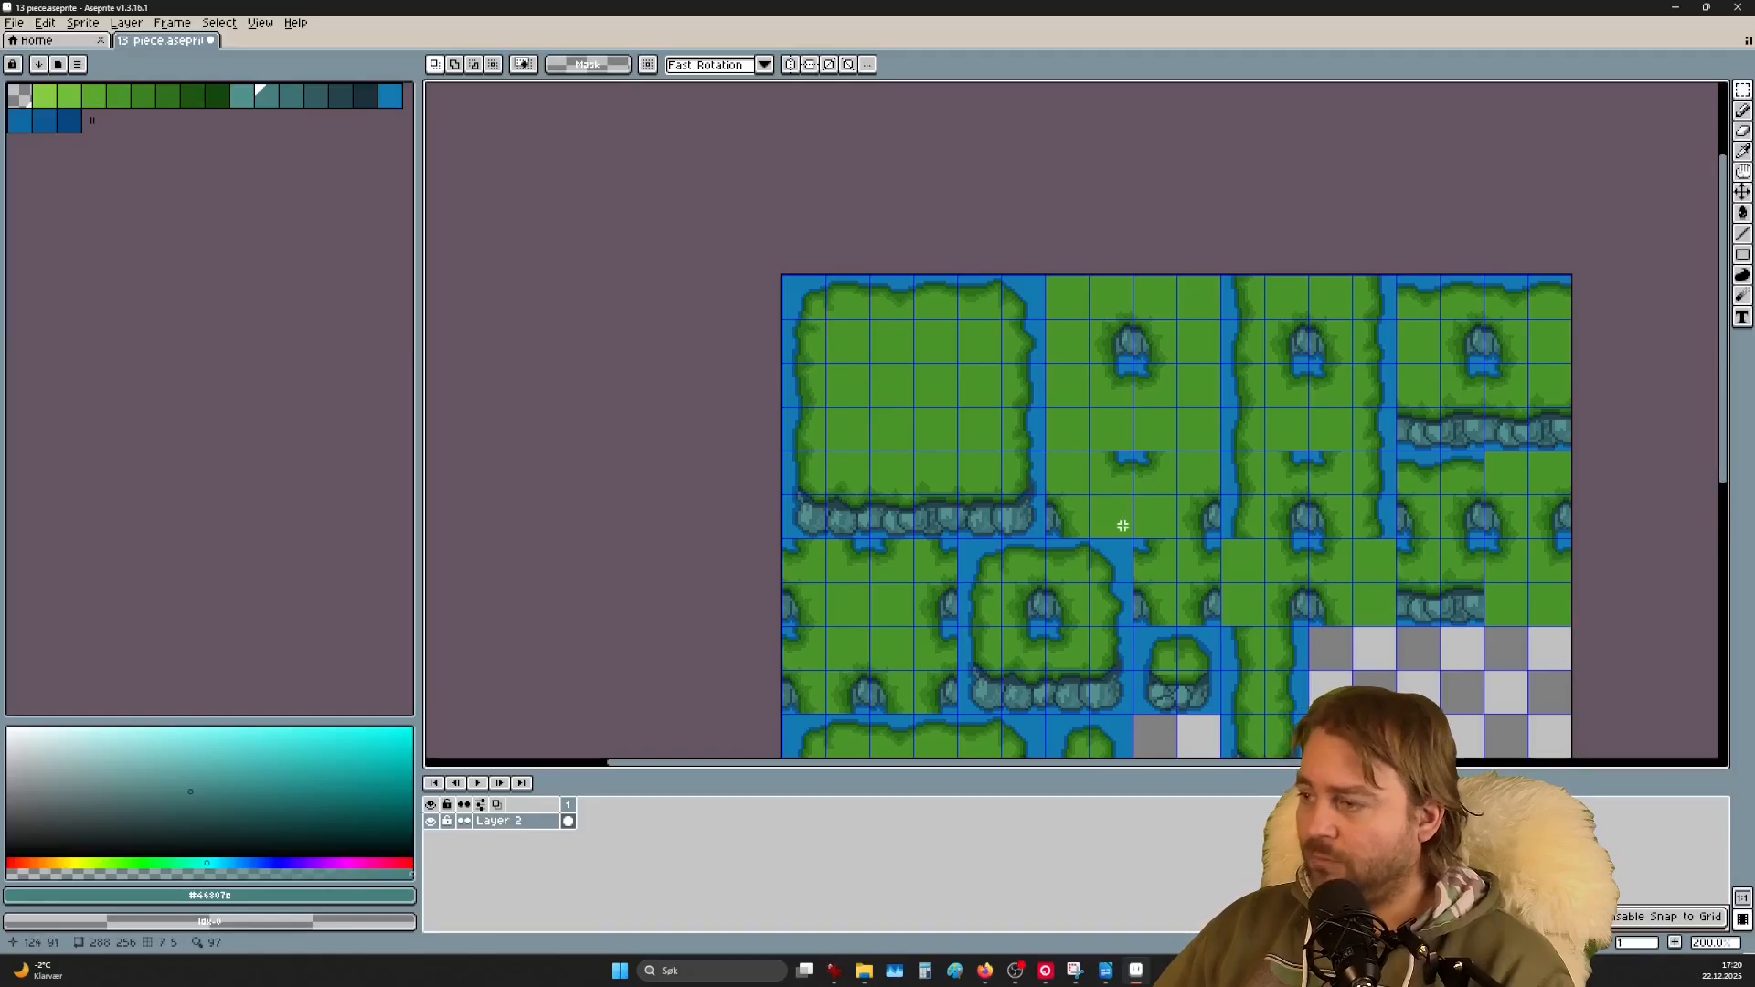
{"action": "scroll", "coordinate": [1116, 521], "scroll_direction": "down", "scroll_amount": 1}
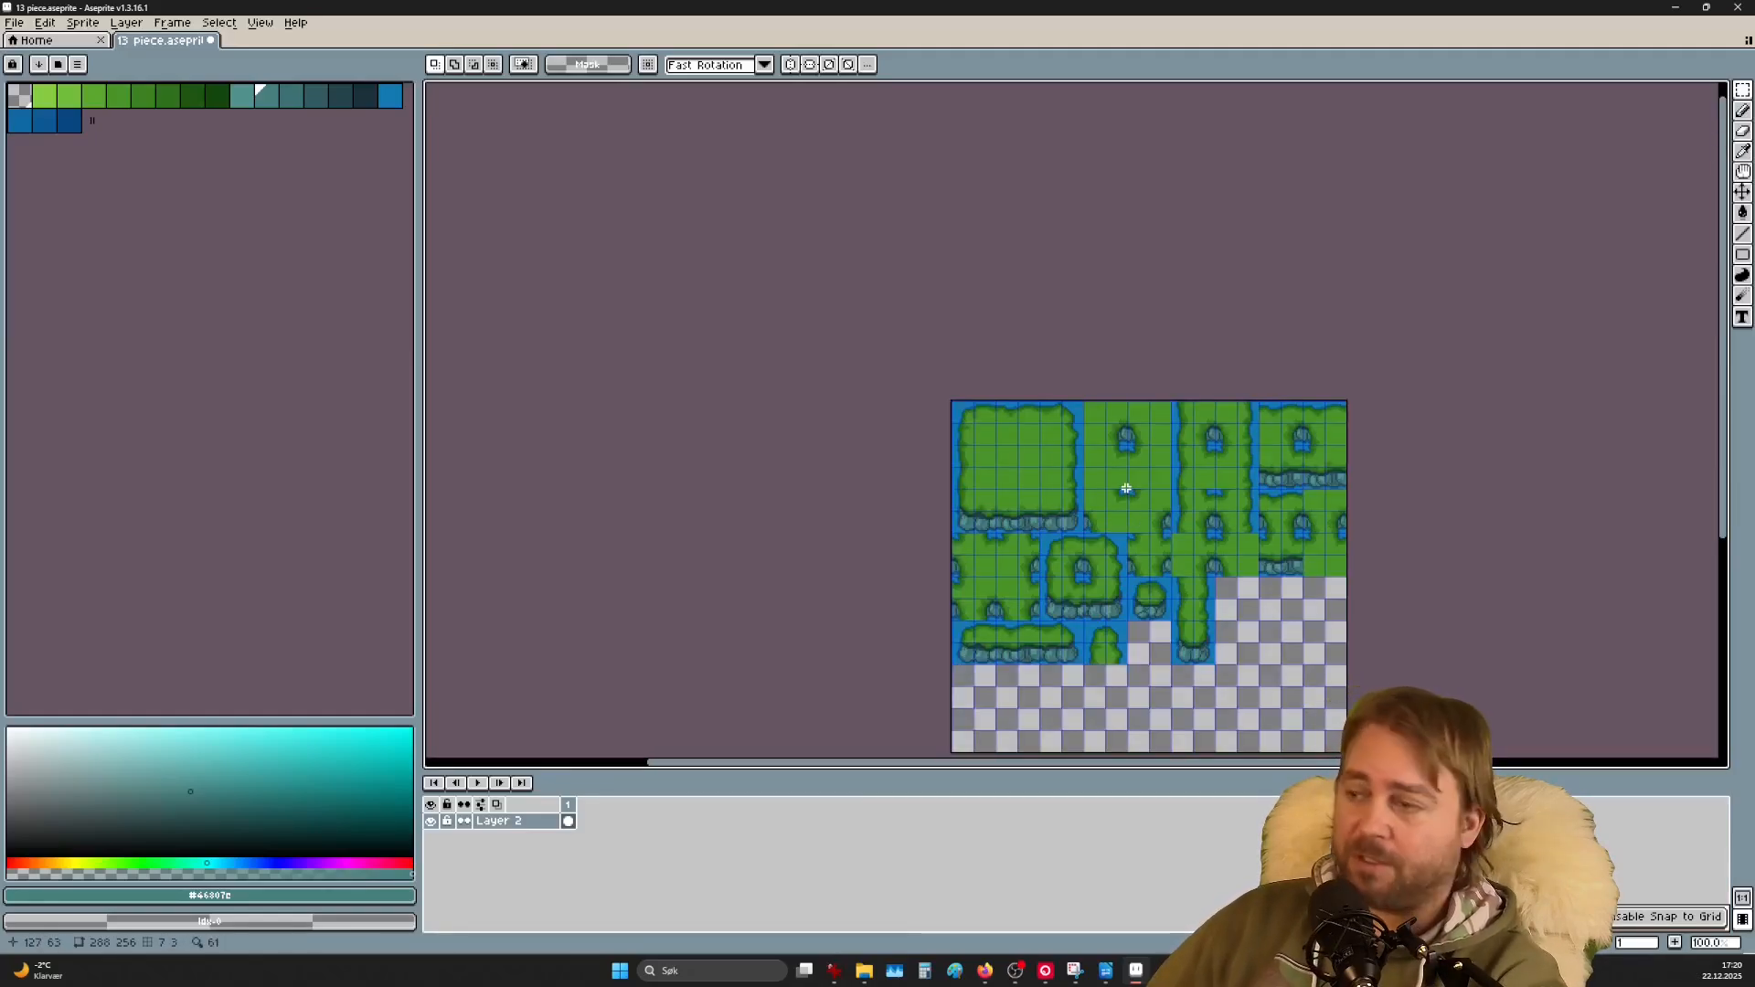
{"action": "scroll", "coordinate": [1111, 608], "scroll_direction": "up", "scroll_amount": 4}
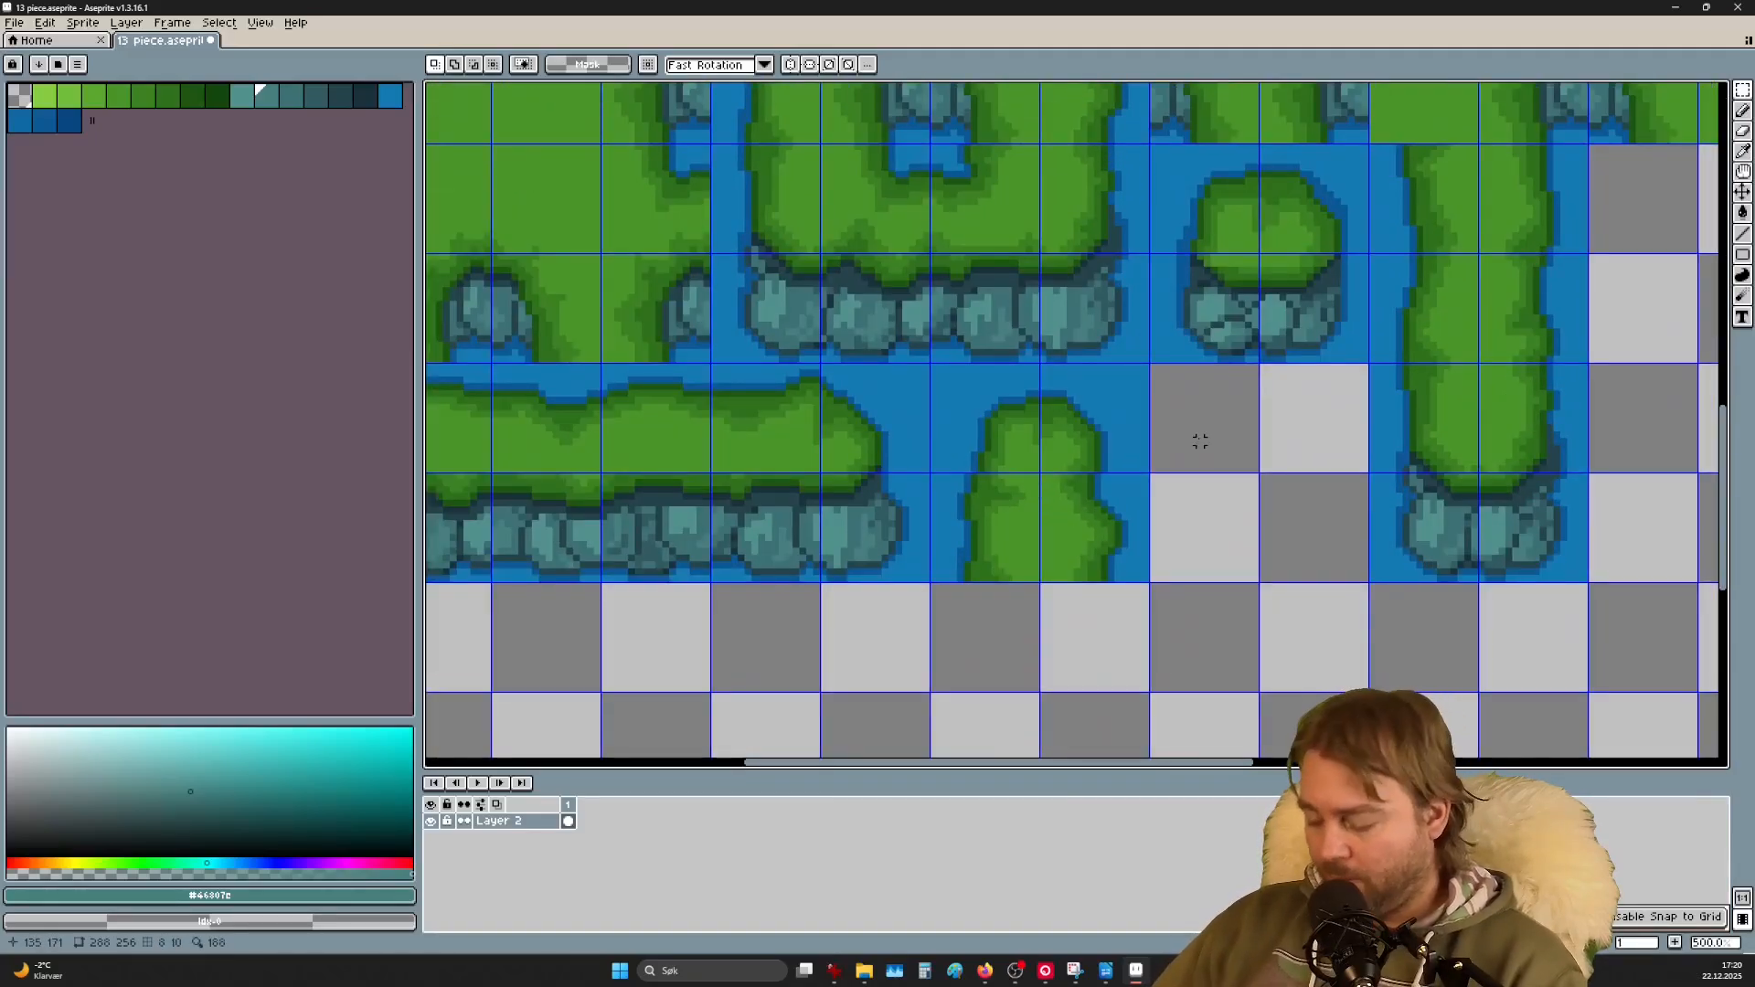
{"action": "key", "text": "i"}
{"action": "left_click", "coordinate": [1136, 393]}
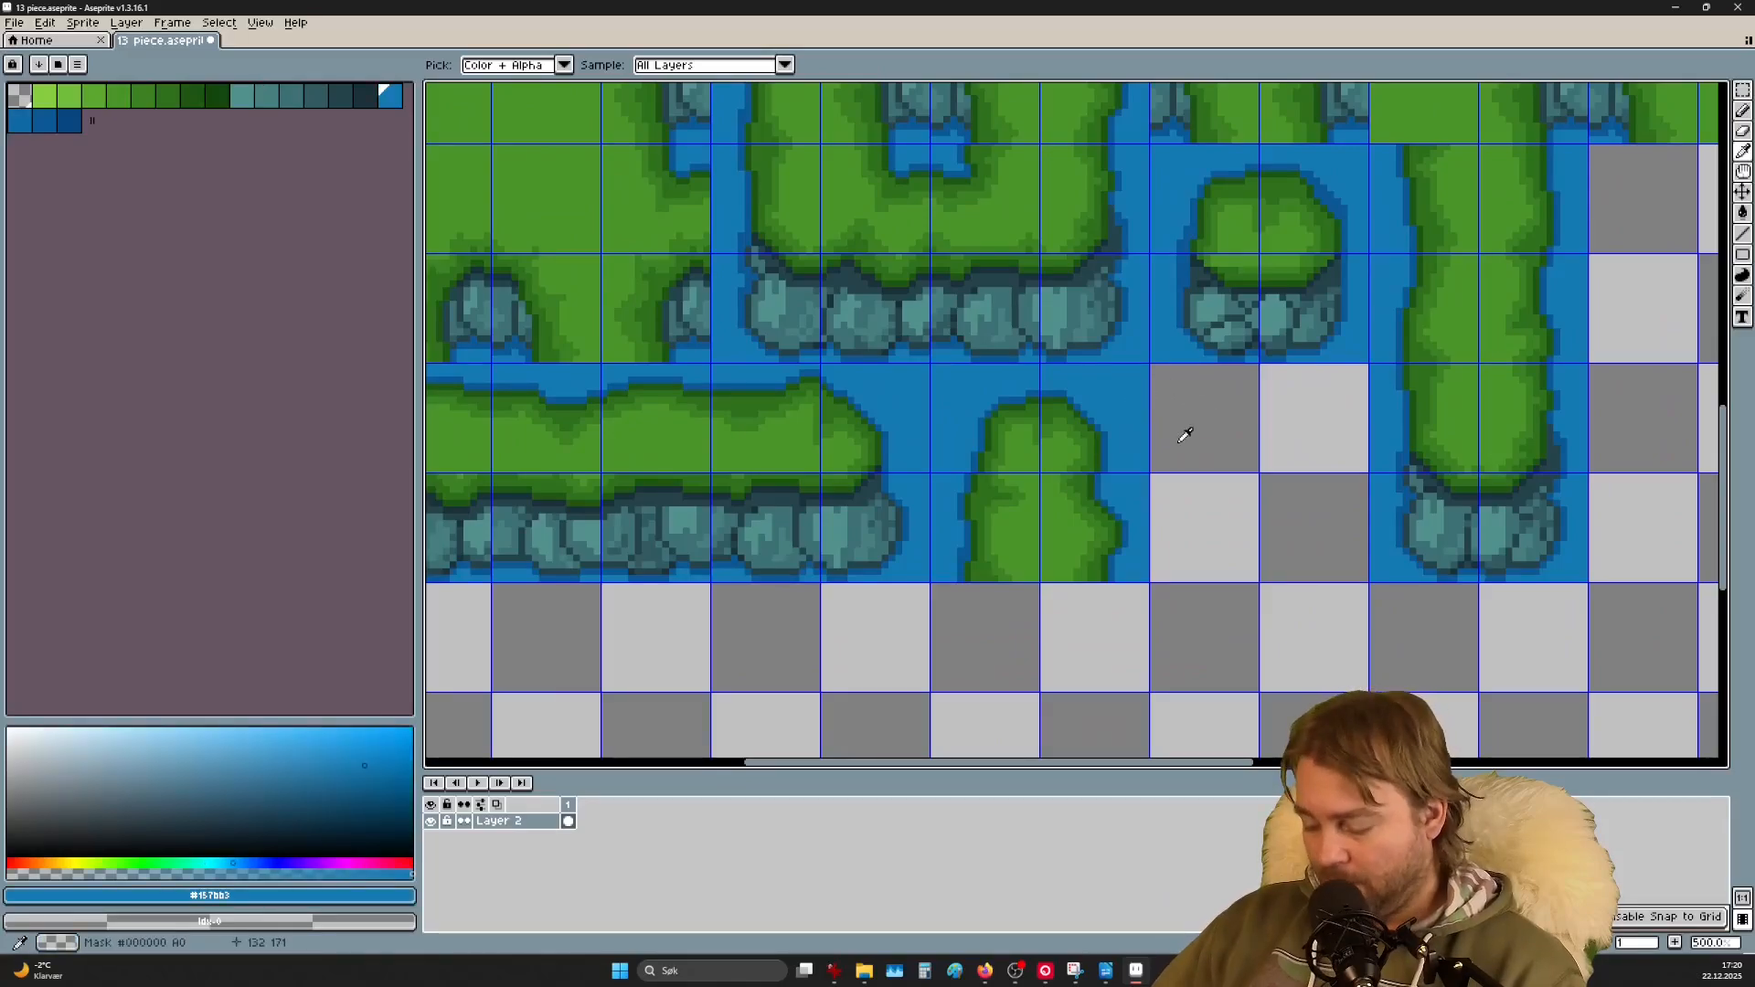
{"action": "key", "text": "m"}
{"action": "left_click_drag", "start_coordinate": [1285, 442], "coordinate": [1269, 448]}
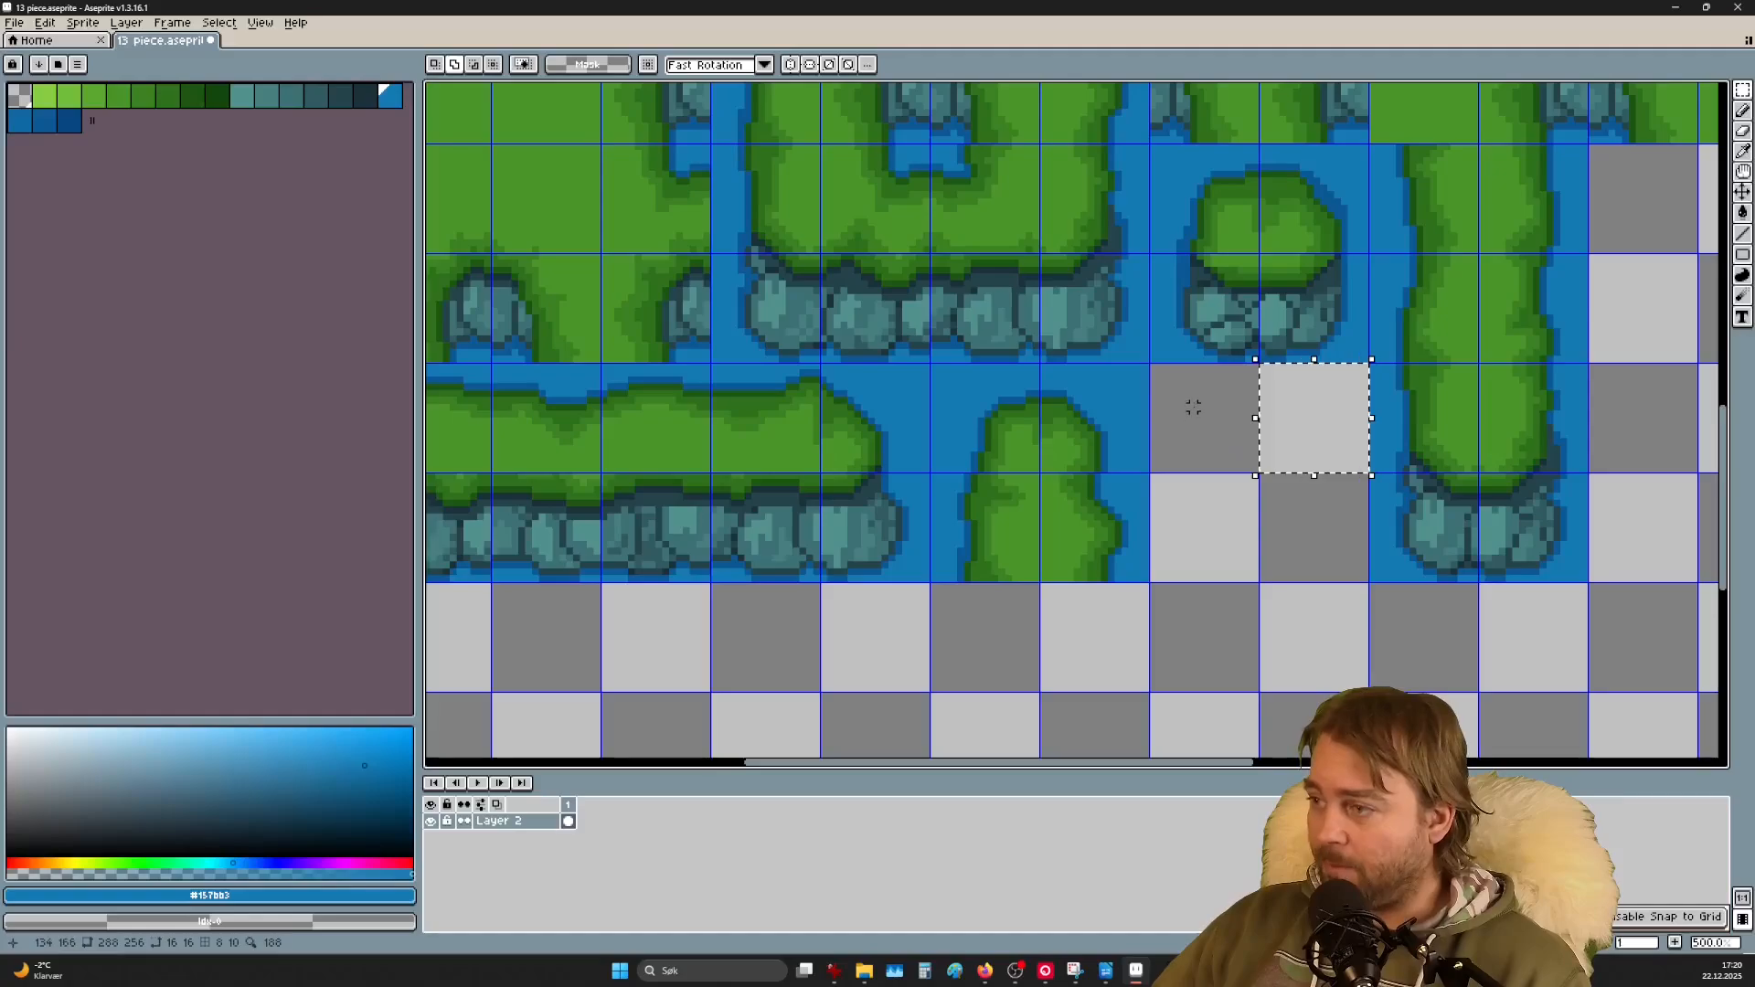
{"action": "mouse_move", "coordinate": [1193, 407]}
{"action": "left_mouse_down"}
{"action": "mouse_move", "coordinate": [1316, 544]}
{"action": "mouse_move", "coordinate": [1299, 530]}
{"action": "left_mouse_up"}
{"action": "key", "text": "g"}
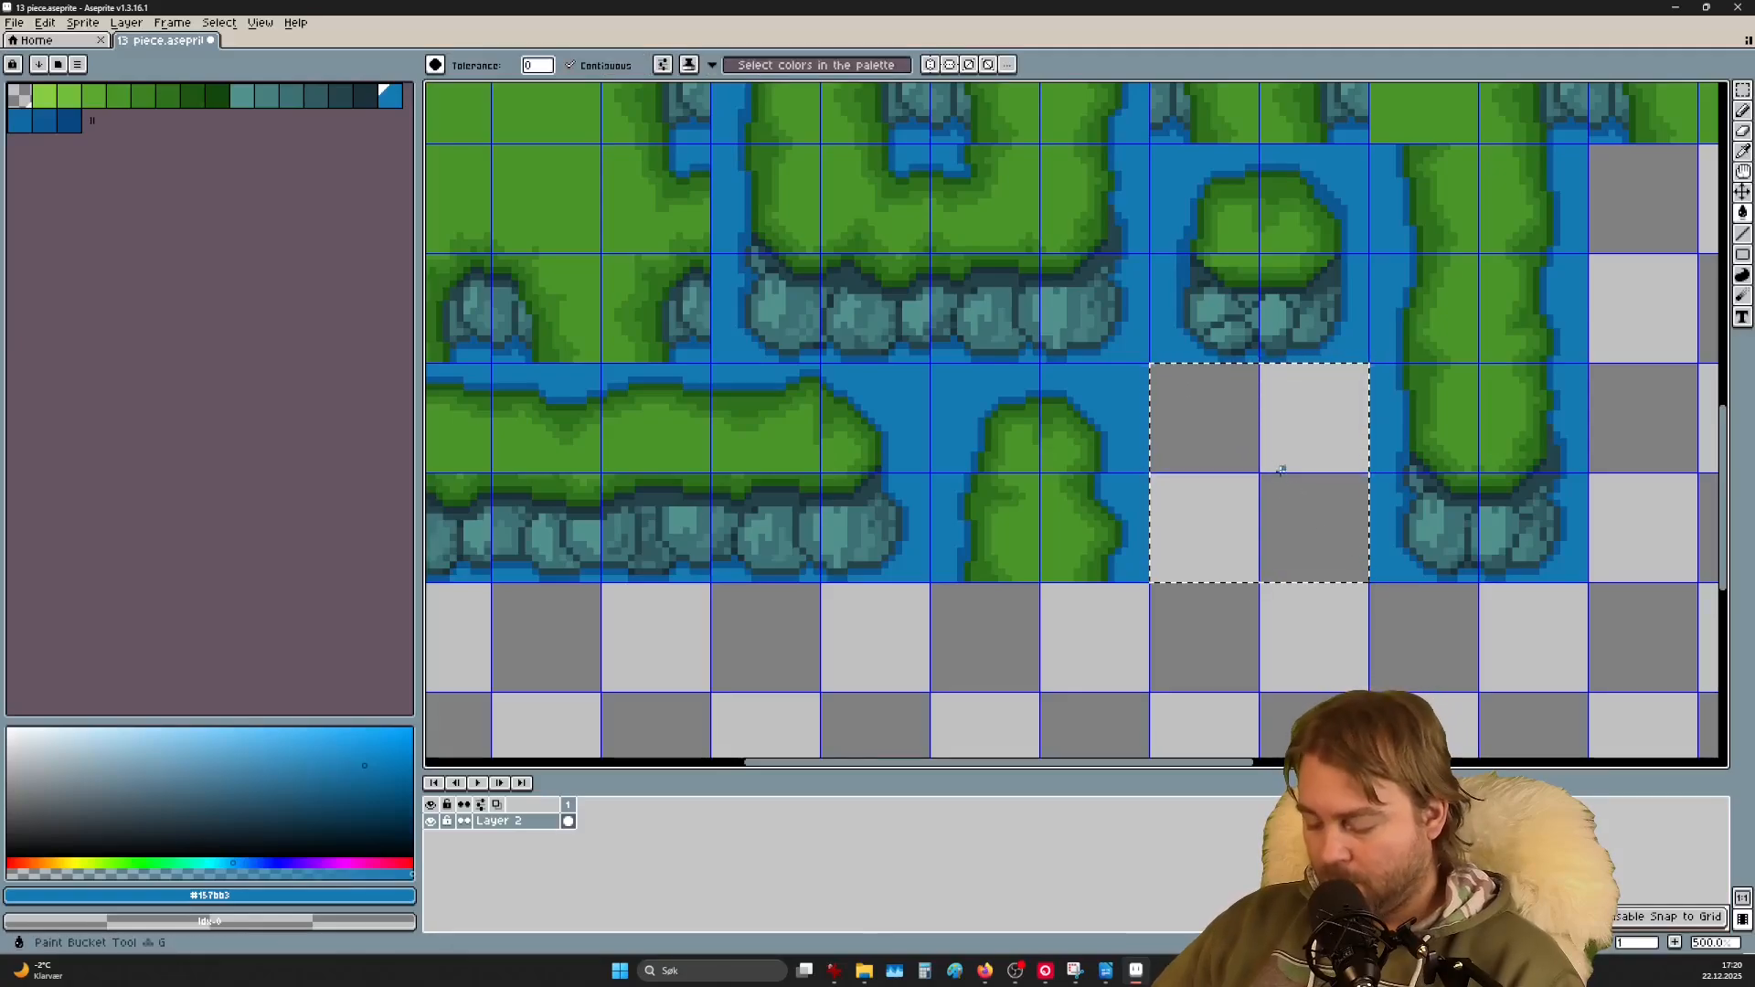
{"action": "left_click", "coordinate": [1281, 470]}
{"action": "scroll", "coordinate": [1271, 472], "scroll_direction": "down", "scroll_amount": 3}
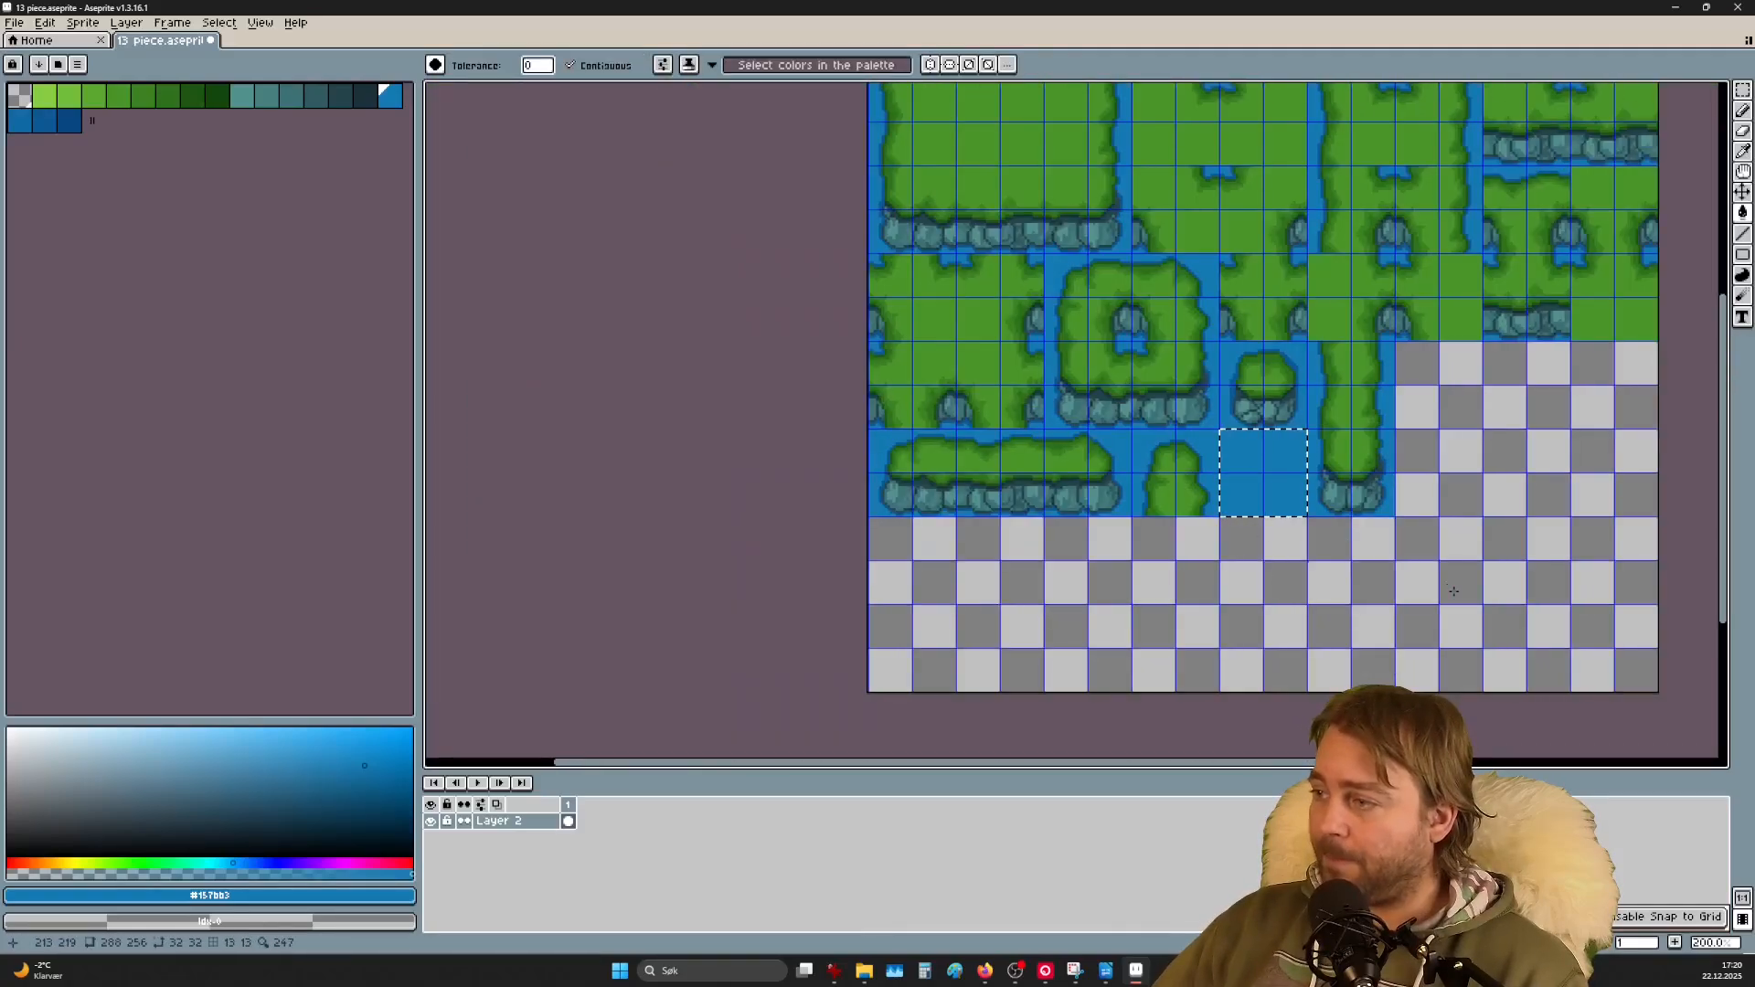
Step: Reduce the canvas height to 256-64 px, anchored at the top so that 64 px are cut from the bottom
{"action": "left_click_drag", "start_coordinate": [1453, 592], "coordinate": [1259, 599]}
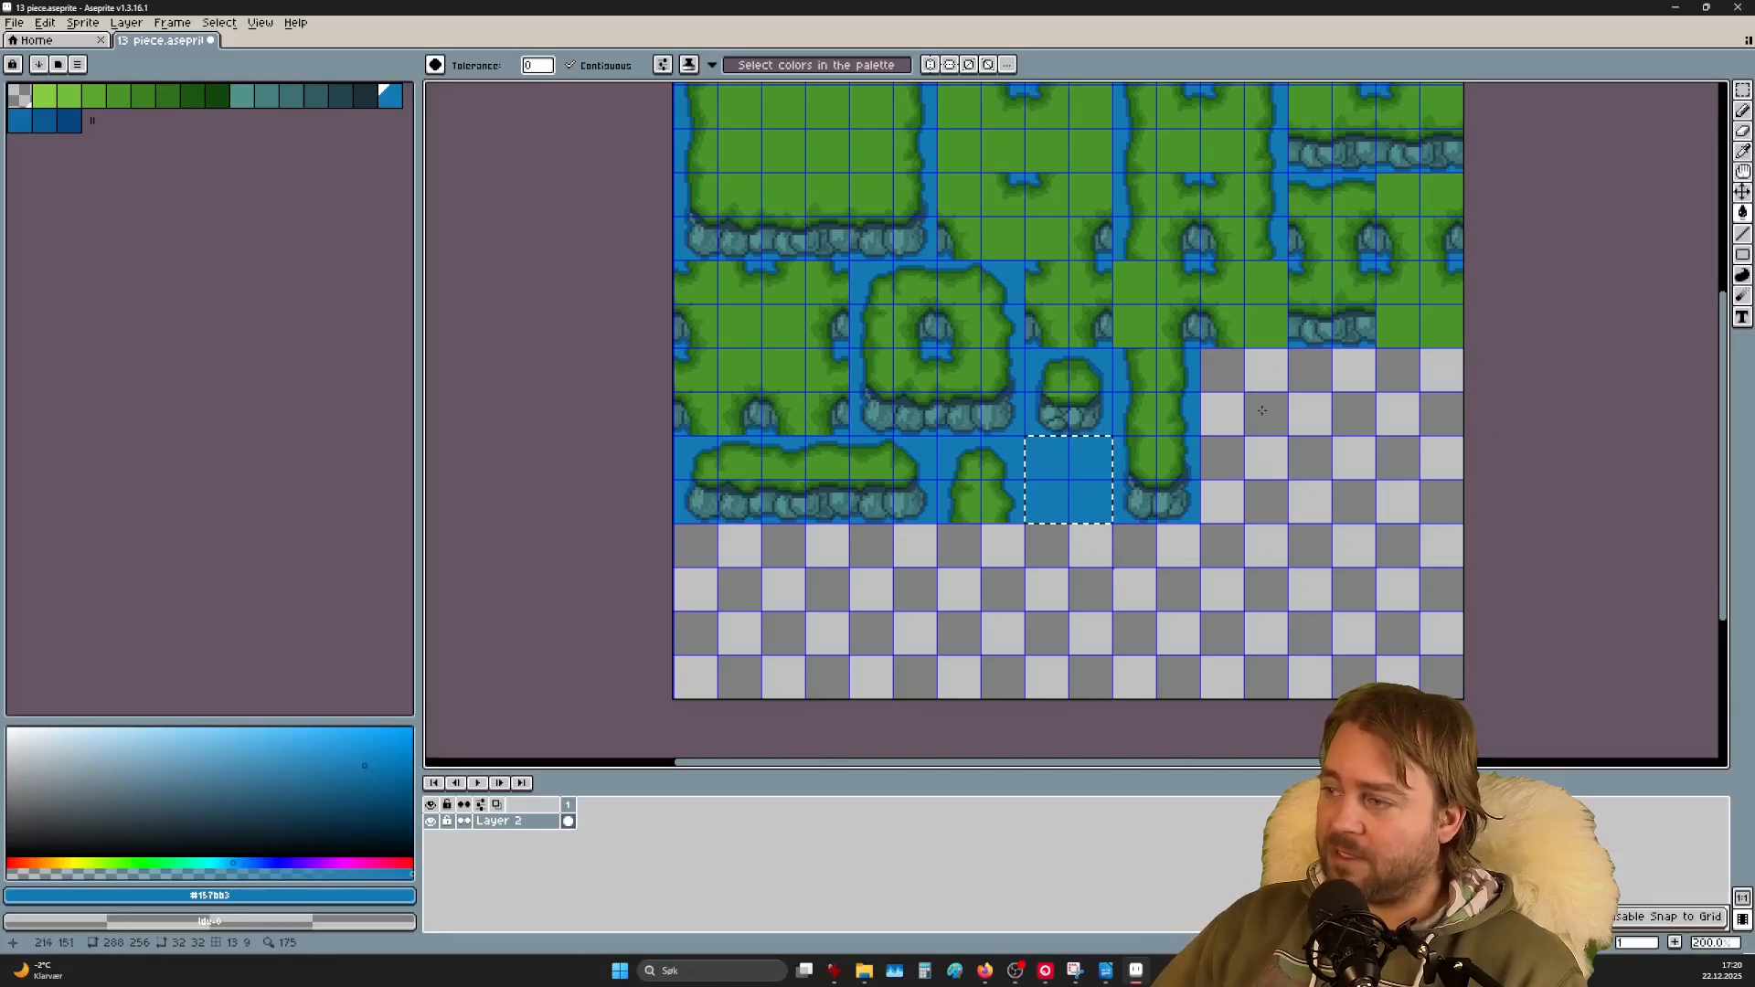
{"action": "left_click_drag", "start_coordinate": [1491, 424], "coordinate": [1548, 530]}
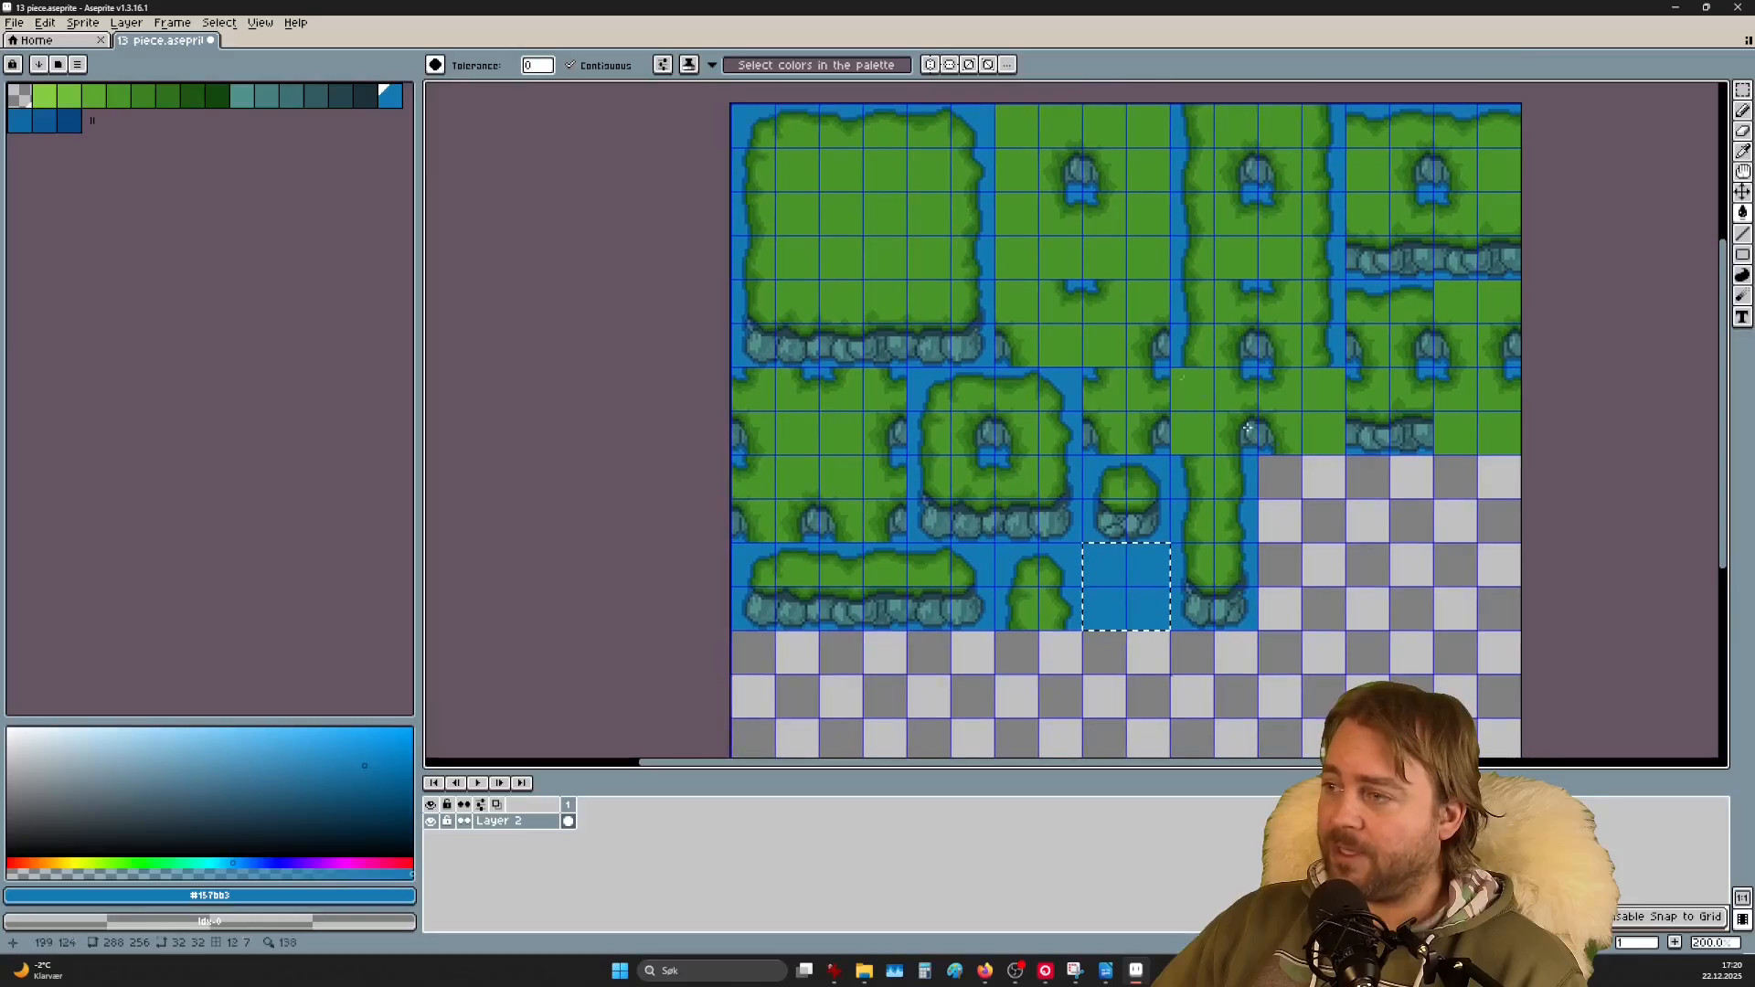
{"action": "left_click", "coordinate": [85, 23]}
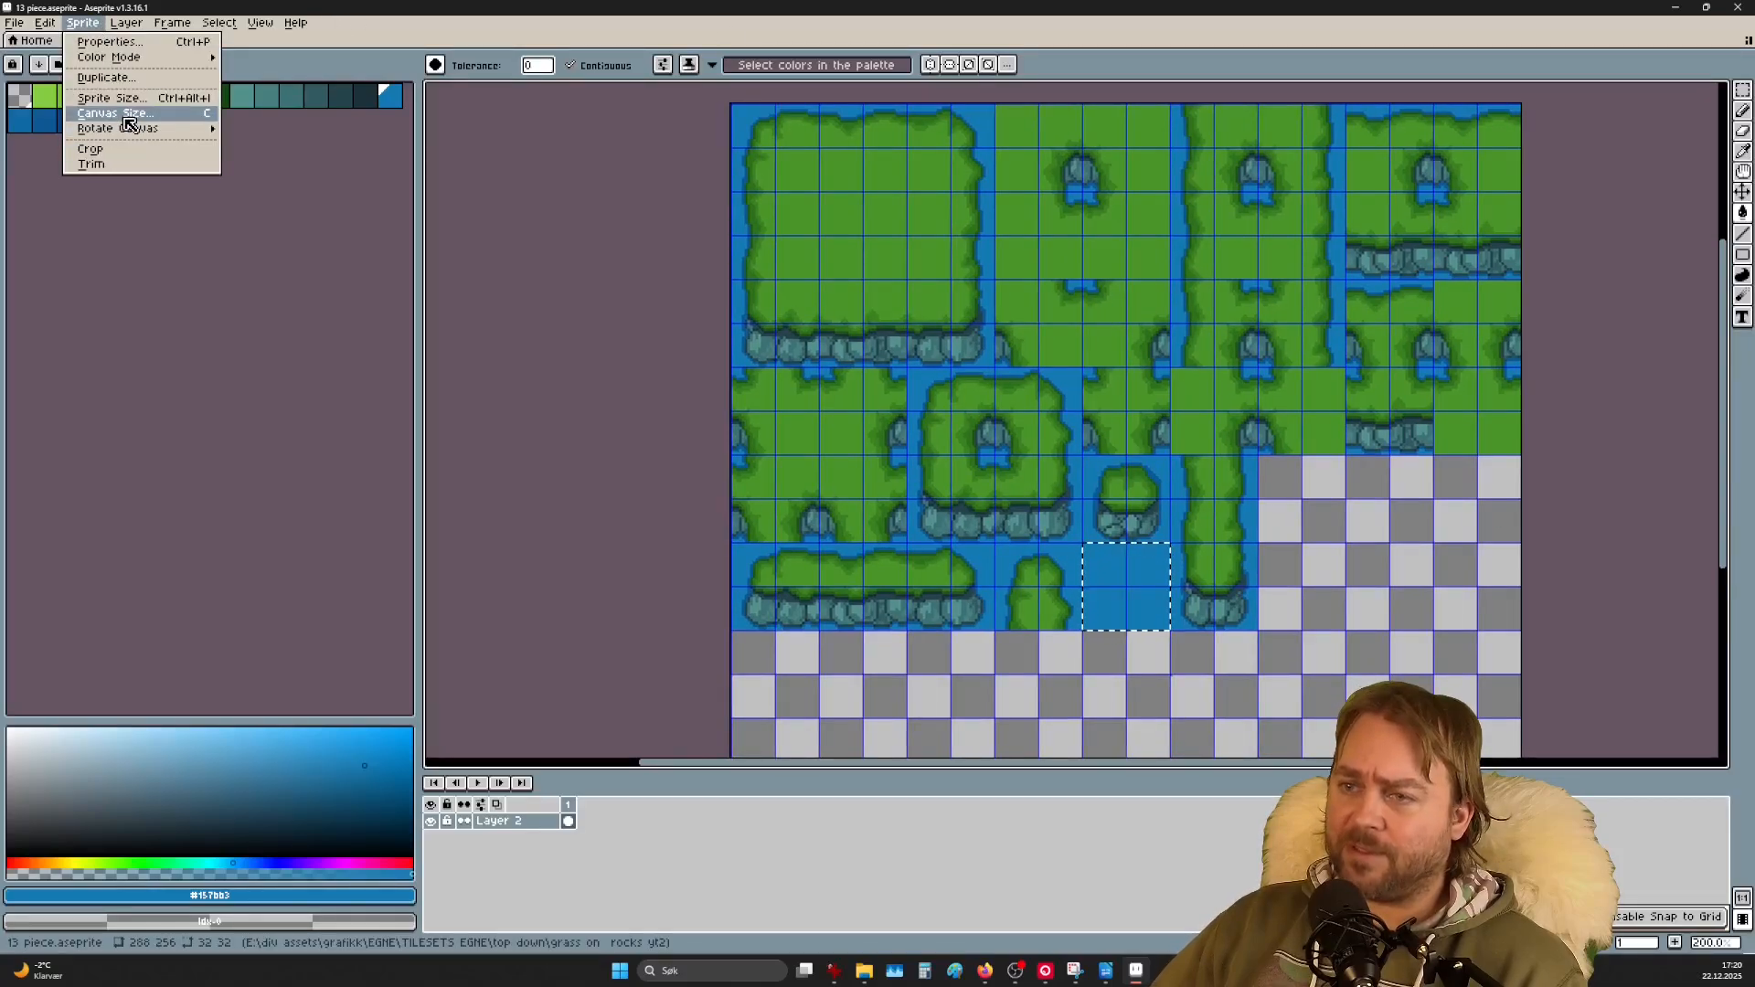
{"action": "left_click", "coordinate": [129, 113]}
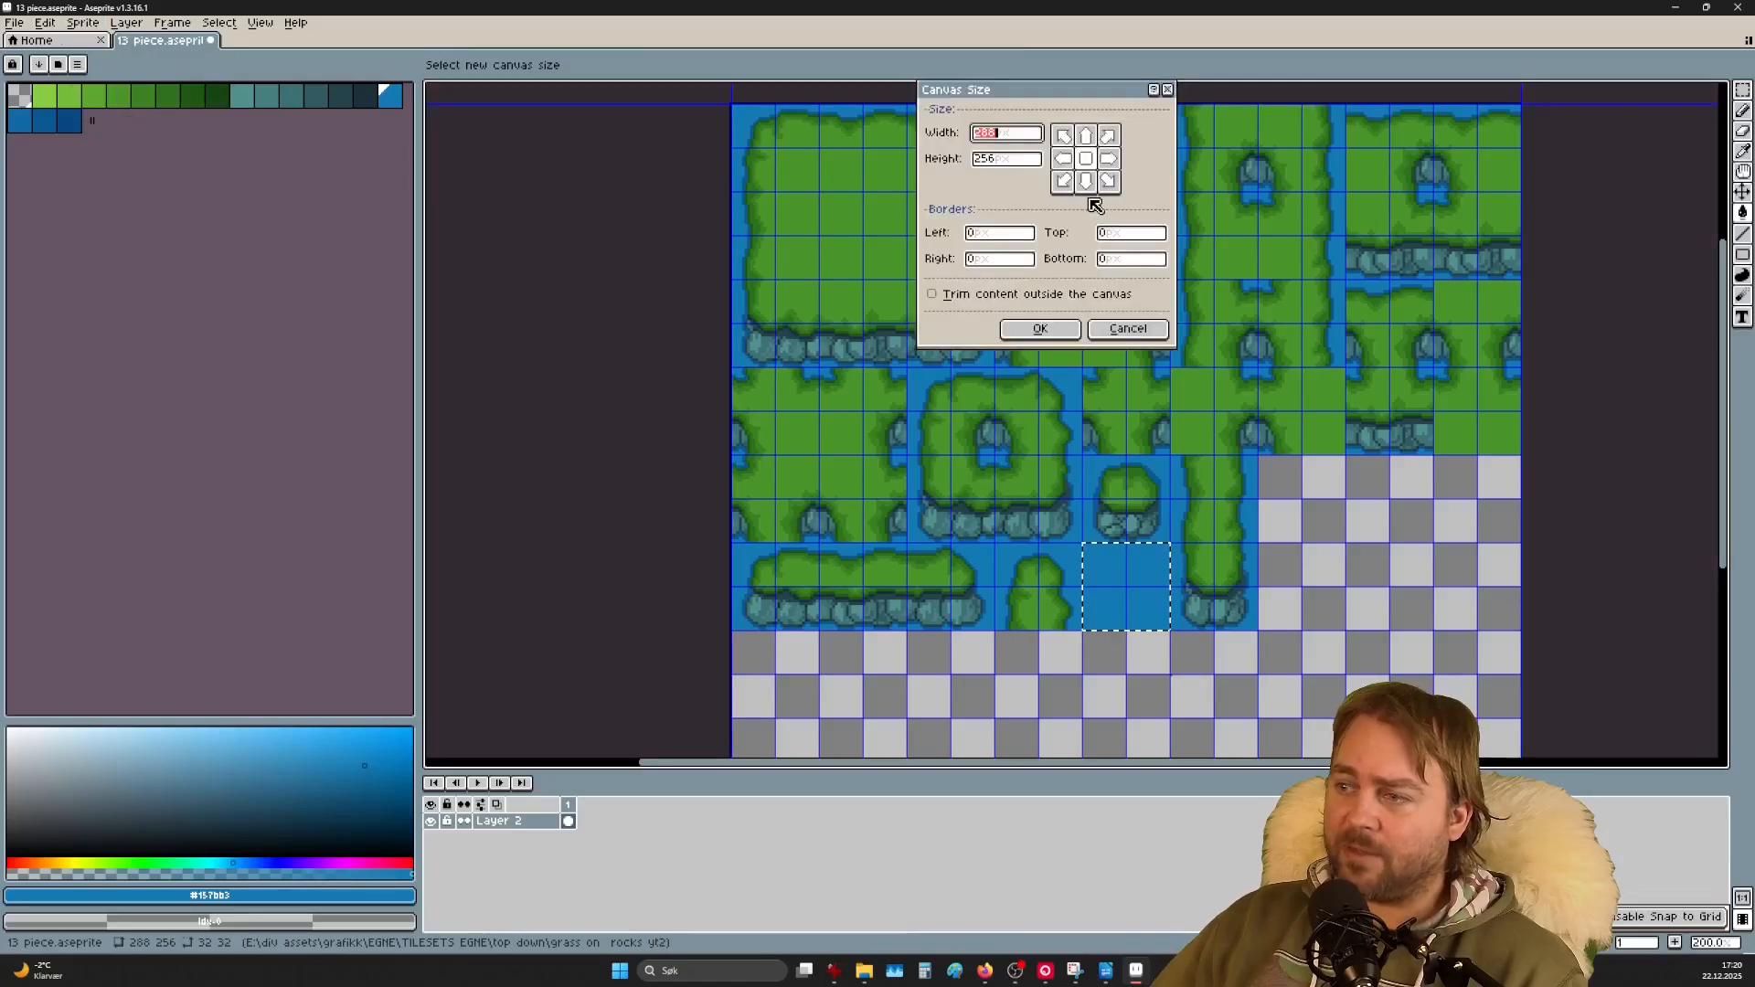
{"action": "left_click", "coordinate": [1005, 158]}
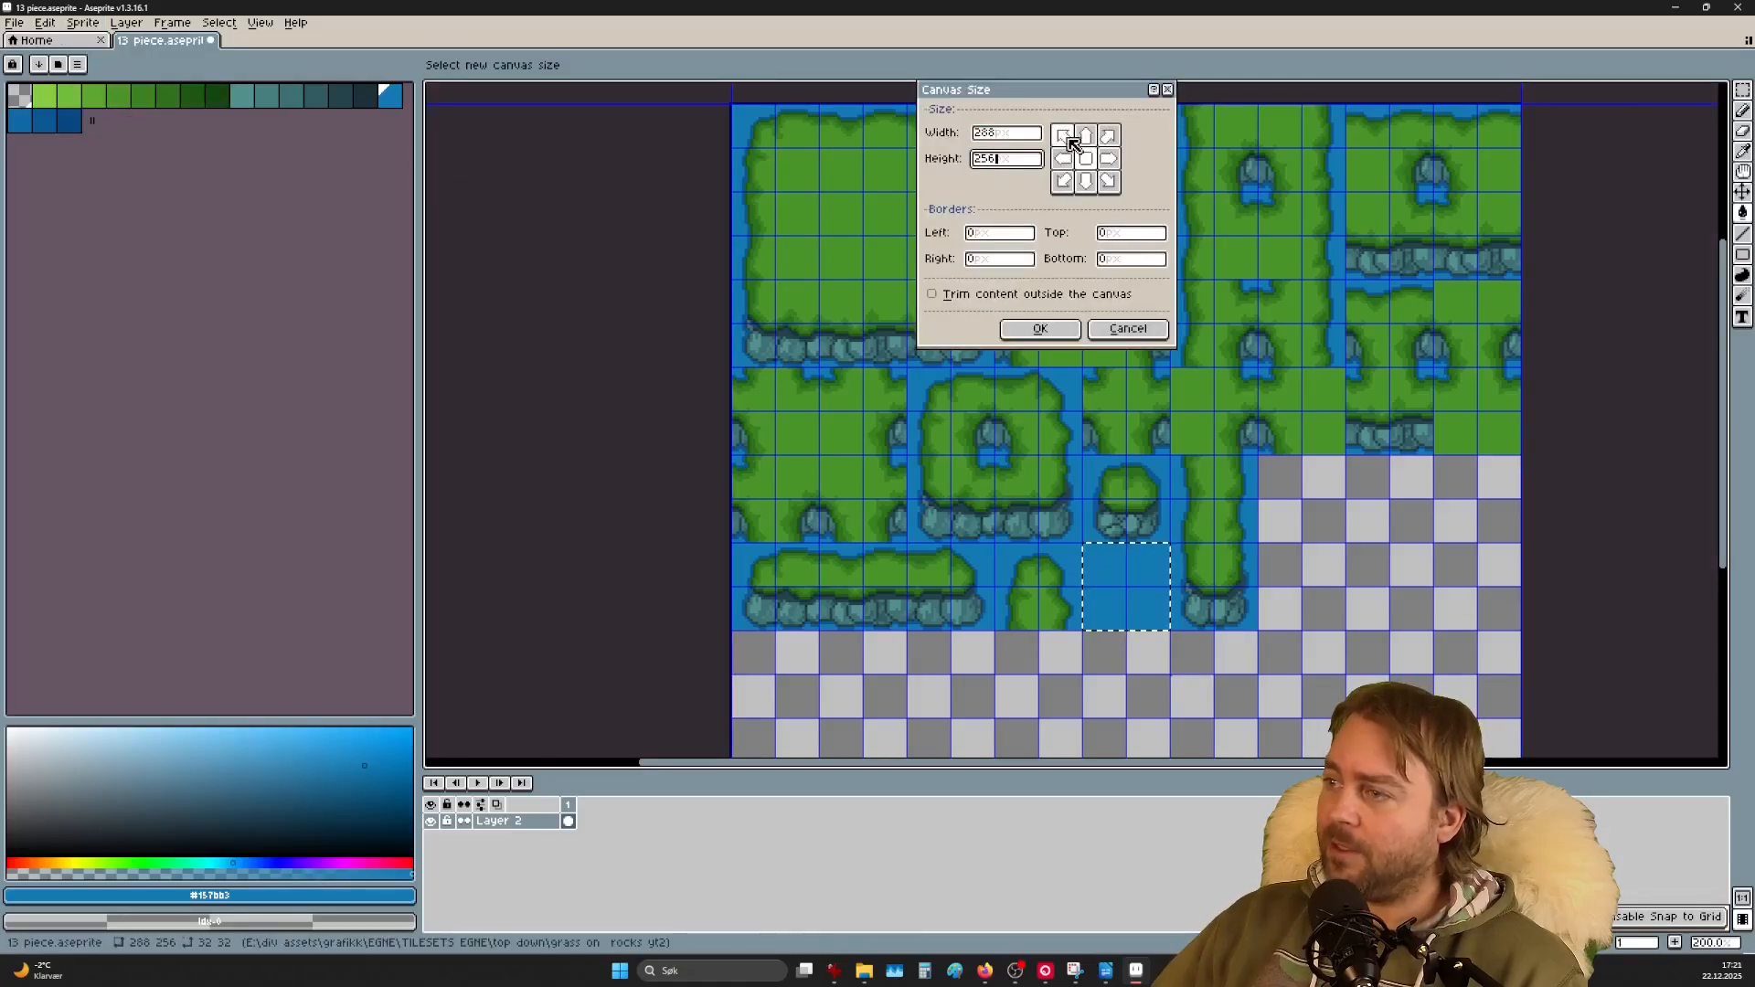
{"action": "left_click", "coordinate": [1086, 181]}
{"action": "left_click", "coordinate": [1019, 161]}
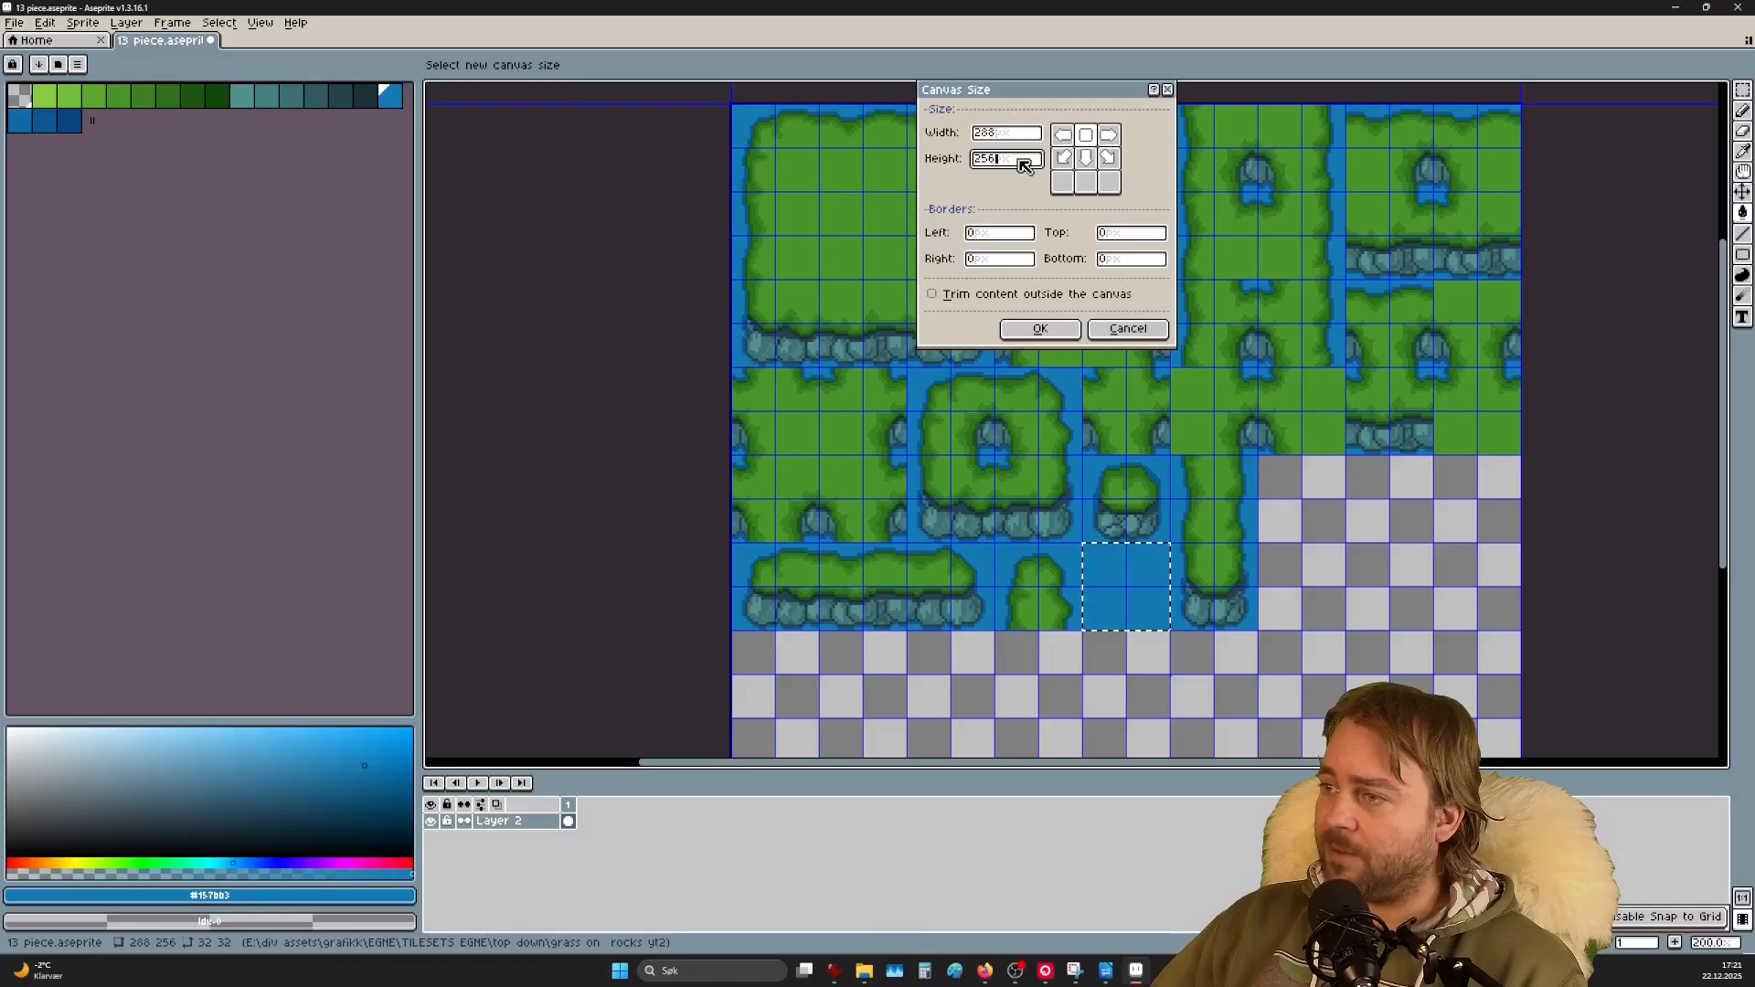
{"action": "type", "text": "-6"}
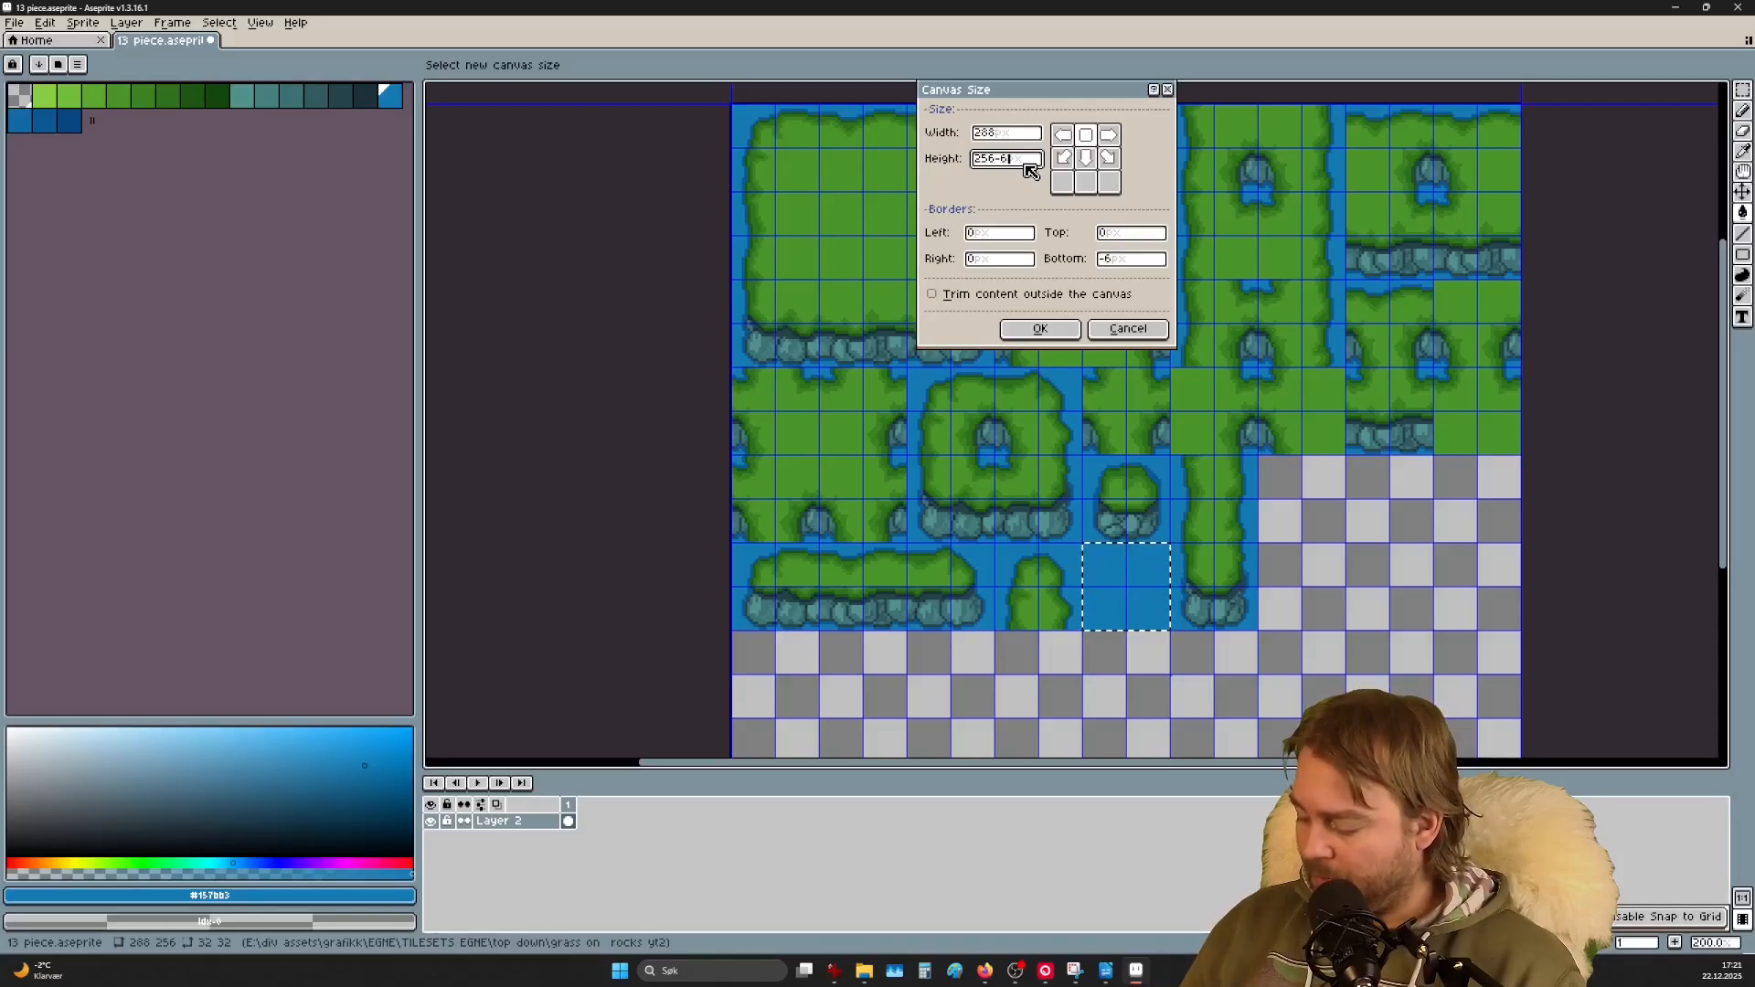
{"action": "type", "text": "4"}
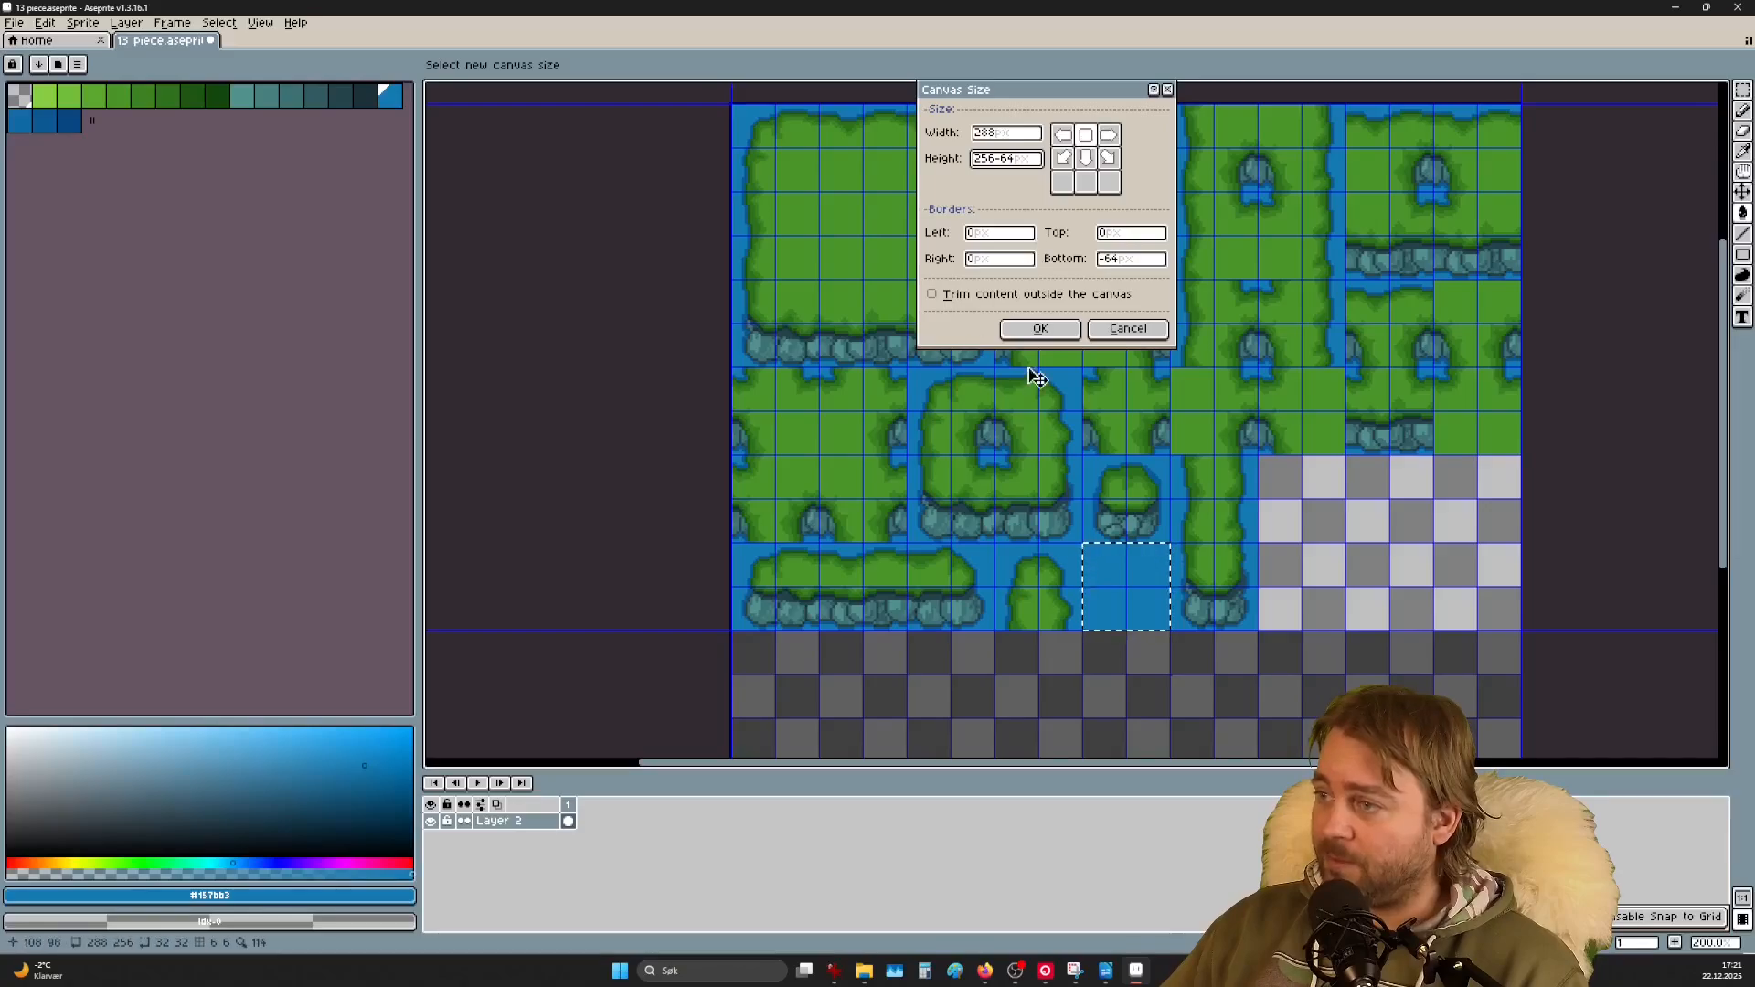
{"action": "left_click", "coordinate": [1039, 329]}
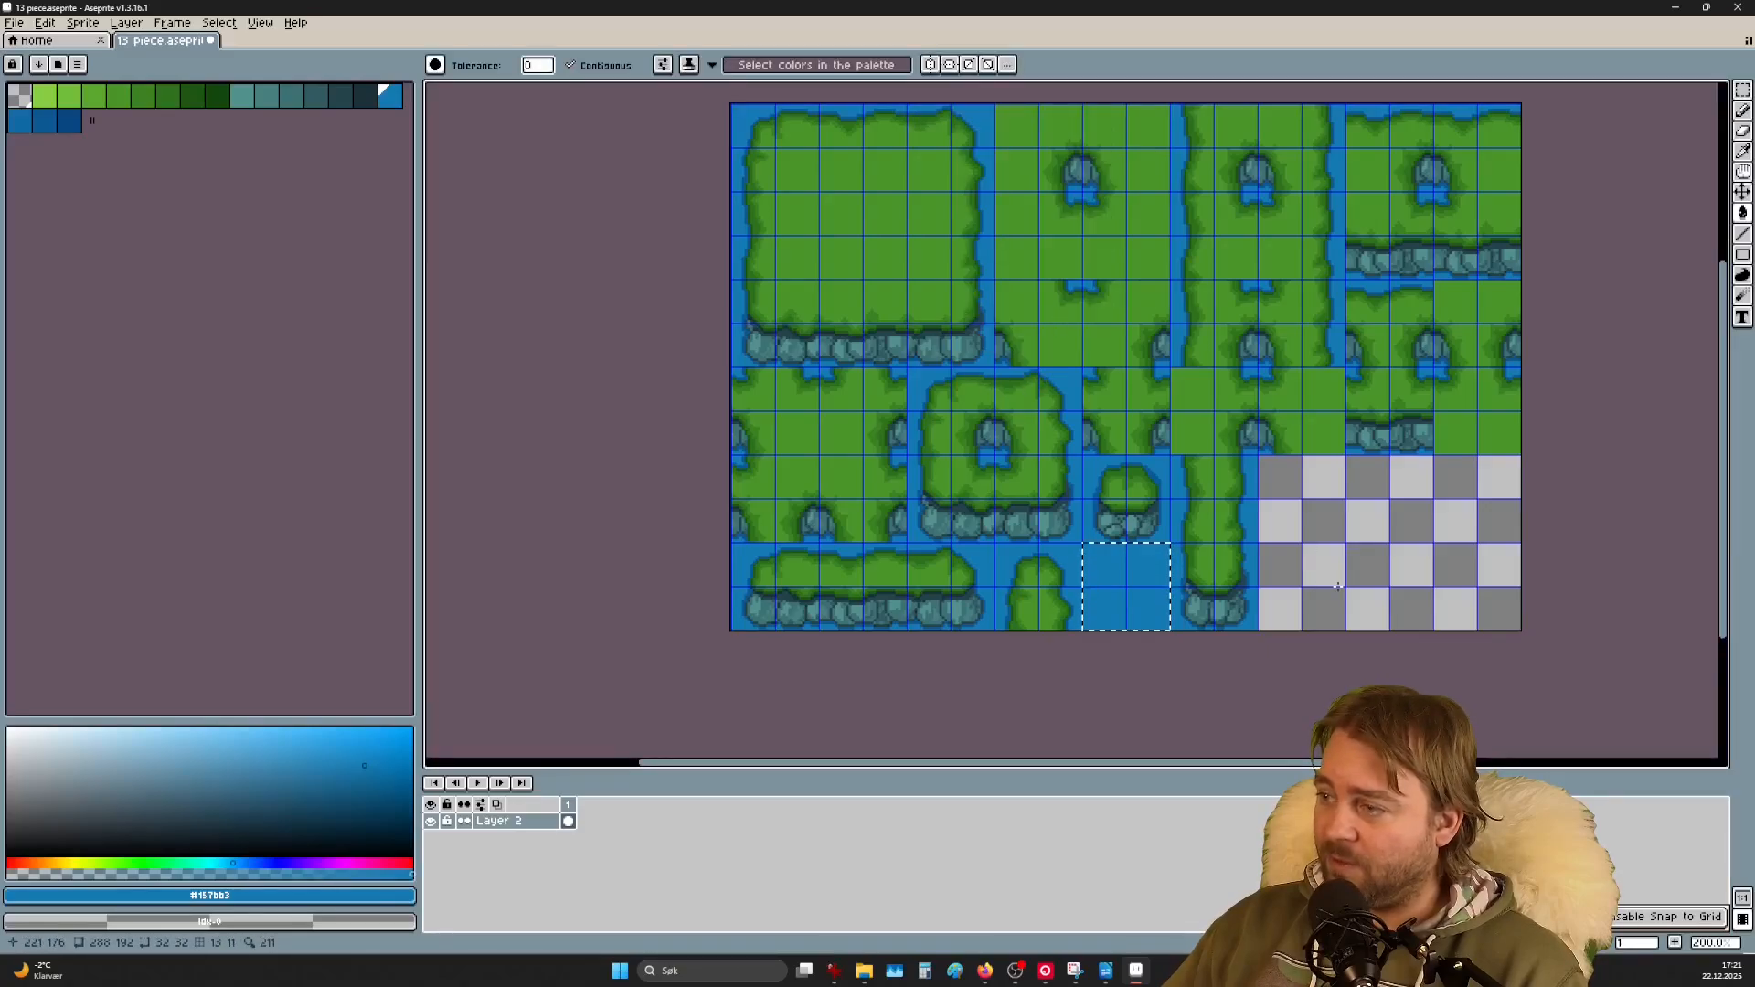
Step: Set the grid size to 32 px wide and 32 px high
{"action": "left_click_drag", "start_coordinate": [1440, 588], "coordinate": [1346, 623]}
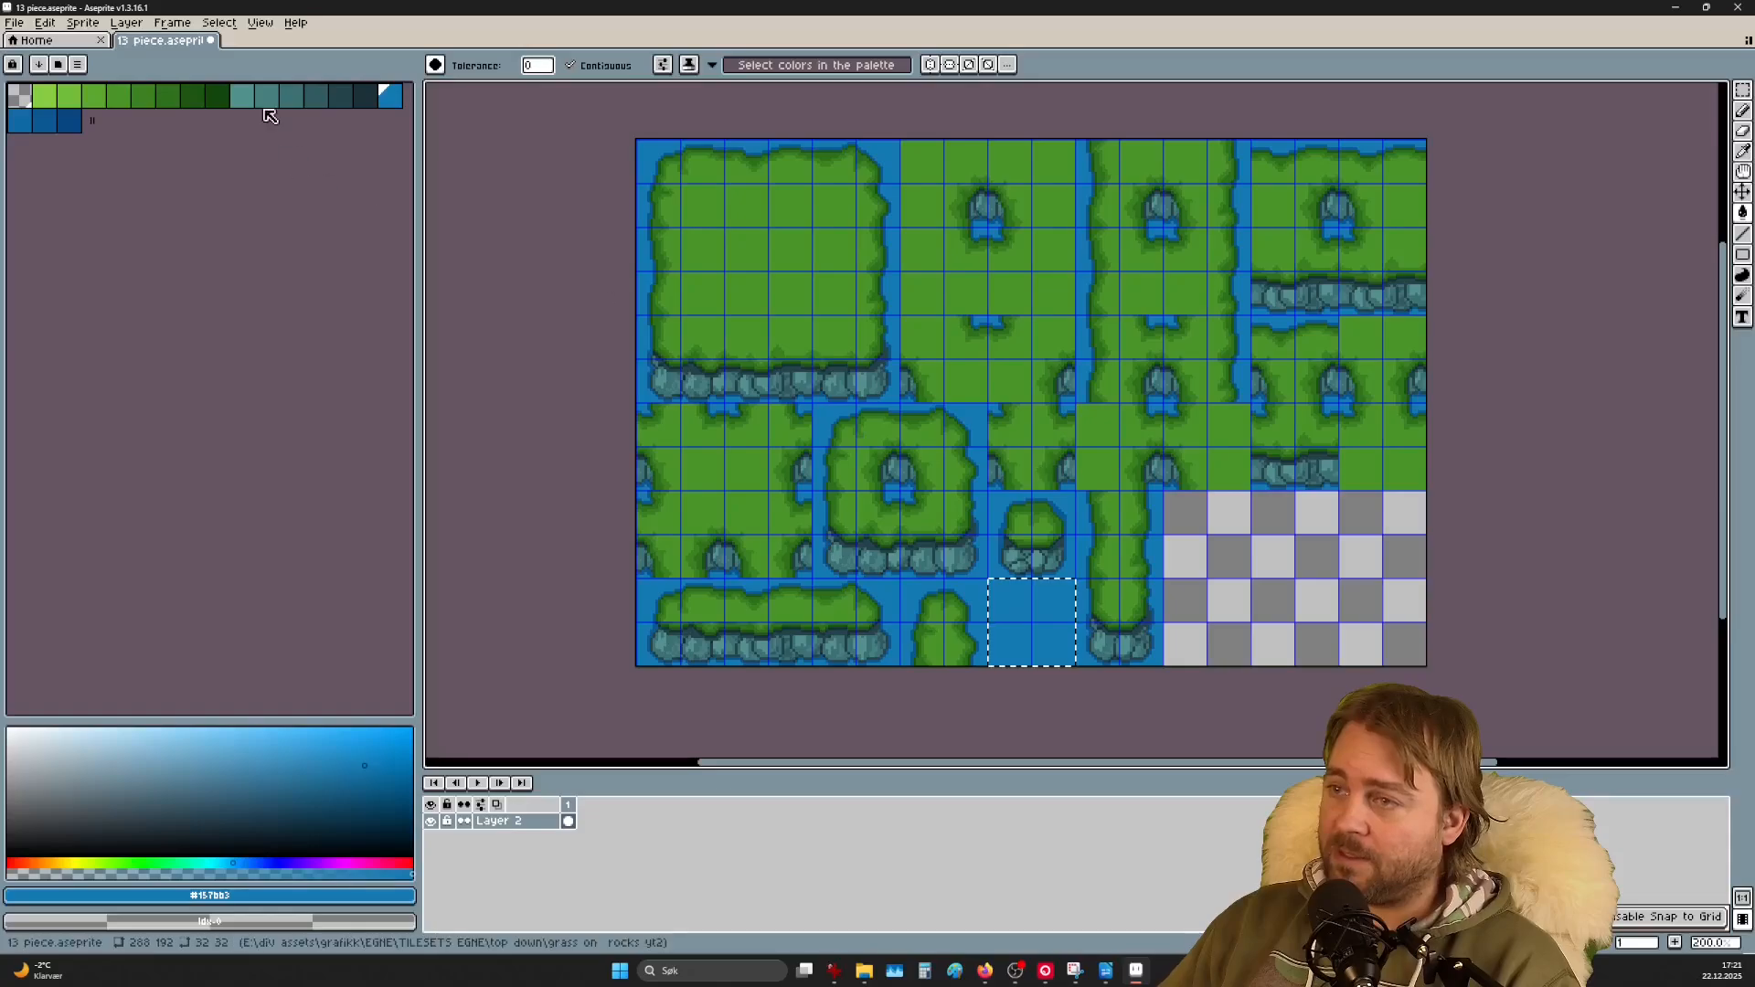
{"action": "left_click", "coordinate": [228, 23]}
{"action": "mouse_move", "coordinate": [260, 23]}
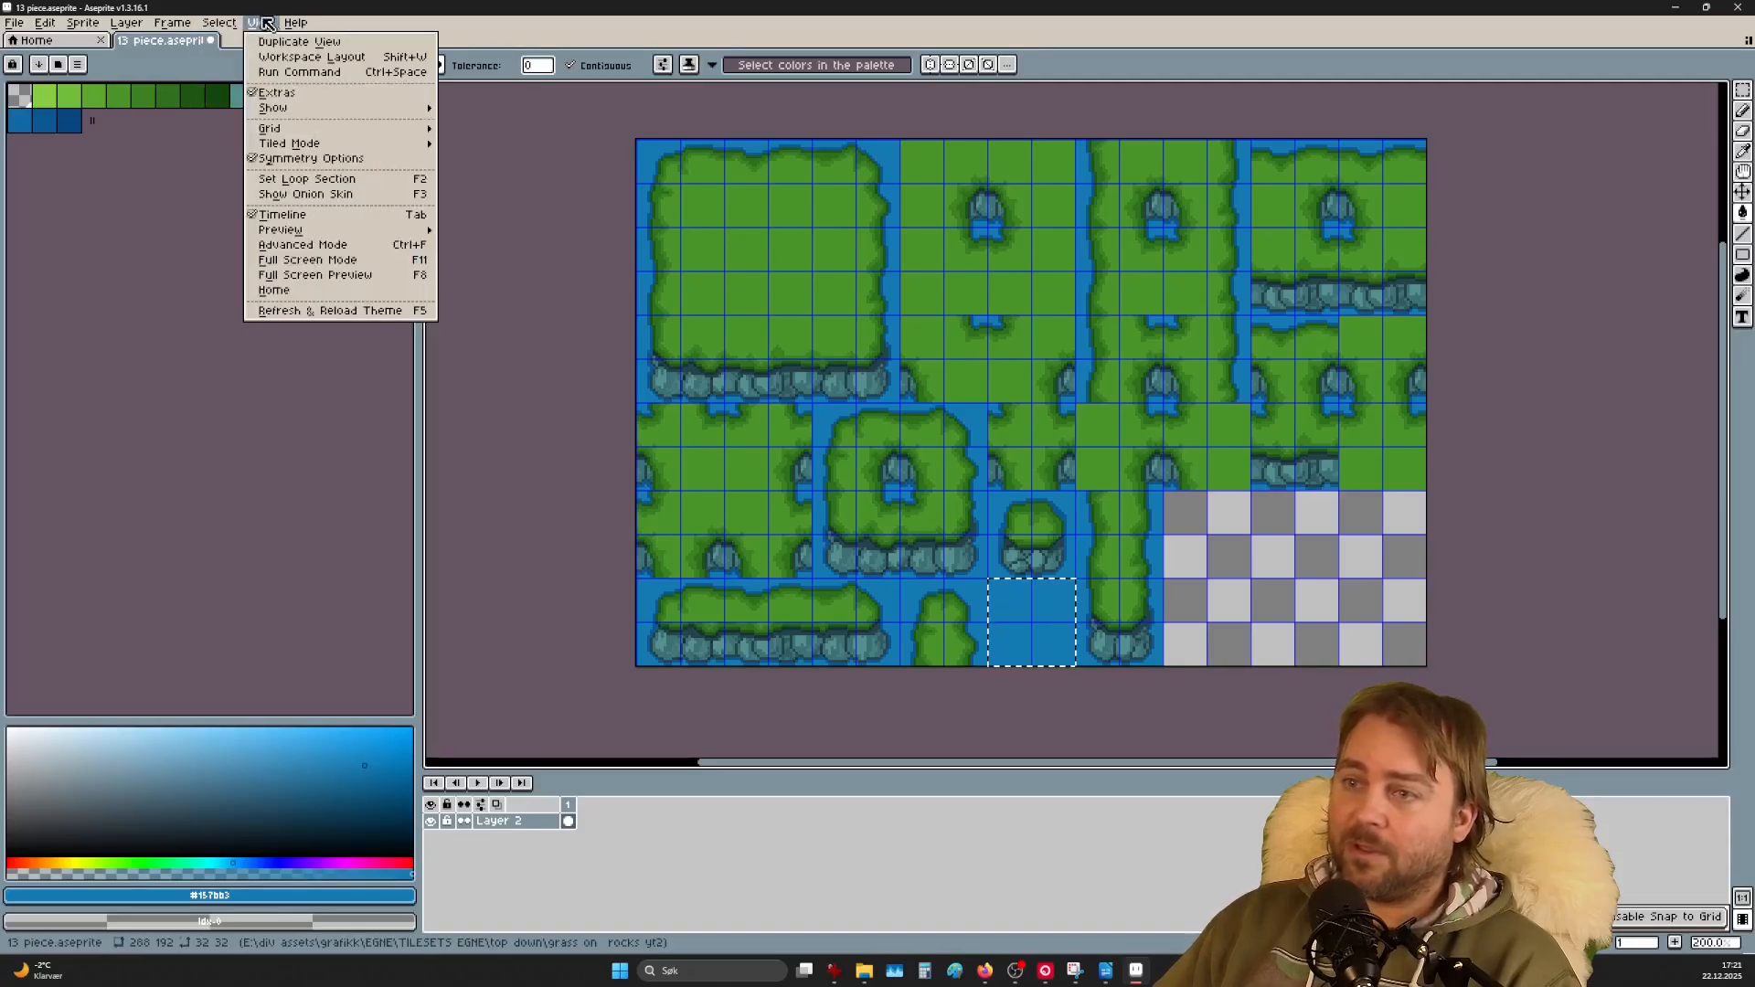
{"action": "mouse_move", "coordinate": [345, 130]}
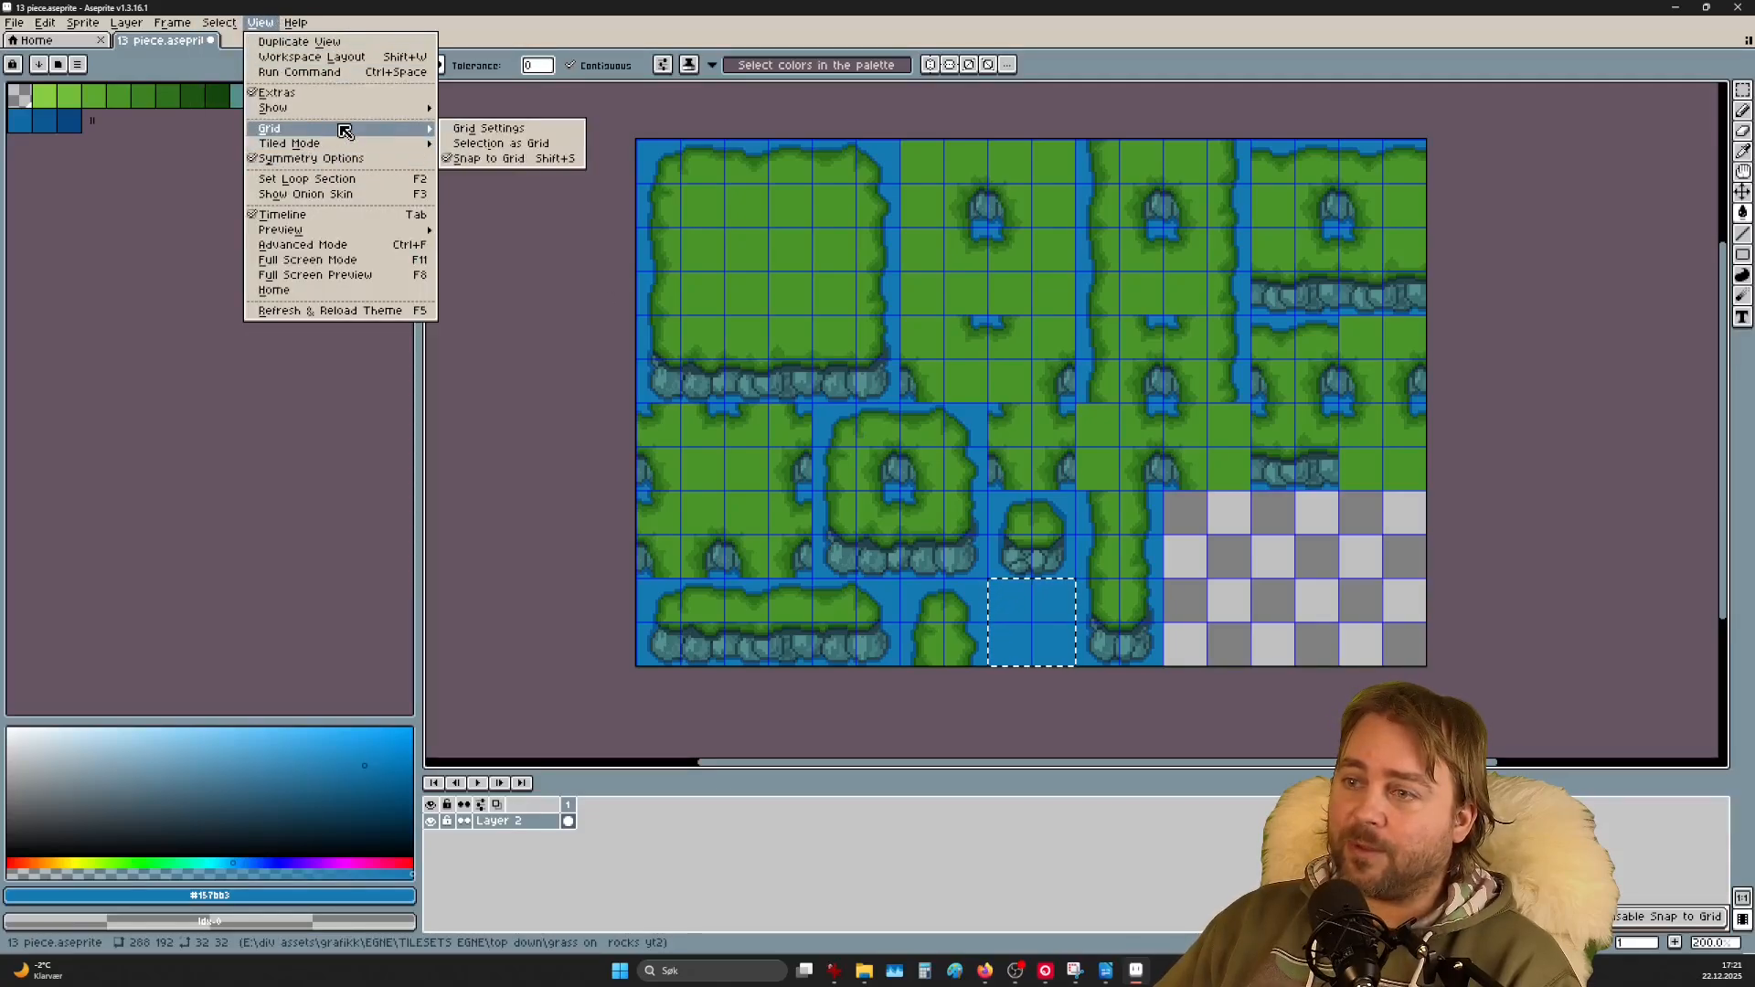
{"action": "left_click", "coordinate": [510, 125]}
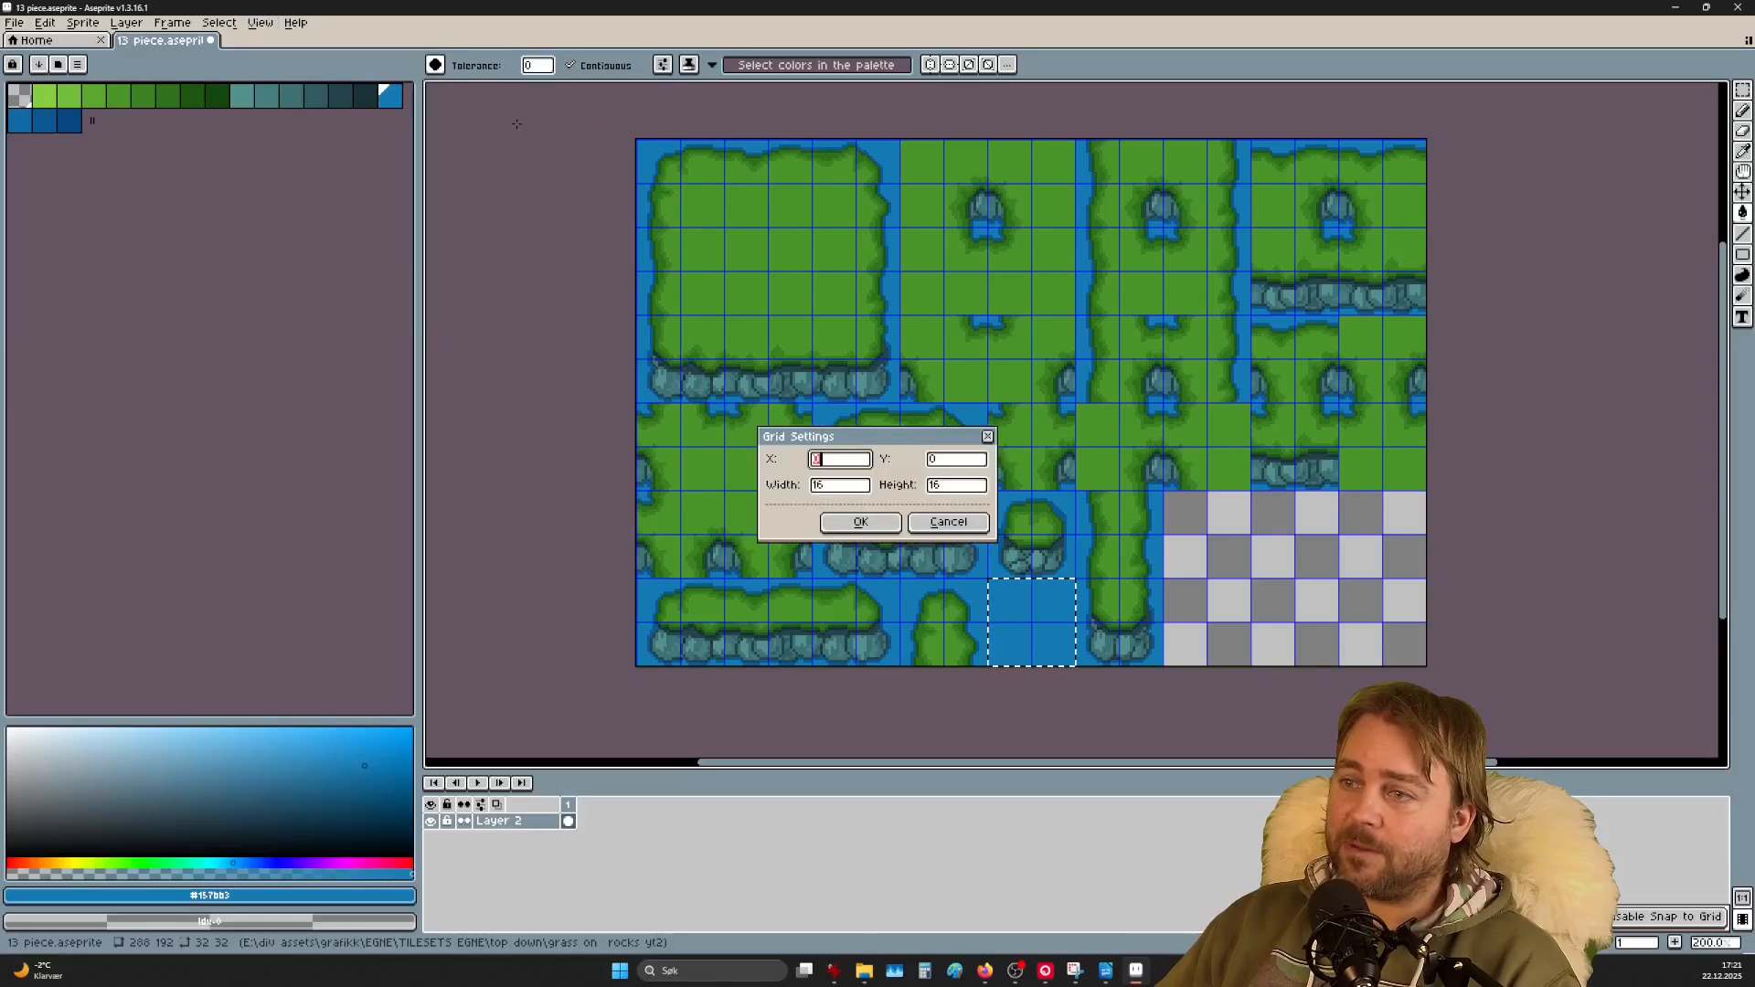
{"action": "left_click_drag", "start_coordinate": [839, 486], "coordinate": [775, 501]}
{"action": "type", "text": "32"}
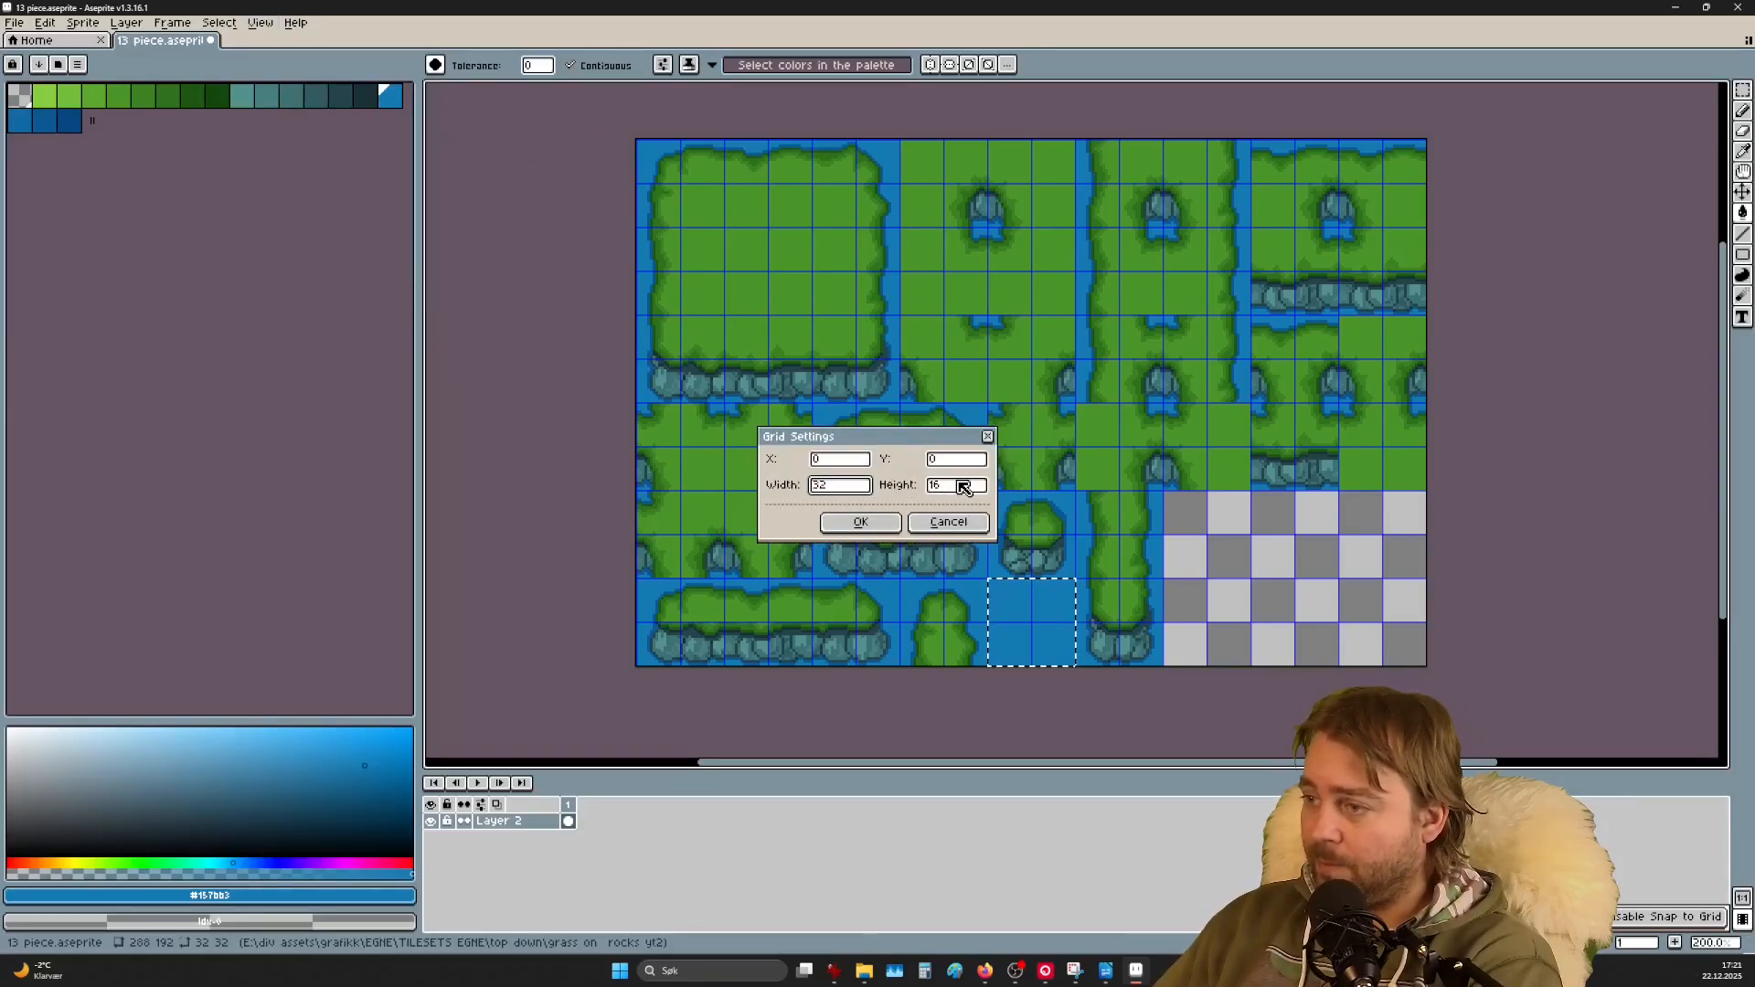
{"action": "left_click_drag", "start_coordinate": [964, 487], "coordinate": [889, 505]}
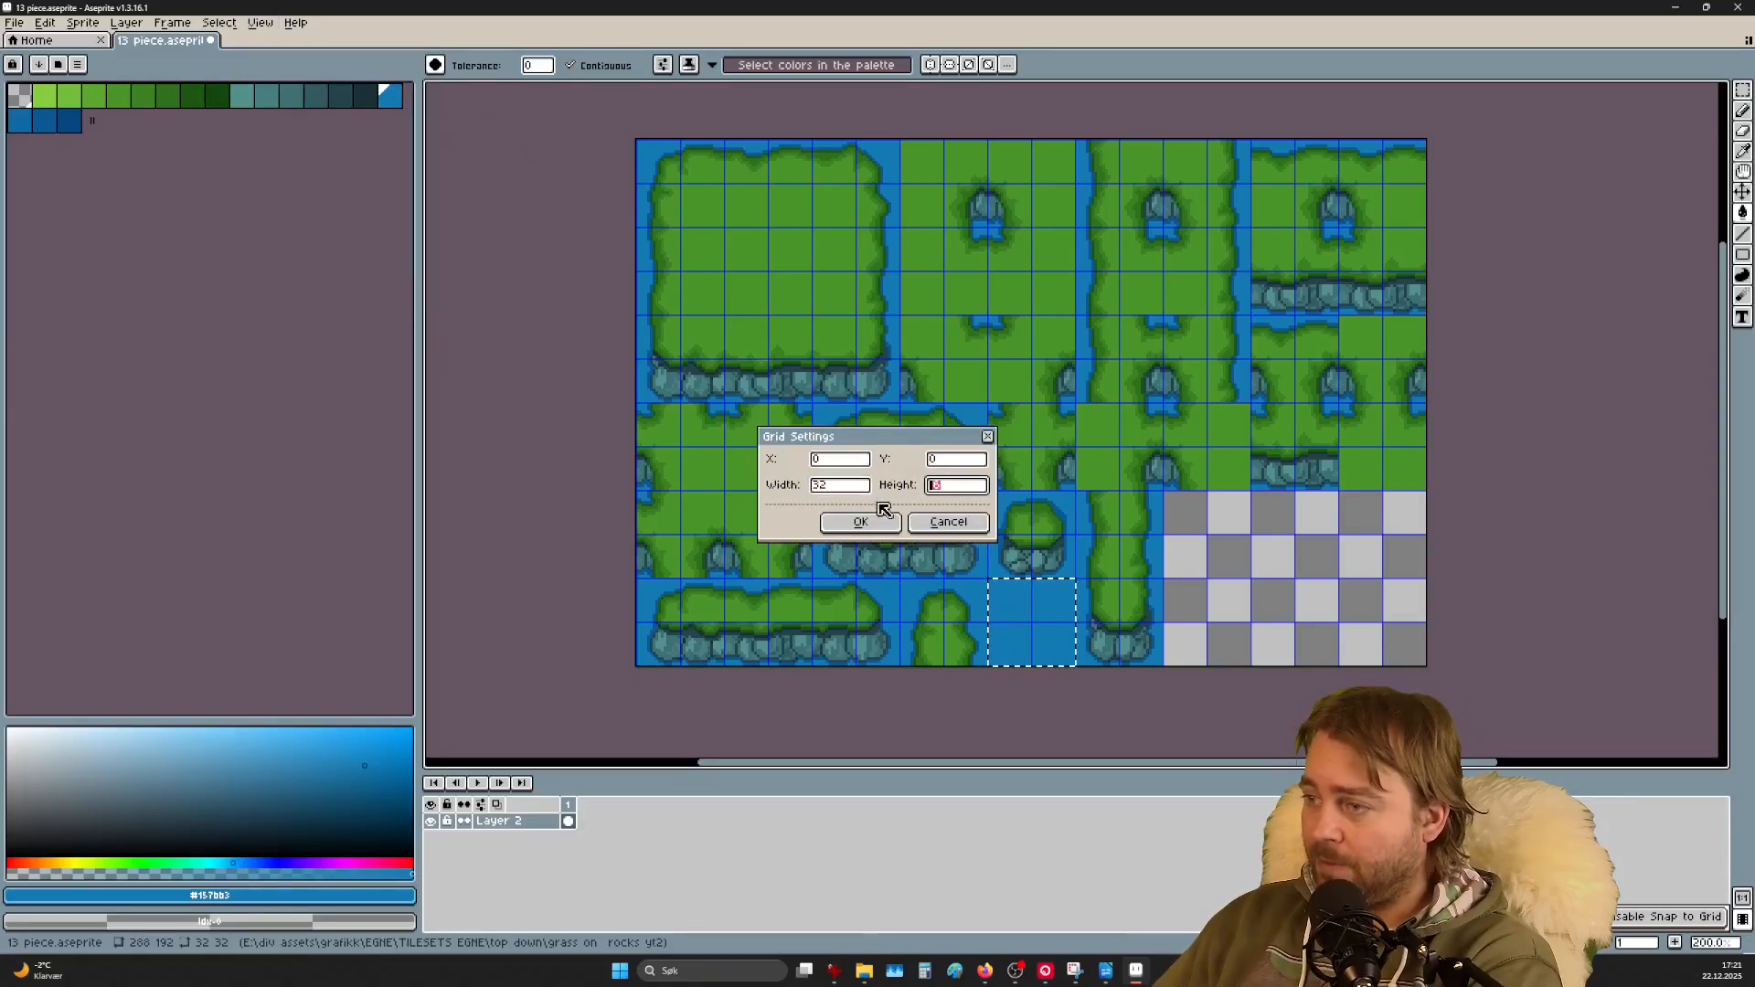
{"action": "type", "text": "32"}
{"action": "left_click", "coordinate": [860, 522]}
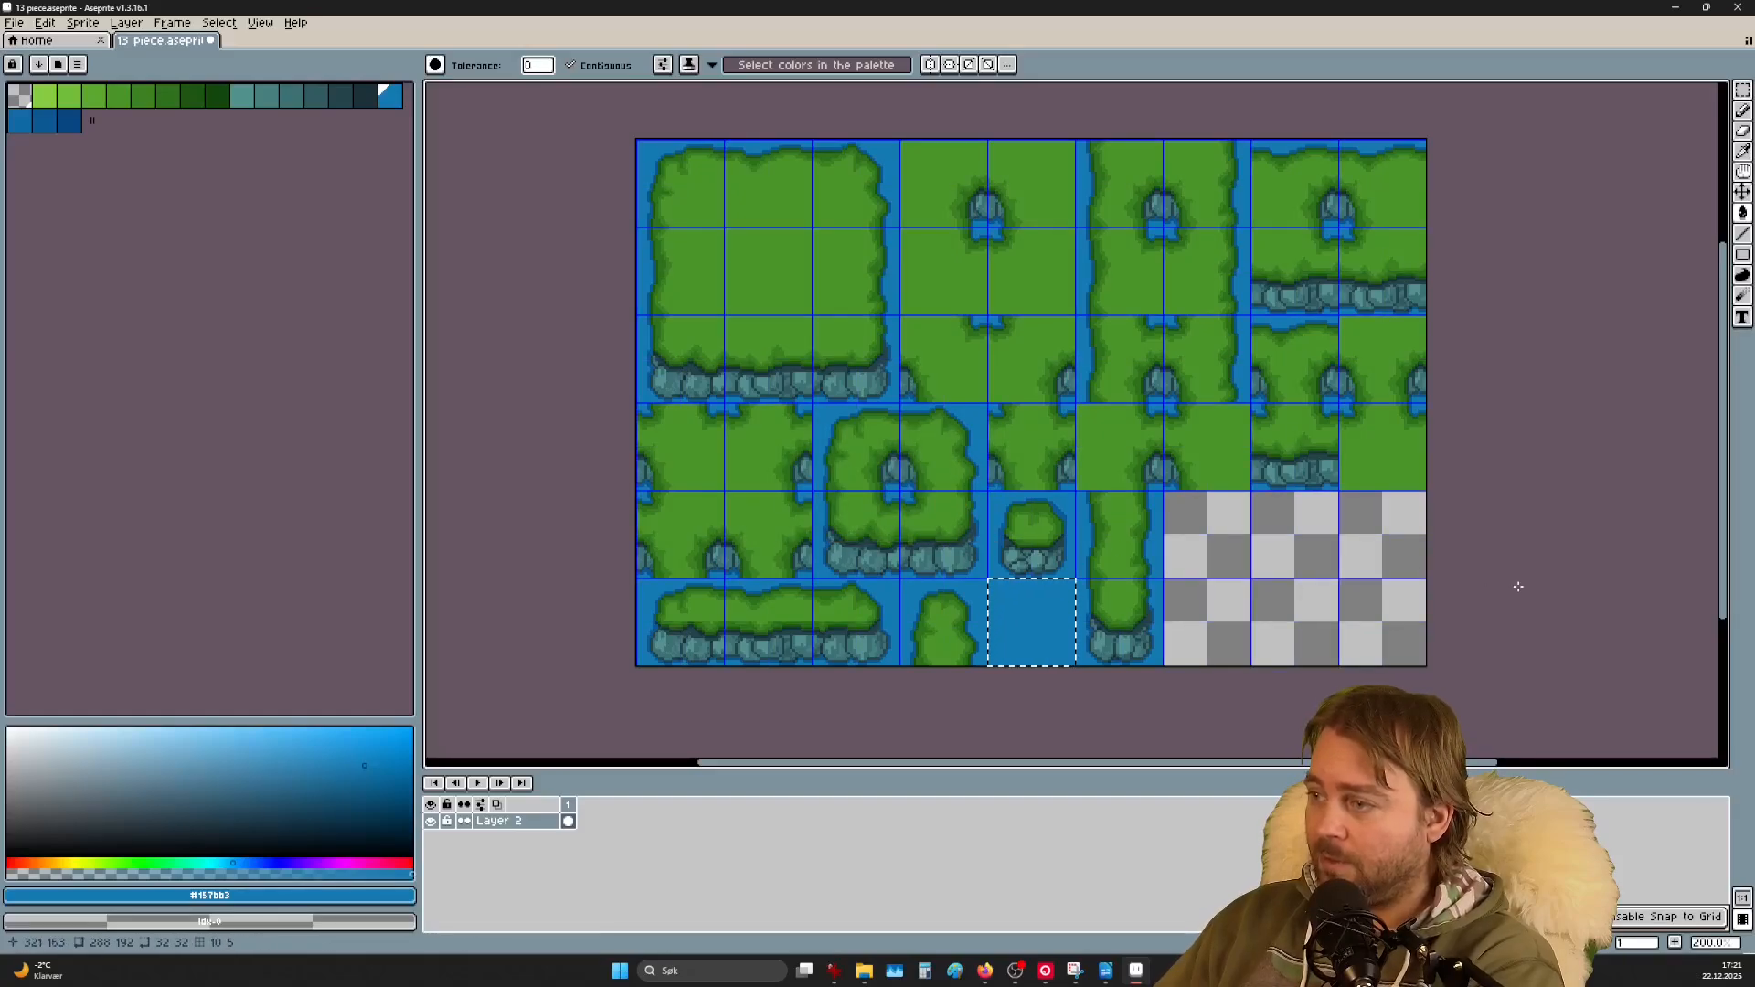